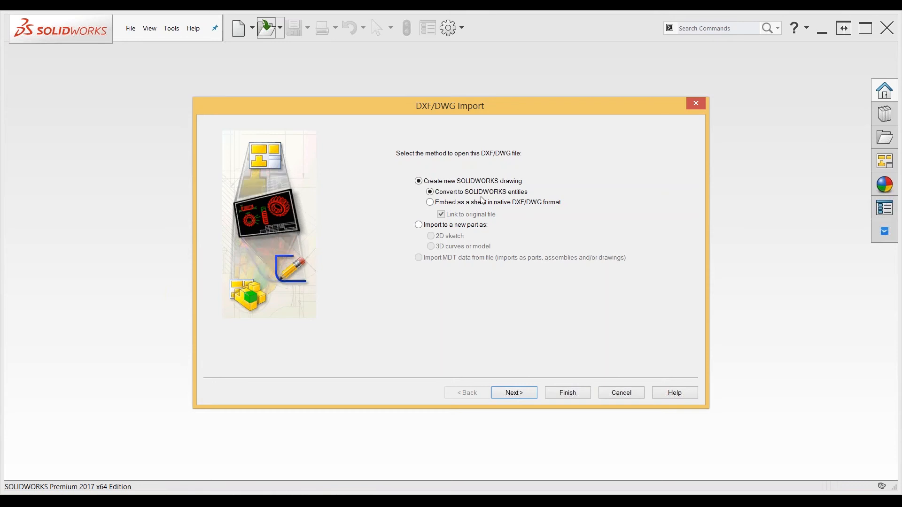
# - Choose to open the DXF/DWG file as a new SOLIDWORKS drawing converted to SOLIDWORKS entities and continue to the layer mapping
pyautogui.click(514, 394)
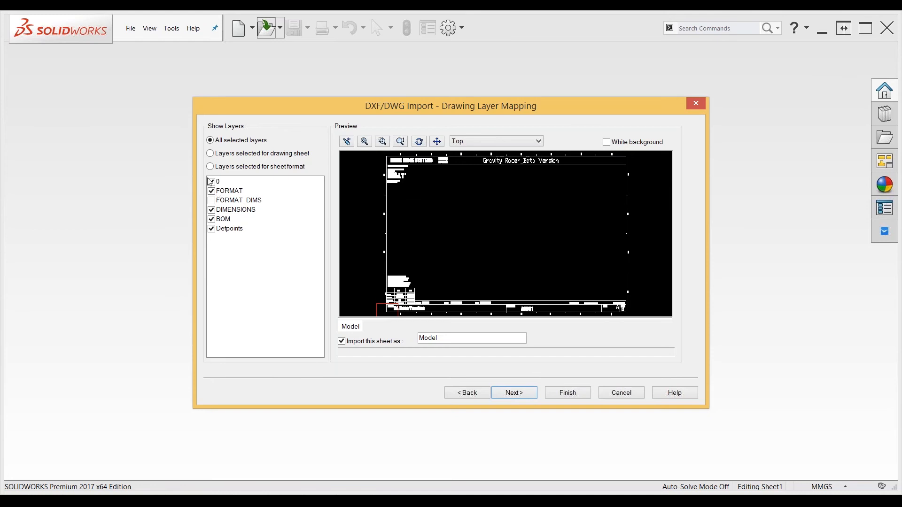
pyautogui.click(198, 215)
pyautogui.press('ctrl')
pyautogui.press('ctrl')
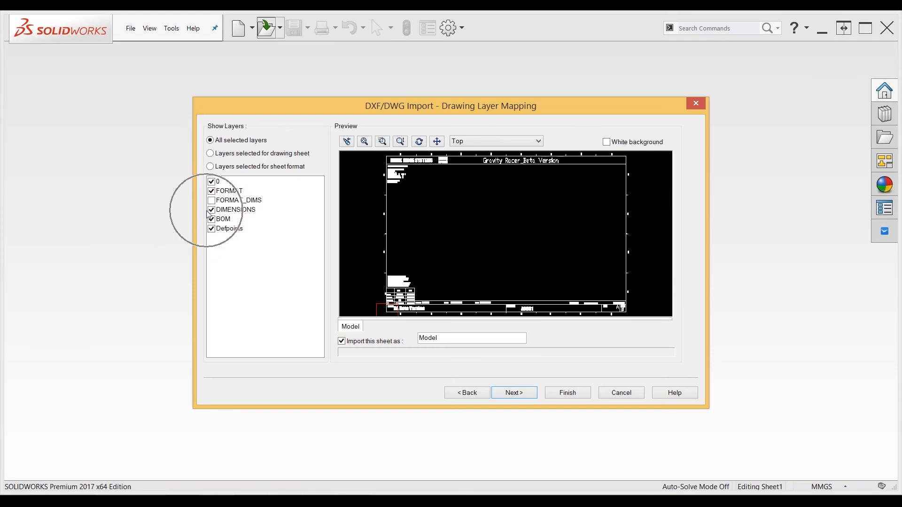
pyautogui.press('ctrl')
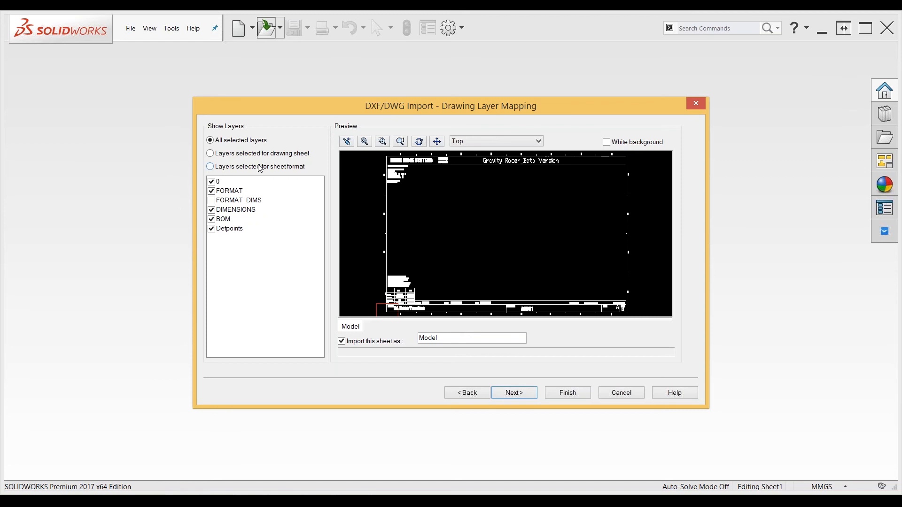
pyautogui.press('ctrl')
pyautogui.press('ctrl')
pyautogui.press('ctrl')
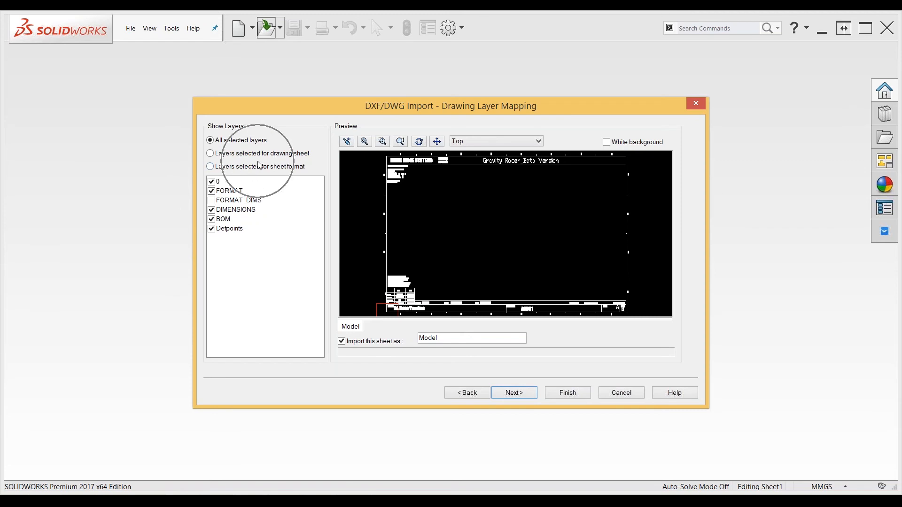
pyautogui.press('ctrl')
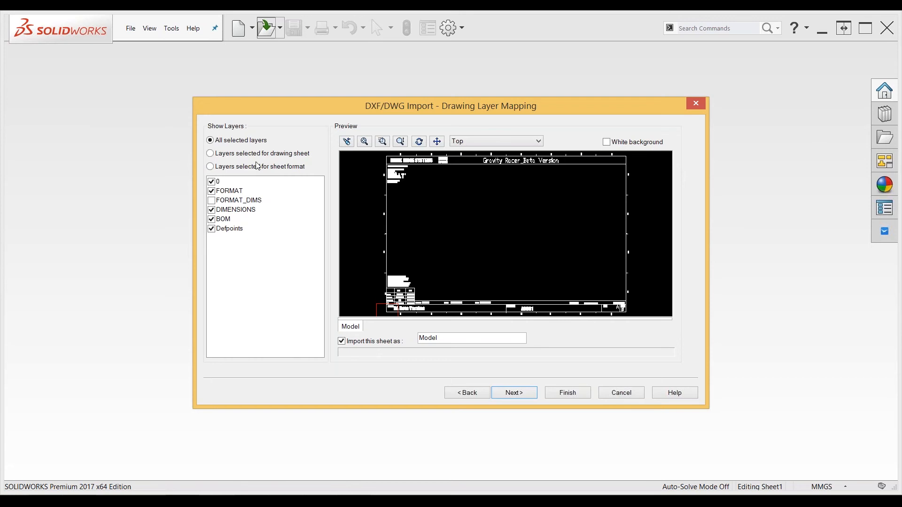
# - Assign the FORMAT and FORMAT_DIMS layers to the sheet format
pyautogui.click(210, 169)
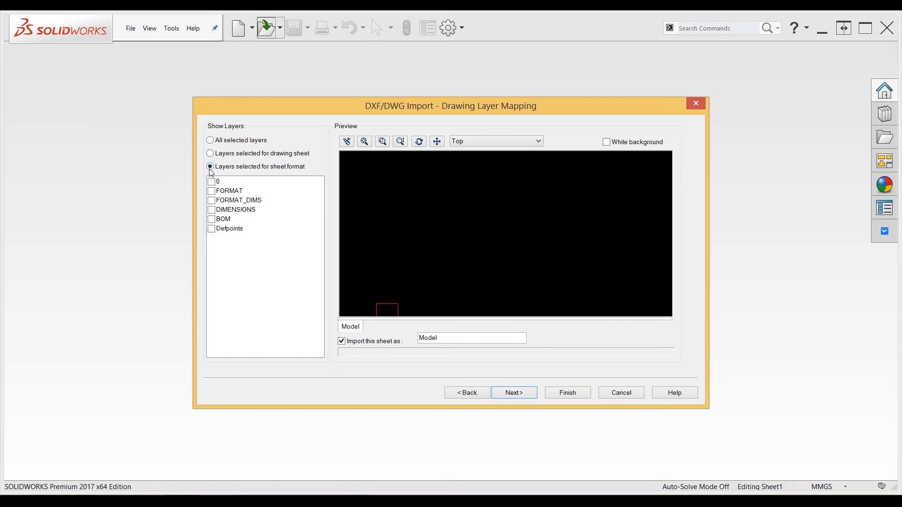
pyautogui.click(211, 191)
pyautogui.click(212, 201)
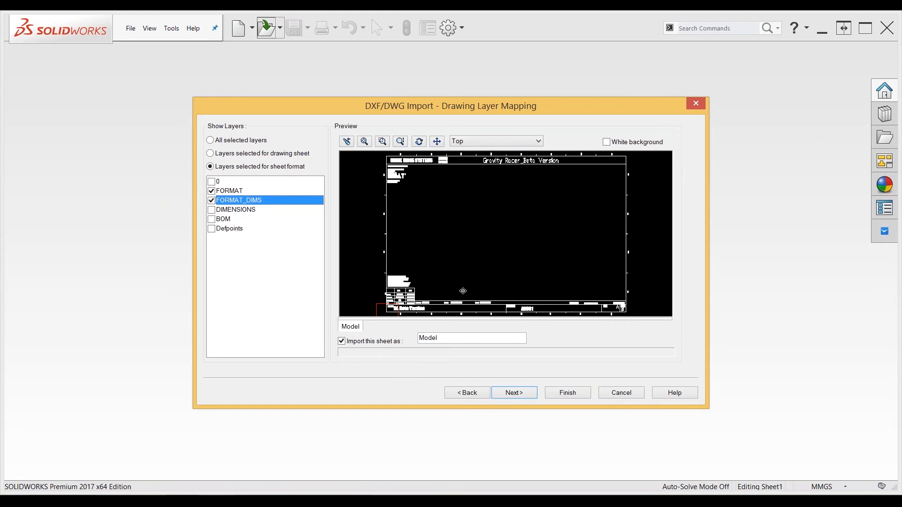
# - Name the imported sheet "Sheet 1" and continue to the document settings
pyautogui.doubleClick(428, 338)
pyautogui.write('Sheet 1')
pyautogui.click(515, 393)
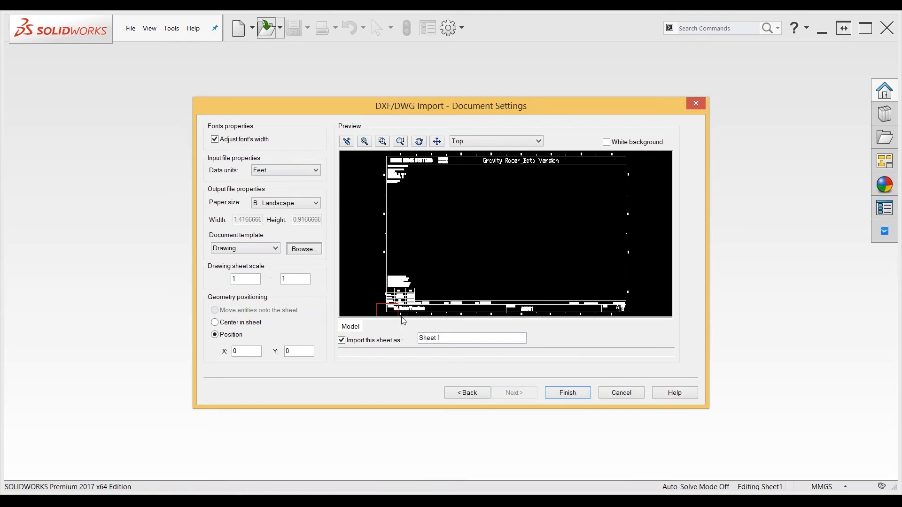
pyautogui.press('ctrl')
pyautogui.press('ctrl')
pyautogui.press('ctrl')
pyautogui.press('ctrl')
# - Finish the import with the data units set to inches and the geometry centered in the sheet
pyautogui.click(304, 173)
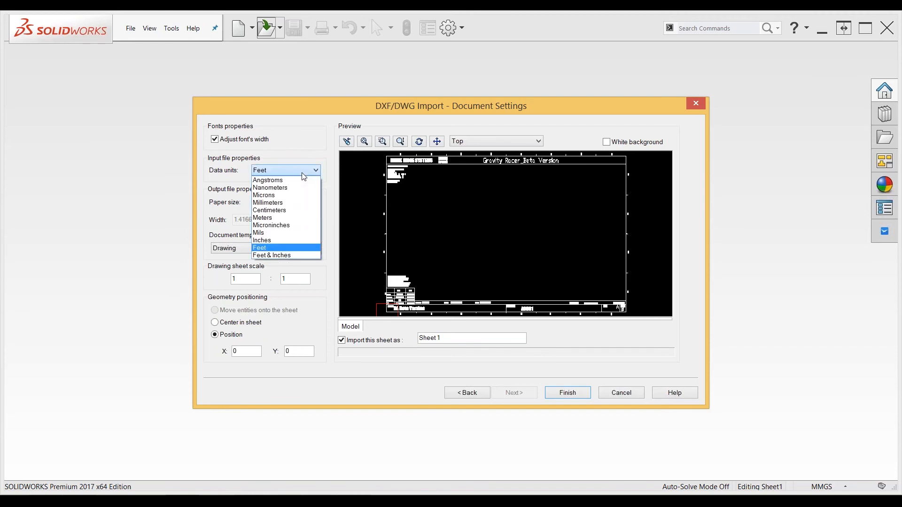
pyautogui.click(285, 240)
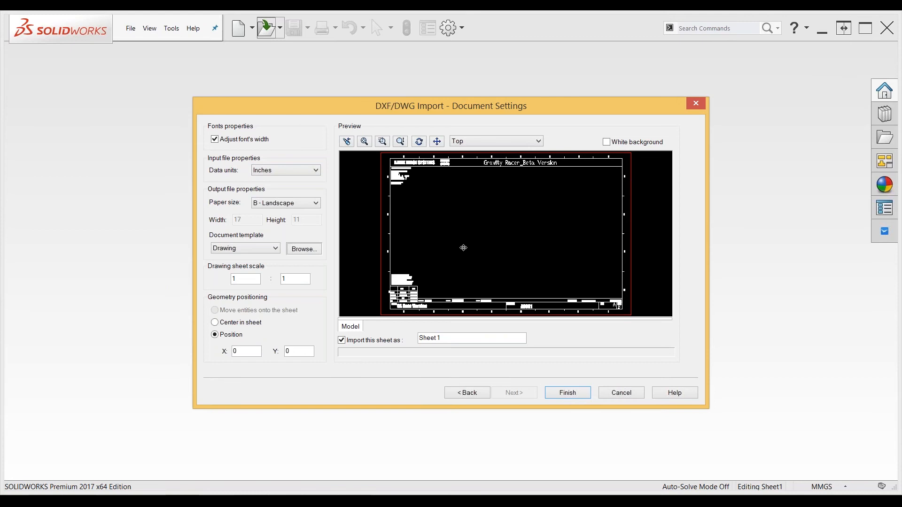
pyautogui.click(300, 278)
pyautogui.click(218, 324)
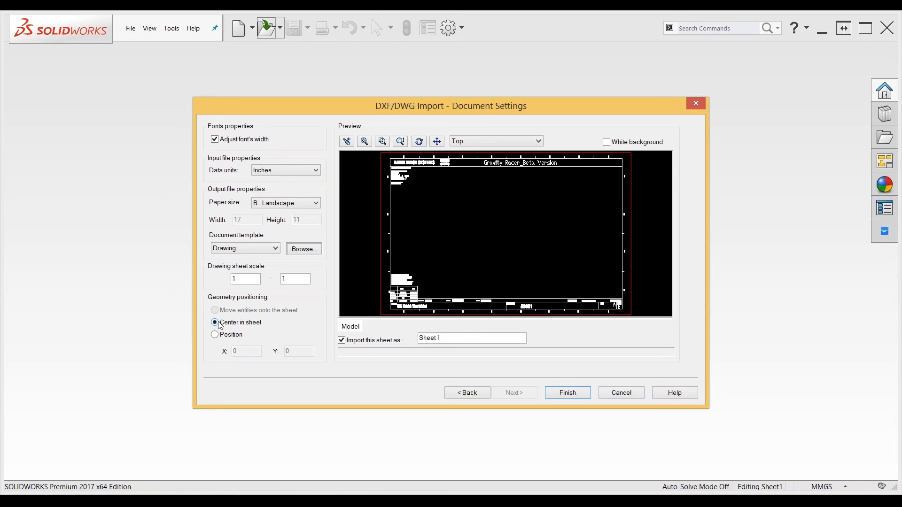
pyautogui.click(563, 395)
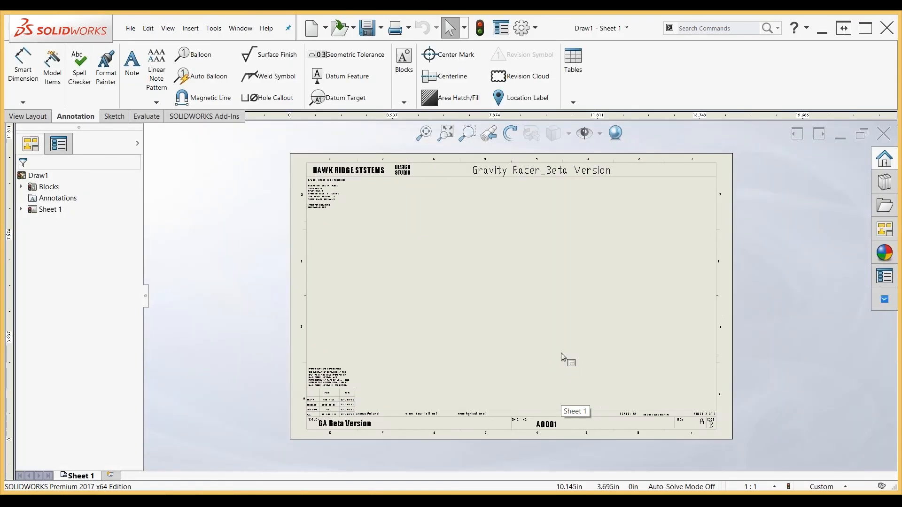
pyautogui.press('f')
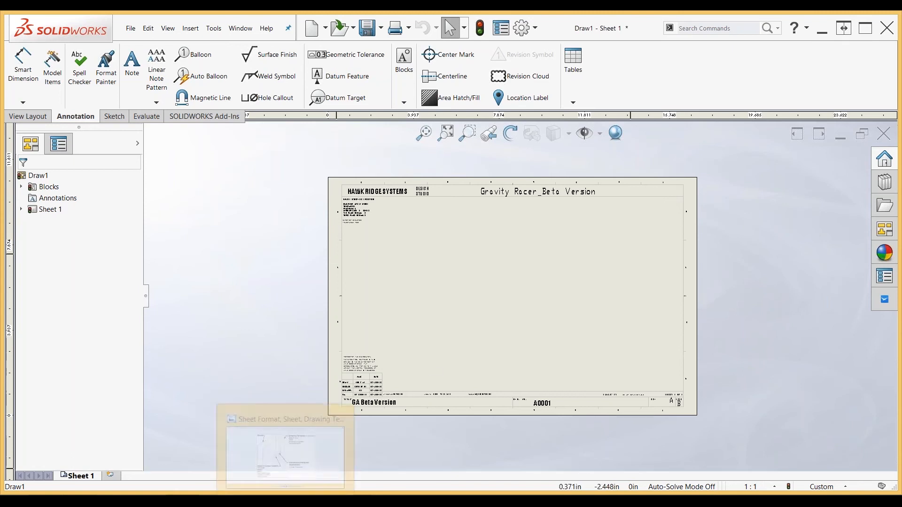
# - Switch to Windows Photo Viewer and examine the diagram relating the sheet, sheet format, drawing template and referenced parts
pyautogui.click(285, 501)
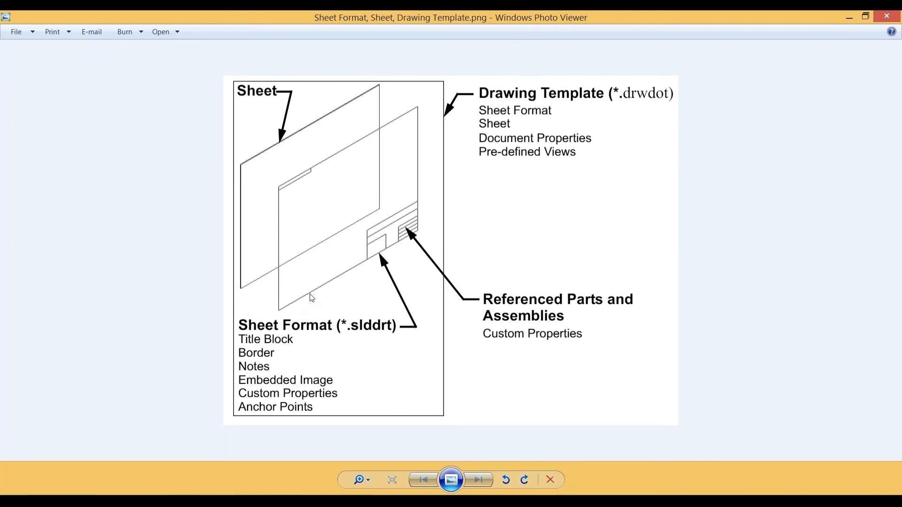
pyautogui.press('ctrl')
pyautogui.press('ctrl')
pyautogui.press('ctrl')
pyautogui.press('ctrl')
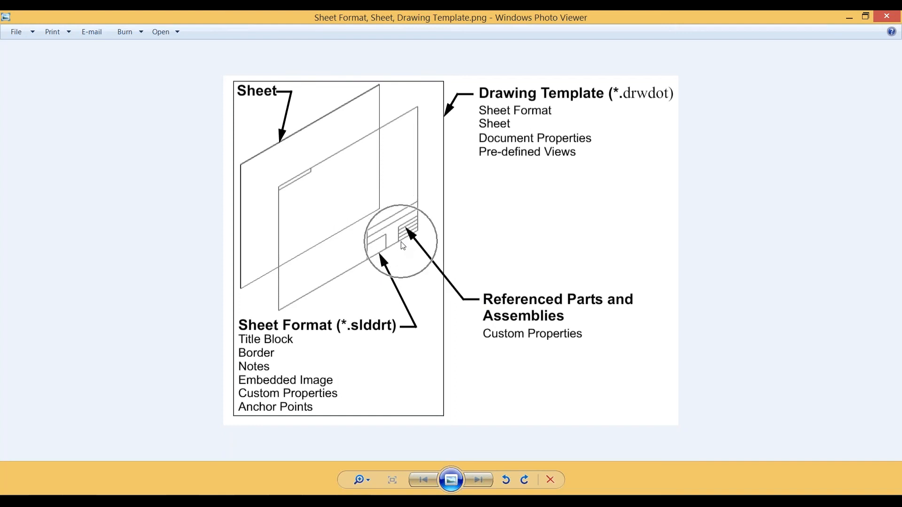
pyautogui.press('ctrl')
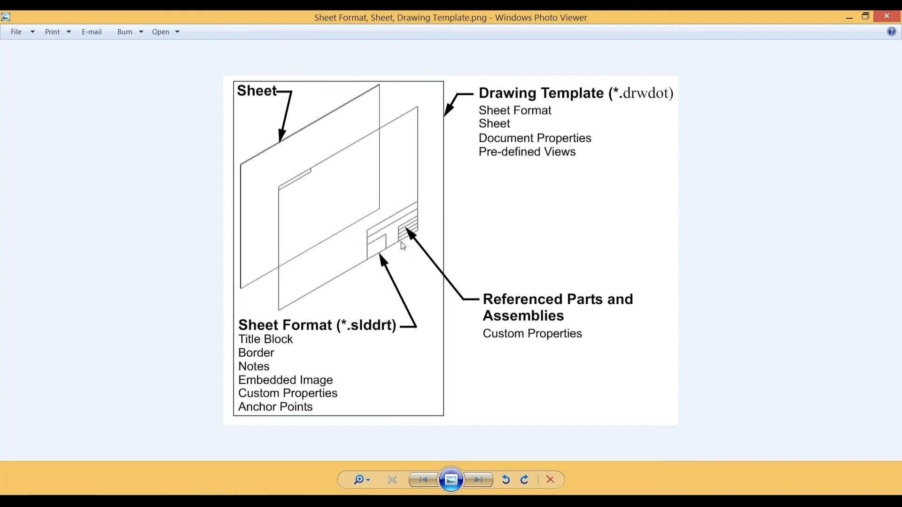
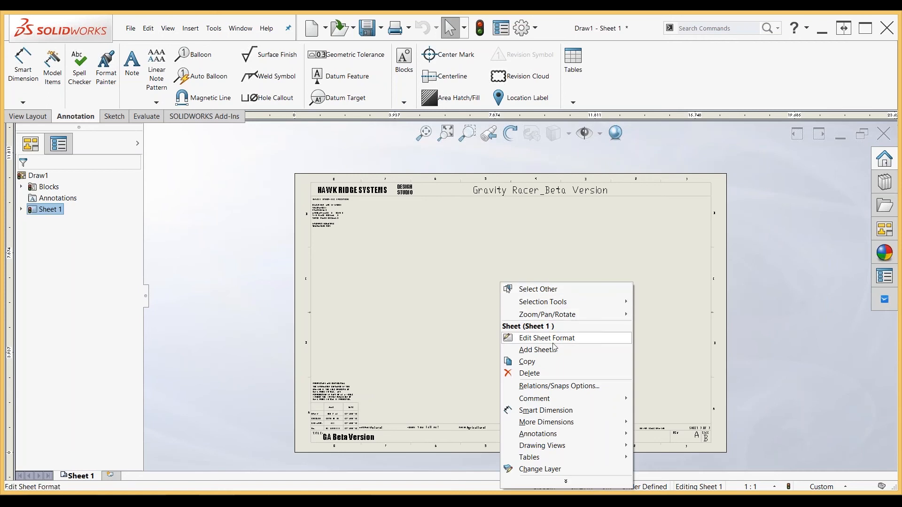
# - Open the sheet format of Sheet 1 for editing
pyautogui.click(554, 342)
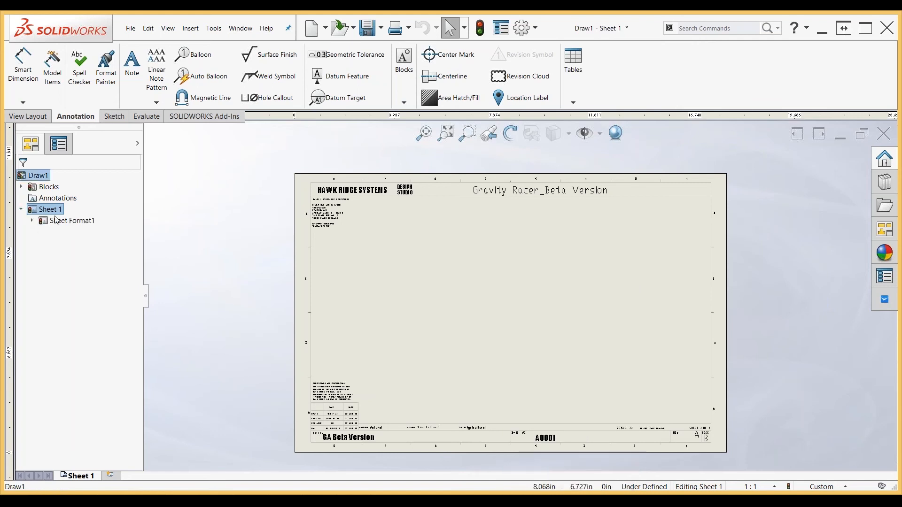
pyautogui.rightClick(66, 225)
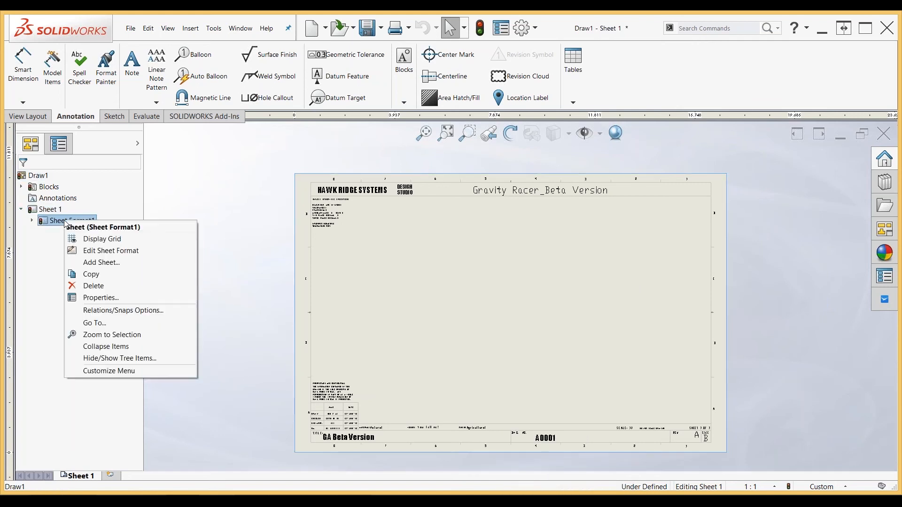
pyautogui.click(107, 252)
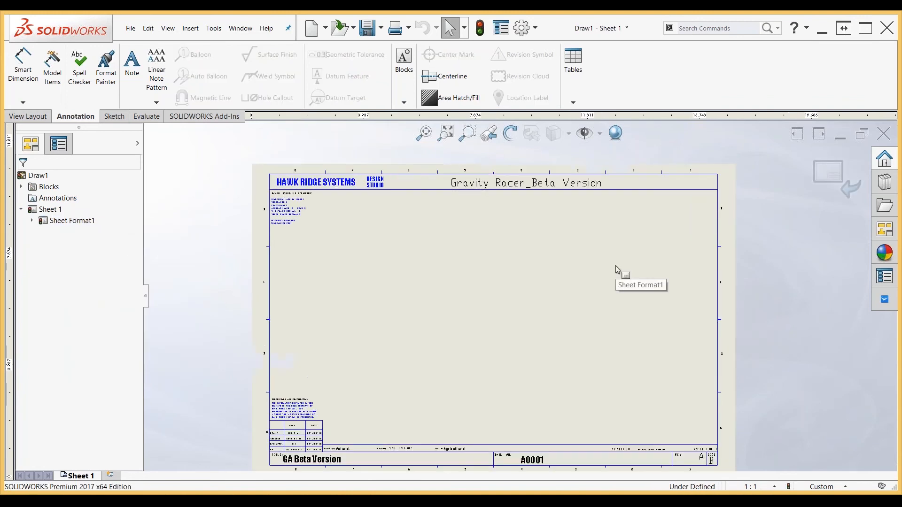
pyautogui.moveTo(578, 281); pyautogui.dragTo(584, 276, button='middle')
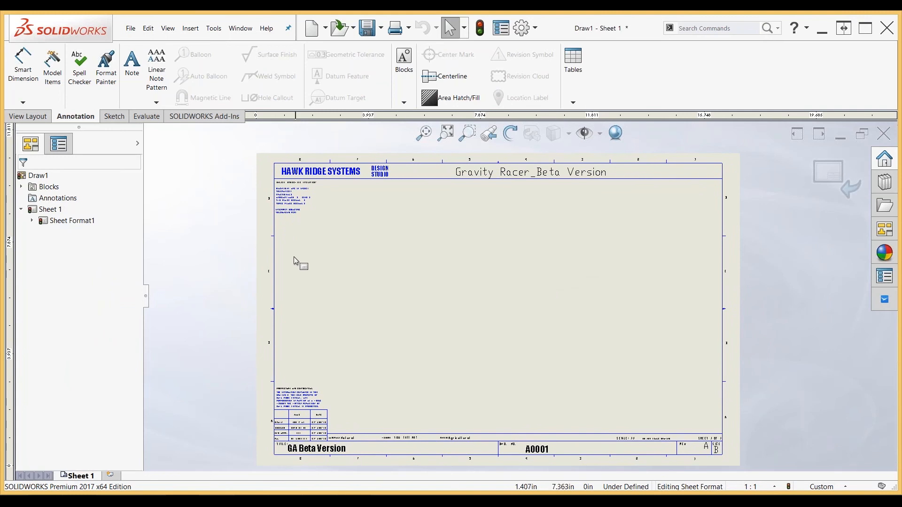
# - Try moving the left border line of the sheet format, then undo the move
pyautogui.moveTo(277, 261); pyautogui.dragTo(277, 294)
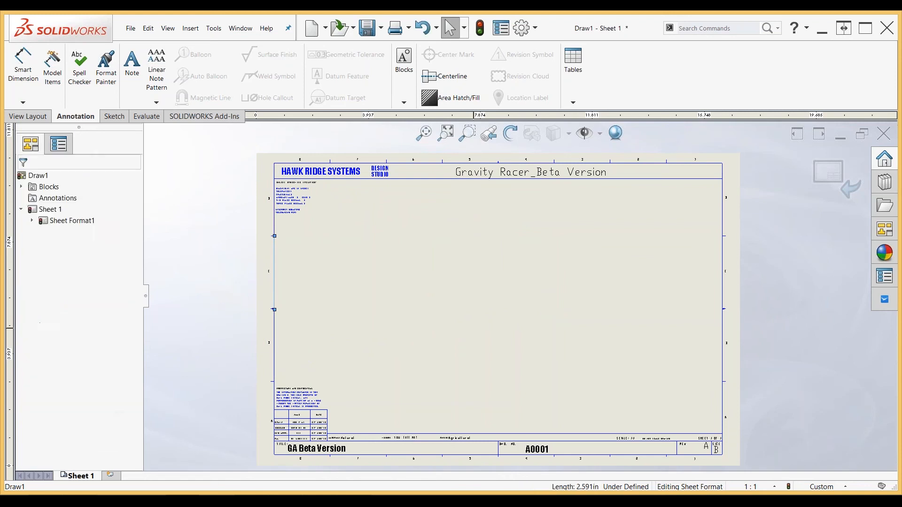
pyautogui.click(216, 286)
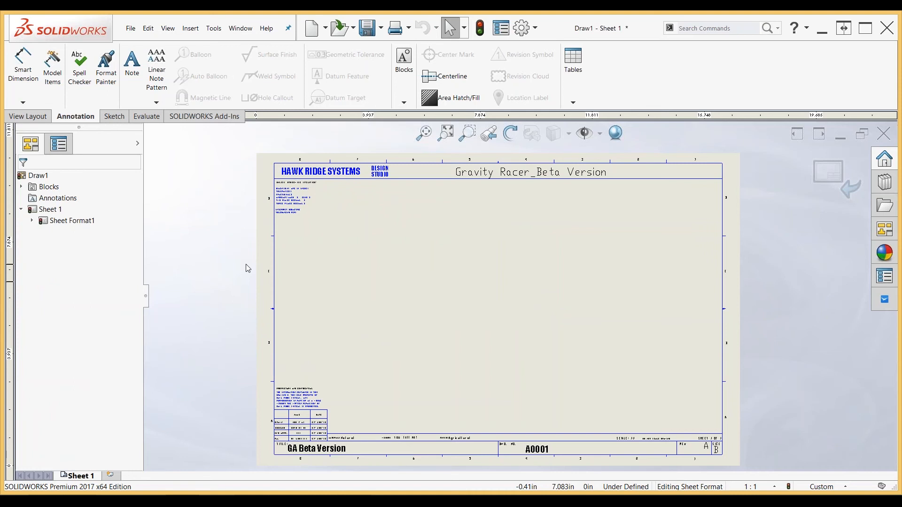
# - Apply Constrain All to add relations to the sheet format's sketch lines
pyautogui.click(219, 32)
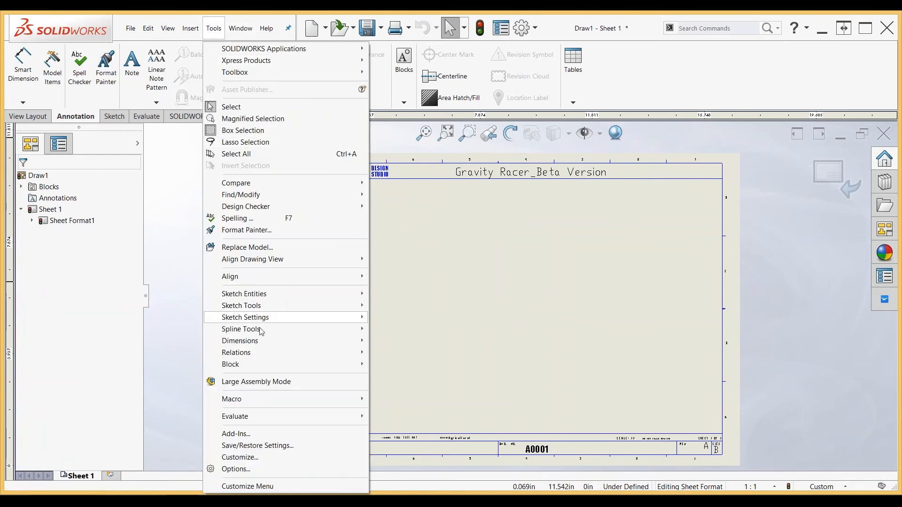
pyautogui.moveTo(265, 357)
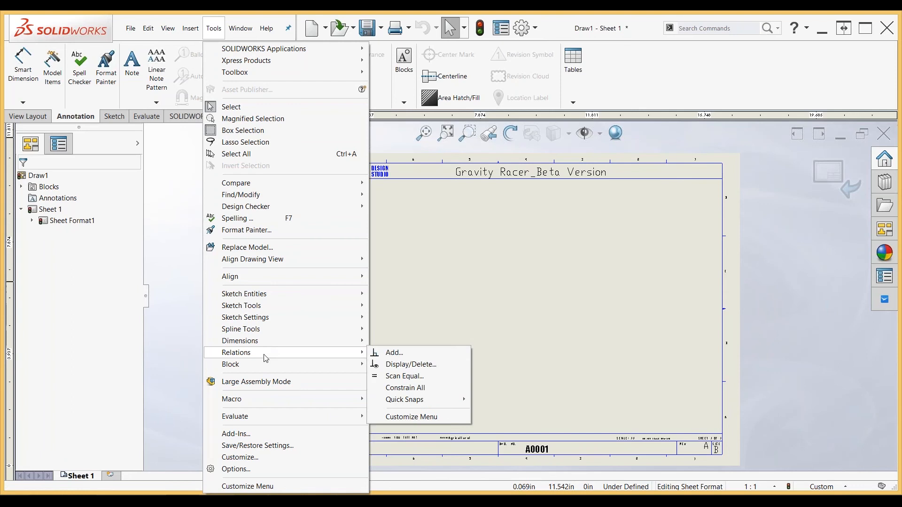
pyautogui.click(435, 388)
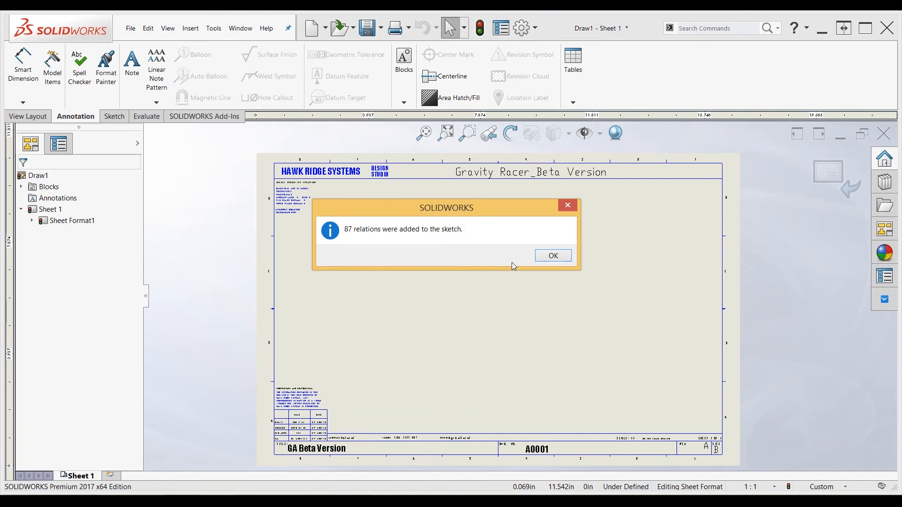
pyautogui.click(551, 256)
# - Show the sketch relations and inspect them along the upper border of the sheet format
pyautogui.click(586, 133)
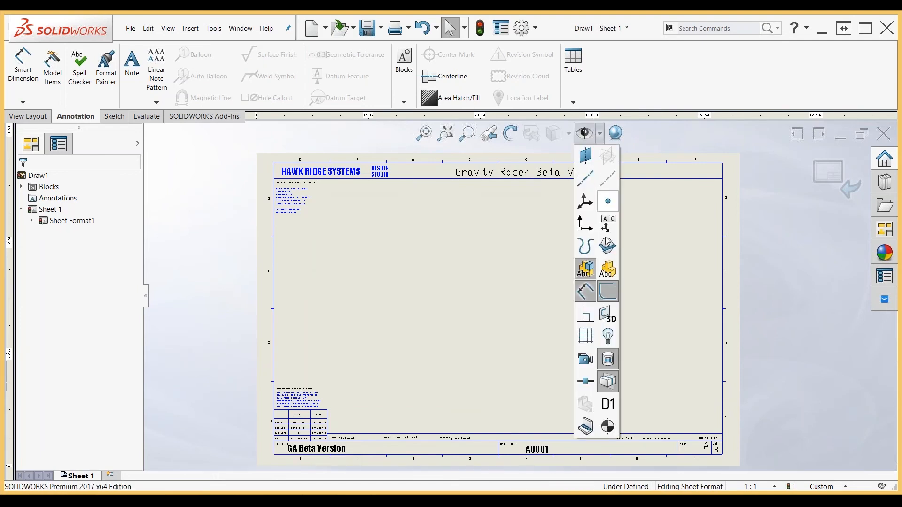
pyautogui.click(585, 314)
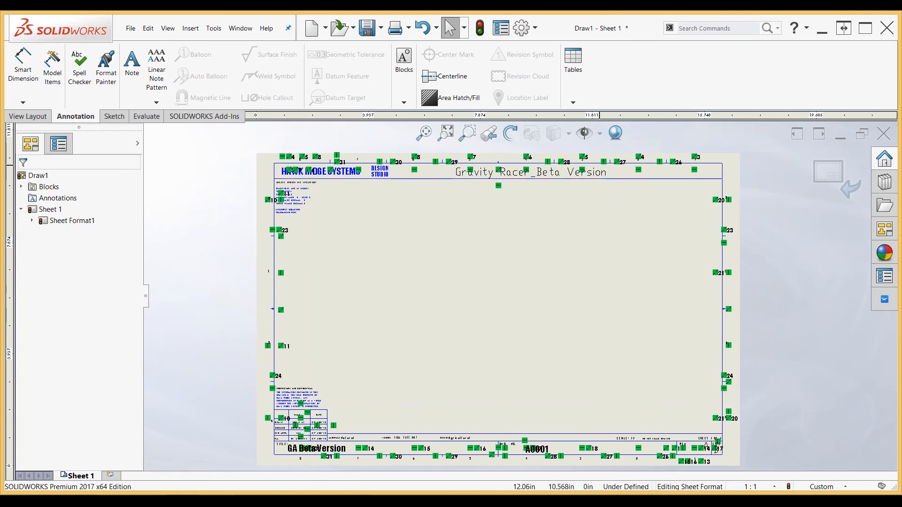
pyautogui.scroll(-1, 610, 184)
pyautogui.scroll(-4, 601, 183)
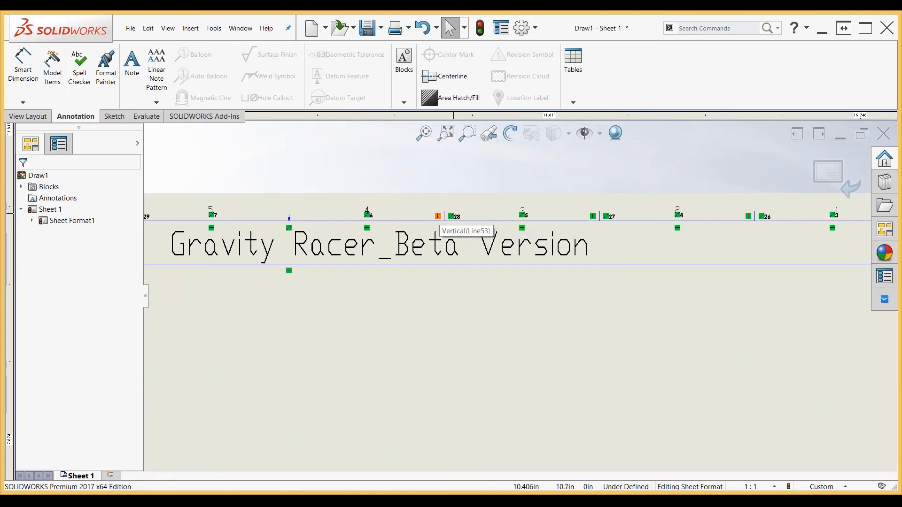
pyautogui.scroll(4, 467, 305)
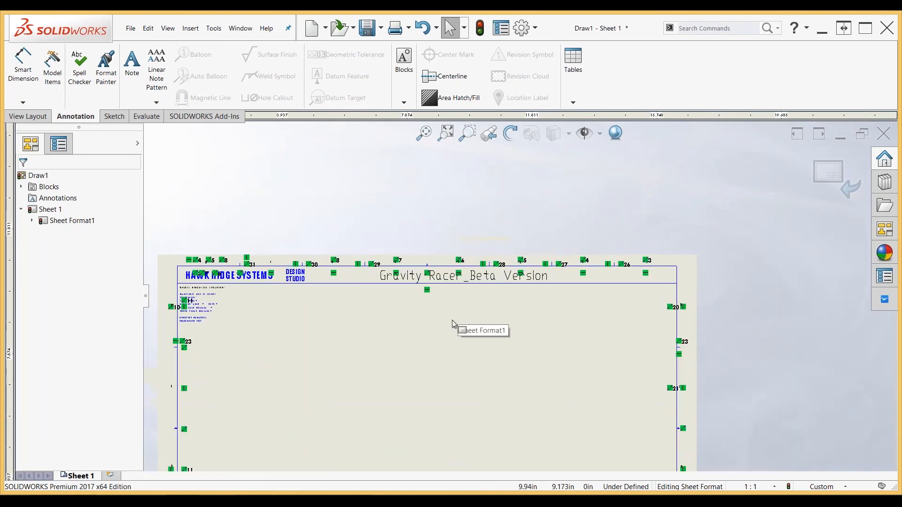
pyautogui.scroll(3, 453, 323)
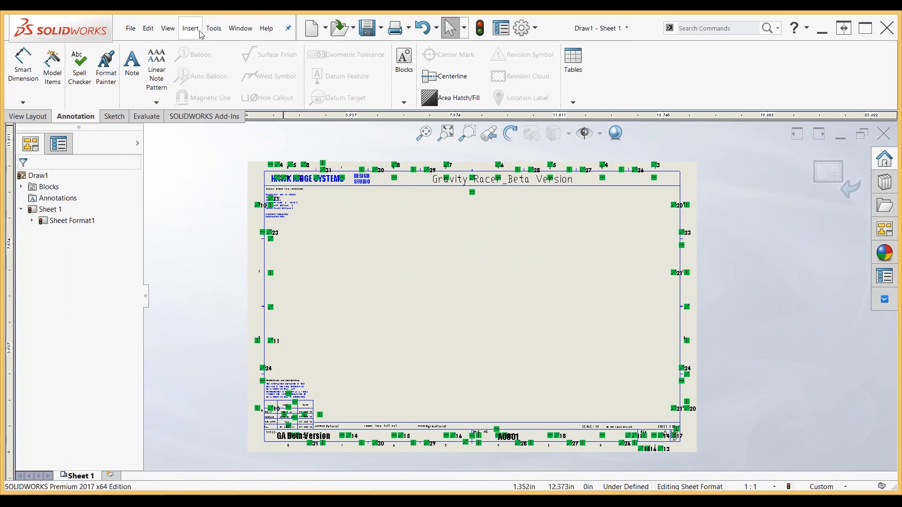
# - Scan the sheet format sketch for equal lengths and set the matching 1.969 in lines equal
pyautogui.click(214, 29)
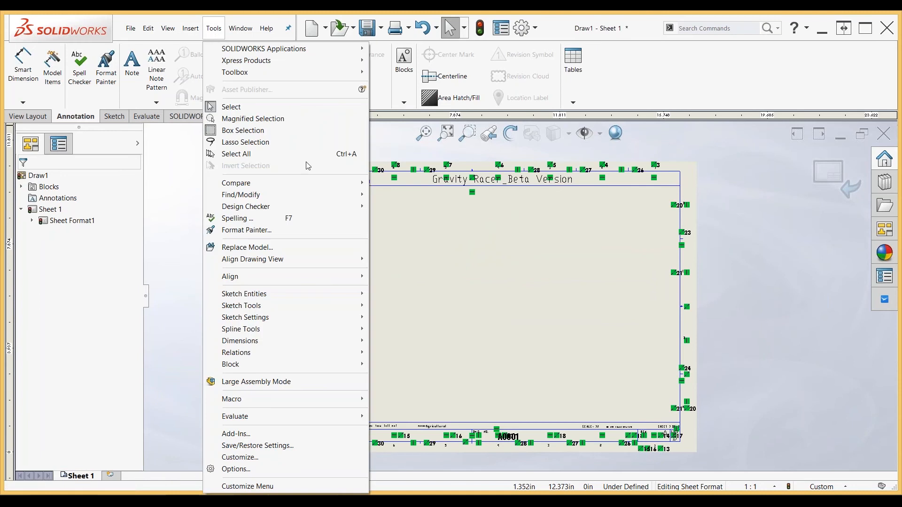
pyautogui.moveTo(292, 353)
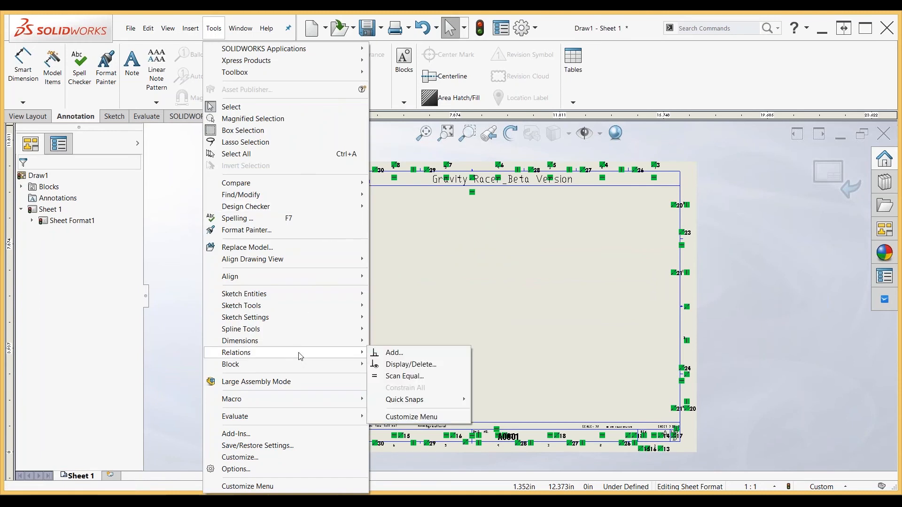
pyautogui.click(417, 379)
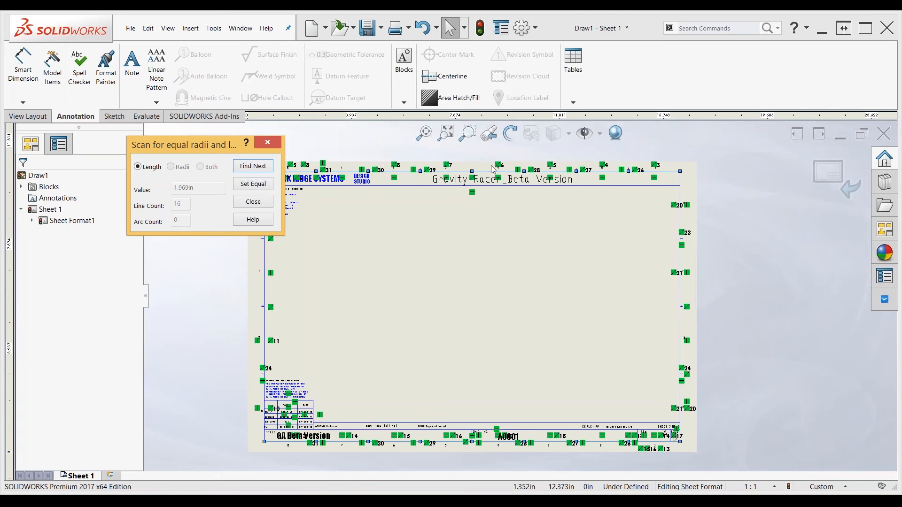
pyautogui.click(257, 186)
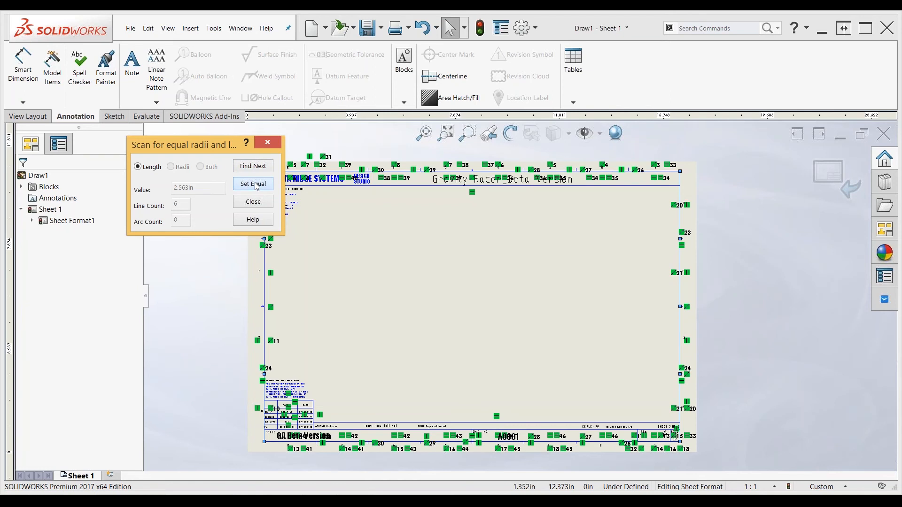
# - Set the matching 2.563 in lines of the sheet format equal and finish the equal-length scan
pyautogui.click(256, 187)
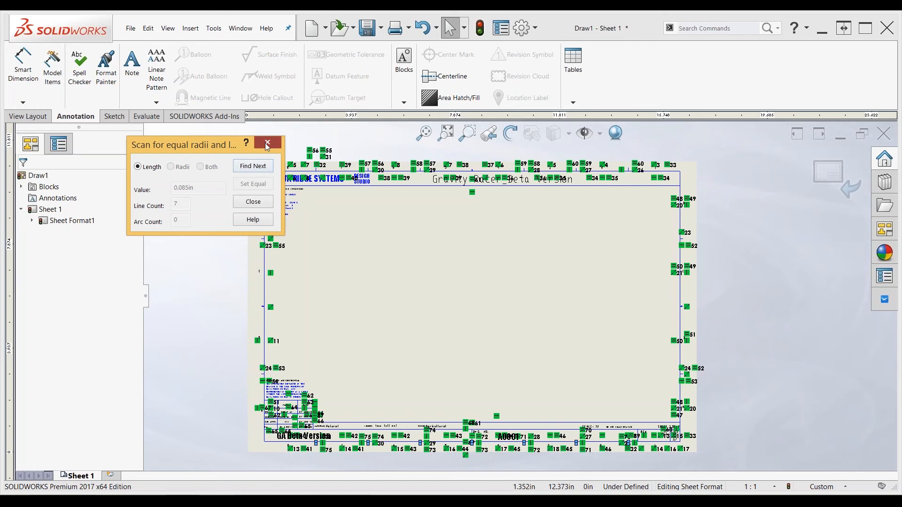
pyautogui.click(260, 201)
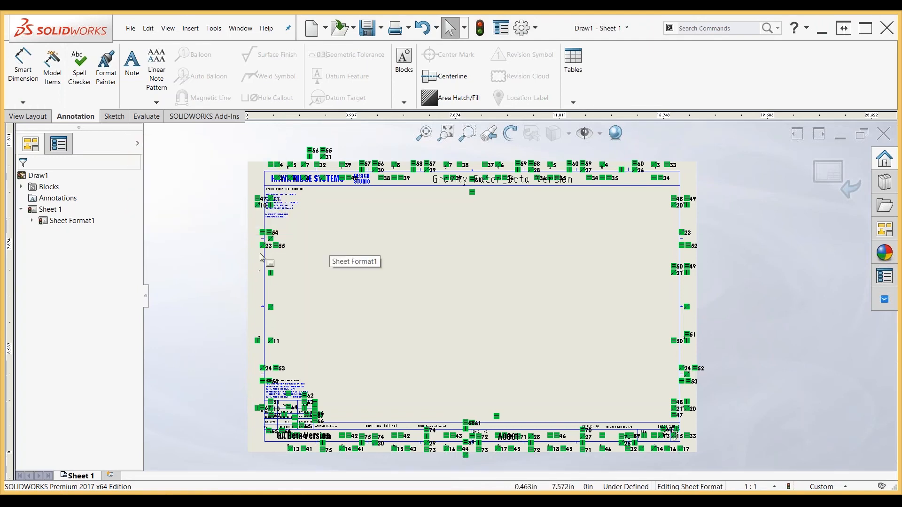
# - Test how the left border line moves with the equal-length relations in place, then undo the move
pyautogui.moveTo(268, 261)
pyautogui.mouseDown()
pyautogui.moveTo(319, 271)
pyautogui.moveTo(232, 272)
pyautogui.moveTo(282, 278)
pyautogui.moveTo(230, 282)
pyautogui.moveTo(314, 283)
pyautogui.moveTo(268, 278)
pyautogui.mouseUp()
pyautogui.hotkey('ctrl', 'z')
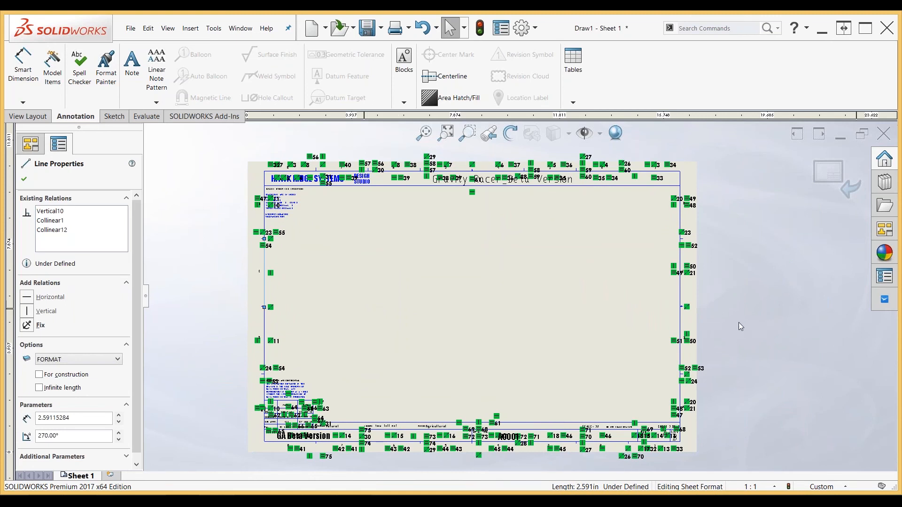
pyautogui.click(744, 312)
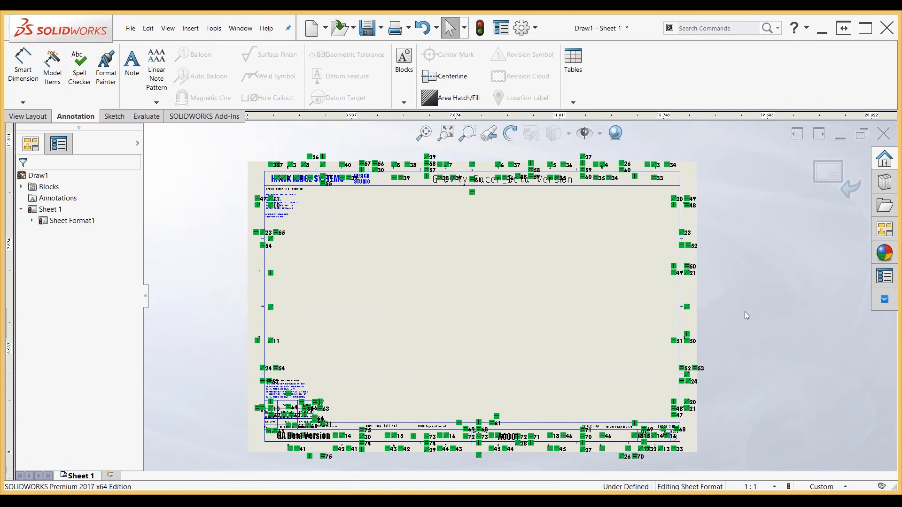
# - Dimension the border's overall height between its upper and lower lines, placing the dimension to the right of the sheet
pyautogui.moveTo(745, 319); pyautogui.dragTo(729, 205, button='right')
pyautogui.click(653, 172)
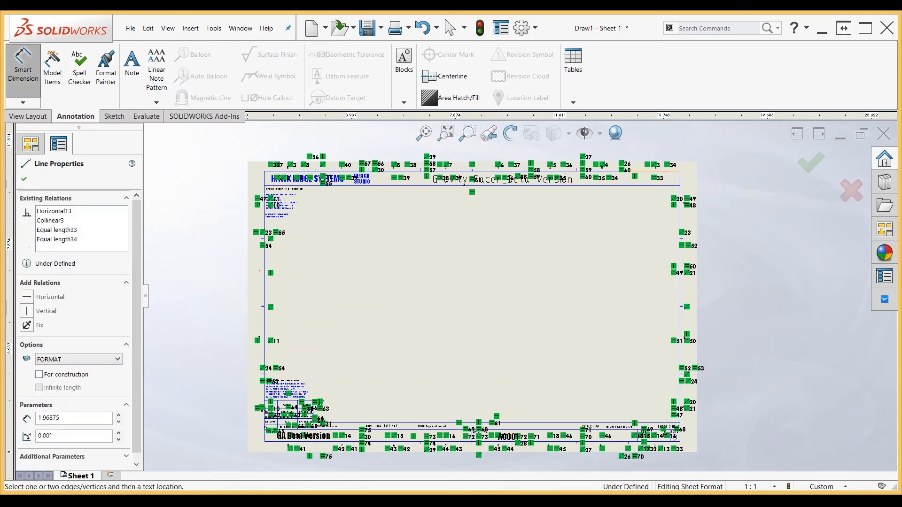
pyautogui.click(654, 442)
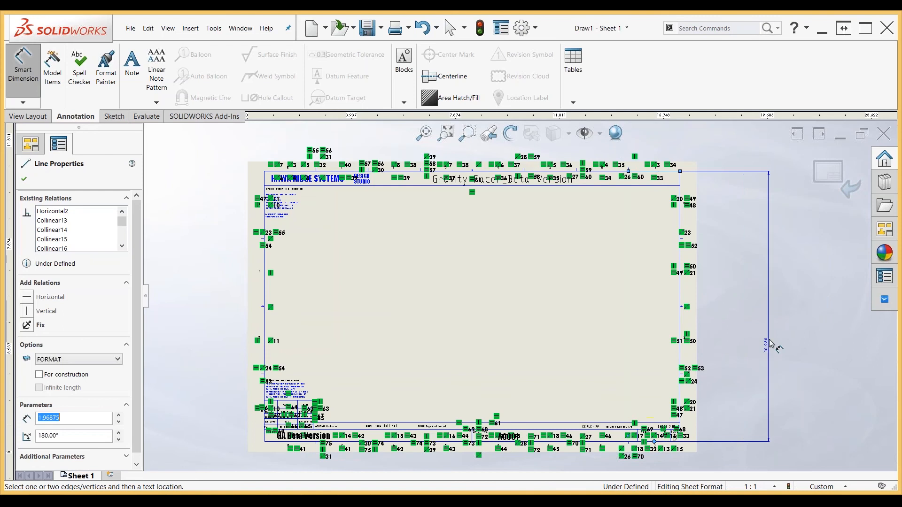
pyautogui.click(772, 307)
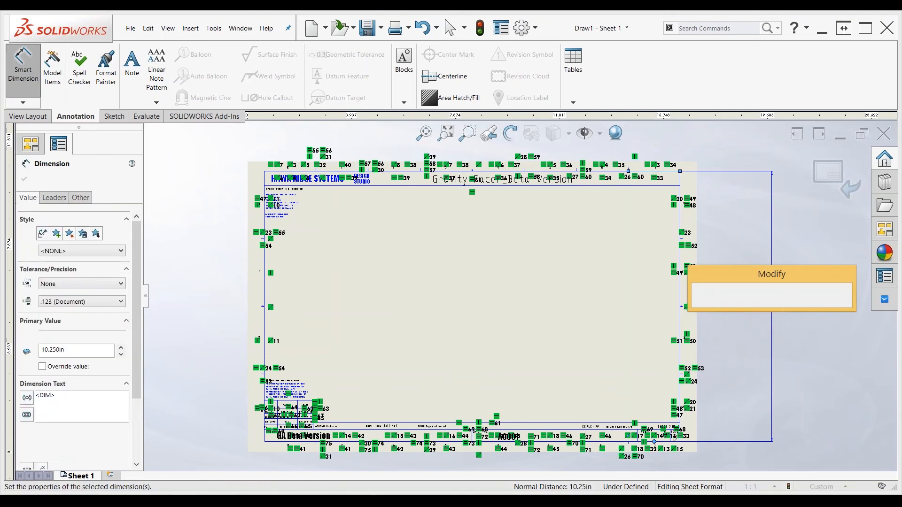
pyautogui.click(702, 308)
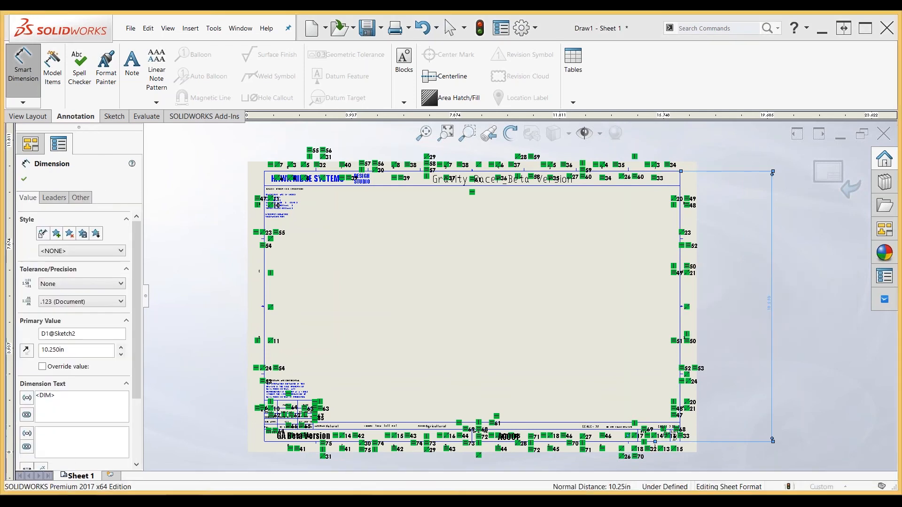
# - Hide the sketch relations and dimension the border's overall width between its left and right lines, placing the dimension above the sheet
pyautogui.click(600, 133)
pyautogui.click(586, 314)
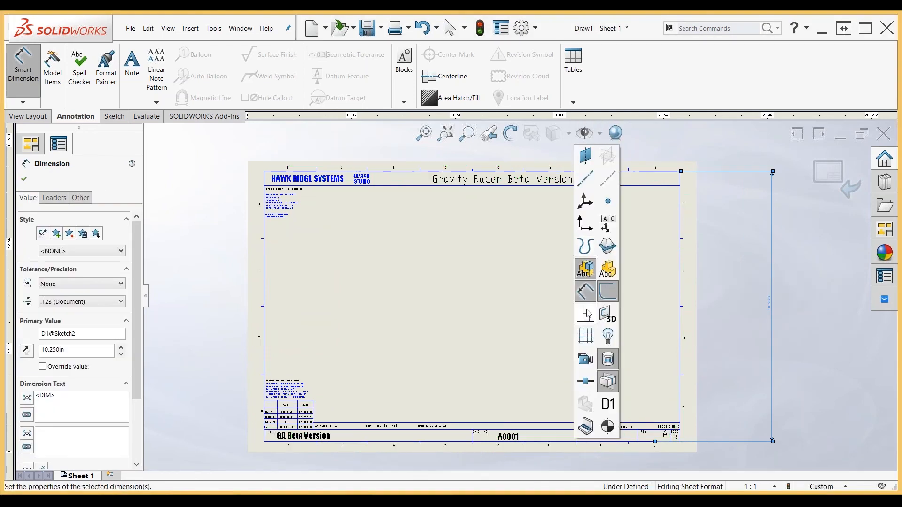
pyautogui.click(265, 233)
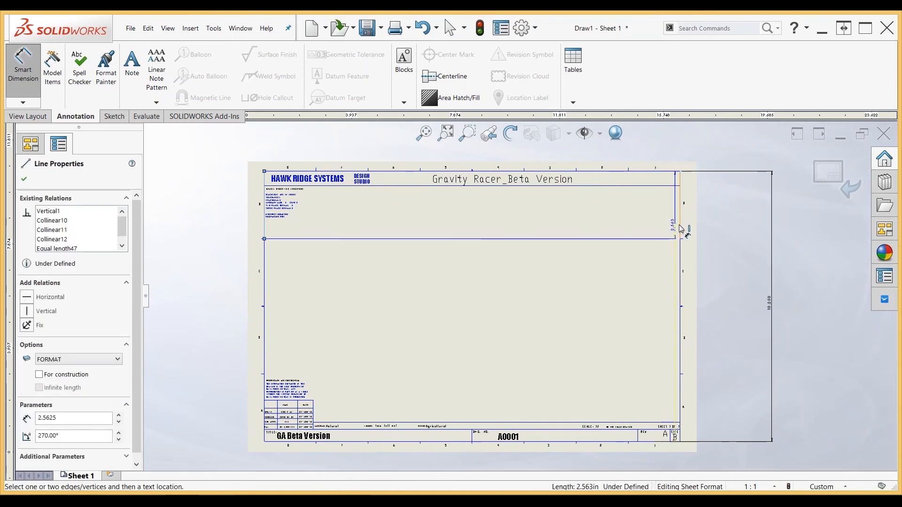
pyautogui.click(680, 226)
pyautogui.scroll(2, 486, 178)
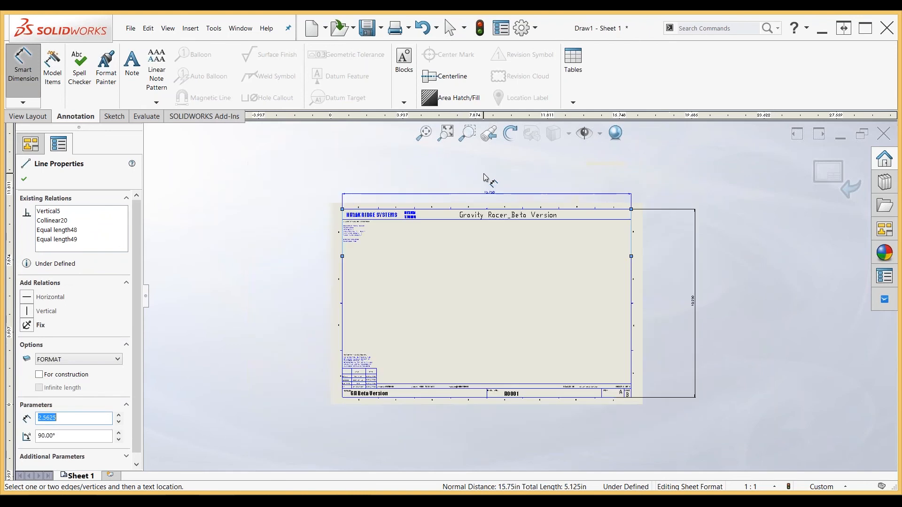
pyautogui.click(490, 179)
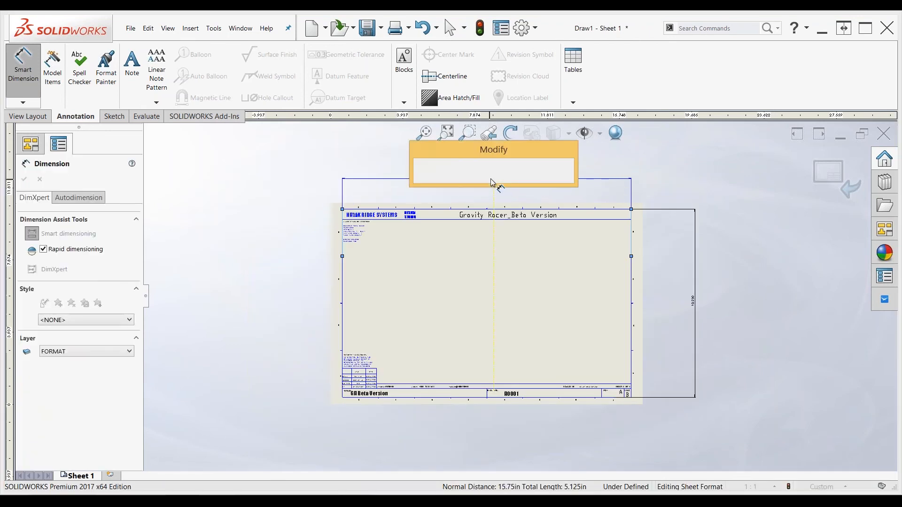
pyautogui.click(424, 185)
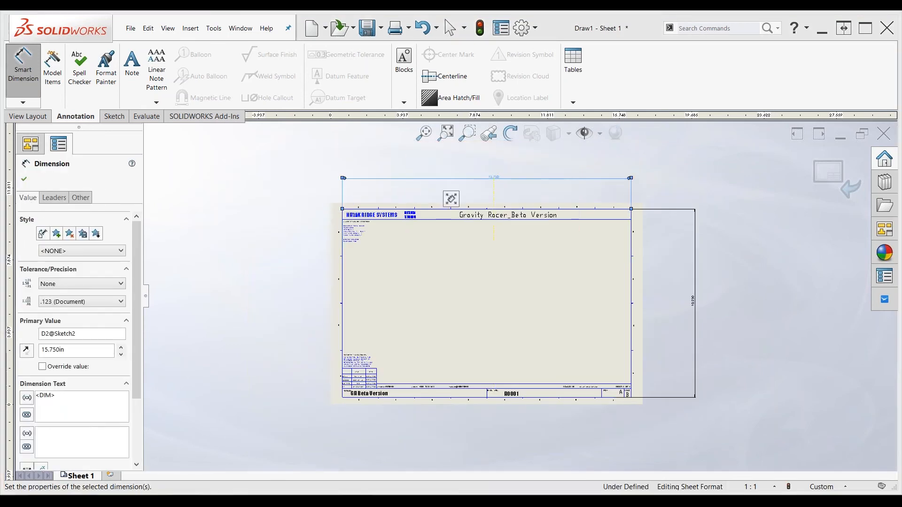
# - Dimension the distance between the upper border line and the line beneath the header text, then finish dimensioning
pyautogui.scroll(3, 648, 221)
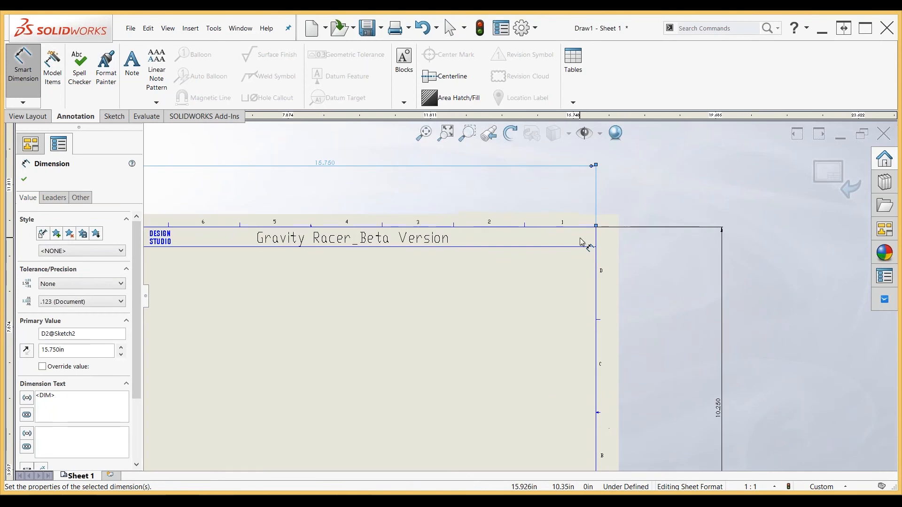
pyautogui.scroll(2, 585, 241)
pyautogui.click(571, 259)
pyautogui.click(648, 232)
pyautogui.click(683, 189)
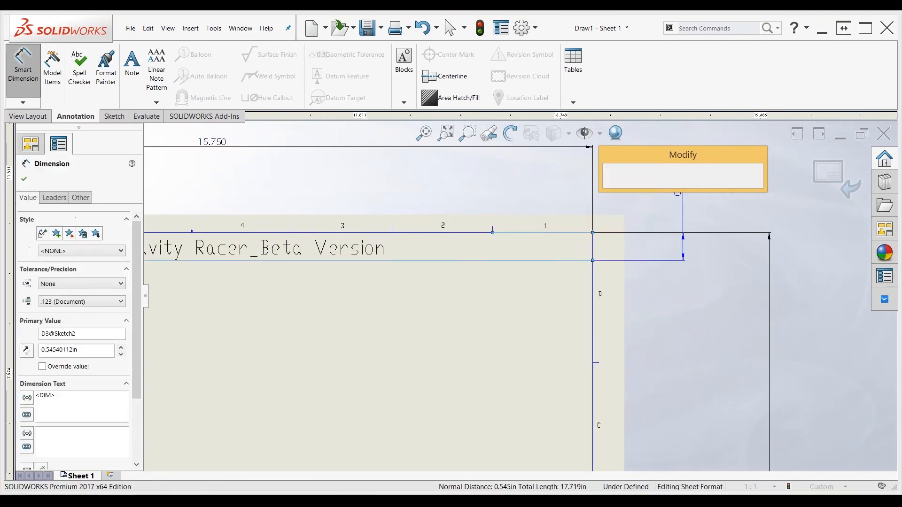
pyautogui.click(609, 187)
pyautogui.scroll(-2, 610, 192)
pyautogui.scroll(-2, 679, 346)
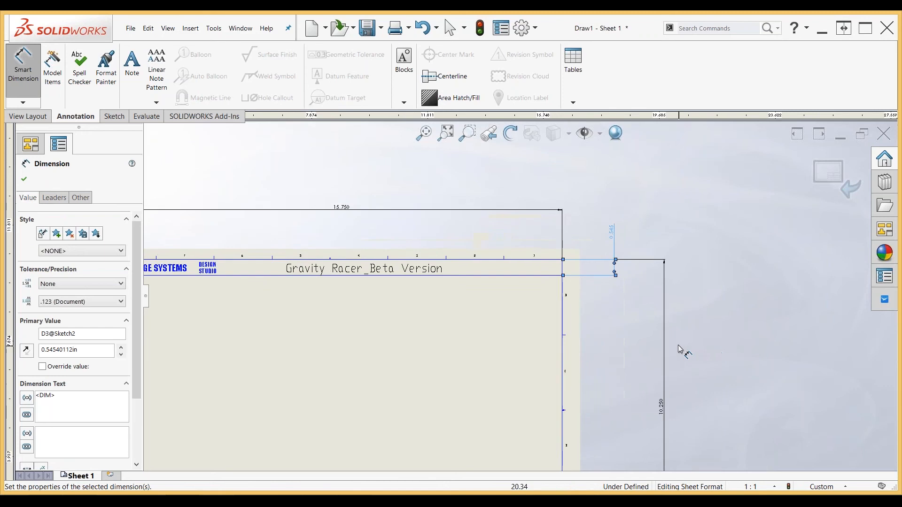
pyautogui.press('Escape')
pyautogui.scroll(-2, 682, 345)
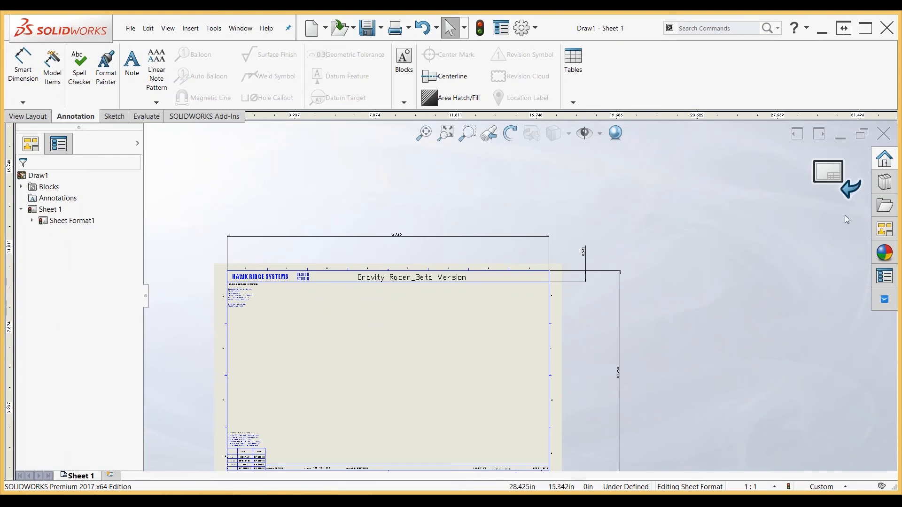
# - Leave sheet format editing and examine how the border dimensions appear on the drawing sheet
pyautogui.click(841, 187)
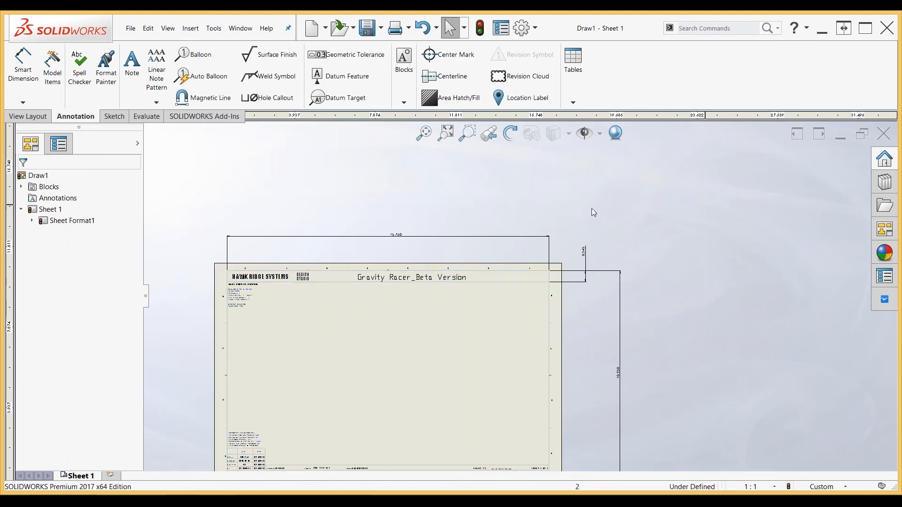
pyautogui.scroll(1, 370, 297)
pyautogui.scroll(1, 480, 280)
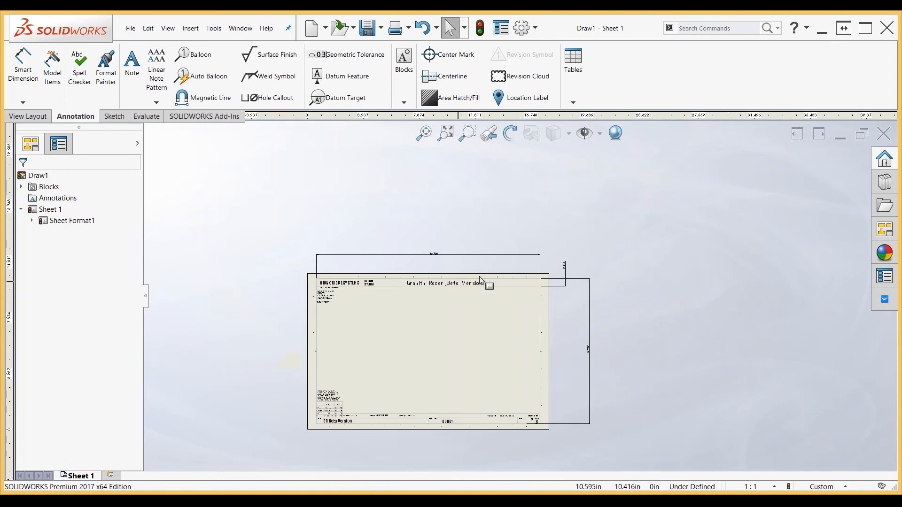
pyautogui.scroll(-1, 454, 264)
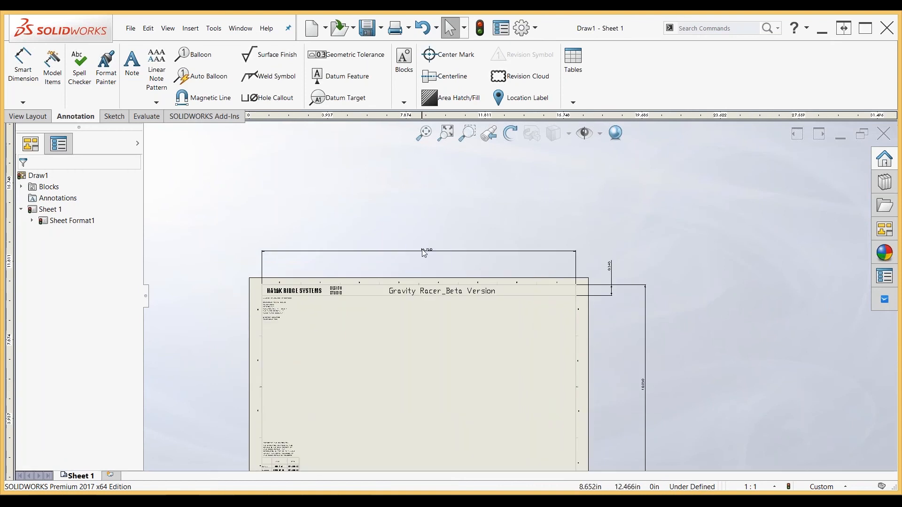
pyautogui.scroll(2, 448, 357)
pyautogui.scroll(-1, 451, 357)
pyautogui.scroll(-1, 500, 340)
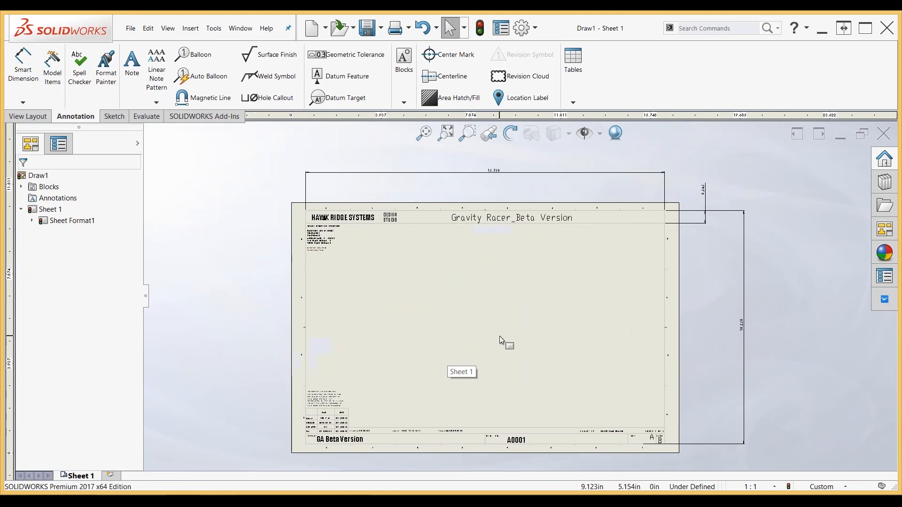
# - Return to editing the sheet format and hide the height, width and header dimensions
pyautogui.rightClick(494, 256)
pyautogui.click(540, 325)
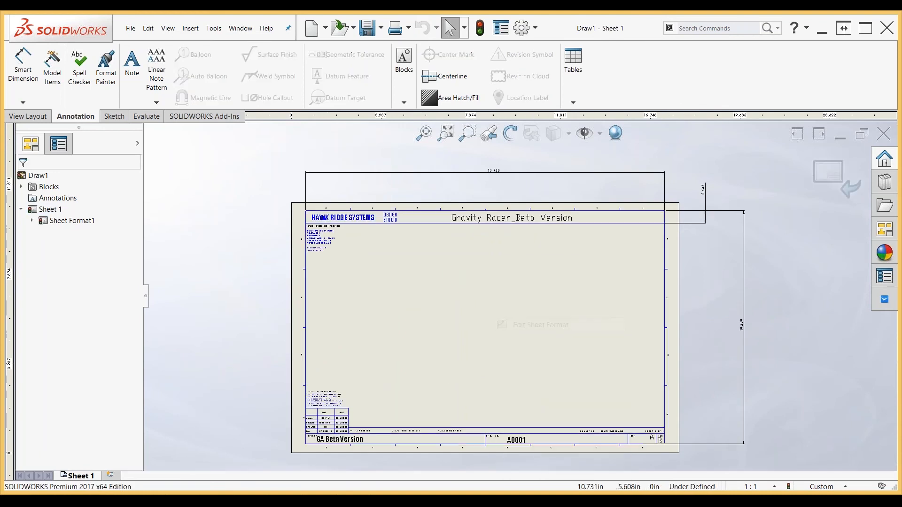
pyautogui.click(744, 364)
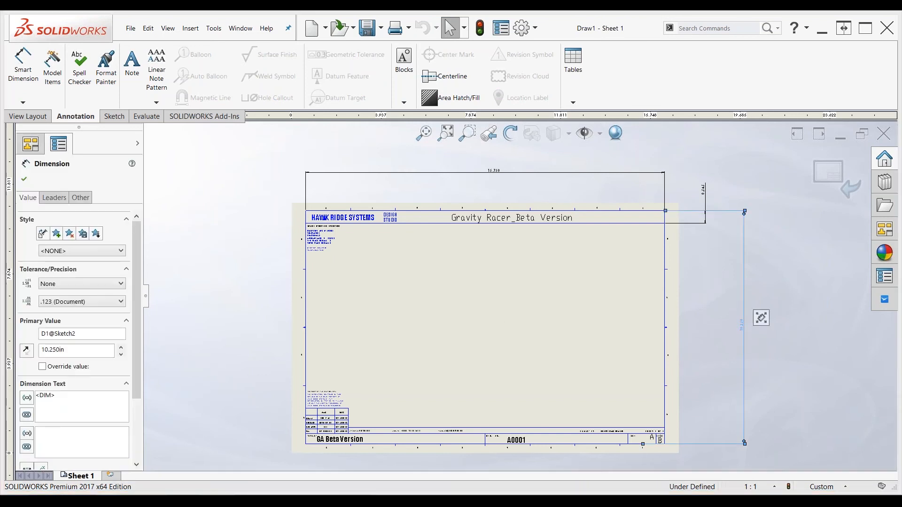
pyautogui.keyDown('ctrl'); pyautogui.click(692, 224); pyautogui.keyUp('ctrl')
pyautogui.keyDown('ctrl'); pyautogui.click(665, 187); pyautogui.keyUp('ctrl')
pyautogui.rightClick(664, 190)
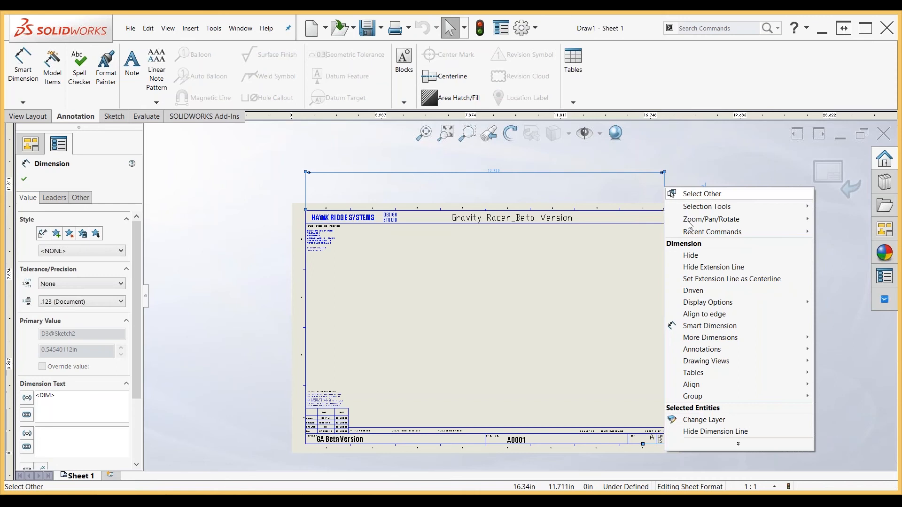
pyautogui.click(712, 257)
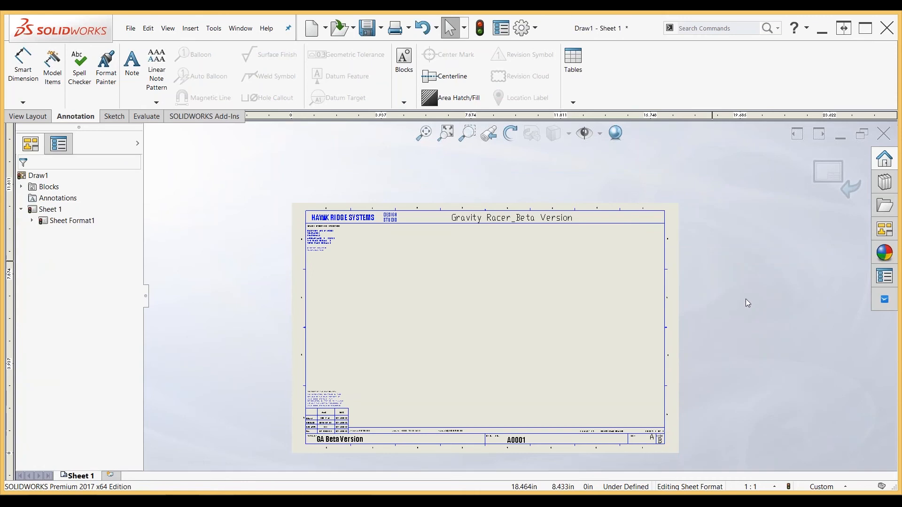
# - Use Hide/Show Annotations to show the border height and header dimensions, then hide both again
pyautogui.click(727, 29)
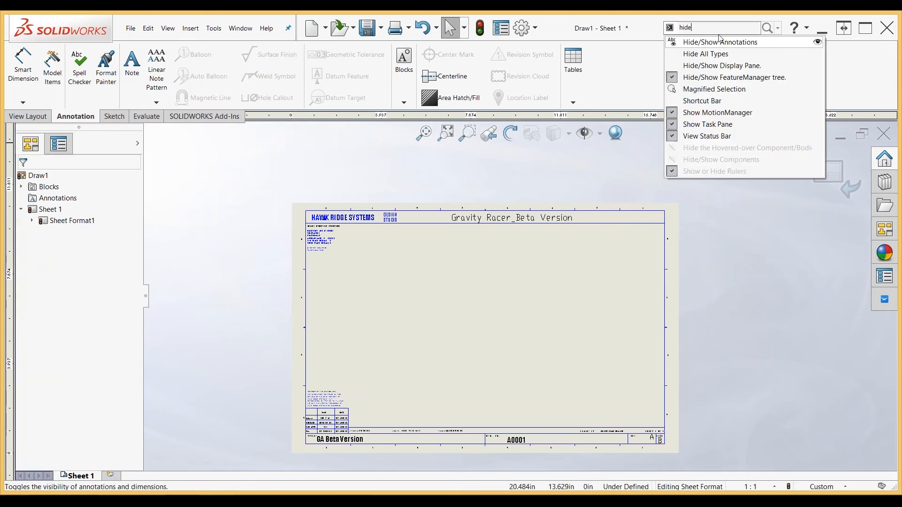
pyautogui.click(721, 42)
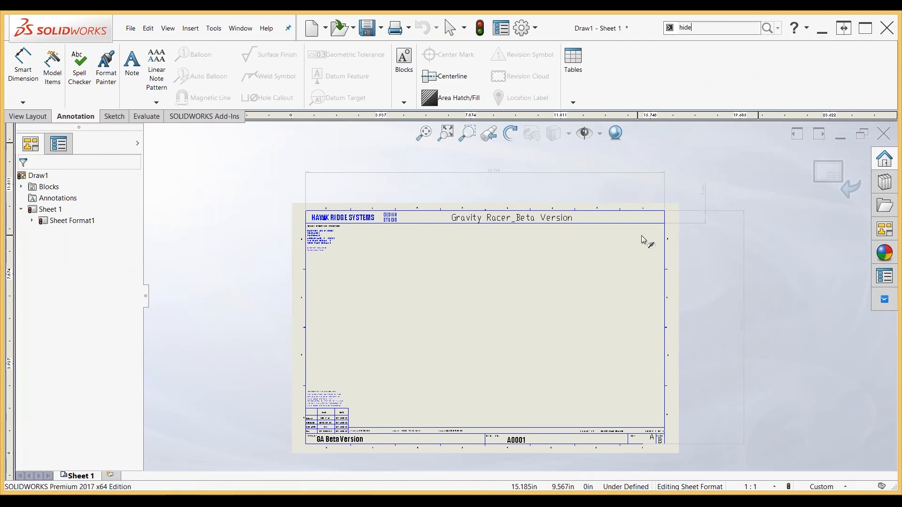
pyautogui.click(744, 286)
pyautogui.click(692, 225)
pyautogui.click(692, 225)
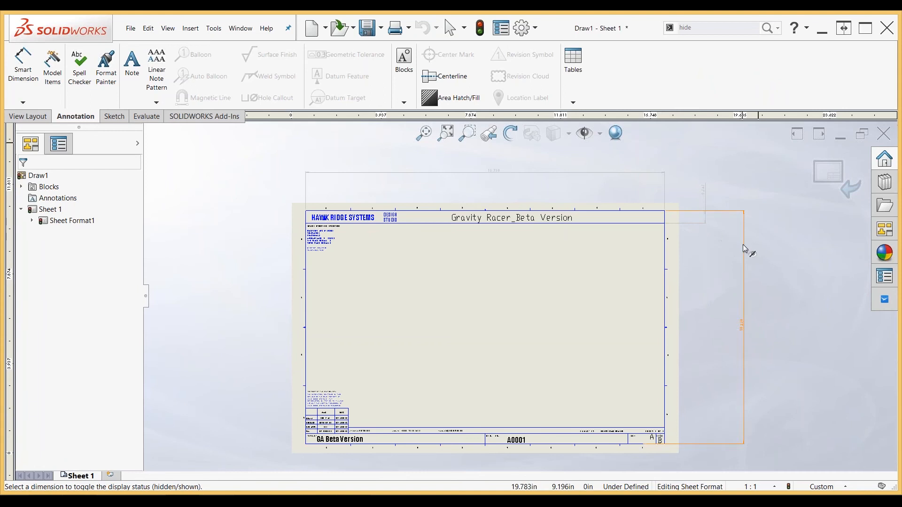
pyautogui.click(743, 245)
pyautogui.click(693, 226)
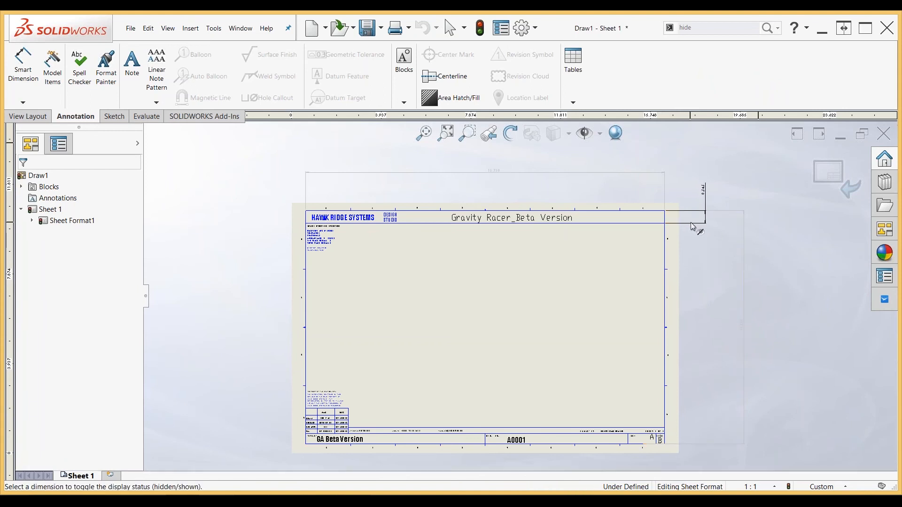
pyautogui.click(693, 224)
pyautogui.press('Escape')
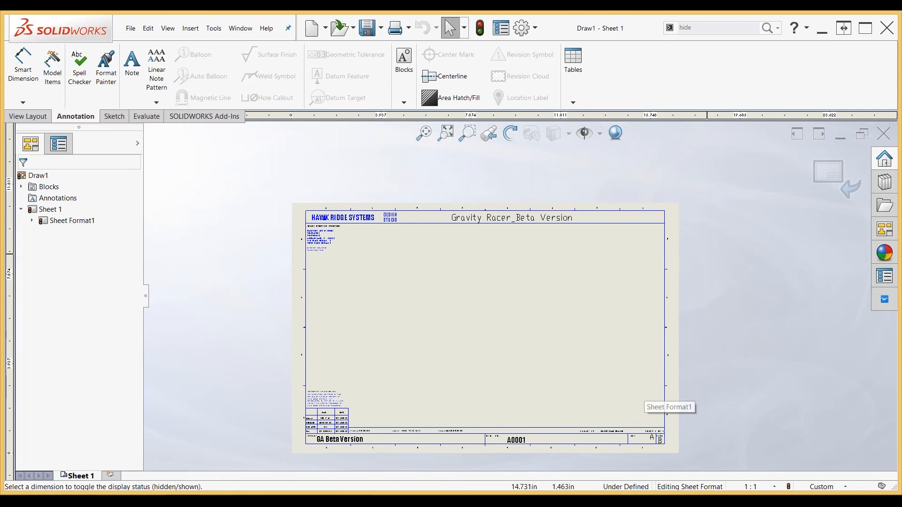
# - Move the revision letter A towards the middle of the REV cell in the title block
pyautogui.scroll(-2, 642, 437)
pyautogui.scroll(-10, 643, 436)
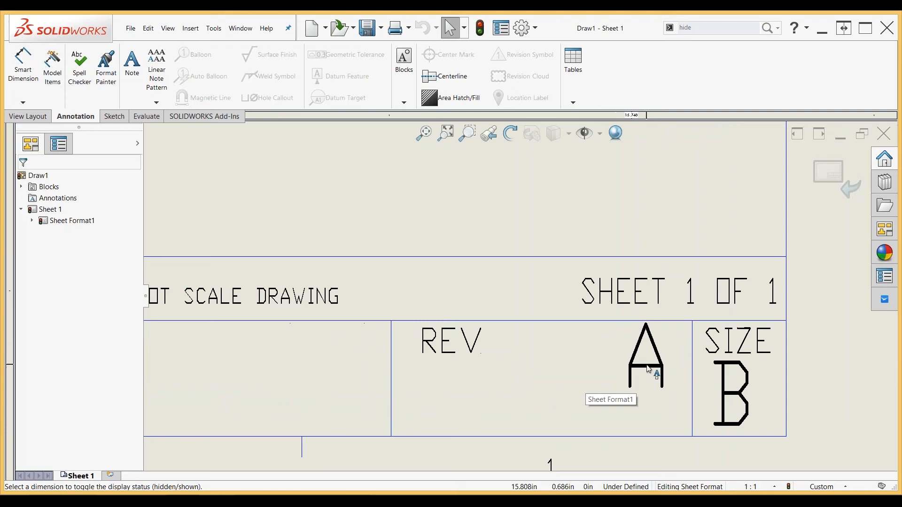
pyautogui.moveTo(655, 371)
pyautogui.mouseDown()
pyautogui.moveTo(624, 368)
pyautogui.moveTo(536, 391)
pyautogui.moveTo(520, 378)
pyautogui.moveTo(518, 340)
pyautogui.moveTo(496, 357)
pyautogui.moveTo(516, 333)
pyautogui.moveTo(520, 287)
pyautogui.moveTo(389, 293)
pyautogui.moveTo(396, 280)
pyautogui.moveTo(469, 285)
pyautogui.moveTo(452, 301)
pyautogui.moveTo(413, 281)
pyautogui.moveTo(385, 297)
pyautogui.moveTo(388, 277)
pyautogui.moveTo(381, 317)
pyautogui.moveTo(465, 318)
pyautogui.moveTo(413, 278)
pyautogui.moveTo(390, 297)
pyautogui.moveTo(388, 287)
pyautogui.moveTo(523, 280)
pyautogui.moveTo(394, 291)
pyautogui.moveTo(376, 362)
pyautogui.moveTo(388, 308)
pyautogui.moveTo(473, 310)
pyautogui.moveTo(461, 393)
pyautogui.moveTo(496, 371)
pyautogui.moveTo(454, 300)
pyautogui.moveTo(508, 376)
pyautogui.moveTo(508, 317)
pyautogui.moveTo(360, 313)
pyautogui.moveTo(426, 300)
pyautogui.moveTo(342, 315)
pyautogui.moveTo(383, 399)
pyautogui.moveTo(537, 297)
pyautogui.moveTo(384, 362)
pyautogui.moveTo(524, 350)
pyautogui.moveTo(502, 394)
pyautogui.moveTo(541, 382)
pyautogui.moveTo(538, 405)
pyautogui.moveTo(532, 389)
pyautogui.moveTo(548, 386)
pyautogui.moveTo(525, 328)
pyautogui.moveTo(545, 294)
pyautogui.moveTo(541, 362)
pyautogui.moveTo(552, 379)
pyautogui.moveTo(533, 391)
pyautogui.moveTo(548, 413)
pyautogui.moveTo(554, 376)
pyautogui.moveTo(540, 389)
pyautogui.moveTo(548, 379)
pyautogui.moveTo(540, 376)
pyautogui.moveTo(546, 384)
pyautogui.mouseUp()
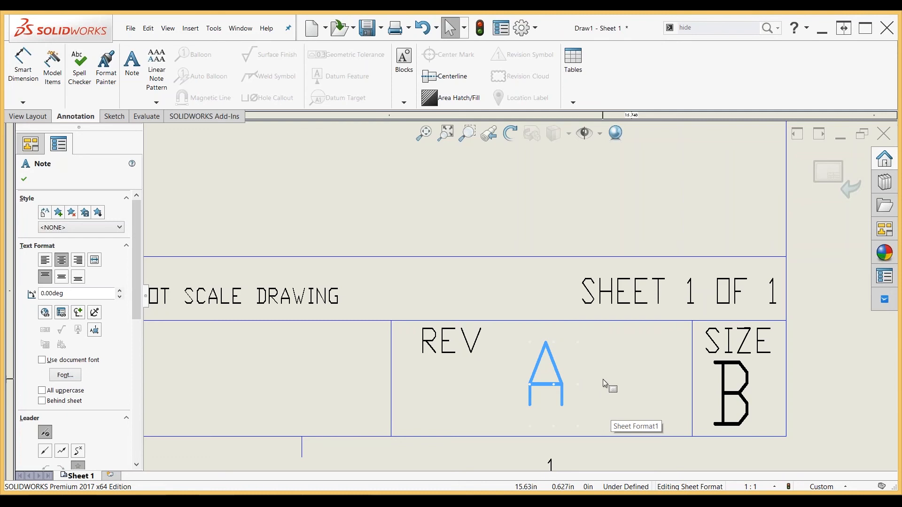
# - Snap the revision letter A to the rectangle center of the REV cell, using the cell's four border lines
pyautogui.scroll(1, 602, 379)
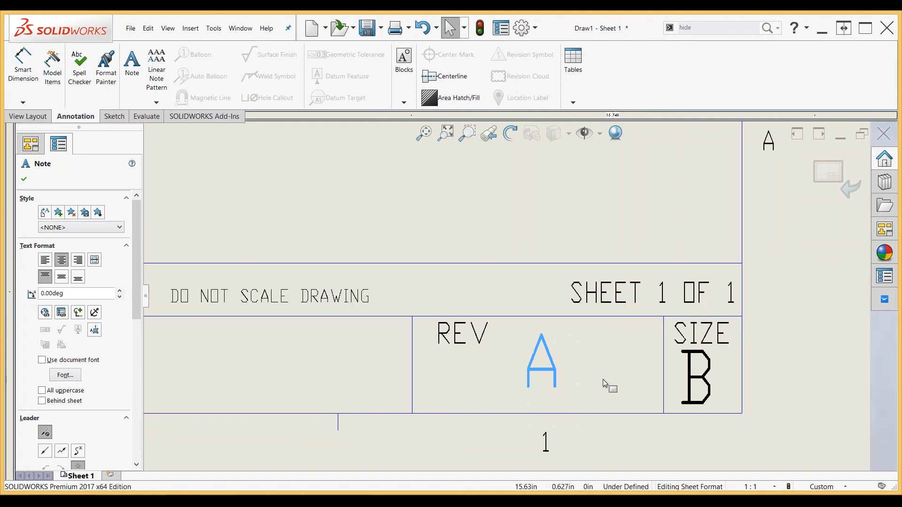
pyautogui.rightClick(570, 372)
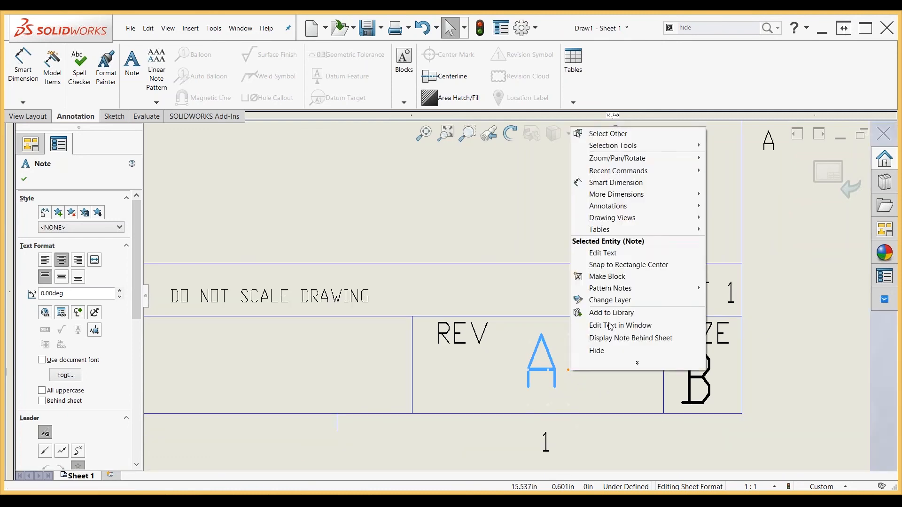
pyautogui.click(654, 271)
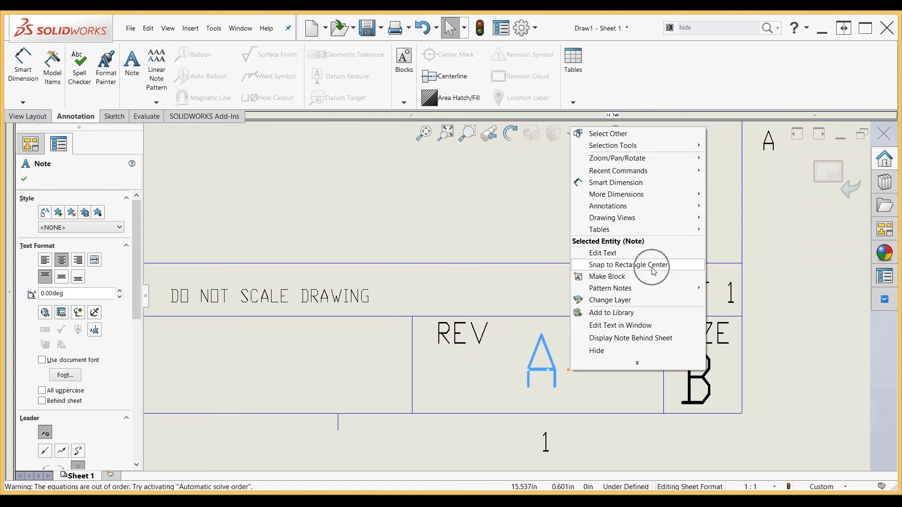
pyautogui.click(654, 265)
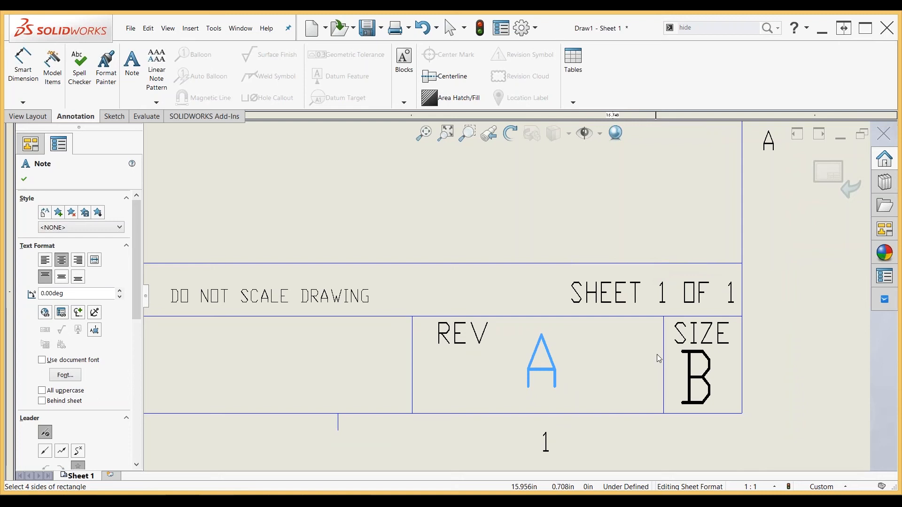
pyautogui.click(664, 364)
pyautogui.keyDown('ctrl'); pyautogui.click(590, 317); pyautogui.keyUp('ctrl')
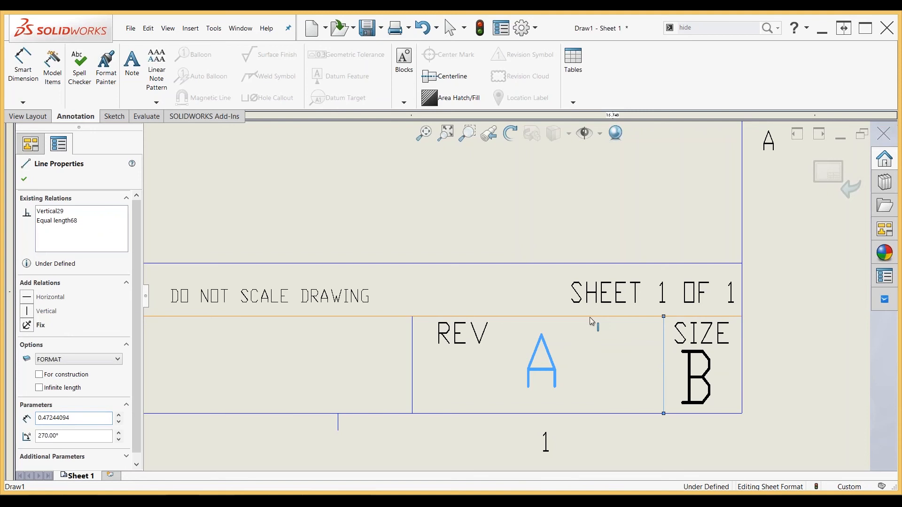
pyautogui.keyDown('ctrl'); pyautogui.click(413, 370); pyautogui.keyUp('ctrl')
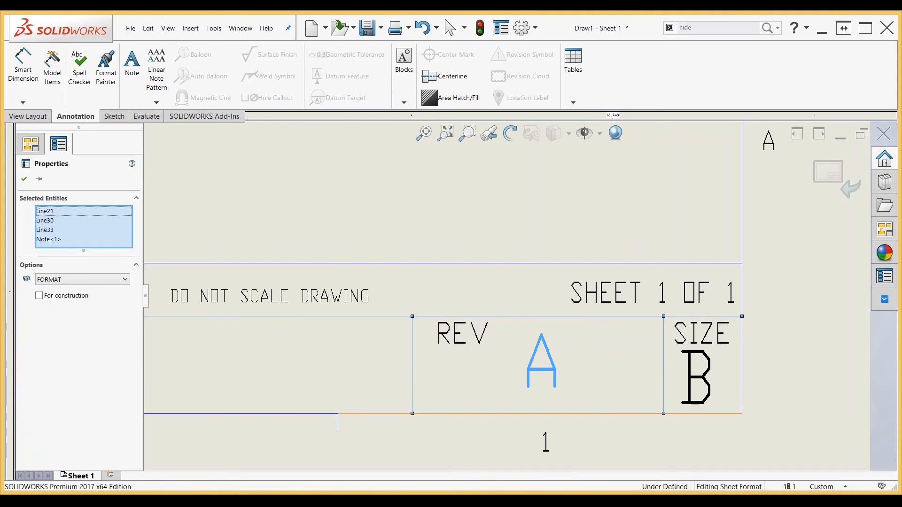
pyautogui.click(517, 413)
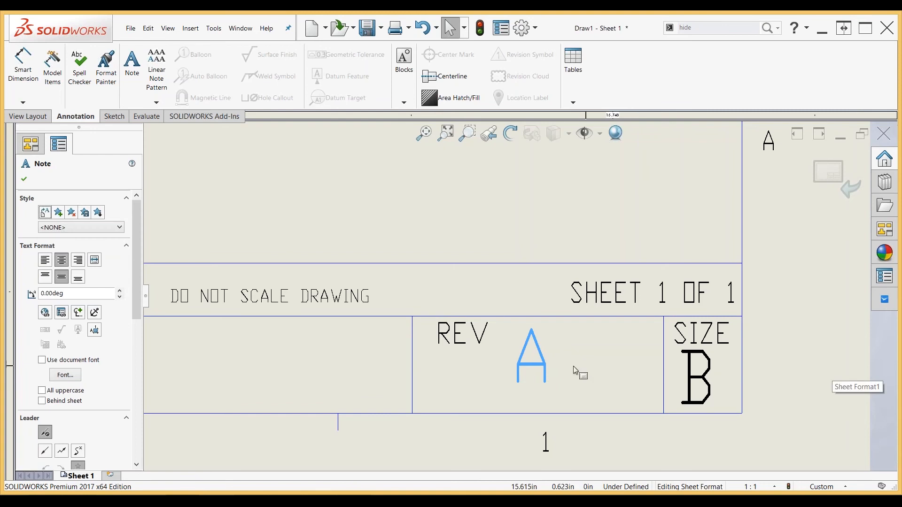
# - Lock the position of the revision letter A note in the REV cell
pyautogui.scroll(-2, 561, 369)
pyautogui.scroll(-1, 590, 373)
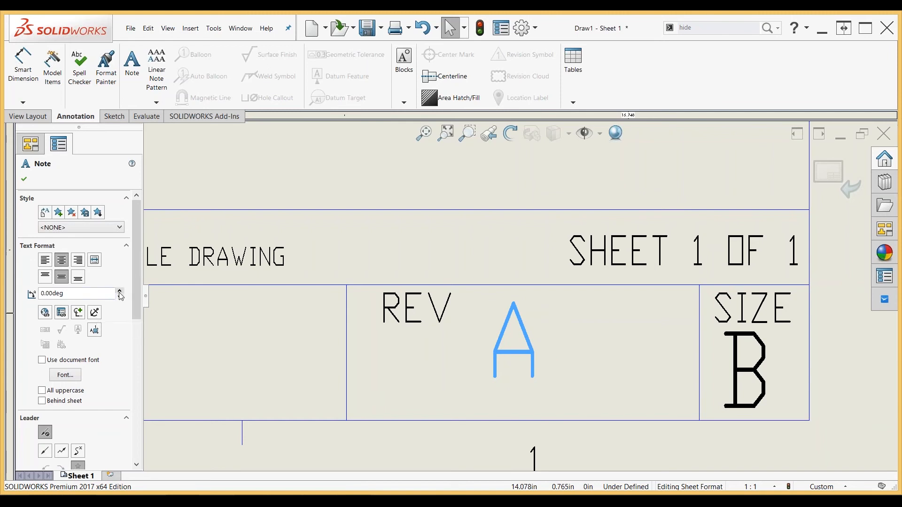
pyautogui.click(95, 313)
pyautogui.click(97, 315)
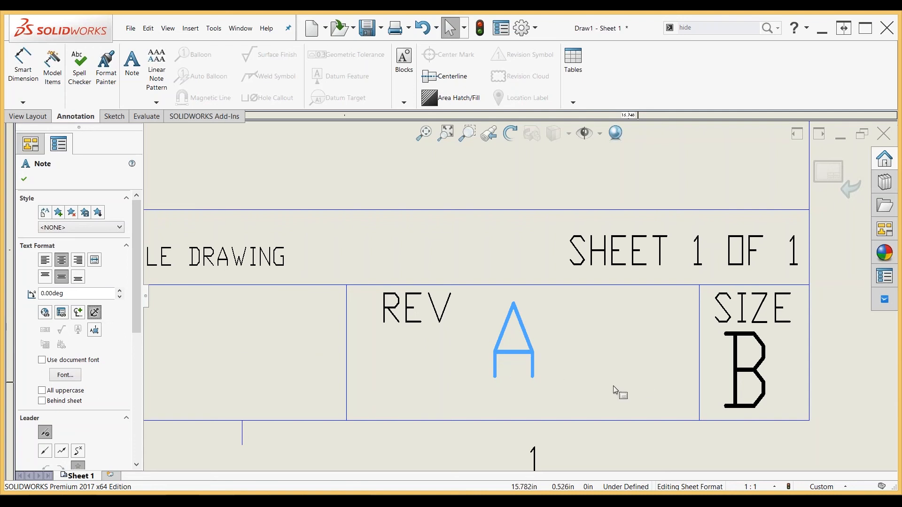
# - Deselect the revision note and examine the remaining text across the title block and the sheet's header
pyautogui.scroll(2, 569, 388)
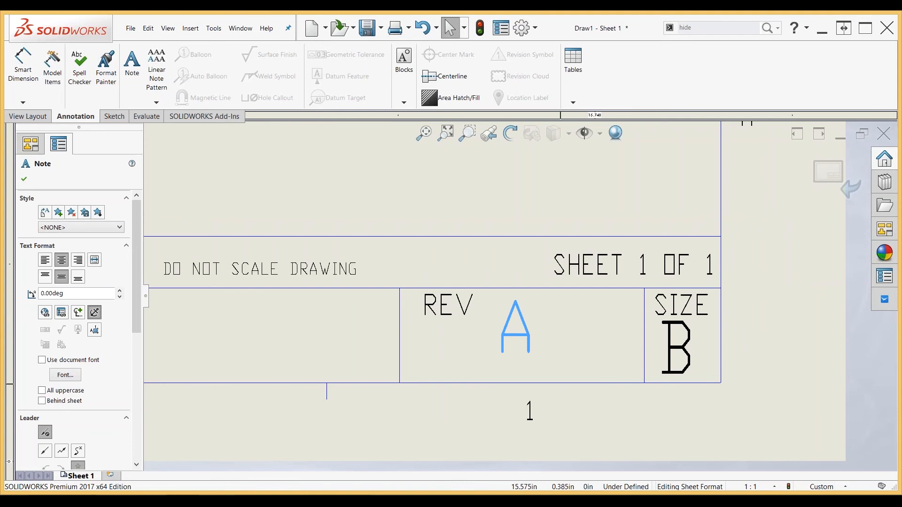
pyautogui.scroll(5, 520, 297)
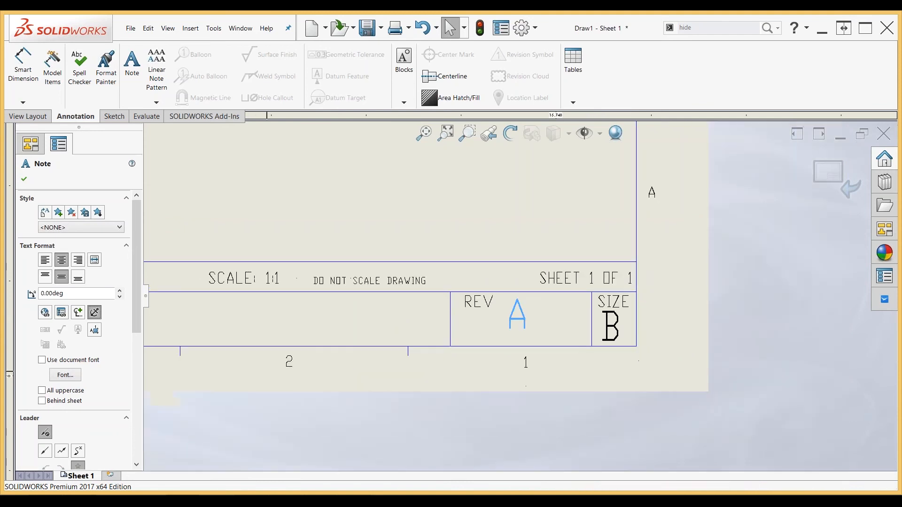
pyautogui.scroll(3, 276, 318)
pyautogui.scroll(-5, 282, 310)
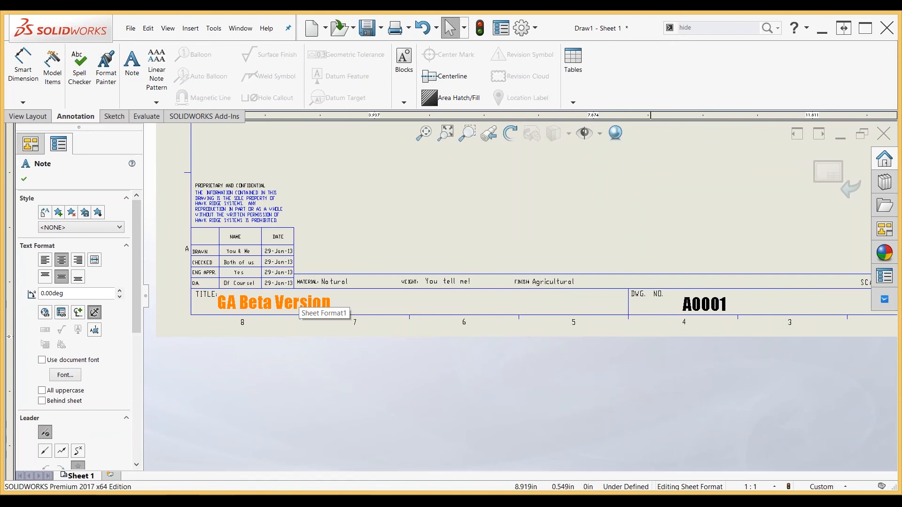
pyautogui.press('Escape')
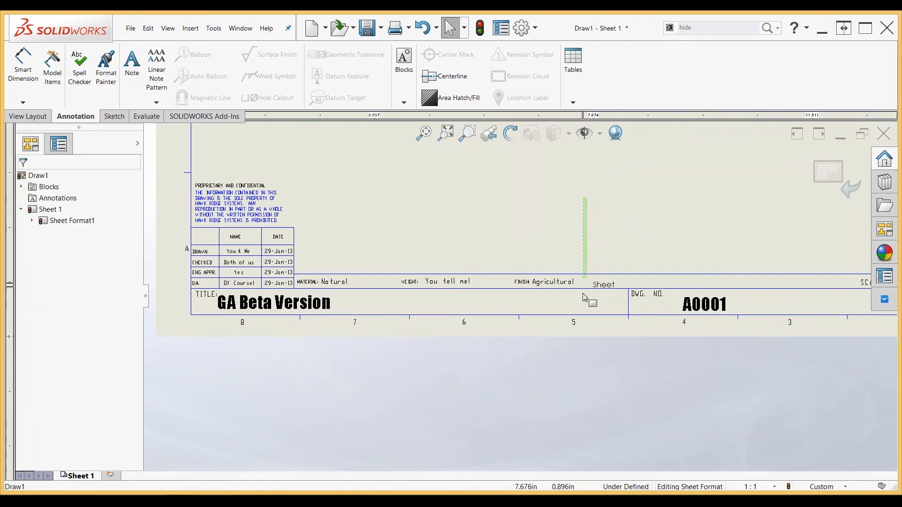
pyautogui.moveTo(611, 208)
pyautogui.mouseDown(button='middle')
pyautogui.moveTo(596, 261)
pyautogui.moveTo(580, 506)
pyautogui.mouseUp(button='middle')
pyautogui.scroll(1, 617, 267)
pyautogui.scroll(3, 618, 267)
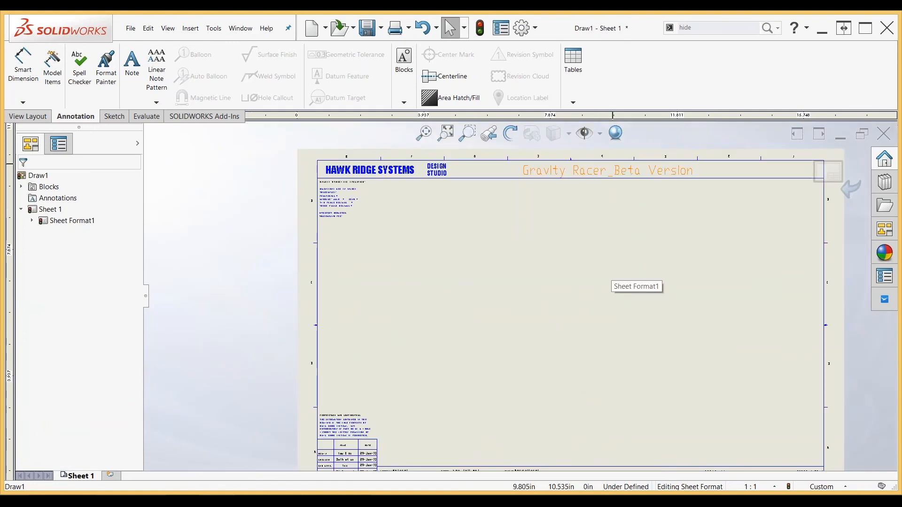
pyautogui.moveTo(568, 393); pyautogui.dragTo(530, 309, button='middle')
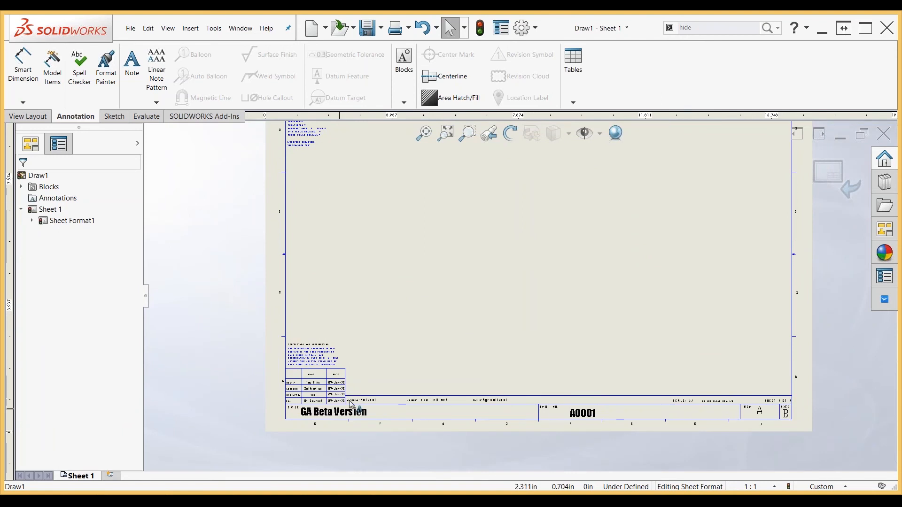
# - Open the title note "GA Beta Version" for editing, start Link to Property and review the current document's available properties
pyautogui.scroll(-2, 367, 383)
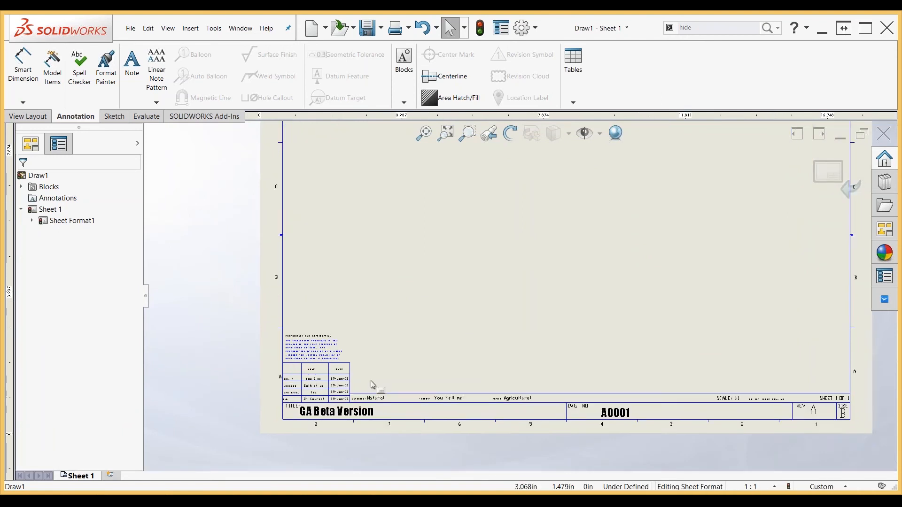
pyautogui.scroll(-3, 362, 382)
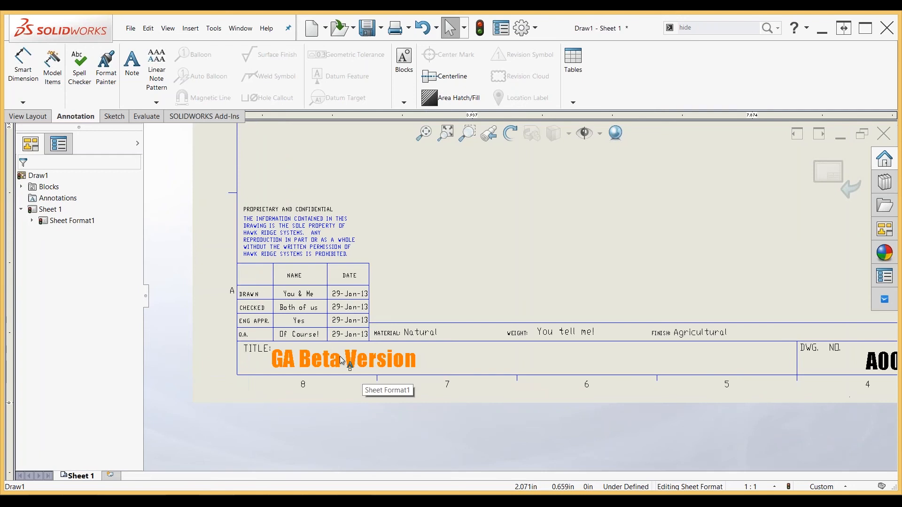
pyautogui.doubleClick(362, 366)
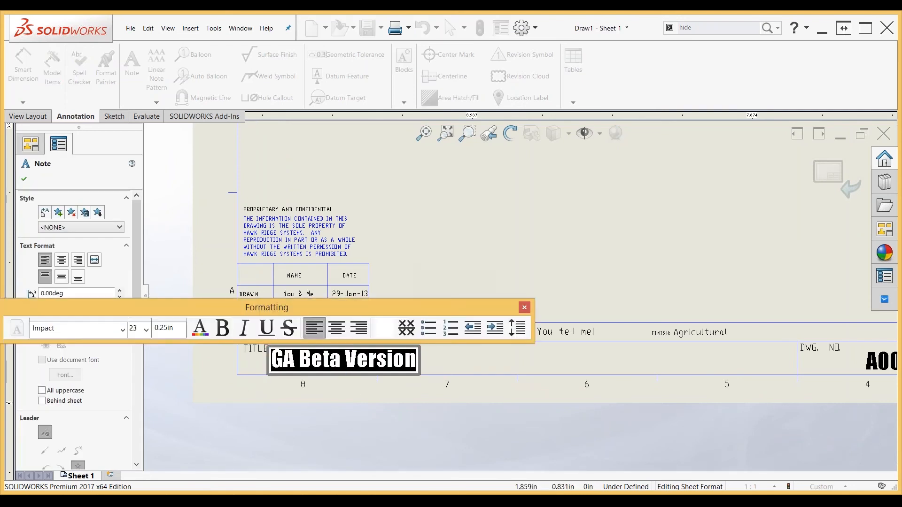
pyautogui.moveTo(271, 306); pyautogui.dragTo(479, 231)
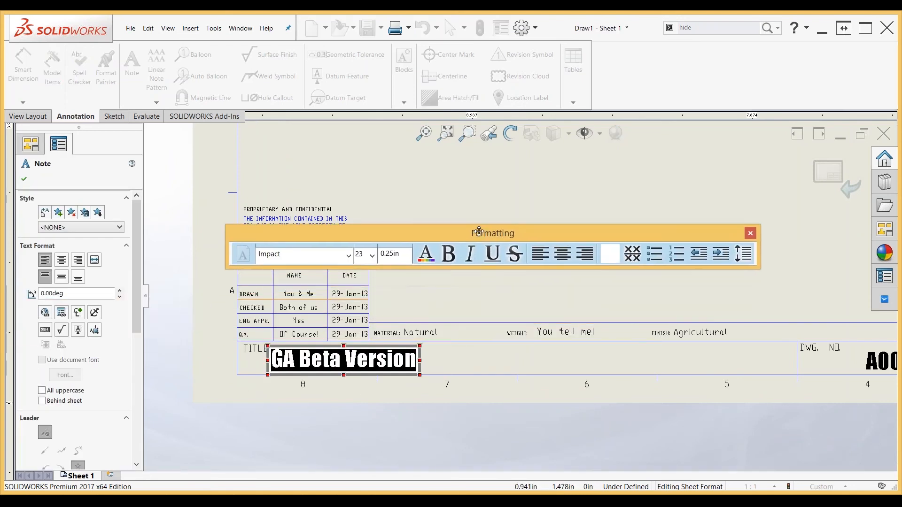
pyautogui.click(62, 314)
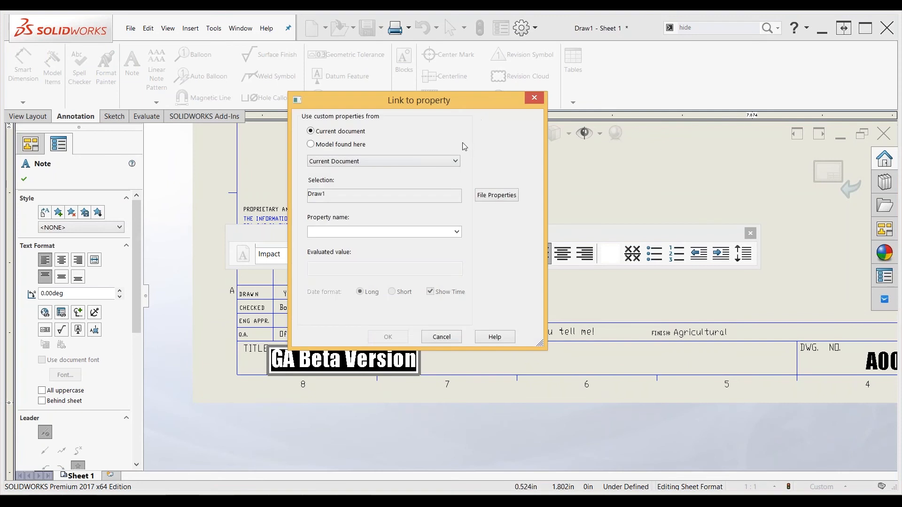
pyautogui.click(457, 232)
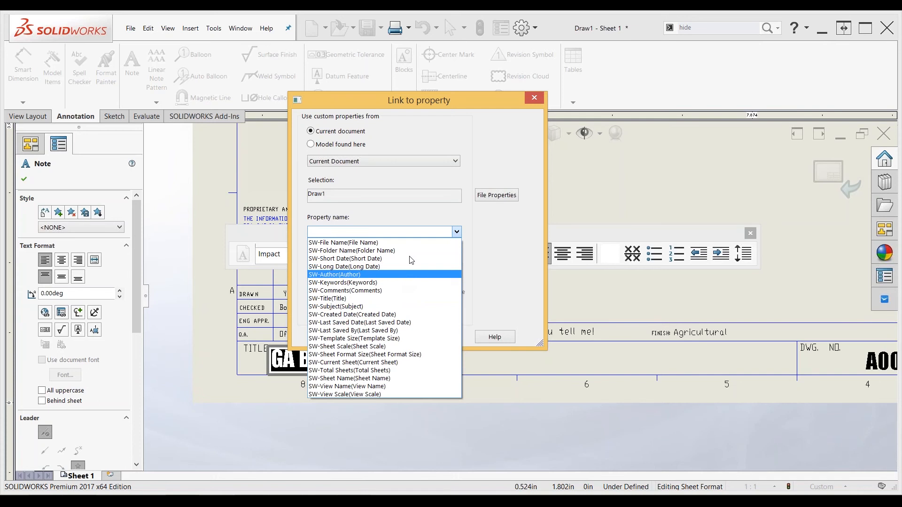
pyautogui.click(502, 243)
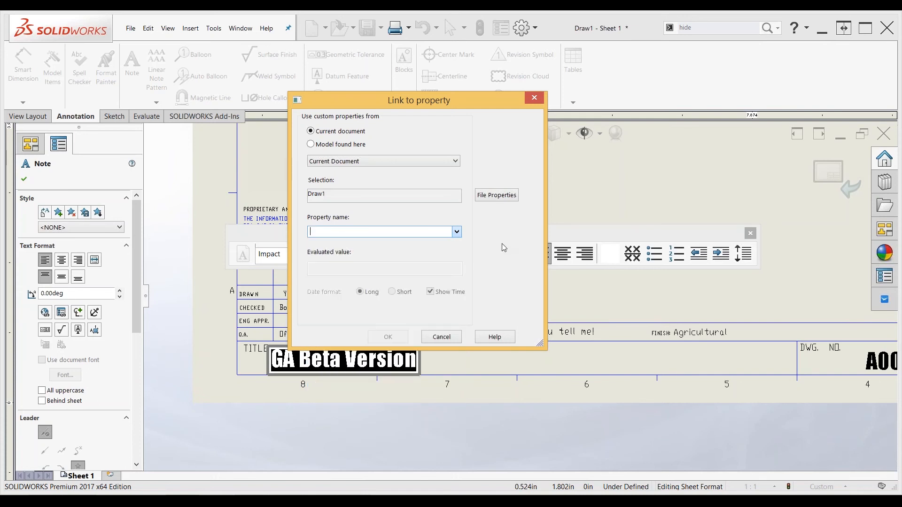
# - Take the link's properties from the model found here and add a Description custom property to the file
pyautogui.click(338, 145)
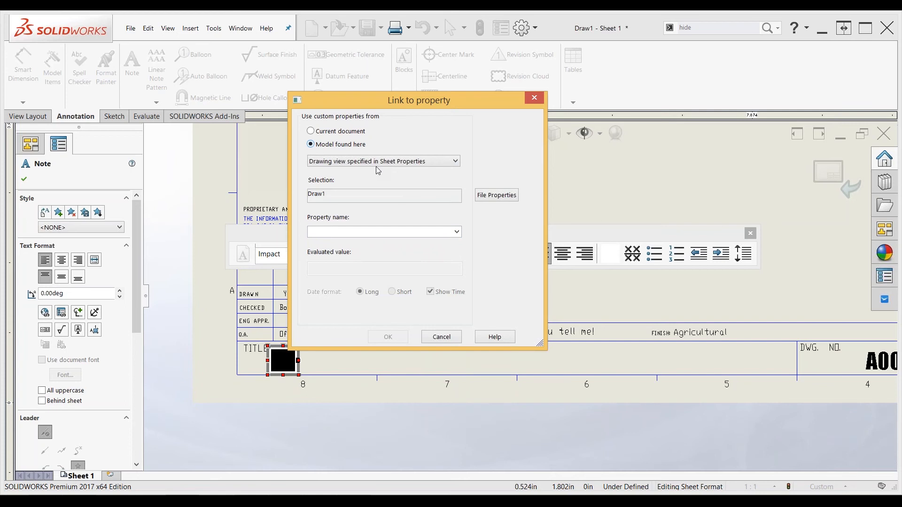
pyautogui.click(511, 200)
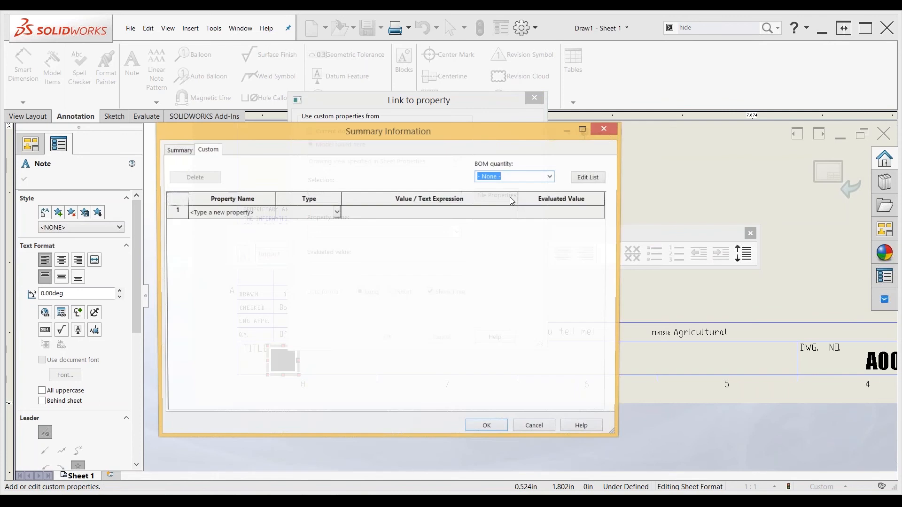
pyautogui.click(271, 213)
pyautogui.click(229, 224)
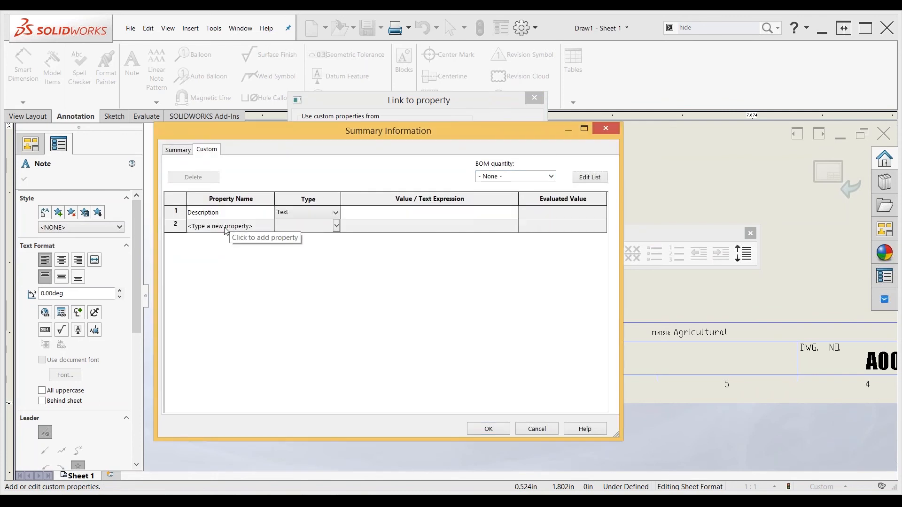
# - Add PartNo and Project as text custom properties of the file and accept the property list
pyautogui.click(226, 229)
pyautogui.click(271, 226)
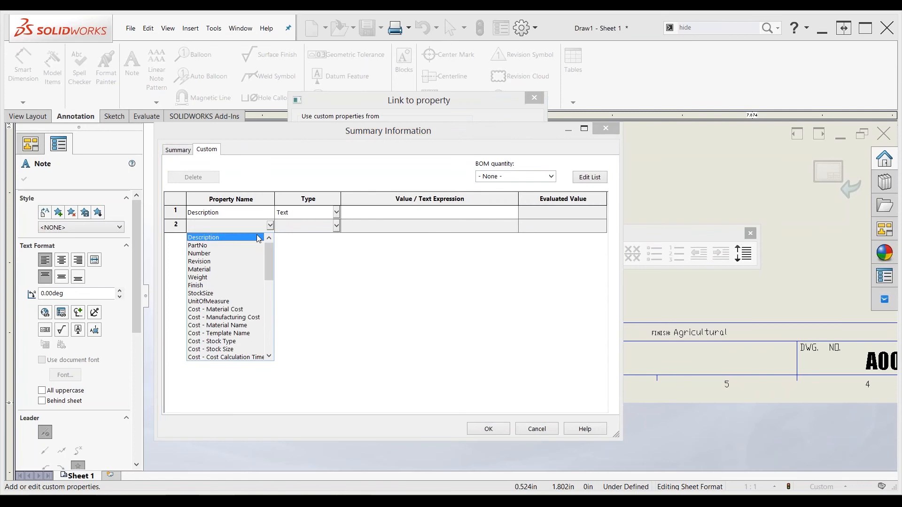
pyautogui.click(204, 246)
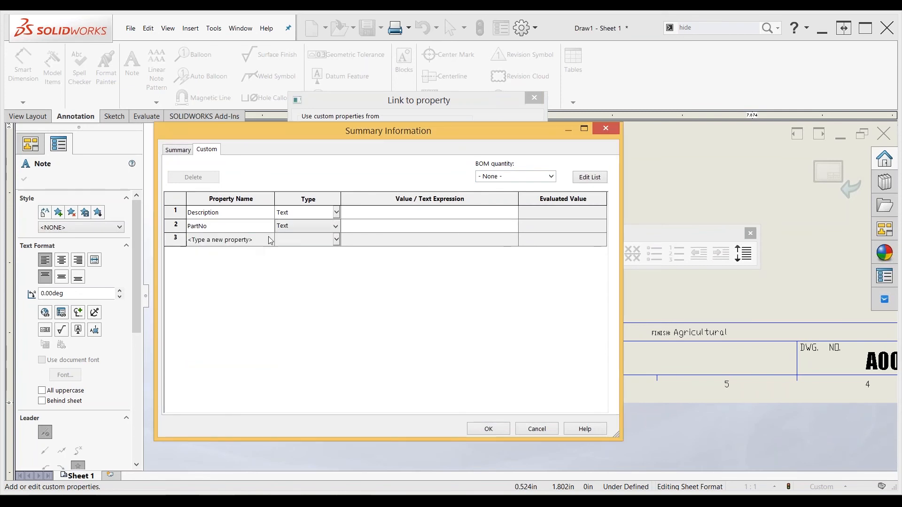
pyautogui.click(270, 240)
pyautogui.click(271, 240)
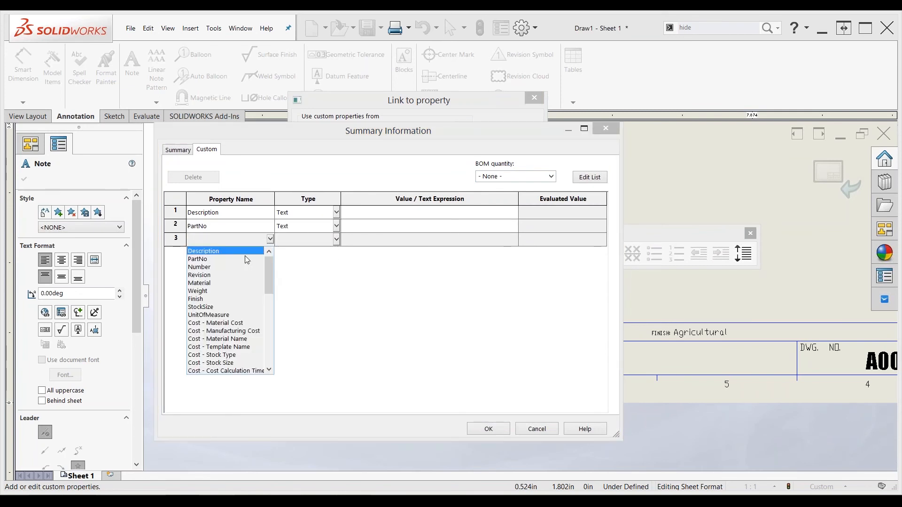
pyautogui.scroll(-1, 226, 296)
pyautogui.scroll(-6, 226, 296)
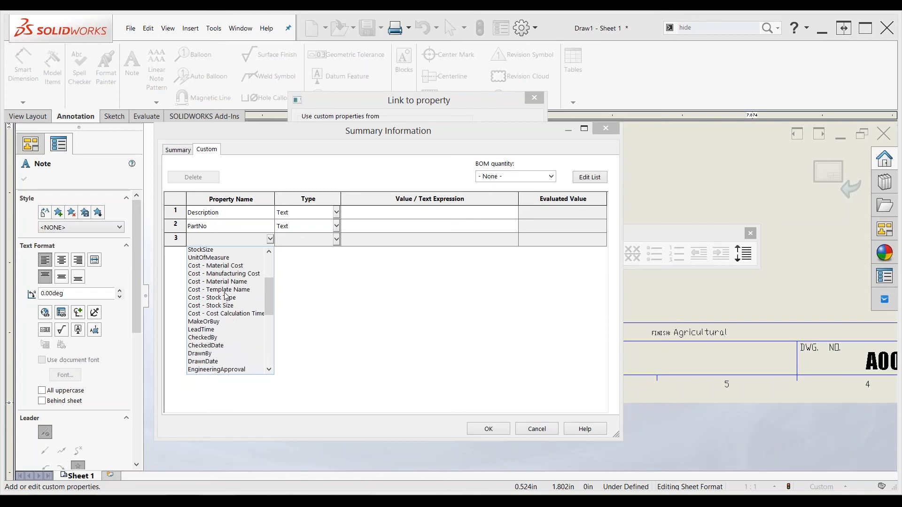
pyautogui.scroll(-3, 226, 296)
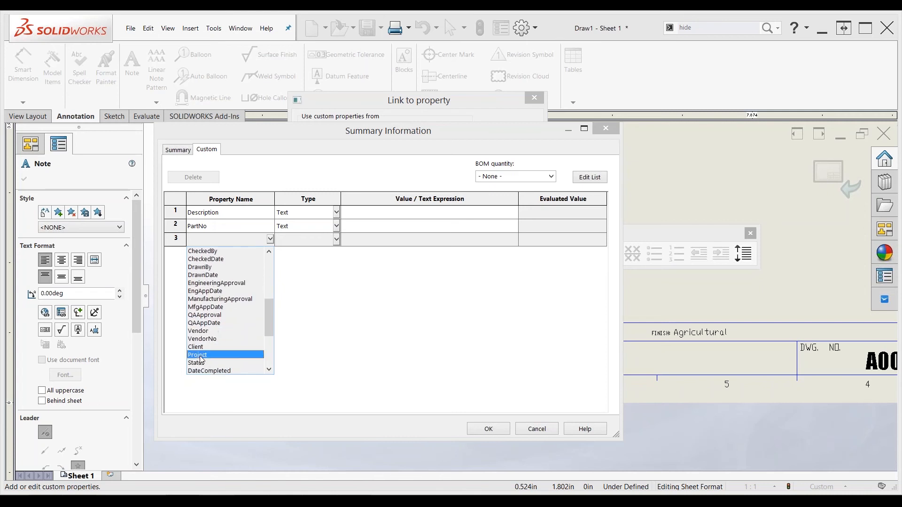
pyautogui.click(202, 358)
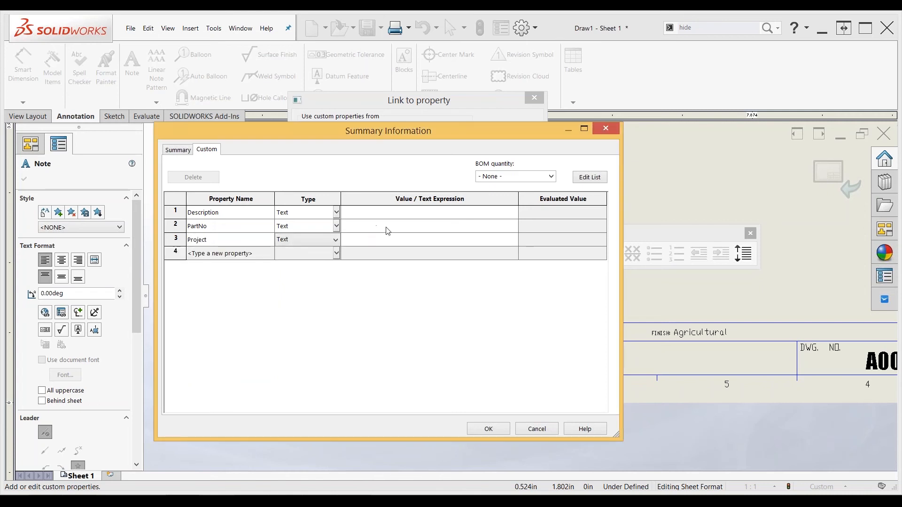
pyautogui.click(487, 428)
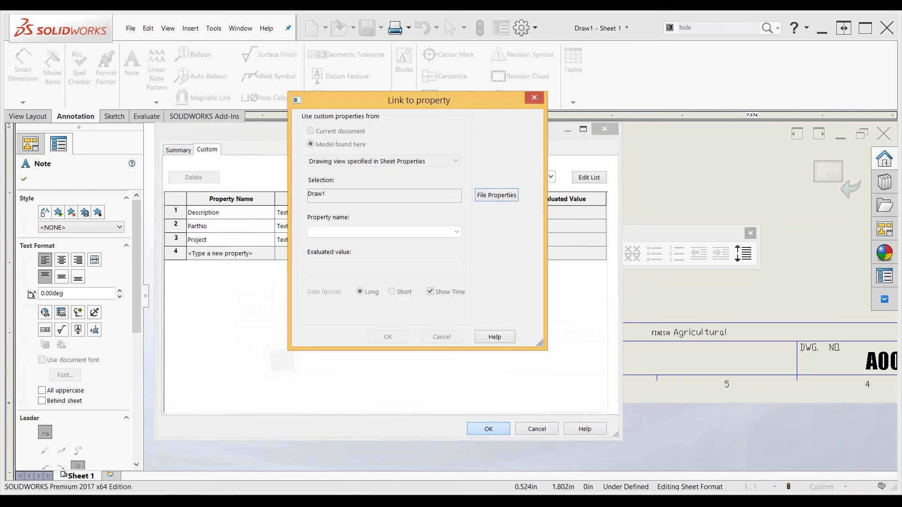
# - Link the title note to the Description property of the drawing view specified in Sheet Properties
pyautogui.click(456, 232)
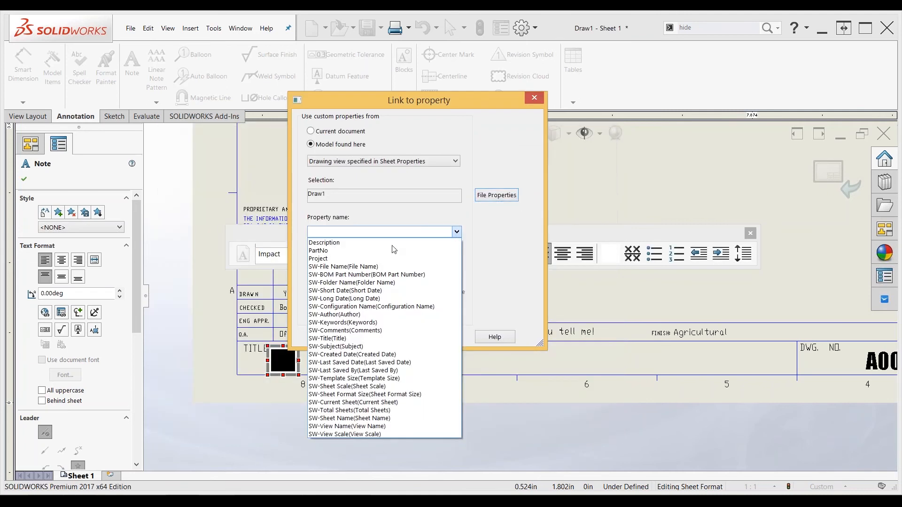
pyautogui.click(367, 244)
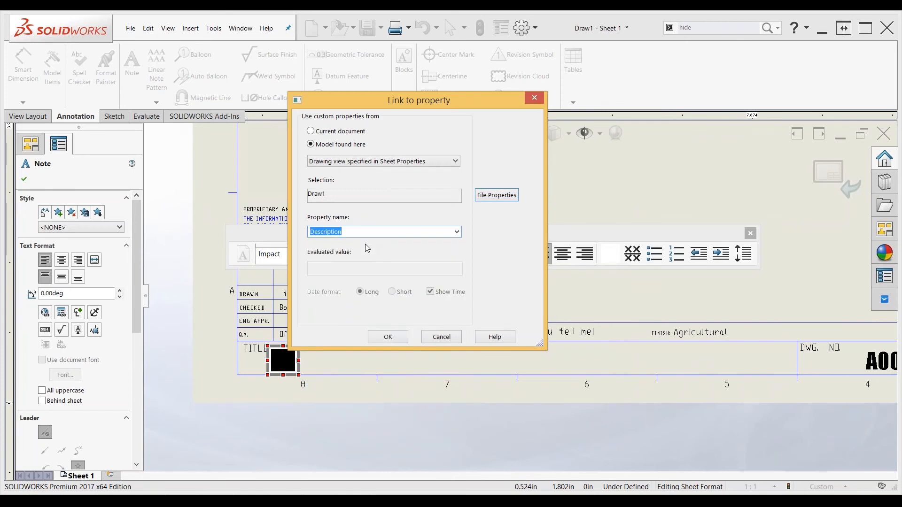
pyautogui.click(386, 338)
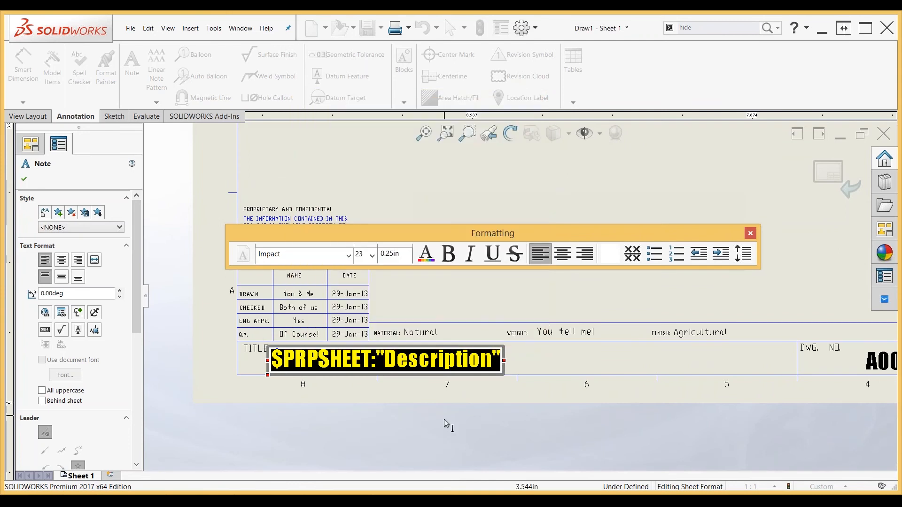
# - Link the drawing number note "A0001" to the PartNo property of the drawing view specified in Sheet Properties
pyautogui.click(444, 420)
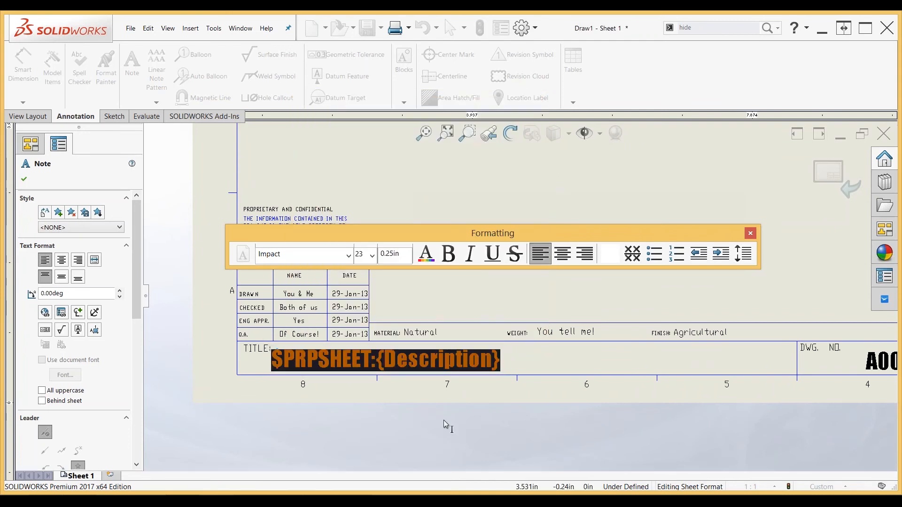
pyautogui.scroll(4, 700, 364)
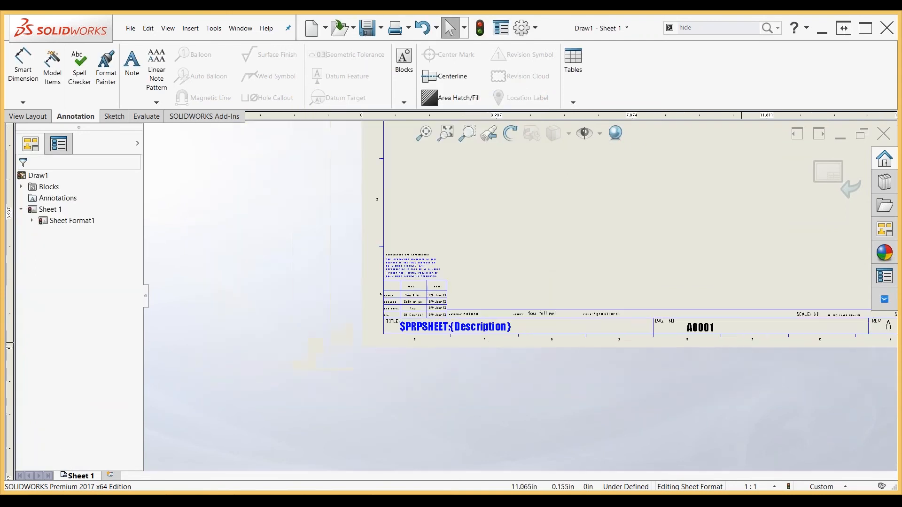
pyautogui.scroll(-2, 669, 312)
pyautogui.scroll(-3, 665, 311)
pyautogui.doubleClick(592, 320)
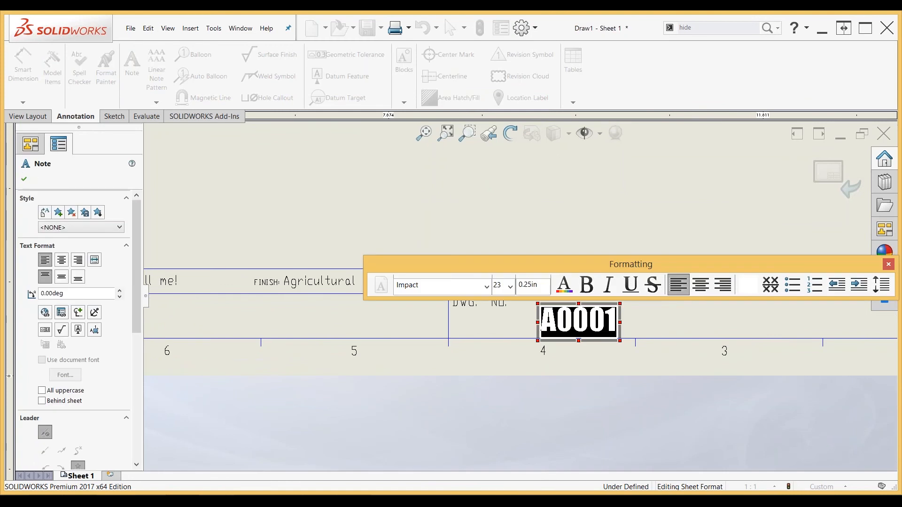
pyautogui.click(62, 314)
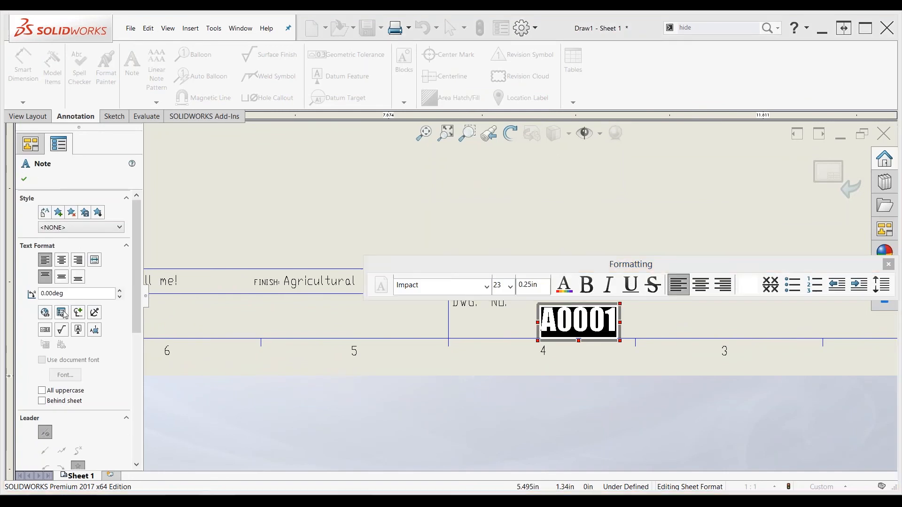
pyautogui.click(343, 144)
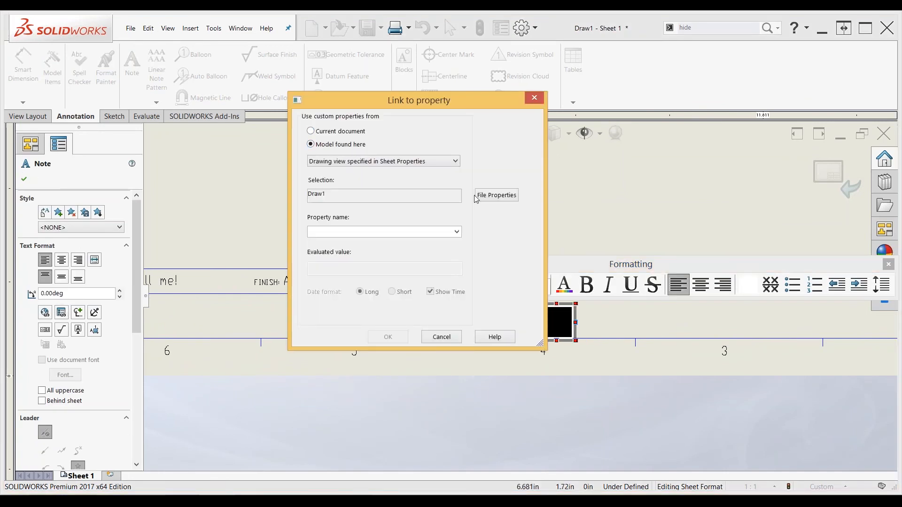
pyautogui.click(456, 231)
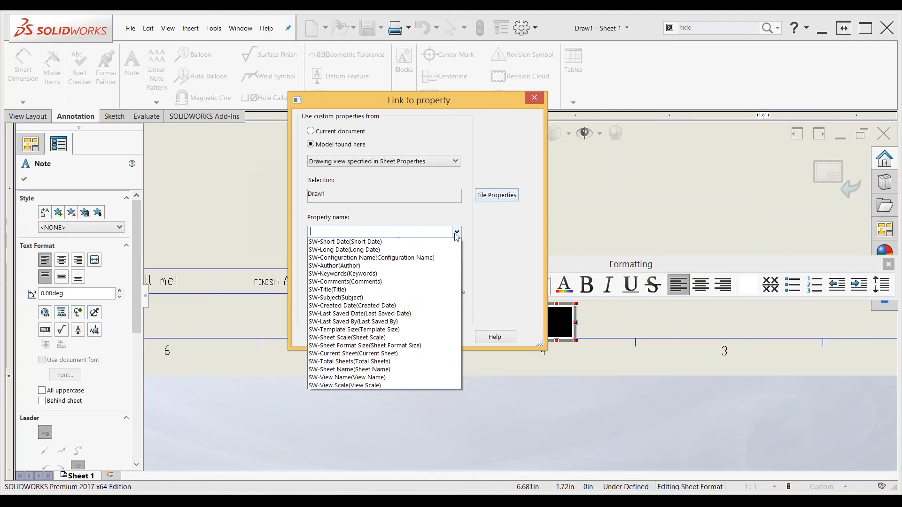
pyautogui.click(336, 251)
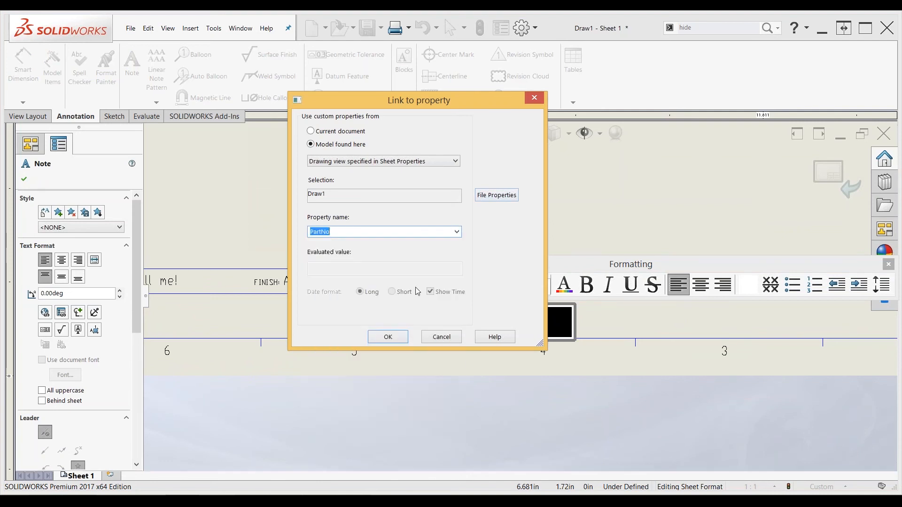
pyautogui.click(388, 337)
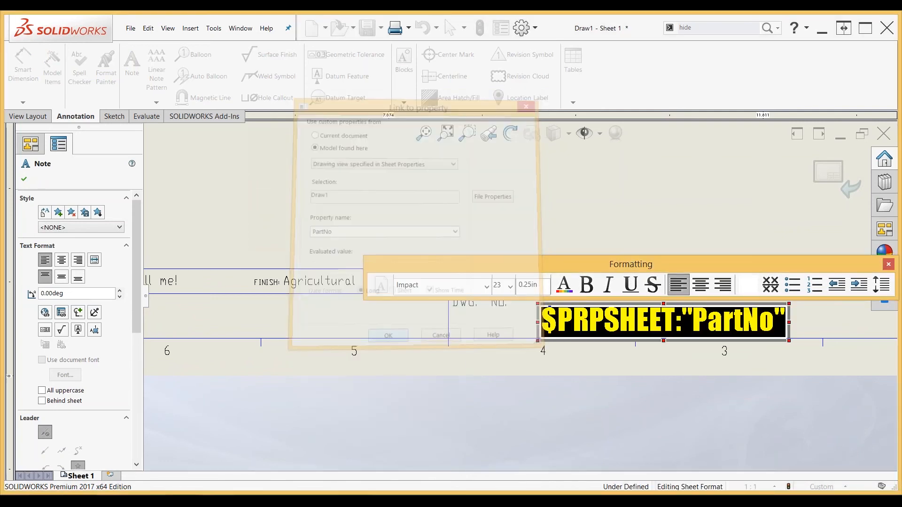
# - Link the header note "Gravity Racer Beta Version" to the Project property of the model found here and finish editing the note
pyautogui.scroll(5, 531, 189)
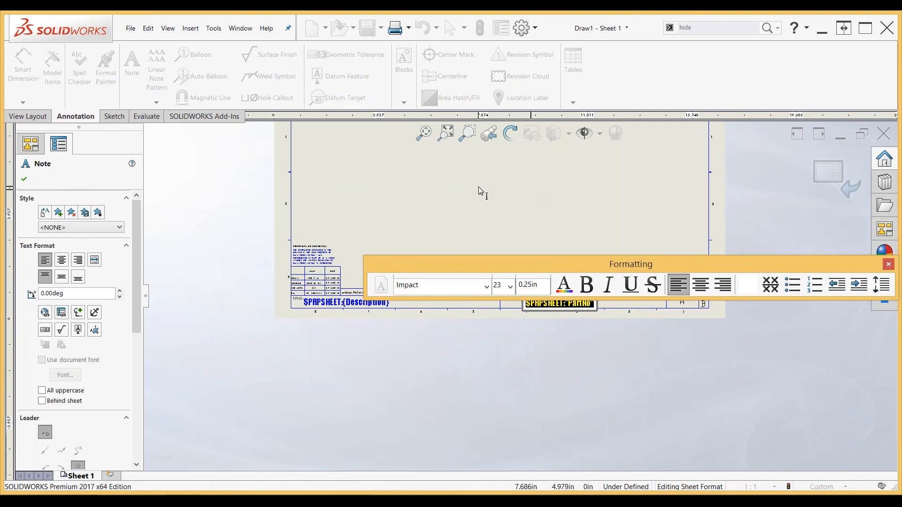
pyautogui.scroll(-3, 515, 184)
pyautogui.click(554, 226)
pyautogui.click(554, 226)
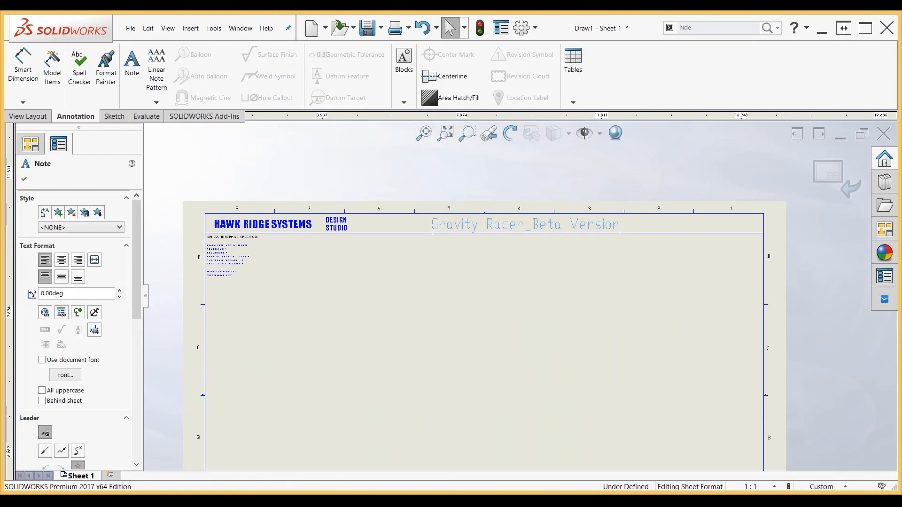
pyautogui.click(62, 313)
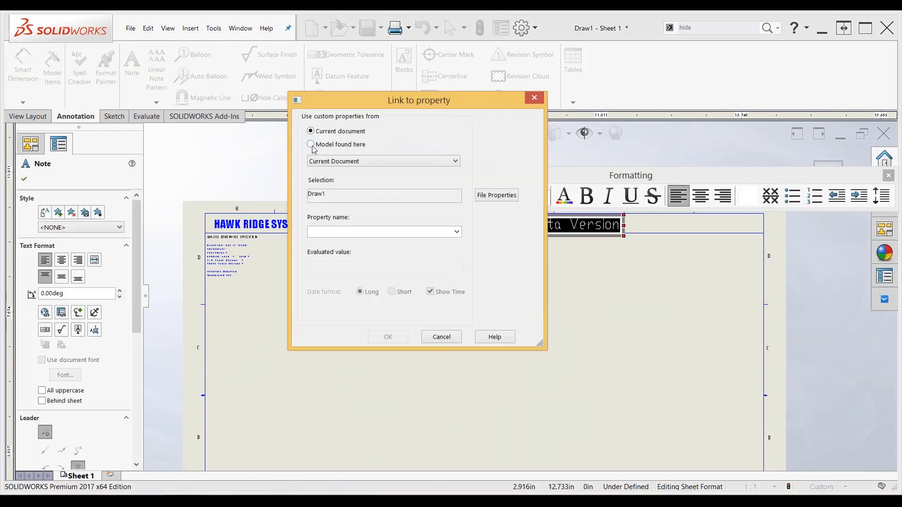
pyautogui.click(311, 144)
pyautogui.click(456, 231)
pyautogui.scroll(5, 357, 291)
pyautogui.click(341, 263)
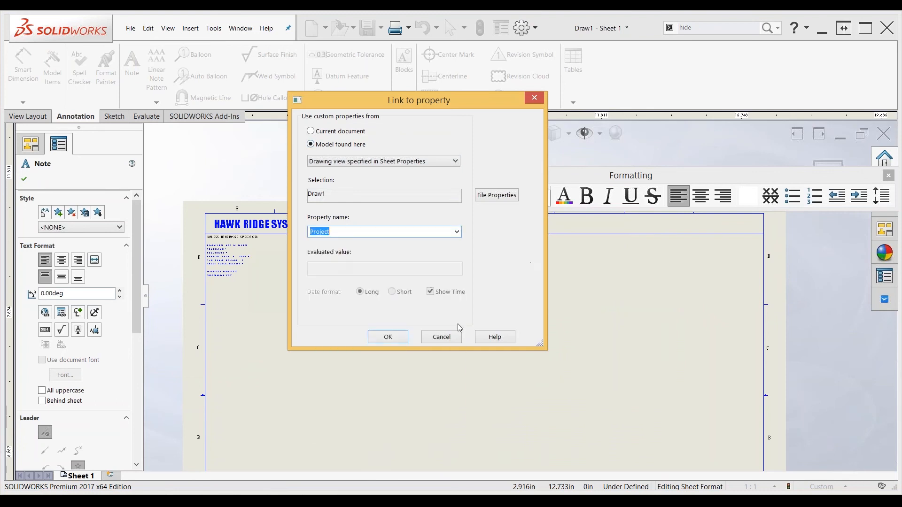
pyautogui.click(381, 338)
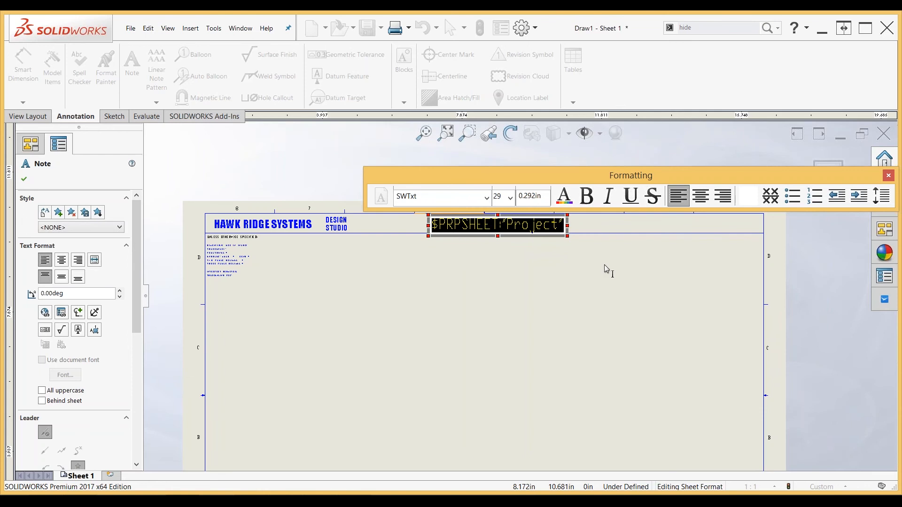
pyautogui.click(818, 325)
# - Examine the whole sheet format with its linked project, title and drawing number notes
pyautogui.scroll(2, 540, 312)
pyautogui.scroll(3, 538, 315)
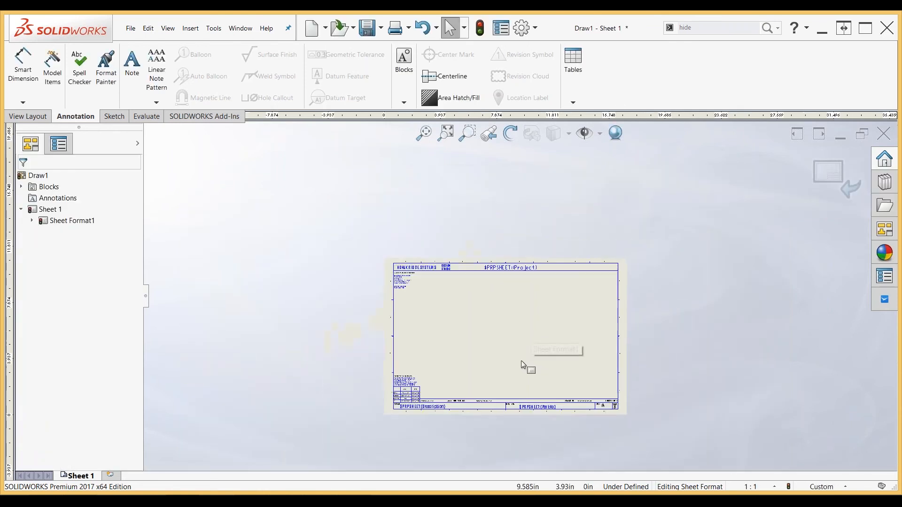
pyautogui.scroll(-1, 527, 353)
pyautogui.scroll(-1, 517, 301)
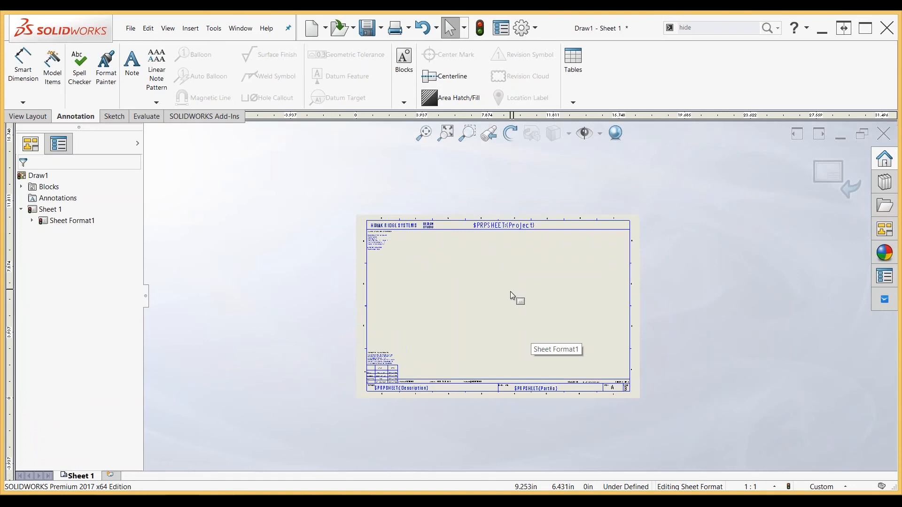
pyautogui.scroll(-1, 525, 263)
pyautogui.scroll(-1, 522, 246)
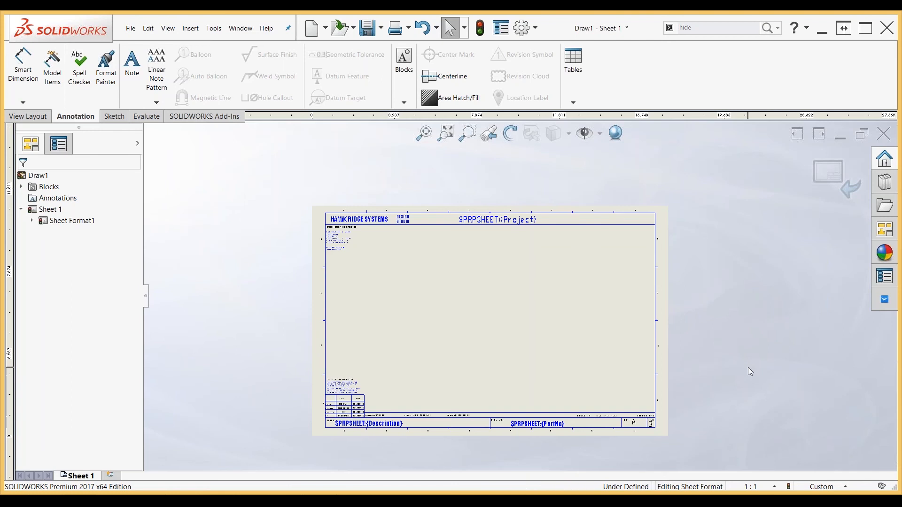
pyautogui.scroll(-1, 559, 327)
pyautogui.scroll(-1, 555, 324)
# - Sketch a vertical dividing line across the title block's drawing number cell, between the PartNo note and the REV cell
pyautogui.moveTo(561, 348)
pyautogui.mouseDown(button='middle')
pyautogui.moveTo(562, 362)
pyautogui.moveTo(515, 296)
pyautogui.moveTo(528, 280)
pyautogui.mouseUp(button='middle')
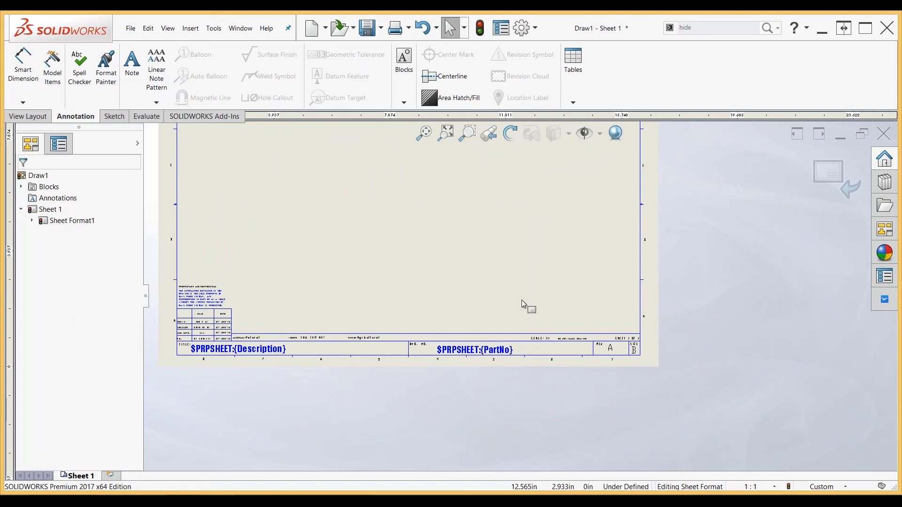
pyautogui.scroll(-3, 526, 352)
pyautogui.scroll(-3, 549, 375)
pyautogui.press('l')
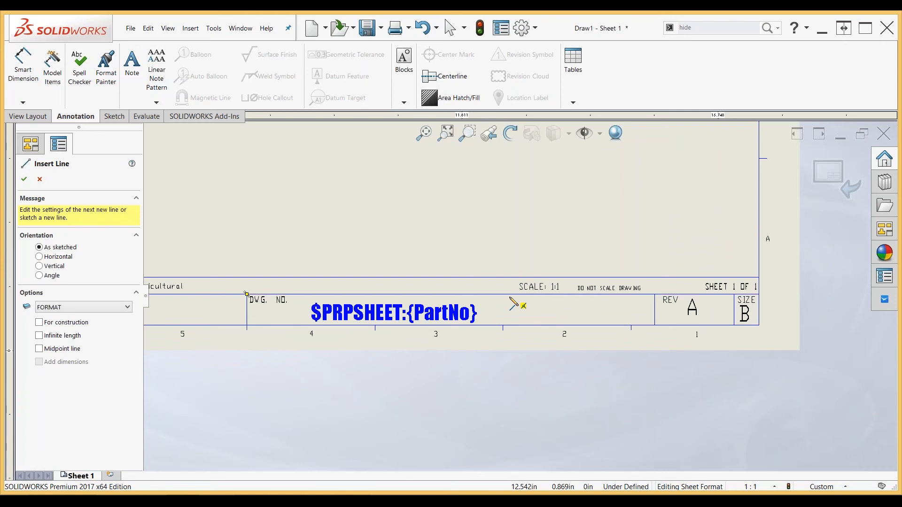
pyautogui.click(511, 296)
pyautogui.click(510, 325)
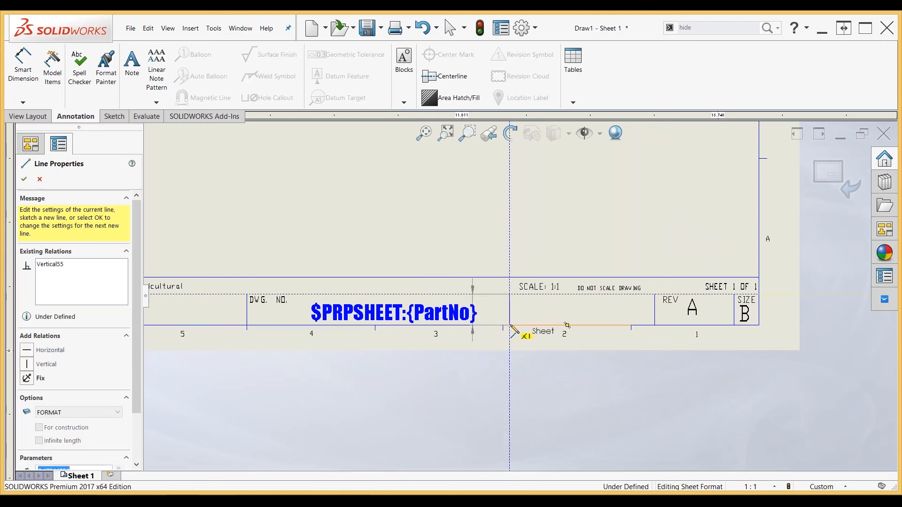
pyautogui.press('Escape')
pyautogui.press('Escape')
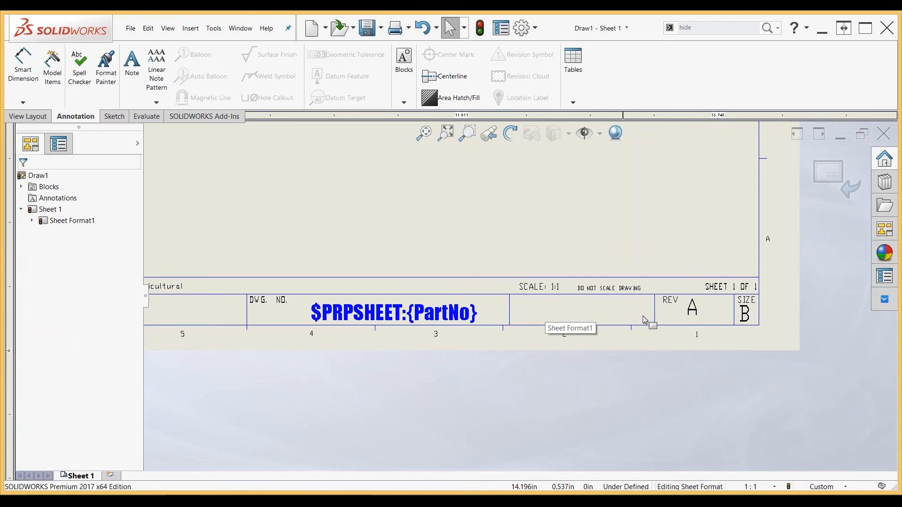
# - Copy the REV label into the new empty title block cell and move it to the cell's upper-left corner
pyautogui.click(670, 300)
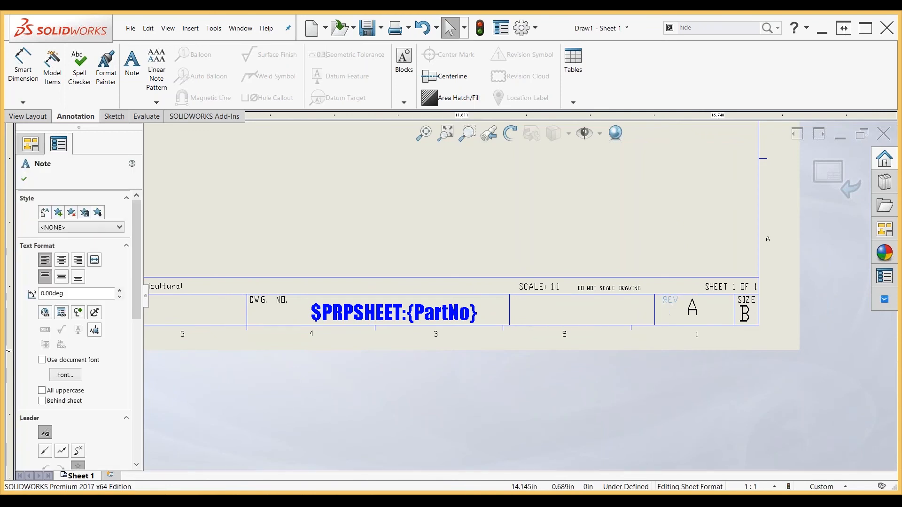
pyautogui.click(517, 306)
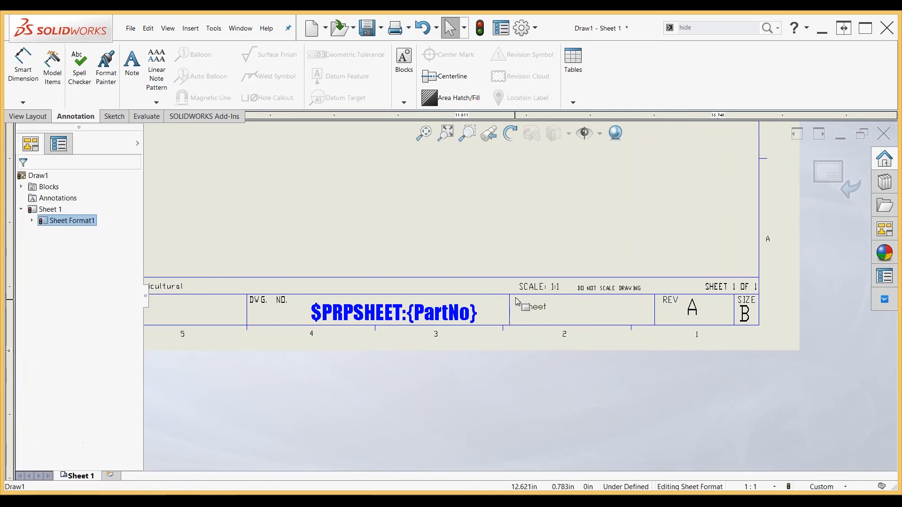
pyautogui.write('REV')
pyautogui.scroll(-7, 516, 305)
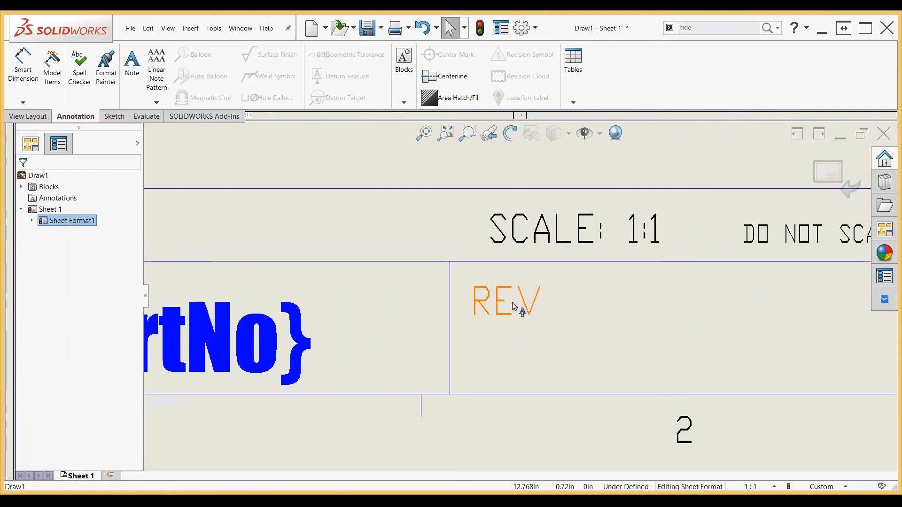
pyautogui.moveTo(514, 306); pyautogui.dragTo(504, 292)
# - Change the copied label's text to "Angle of Projection" and finish editing the note
pyautogui.doubleClick(504, 293)
pyautogui.write('A')
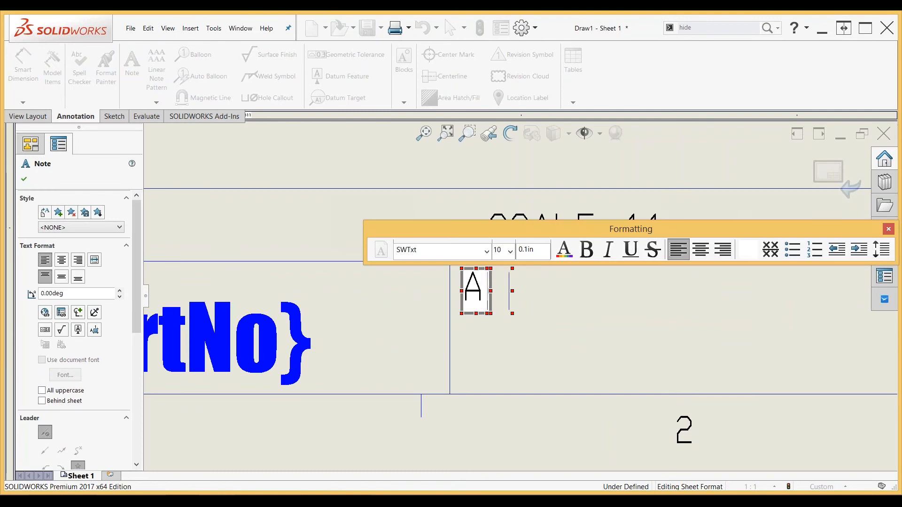
pyautogui.write('ngle of P')
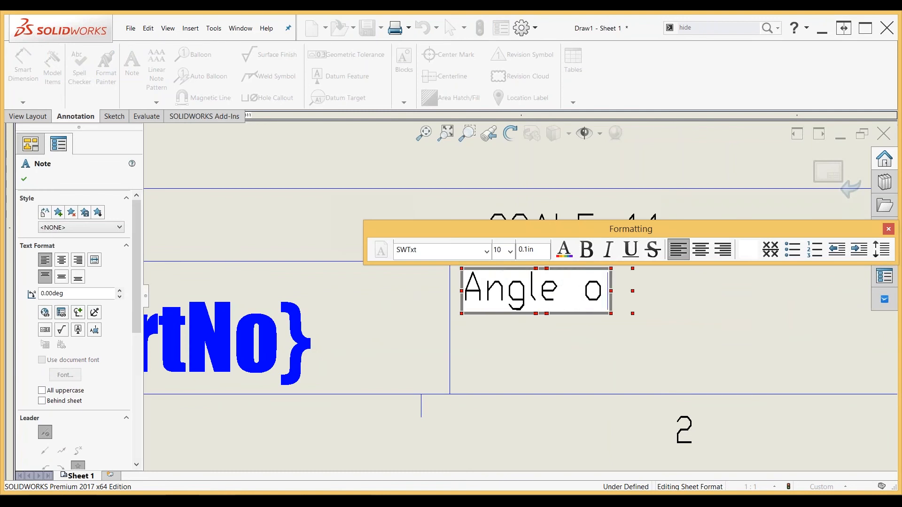
pyautogui.write('ojection')
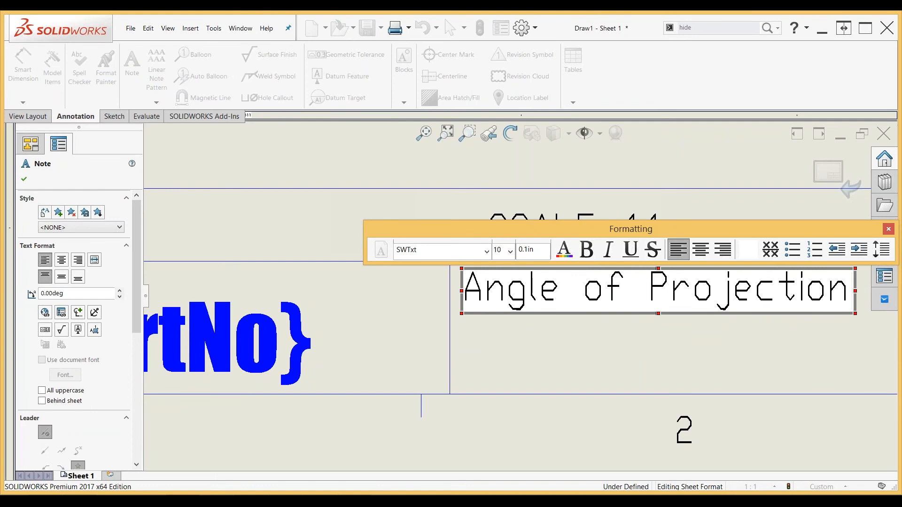
pyautogui.scroll(1, 514, 294)
pyautogui.scroll(3, 517, 293)
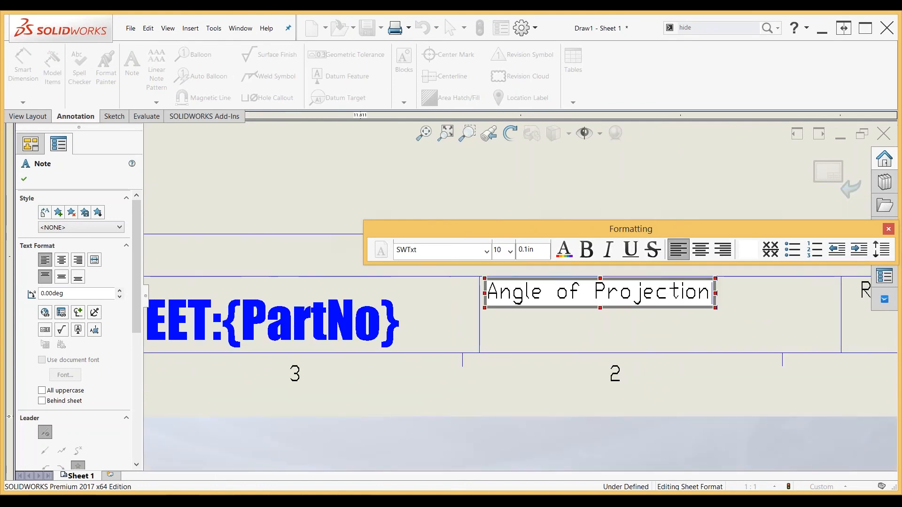
pyautogui.click(641, 398)
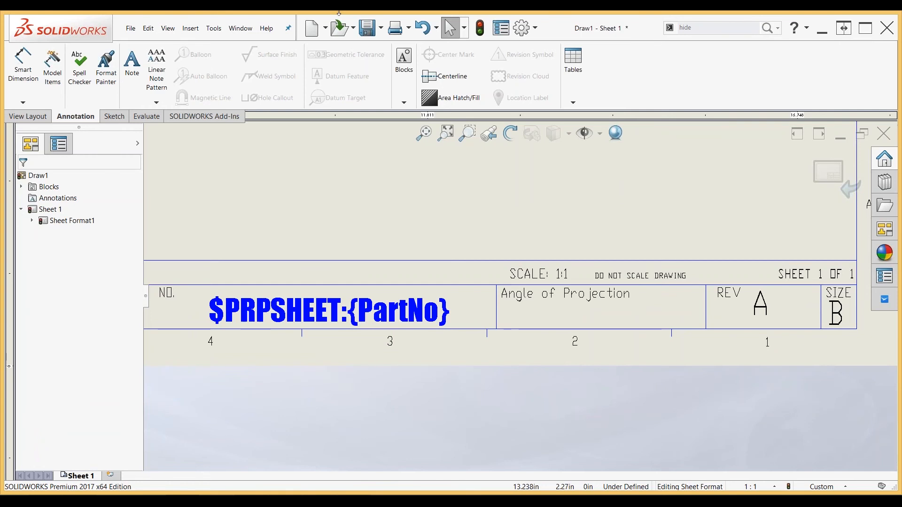
# - Start Insert Block and load the Third Angle projection symbol from a SOLIDWORKS block file
pyautogui.click(404, 103)
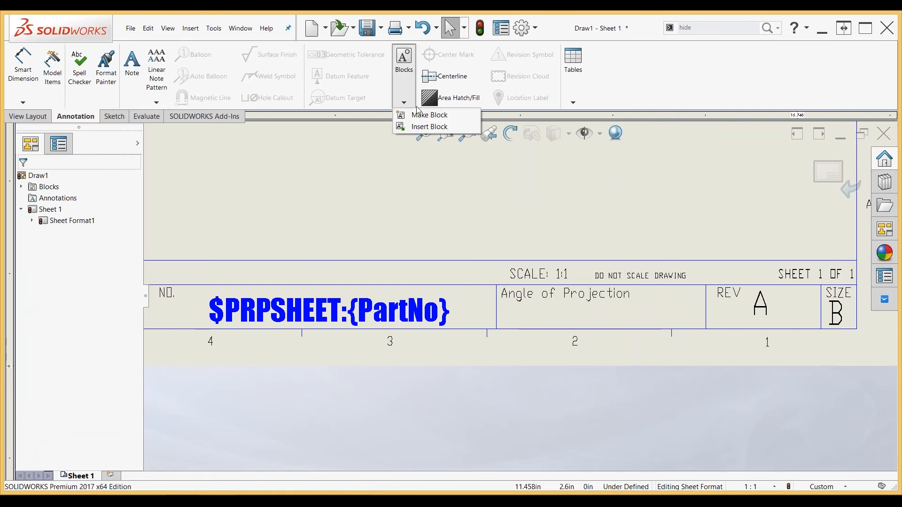
pyautogui.click(425, 127)
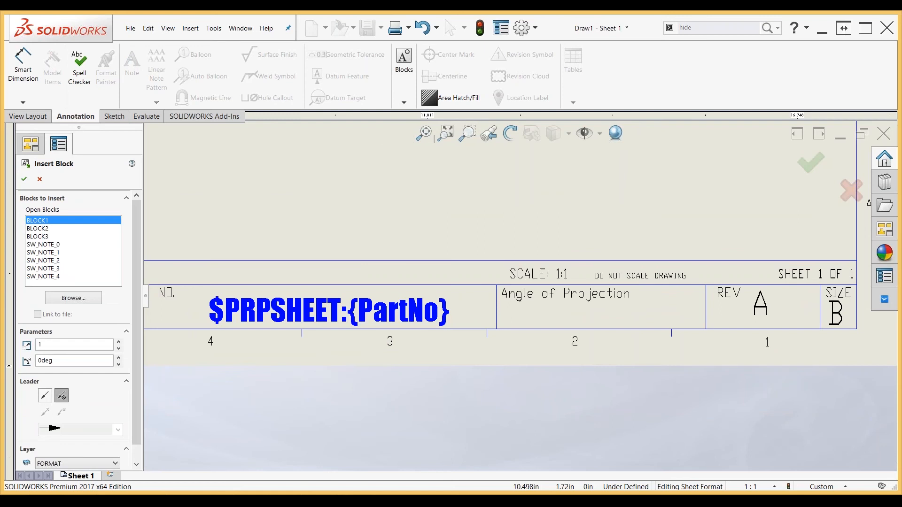
pyautogui.click(81, 301)
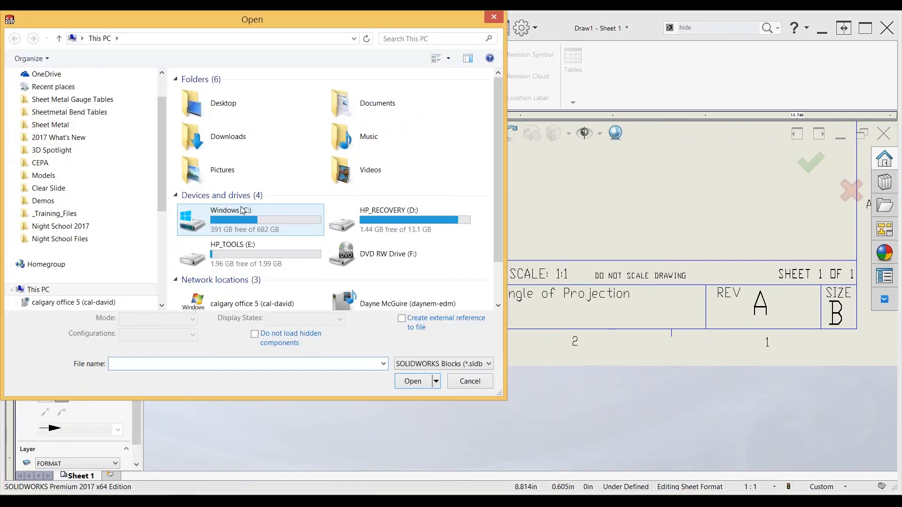
pyautogui.click(59, 239)
pyautogui.click(60, 226)
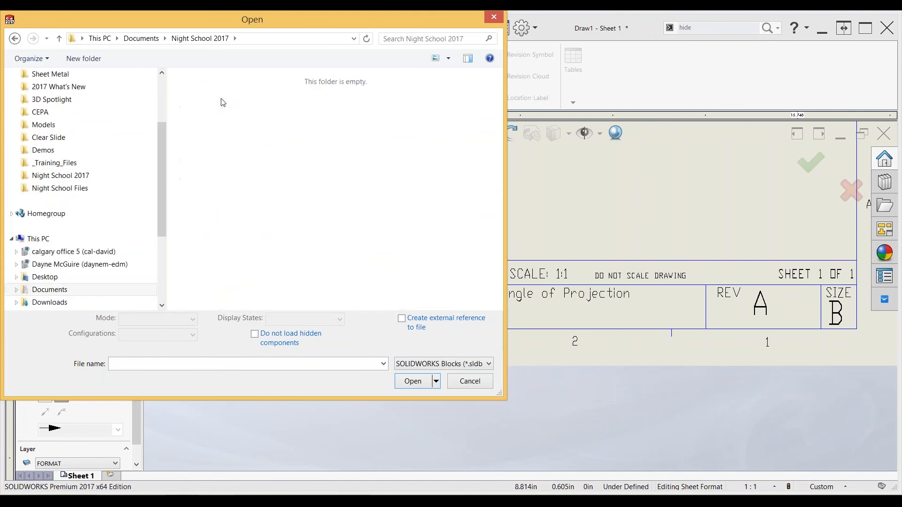
pyautogui.doubleClick(217, 101)
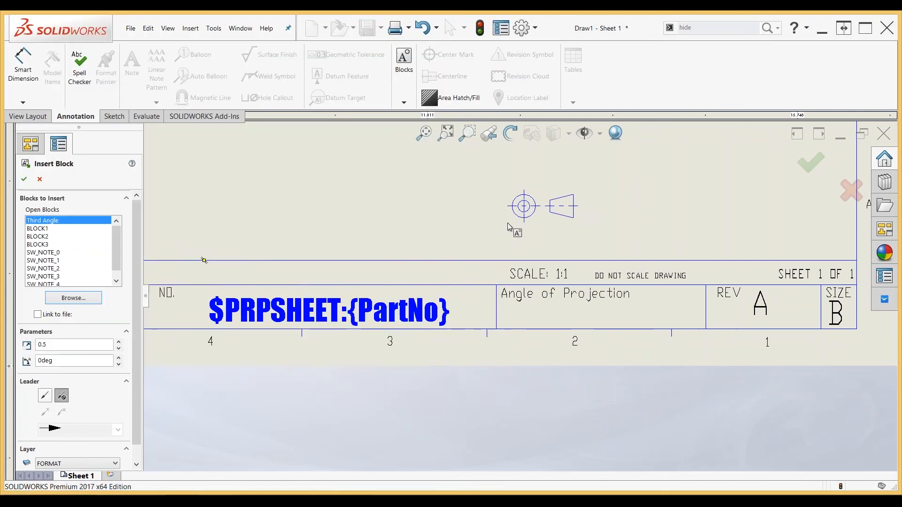
# - Place one Third Angle block in the blank sheet area above the title block's Angle of Projection and REV cells
pyautogui.scroll(2, 536, 227)
pyautogui.scroll(-3, 593, 254)
pyautogui.click(582, 292)
pyautogui.press('Escape')
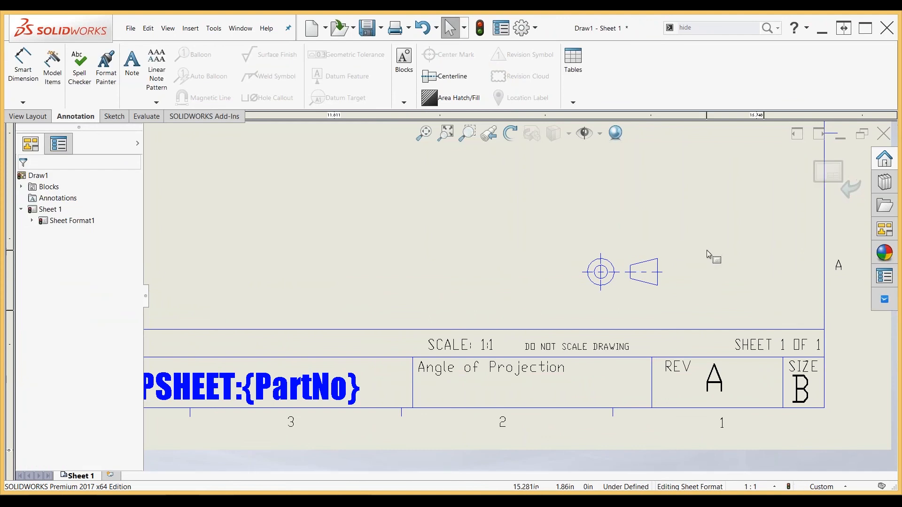
pyautogui.scroll(-2, 668, 286)
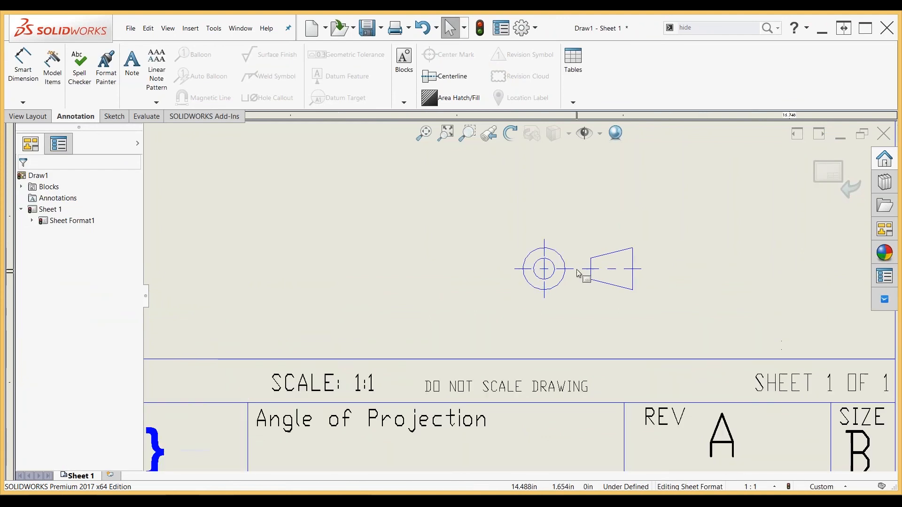
# - Move the Third Angle block down into the Angle of Projection cell, beside the cell's label
pyautogui.moveTo(577, 273); pyautogui.dragTo(545, 226)
pyautogui.press('z')
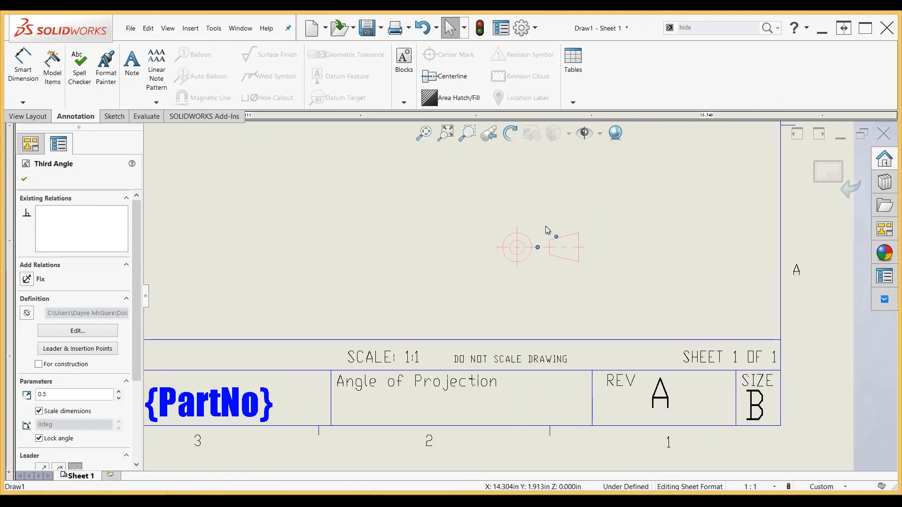
pyautogui.press('z')
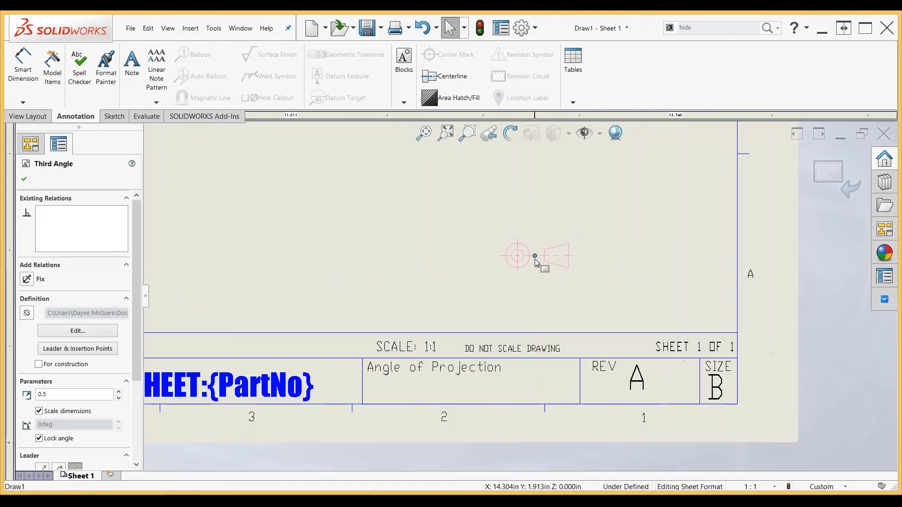
pyautogui.moveTo(545, 227); pyautogui.dragTo(537, 385)
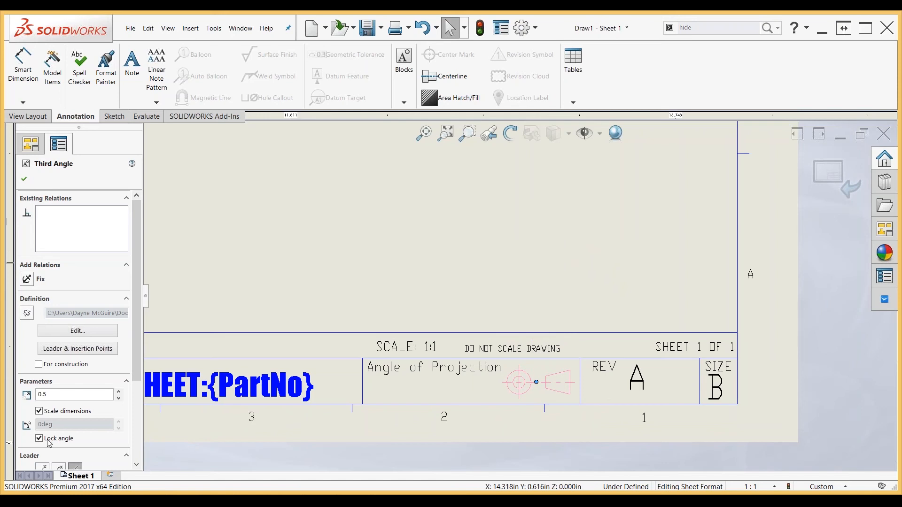
# - Try larger and smaller scales on the Third Angle block, ending at a scale of 0.5
pyautogui.click(119, 393)
pyautogui.click(119, 393)
pyautogui.click(120, 393)
pyautogui.click(119, 392)
pyautogui.click(120, 393)
pyautogui.click(119, 392)
pyautogui.click(120, 392)
pyautogui.click(119, 393)
pyautogui.click(120, 393)
pyautogui.click(119, 393)
pyautogui.click(120, 392)
pyautogui.click(119, 393)
pyautogui.click(119, 393)
pyautogui.click(119, 393)
pyautogui.click(120, 393)
pyautogui.click(118, 399)
pyautogui.click(119, 398)
pyautogui.click(119, 399)
pyautogui.click(119, 398)
pyautogui.click(119, 399)
pyautogui.click(118, 399)
pyautogui.click(119, 398)
pyautogui.click(119, 398)
pyautogui.click(119, 398)
pyautogui.click(119, 399)
pyautogui.click(118, 393)
pyautogui.click(119, 398)
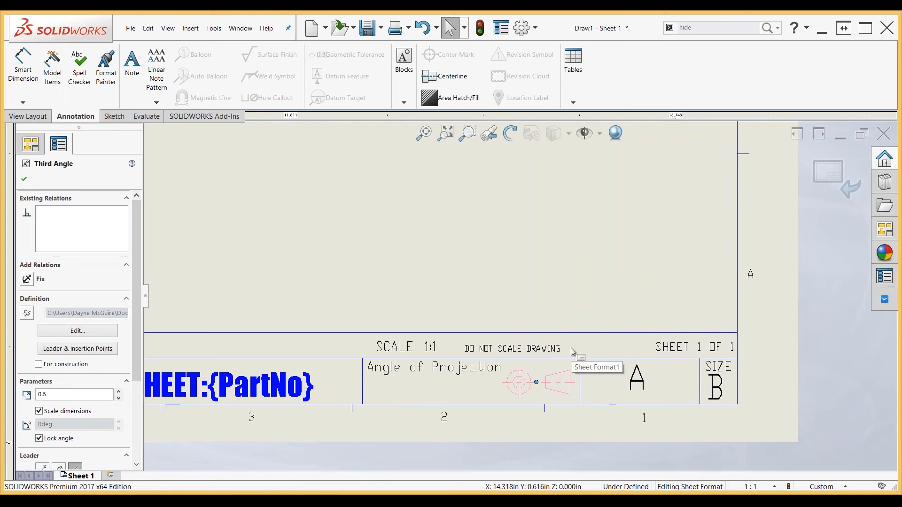
# - Add a Fix relation to the Third Angle block in the Angle of Projection cell and deselect it
pyautogui.click(27, 279)
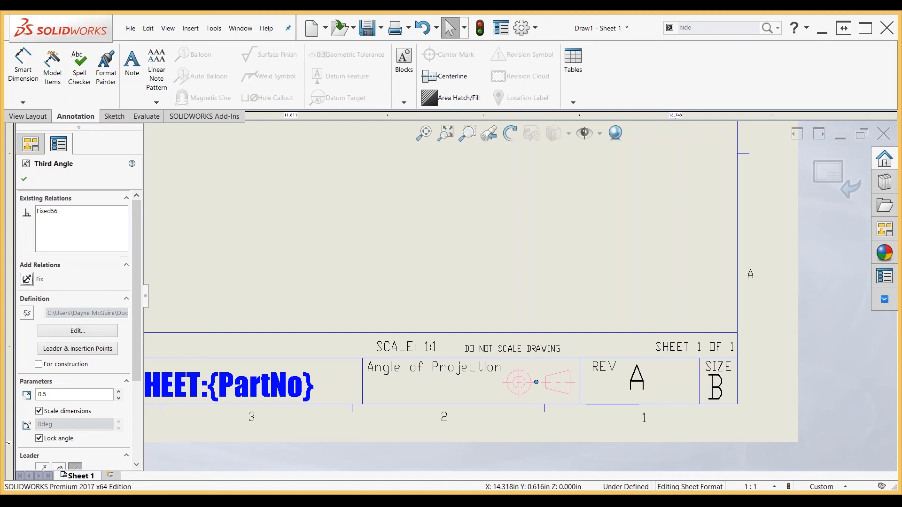
pyautogui.click(498, 453)
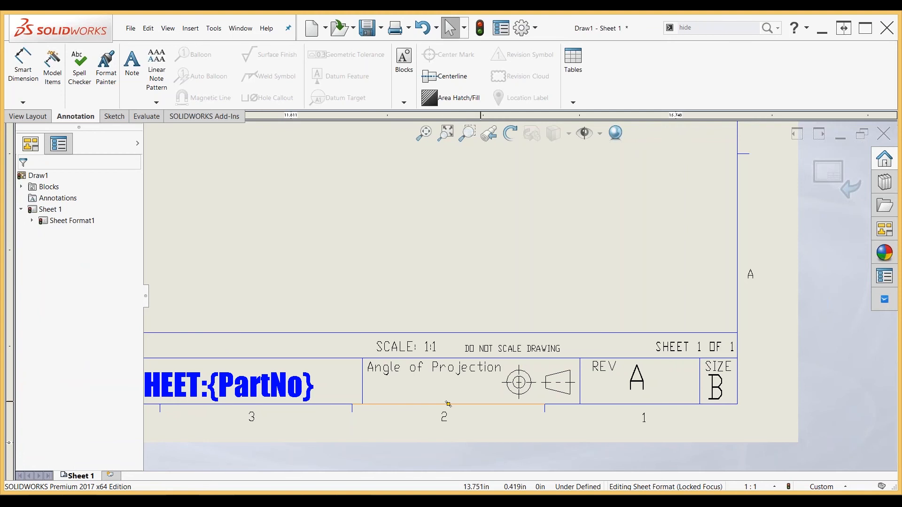
# - Start inserting an object into the sheet format and choose to create it from an existing file
pyautogui.scroll(2, 522, 210)
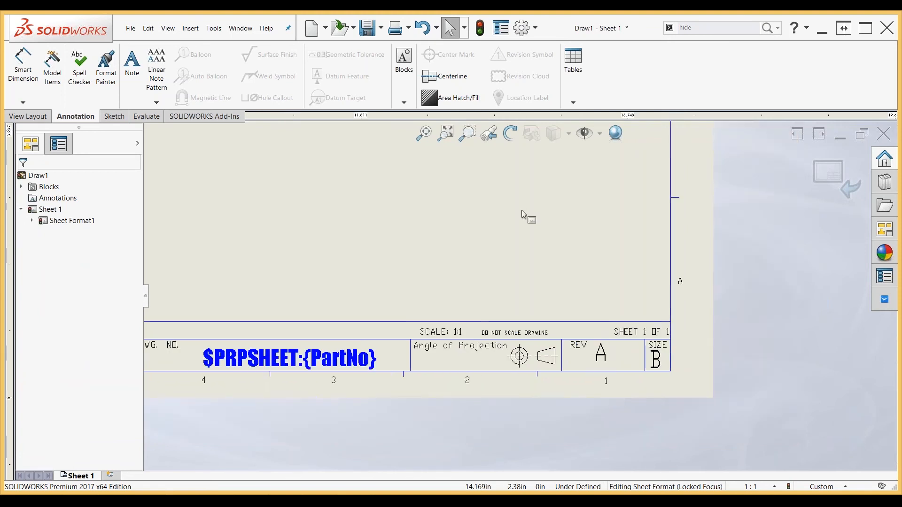
pyautogui.scroll(1, 513, 209)
pyautogui.scroll(3, 499, 206)
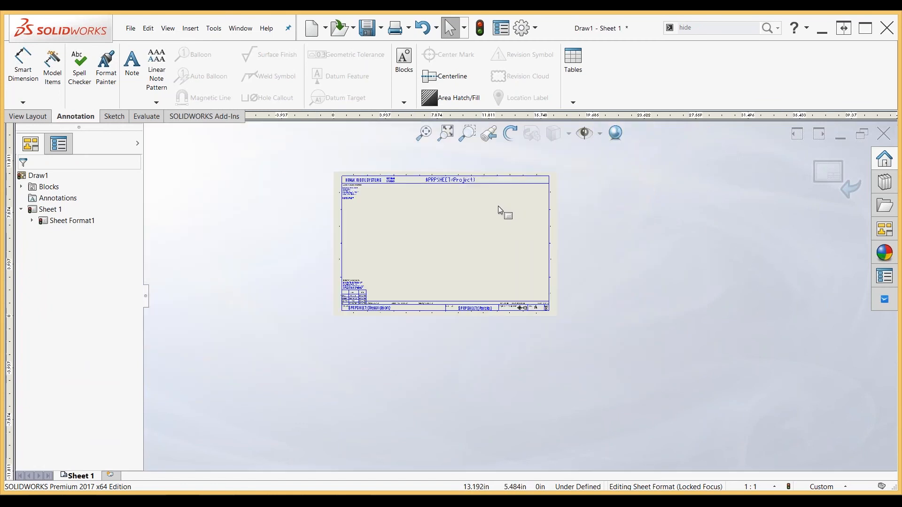
pyautogui.scroll(-2, 496, 244)
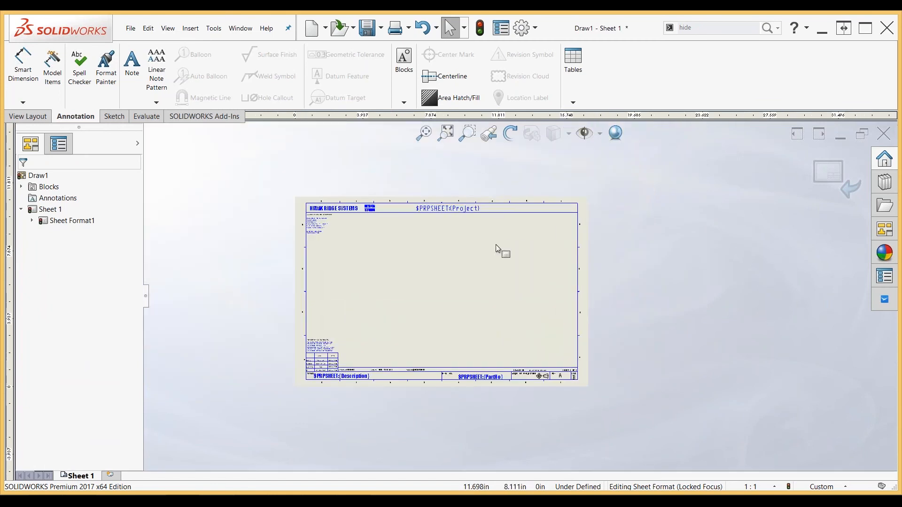
pyautogui.scroll(-3, 496, 245)
pyautogui.scroll(-1, 495, 244)
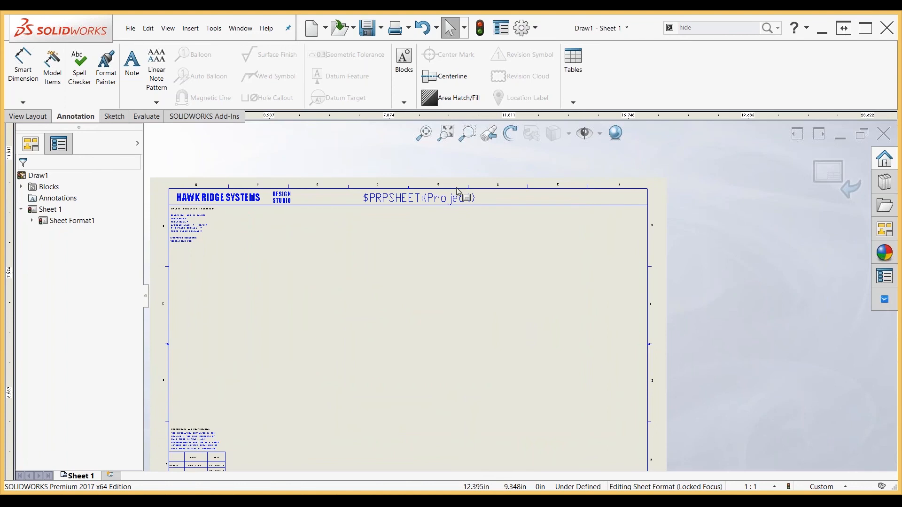
pyautogui.click(196, 36)
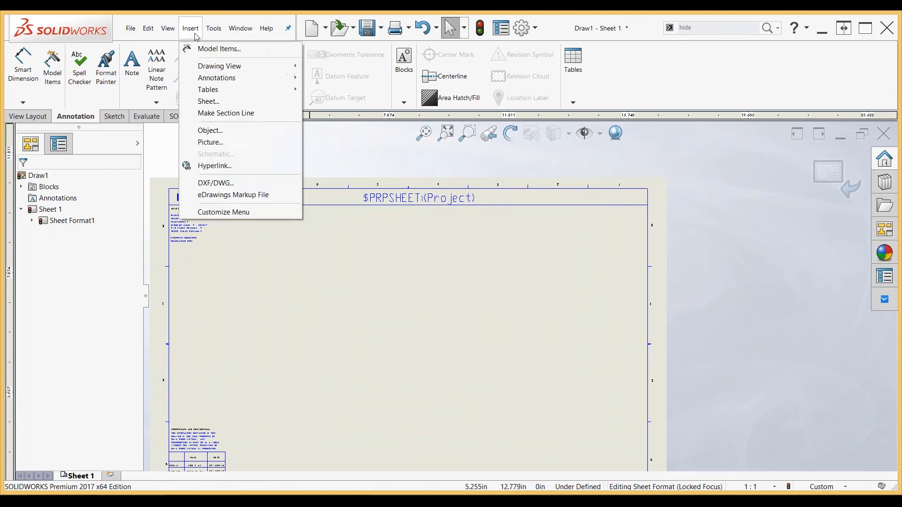
pyautogui.click(230, 134)
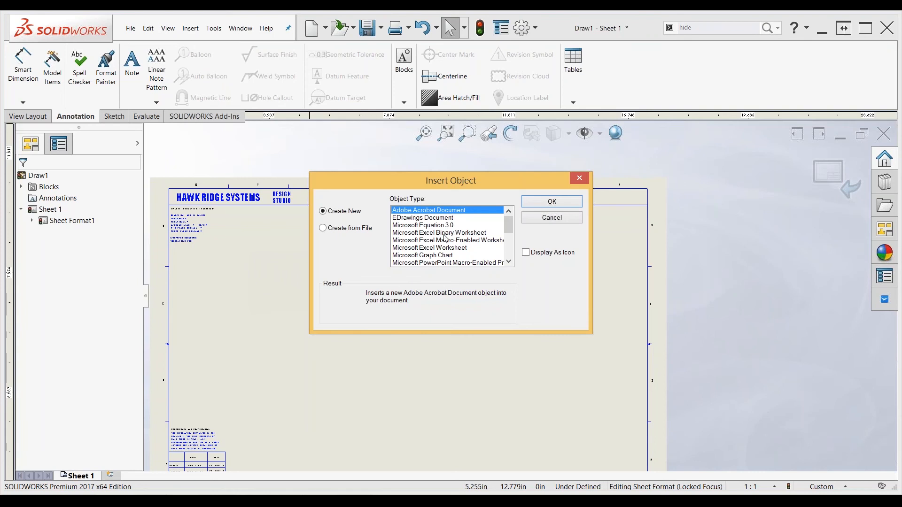
pyautogui.click(509, 262)
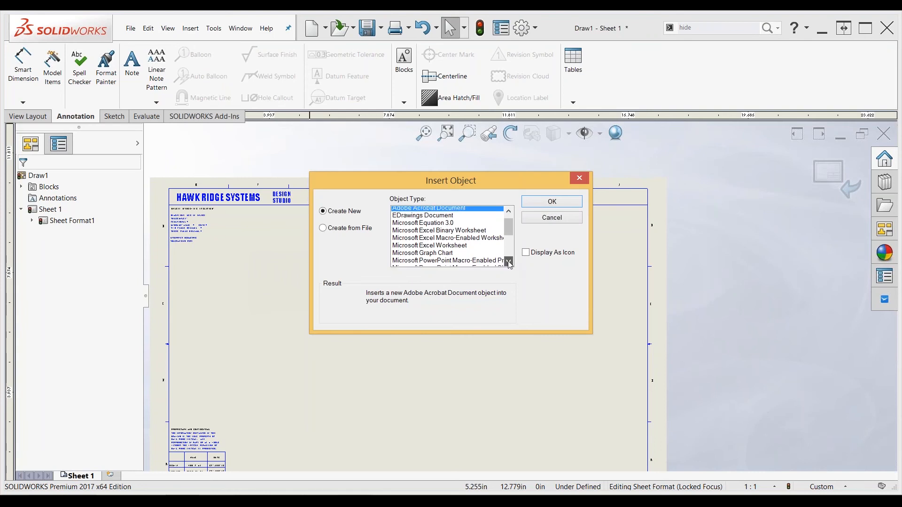
pyautogui.scroll(-4, 509, 262)
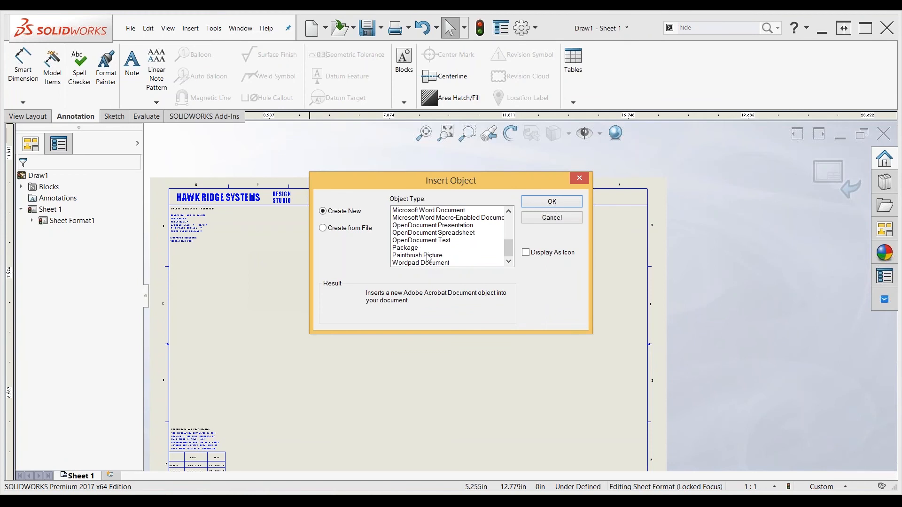
pyautogui.click(323, 228)
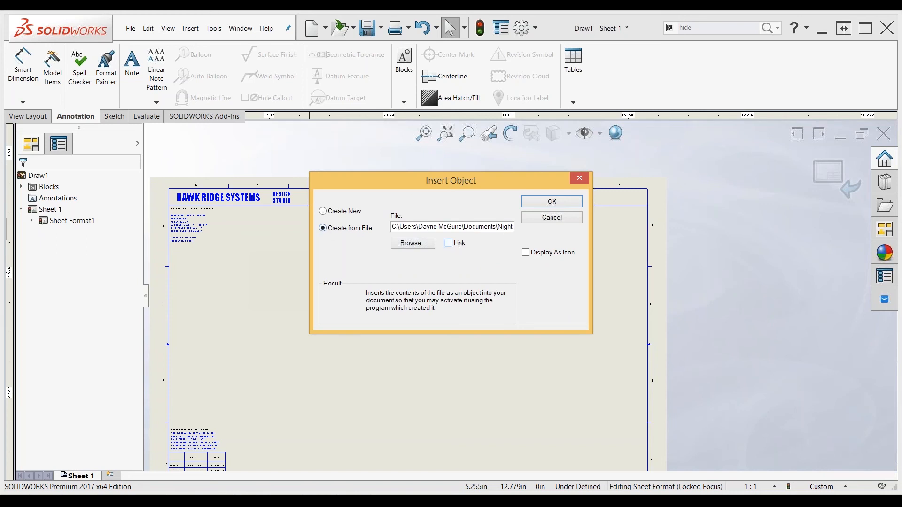
# - Insert HRS Logo.jpg from the _Section 1 folder as a linked object
pyautogui.click(415, 246)
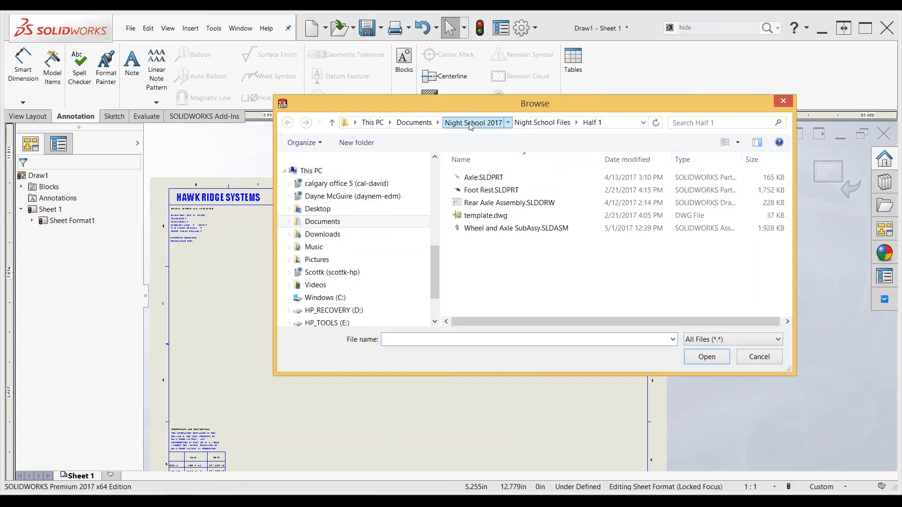
pyautogui.click(474, 123)
pyautogui.doubleClick(511, 177)
pyautogui.click(695, 207)
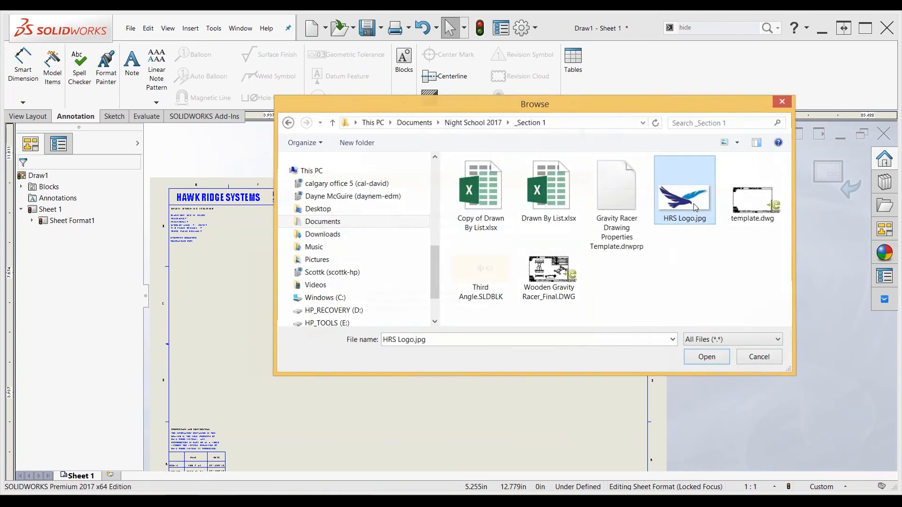
pyautogui.doubleClick(695, 207)
pyautogui.click(449, 243)
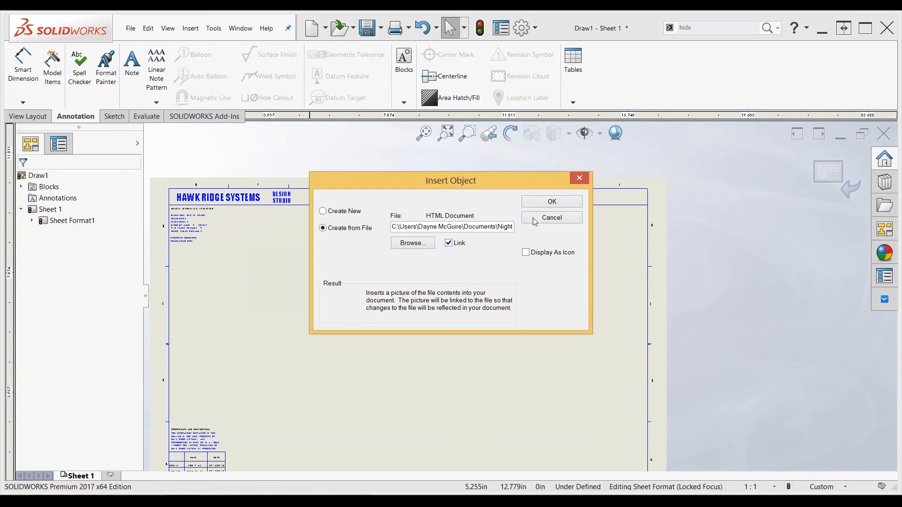
pyautogui.click(549, 205)
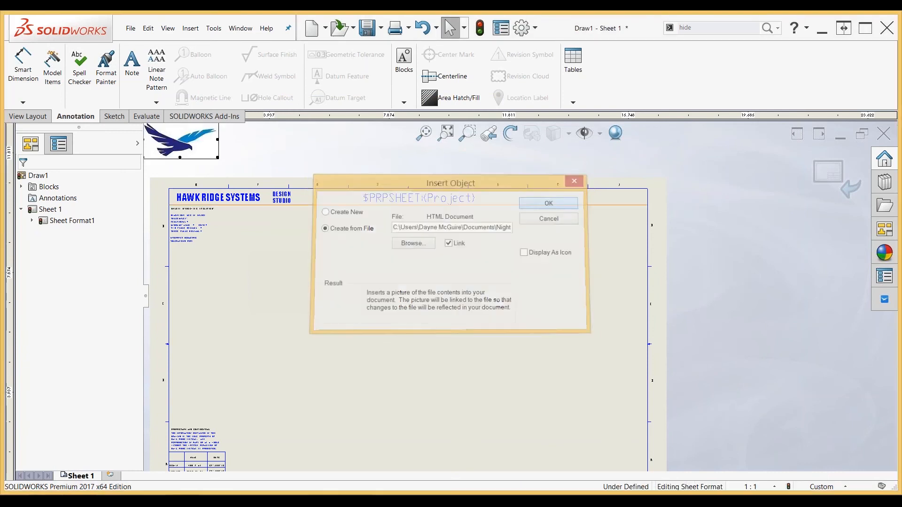
# - Move the logo to the upper-right corner of the sheet border and shrink it from its lower-left corner
pyautogui.moveTo(613, 207); pyautogui.dragTo(611, 207)
pyautogui.scroll(-5, 634, 202)
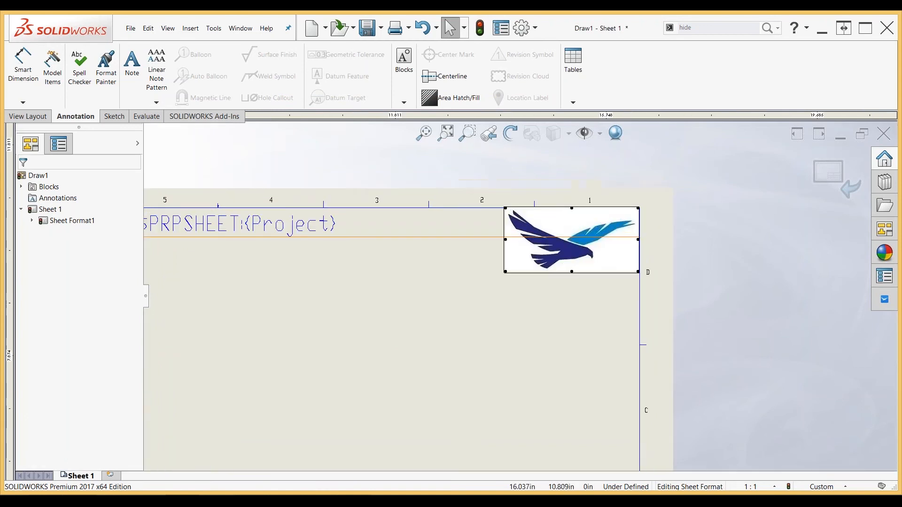
pyautogui.scroll(-4, 611, 242)
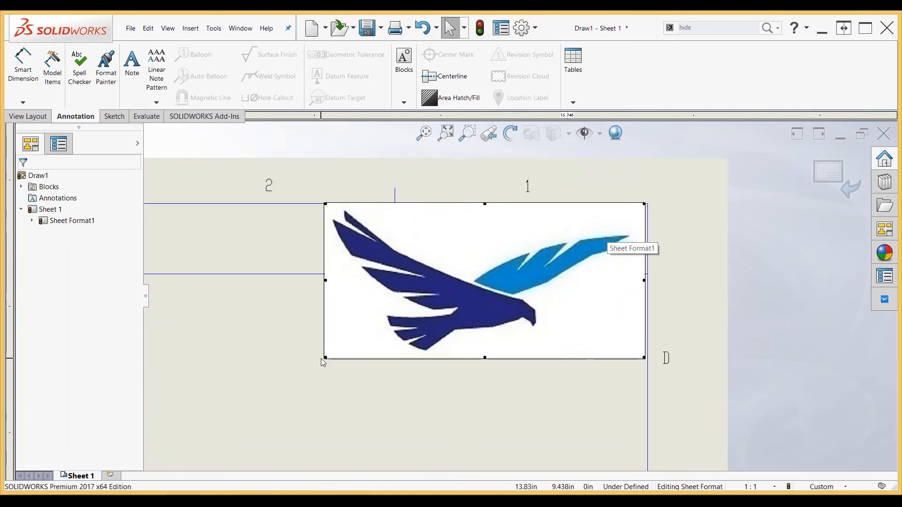
pyautogui.moveTo(325, 357); pyautogui.dragTo(407, 299)
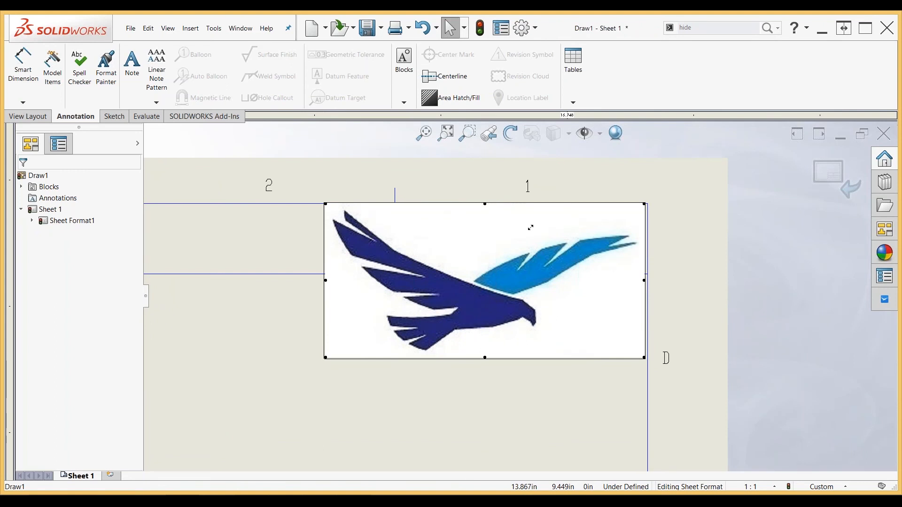
pyautogui.moveTo(530, 227); pyautogui.dragTo(530, 227)
# - Align the logo with the border's upper-right corner and enlarge it to fill the header row's height
pyautogui.scroll(-3, 609, 234)
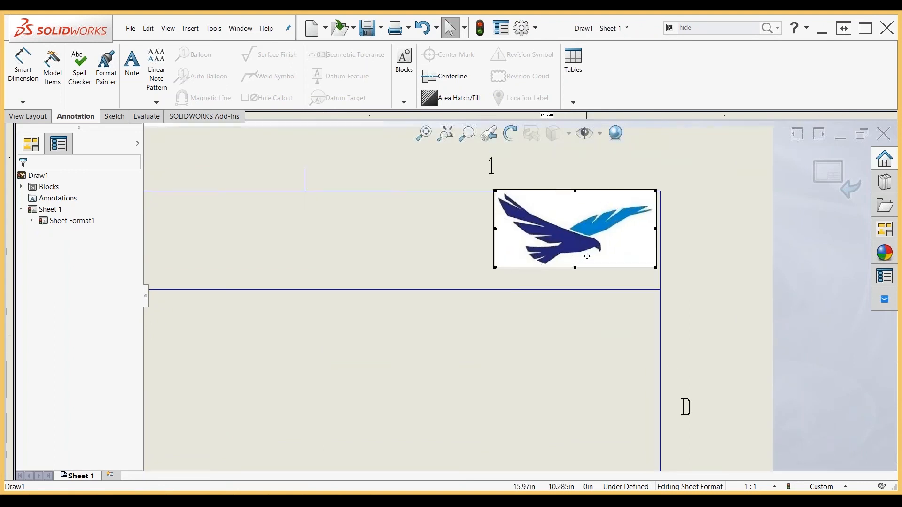
pyautogui.moveTo(603, 228); pyautogui.dragTo(609, 230)
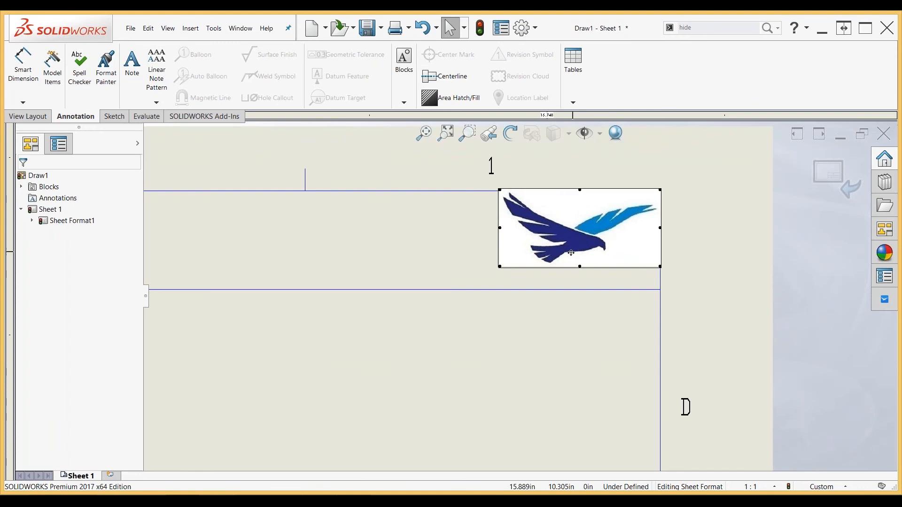
pyautogui.moveTo(500, 267); pyautogui.dragTo(459, 289)
# - Check the logo's width, height and scale in its OLE object properties and close them without changes
pyautogui.rightClick(489, 280)
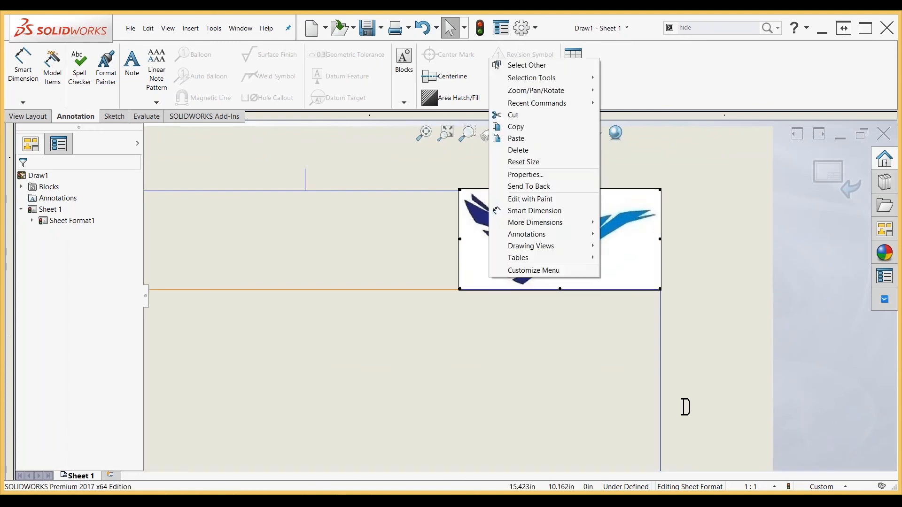
pyautogui.click(535, 175)
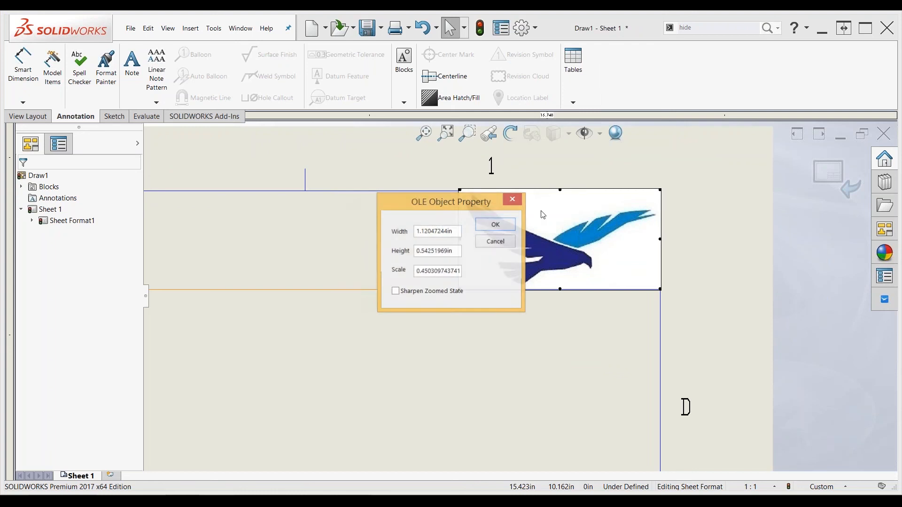
pyautogui.click(502, 243)
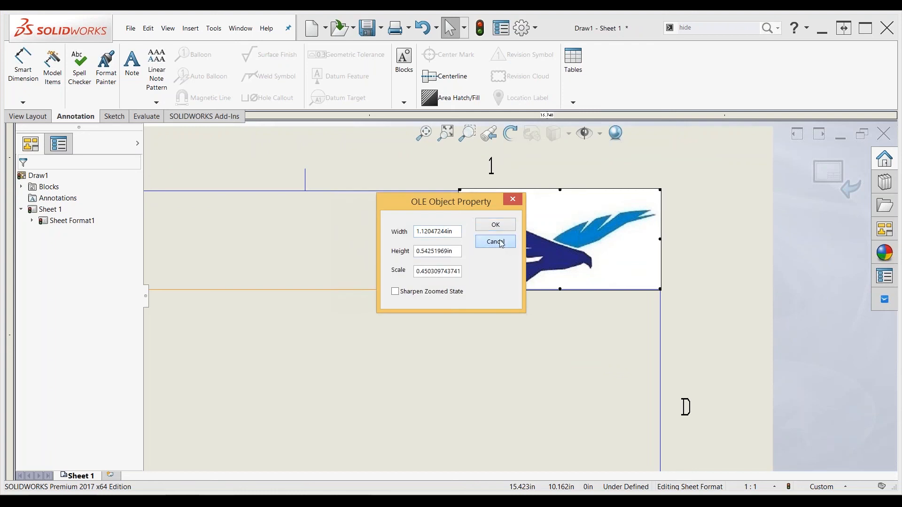
pyautogui.click(501, 243)
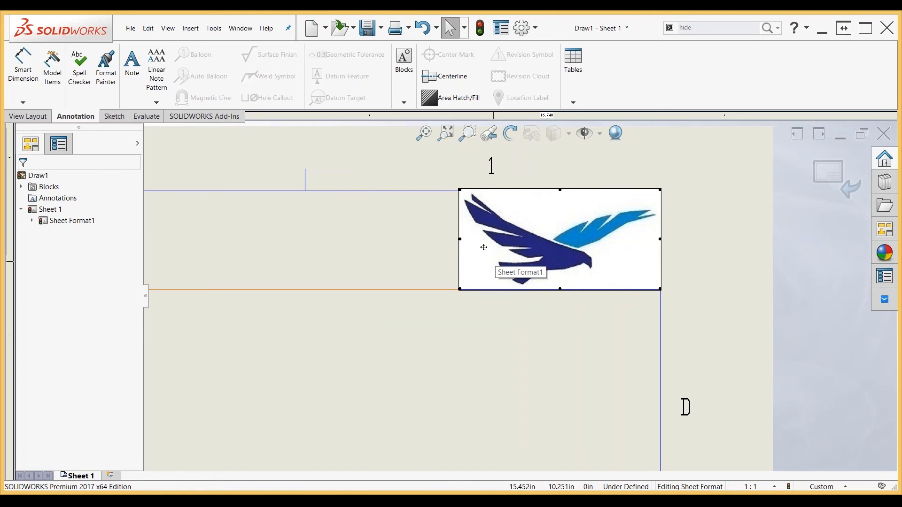
# - Examine how the logo fits the header row, both up close and on the whole sheet
pyautogui.scroll(-2, 519, 296)
pyautogui.scroll(-1, 616, 361)
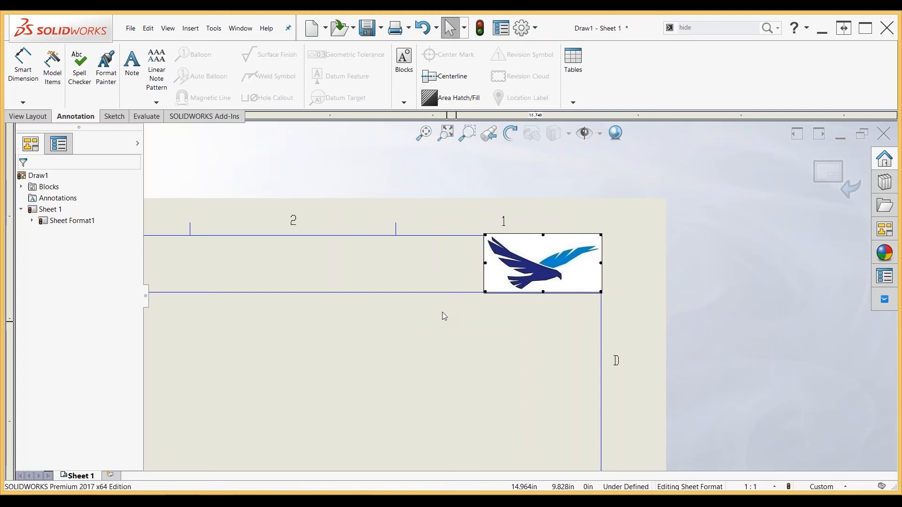
pyautogui.scroll(3, 444, 316)
pyautogui.scroll(2, 449, 312)
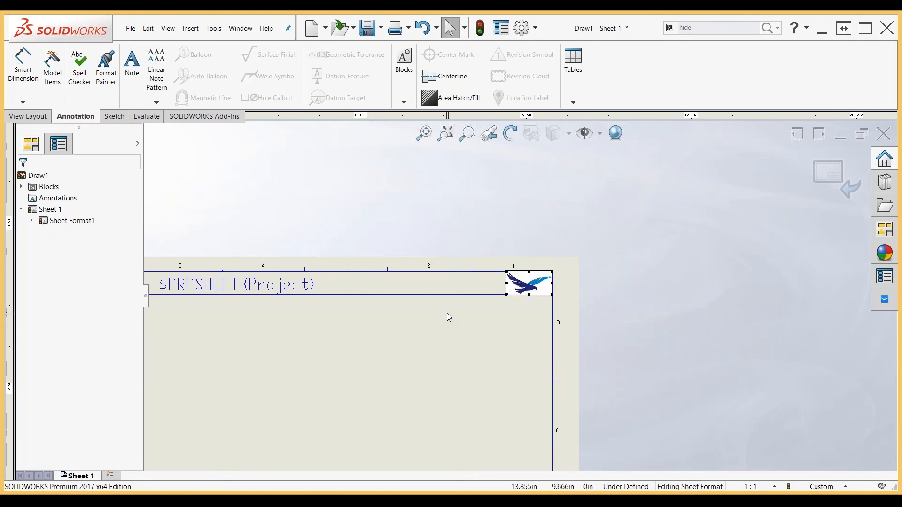
pyautogui.scroll(1, 448, 313)
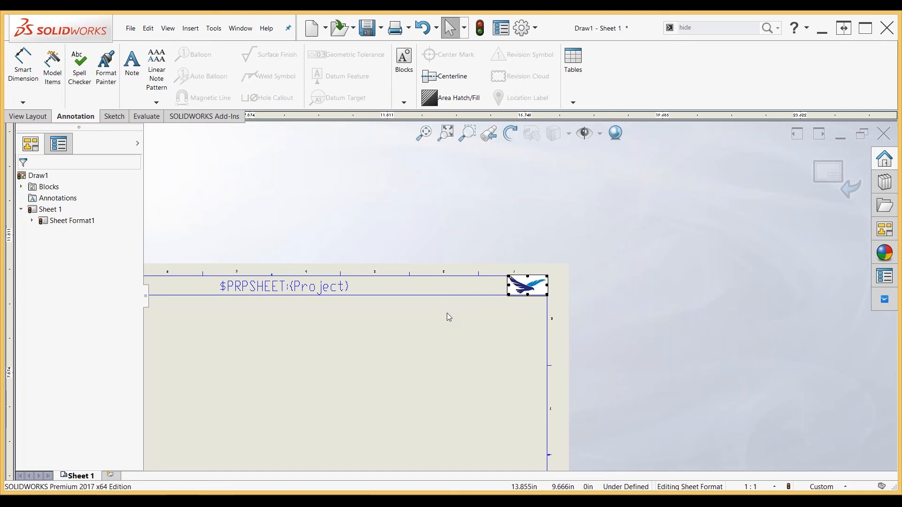
pyautogui.scroll(5, 447, 313)
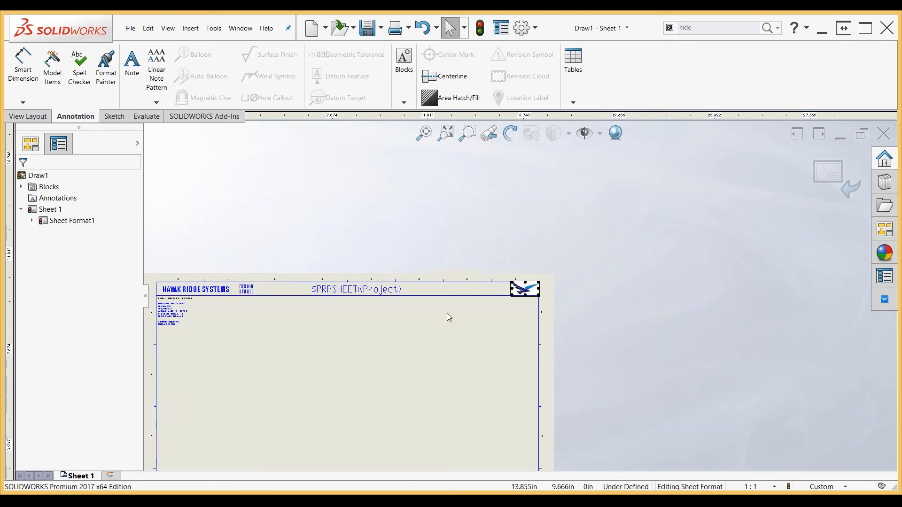
pyautogui.scroll(-1, 432, 364)
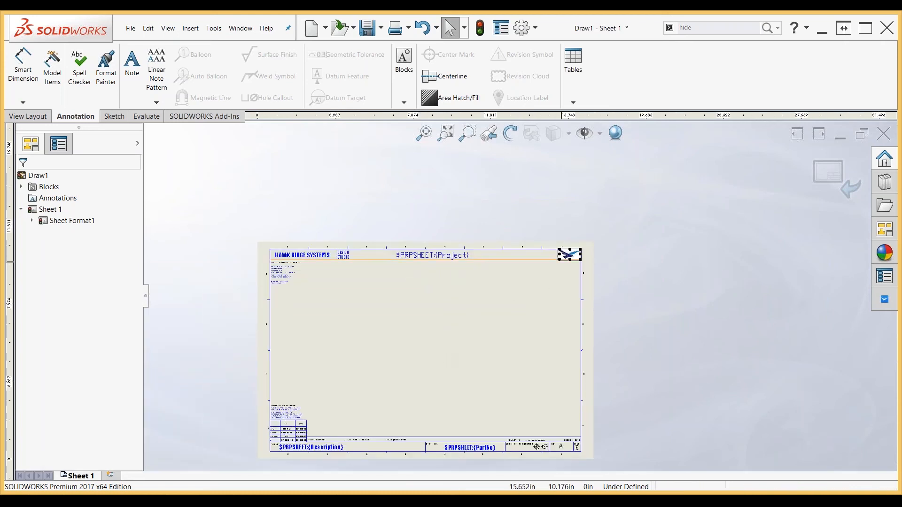
pyautogui.scroll(-3, 559, 268)
pyautogui.scroll(-4, 571, 254)
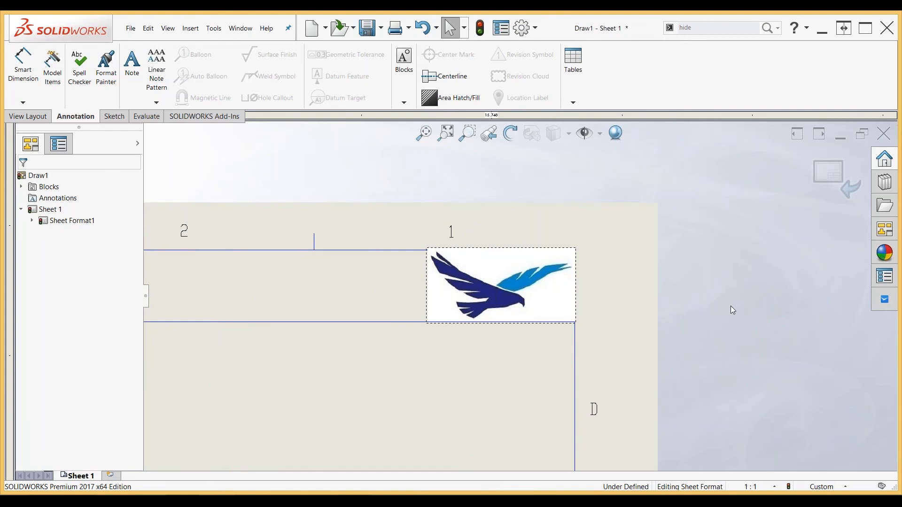
pyautogui.press('alt')
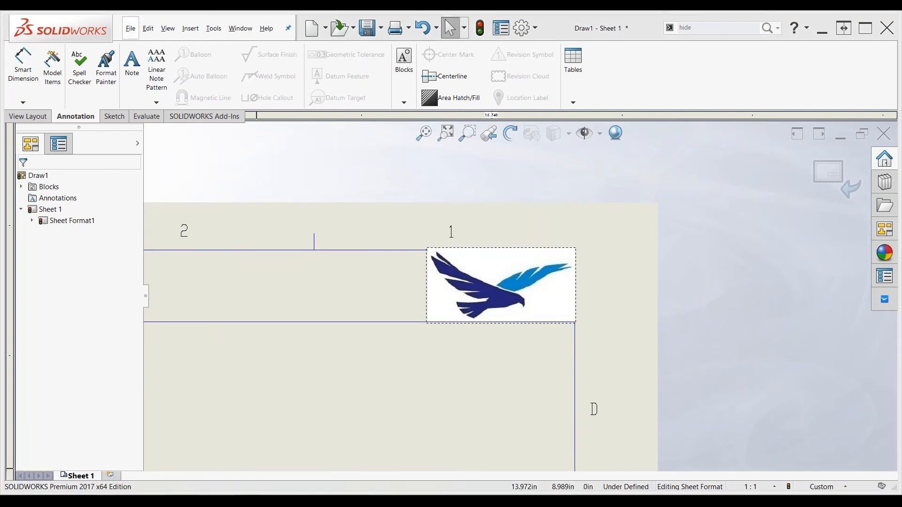
# - Switch to Paint, draw two red pencil strokes on the white areas of HRS Logo.jpg, above and below the wing, and save the image
pyautogui.hotkey('alt', 'Tab')
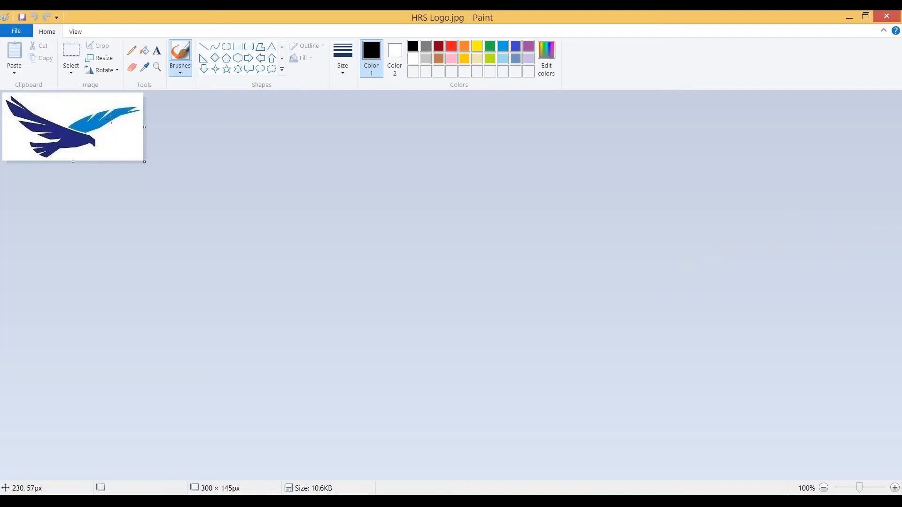
pyautogui.keyDown('ctrl'); pyautogui.scroll(-2, 115, 118); pyautogui.keyUp('ctrl')
pyautogui.keyDown('ctrl'); pyautogui.scroll(1, 115, 117); pyautogui.keyUp('ctrl')
pyautogui.keyDown('ctrl'); pyautogui.scroll(3, 79, 123); pyautogui.keyUp('ctrl')
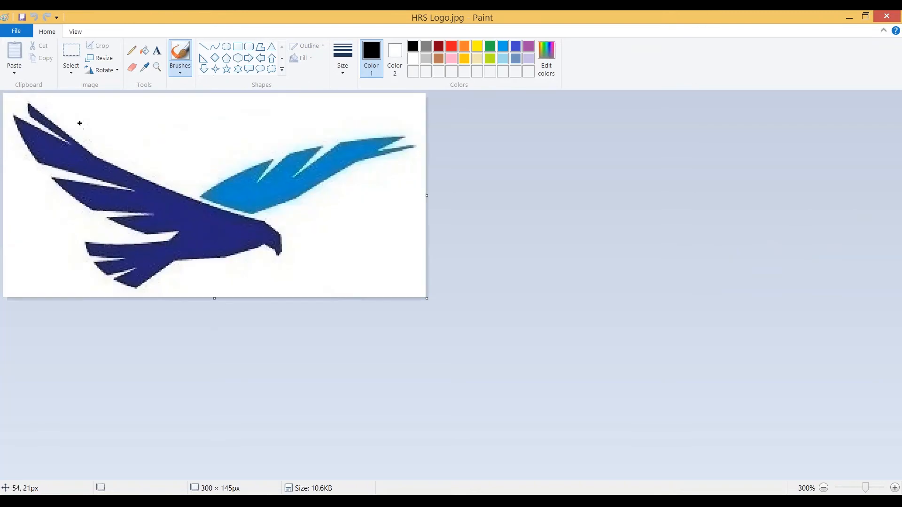
pyautogui.click(132, 50)
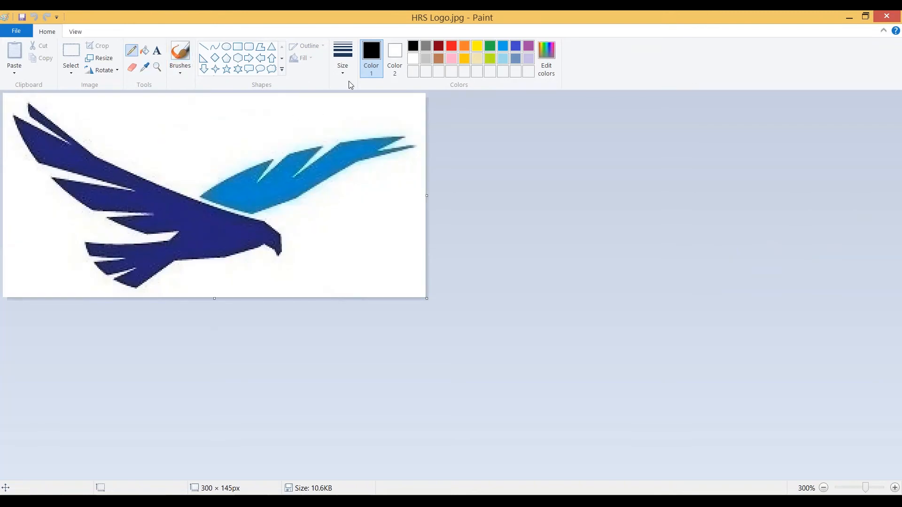
pyautogui.click(451, 47)
pyautogui.moveTo(168, 147)
pyautogui.mouseDown()
pyautogui.moveTo(204, 129)
pyautogui.moveTo(286, 114)
pyautogui.mouseUp()
pyautogui.moveTo(321, 278)
pyautogui.mouseDown()
pyautogui.moveTo(328, 262)
pyautogui.moveTo(410, 235)
pyautogui.mouseUp()
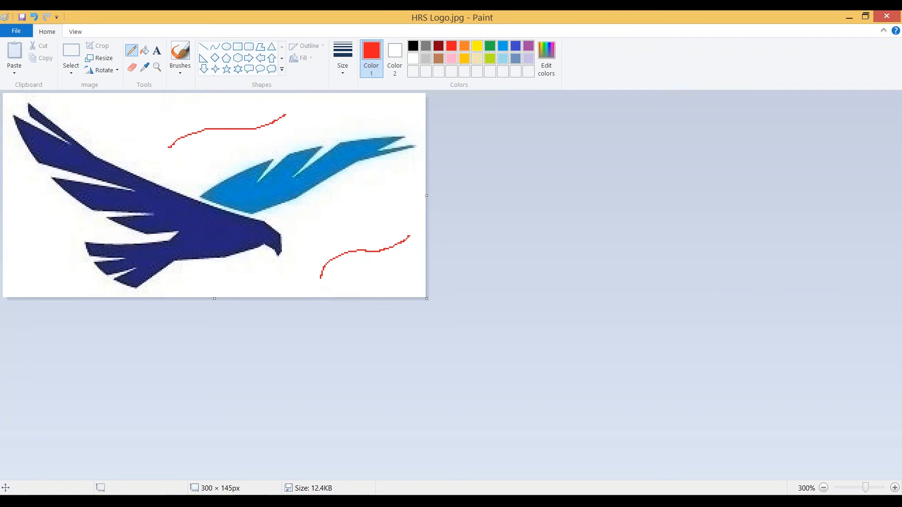
# - Switch back to SOLIDWORKS and save the drawing as Draw1.SLDDRW in the Half 1 folder
pyautogui.hotkey('alt', 'Tab')
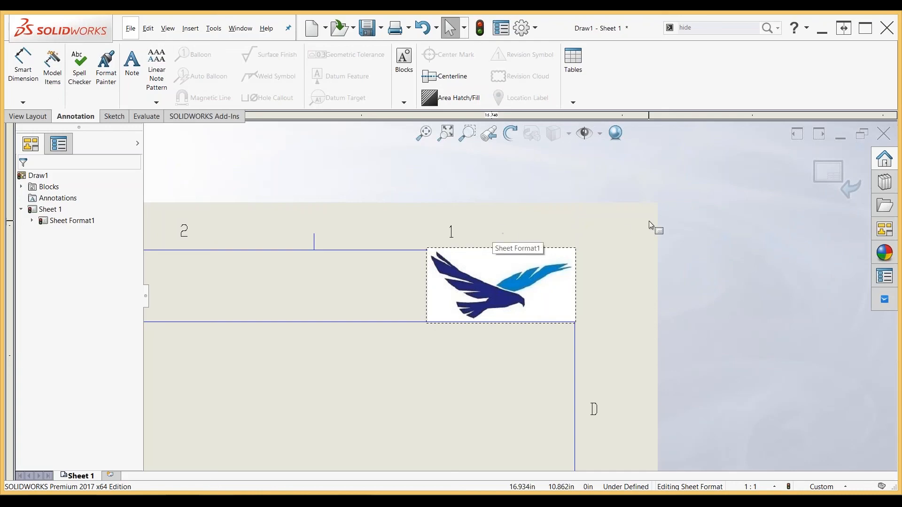
pyautogui.scroll(1, 688, 299)
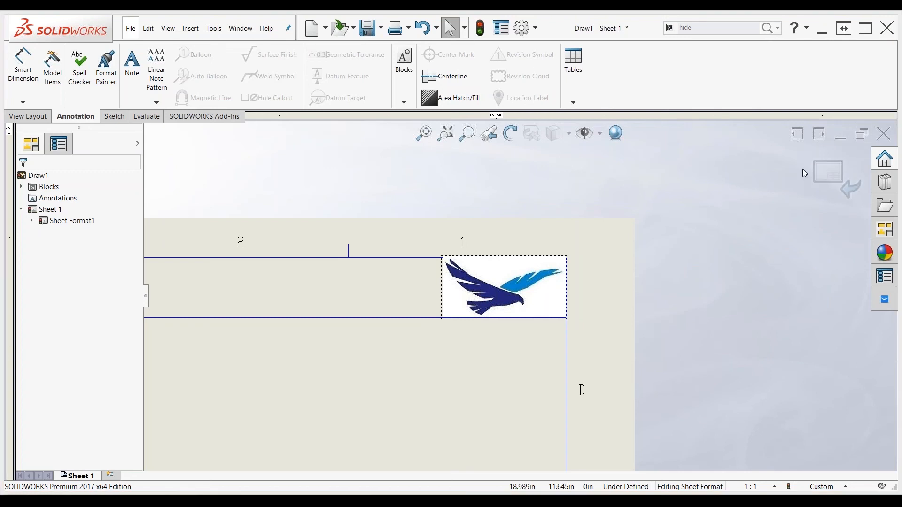
pyautogui.hotkey('ctrl', 's')
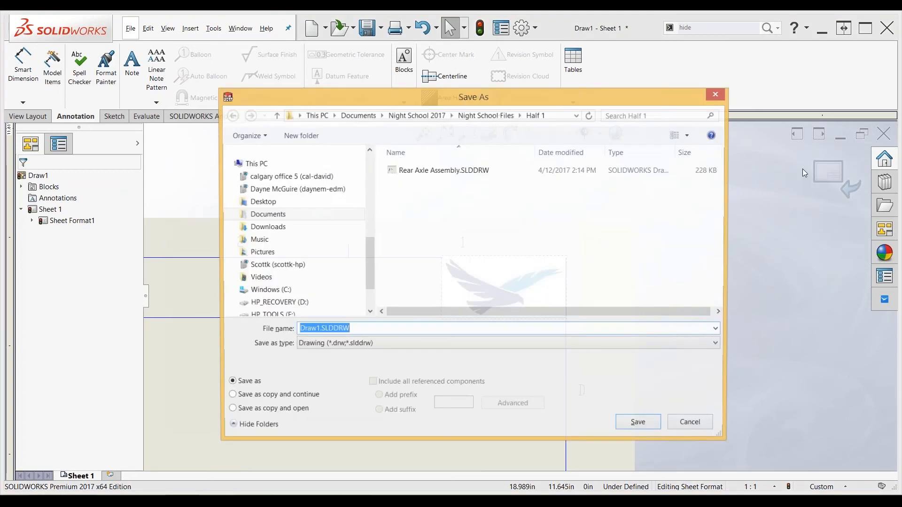
pyautogui.click(627, 424)
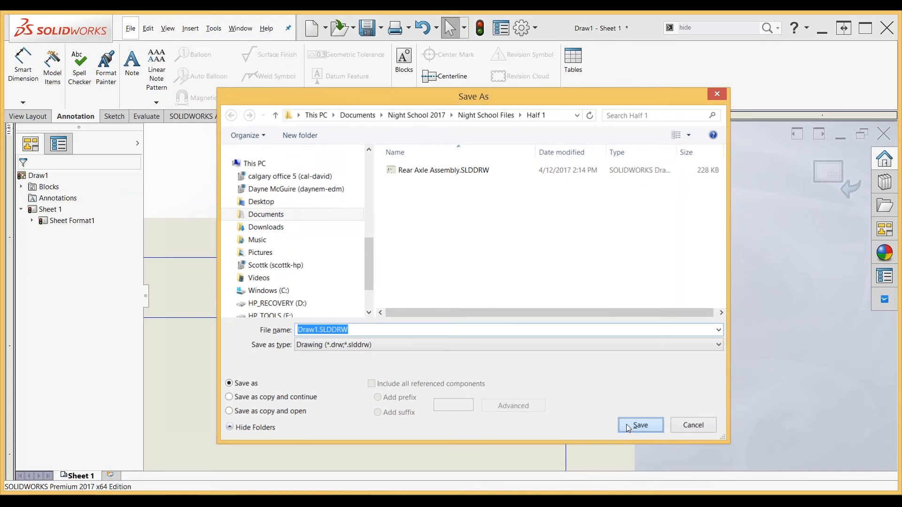
# - Close and reopen Draw1.SLDDRW with its linked data updated, and inspect the logo in the header row
pyautogui.click(884, 134)
pyautogui.press('r')
pyautogui.click(200, 153)
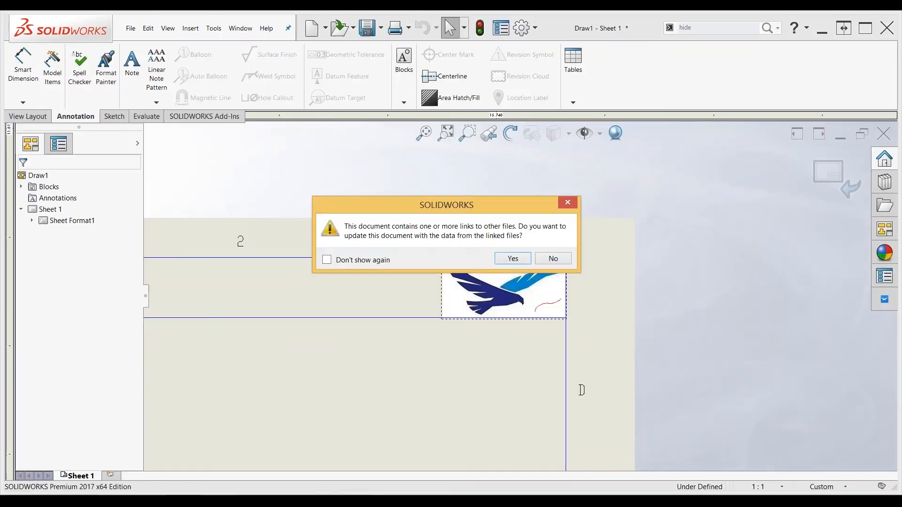
pyautogui.click(514, 259)
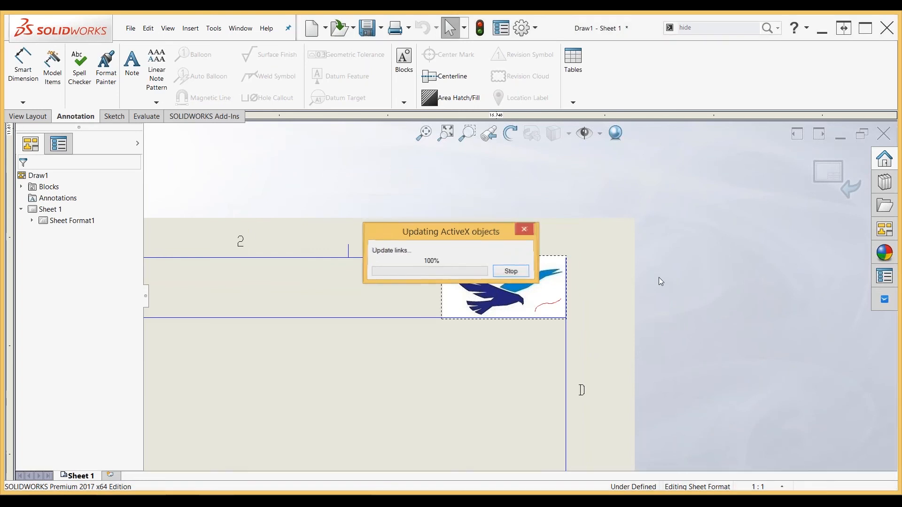
pyautogui.scroll(-3, 510, 276)
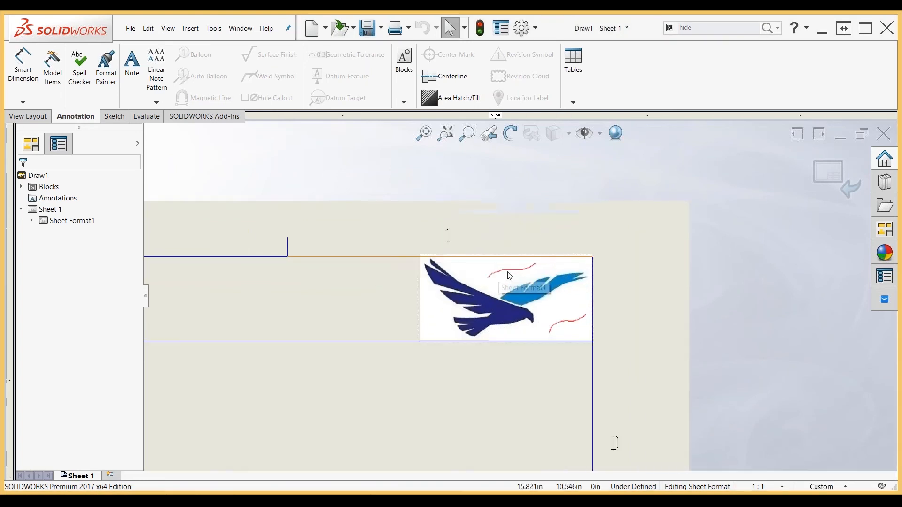
pyautogui.scroll(-3, 509, 276)
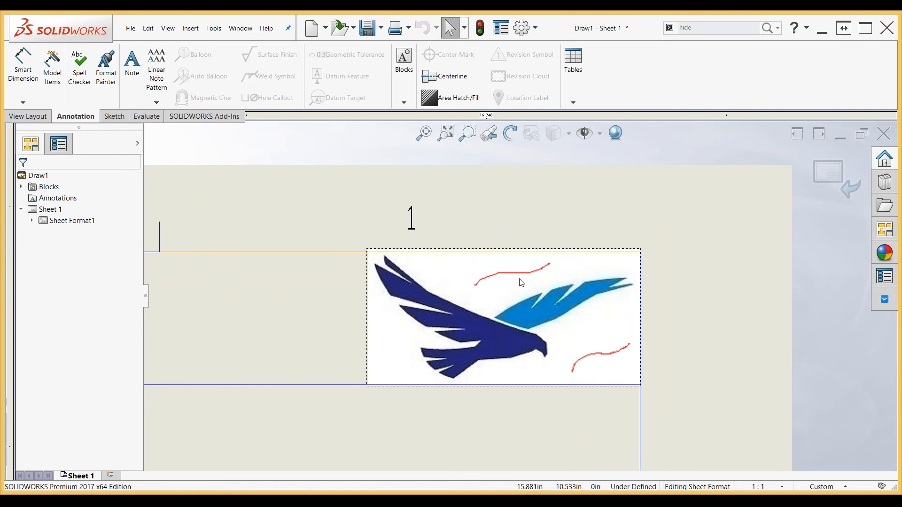
pyautogui.scroll(4, 522, 283)
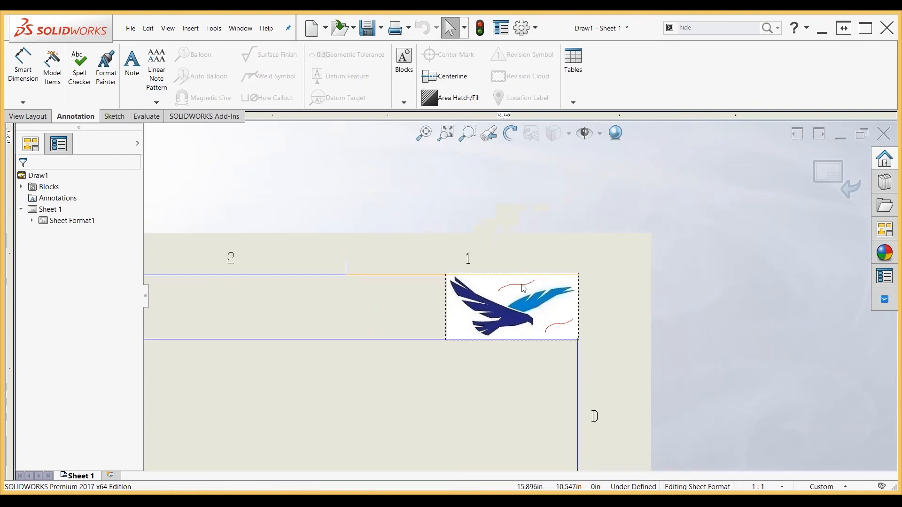
# - Switch to Paint, erase both red strokes from HRS Logo.jpg and save the image
pyautogui.hotkey('alt', 'Tab')
pyautogui.click(131, 67)
pyautogui.moveTo(161, 150)
pyautogui.mouseDown()
pyautogui.moveTo(210, 129)
pyautogui.moveTo(283, 115)
pyautogui.mouseUp()
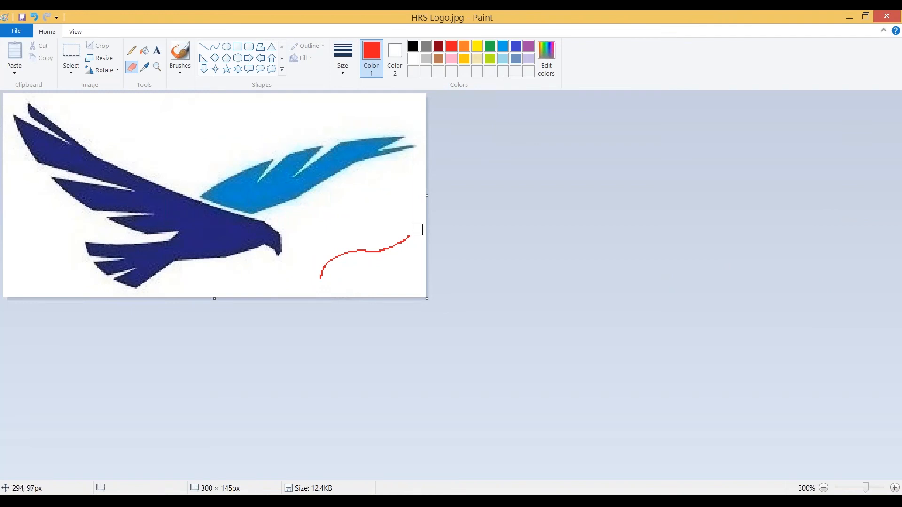
pyautogui.moveTo(389, 235)
pyautogui.mouseDown()
pyautogui.moveTo(411, 233)
pyautogui.moveTo(336, 257)
pyautogui.moveTo(321, 277)
pyautogui.mouseUp()
pyautogui.click(573, 267)
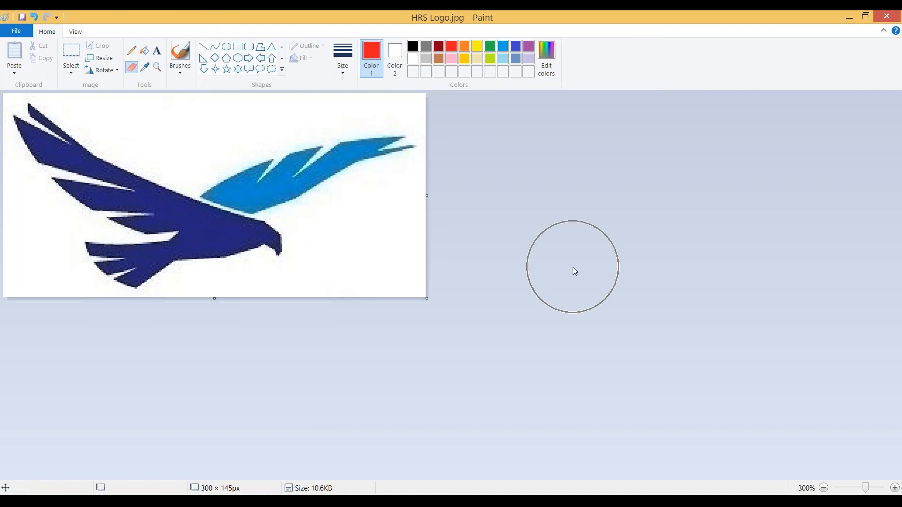
# - Switch to SOLIDWORKS, close the drawing without saving and reopen Draw1.SLDDRW from the recent documents
pyautogui.hotkey('alt', 'Tab')
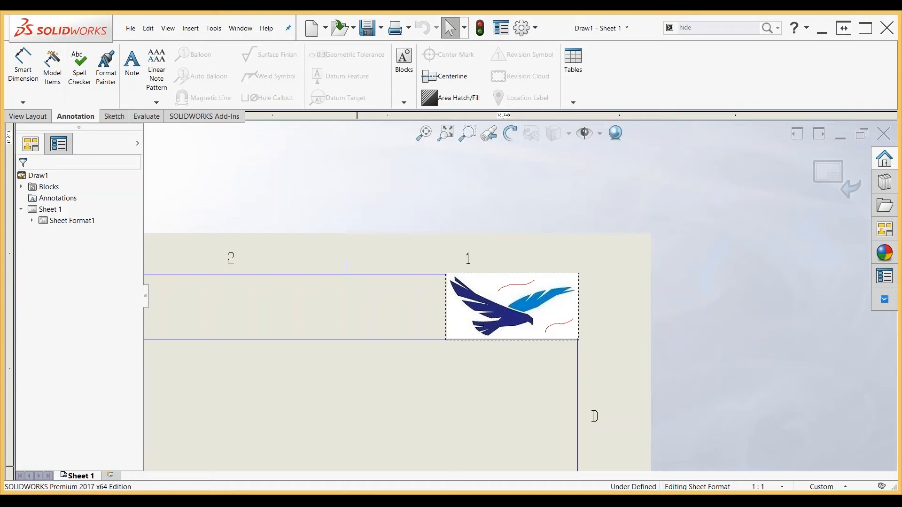
pyautogui.click(884, 134)
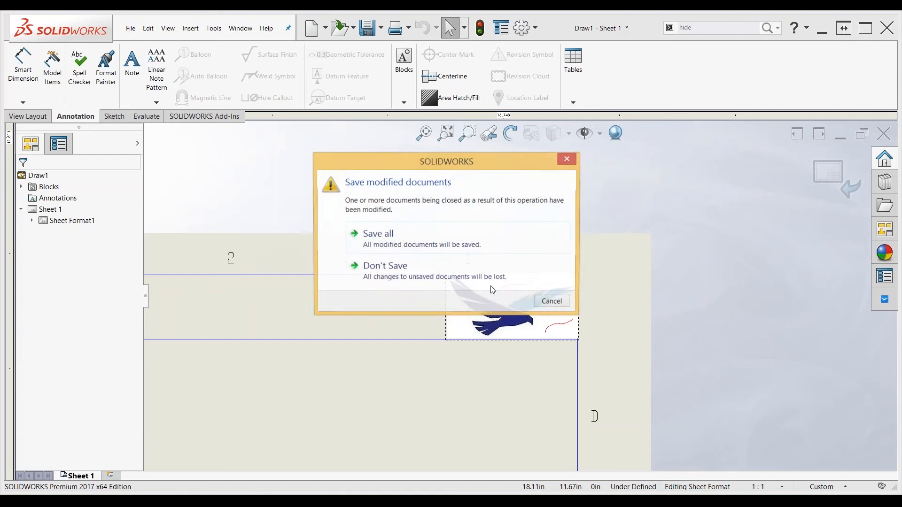
pyautogui.click(411, 272)
pyautogui.press('r')
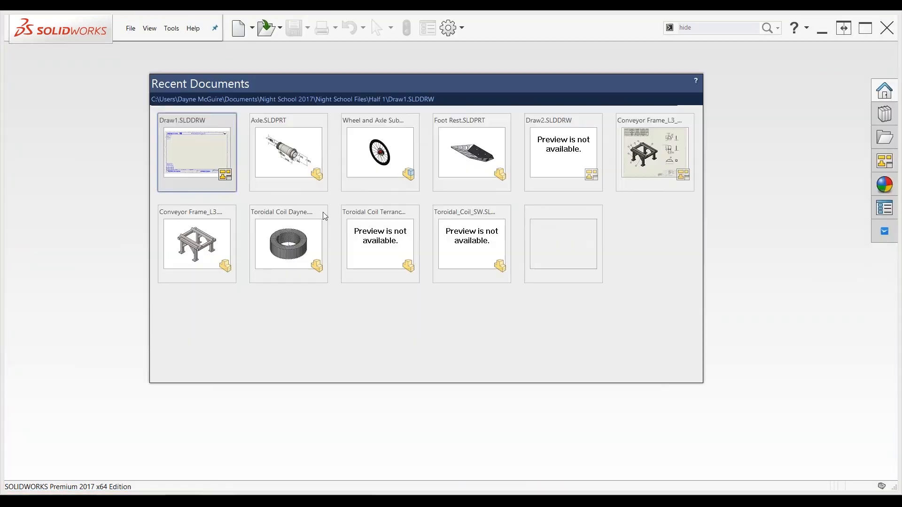
pyautogui.click(217, 157)
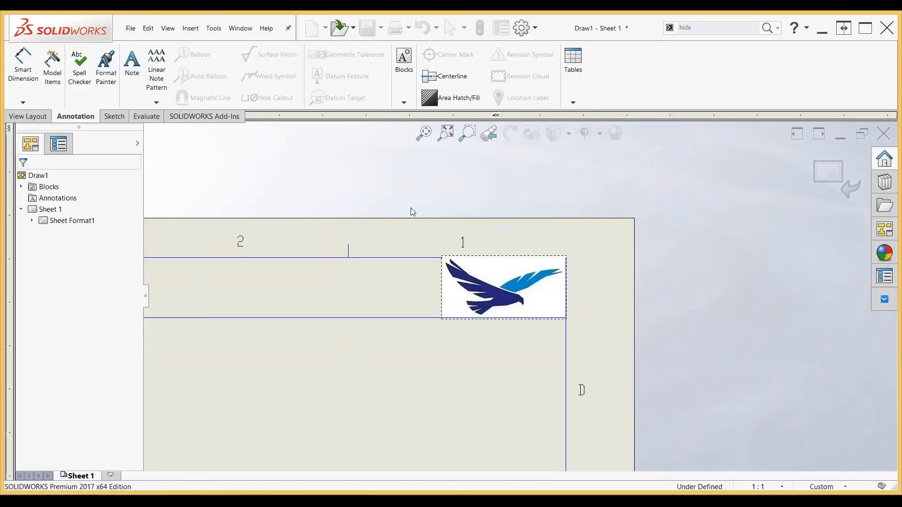
pyautogui.click(548, 260)
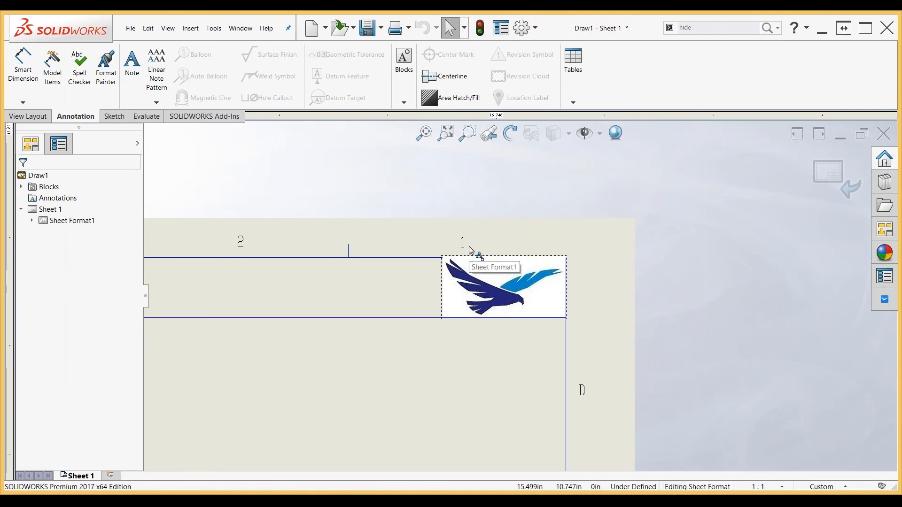
# - Insert HRS Logo.jpg as a sketch picture and move it to the middle of the sheet
pyautogui.scroll(8, 427, 300)
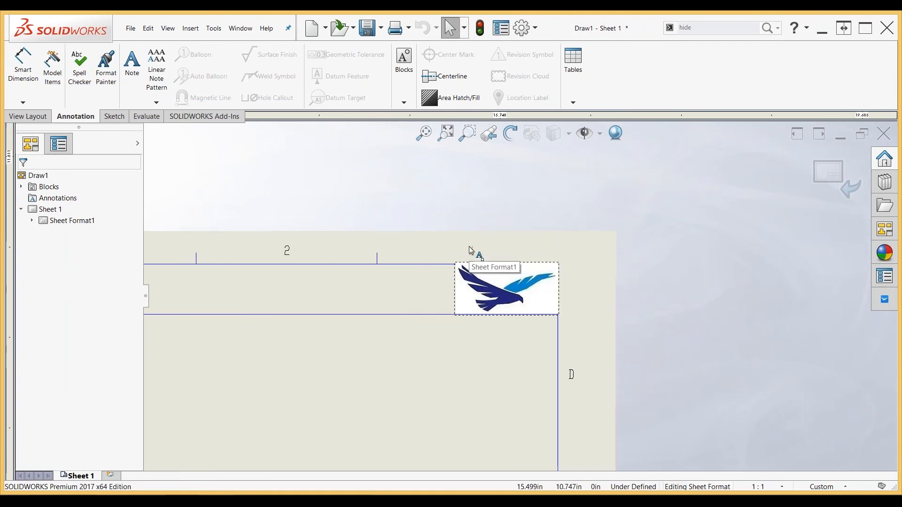
pyautogui.scroll(2, 417, 352)
pyautogui.moveTo(438, 371); pyautogui.dragTo(485, 317, button='middle')
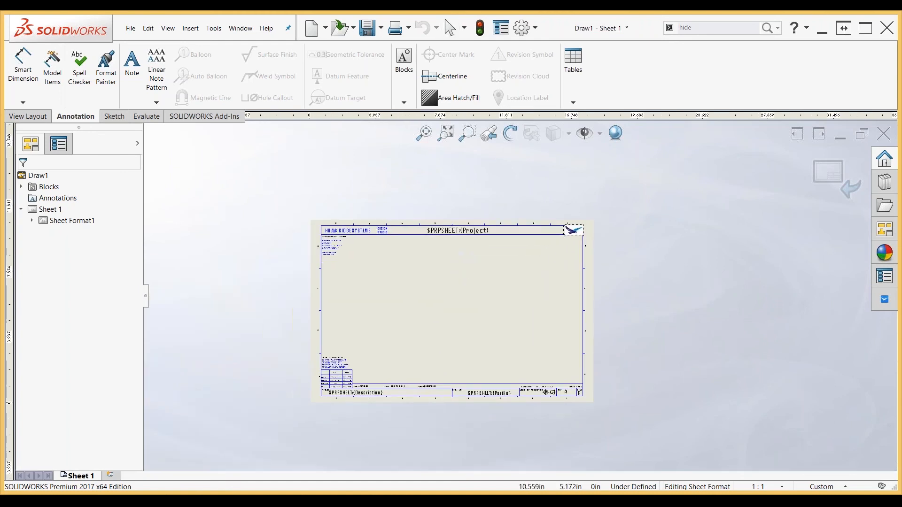
pyautogui.scroll(-4, 483, 309)
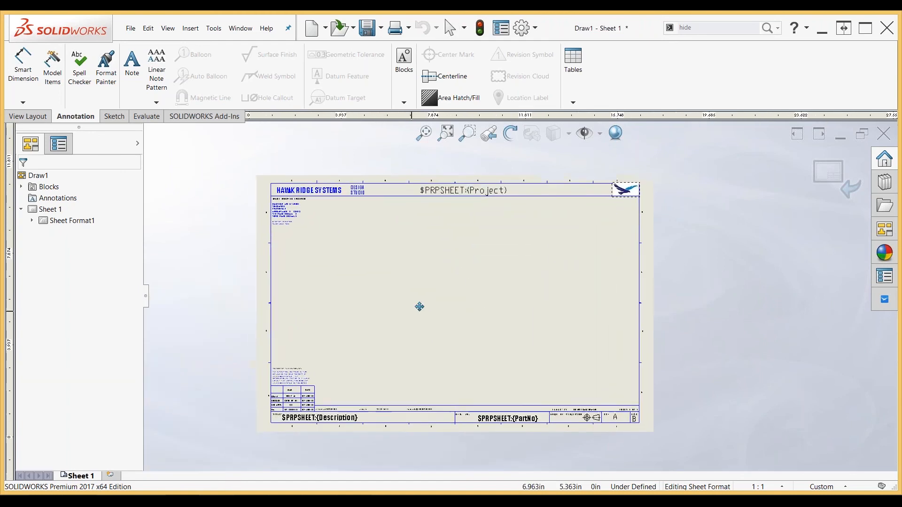
pyautogui.scroll(-2, 449, 295)
pyautogui.click(191, 29)
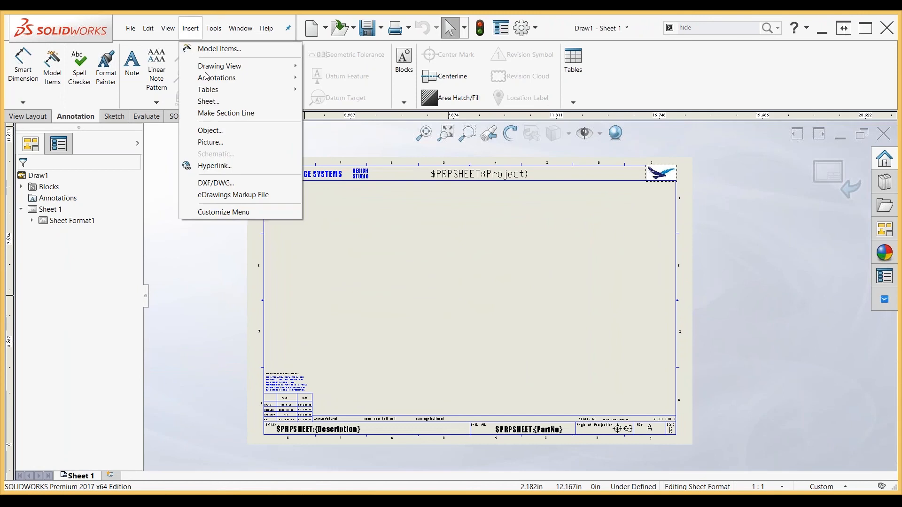
pyautogui.click(209, 142)
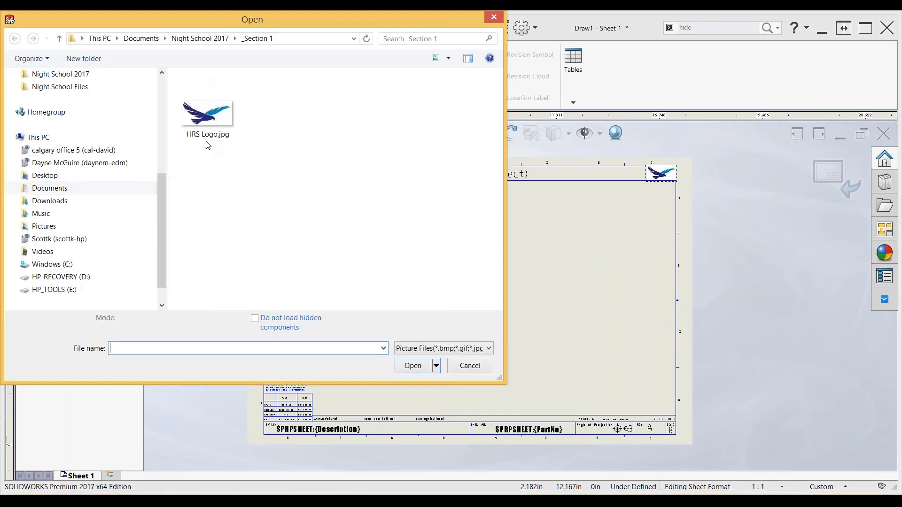
pyautogui.click(204, 124)
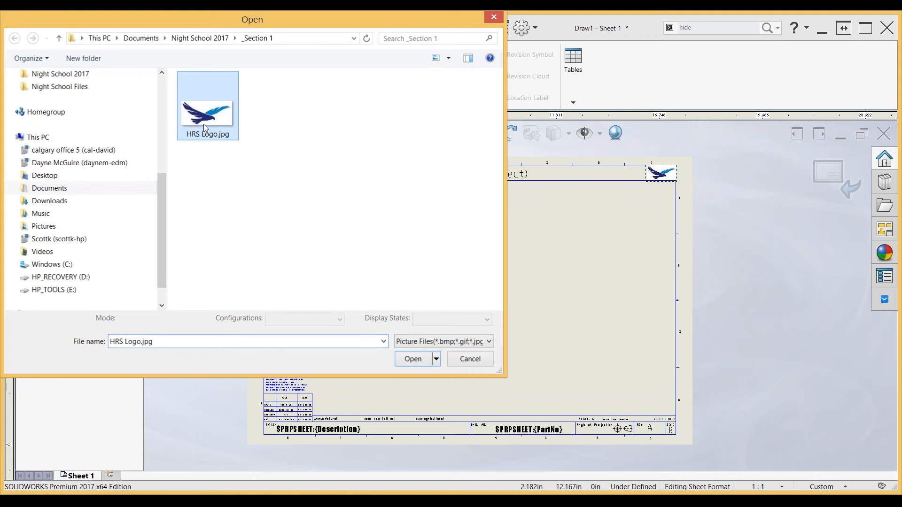
pyautogui.doubleClick(204, 124)
pyautogui.moveTo(358, 346); pyautogui.dragTo(451, 249)
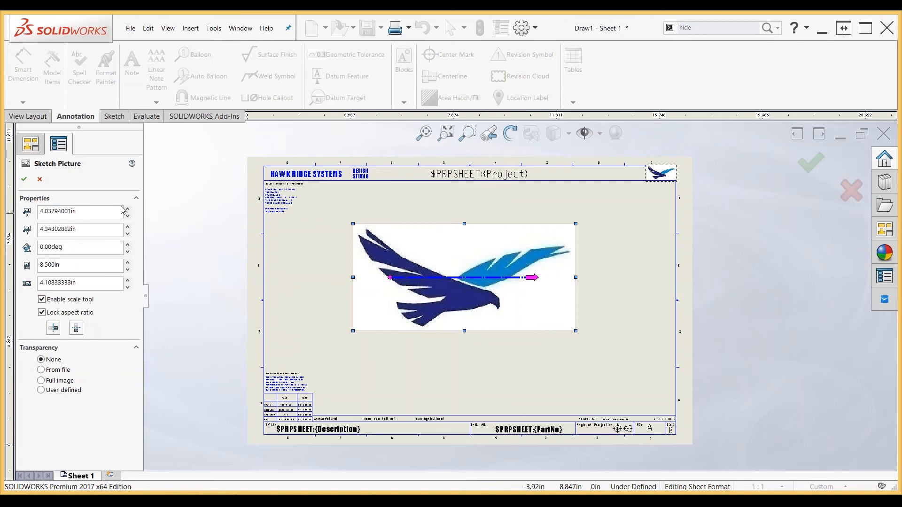
# - Set the sketch picture's origin to X 4.63794001 in and Y 3.74302882 in
pyautogui.click(128, 209)
pyautogui.click(127, 209)
pyautogui.click(127, 209)
pyautogui.click(127, 210)
pyautogui.click(128, 210)
pyautogui.click(127, 209)
pyautogui.click(127, 234)
pyautogui.click(128, 233)
pyautogui.click(127, 234)
pyautogui.click(127, 234)
pyautogui.click(127, 233)
pyautogui.click(127, 234)
# - Try tilting the sketch picture to 5 degrees and return its angle to 0
pyautogui.click(128, 244)
pyautogui.click(127, 245)
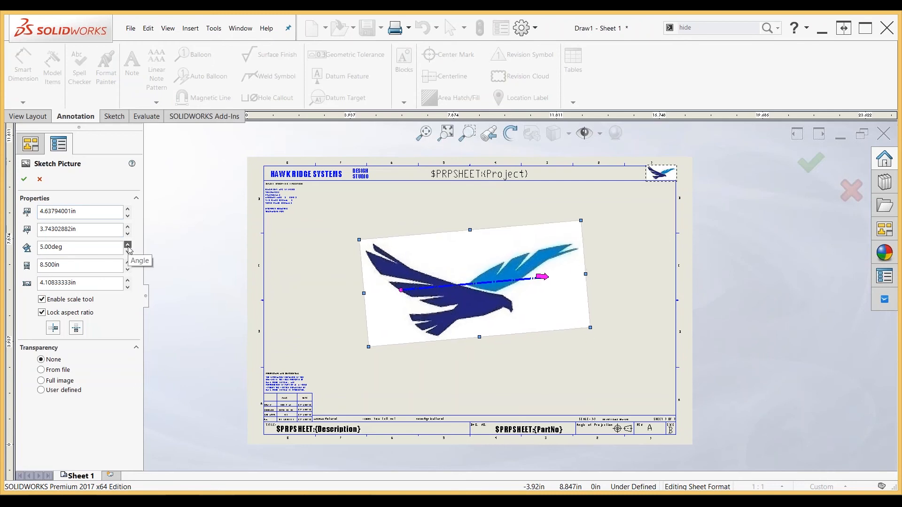
pyautogui.click(127, 245)
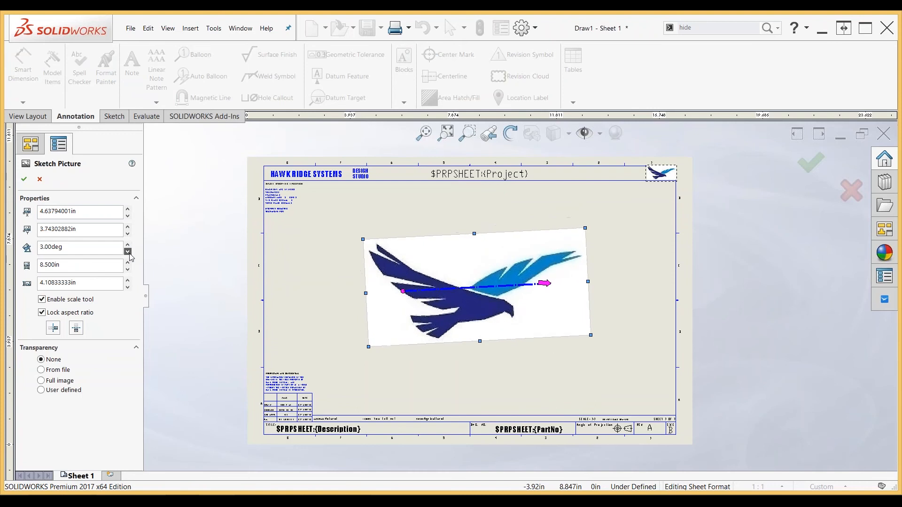
pyautogui.click(127, 251)
pyautogui.click(128, 252)
pyautogui.click(127, 251)
# - Try increasing the sketch picture's width and return it to 8.500 in
pyautogui.click(128, 264)
pyautogui.click(128, 263)
pyautogui.click(128, 263)
pyautogui.click(127, 269)
pyautogui.click(127, 269)
pyautogui.click(127, 270)
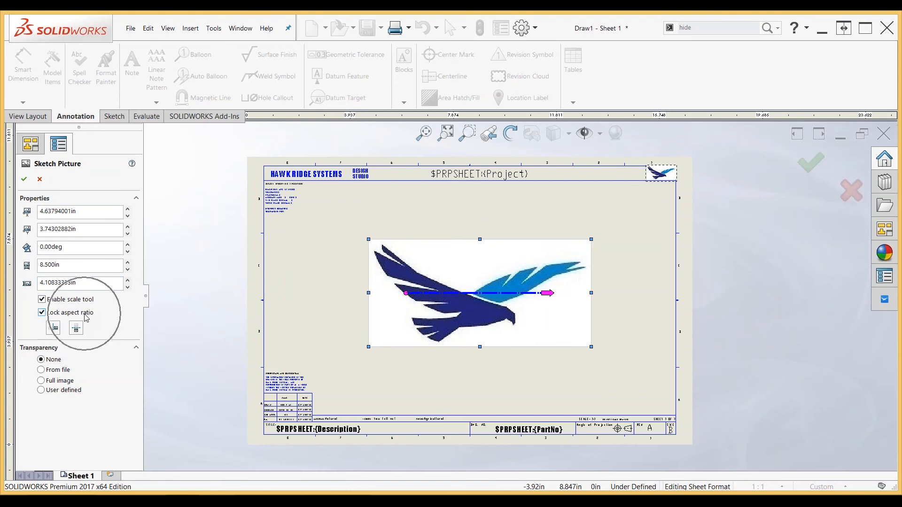
# - Try flipping the sketch picture vertically and horizontally, and flip it back to its original orientation
pyautogui.click(76, 327)
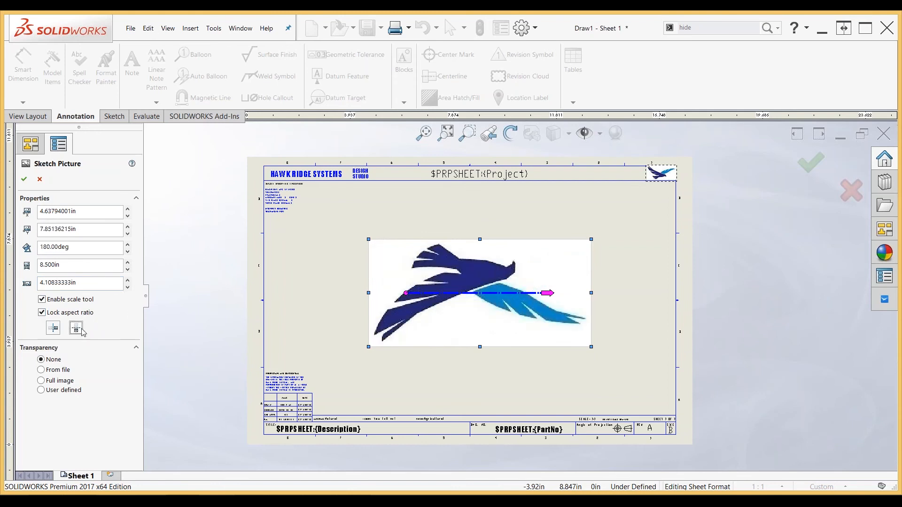
pyautogui.click(54, 328)
pyautogui.click(54, 327)
pyautogui.click(76, 328)
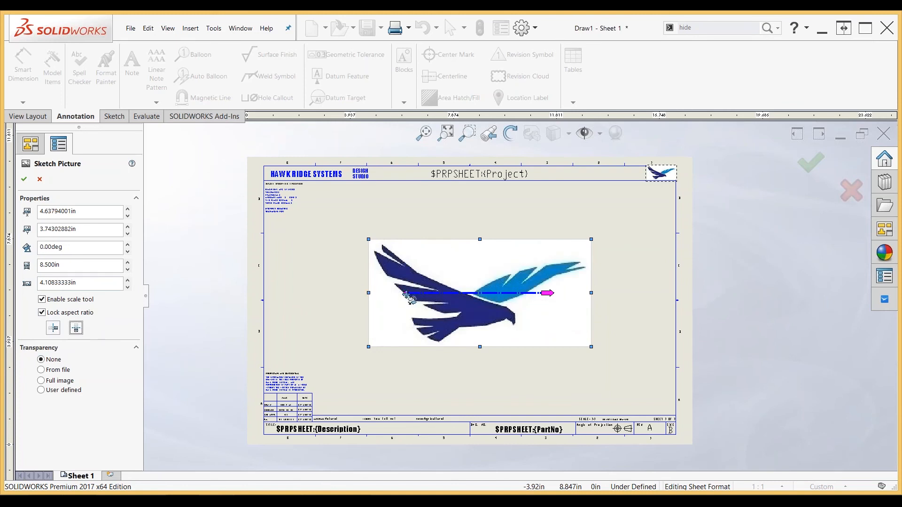
# - Align the sketch picture's scale line between the bird's two wing tips and set its length to 2 in
pyautogui.moveTo(396, 279); pyautogui.dragTo(378, 247)
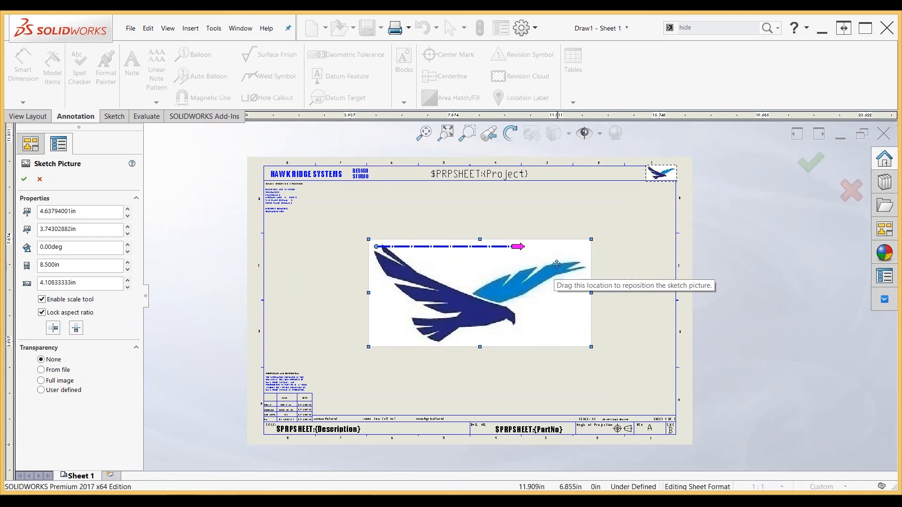
pyautogui.scroll(-1, 557, 264)
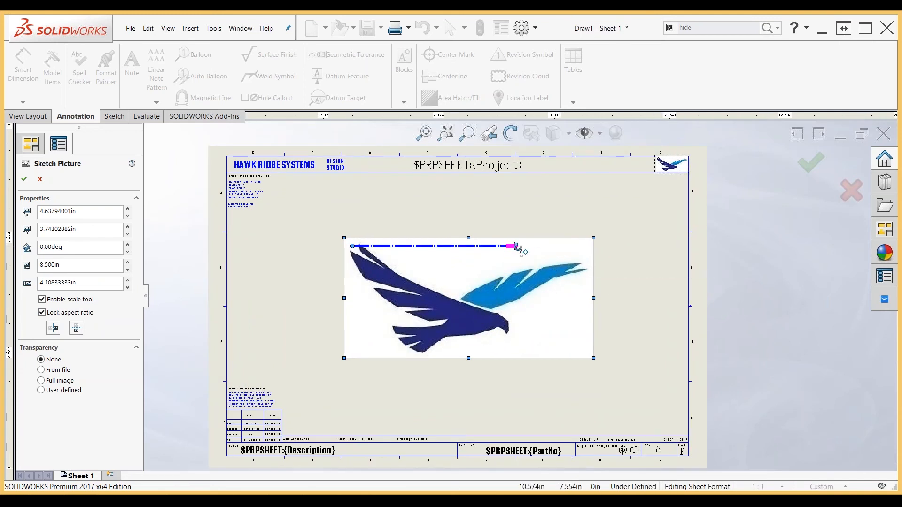
pyautogui.moveTo(539, 245); pyautogui.dragTo(584, 245)
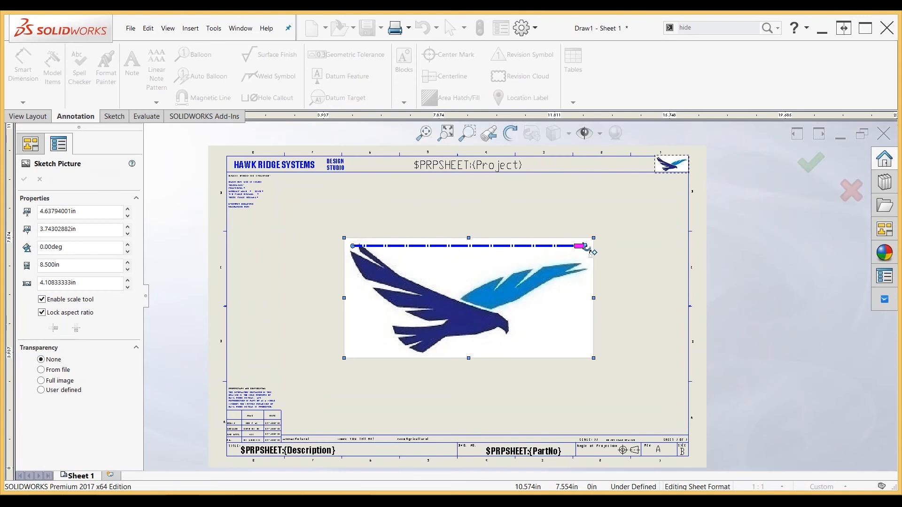
pyautogui.moveTo(584, 244); pyautogui.dragTo(584, 245)
pyautogui.write('2')
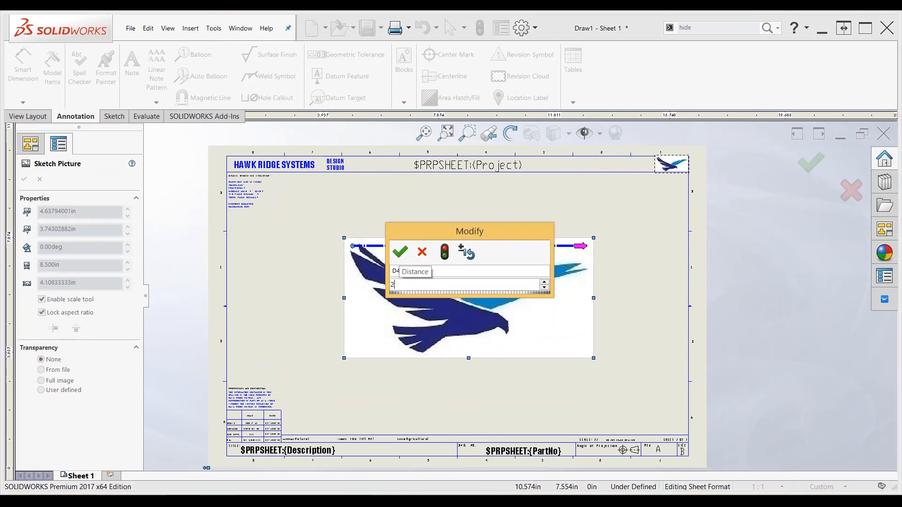
pyautogui.press('Return')
pyautogui.scroll(9, 595, 227)
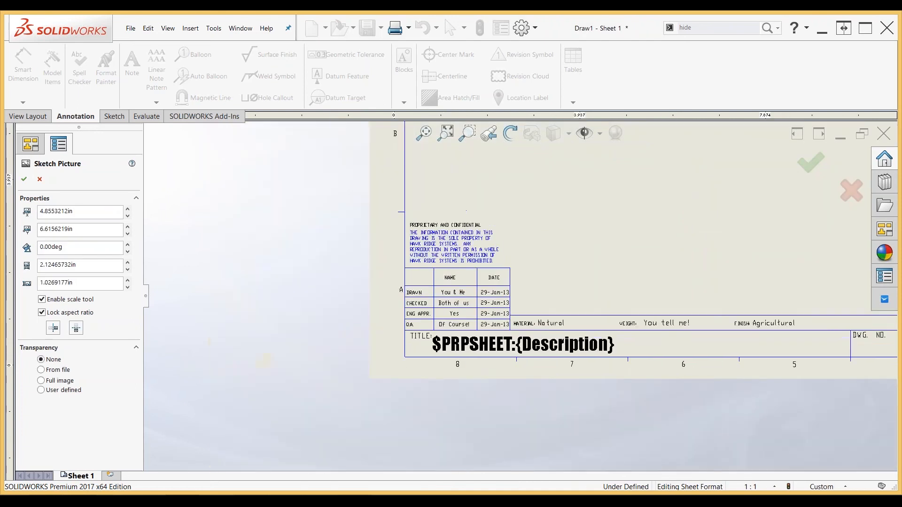
pyautogui.moveTo(584, 231); pyautogui.dragTo(550, 301, button='middle')
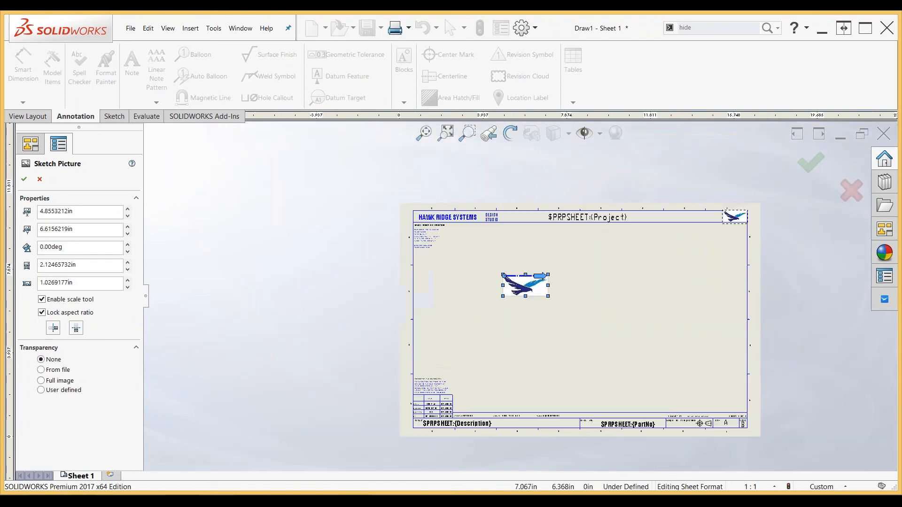
pyautogui.scroll(-7, 543, 283)
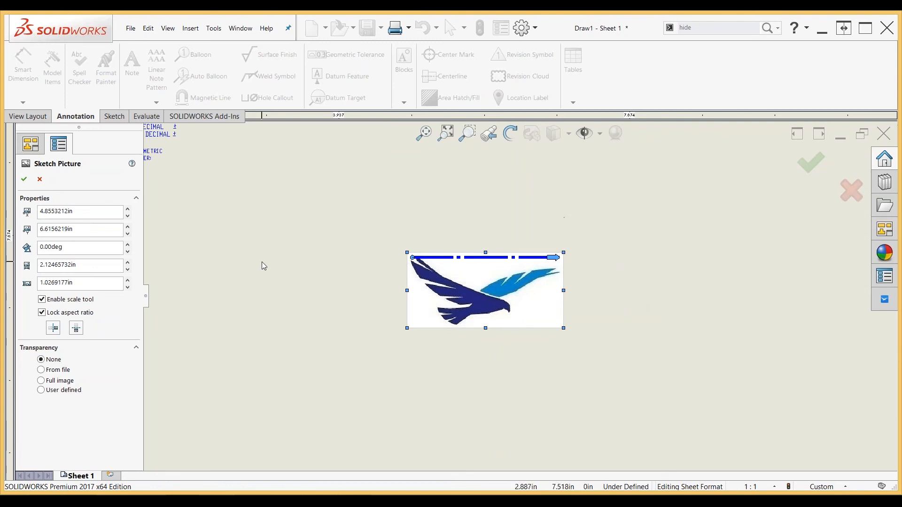
# - Try a full image transparency of 0.82 on the sketch picture and return the transparency to None
pyautogui.click(41, 381)
pyautogui.moveTo(47, 423); pyautogui.dragTo(83, 429)
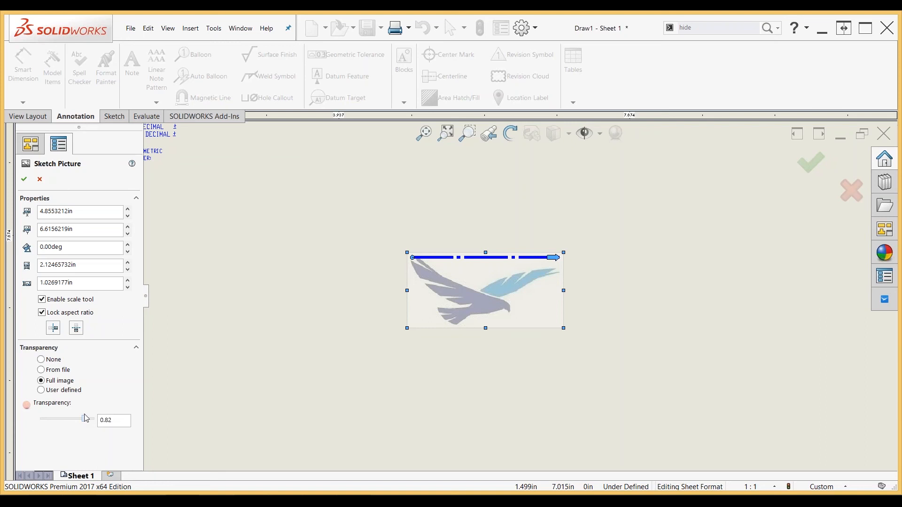
pyautogui.click(41, 360)
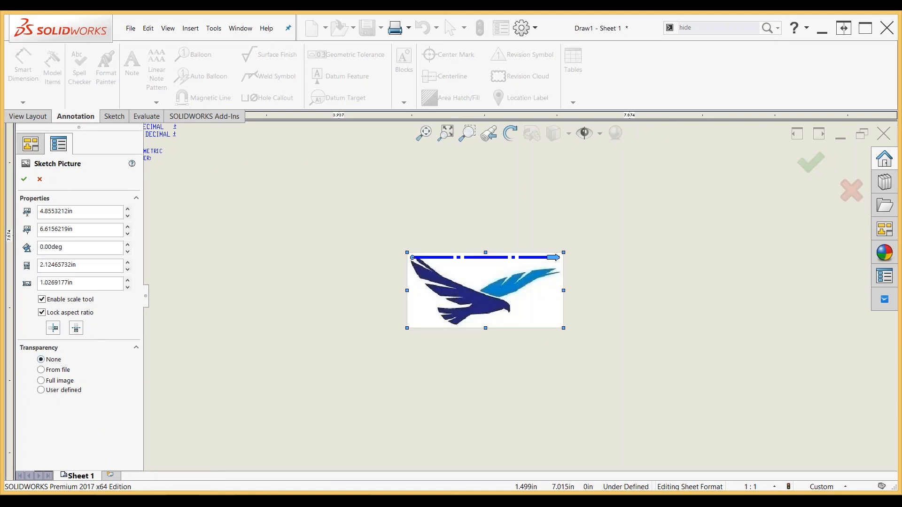
# - Close the picture properties and delete the sketch picture from the sheet format
pyautogui.scroll(2, 467, 298)
pyautogui.click(851, 191)
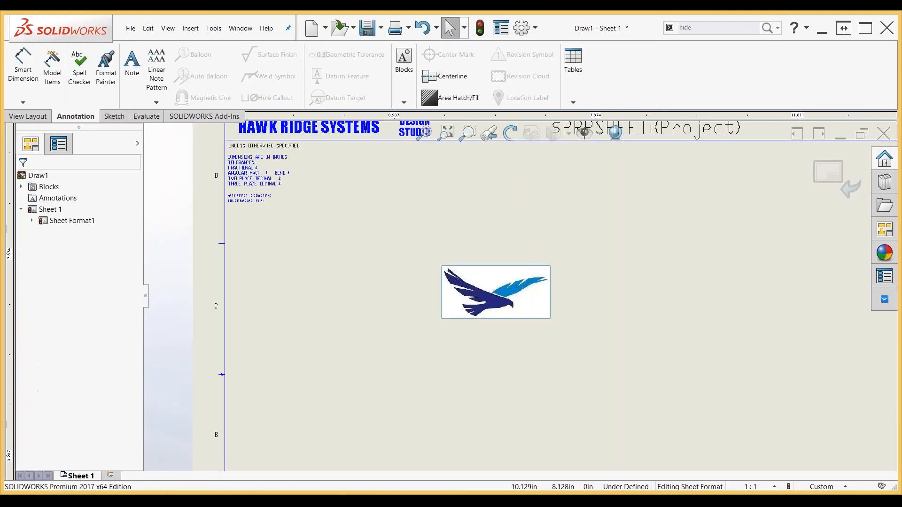
pyautogui.press('Delete')
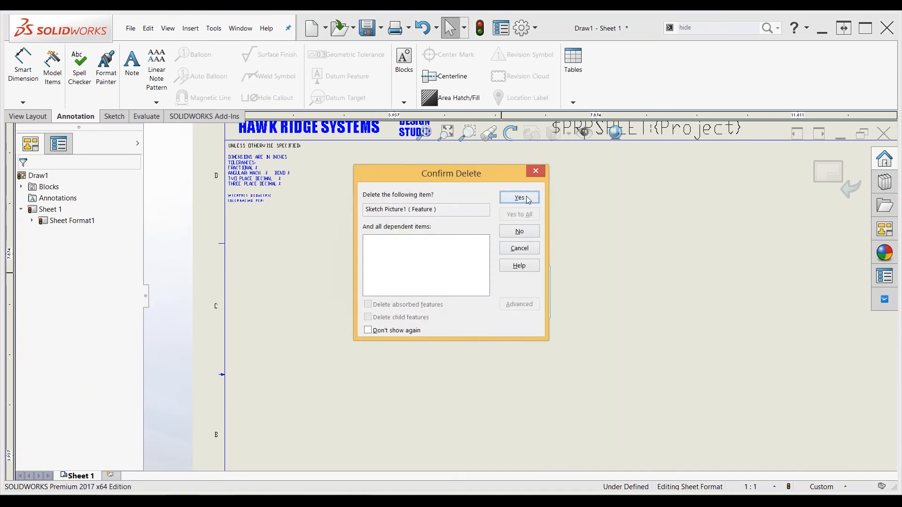
pyautogui.press('Escape')
# - Examine the sheet format, including the proprietary and confidential note and the approval table
pyautogui.scroll(2, 670, 249)
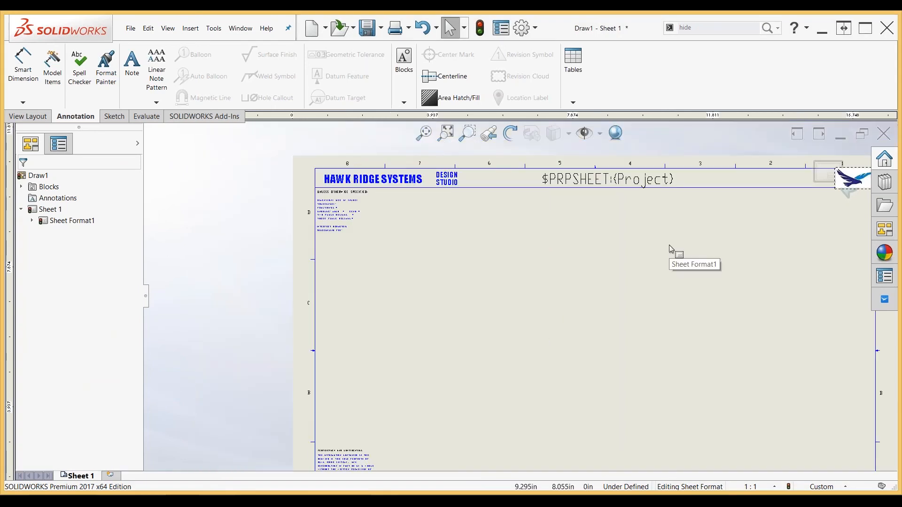
pyautogui.scroll(3, 648, 340)
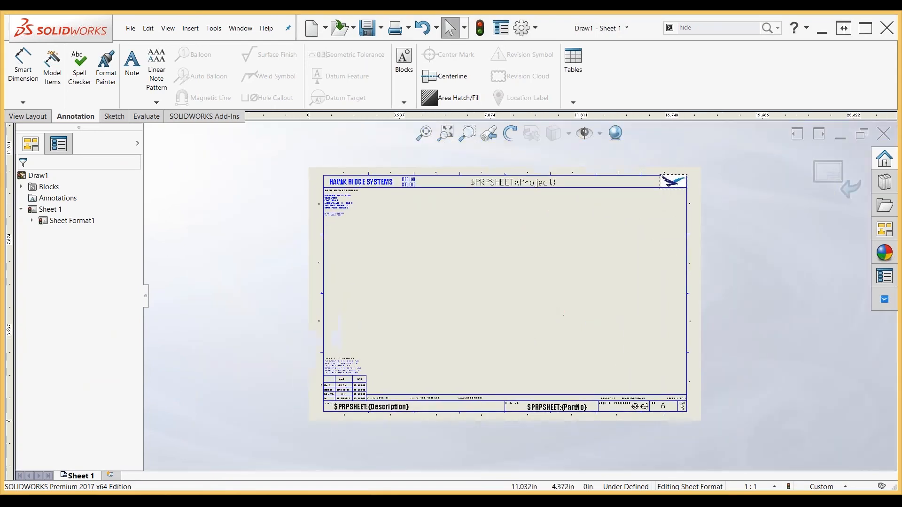
pyautogui.scroll(-1, 527, 305)
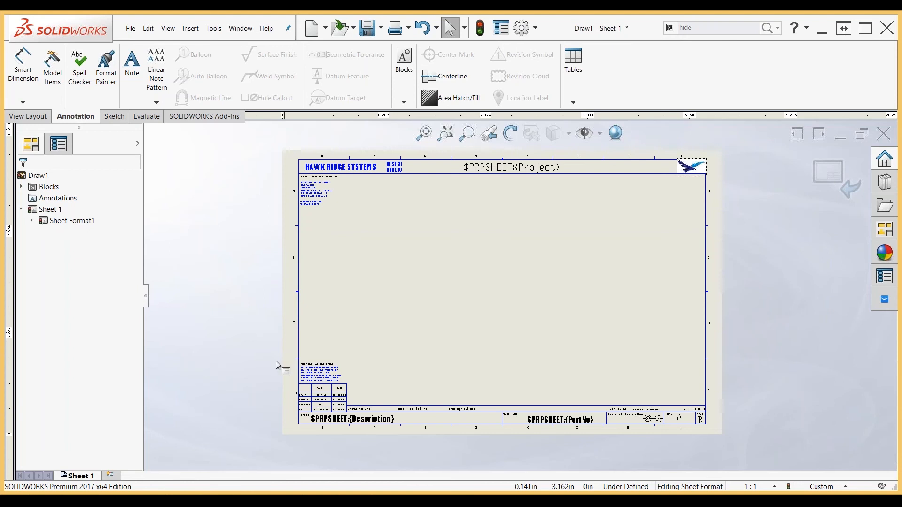
pyautogui.scroll(-4, 339, 368)
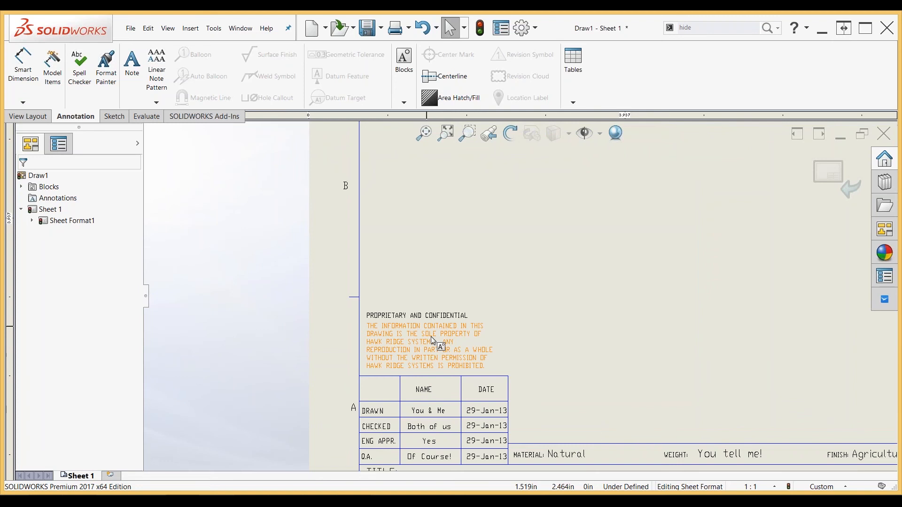
pyautogui.moveTo(585, 282); pyautogui.dragTo(395, 297, button='middle')
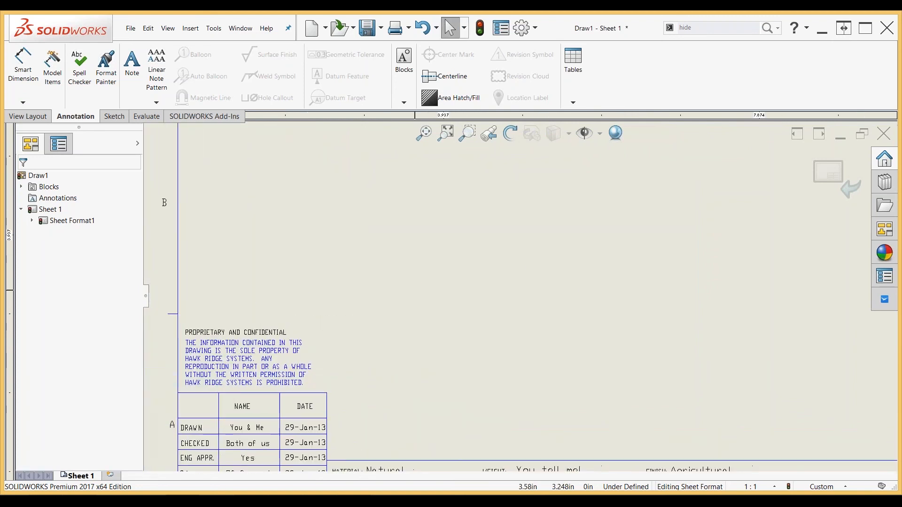
pyautogui.scroll(5, 517, 282)
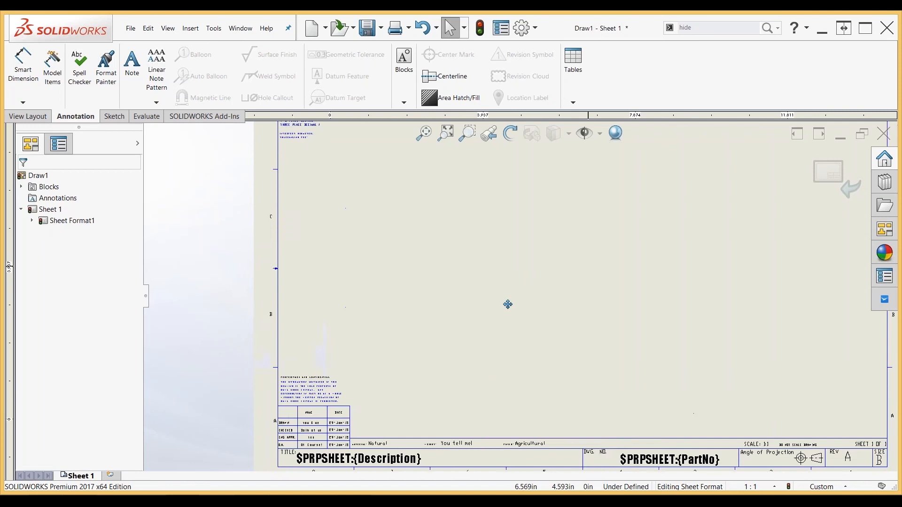
pyautogui.scroll(2, 517, 297)
pyautogui.moveTo(569, 258); pyautogui.dragTo(545, 274, button='middle')
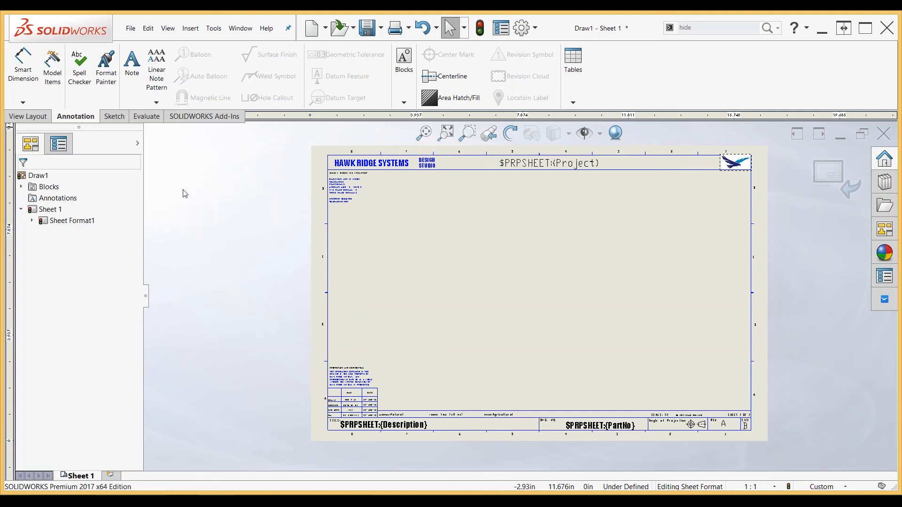
# - Place a new note above the title block, near the approval table, with font size 150 and light gray text
pyautogui.click(132, 85)
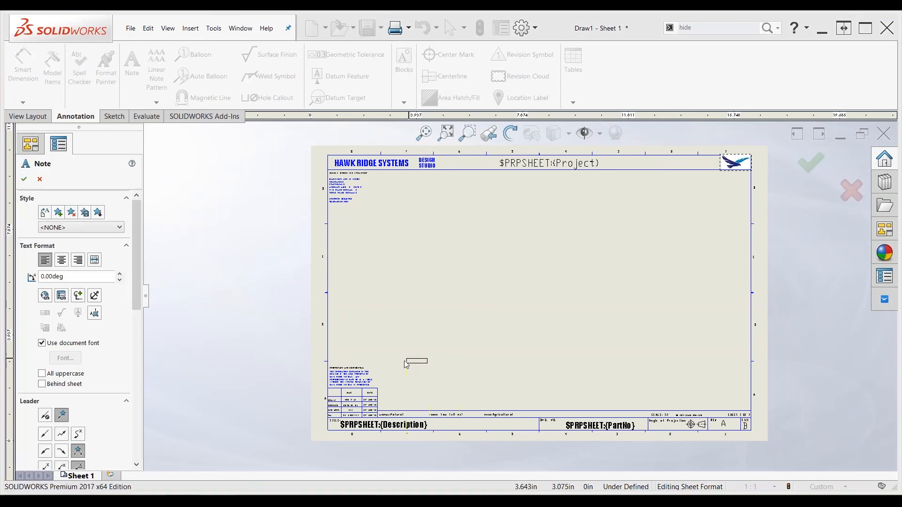
pyautogui.click(416, 374)
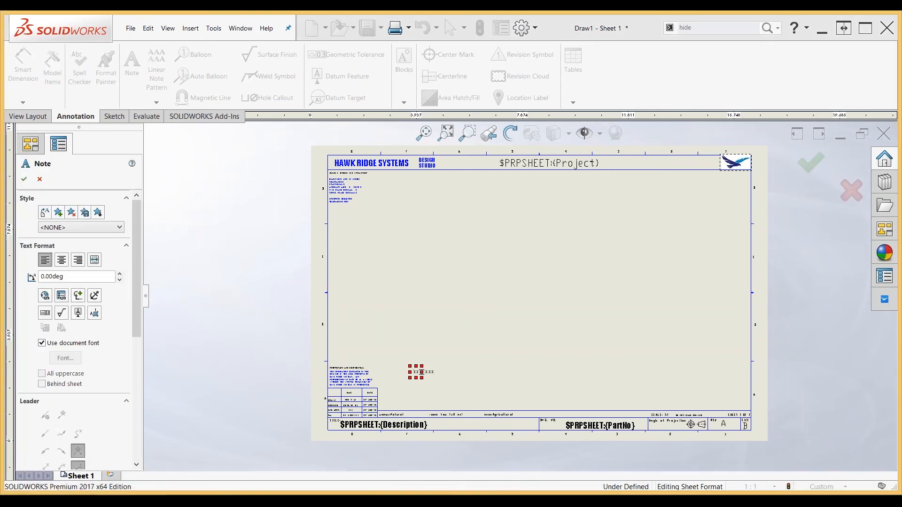
pyautogui.click(504, 349)
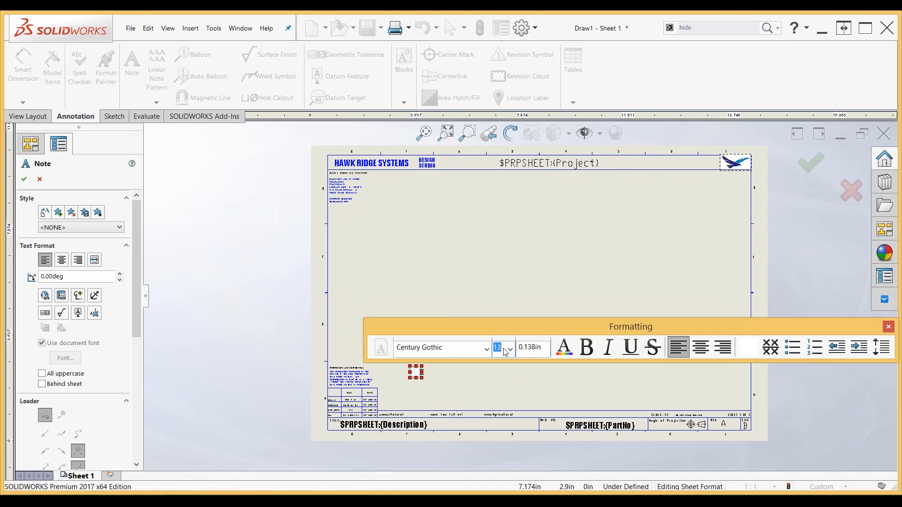
pyautogui.write('150')
pyautogui.click(564, 348)
pyautogui.click(472, 247)
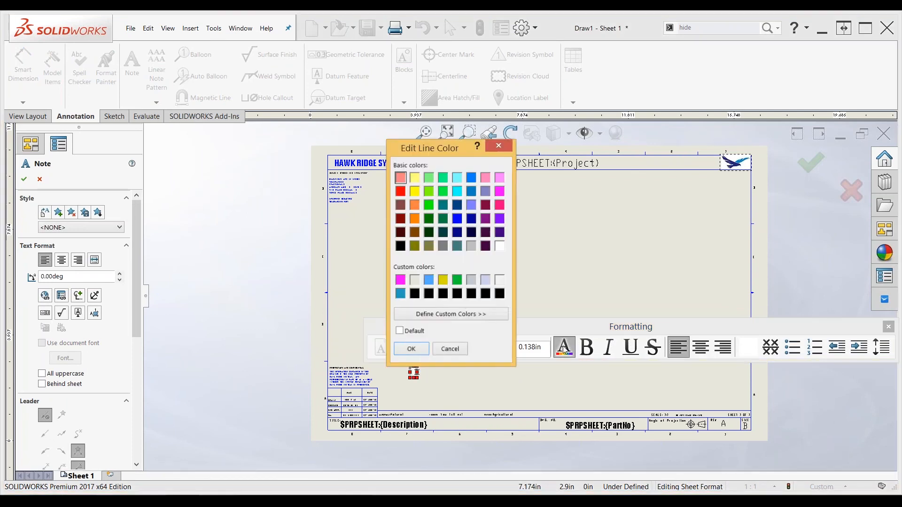
pyautogui.click(412, 351)
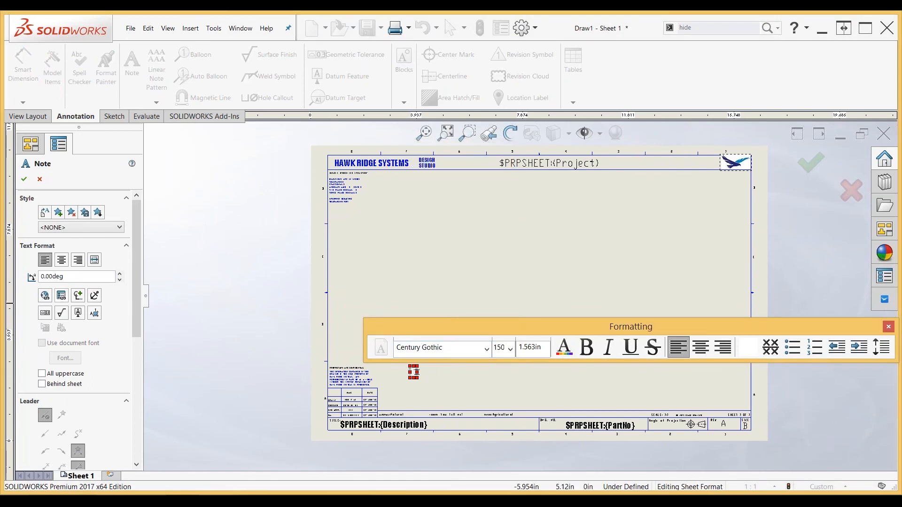
# - Add a custom file property named Document Status with the value Not For Release
pyautogui.click(62, 299)
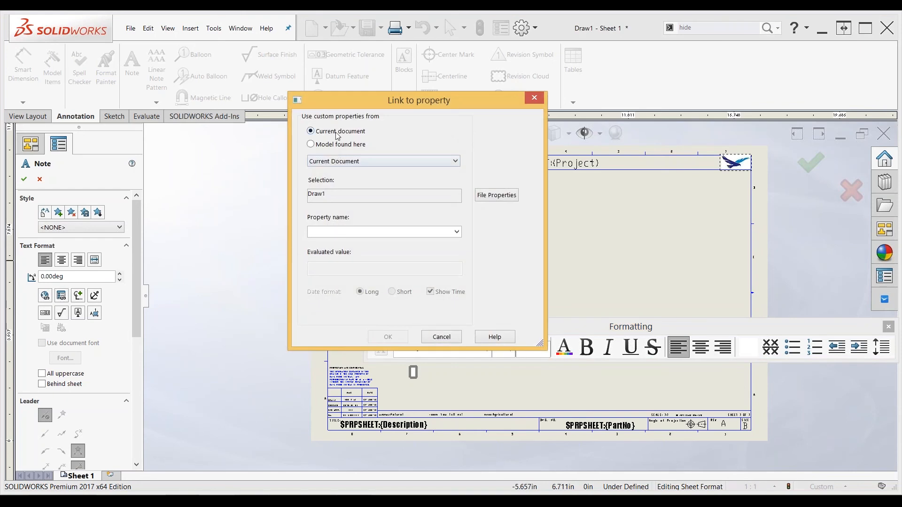
pyautogui.click(493, 198)
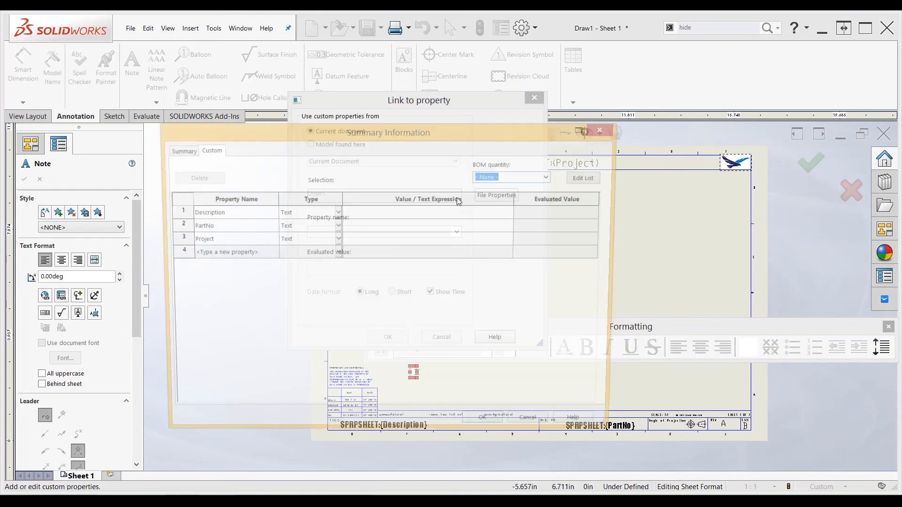
pyautogui.click(230, 252)
pyautogui.write('Document Status')
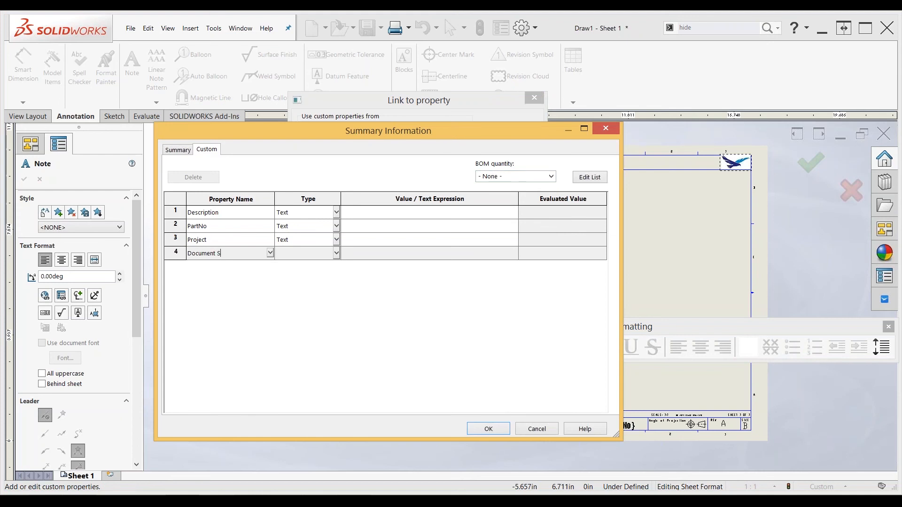
pyautogui.click(398, 255)
pyautogui.write('Not')
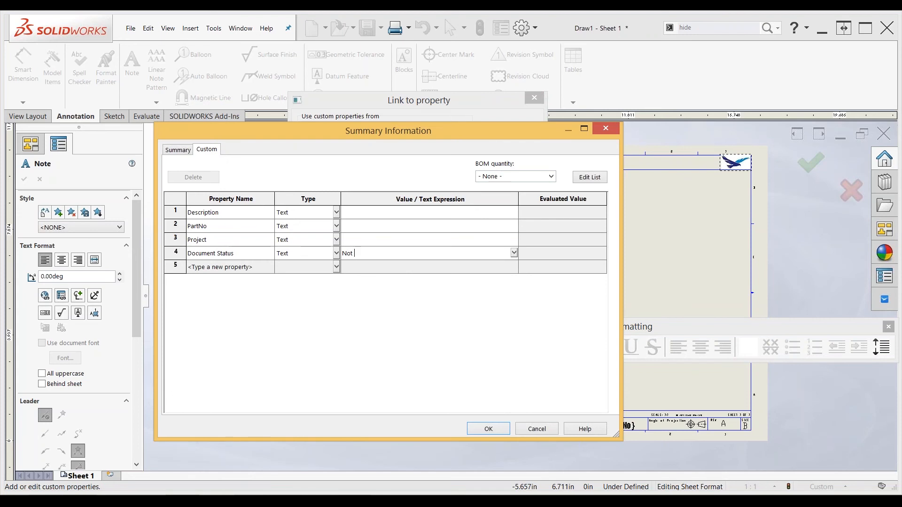
pyautogui.write('For Release')
pyautogui.click(495, 429)
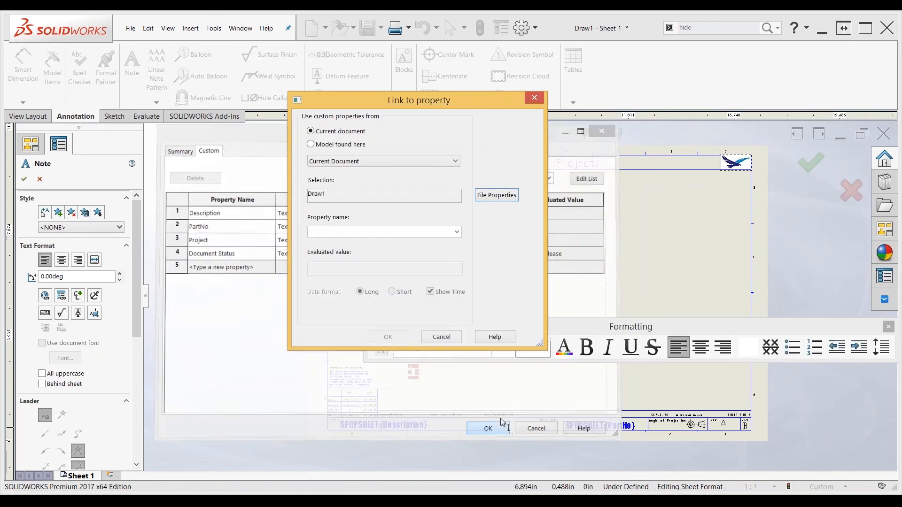
# - Link the new note to the current document's Document Status property
pyautogui.click(456, 232)
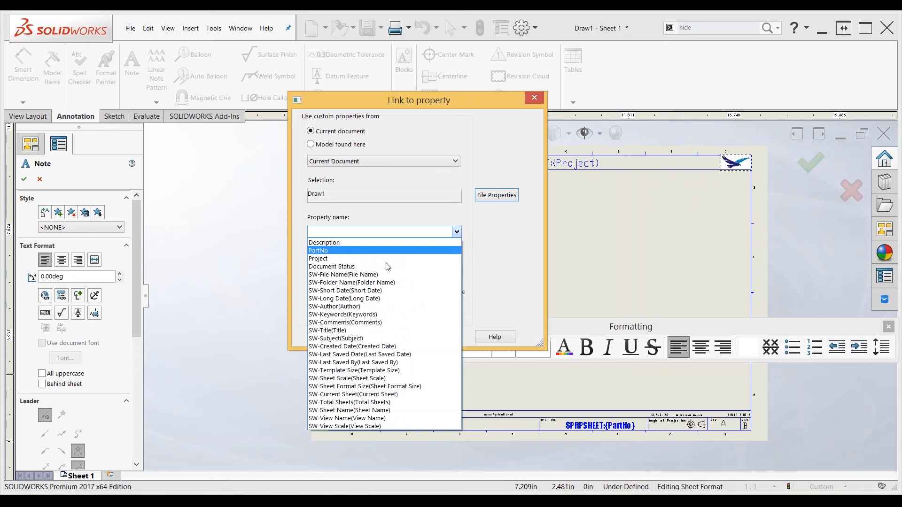
pyautogui.click(416, 267)
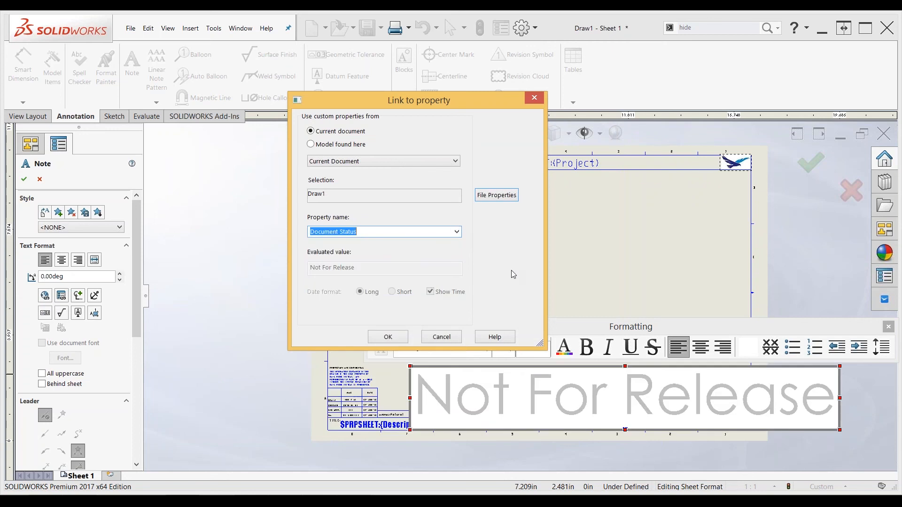
pyautogui.click(381, 337)
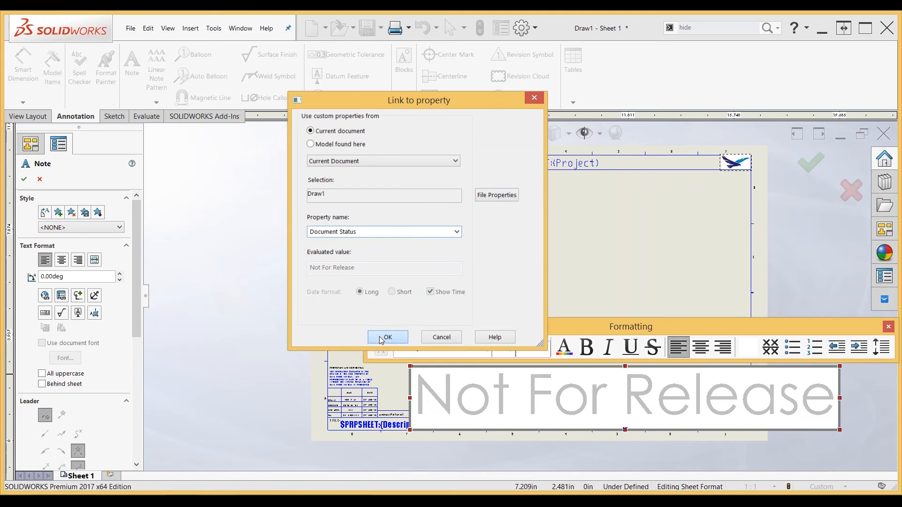
# - Rotate the status note to 30 degrees, place it behind the sheet, and finish the note
pyautogui.write('30')
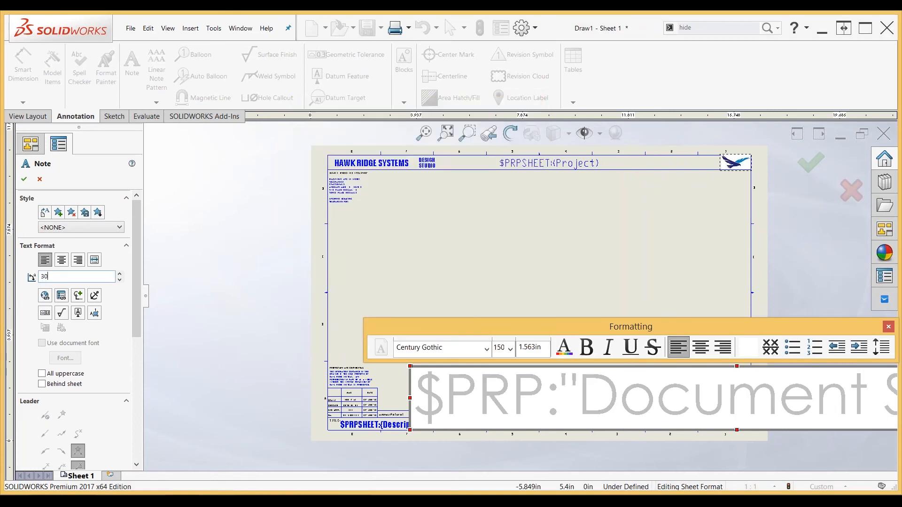
pyautogui.press('Return')
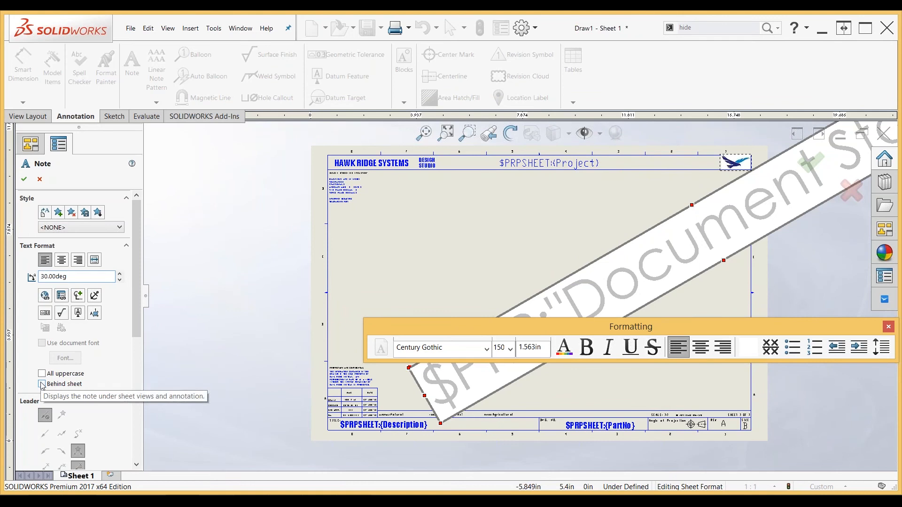
pyautogui.click(42, 385)
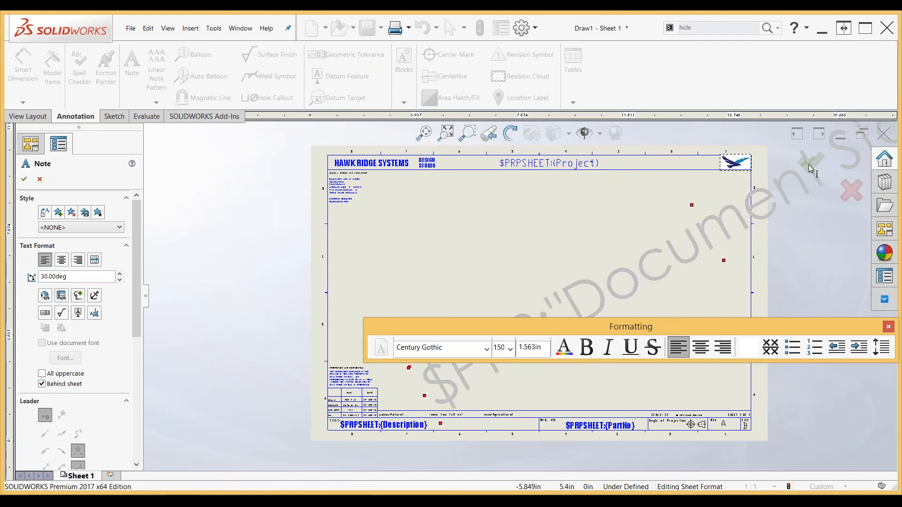
pyautogui.click(29, 182)
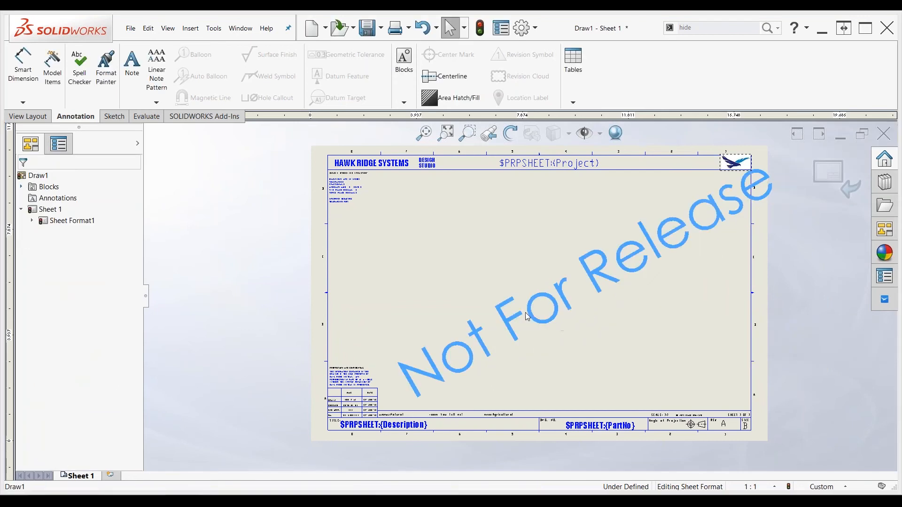
# - Center the Not For Release watermark note within the sheet border and review the drawing's custom properties
pyautogui.moveTo(527, 316); pyautogui.dragTo(501, 321)
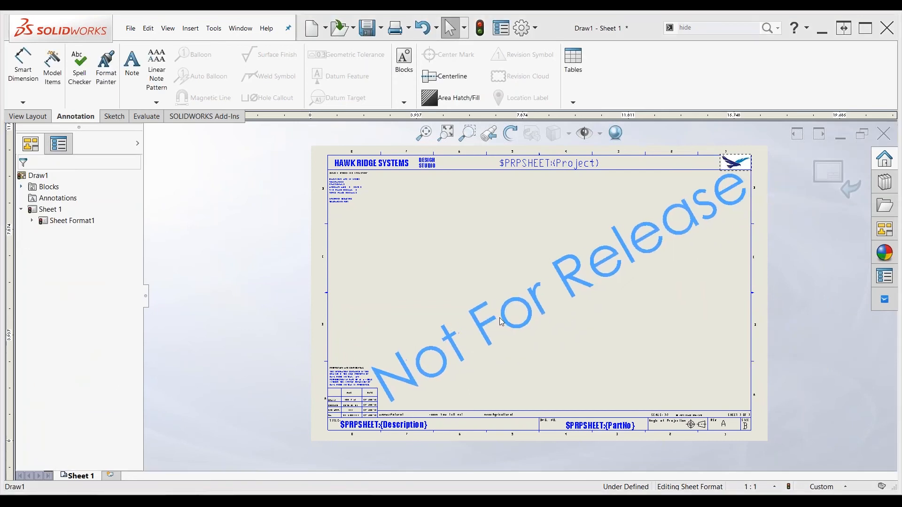
pyautogui.click(500, 318)
pyautogui.click(811, 339)
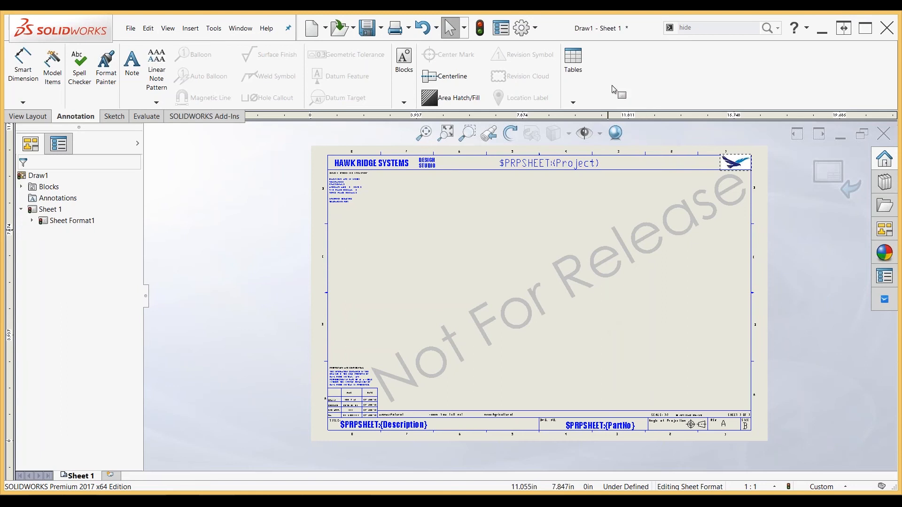
pyautogui.click(503, 32)
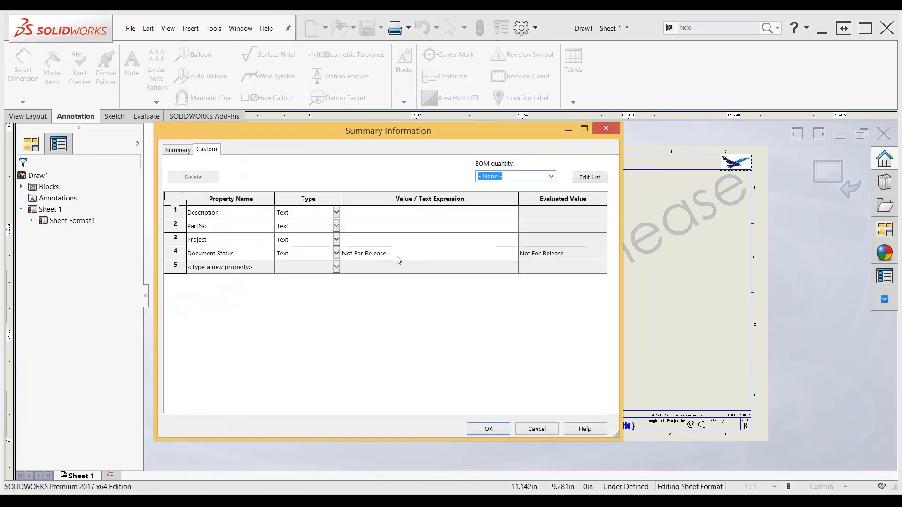
pyautogui.click(525, 428)
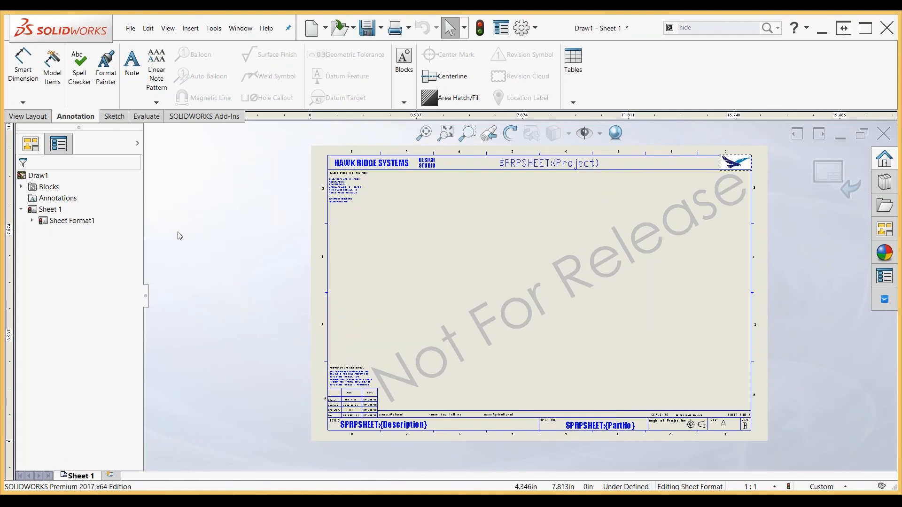
# - Examine the positions of the table anchors under Sheet Format1, from the general table through the punch table
pyautogui.click(32, 221)
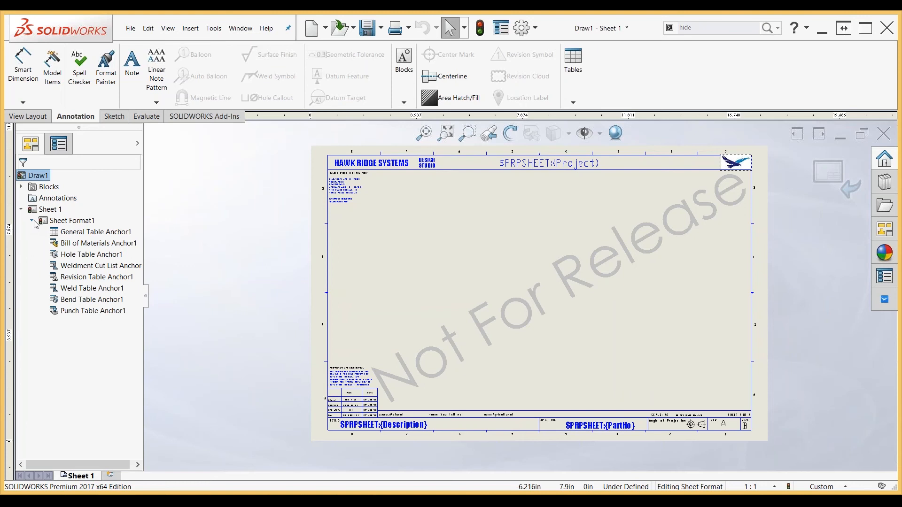
pyautogui.click(80, 234)
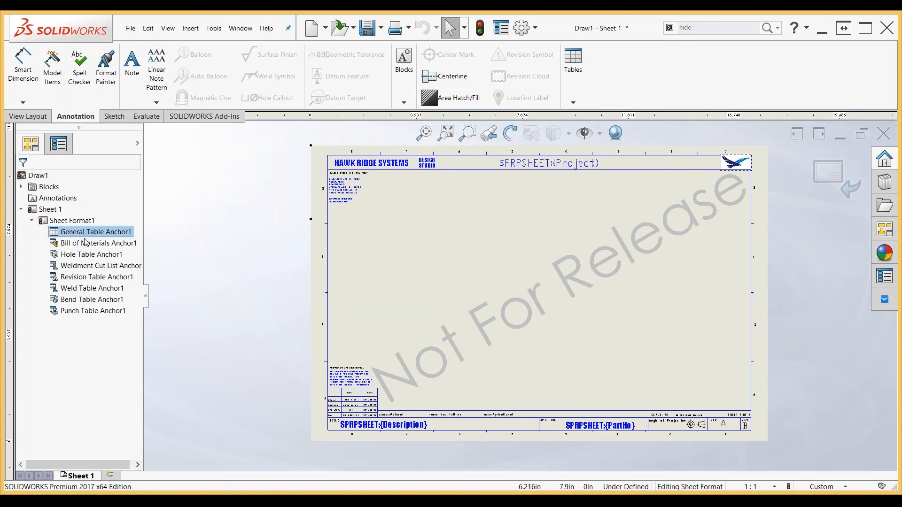
pyautogui.click(86, 243)
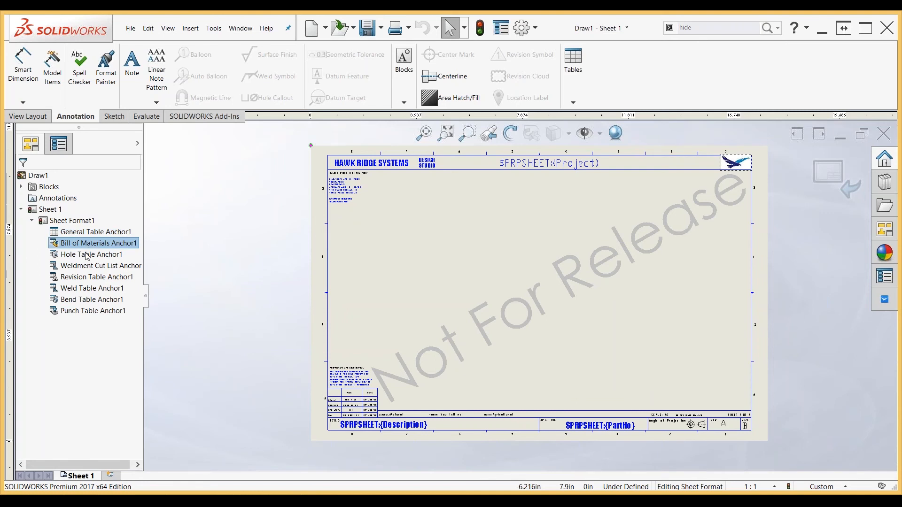
pyautogui.click(87, 255)
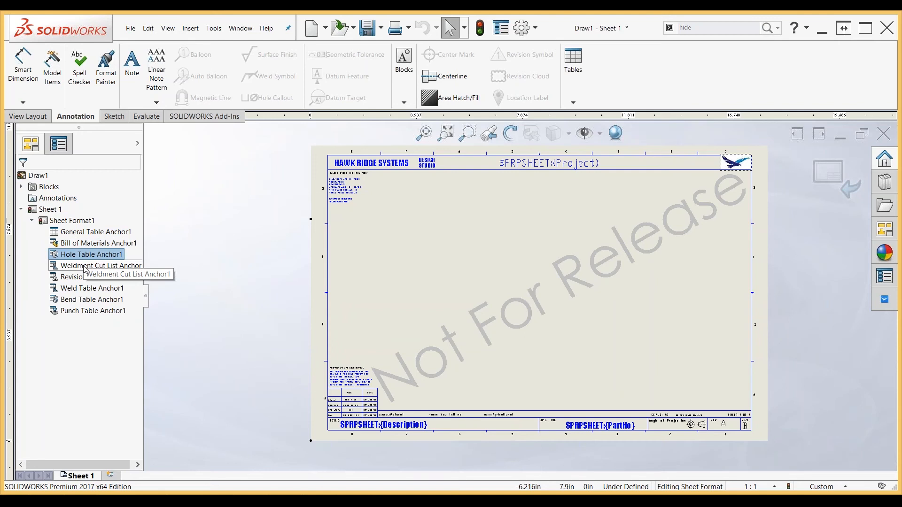
pyautogui.click(85, 267)
pyautogui.click(78, 278)
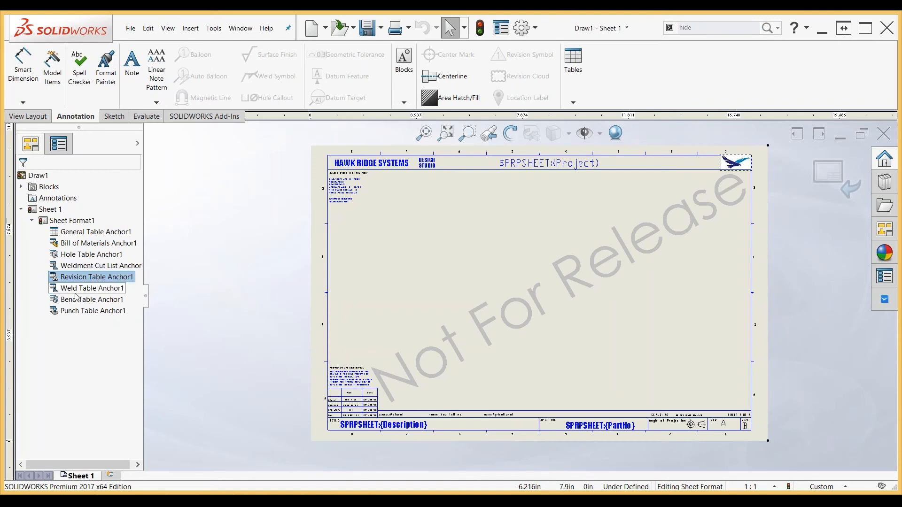
pyautogui.click(78, 288)
pyautogui.click(78, 300)
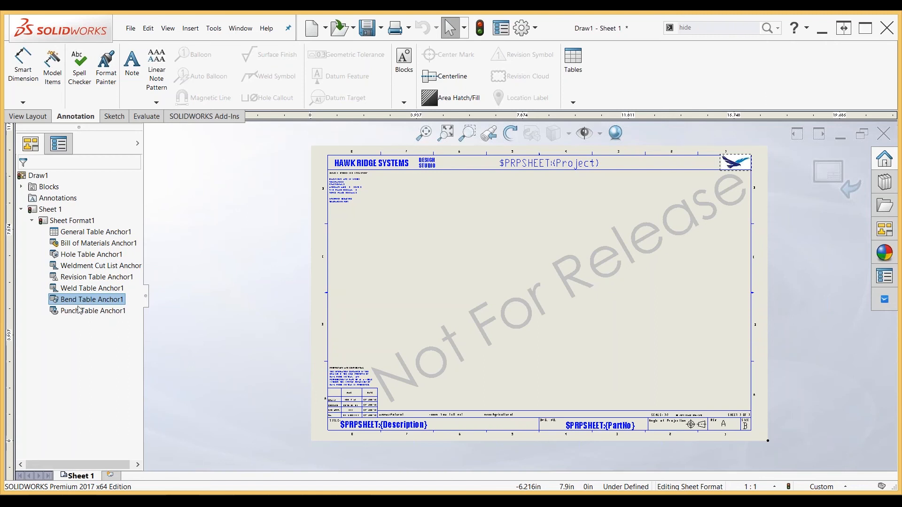
pyautogui.click(79, 312)
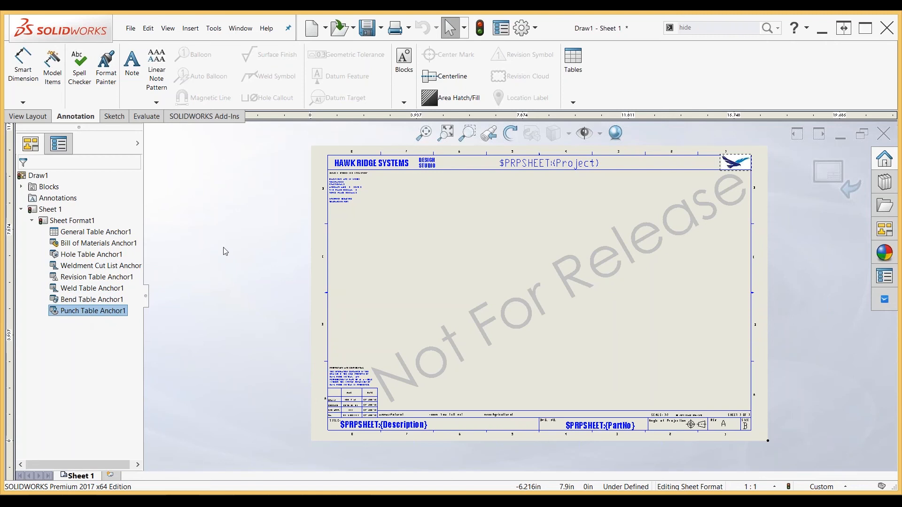
pyautogui.click(238, 247)
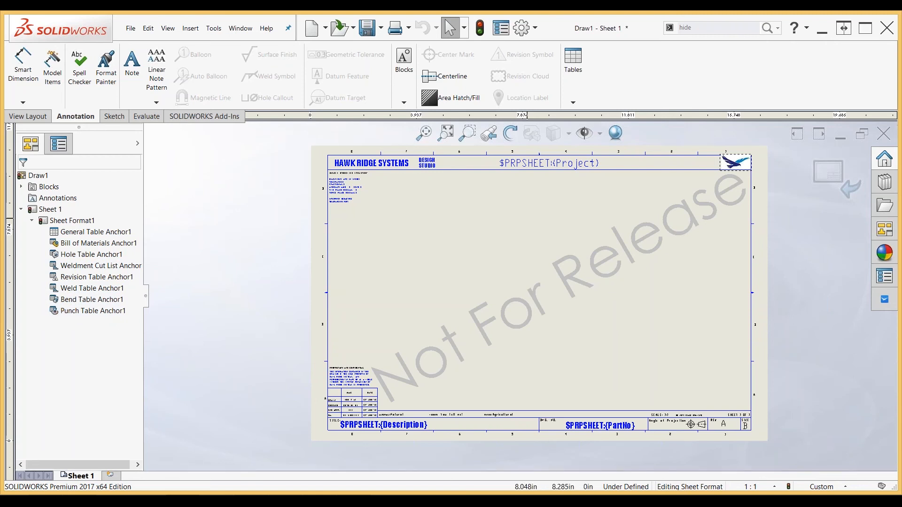
# - Set the border point at the logo's lower-right corner as the Bill of Materials anchor
pyautogui.scroll(-1, 744, 179)
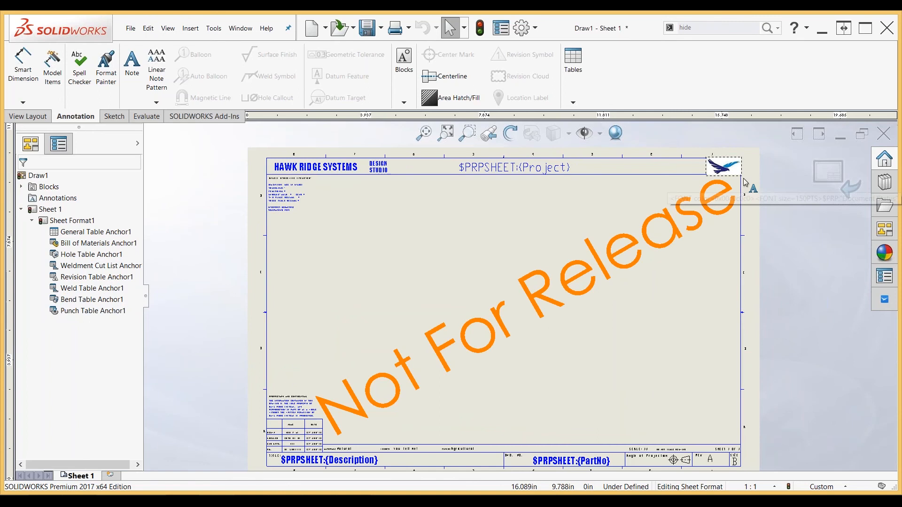
pyautogui.scroll(-5, 744, 181)
pyautogui.rightClick(742, 175)
pyautogui.moveTo(652, 301)
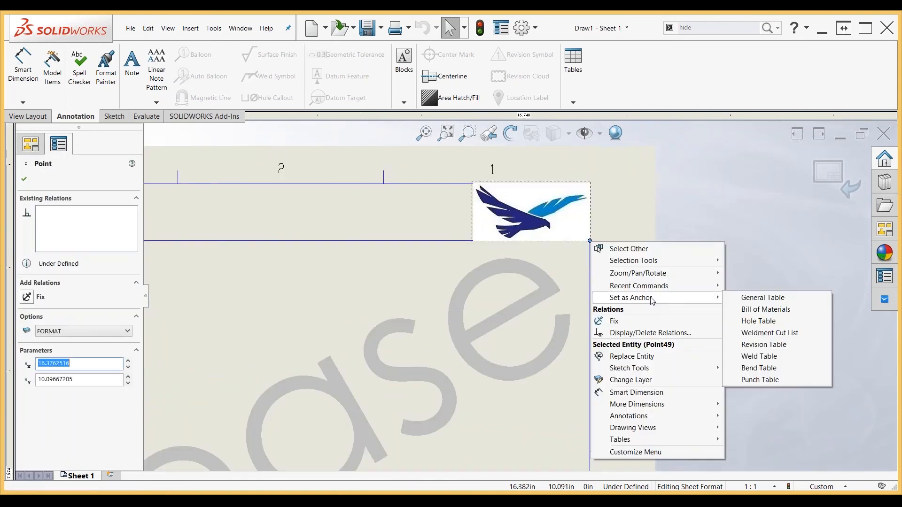
pyautogui.click(761, 312)
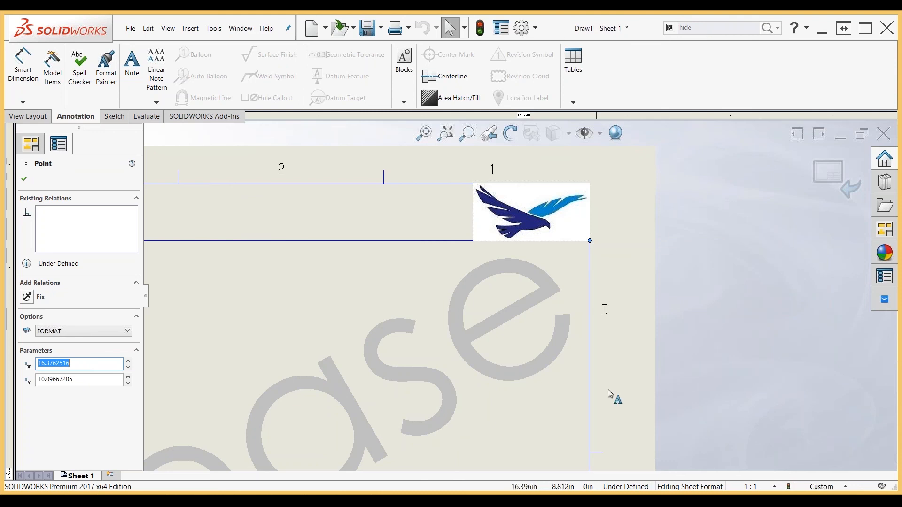
# - Set the point where the title block's upper line meets the right border as the Revision Table anchor
pyautogui.scroll(2, 606, 393)
pyautogui.scroll(4, 605, 393)
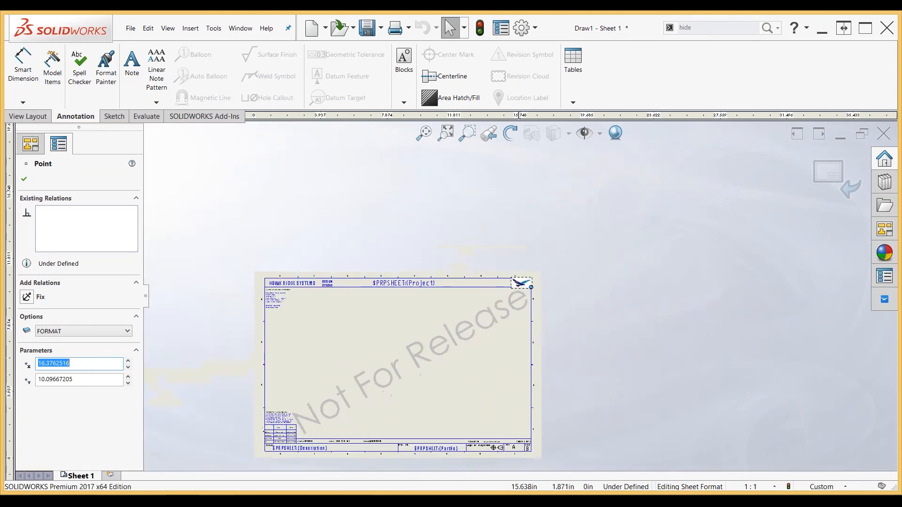
pyautogui.scroll(-5, 523, 436)
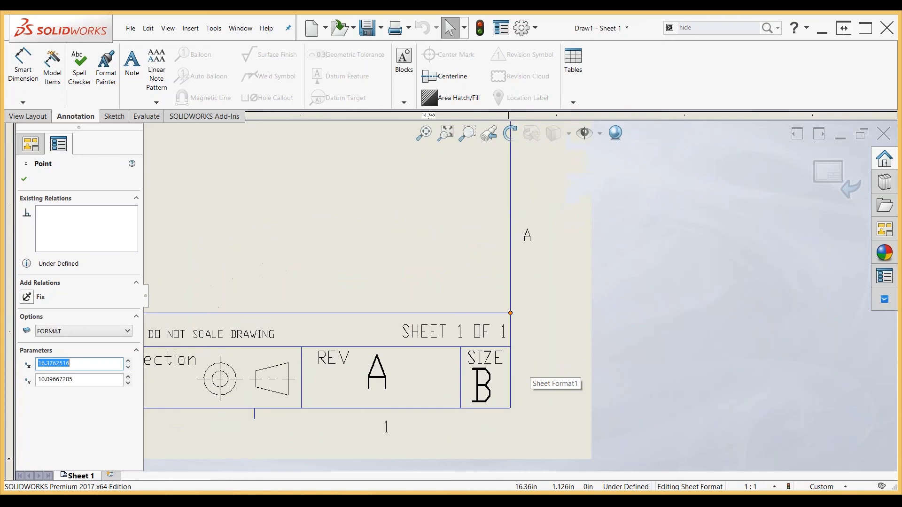
pyautogui.rightClick(511, 317)
pyautogui.click(510, 314)
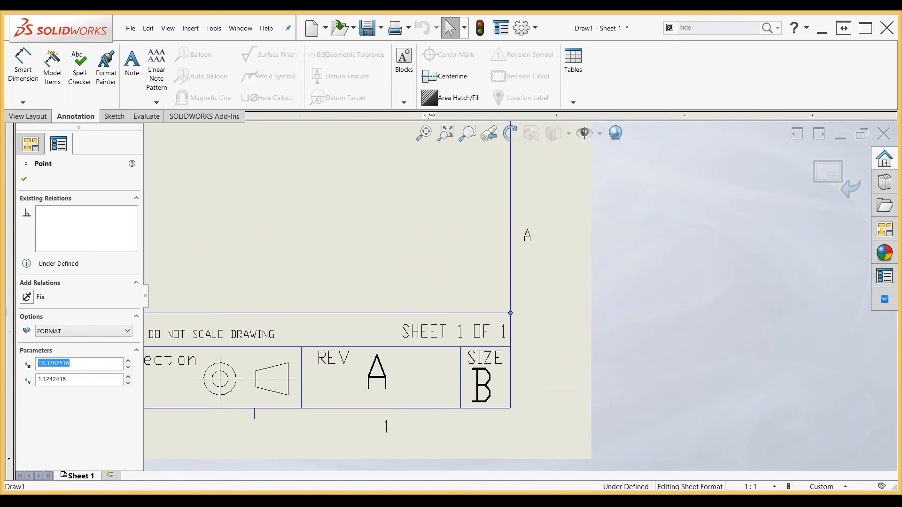
pyautogui.rightClick(510, 313)
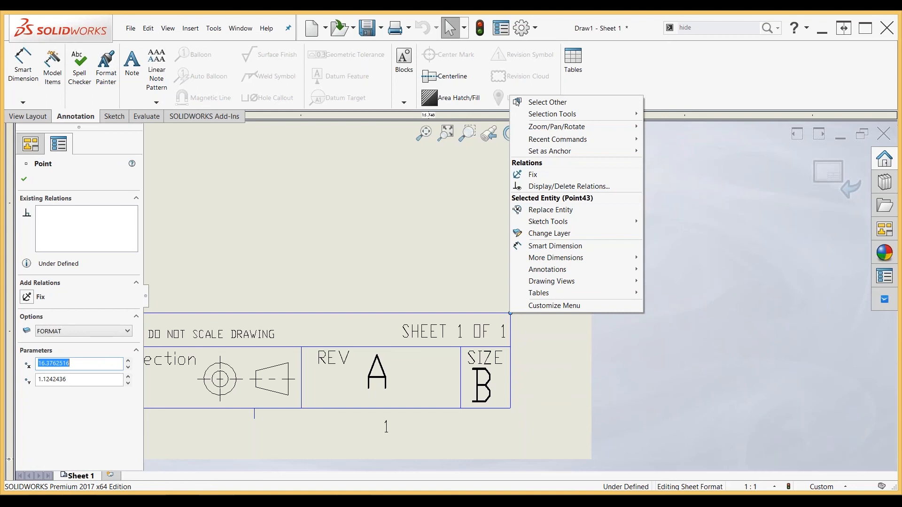
pyautogui.moveTo(580, 151)
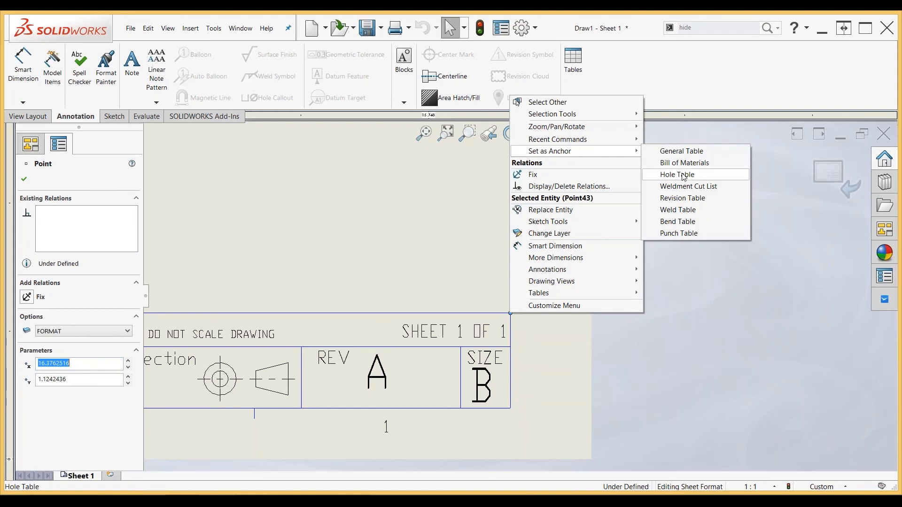
pyautogui.click(689, 197)
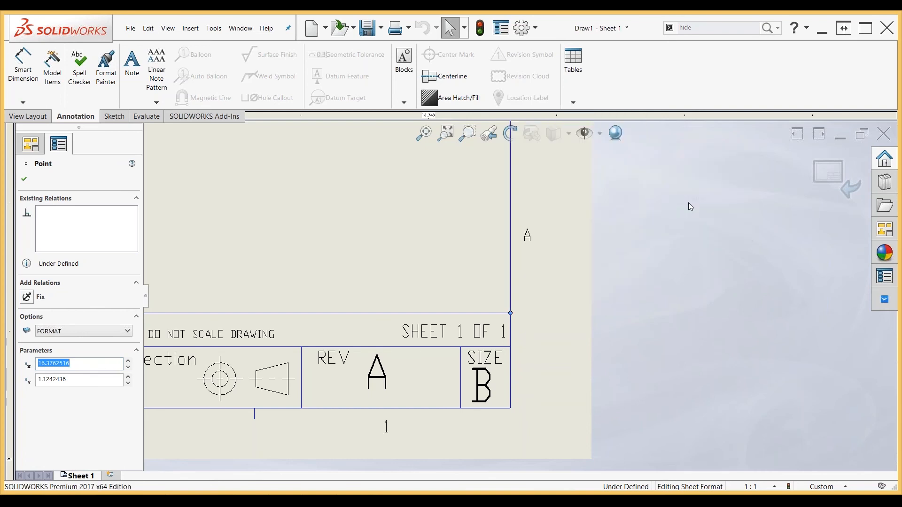
pyautogui.click(673, 314)
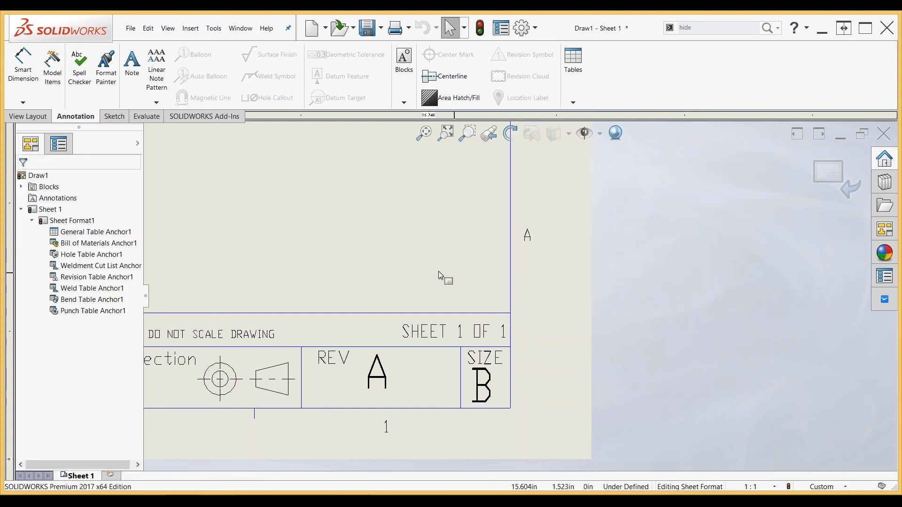
# - Examine the name and date entries in the approval table beside the title block
pyautogui.scroll(3, 439, 271)
pyautogui.scroll(3, 428, 269)
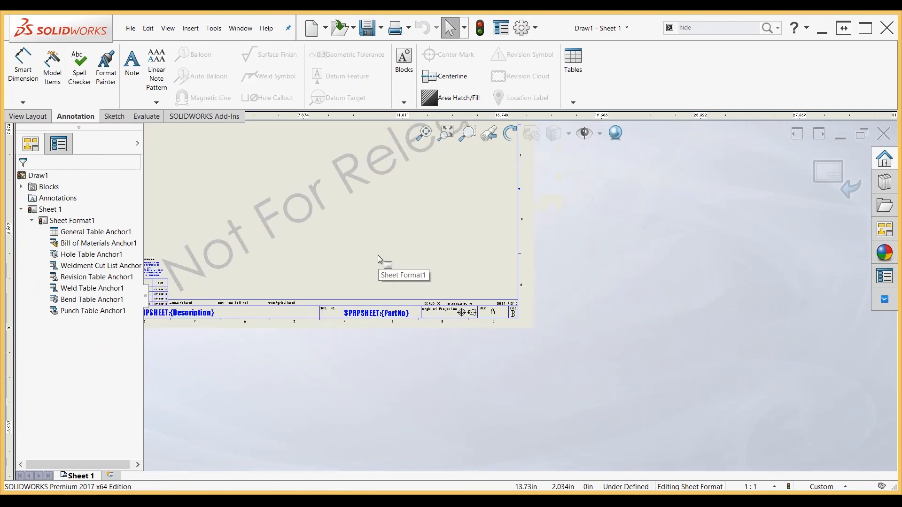
pyautogui.scroll(3, 378, 255)
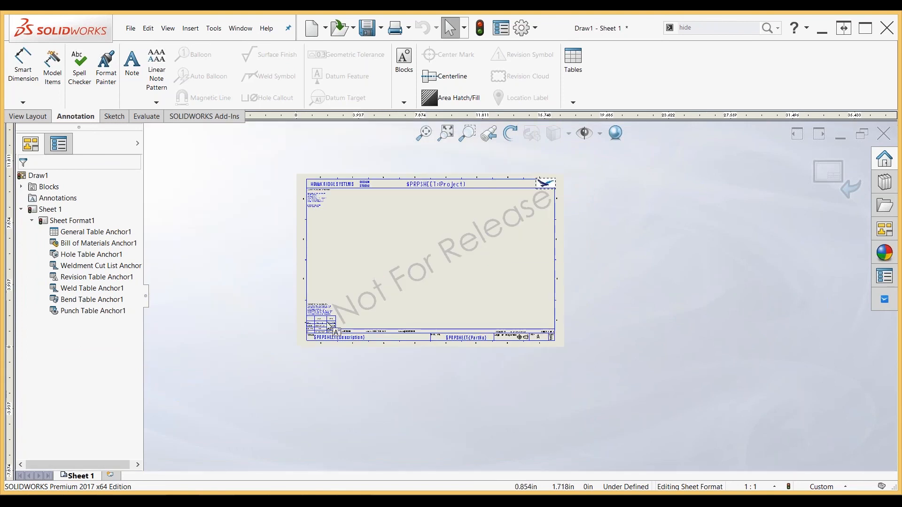
pyautogui.scroll(-1, 299, 328)
pyautogui.scroll(-3, 348, 328)
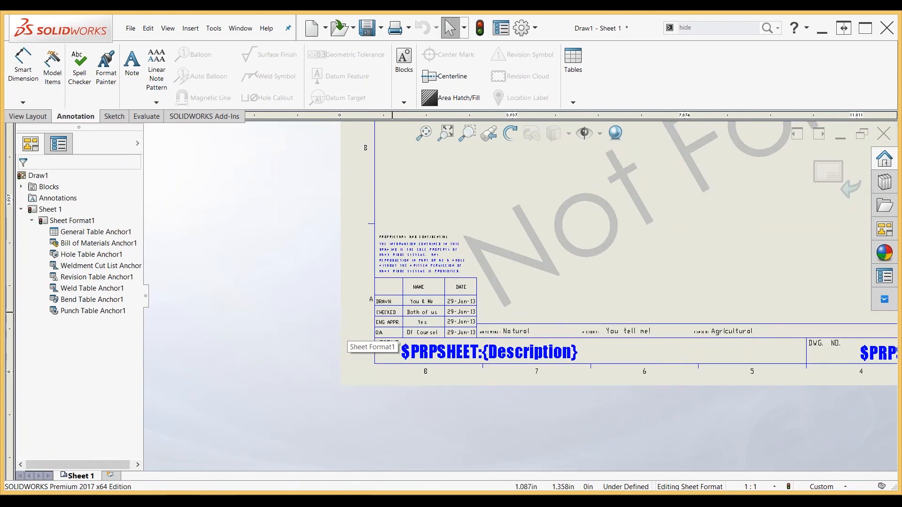
pyautogui.scroll(-3, 350, 337)
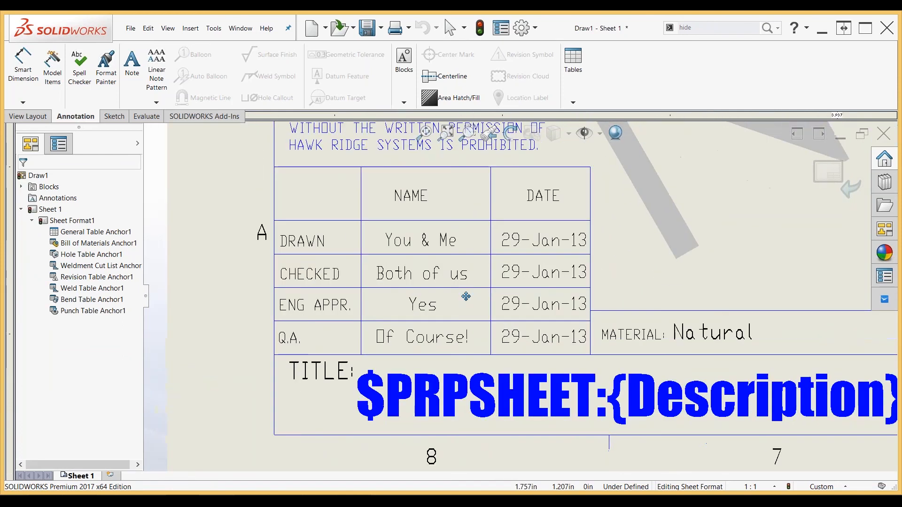
pyautogui.scroll(-1, 470, 294)
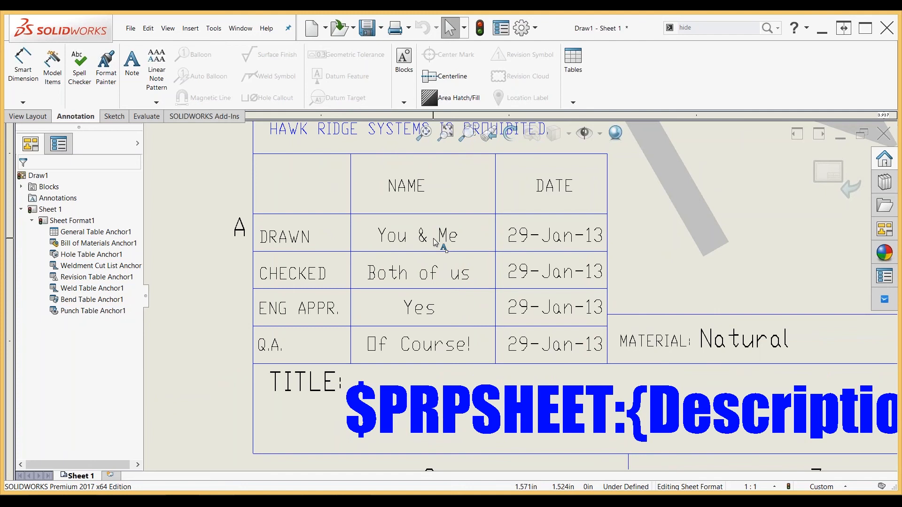
pyautogui.scroll(2, 434, 241)
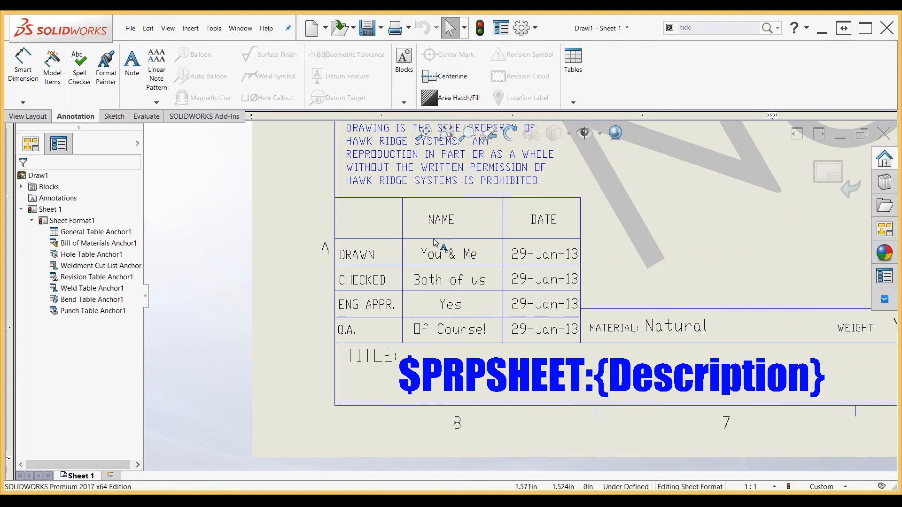
pyautogui.scroll(2, 435, 241)
pyautogui.scroll(2, 752, 260)
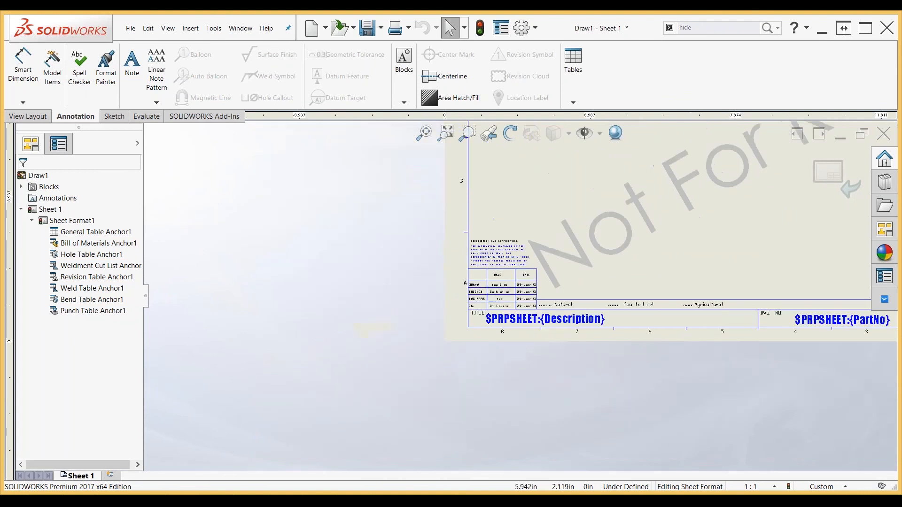
# - Start defining title block fields and fit the title block boundary around the name and date cells of the approval table
pyautogui.rightClick(783, 274)
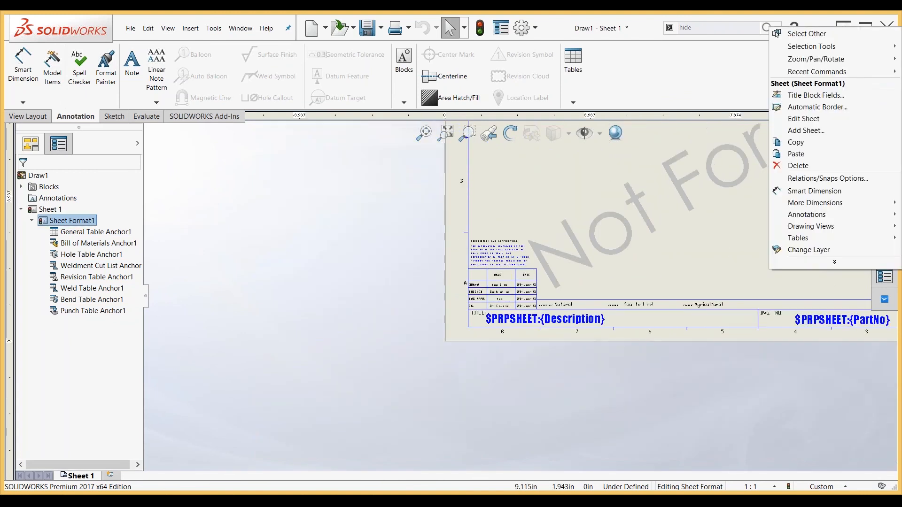
pyautogui.click(827, 100)
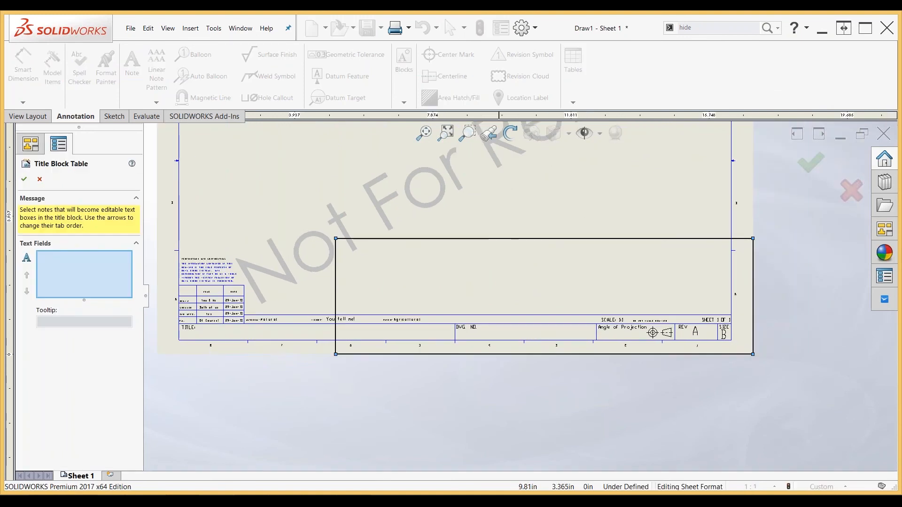
pyautogui.moveTo(465, 245); pyautogui.dragTo(344, 299)
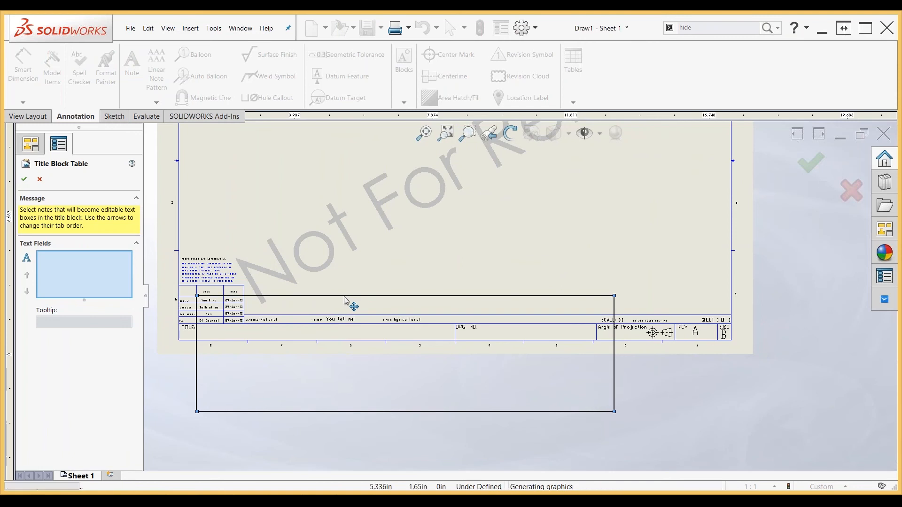
pyautogui.scroll(-1, 241, 332)
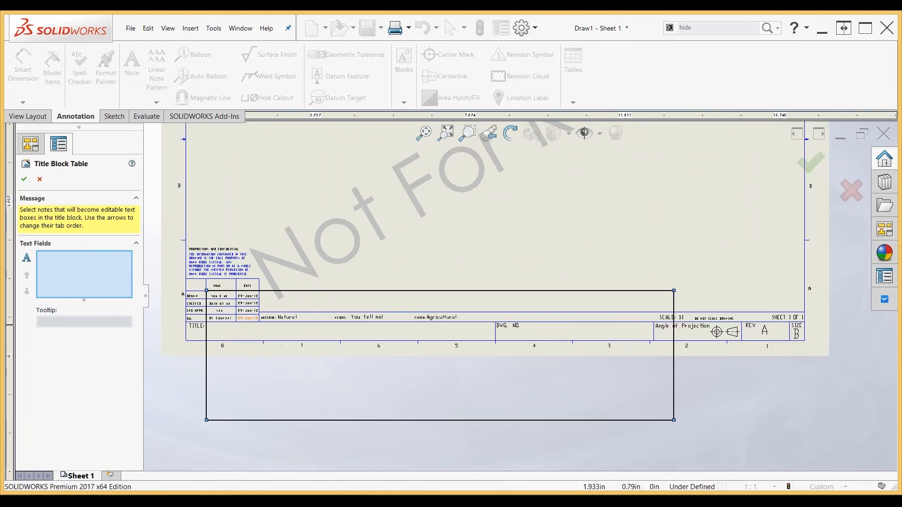
pyautogui.scroll(-1, 241, 331)
pyautogui.scroll(-1, 241, 331)
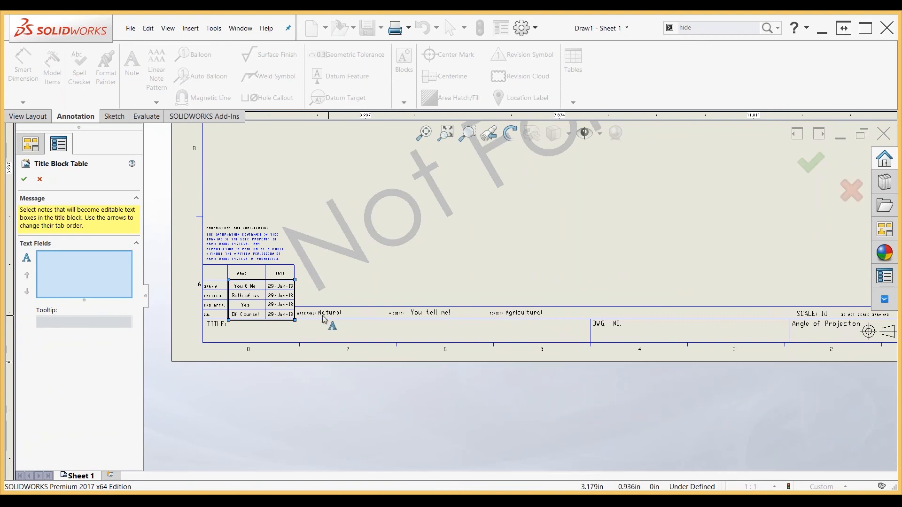
pyautogui.scroll(-1, 264, 295)
pyautogui.scroll(-5, 265, 295)
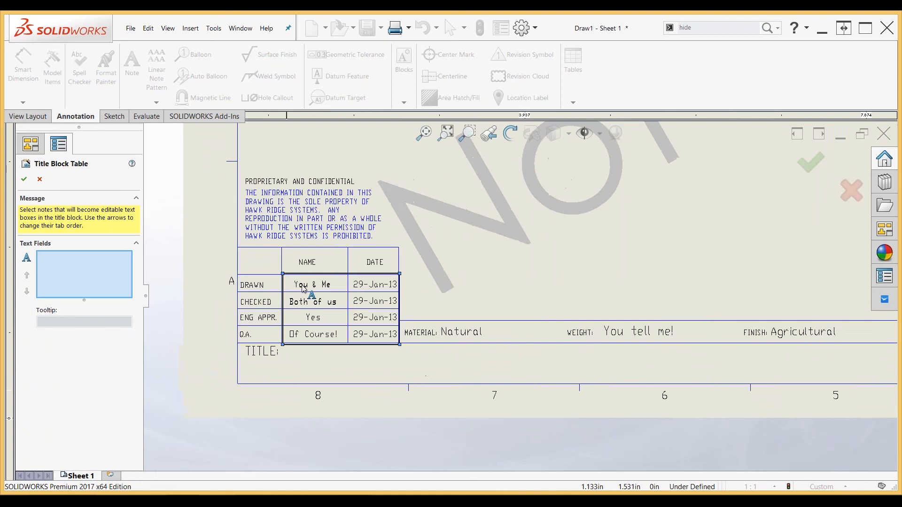
# - Make the name and date notes in the Drawn, Checked, Eng Appr. and Q.A. rows editable title block fields, ordered row by row
pyautogui.click(405, 290)
pyautogui.click(543, 290)
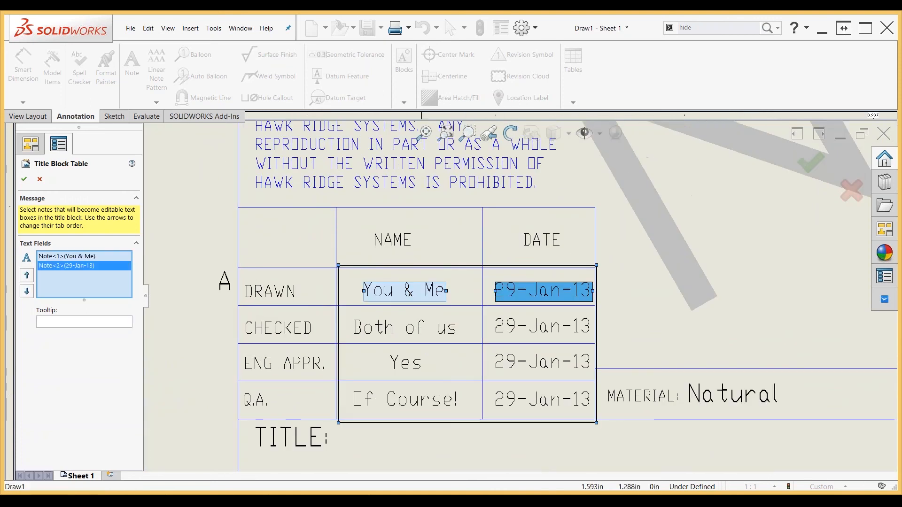
pyautogui.click(420, 331)
pyautogui.click(500, 329)
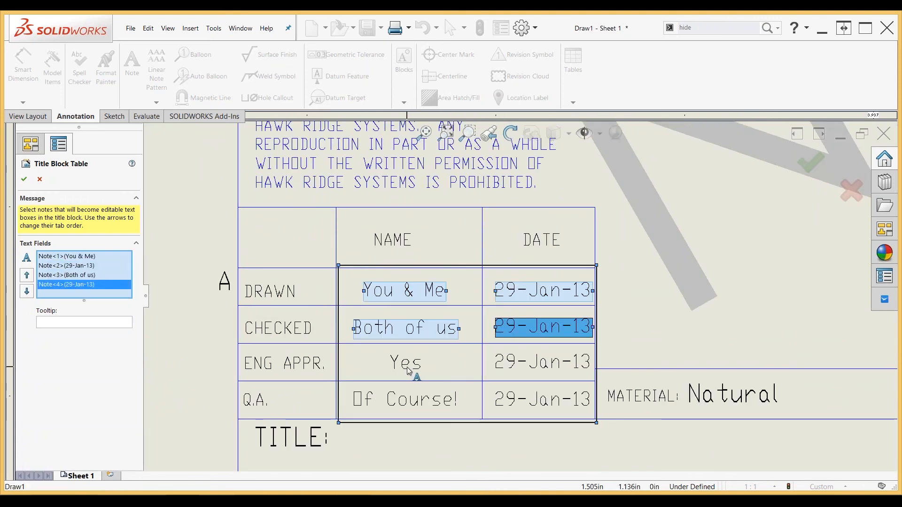
pyautogui.click(406, 365)
pyautogui.click(531, 369)
pyautogui.click(407, 399)
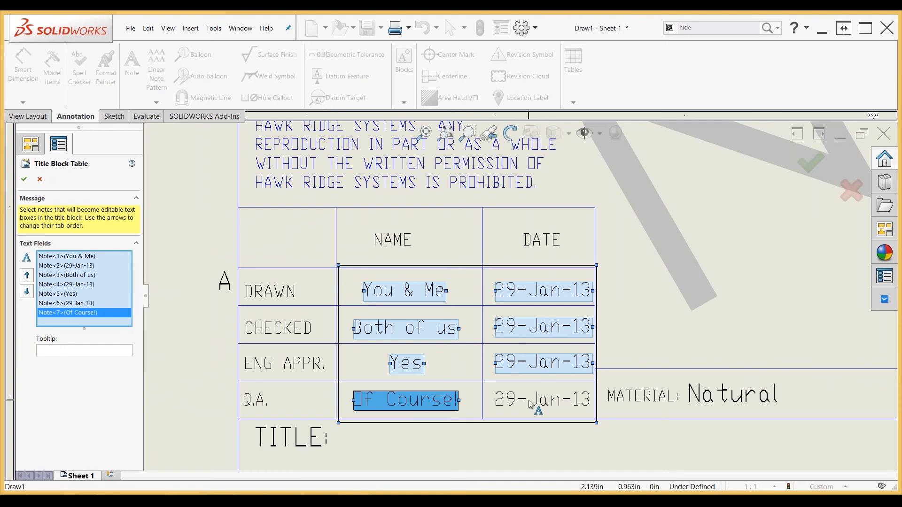
pyautogui.click(535, 401)
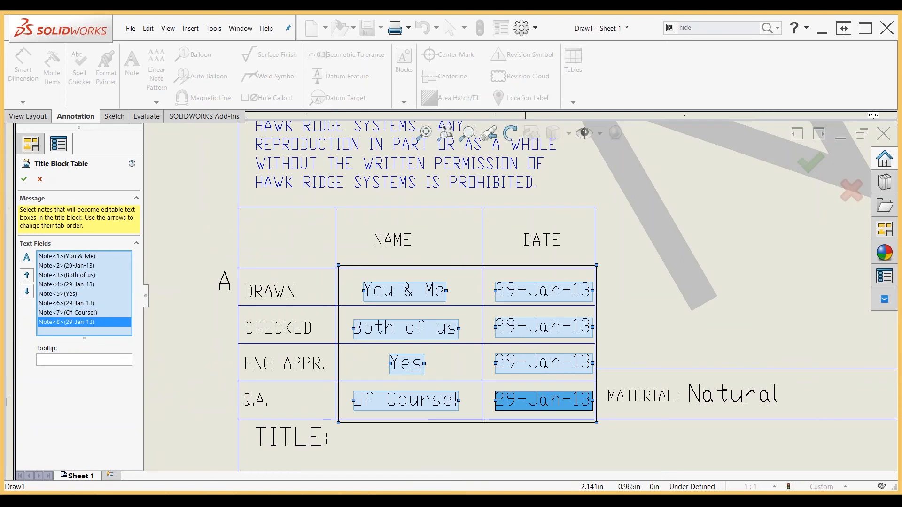
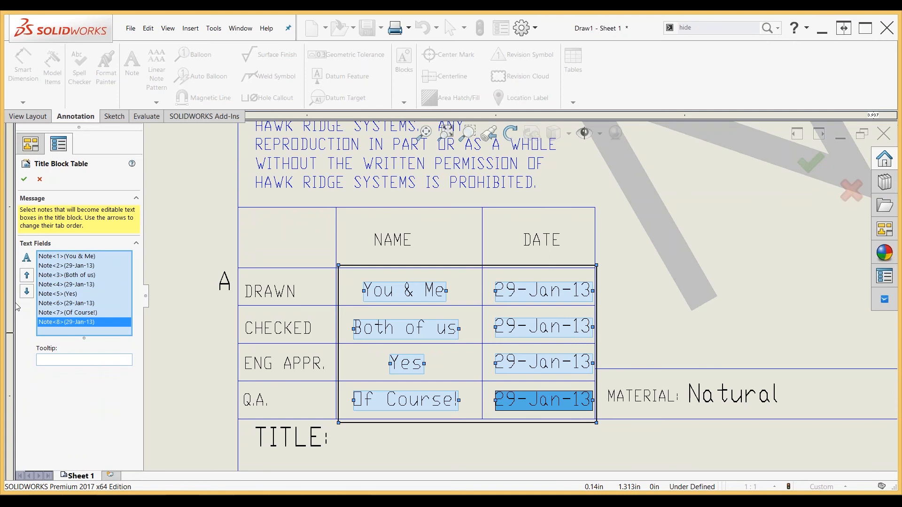
pyautogui.click(24, 179)
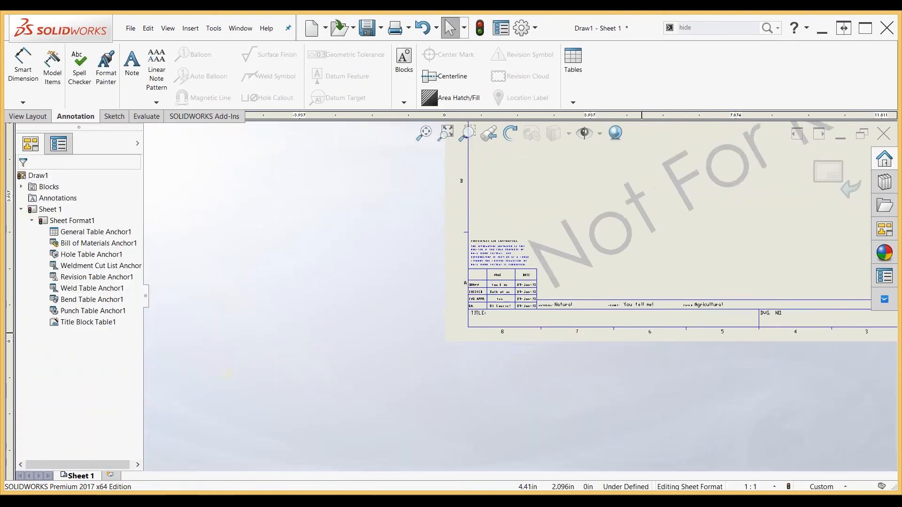
# - Return from sheet format editing to the sheet and open the approval table's title block fields for data entry
pyautogui.click(829, 173)
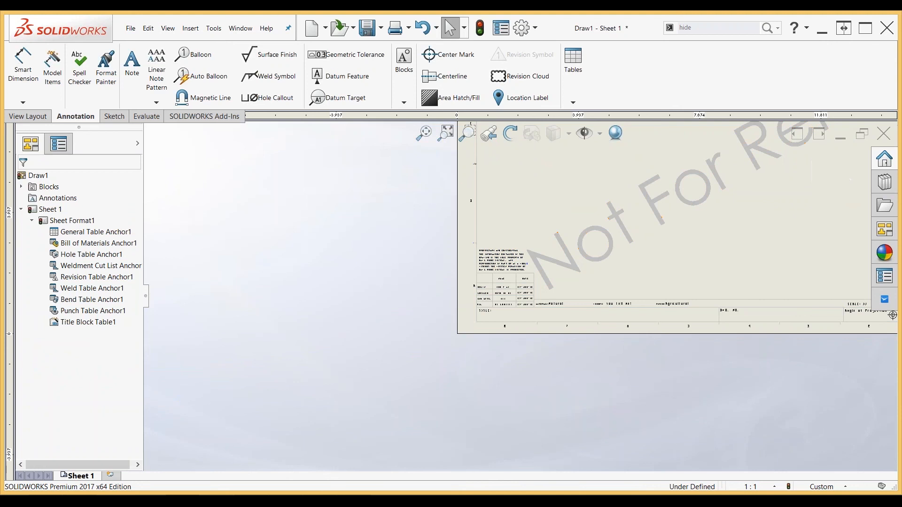
pyautogui.scroll(3, 737, 267)
pyautogui.scroll(1, 712, 261)
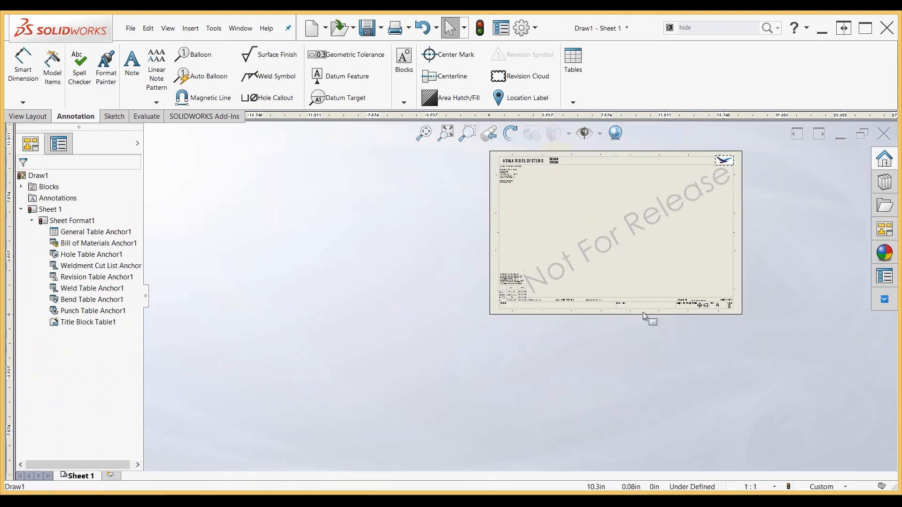
pyautogui.scroll(3, 622, 230)
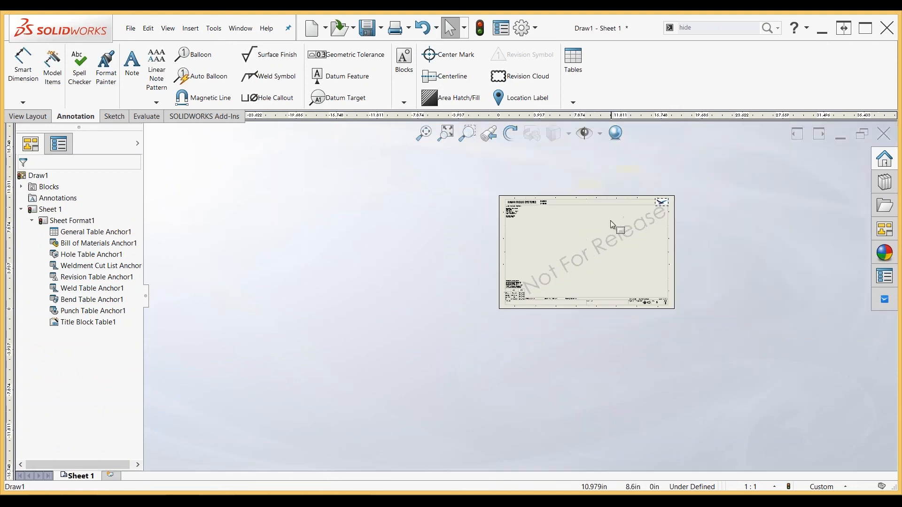
pyautogui.scroll(-3, 556, 291)
pyautogui.scroll(-1, 476, 334)
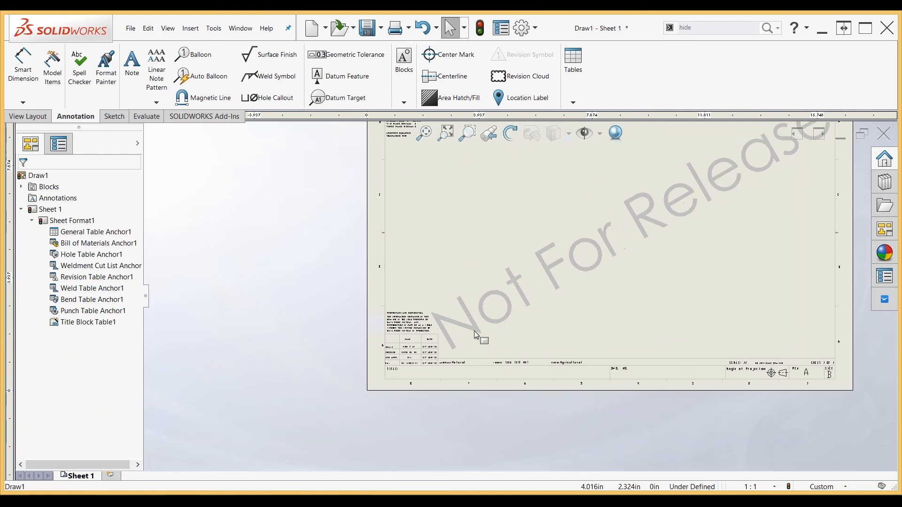
pyautogui.scroll(-5, 463, 346)
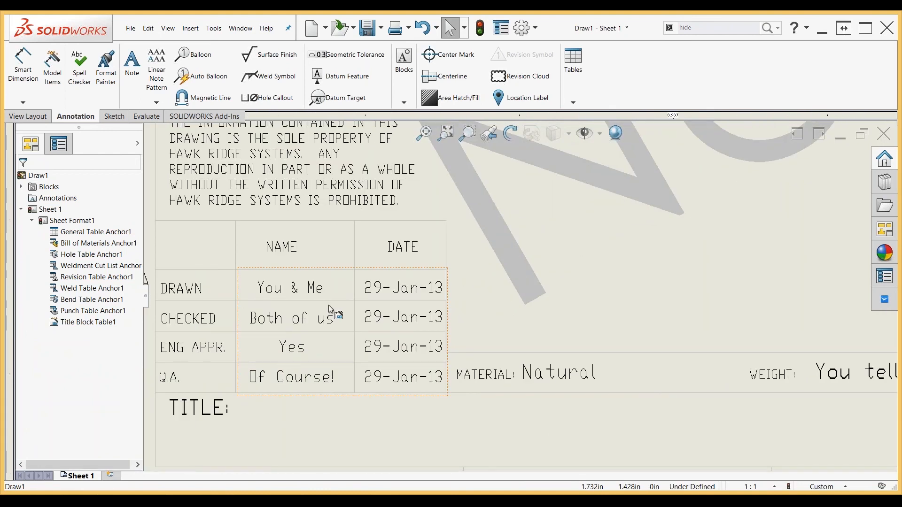
pyautogui.doubleClick(328, 305)
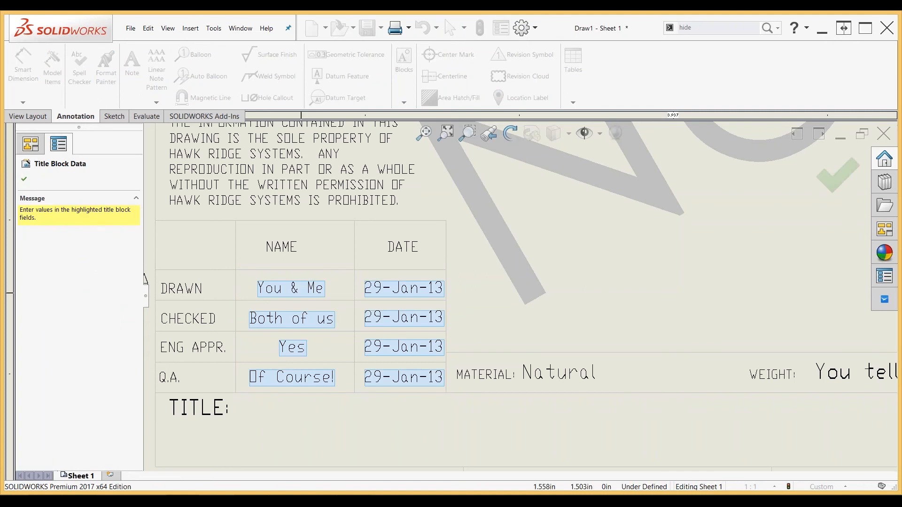
# - Enter the drafter's first name and the date "Today" in the Drawn row
pyautogui.click(301, 294)
pyautogui.write('Dayne')
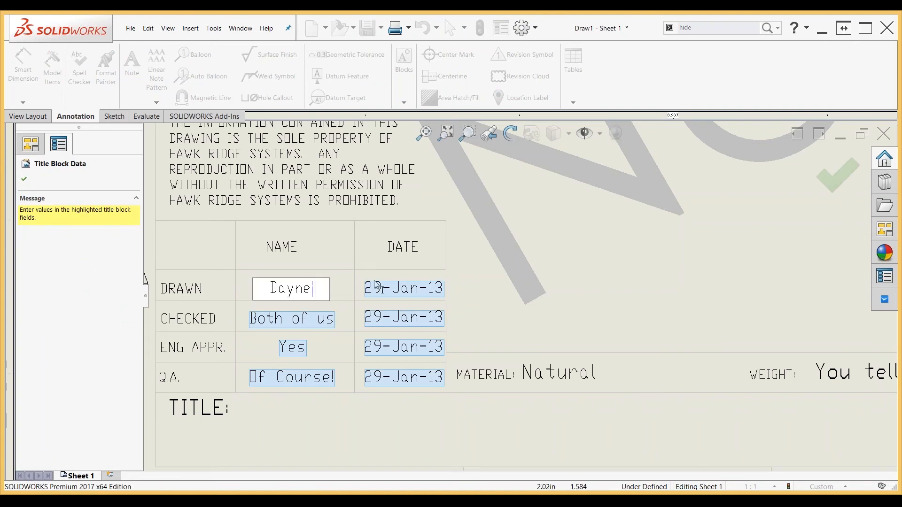
pyautogui.click(374, 282)
pyautogui.write('Today')
pyautogui.press('Tab')
pyautogui.press('Tab')
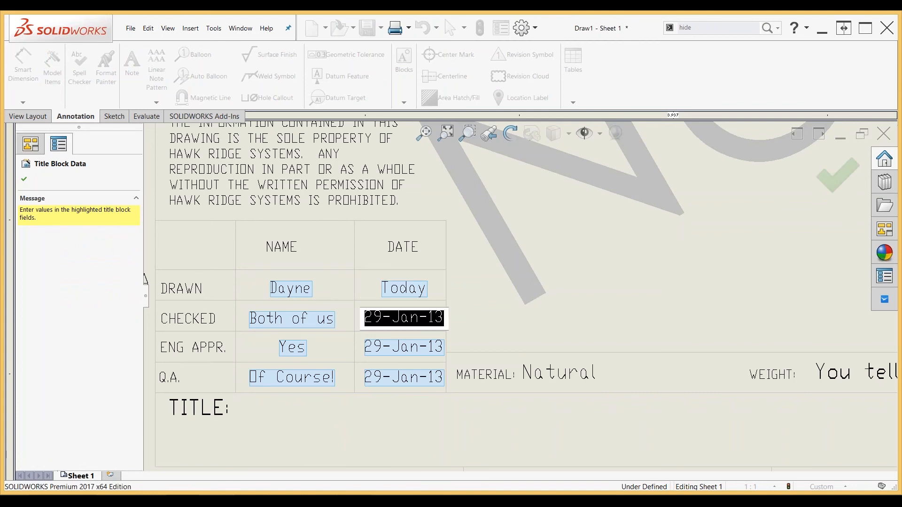
# - Cycle forward and backward through the title block fields to check their order, and accept the title block data
pyautogui.press('Tab')
pyautogui.press('Tab')
pyautogui.press('Tab')
pyautogui.press('Tab')
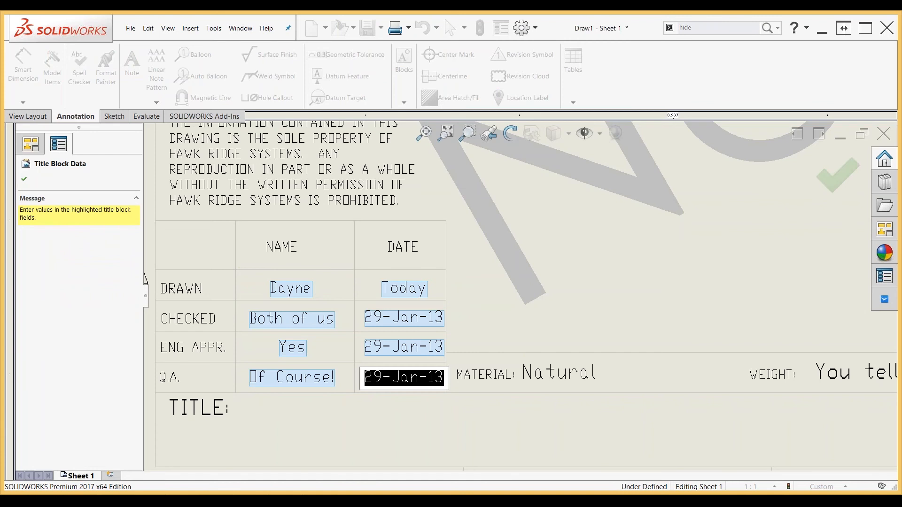
pyautogui.hotkey('shift', 'Tab')
pyautogui.hotkey('shift', 'Tab')
pyautogui.hotkey('shift', 'Tab')
pyautogui.hotkey('shift', 'Tab')
pyautogui.hotkey('shift', 'Tab')
pyautogui.hotkey('shift', 'Tab')
pyautogui.hotkey('shift', 'Tab')
pyautogui.hotkey('shift', 'Tab')
pyautogui.hotkey('shift', 'Tab')
pyautogui.hotkey('shift', 'Tab')
pyautogui.hotkey('shift', 'Tab')
pyautogui.hotkey('shift', 'Tab')
pyautogui.hotkey('shift', 'Tab')
pyautogui.hotkey('shift', 'Tab')
pyautogui.hotkey('shift', 'Tab')
pyautogui.hotkey('shift', 'Tab')
pyautogui.hotkey('shift', 'Tab')
pyautogui.hotkey('shift', 'Tab')
pyautogui.hotkey('shift', 'Tab')
pyautogui.hotkey('shift', 'Tab')
pyautogui.hotkey('shift', 'Tab')
pyautogui.hotkey('shift', 'Tab')
pyautogui.hotkey('shift', 'Tab')
pyautogui.hotkey('shift', 'Tab')
pyautogui.hotkey('shift', 'Tab')
pyautogui.hotkey('shift', 'Tab')
pyautogui.hotkey('shift', 'Tab')
pyautogui.hotkey('shift', 'Tab')
pyautogui.hotkey('shift', 'Tab')
pyautogui.hotkey('shift', 'Tab')
pyautogui.hotkey('shift', 'Tab')
pyautogui.hotkey('shift', 'Tab')
pyautogui.hotkey('shift', 'Tab')
pyautogui.hotkey('shift', 'Tab')
pyautogui.hotkey('shift', 'Tab')
pyautogui.hotkey('shift', 'Tab')
pyautogui.hotkey('shift', 'Tab')
pyautogui.hotkey('shift', 'Tab')
pyautogui.hotkey('shift', 'Tab')
pyautogui.hotkey('shift', 'Tab')
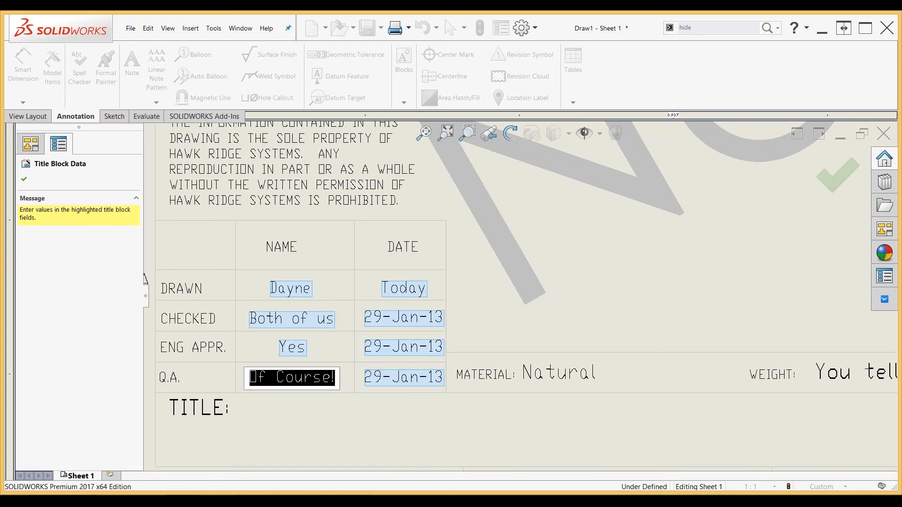
pyautogui.press('Tab')
pyautogui.press('Tab')
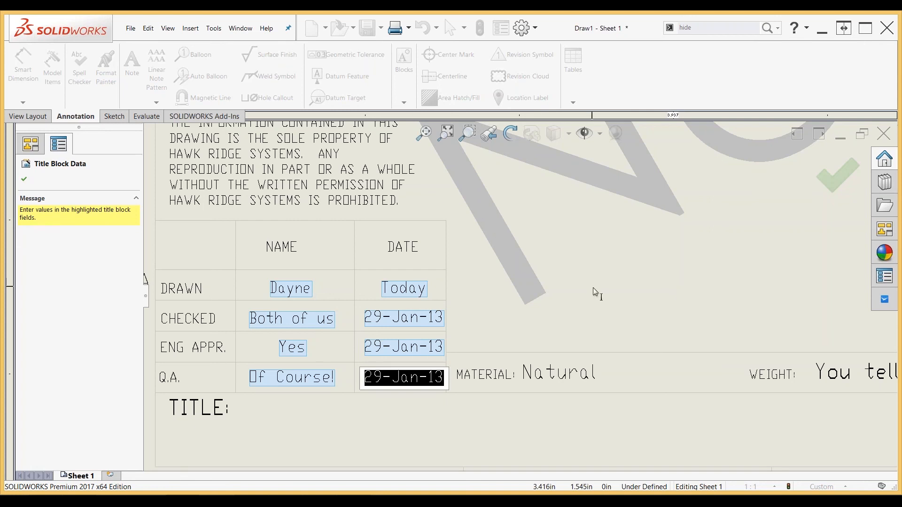
pyautogui.click(831, 179)
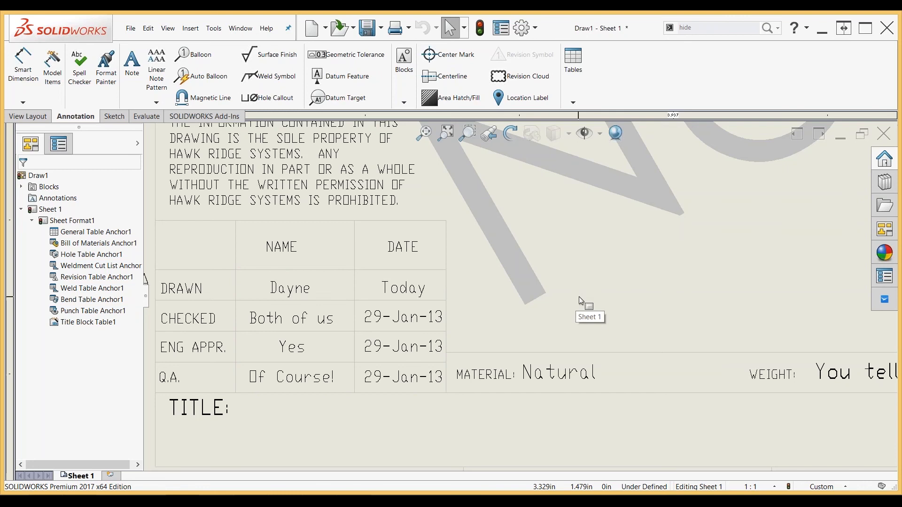
# - Examine the filled-in approval table and the material and weight notes beside it
pyautogui.scroll(1, 579, 297)
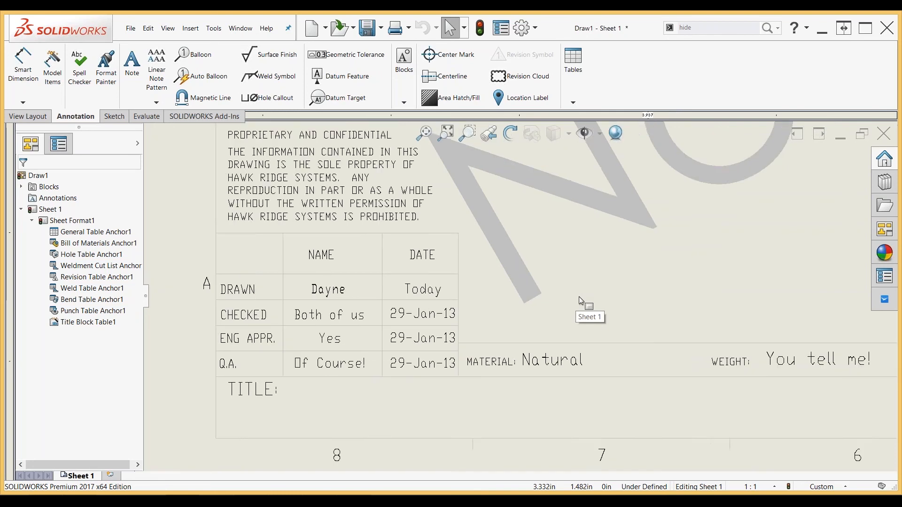
pyautogui.scroll(1, 579, 297)
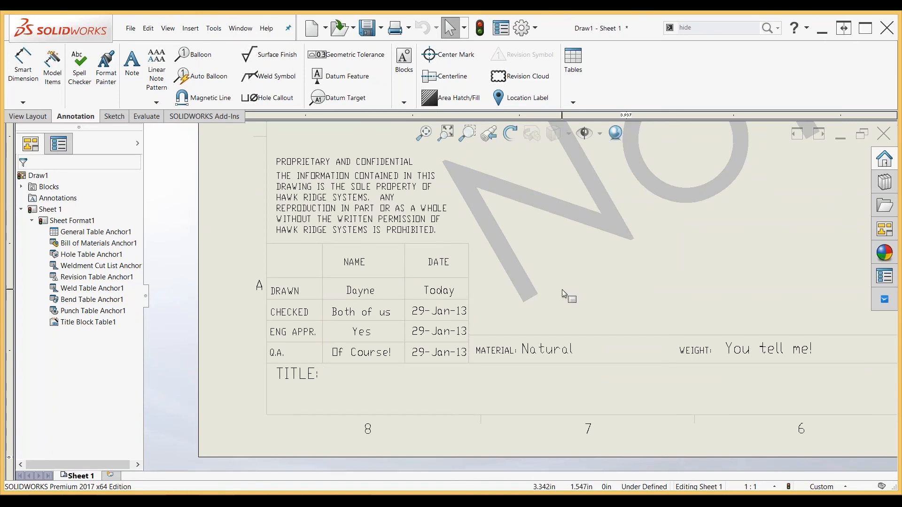
pyautogui.scroll(1, 520, 290)
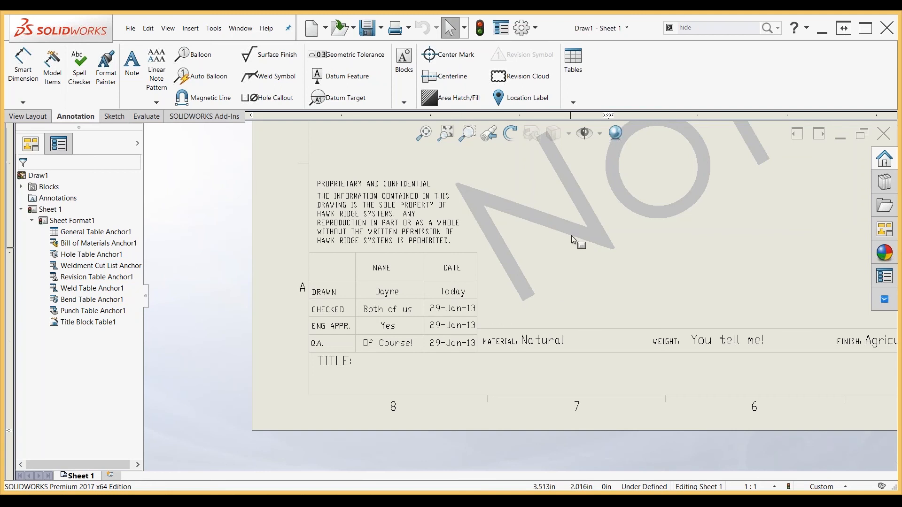
pyautogui.scroll(3, 712, 273)
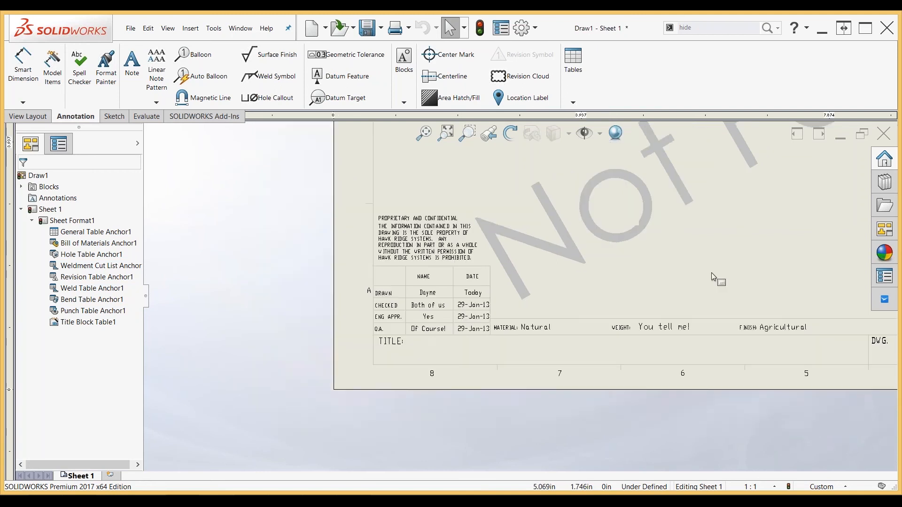
pyautogui.scroll(-4, 723, 267)
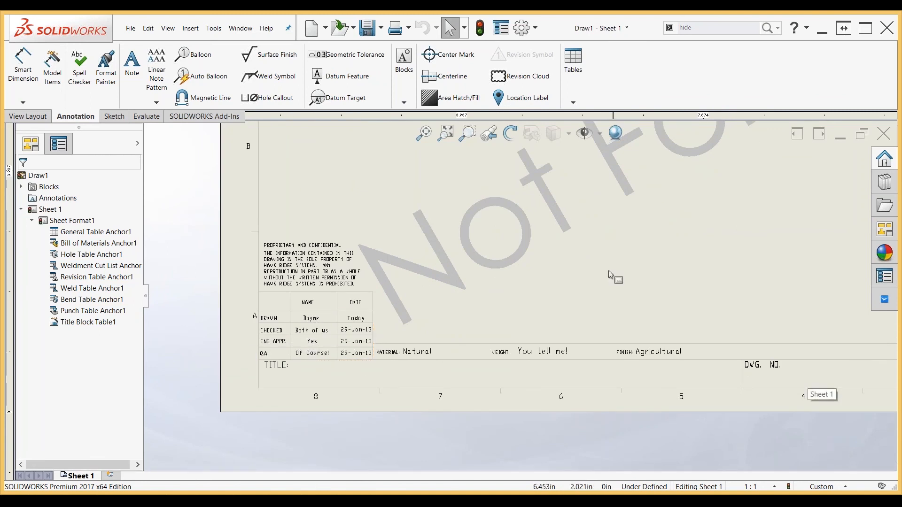
pyautogui.click(419, 350)
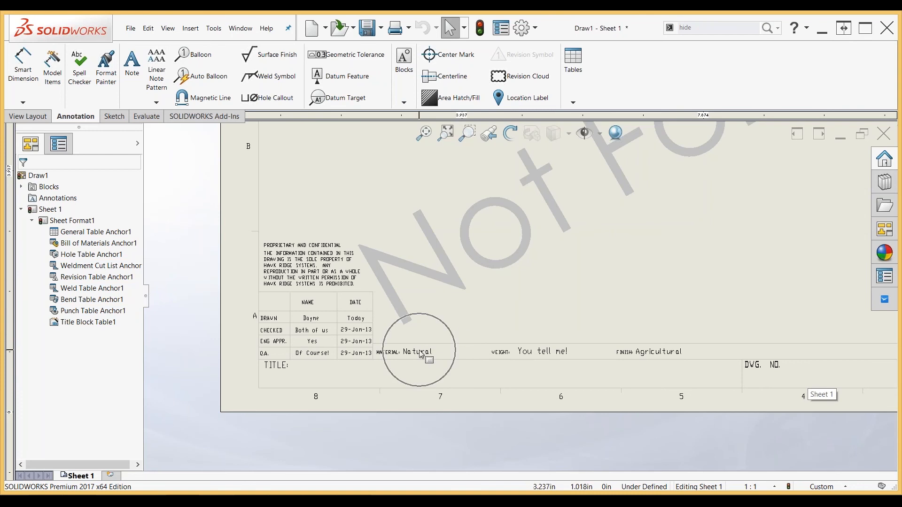
pyautogui.click(544, 353)
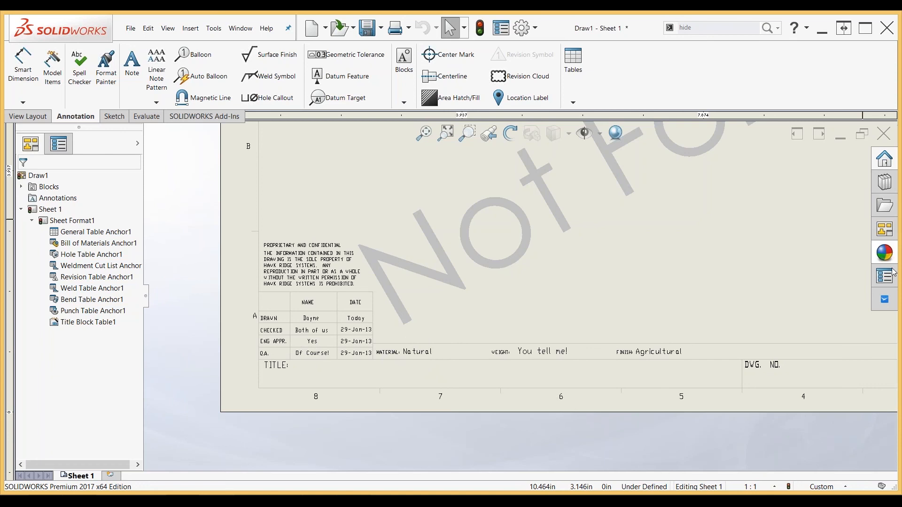
# - Show the drawing's Custom Properties form and pin it open beside the sheet
pyautogui.click(809, 253)
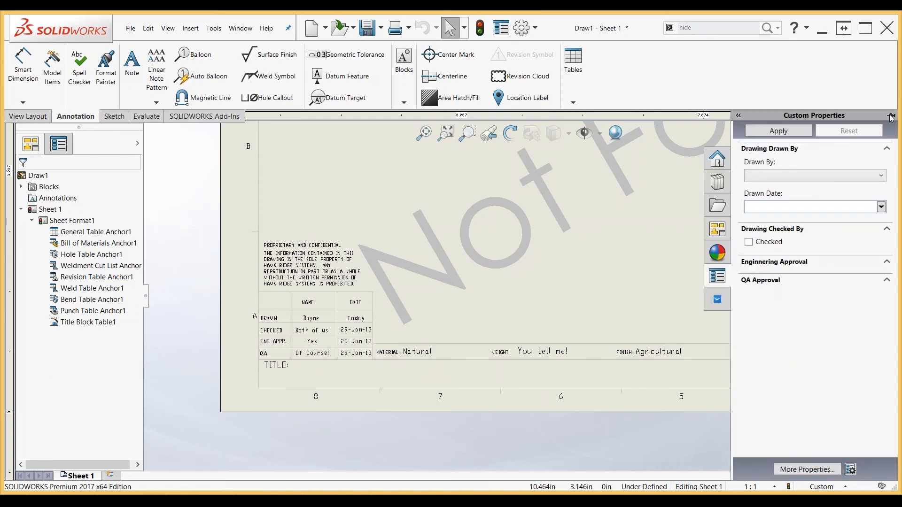
pyautogui.click(891, 116)
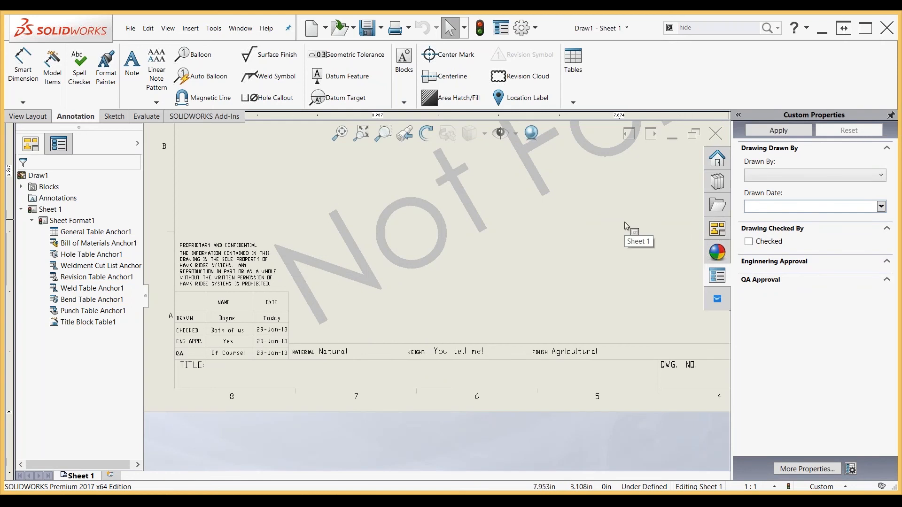
# - View the whole drawing sheet and review the custom entries in its file properties
pyautogui.scroll(2, 613, 223)
pyautogui.scroll(6, 616, 185)
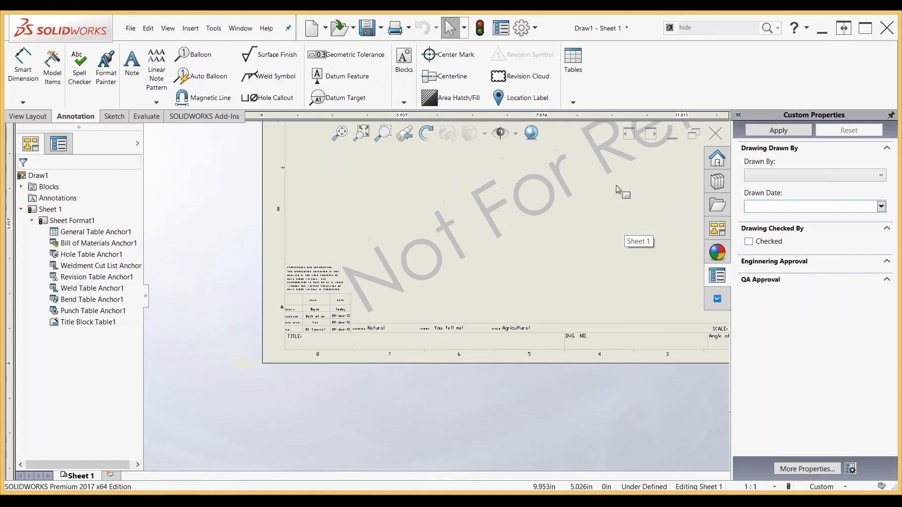
pyautogui.scroll(-2, 587, 181)
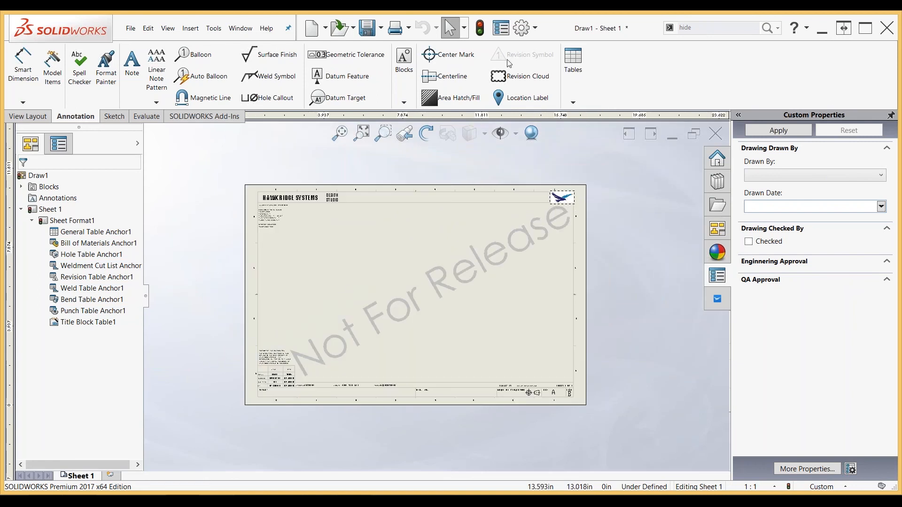
pyautogui.click(501, 28)
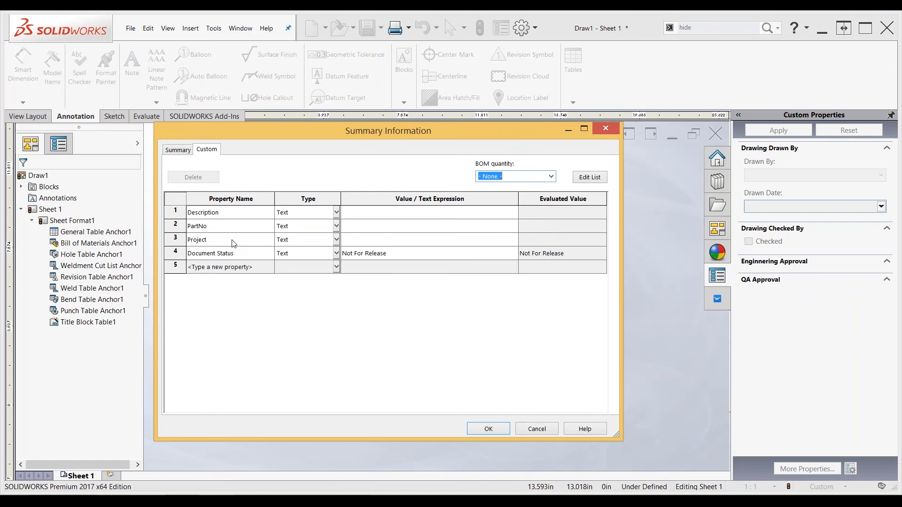
pyautogui.click(597, 131)
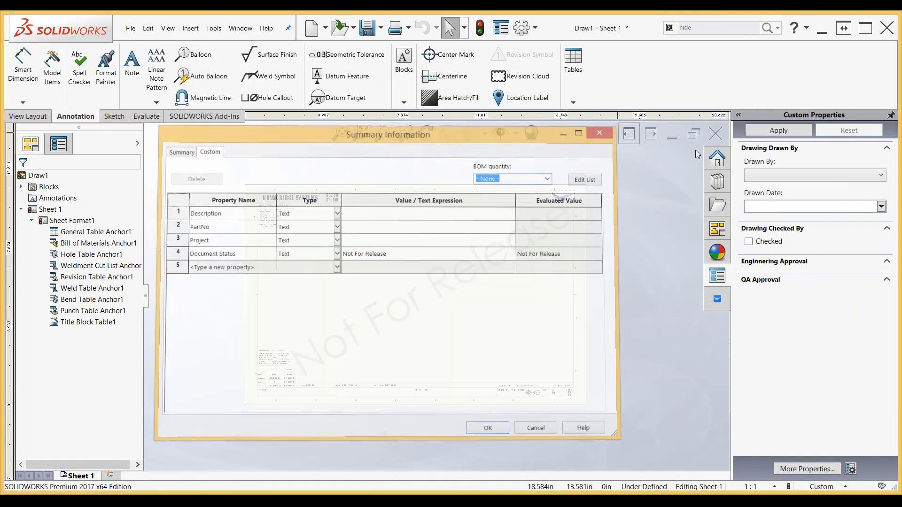
# - Set Drawn By to the first listed person and Drawn Date to 5/24/2017, apply, and check the file properties
pyautogui.click(817, 175)
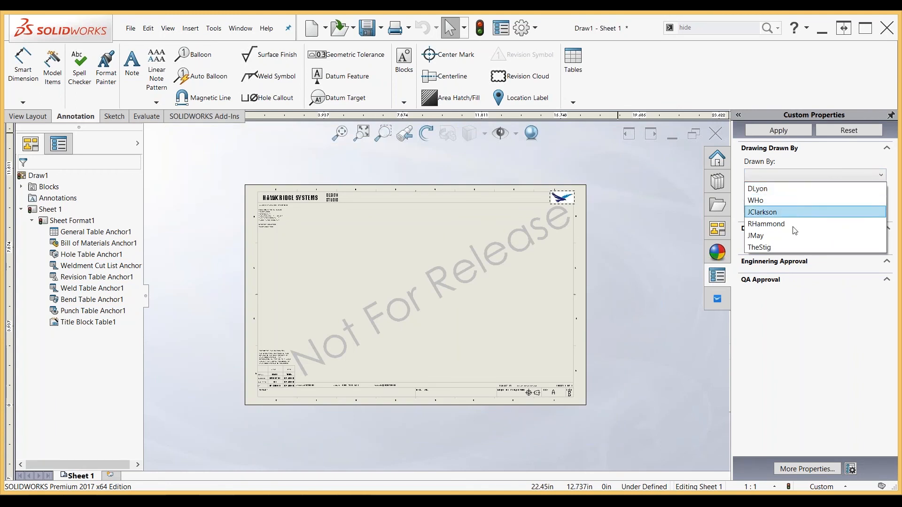
pyautogui.click(784, 188)
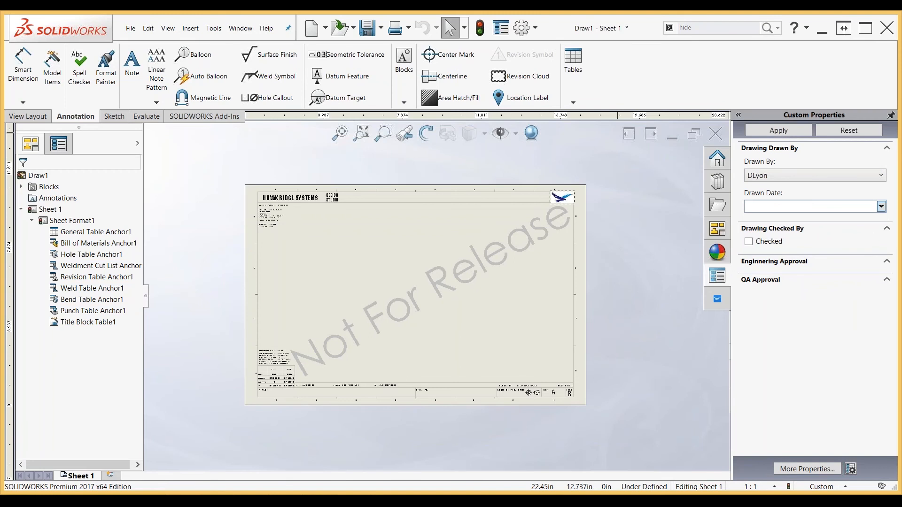
pyautogui.click(882, 207)
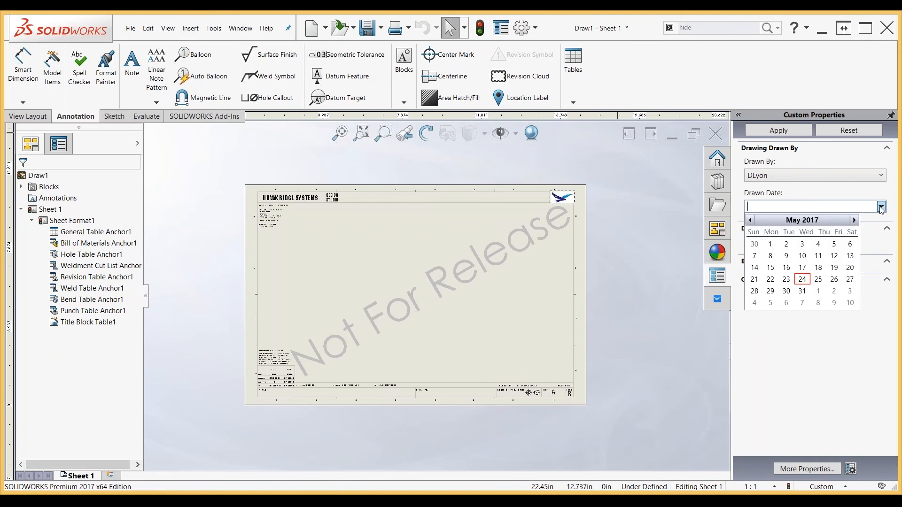
pyautogui.click(802, 279)
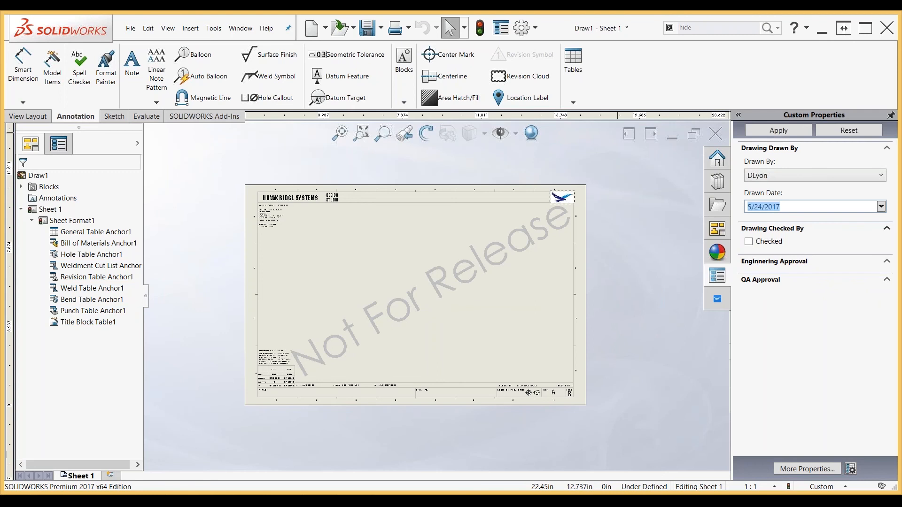
pyautogui.click(776, 131)
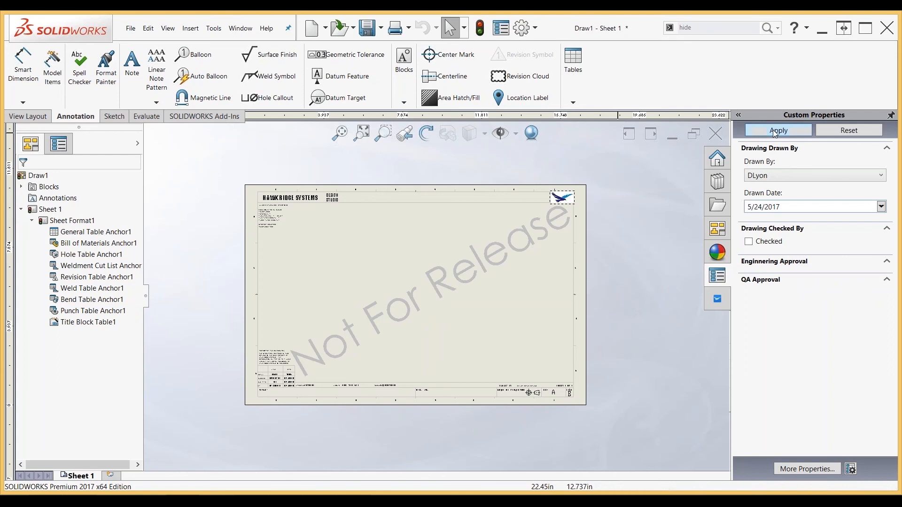
pyautogui.click(502, 29)
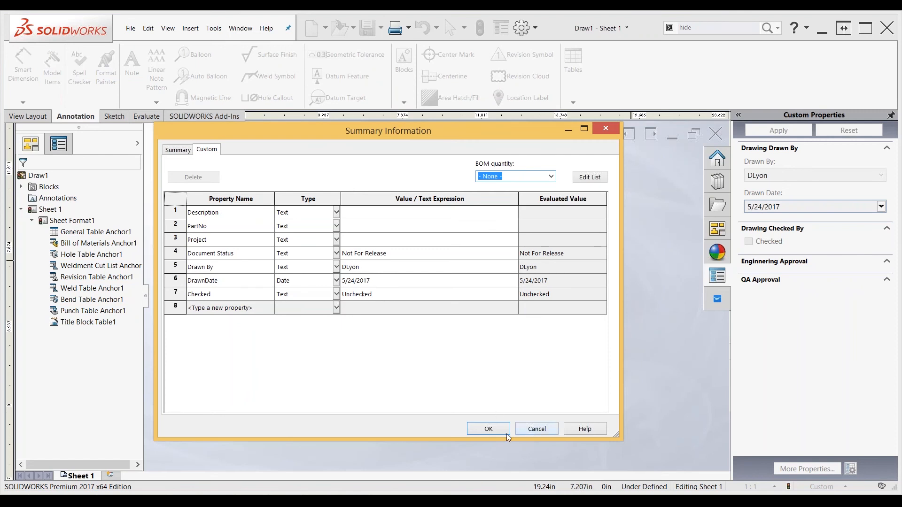
pyautogui.click(495, 432)
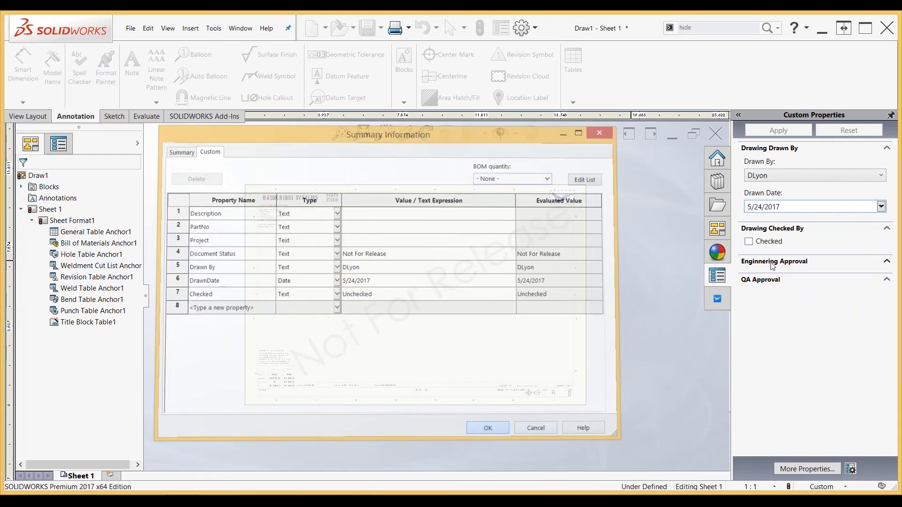
# - Mark the drawing as Checked, choose the first listed checker and set the Checked Date to 5/25/2017
pyautogui.click(762, 272)
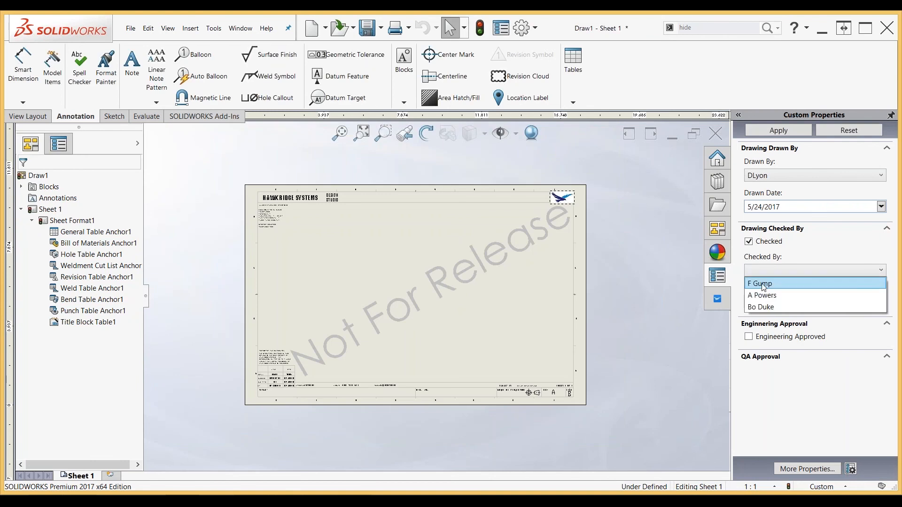
pyautogui.click(764, 285)
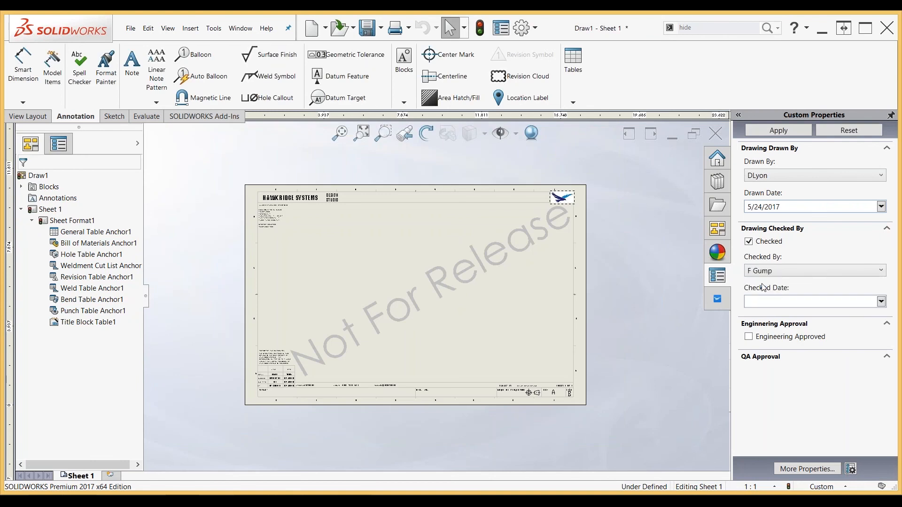
pyautogui.click(882, 302)
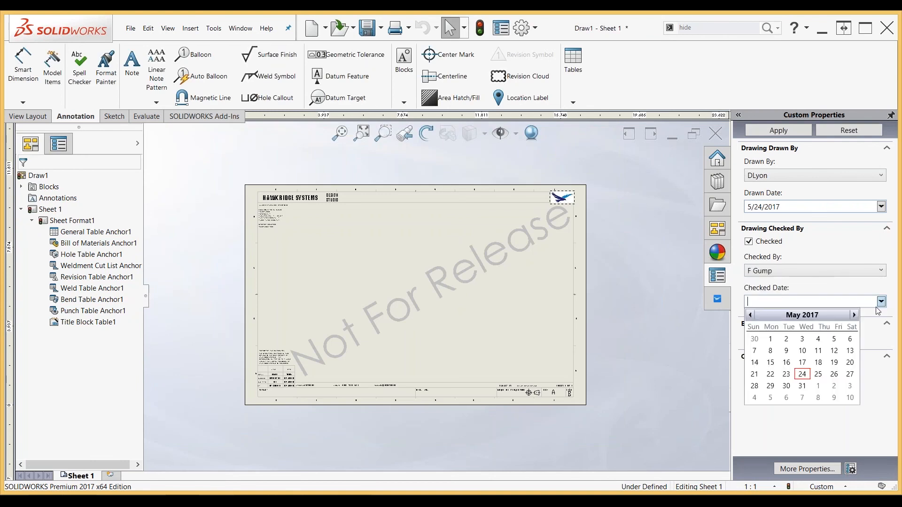
pyautogui.click(819, 376)
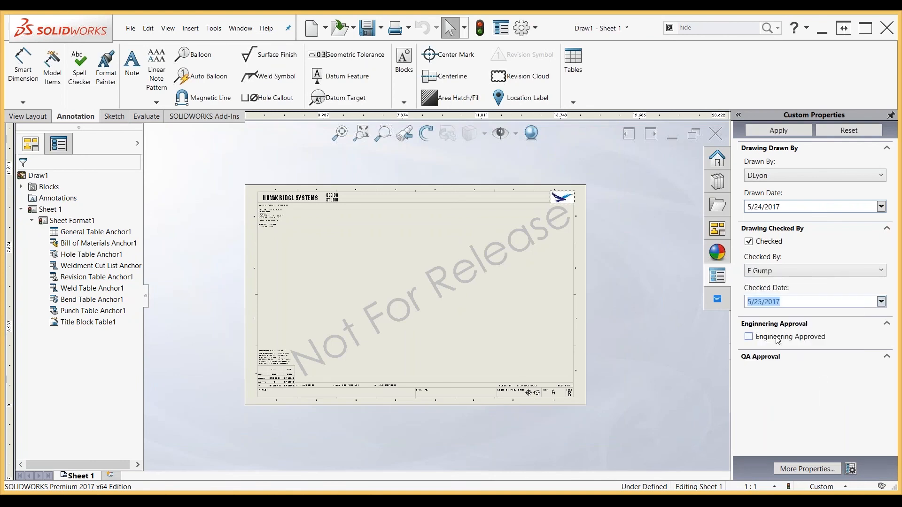
# - Mark the drawing Engineering Approved with approval date 5/25/2017, apply, and check the file properties
pyautogui.click(748, 337)
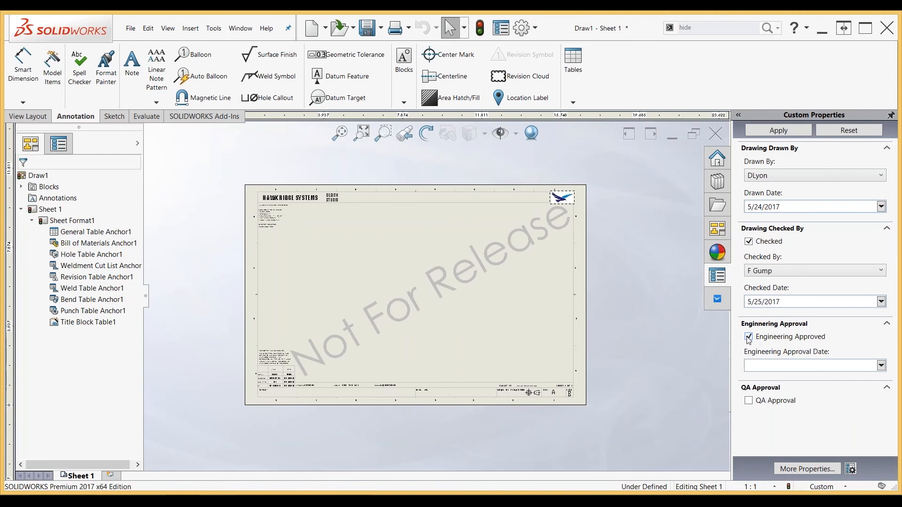
pyautogui.click(882, 366)
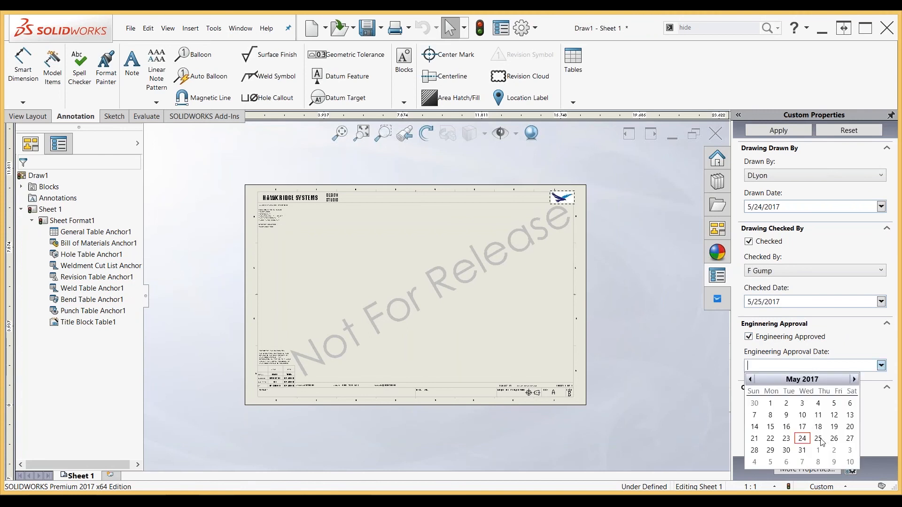
pyautogui.click(822, 441)
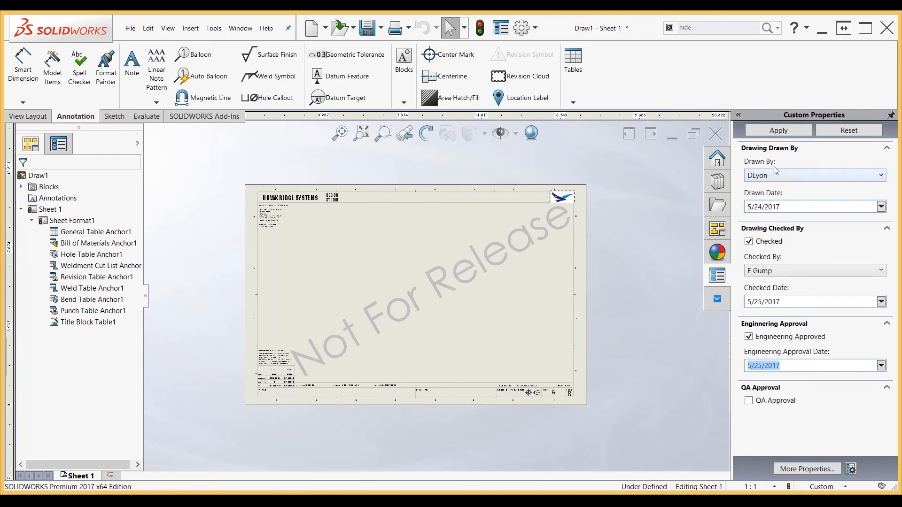
pyautogui.click(762, 128)
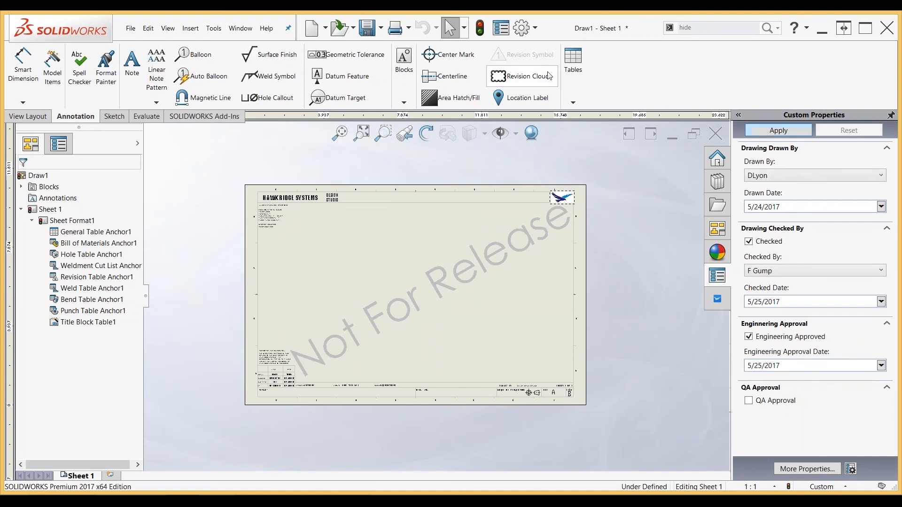
pyautogui.click(501, 28)
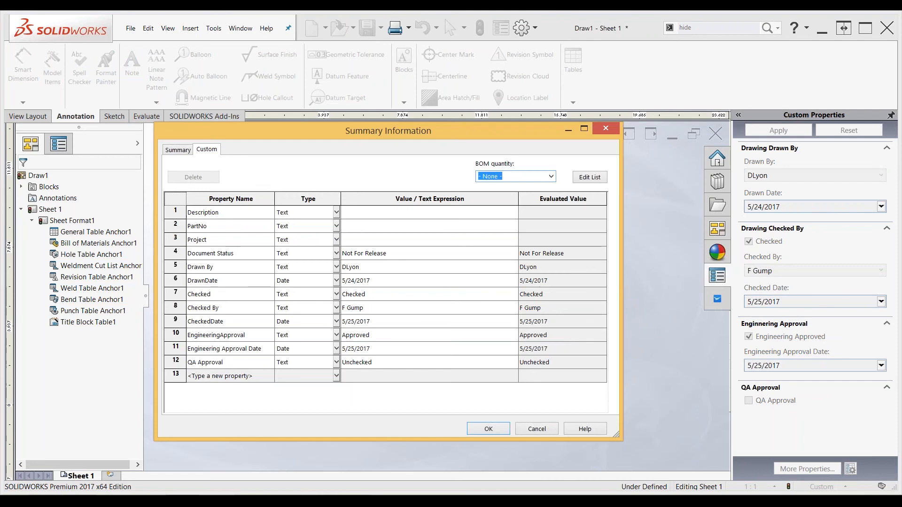
pyautogui.click(490, 428)
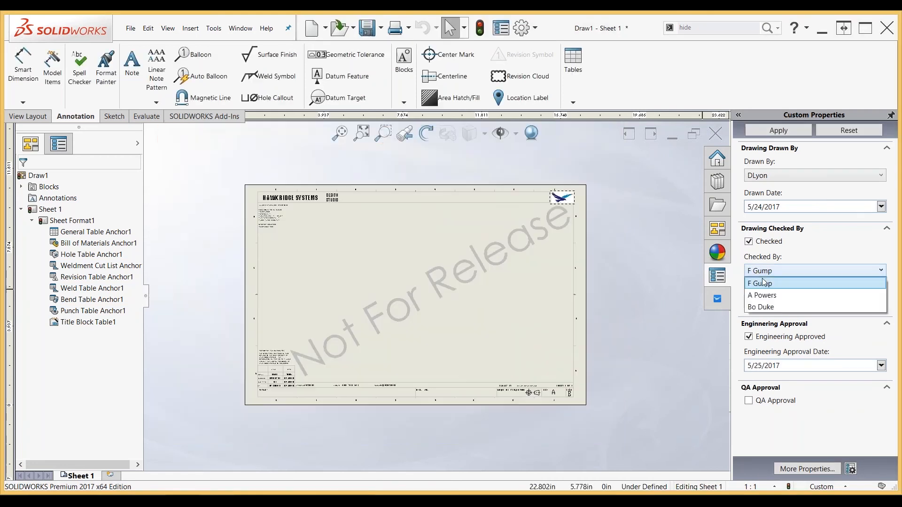
# - Change Checked By to the second listed checker, clear Engineering Approved, apply, and check the file properties
pyautogui.click(771, 131)
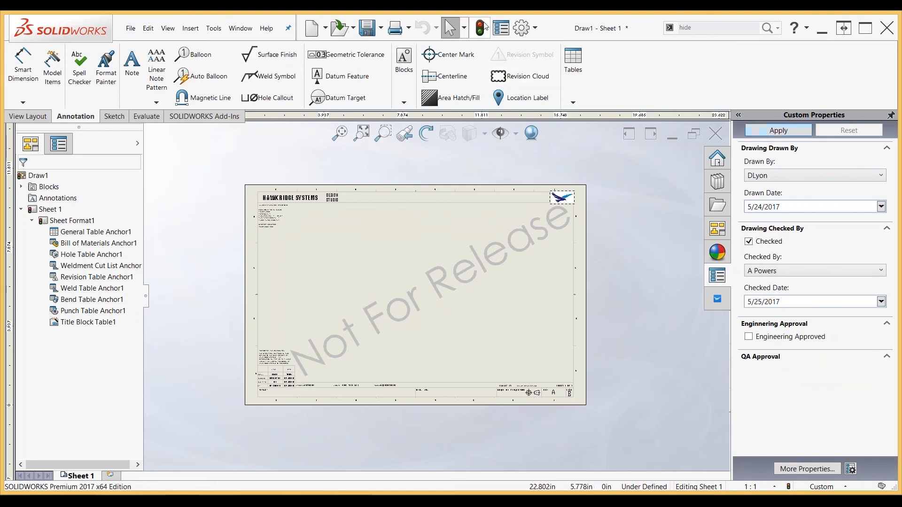
pyautogui.click(498, 28)
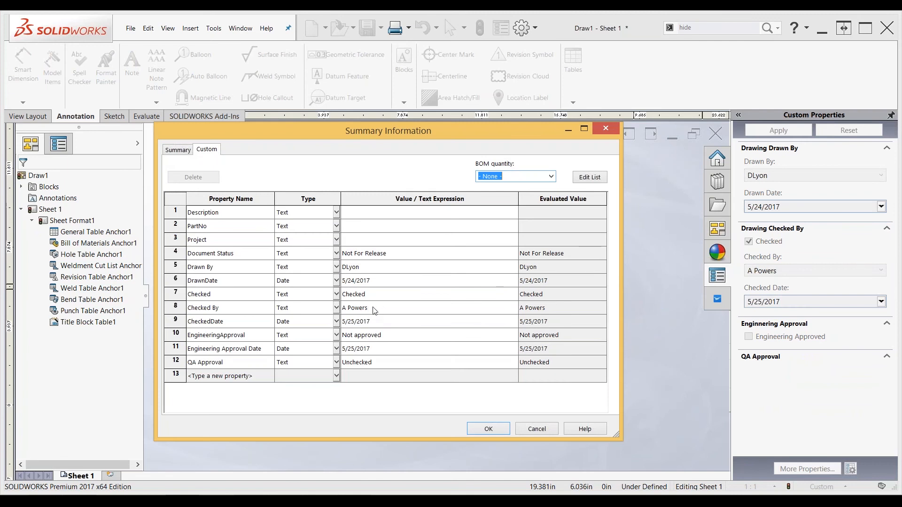
pyautogui.click(492, 428)
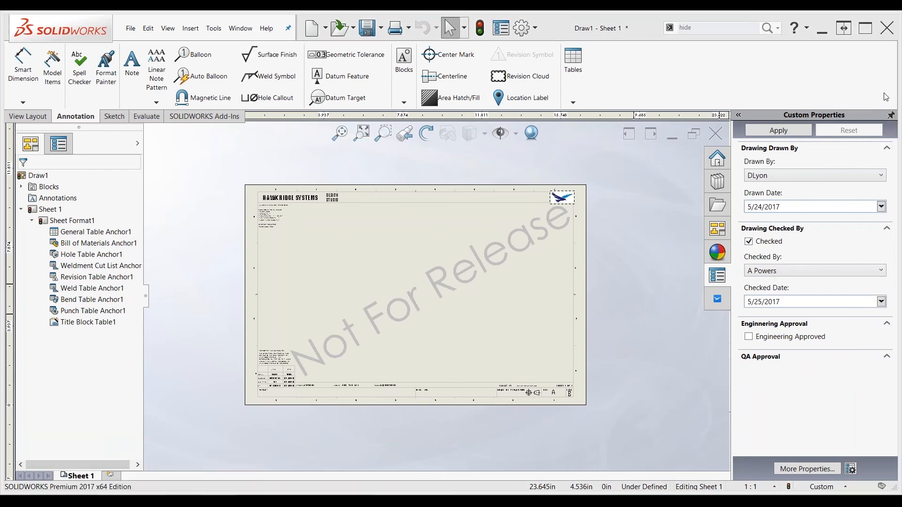
# - Launch Property Tab Builder 2017, maximize it, and open the Gravity Racer drawing properties template
pyautogui.press('super+s')
pyautogui.write('property Tab Builder 2017')
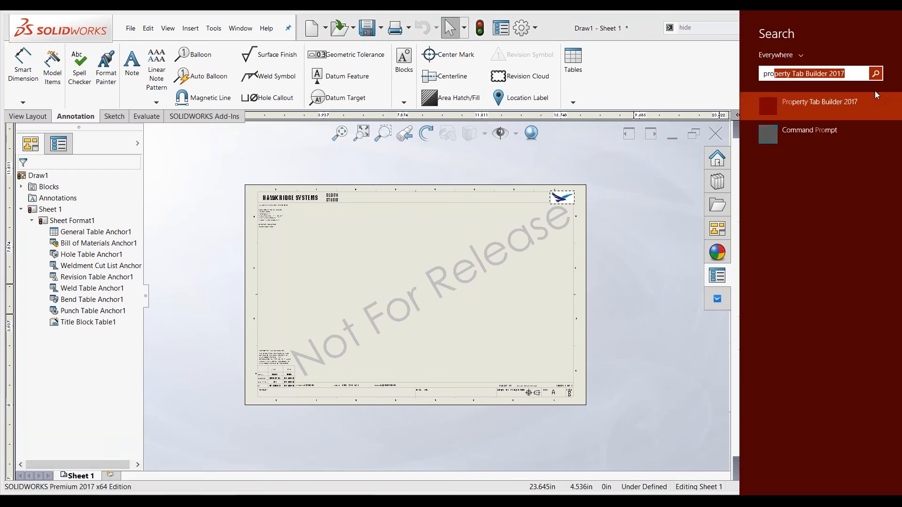
pyautogui.click(838, 105)
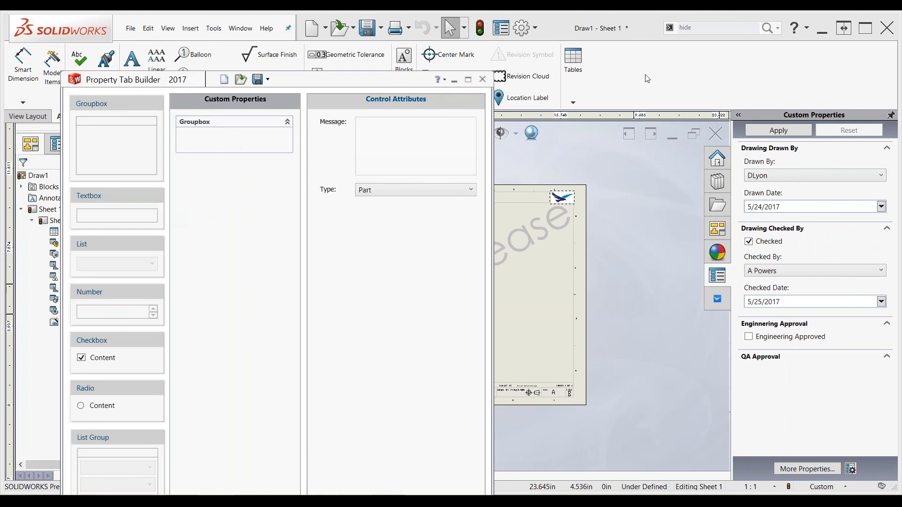
pyautogui.click(468, 79)
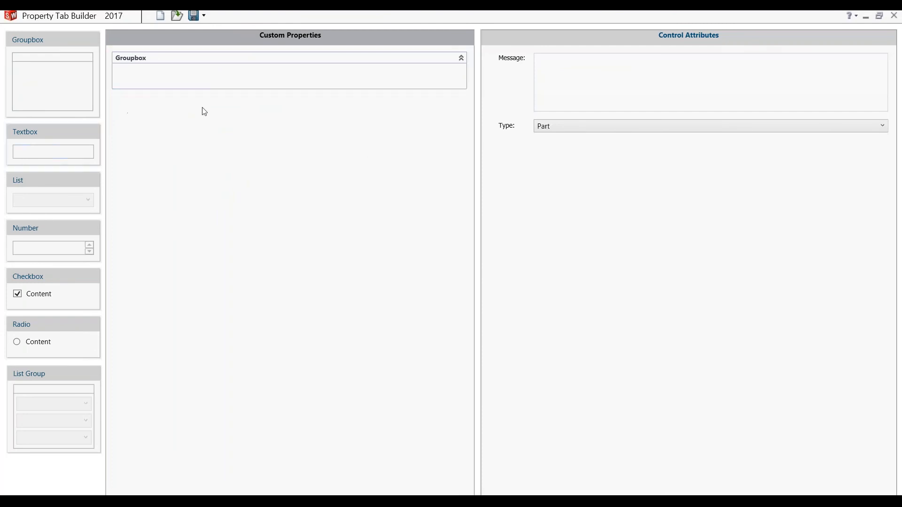
pyautogui.click(176, 15)
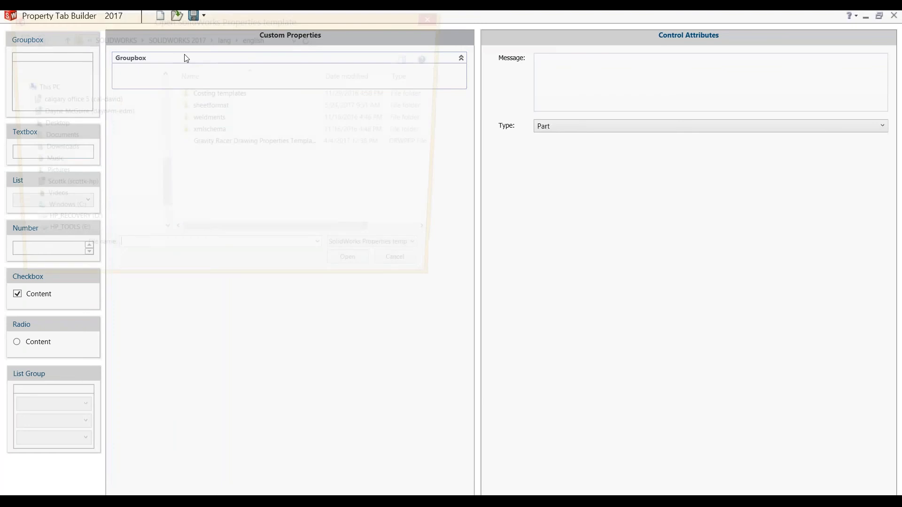
pyautogui.doubleClick(247, 145)
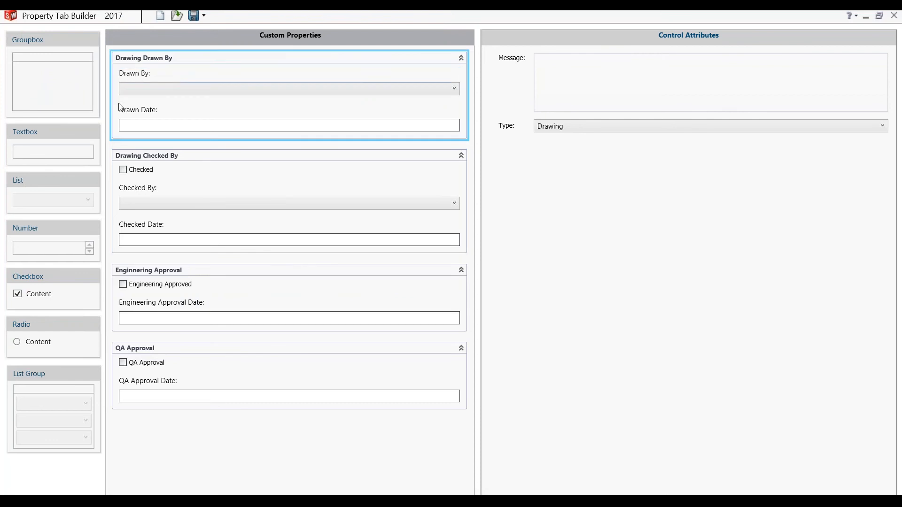
# - Examine the control attributes of the Drawn By list, the Drawn Date textbox and the Checked checkbox
pyautogui.click(235, 74)
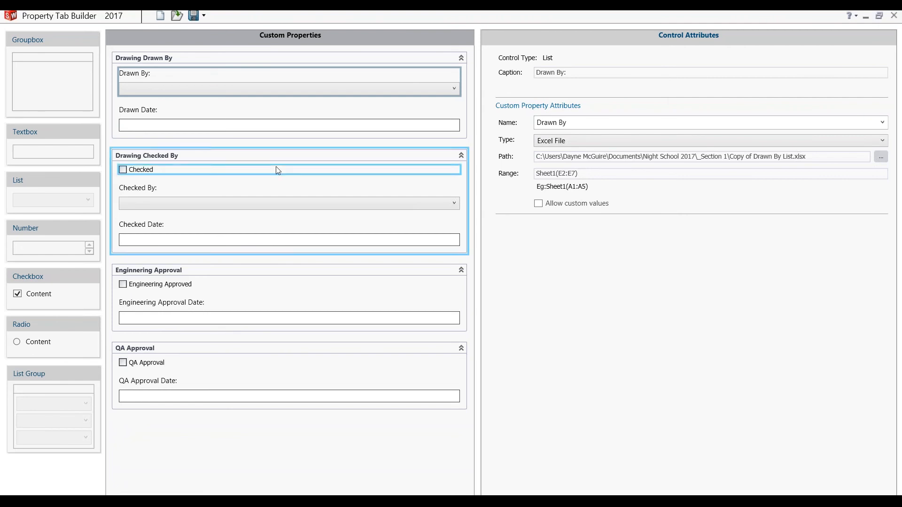
pyautogui.click(276, 112)
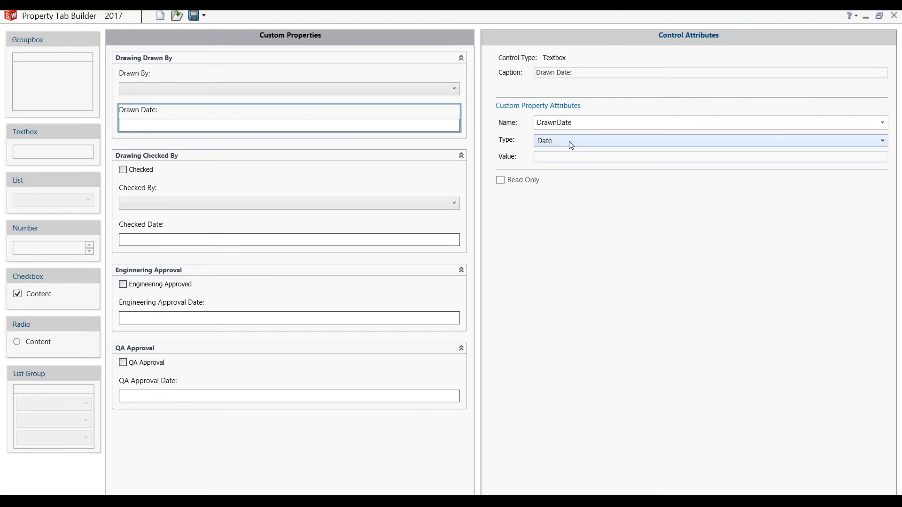
pyautogui.click(363, 158)
pyautogui.click(159, 172)
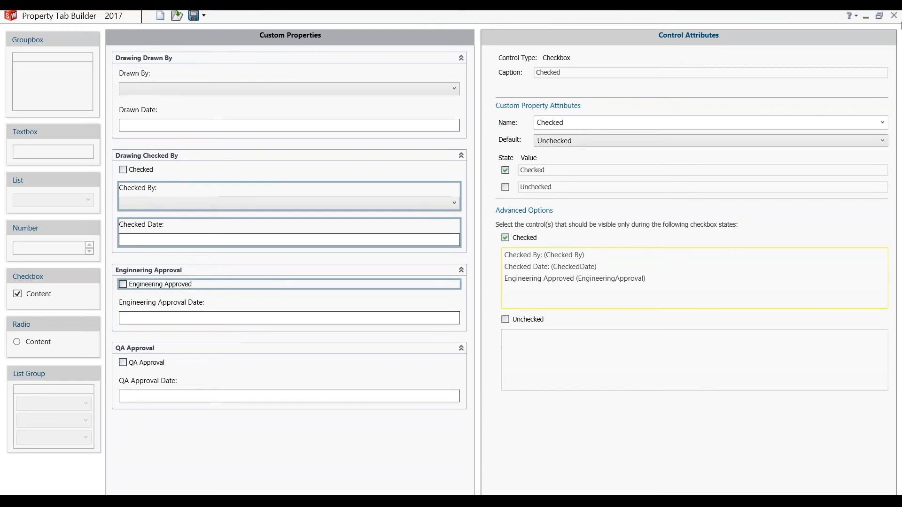
# - Exit Property Tab Builder without saving the template and collapse the Custom Properties pane in SOLIDWORKS
pyautogui.click(894, 16)
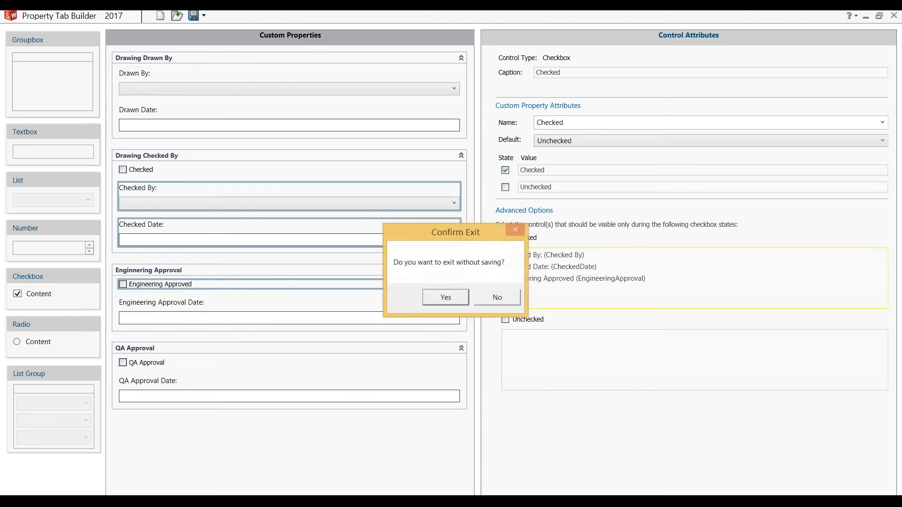
pyautogui.click(497, 297)
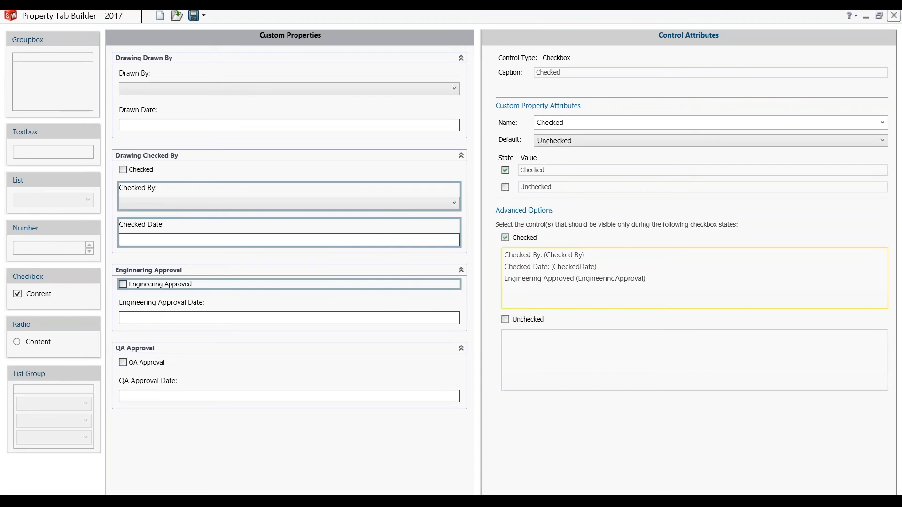
pyautogui.click(894, 16)
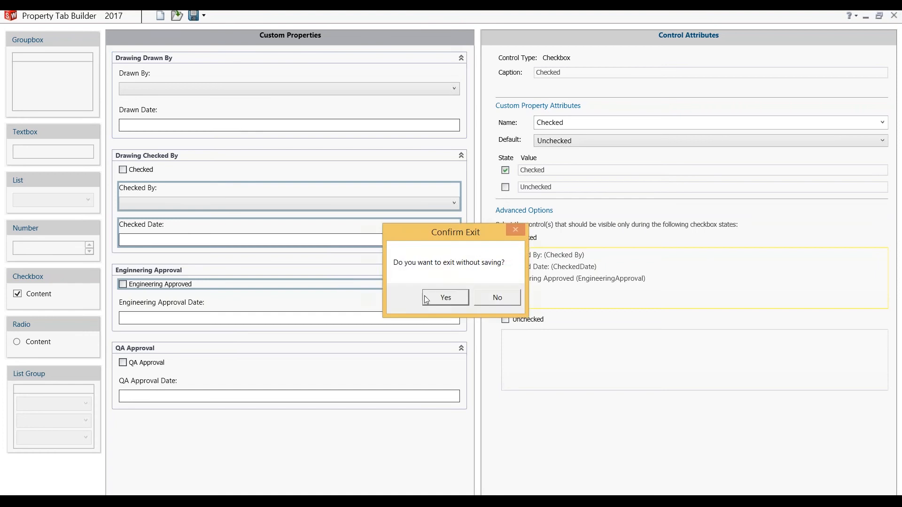
pyautogui.click(446, 297)
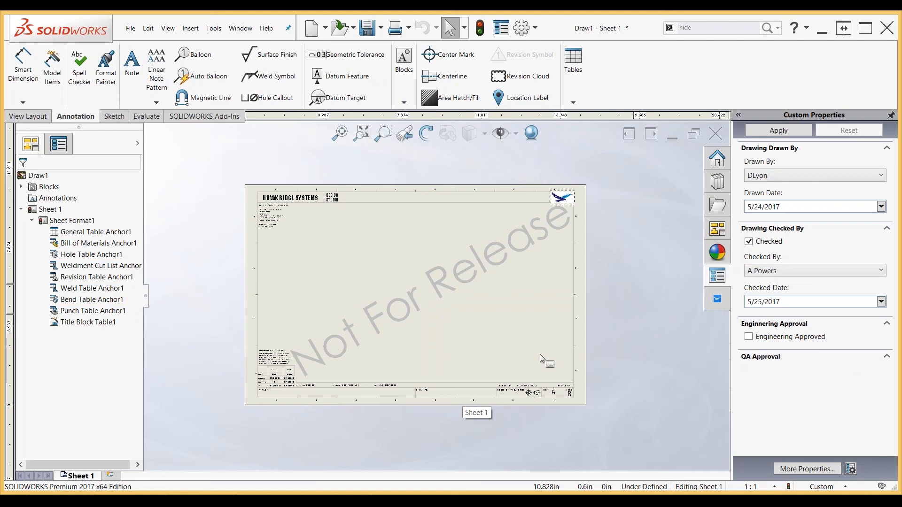
pyautogui.click(892, 114)
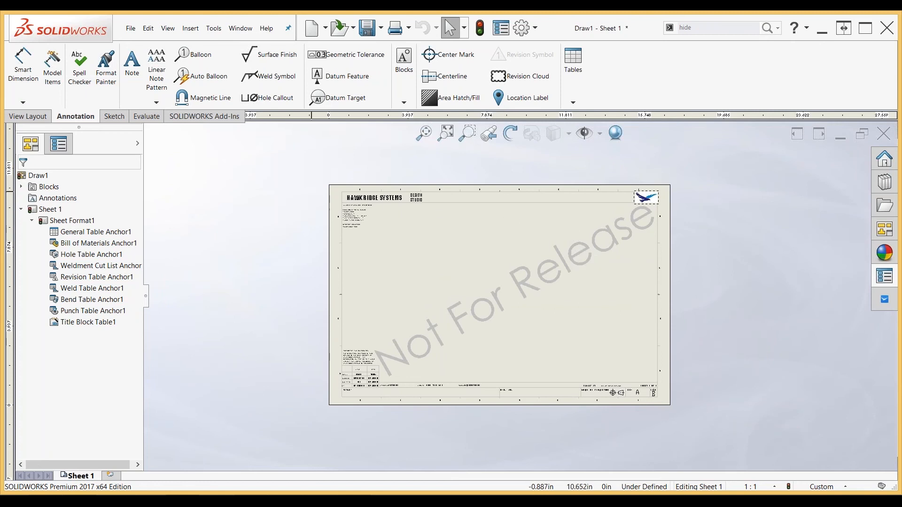
# - Save the drawing's sheet format over Soap Box B Size.slddrt in the sheetformat folder
pyautogui.click(131, 28)
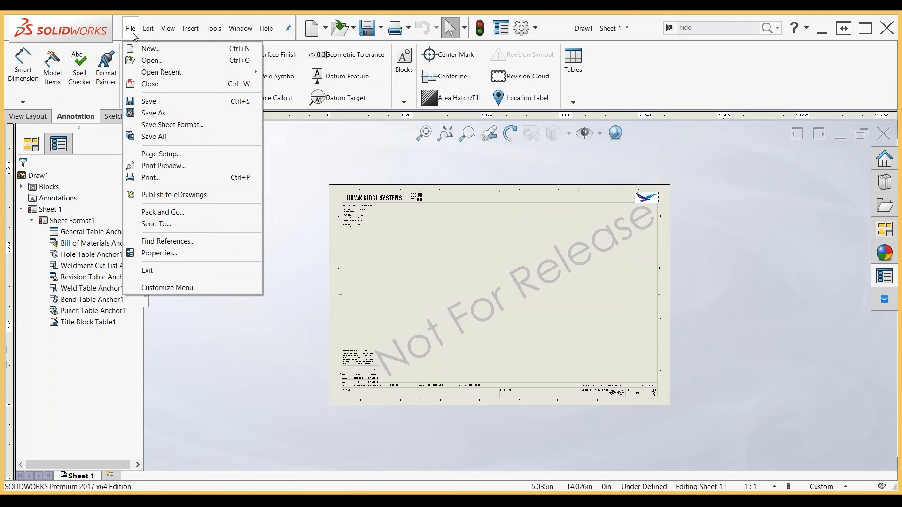
pyautogui.click(185, 125)
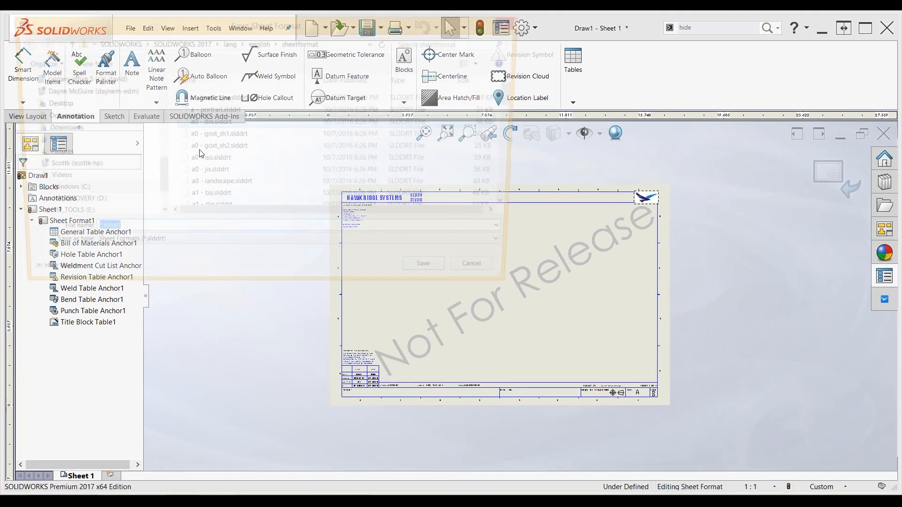
pyautogui.moveTo(520, 94); pyautogui.dragTo(520, 200)
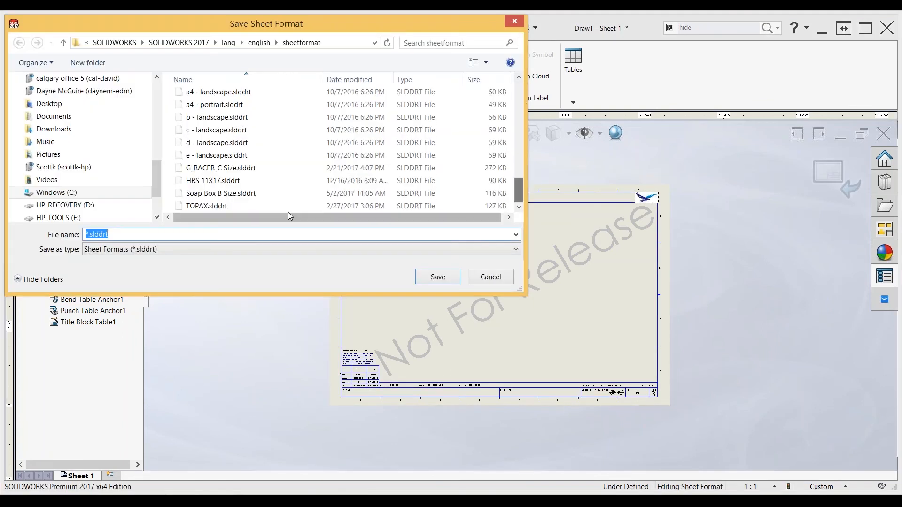
pyautogui.click(235, 194)
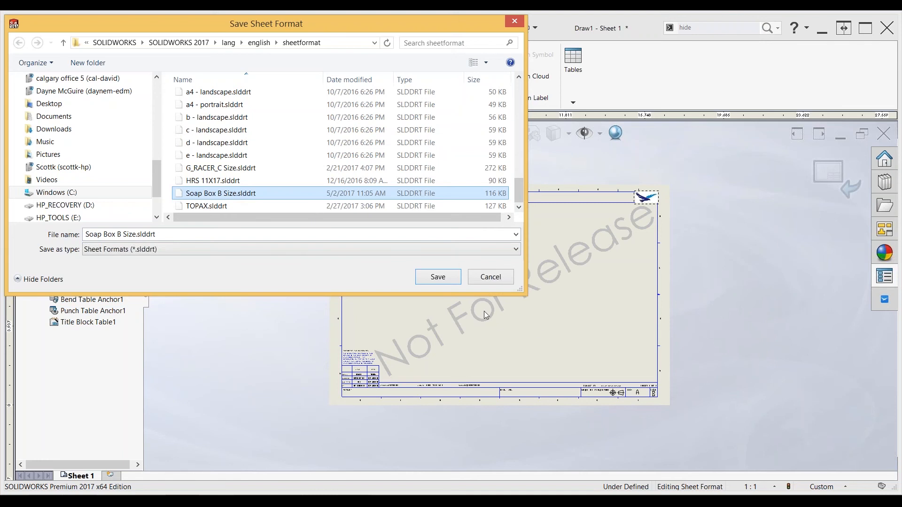
pyautogui.click(439, 278)
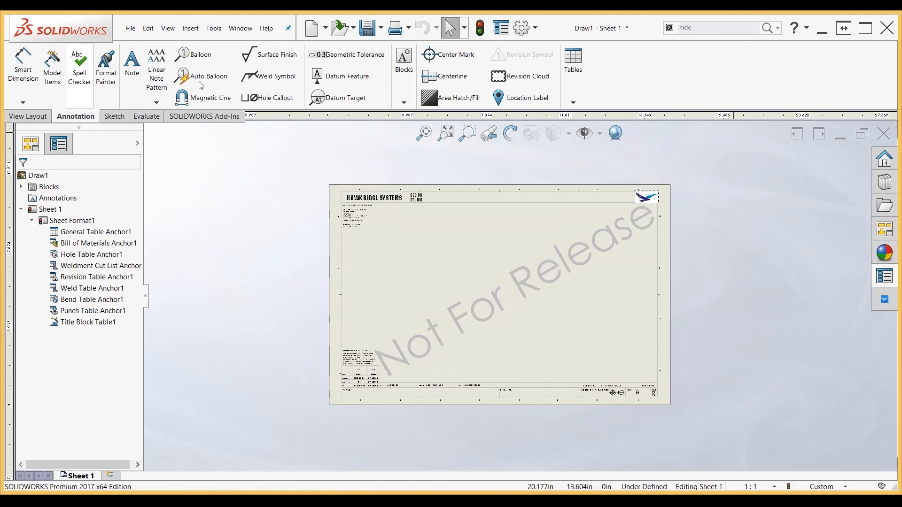
# - Apply the Soap Box B Size sheet format to Sheet 1, deleting the modified notes
pyautogui.rightClick(405, 256)
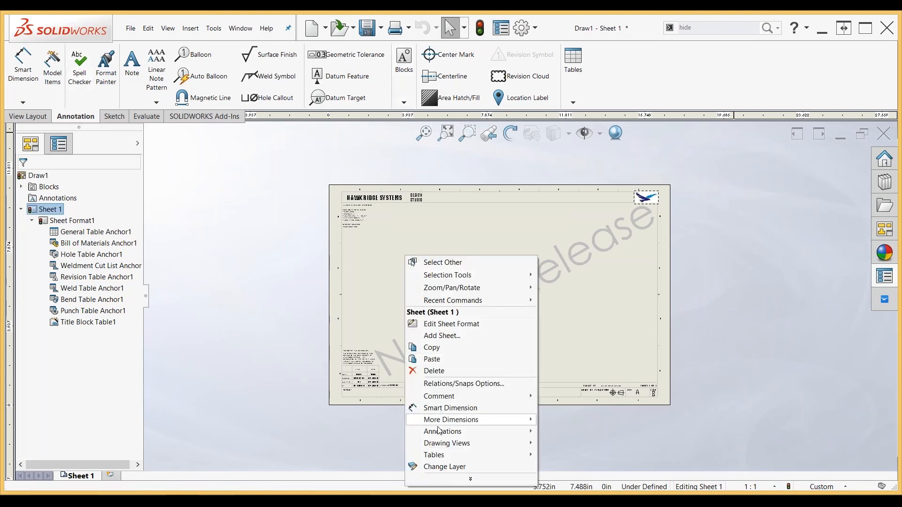
pyautogui.click(437, 481)
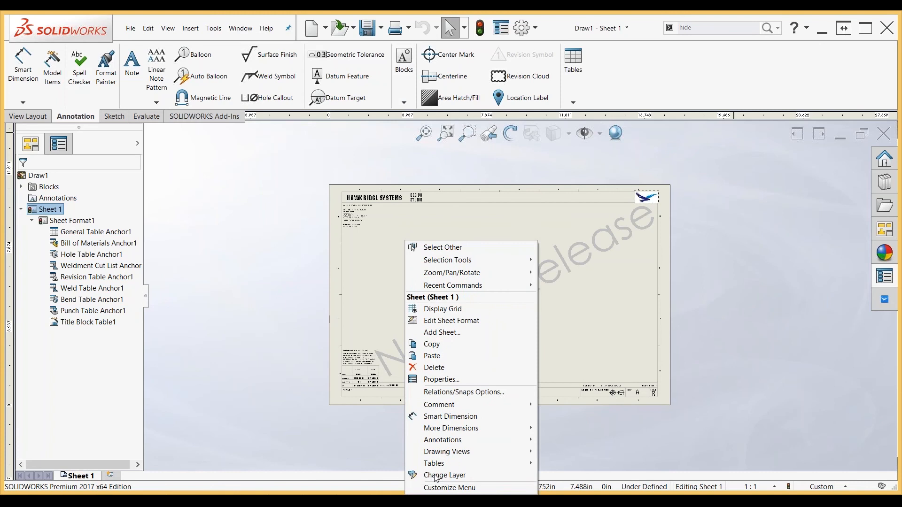
pyautogui.click(432, 380)
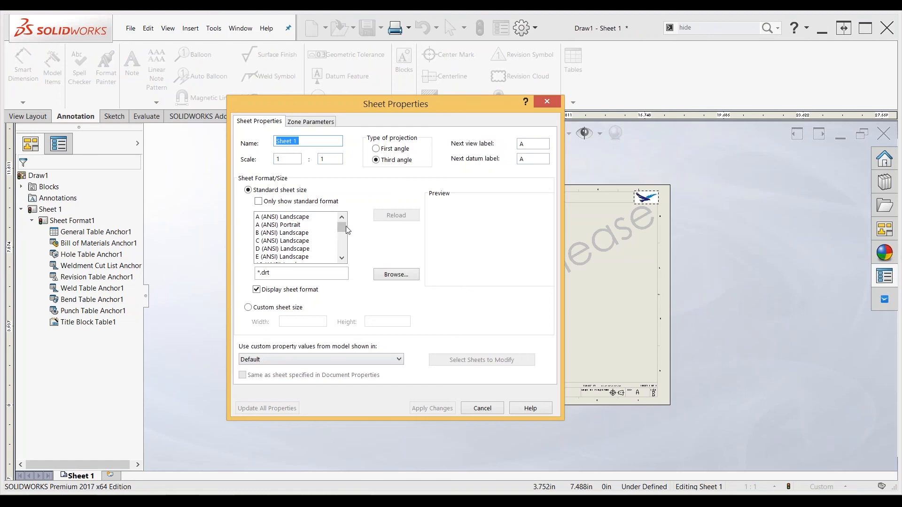
pyautogui.moveTo(344, 227); pyautogui.dragTo(345, 248)
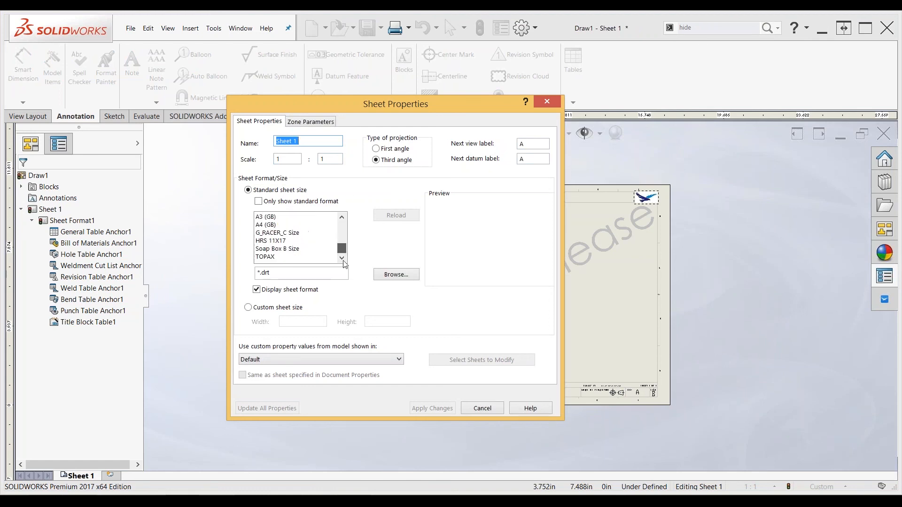
pyautogui.click(296, 250)
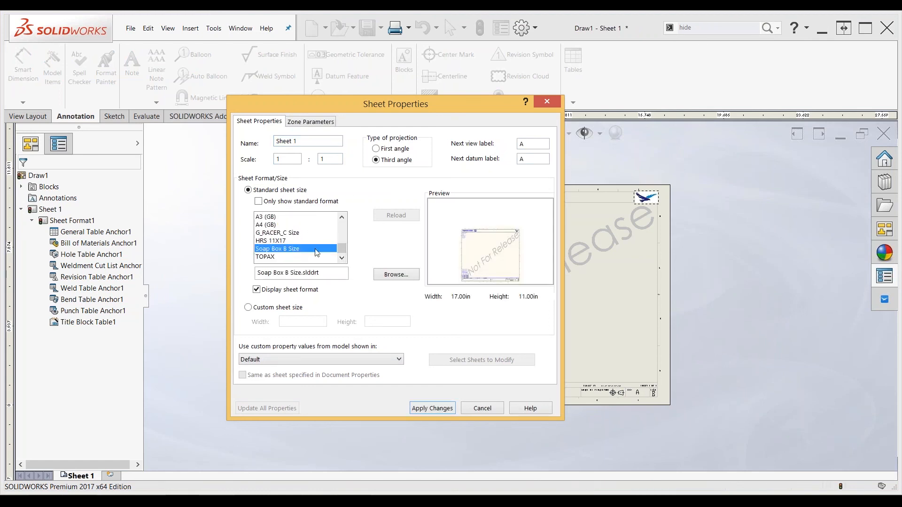
pyautogui.click(422, 408)
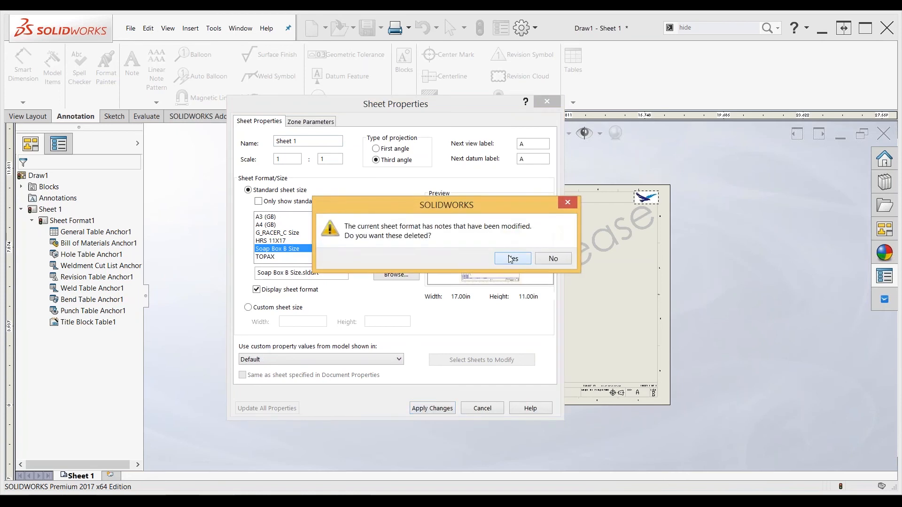
pyautogui.click(512, 259)
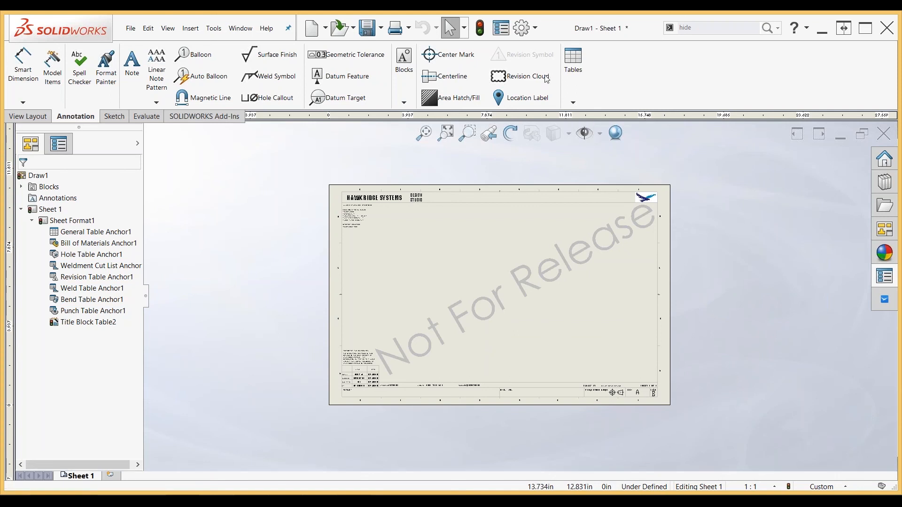
# - Review the drawing's document properties for drafting standard, units and detailing
pyautogui.click(524, 34)
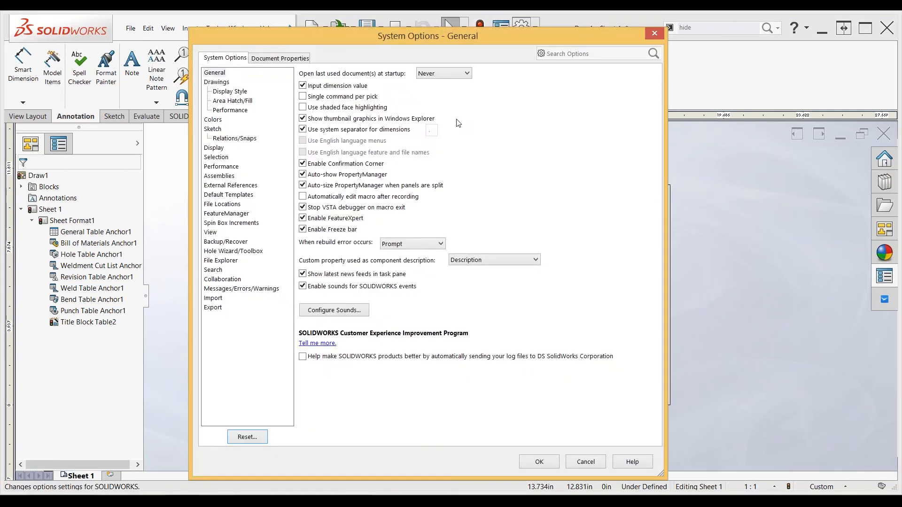
pyautogui.click(267, 58)
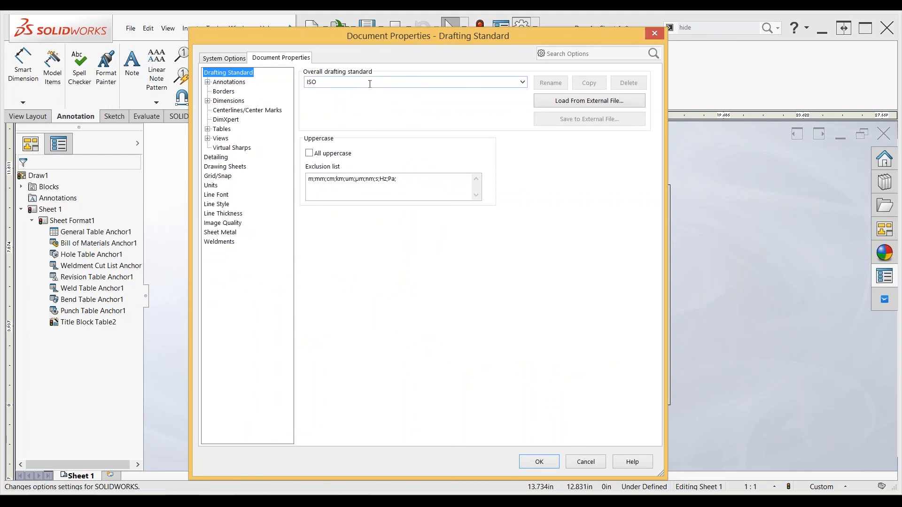
pyautogui.click(212, 187)
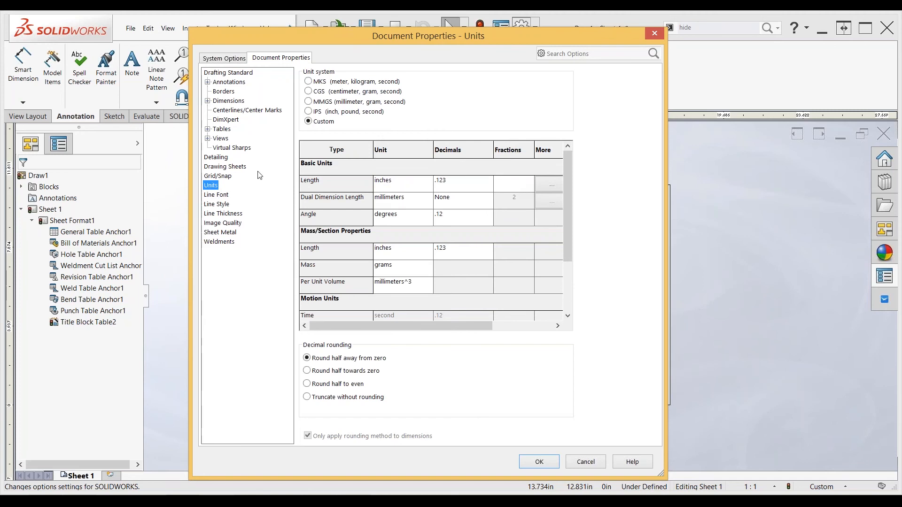
pyautogui.click(220, 159)
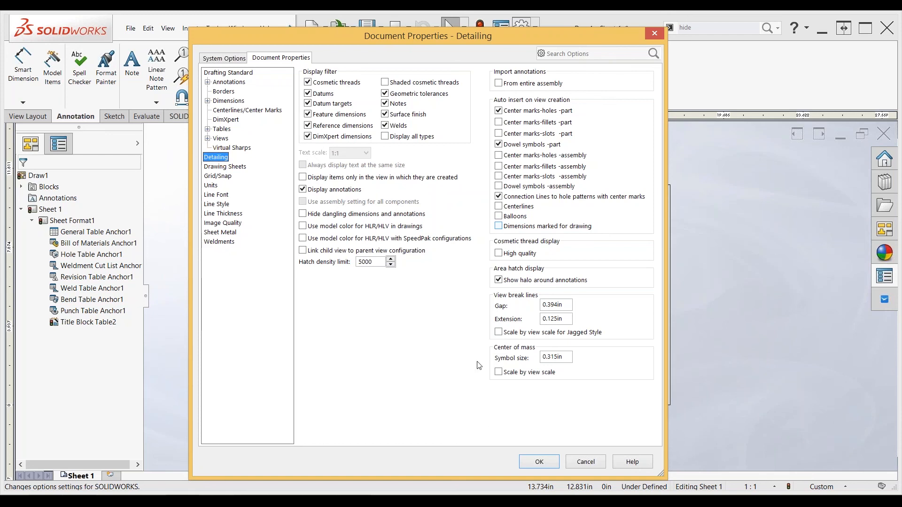
pyautogui.click(533, 464)
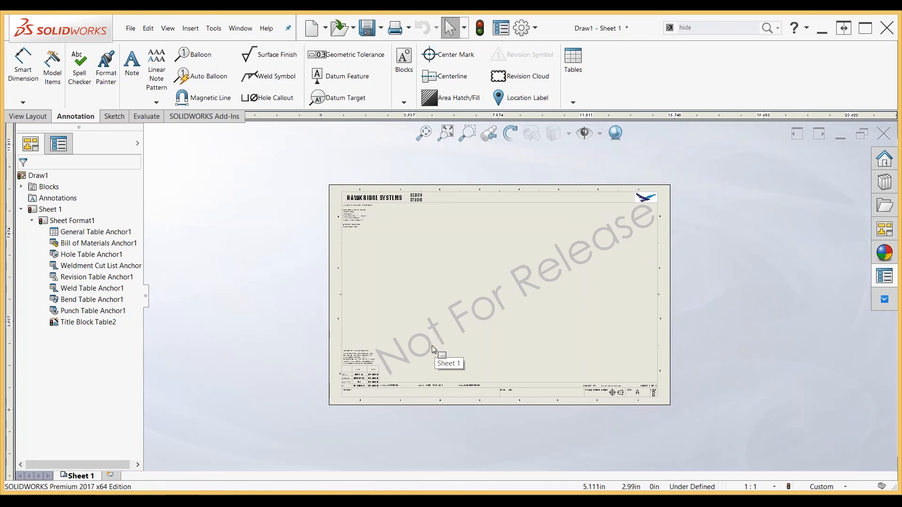
# - Frame the title block's name and date table and save it as a named view called Title Block, keeping the Orientation dialog pinned open
pyautogui.scroll(-3, 432, 348)
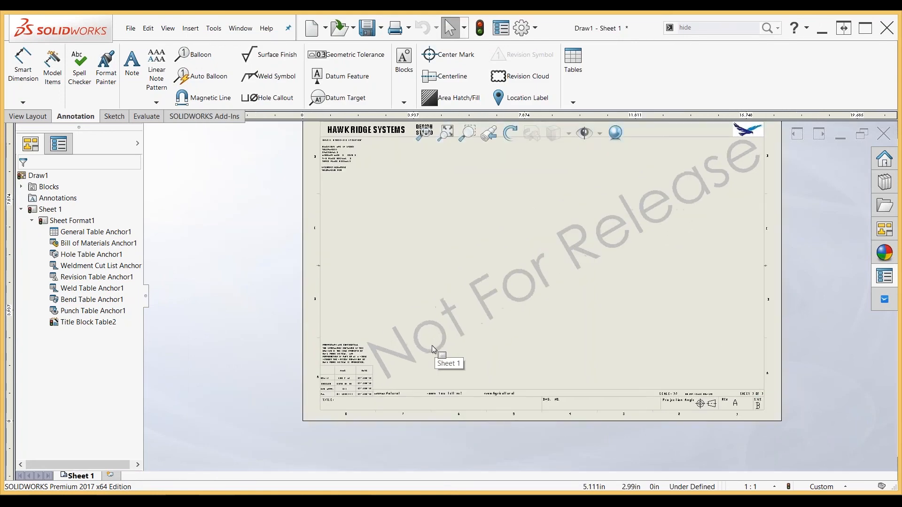
pyautogui.scroll(-6, 387, 364)
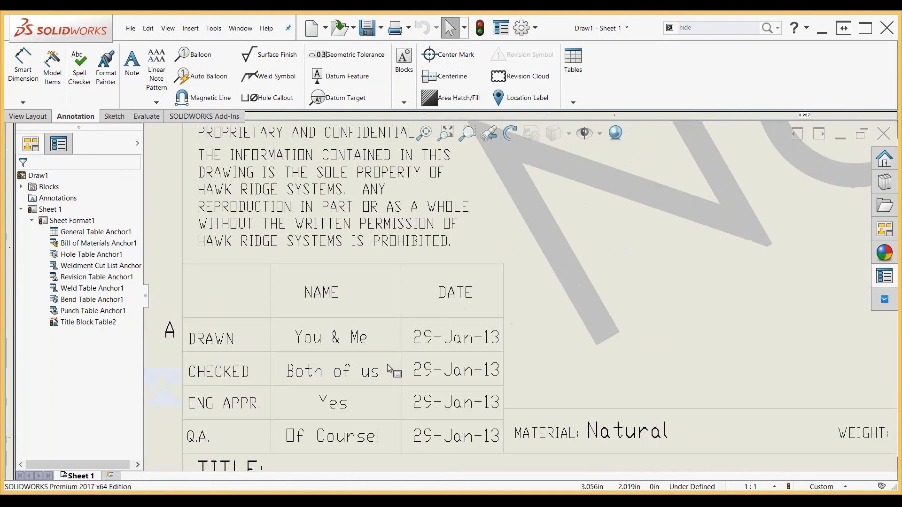
pyautogui.scroll(-3, 389, 368)
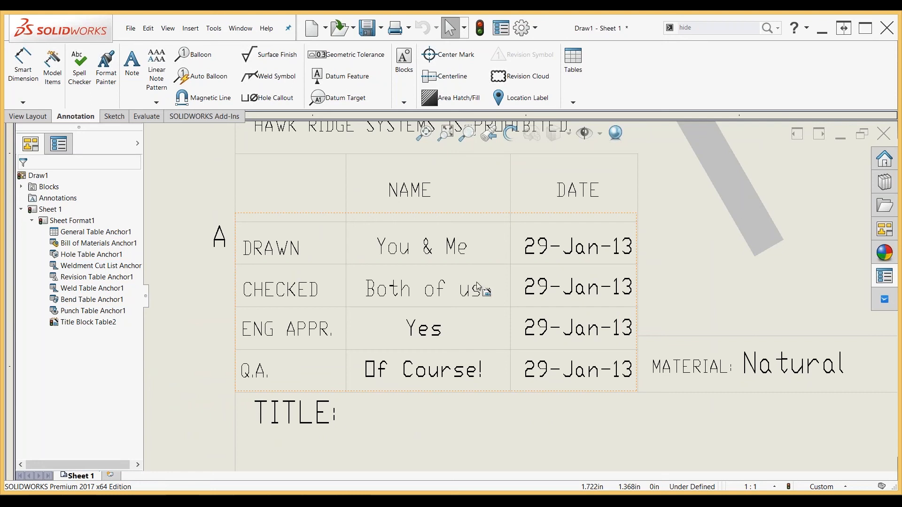
pyautogui.press('space')
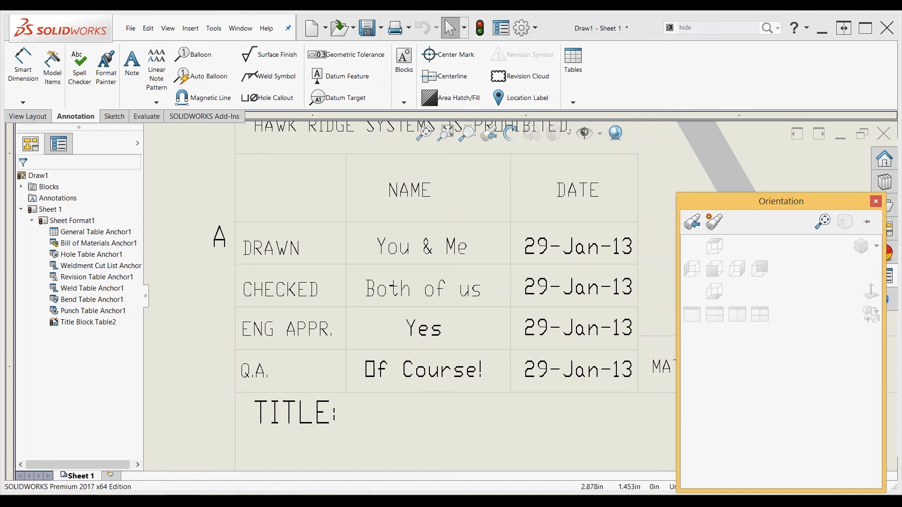
pyautogui.moveTo(763, 202); pyautogui.dragTo(727, 162)
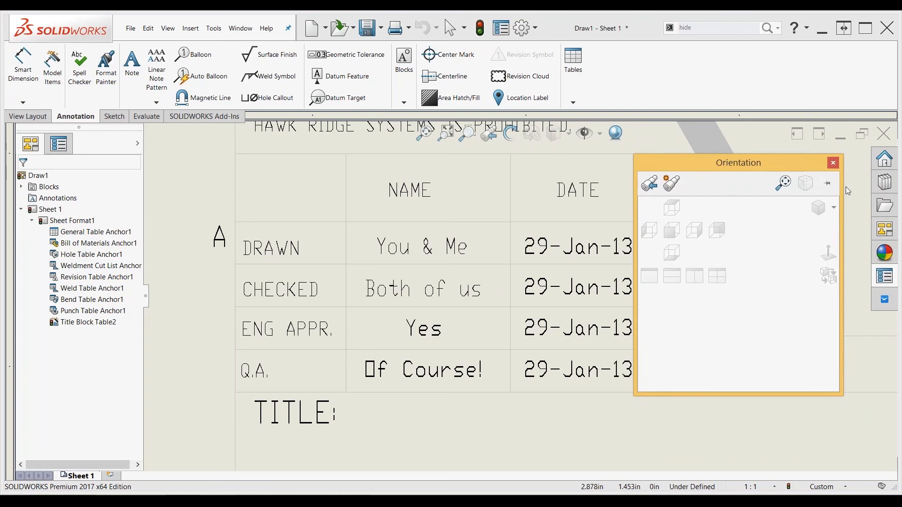
pyautogui.click(828, 183)
pyautogui.click(671, 185)
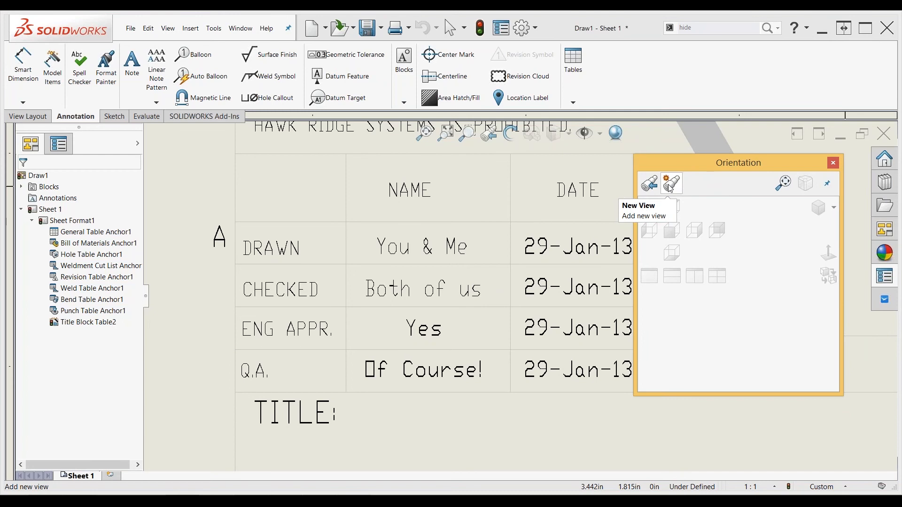
pyautogui.press('ctrl')
pyautogui.click(671, 186)
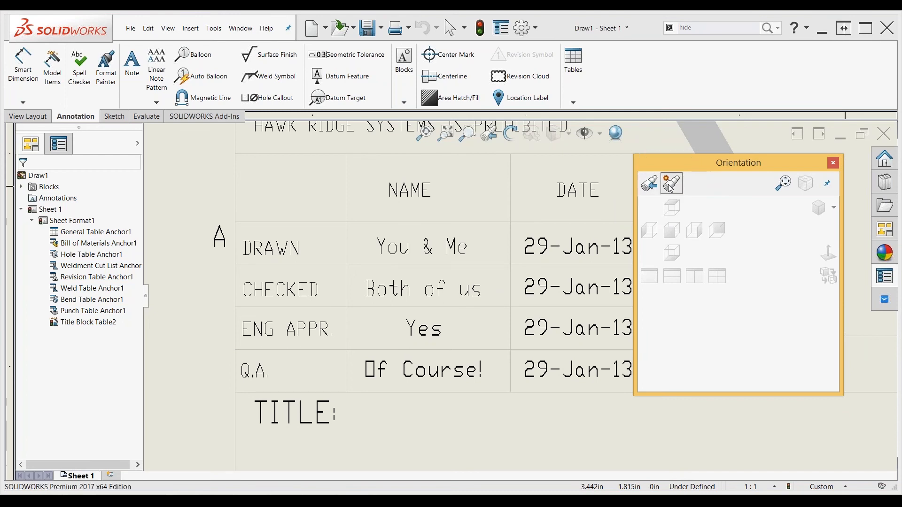
pyautogui.write('Title Bl')
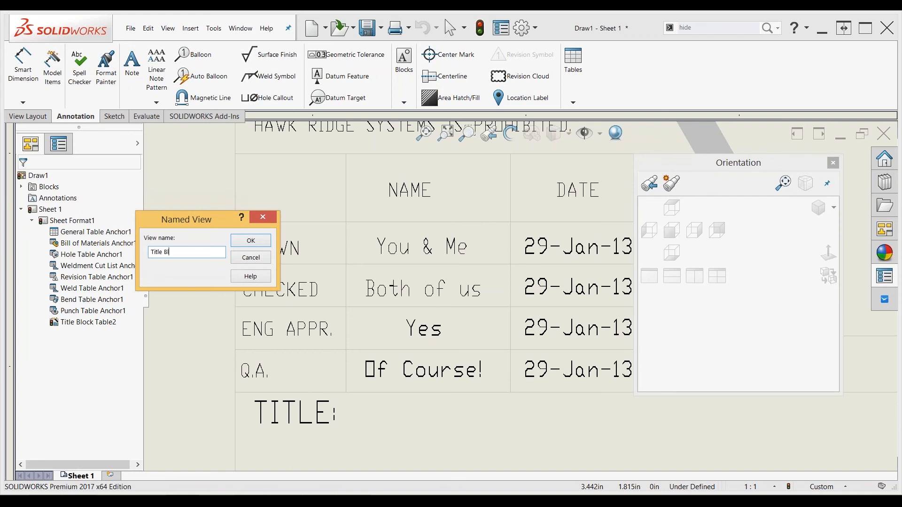
pyautogui.write('ock')
pyautogui.click(262, 242)
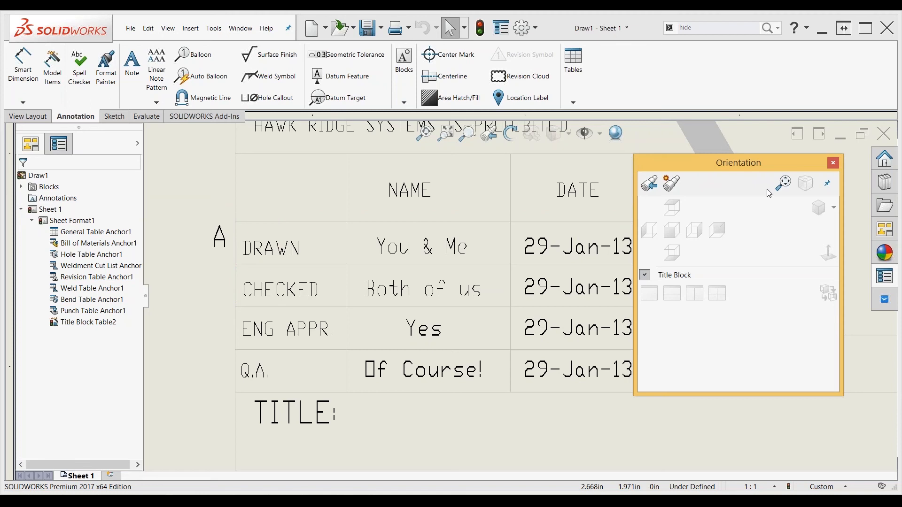
# - Check the Title Block named view by switching between it and the full sheet
pyautogui.click(785, 186)
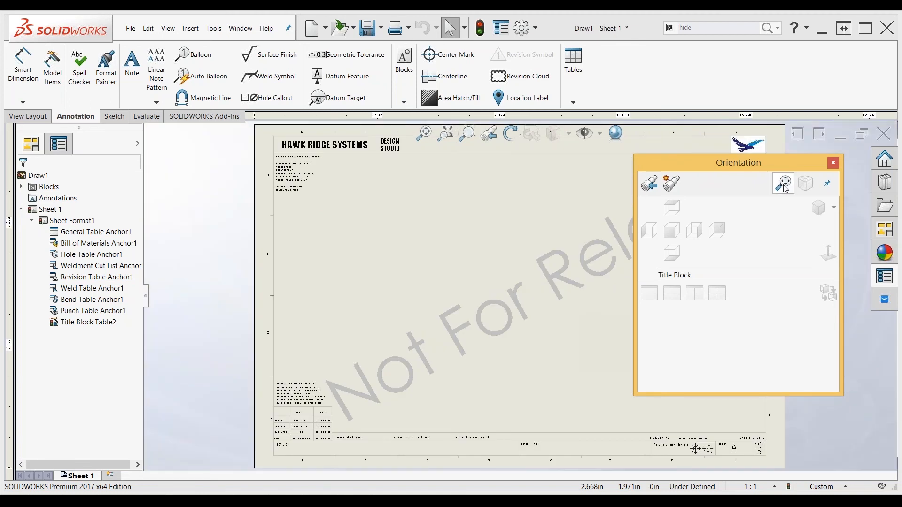
pyautogui.click(677, 275)
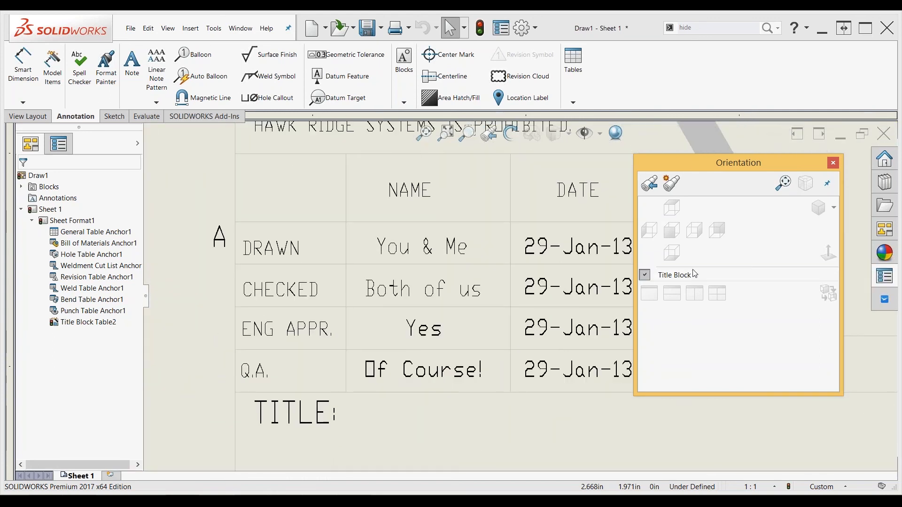
pyautogui.click(784, 183)
# - Frame the upper right area of the sheet and save it as a named view called Bill Of MAterials
pyautogui.moveTo(768, 162); pyautogui.dragTo(462, 189)
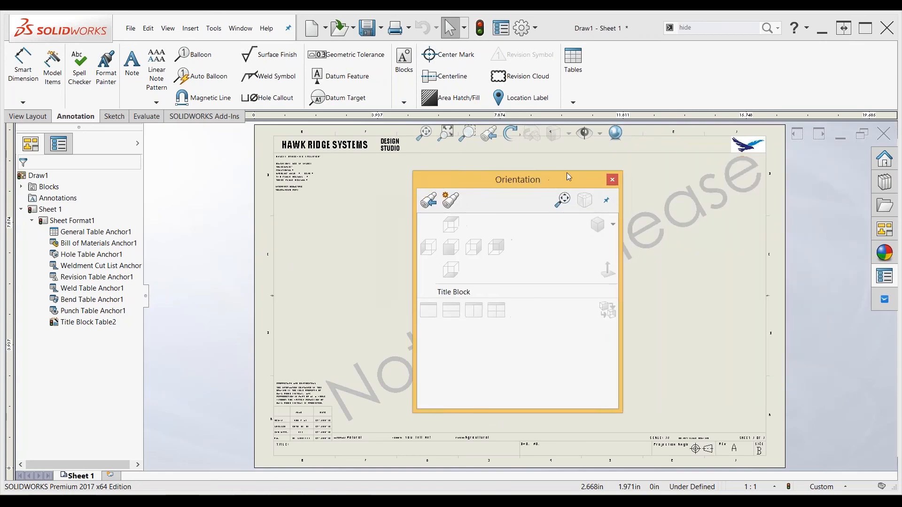
pyautogui.scroll(-2, 712, 198)
pyautogui.scroll(-2, 712, 194)
pyautogui.click(679, 199)
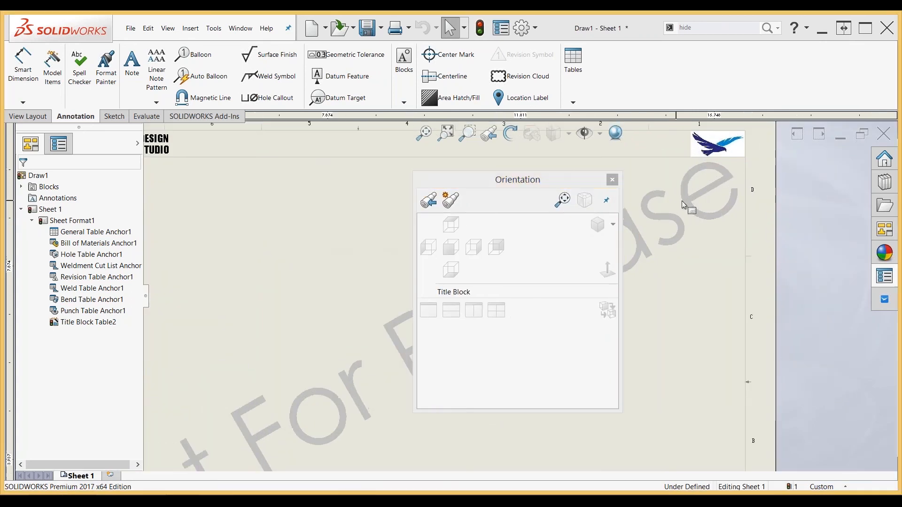
pyautogui.moveTo(682, 201); pyautogui.dragTo(804, 193, button='middle')
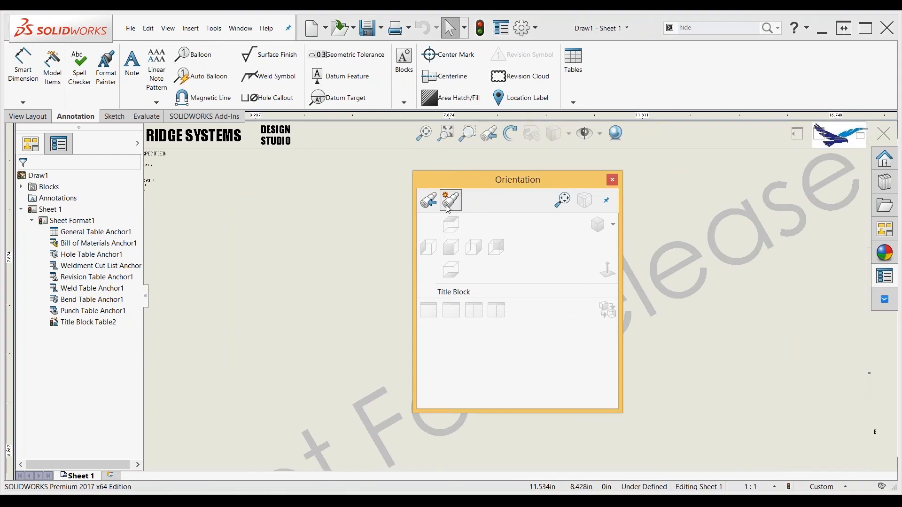
pyautogui.click(450, 200)
pyautogui.write('Bill Of')
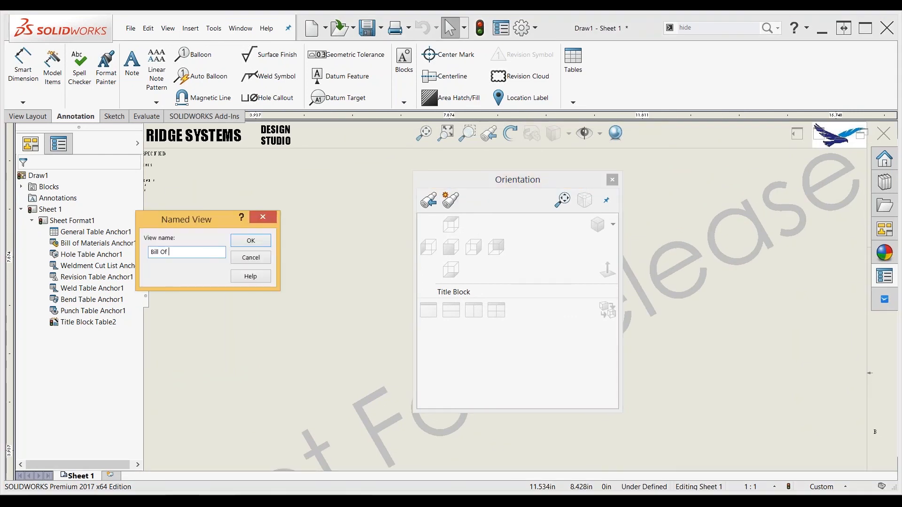
pyautogui.write(' MAterials')
pyautogui.click(251, 240)
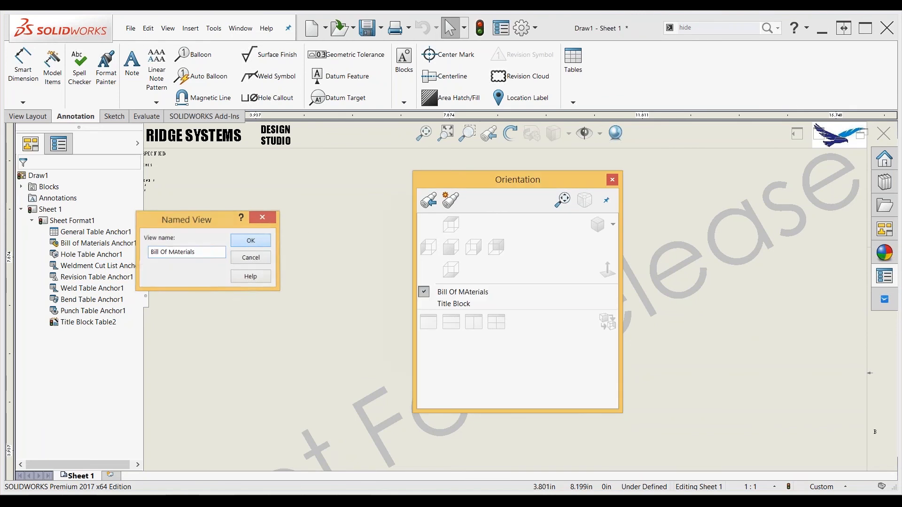
# - Frame the lower right area of the sheet and save it as a named view called Revision Table
pyautogui.moveTo(762, 405); pyautogui.dragTo(739, 198, button='middle')
pyautogui.moveTo(769, 357)
pyautogui.mouseDown(button='middle')
pyautogui.moveTo(794, 415)
pyautogui.moveTo(792, 446)
pyautogui.mouseUp(button='middle')
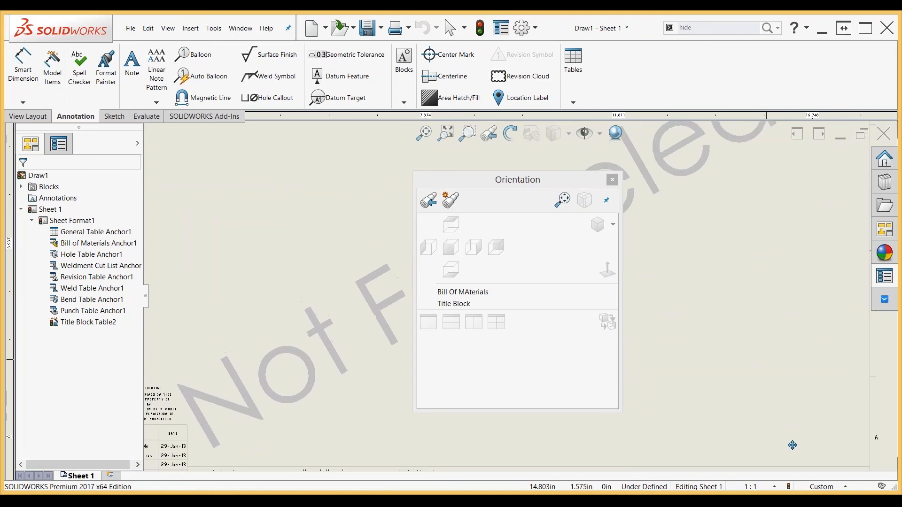
pyautogui.click(451, 200)
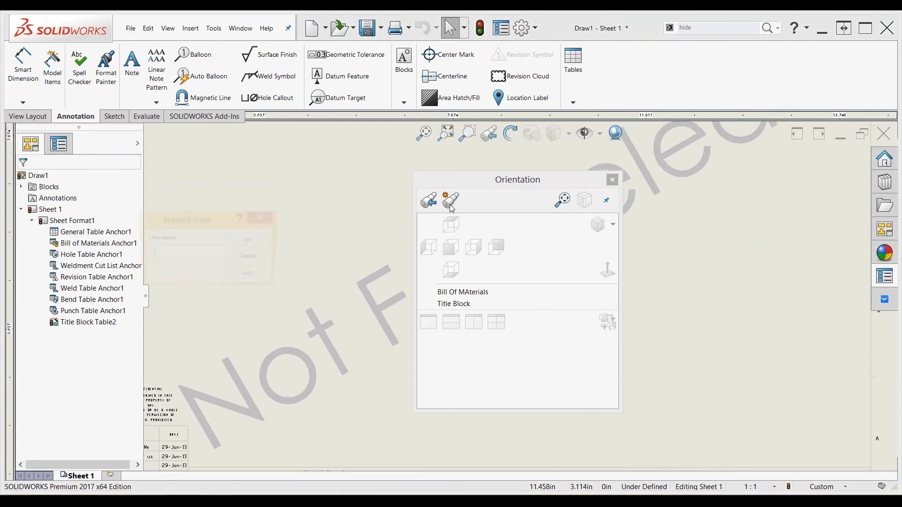
pyautogui.write('Revision Tab')
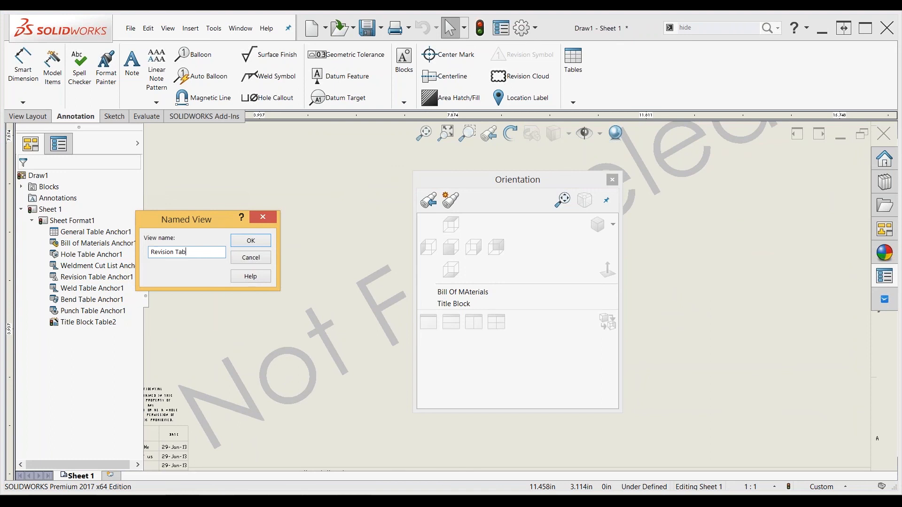
pyautogui.write('le')
pyautogui.click(238, 242)
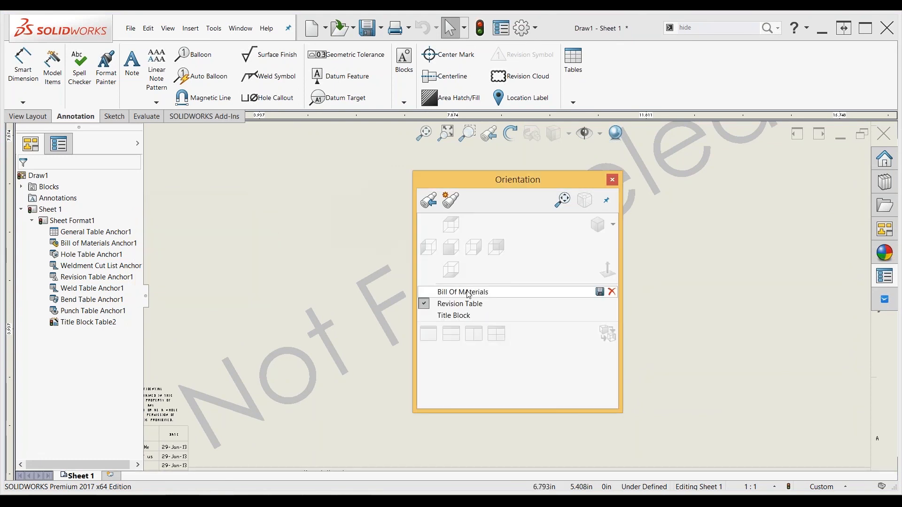
# - Check the Bill Of MAterials, Title Block and Revision Table views, then return to the full sheet and close the Orientation dialog
pyautogui.click(463, 292)
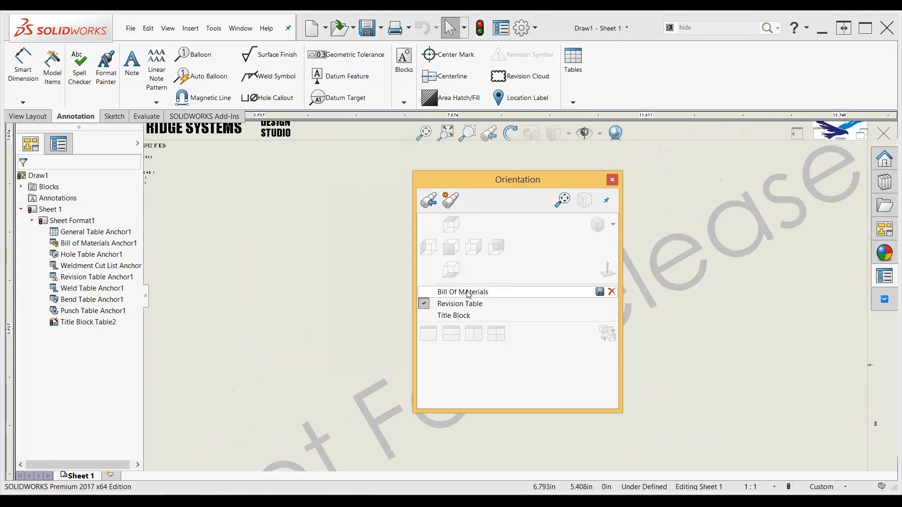
pyautogui.click(454, 316)
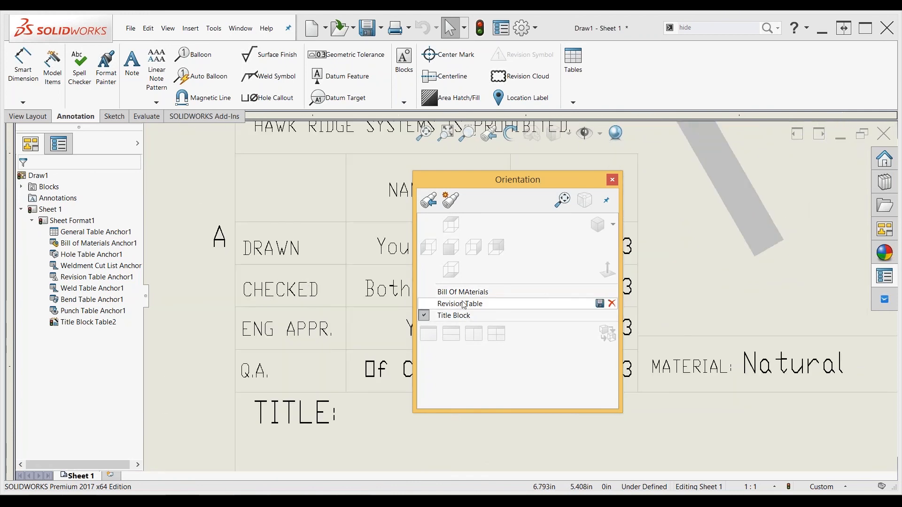
pyautogui.click(464, 304)
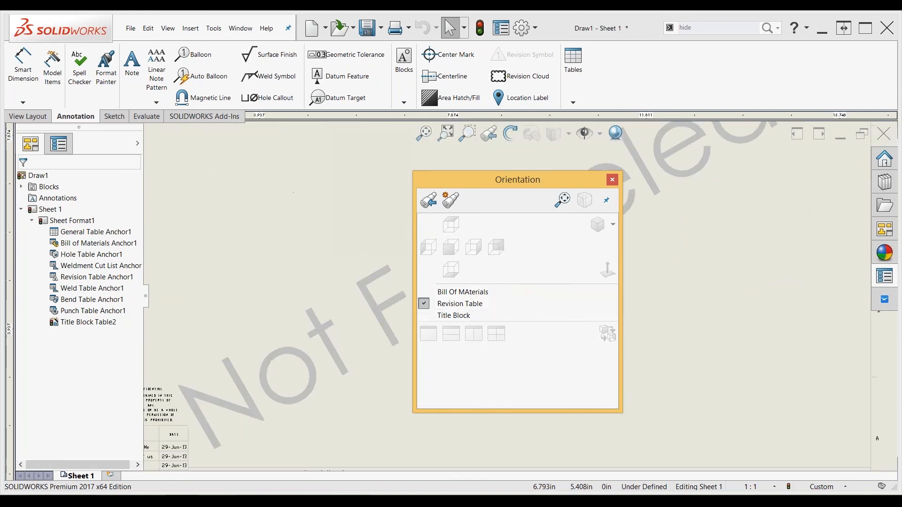
pyautogui.click(558, 209)
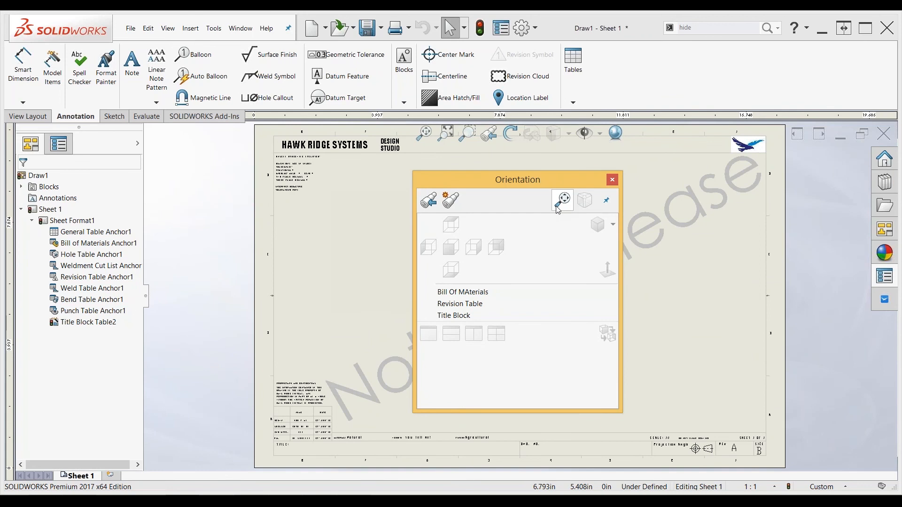
pyautogui.click(613, 180)
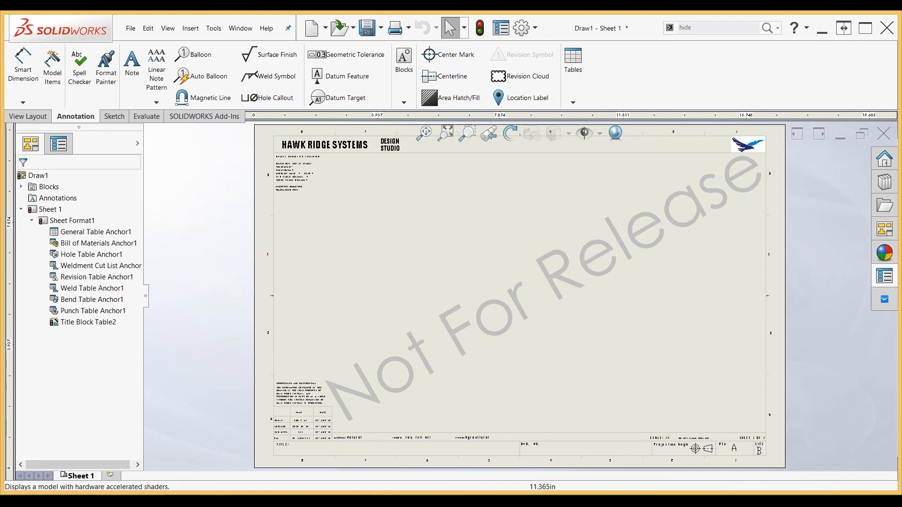
# - Try to save the drawing as a Drawing Templates (*.drwdot) file in the SOLIDWORKS 2017 templates folder
pyautogui.click(382, 33)
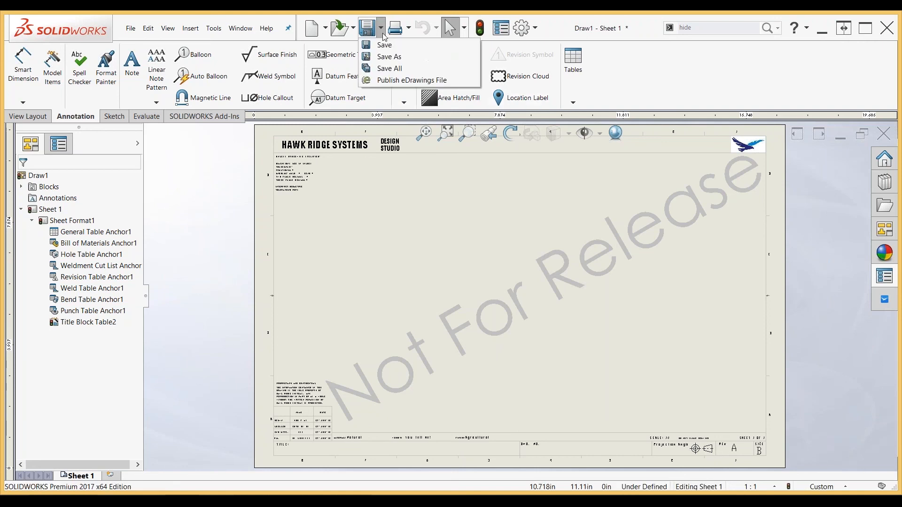
pyautogui.click(385, 57)
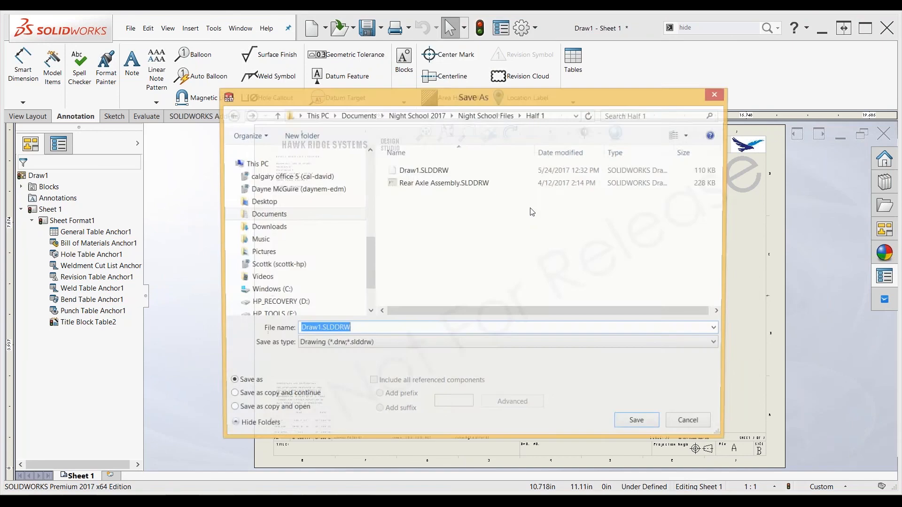
pyautogui.click(417, 346)
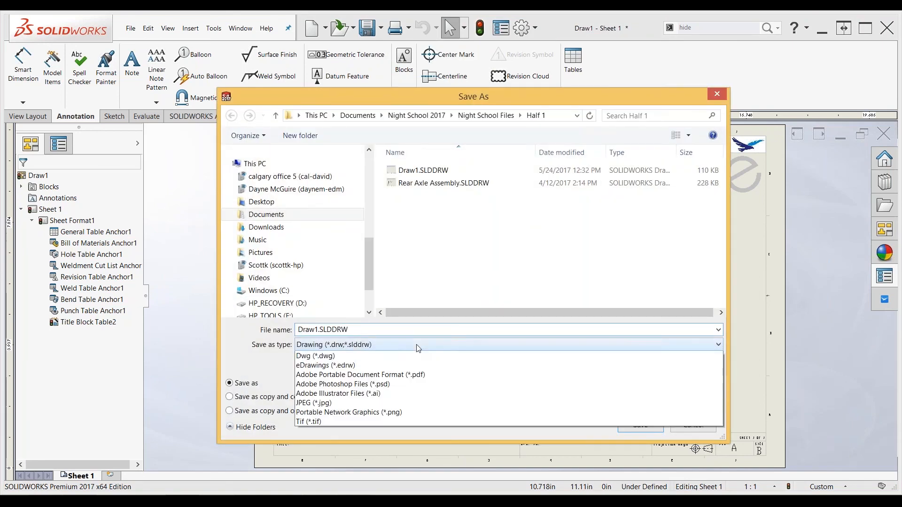
pyautogui.scroll(1, 361, 367)
pyautogui.click(362, 378)
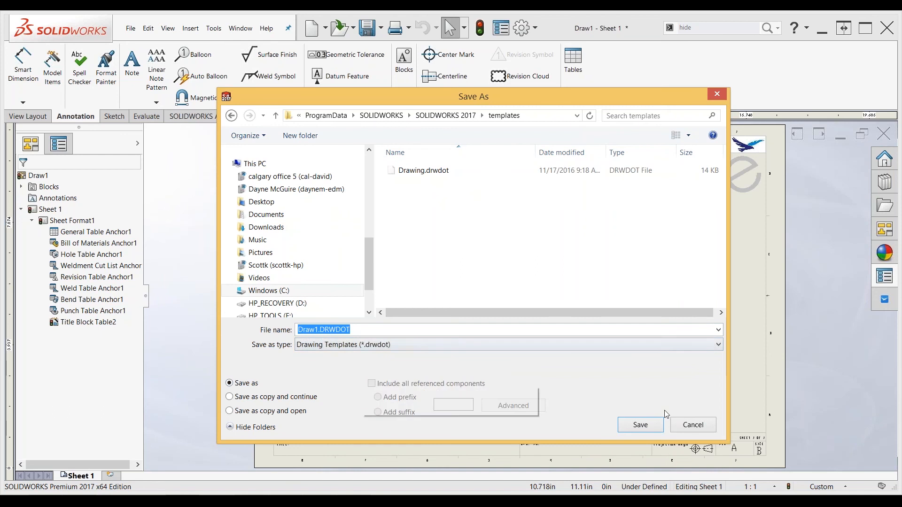
pyautogui.click(642, 425)
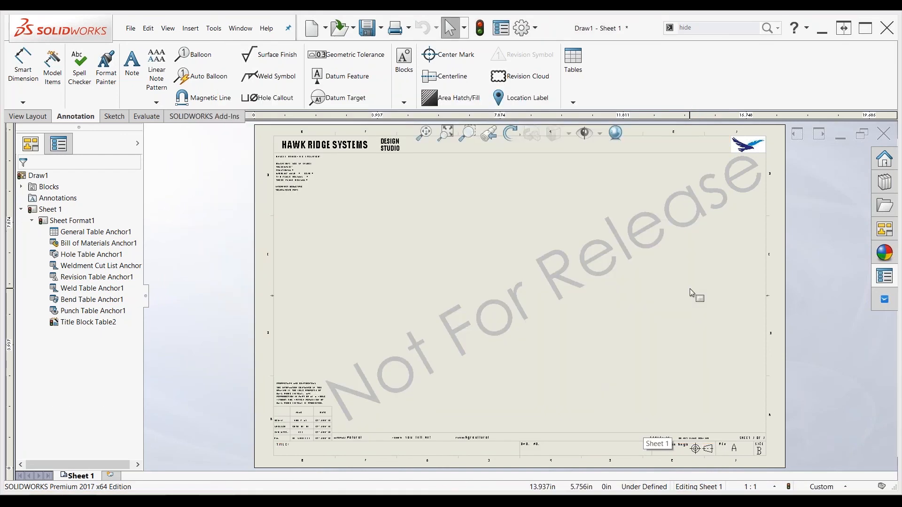
# - Create a new drawing from the standard Drawing template without choosing a sheet format
pyautogui.hotkey('ctrl', 'n')
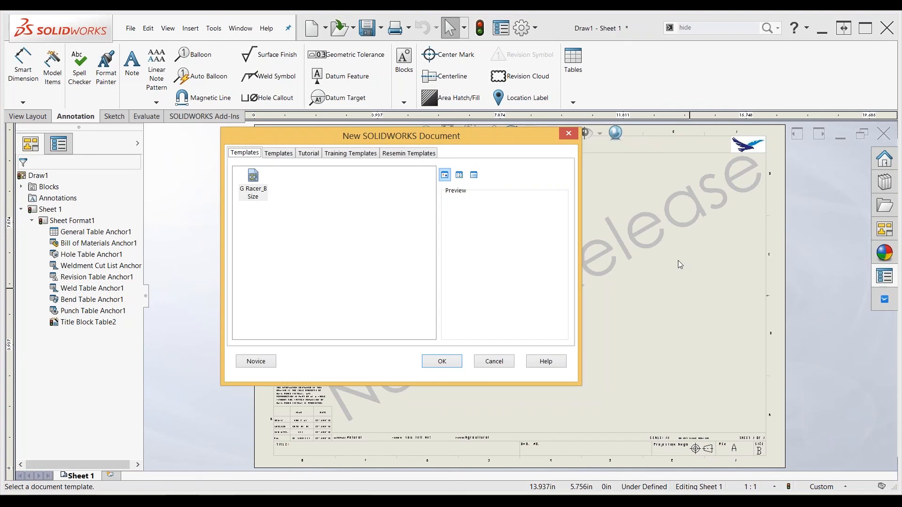
pyautogui.click(277, 154)
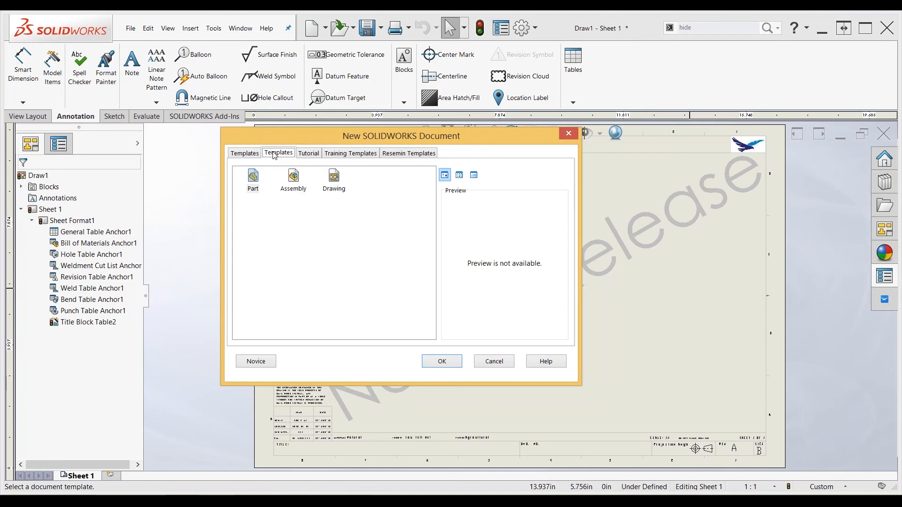
pyautogui.click(333, 179)
pyautogui.click(446, 361)
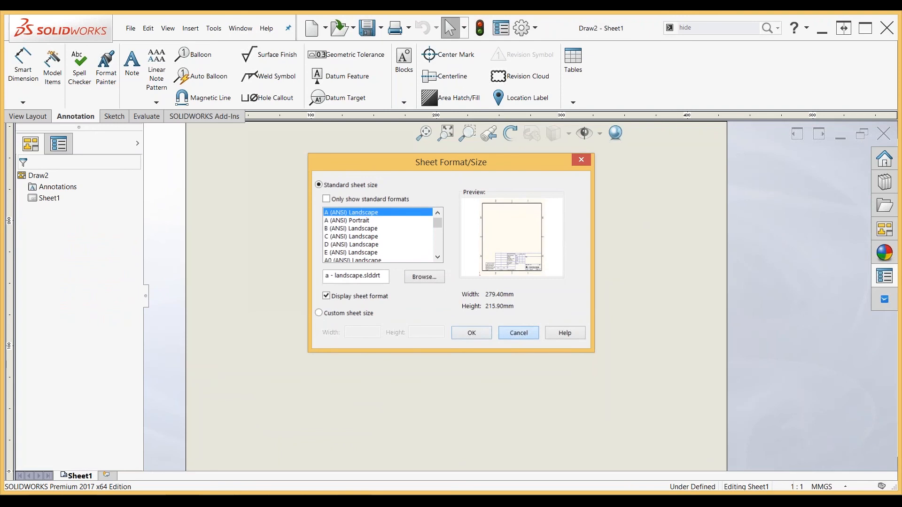
pyautogui.click(519, 332)
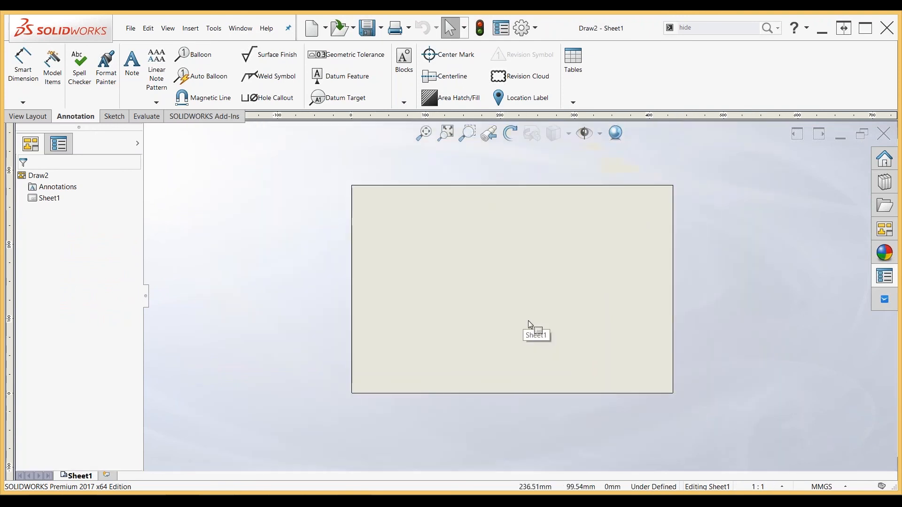
# - Edit the sheet format and add an automatic border with evenly sized zones in 8 rows and 8 columns
pyautogui.rightClick(499, 303)
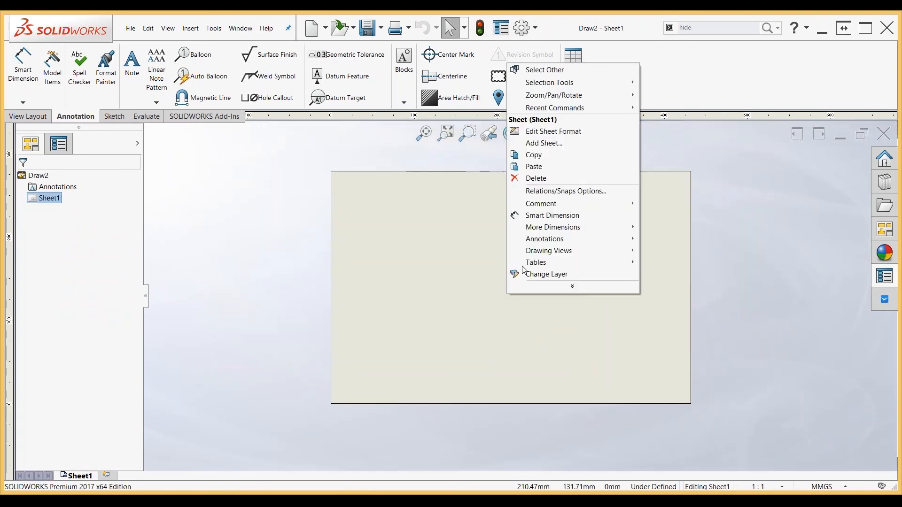
pyautogui.click(558, 131)
pyautogui.rightClick(560, 262)
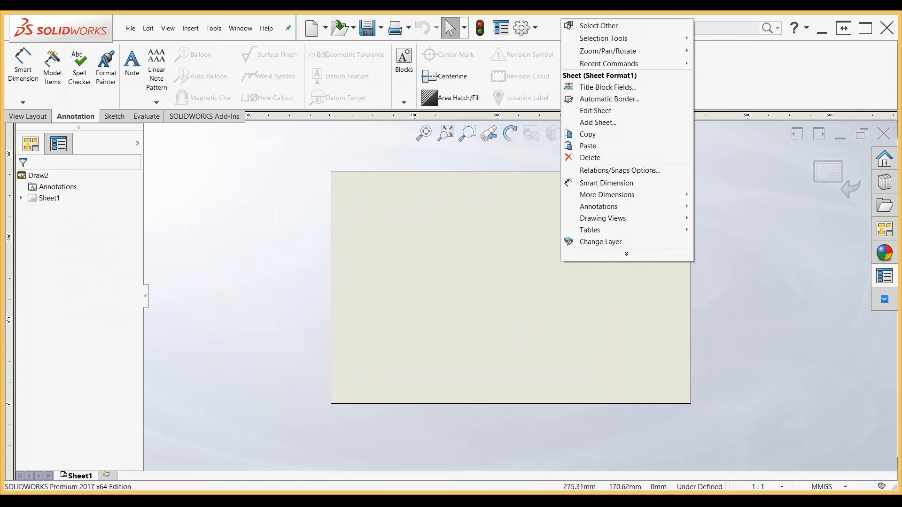
pyautogui.click(622, 101)
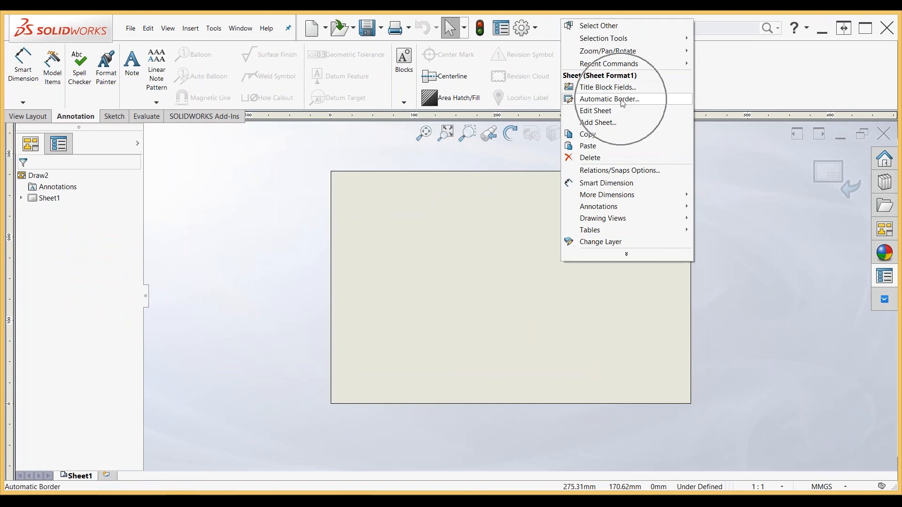
pyautogui.click(622, 100)
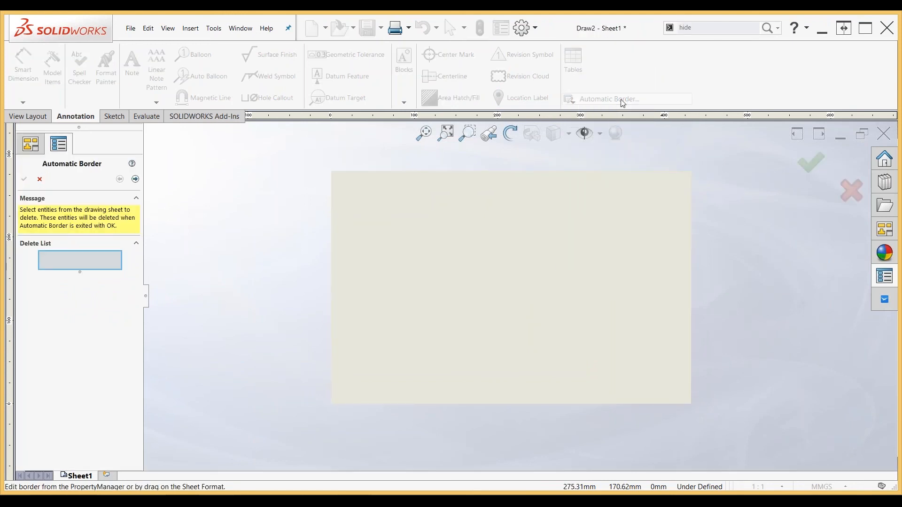
pyautogui.click(135, 179)
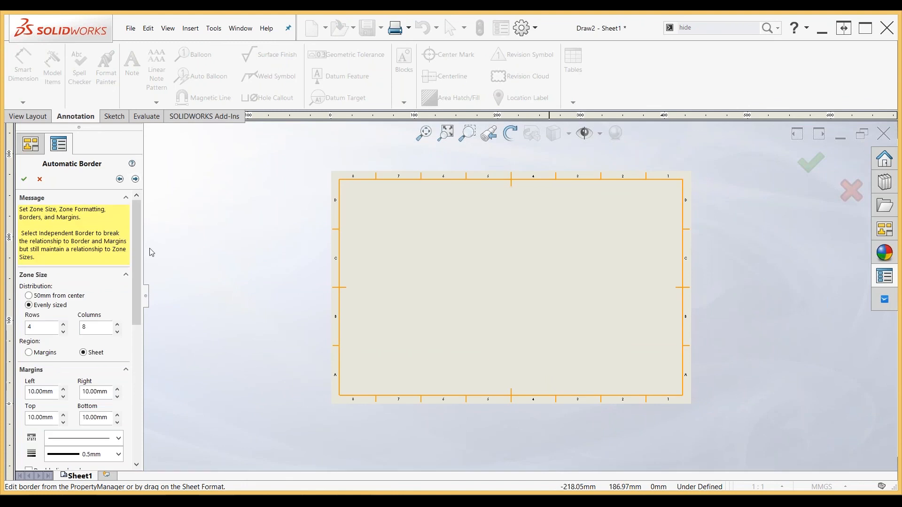
pyautogui.click(63, 325)
pyautogui.click(63, 325)
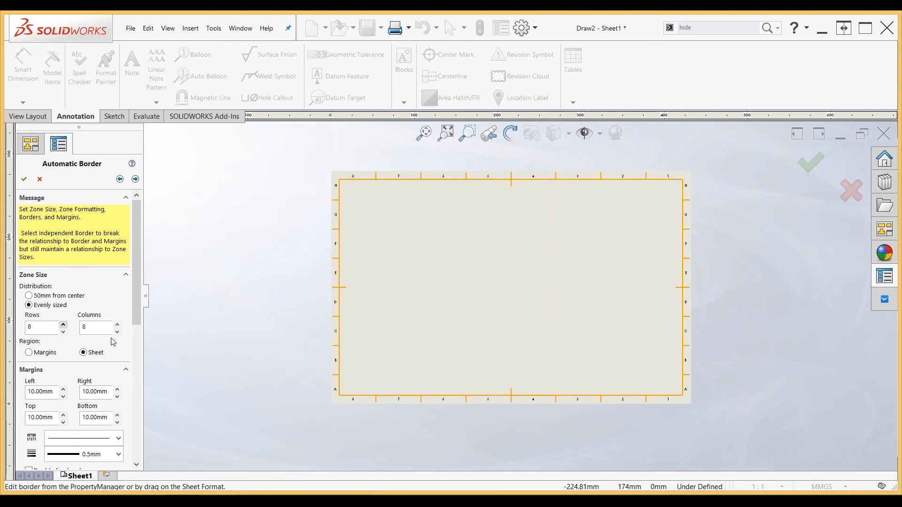
pyautogui.moveTo(134, 311); pyautogui.dragTo(142, 348)
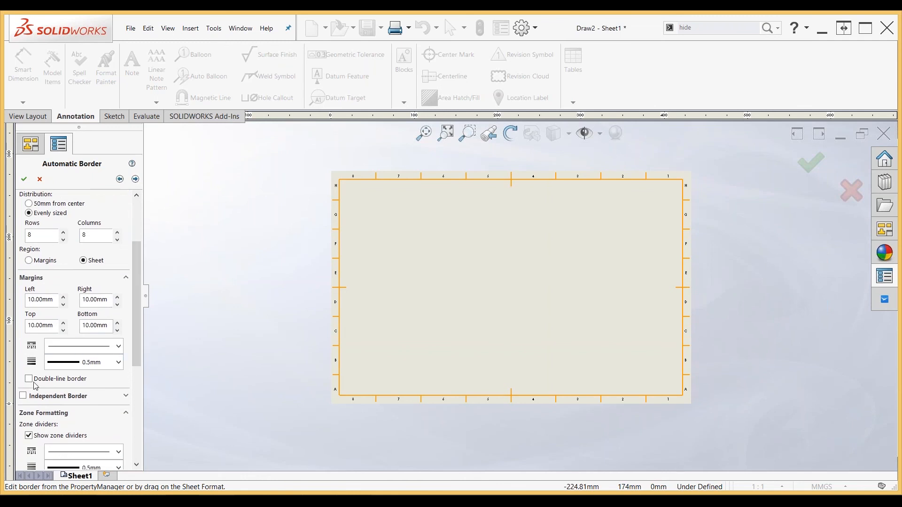
pyautogui.moveTo(136, 320); pyautogui.dragTo(156, 264)
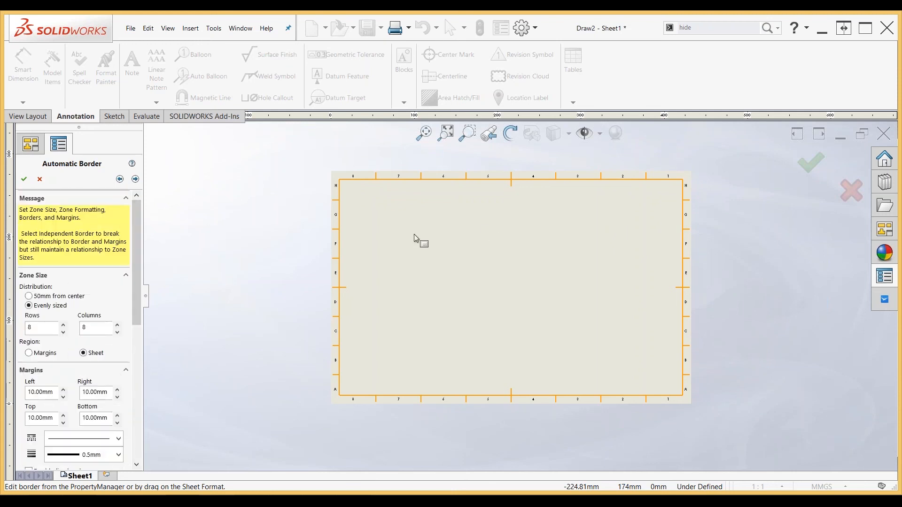
pyautogui.click(25, 179)
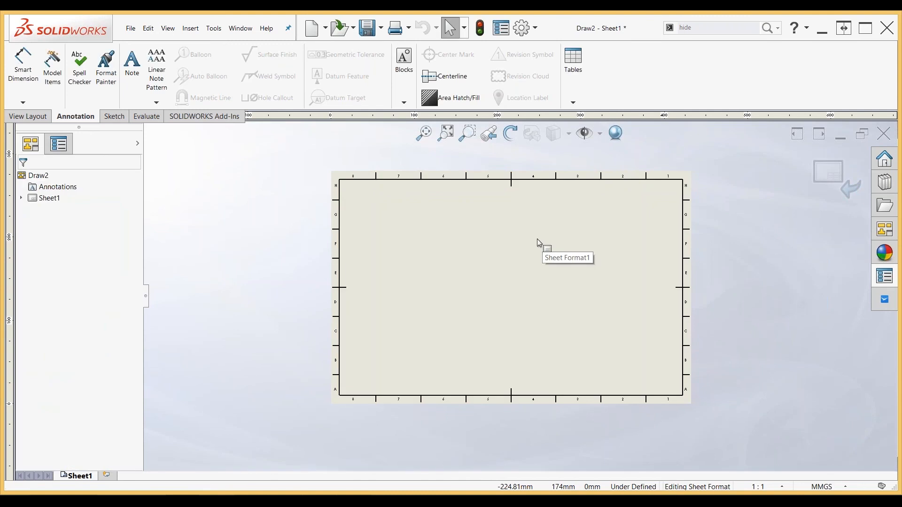
# - Change the zone parameters in the sheet properties to 4 rows and 11 columns and apply them to the border
pyautogui.rightClick(512, 246)
pyautogui.click(544, 482)
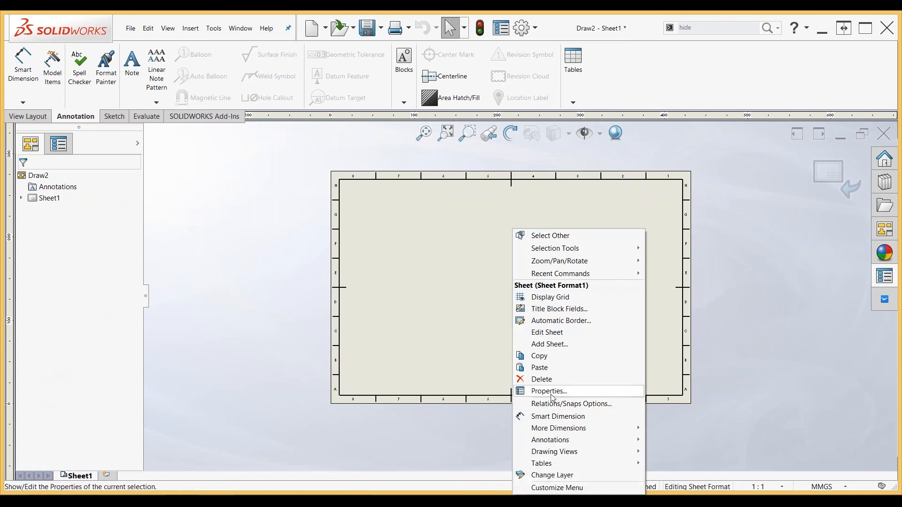
pyautogui.click(552, 397)
pyautogui.click(311, 123)
pyautogui.moveTo(416, 107); pyautogui.dragTo(553, 91)
pyautogui.click(520, 195)
pyautogui.click(520, 195)
pyautogui.click(520, 195)
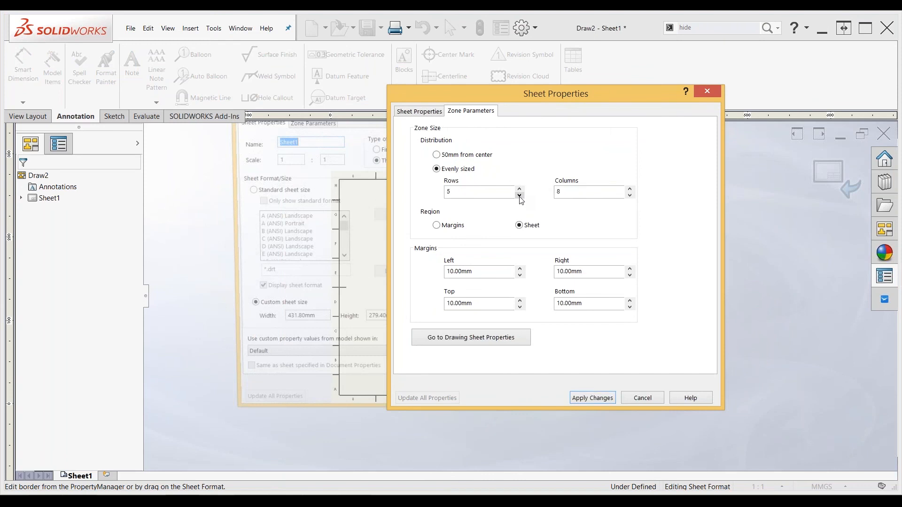
pyautogui.click(631, 190)
pyautogui.click(630, 190)
pyautogui.click(630, 189)
pyautogui.click(600, 400)
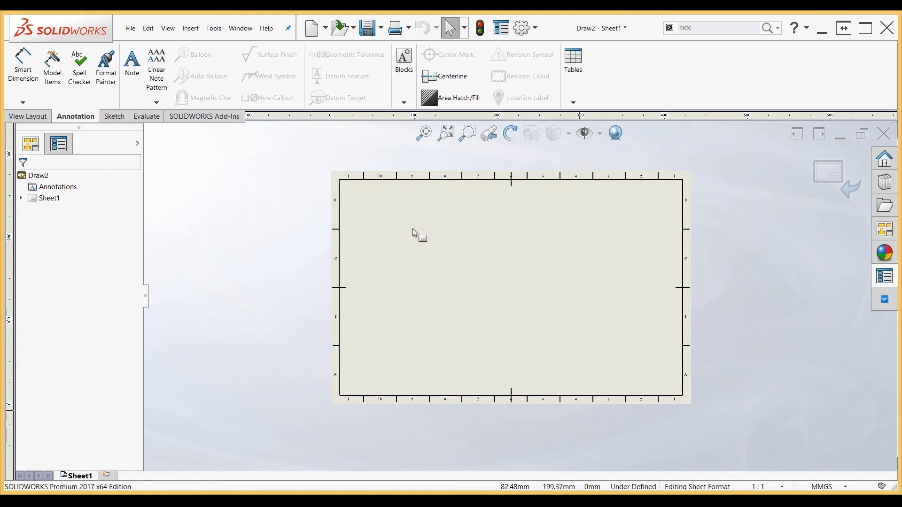
# - Sketch title block lines on the sheet format: a horizontal about 108 mm from the left border, a vertical to the lower border, and a horizontal to the right border
pyautogui.scroll(-3, 427, 222)
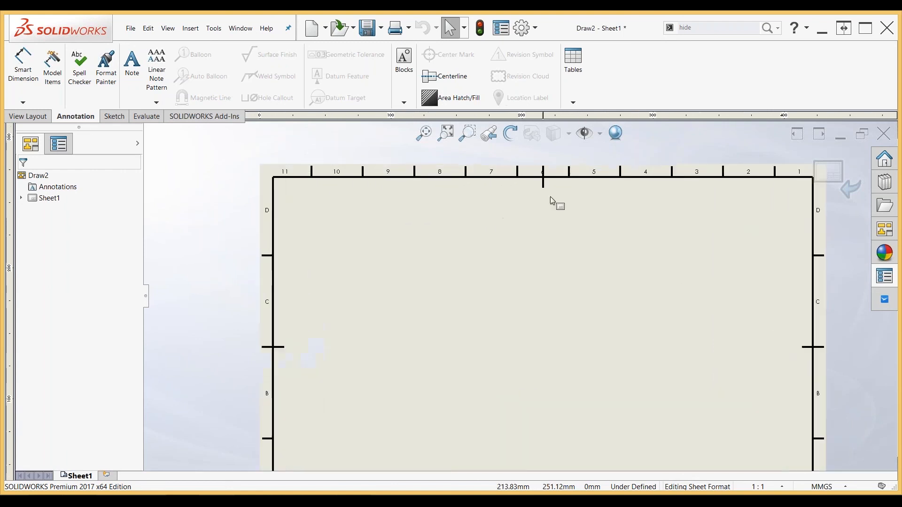
pyautogui.scroll(-1, 551, 196)
pyautogui.scroll(4, 531, 303)
pyautogui.scroll(1, 585, 331)
pyautogui.moveTo(576, 366); pyautogui.dragTo(546, 298, button='middle')
pyautogui.press('l')
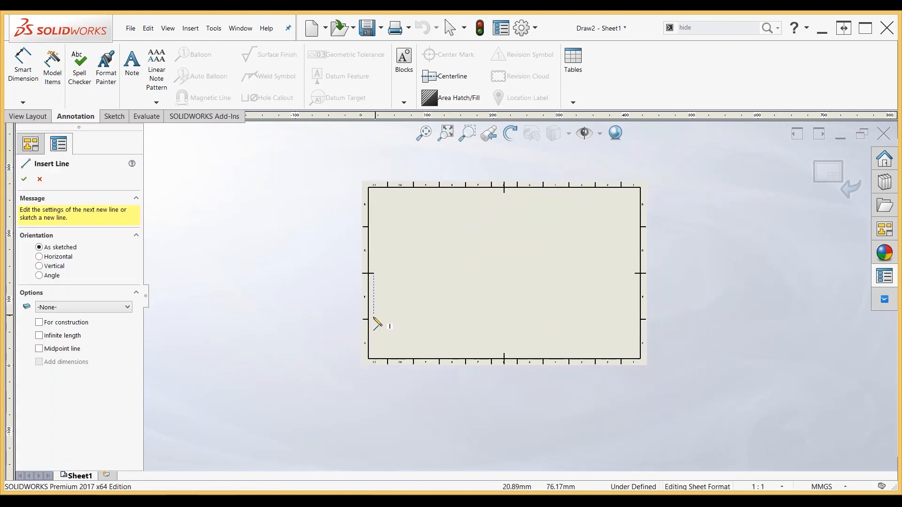
pyautogui.click(368, 320)
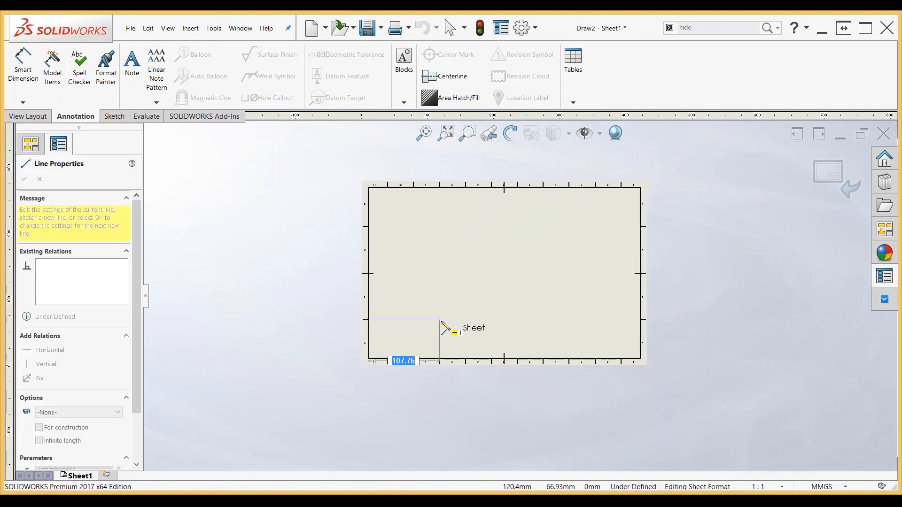
pyautogui.click(440, 319)
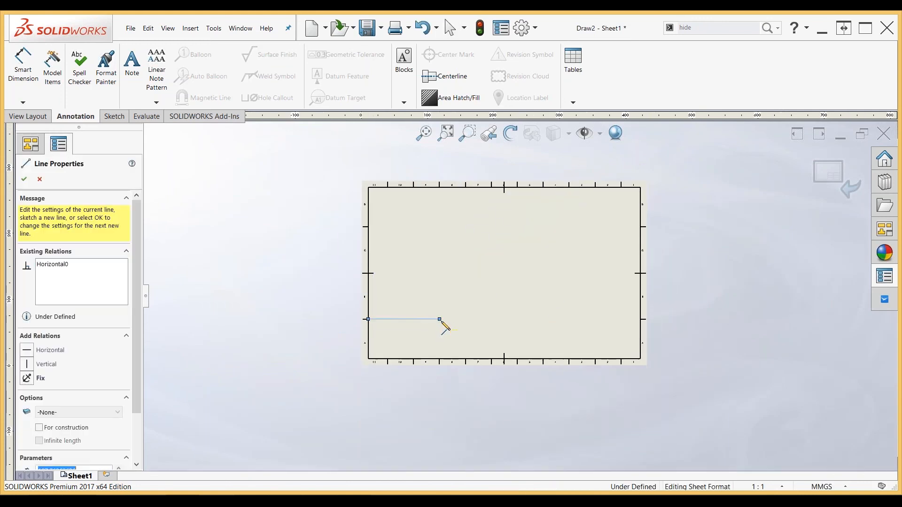
pyautogui.click(440, 359)
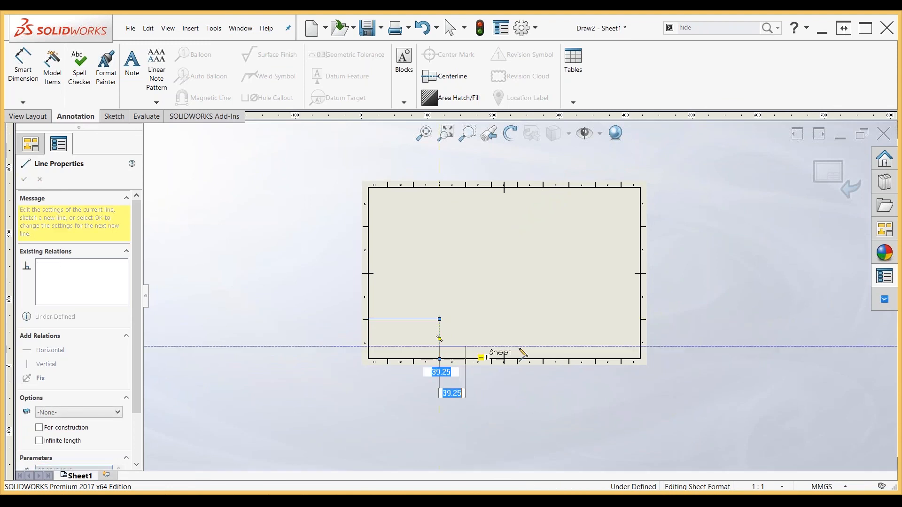
pyautogui.click(642, 350)
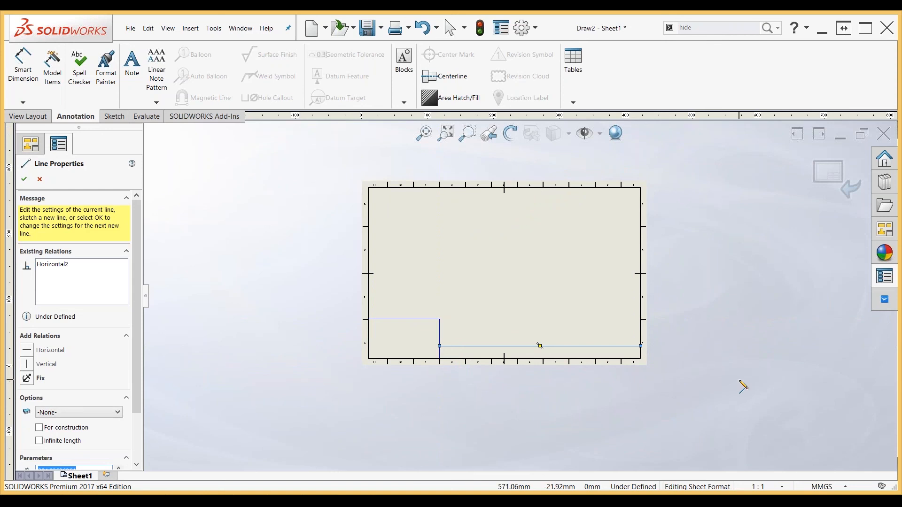
pyautogui.press('Escape')
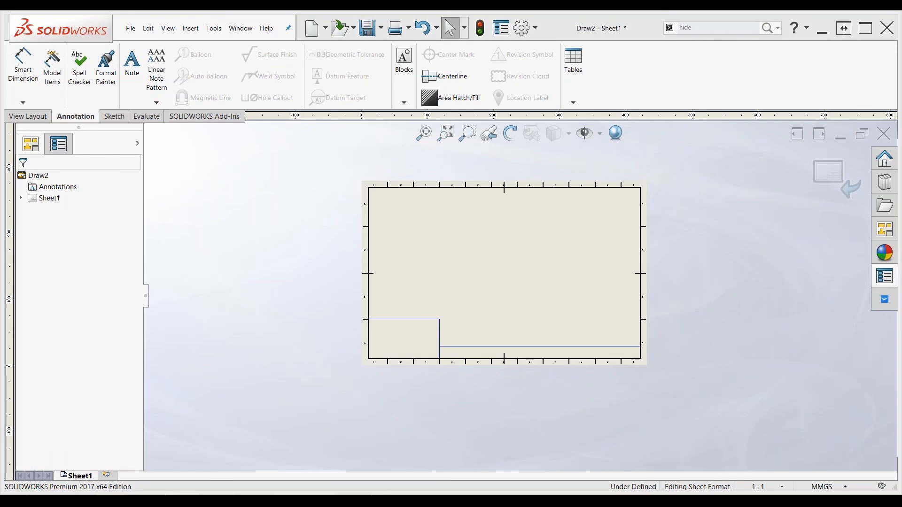
# - Close both open drawings without saving their changes, leaving the Foot Rest part open
pyautogui.hotkey('ctrl', 'w')
pyautogui.click(385, 275)
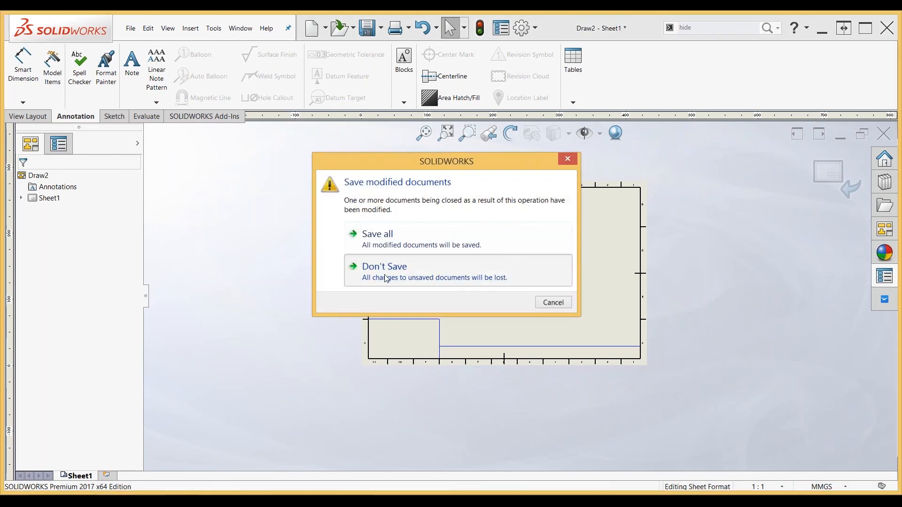
pyautogui.click(240, 29)
pyautogui.click(265, 126)
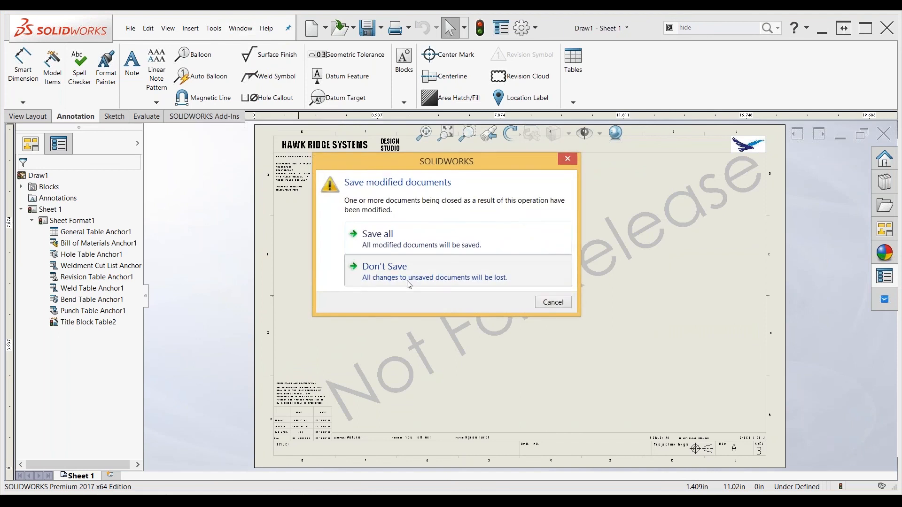
pyautogui.click(409, 281)
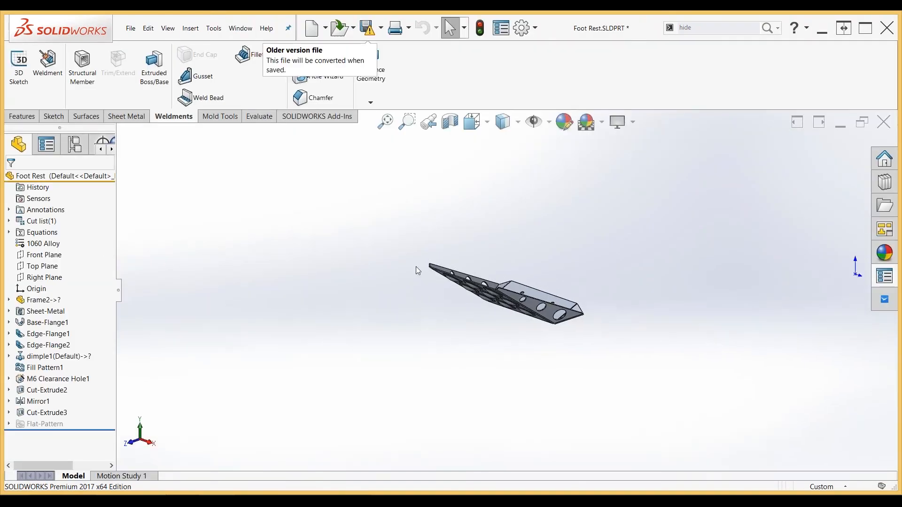
# - View the Foot Rest part in the front and right standard orientations and orbit it to an angled view
pyautogui.hotkey('ctrl', '1')
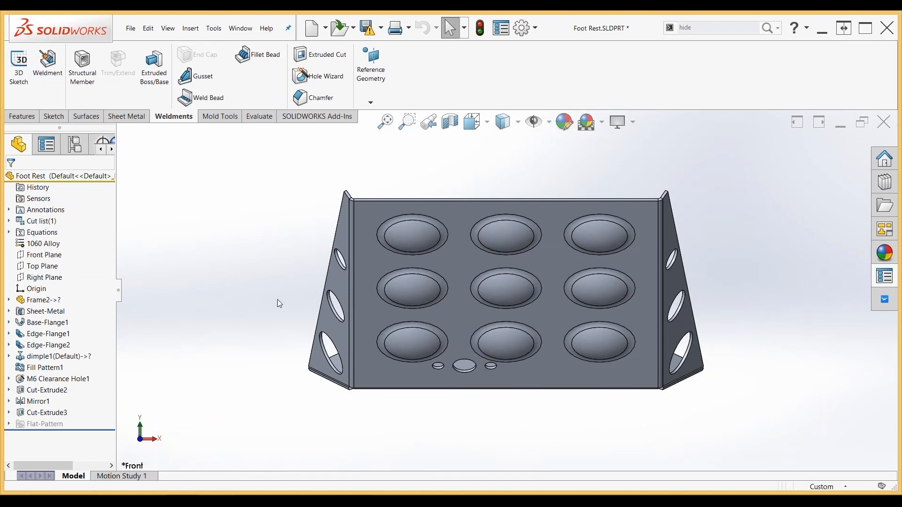
pyautogui.hotkey('ctrl', '4')
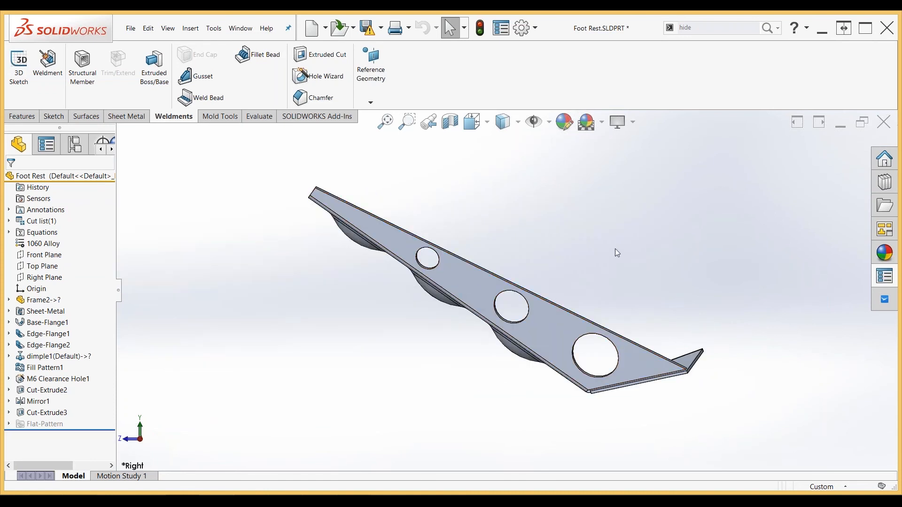
pyautogui.moveTo(615, 249); pyautogui.dragTo(625, 291, button='middle')
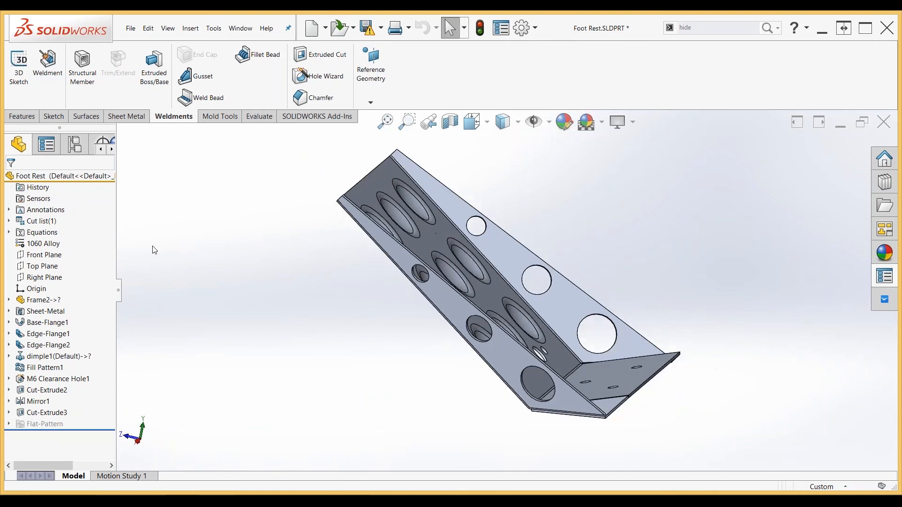
# - Select all the sketches in the inserted Frame2 part, from the Side layout sketch through Sketch125
pyautogui.click(9, 301)
pyautogui.click(19, 334)
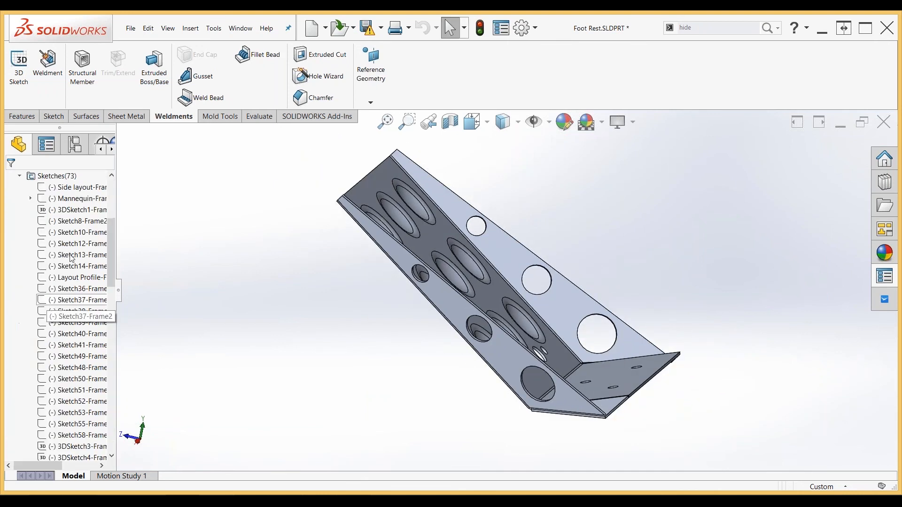
pyautogui.click(67, 188)
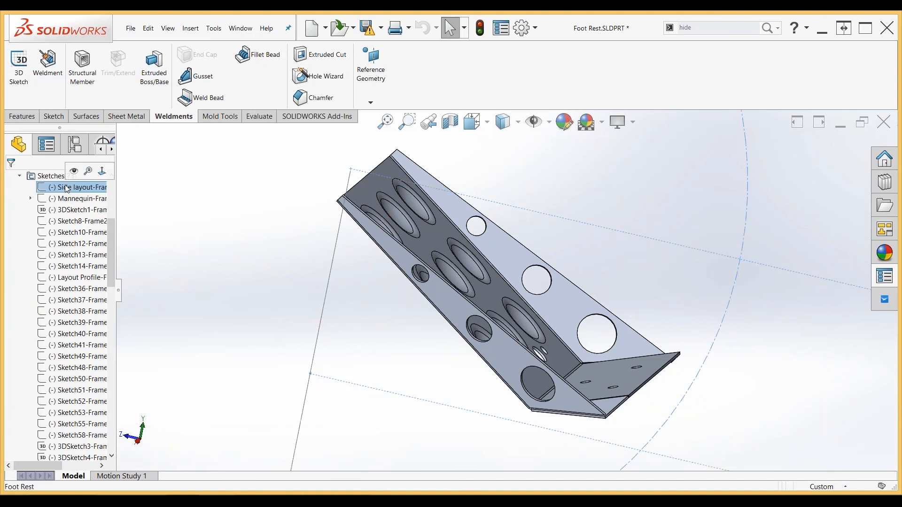
pyautogui.scroll(-15, 87, 379)
pyautogui.scroll(-6, 88, 379)
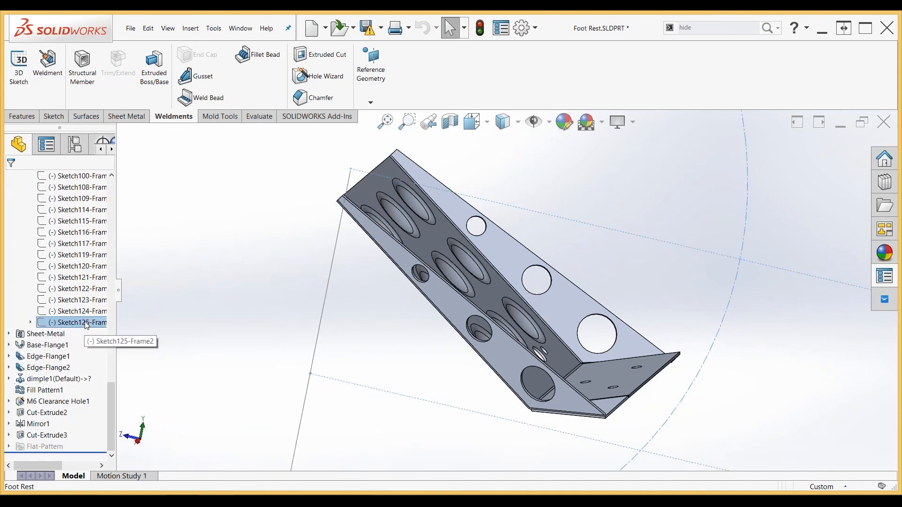
pyautogui.keyDown('shift'); pyautogui.click(86, 323); pyautogui.keyUp('shift')
# - Examine the highlighted frame layout sketches around the foot rest in isometric and orbited views, and clear the selection
pyautogui.scroll(8, 466, 414)
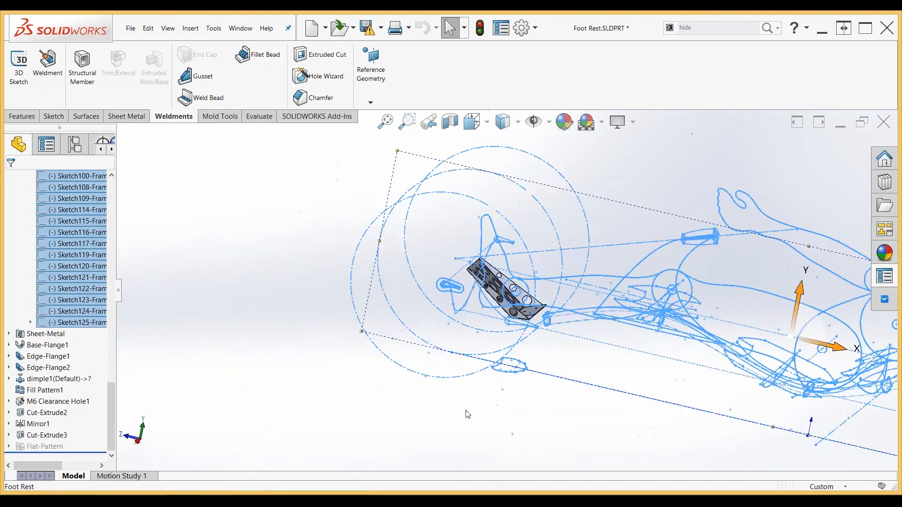
pyautogui.moveTo(468, 414); pyautogui.dragTo(494, 377, button='middle')
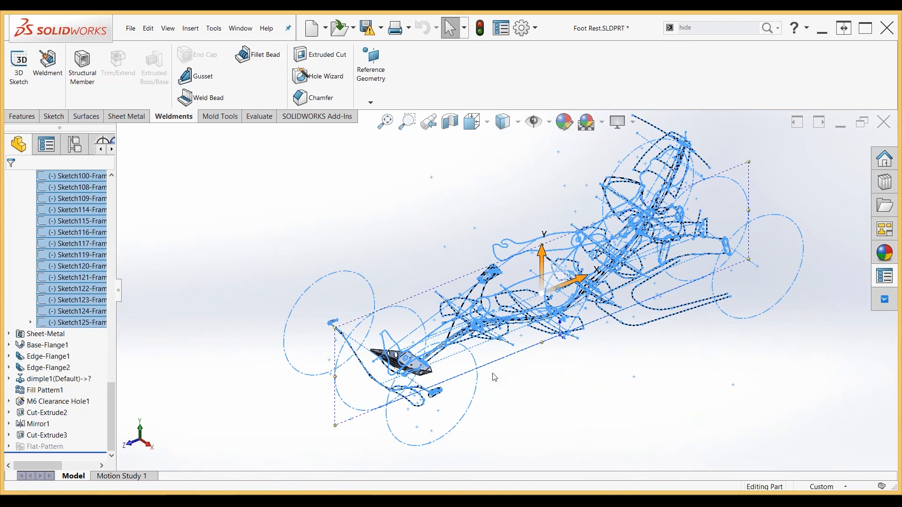
pyautogui.hotkey('ctrl', '7')
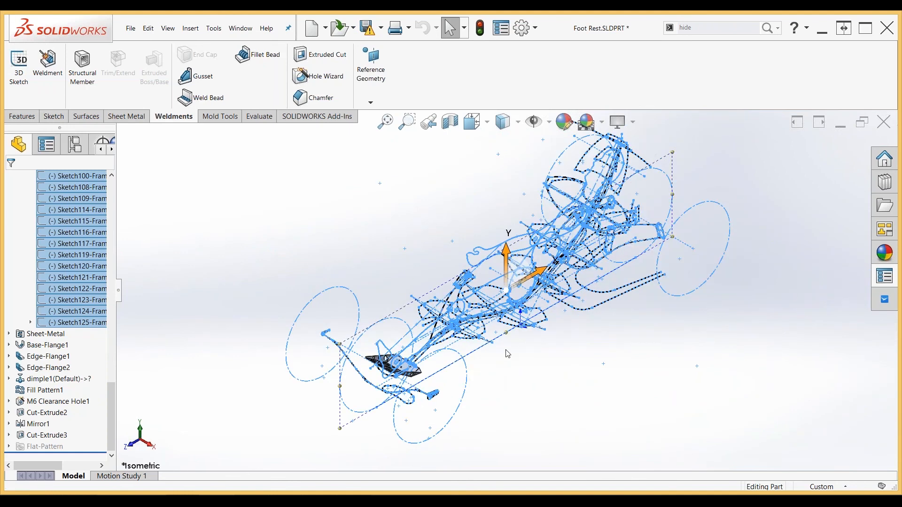
pyautogui.scroll(-2, 512, 372)
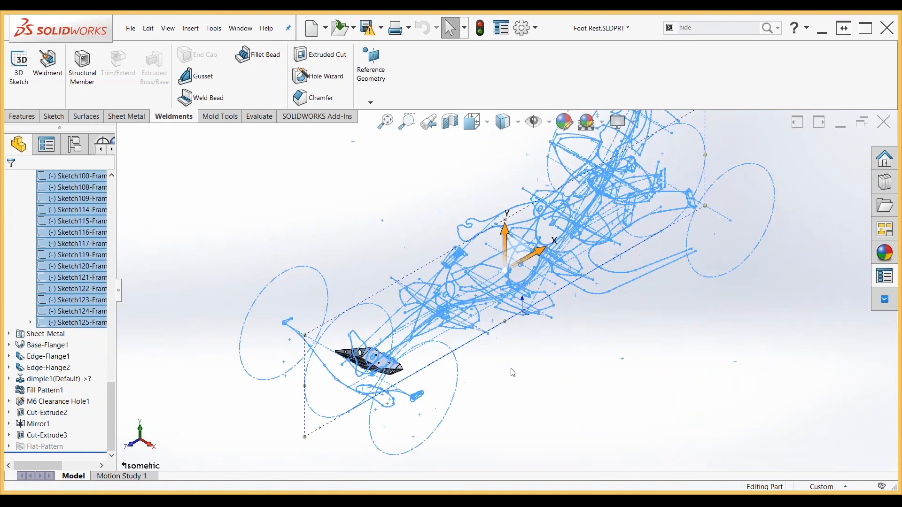
pyautogui.moveTo(513, 372)
pyautogui.mouseDown(button='middle')
pyautogui.moveTo(477, 316)
pyautogui.moveTo(497, 328)
pyautogui.moveTo(475, 324)
pyautogui.mouseUp(button='middle')
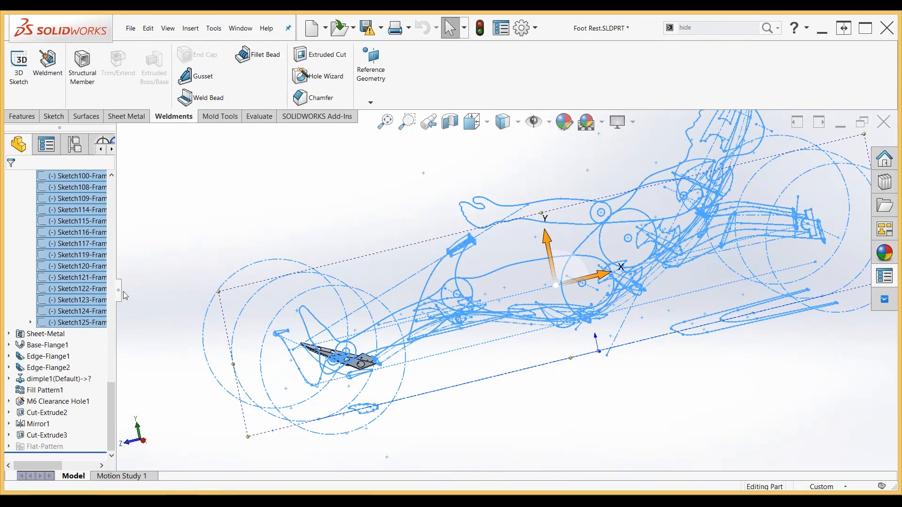
pyautogui.moveTo(120, 291); pyautogui.dragTo(151, 292)
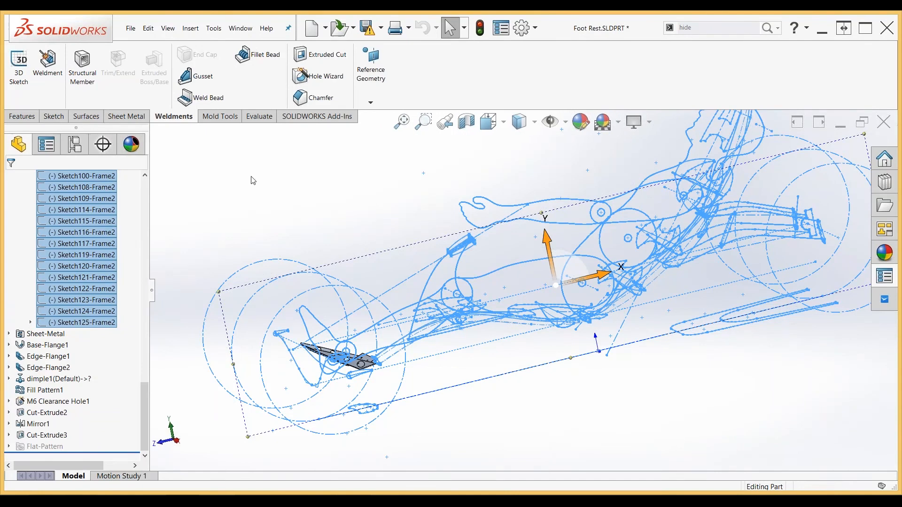
pyautogui.click(253, 180)
# - Orient the view normal to the dimpled face of the base flange and clear the face selection
pyautogui.moveTo(390, 352)
pyautogui.mouseDown(button='middle')
pyautogui.moveTo(396, 361)
pyautogui.moveTo(387, 294)
pyautogui.moveTo(242, 396)
pyautogui.moveTo(248, 415)
pyautogui.moveTo(405, 292)
pyautogui.moveTo(435, 283)
pyautogui.moveTo(329, 291)
pyautogui.mouseUp(button='middle')
pyautogui.click(264, 296)
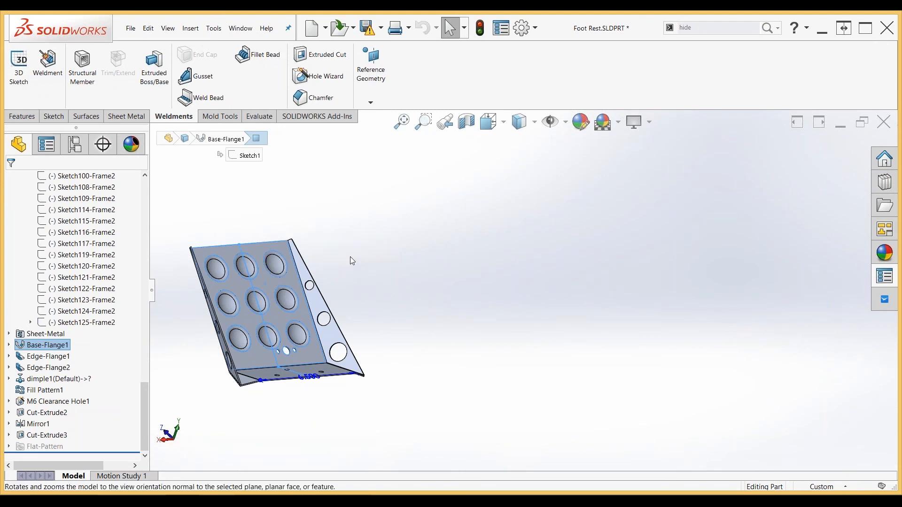
pyautogui.click(352, 261)
pyautogui.click(254, 350)
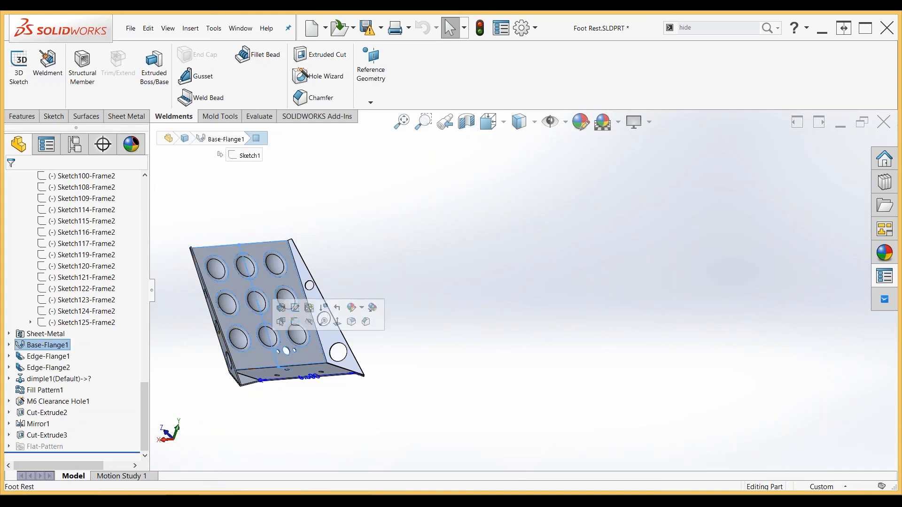
pyautogui.click(337, 321)
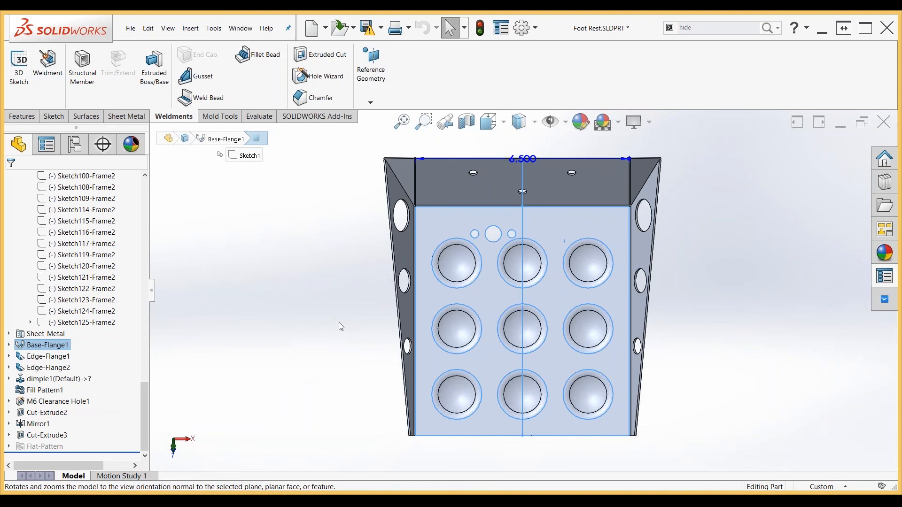
pyautogui.press('Escape')
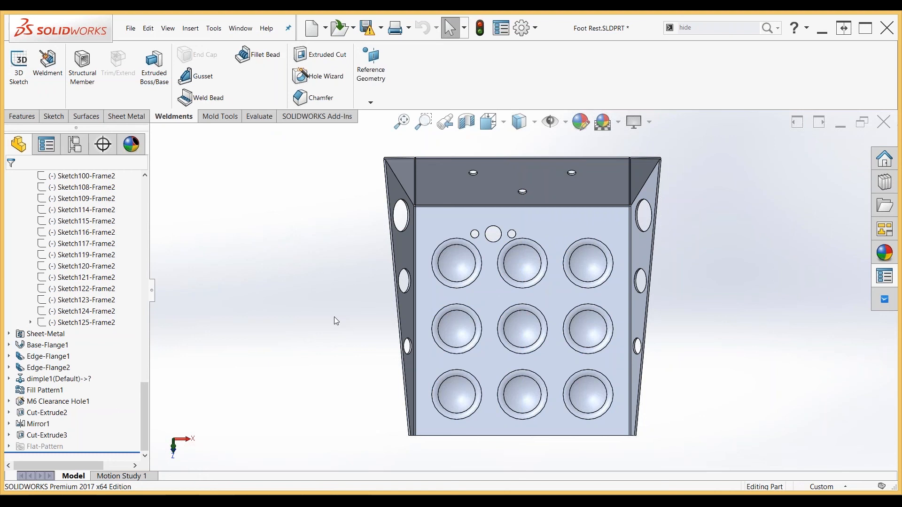
# - Rotate the view 180 degrees within the screen plane so the bent lip of the foot rest points down
pyautogui.hotkey('alt', 'Right')
pyautogui.hotkey('alt', 'Right')
pyautogui.hotkey('alt', 'Right')
pyautogui.hotkey('alt', 'Right')
pyautogui.hotkey('alt', 'Right')
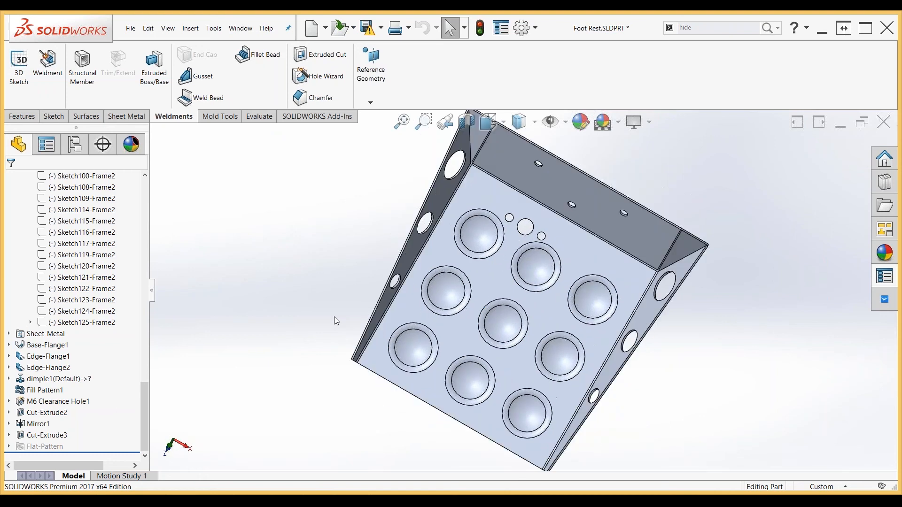
pyautogui.hotkey('alt', 'Right')
pyautogui.hotkey('alt', 'Right')
pyautogui.hotkey('alt', 'Right')
pyautogui.hotkey('alt', 'Right')
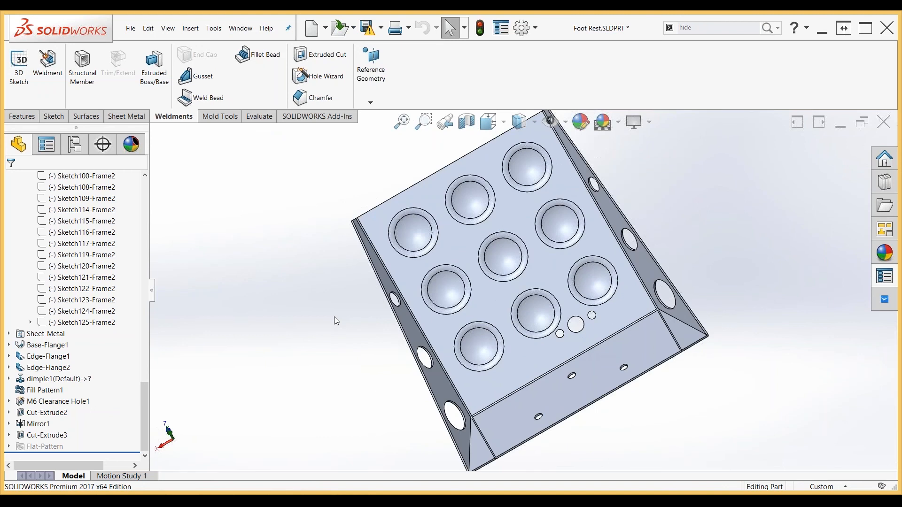
pyautogui.hotkey('alt', 'Right')
pyautogui.hotkey('alt', 'Right')
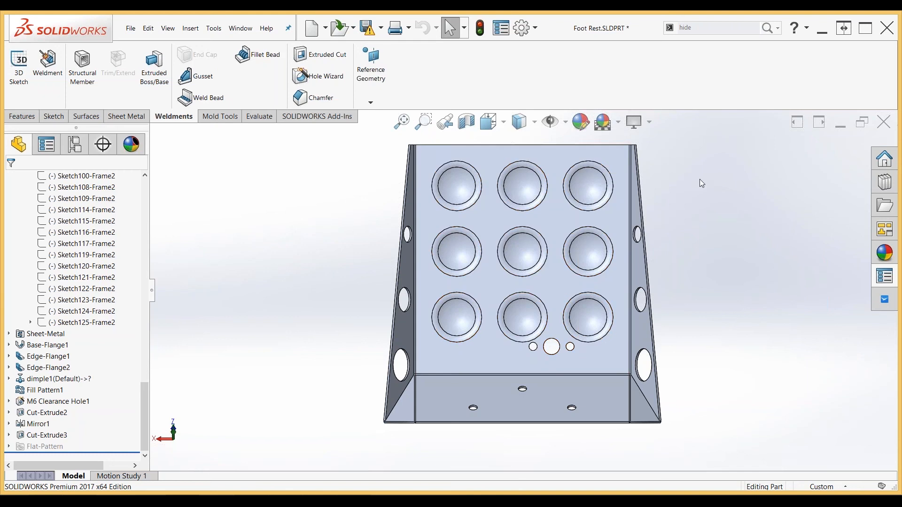
# - Orient the view normal to the dimpled face using the flange's thin end face as the upward reference, and clear the selection
pyautogui.scroll(-2, 699, 179)
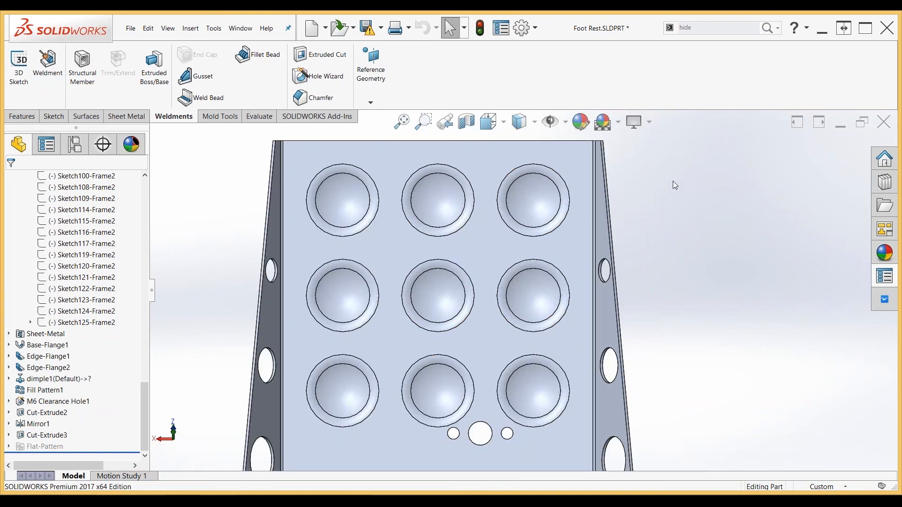
pyautogui.scroll(-2, 673, 182)
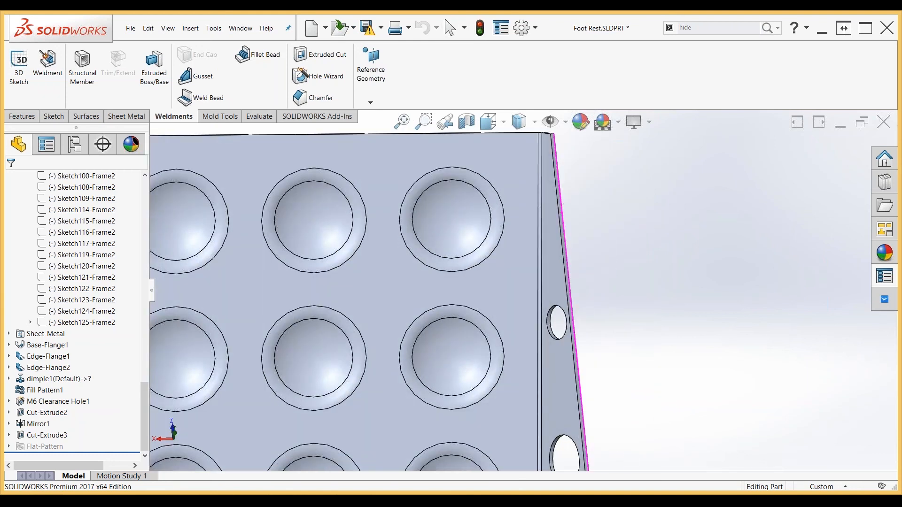
pyautogui.keyDown('ctrl'); pyautogui.moveTo(562, 213); pyautogui.dragTo(653, 318, button='middle'); pyautogui.keyUp('ctrl')
pyautogui.click(472, 269)
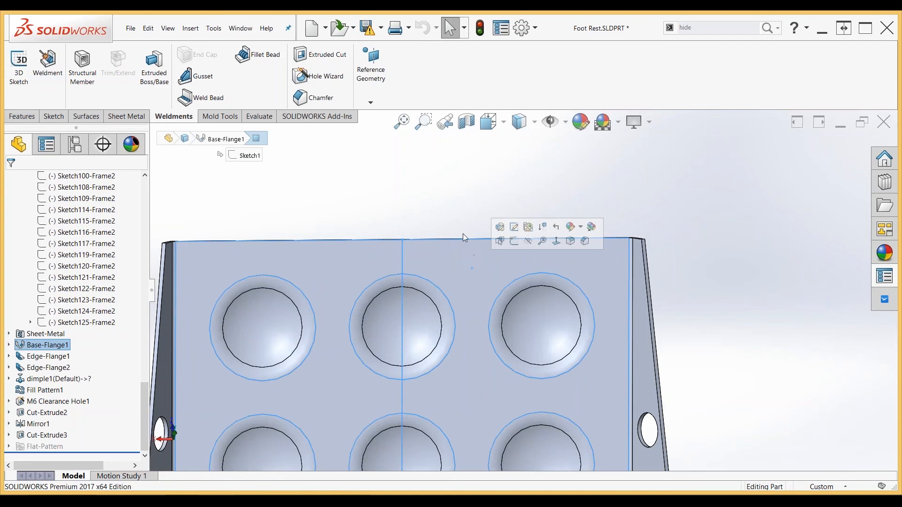
pyautogui.click(443, 189)
pyautogui.moveTo(435, 211); pyautogui.dragTo(464, 262, button='middle')
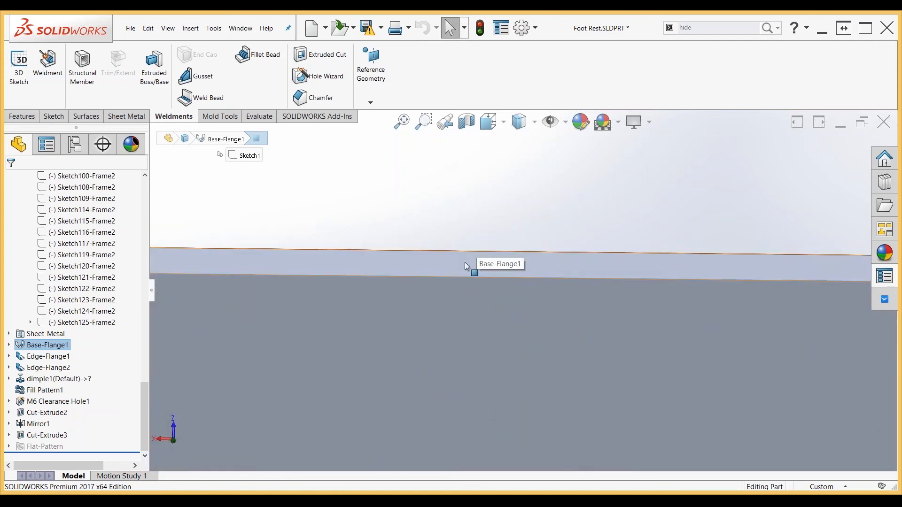
pyautogui.click(465, 262)
pyautogui.click(537, 234)
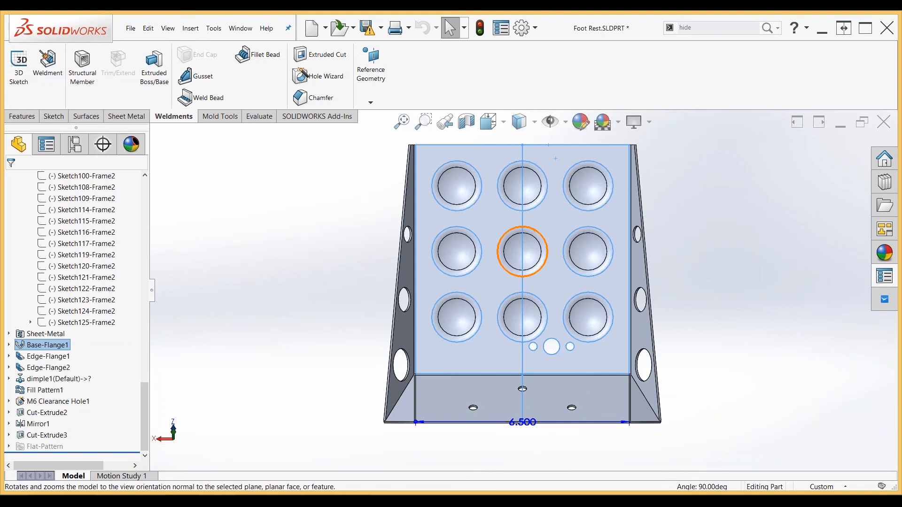
pyautogui.click(705, 252)
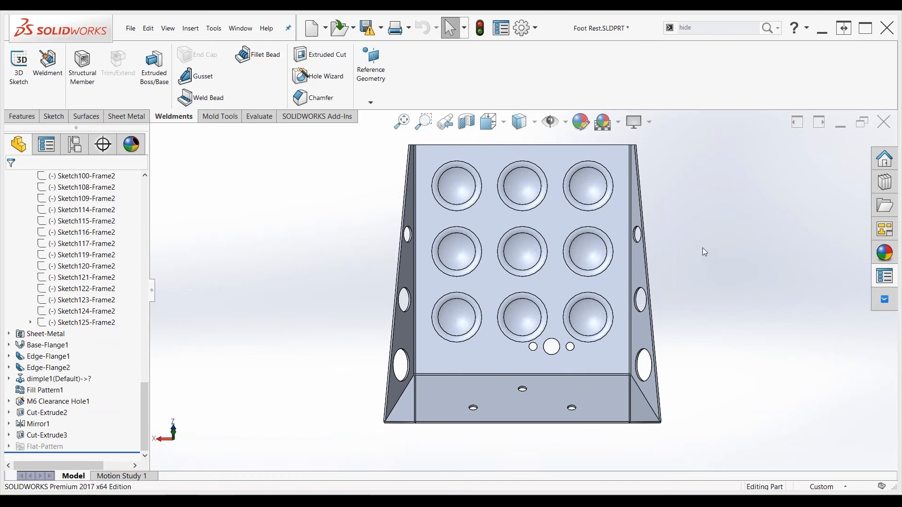
# - Update the standard views so the current view of the dimpled face becomes Front, and accept the change for existing drawings
pyautogui.press('space')
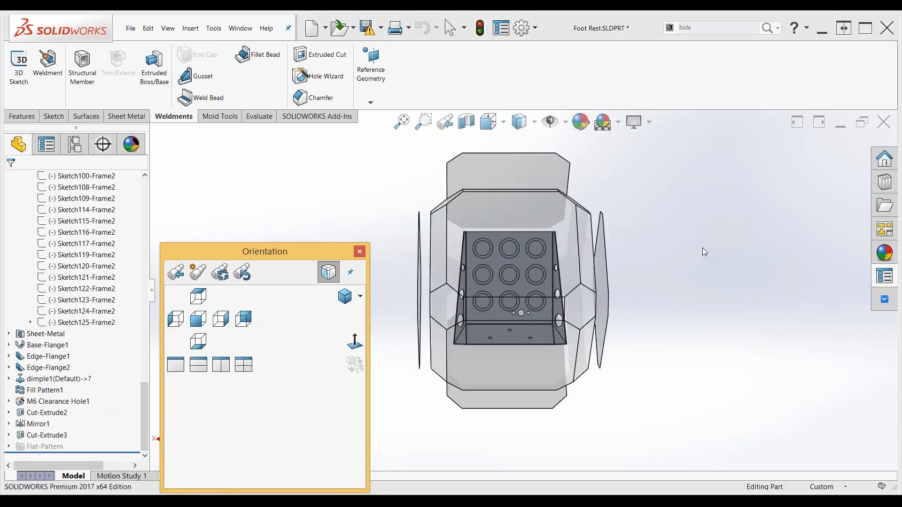
pyautogui.moveTo(285, 249); pyautogui.dragTo(309, 191)
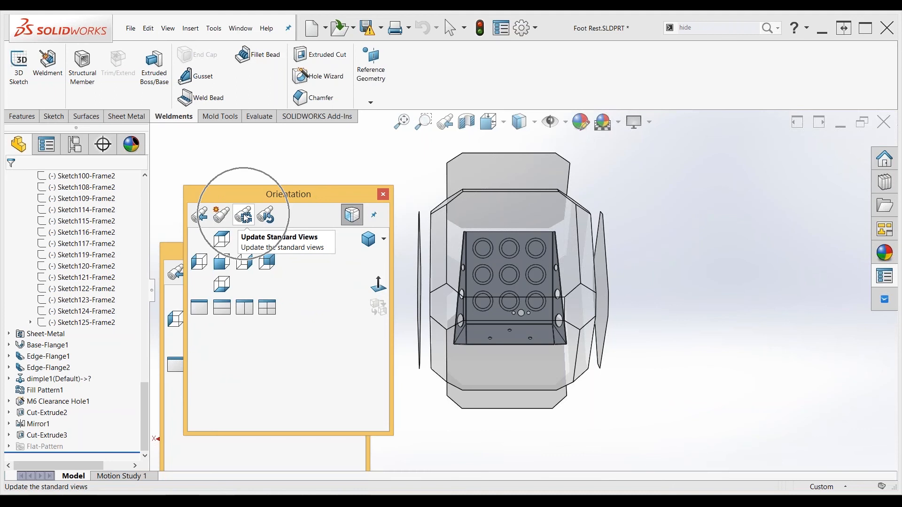
pyautogui.press('ctrl')
pyautogui.press('ctrl')
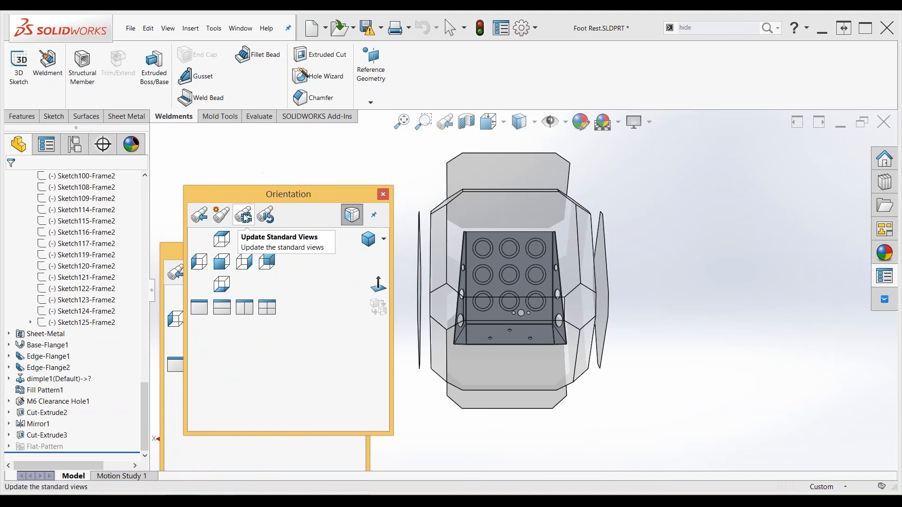
pyautogui.press('ctrl')
pyautogui.press('ctrl')
pyautogui.press('ctrl')
pyautogui.press('ctrl')
pyautogui.press('ctrl')
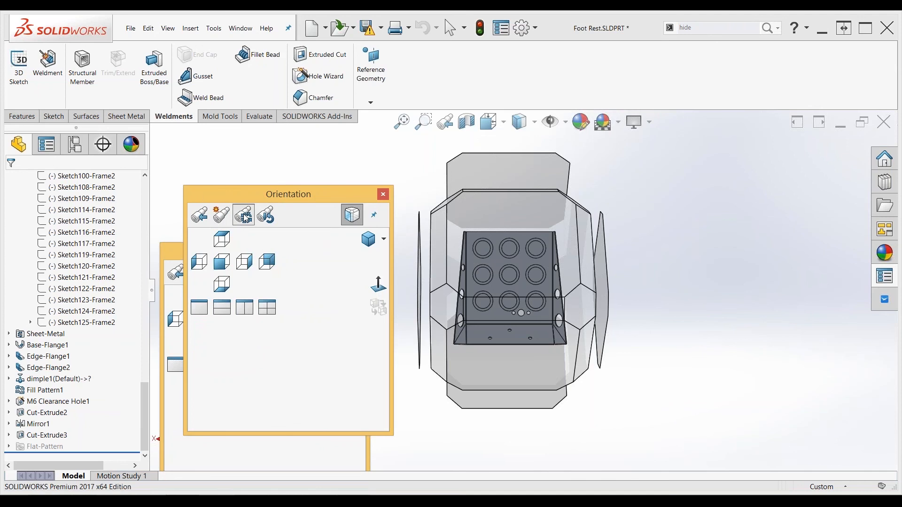
pyautogui.click(244, 218)
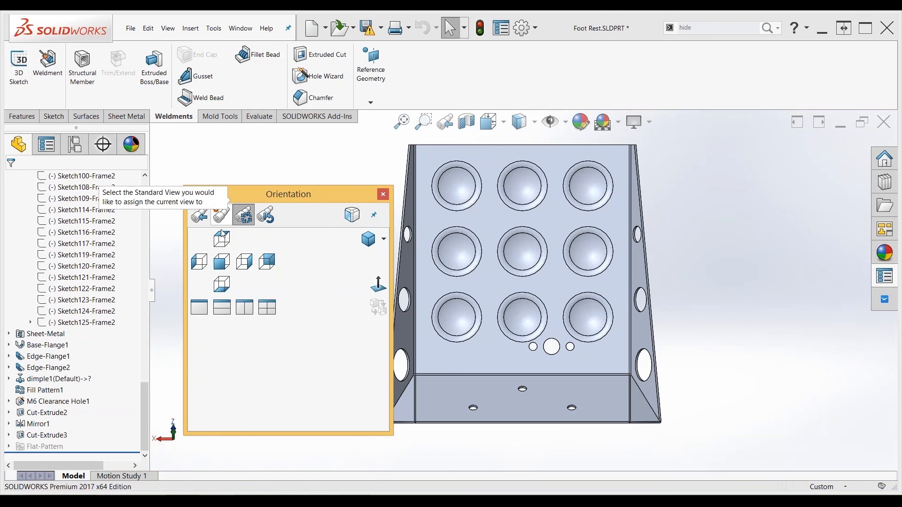
pyautogui.click(226, 264)
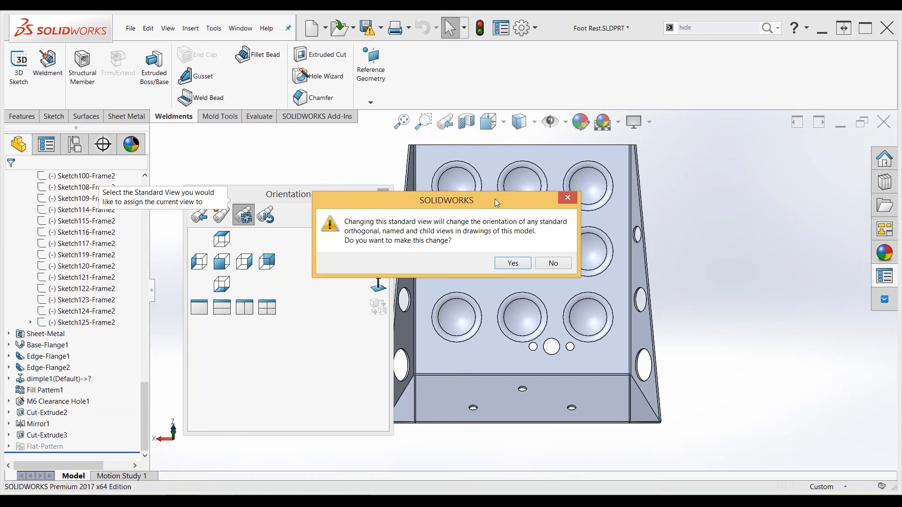
pyautogui.click(512, 265)
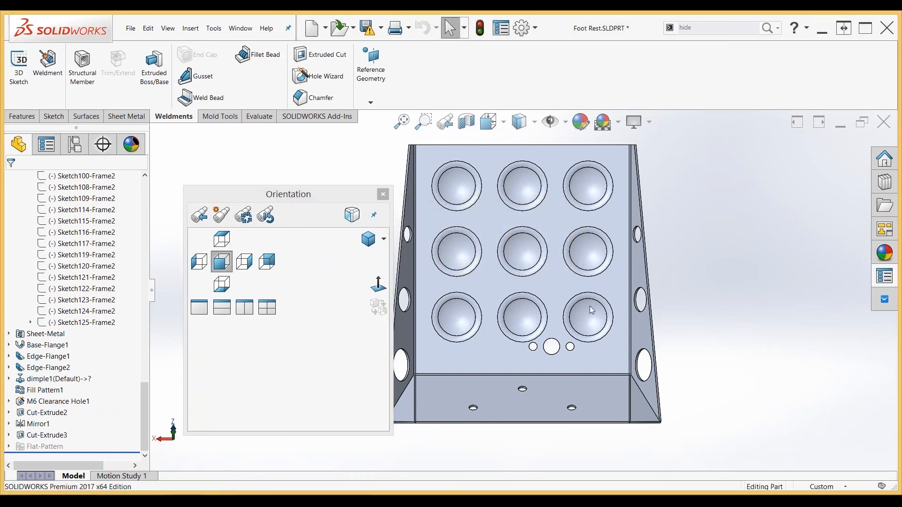
pyautogui.click(384, 194)
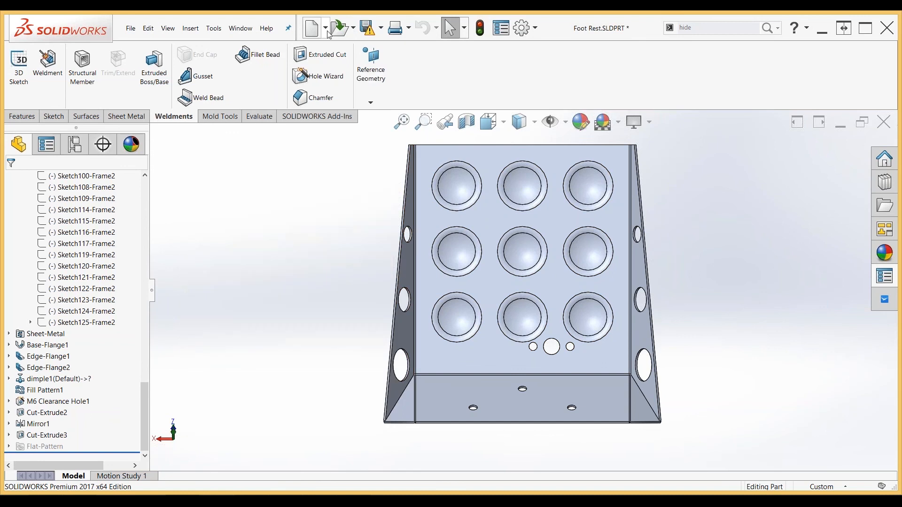
# - Make a new drawing from the foot rest part and update it with the data from the linked files
pyautogui.click(325, 28)
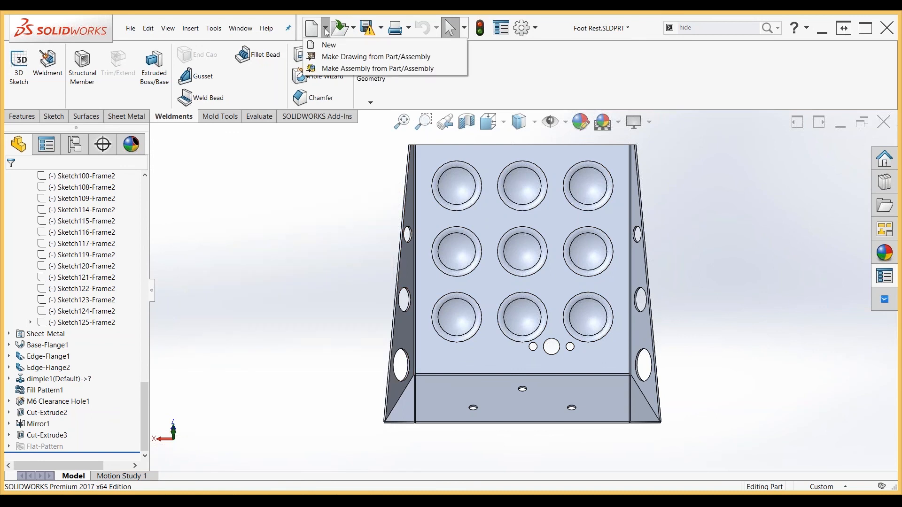
pyautogui.click(331, 57)
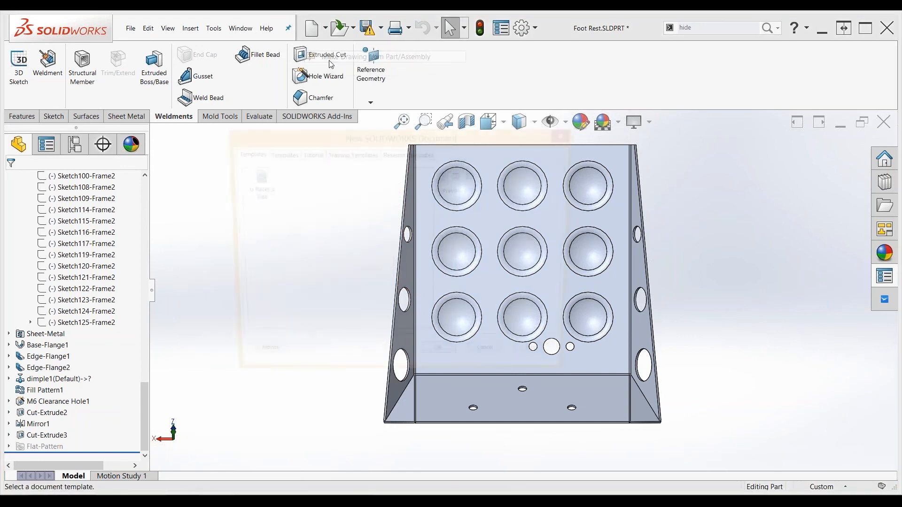
pyautogui.click(254, 185)
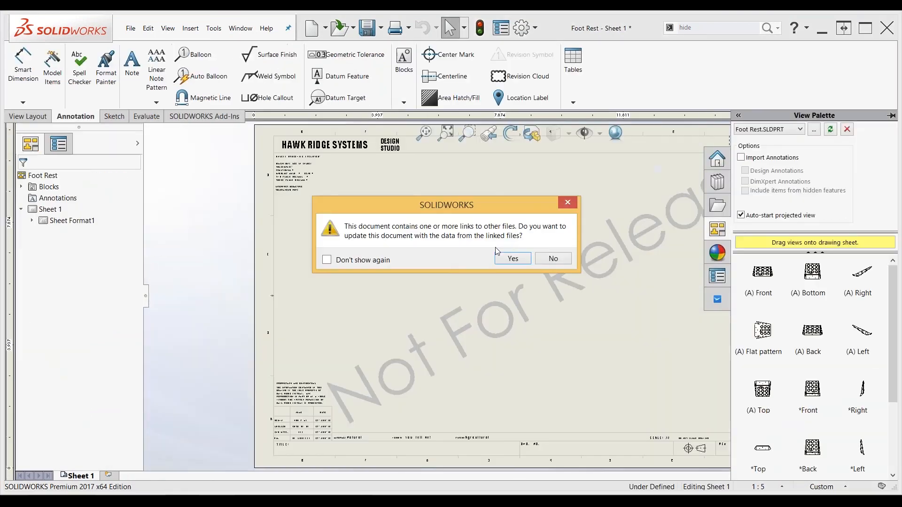
pyautogui.click(506, 258)
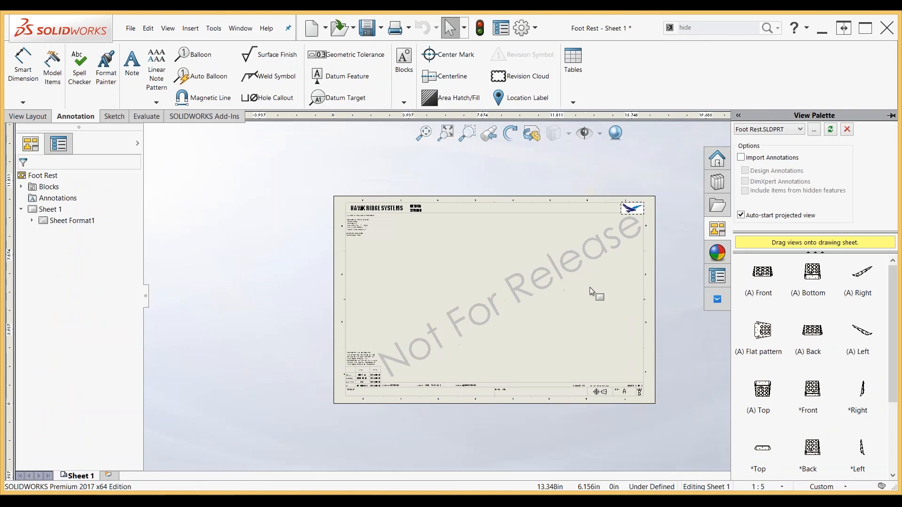
# - Place the foot rest's *Front view in the upper part of the sheet and project a side view to its right
pyautogui.scroll(-1, 591, 287)
pyautogui.moveTo(812, 389); pyautogui.dragTo(343, 270)
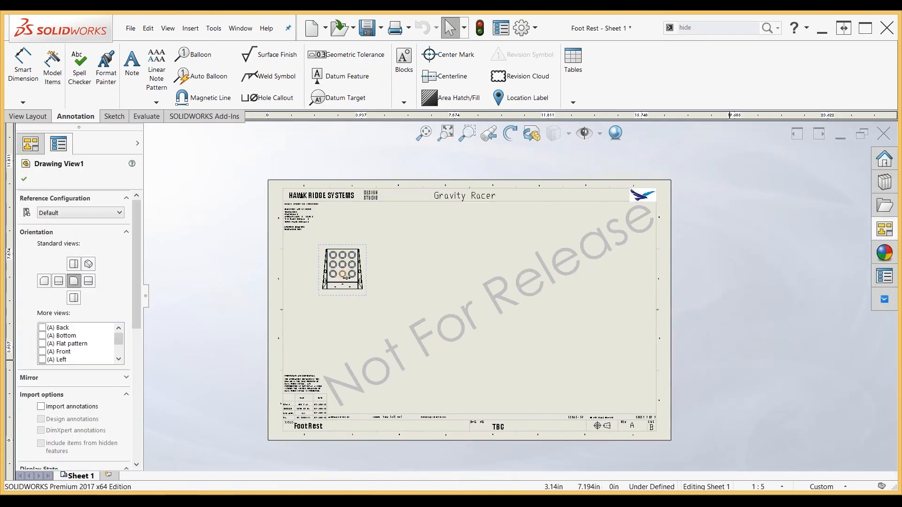
pyautogui.scroll(-5, 324, 265)
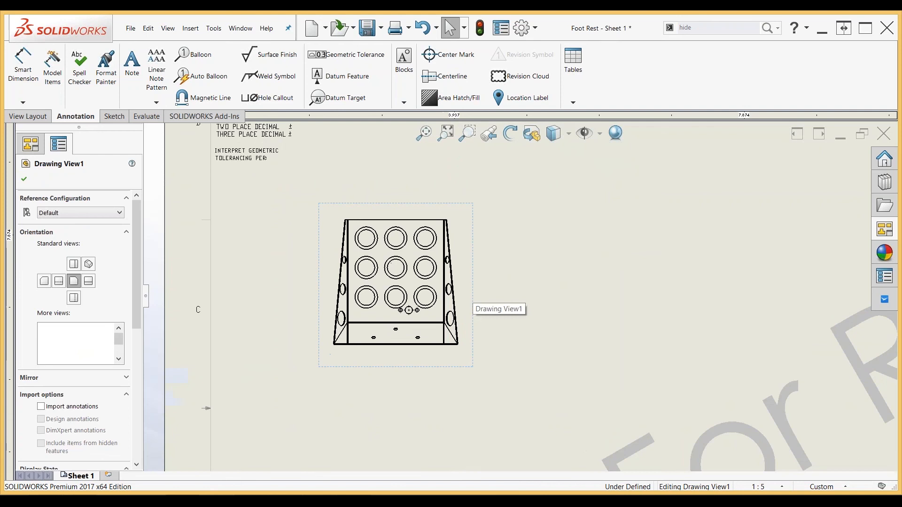
pyautogui.click(601, 280)
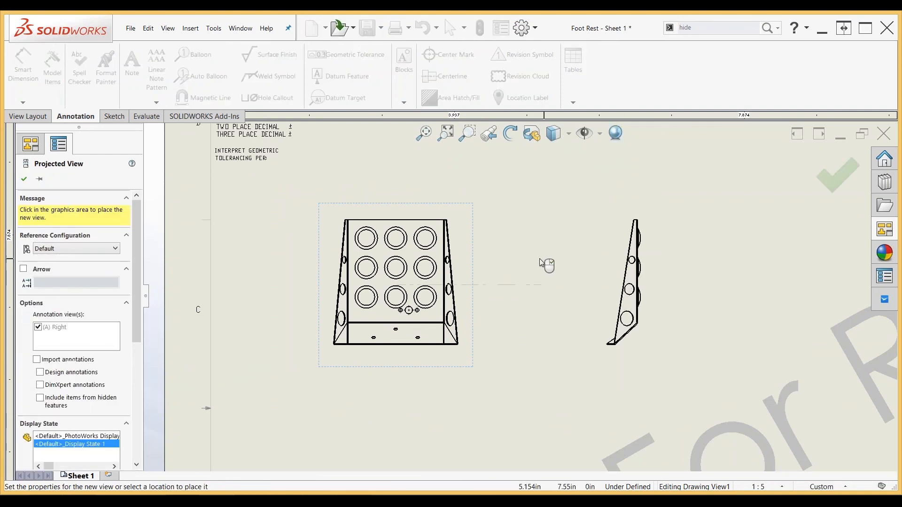
pyautogui.press('Escape')
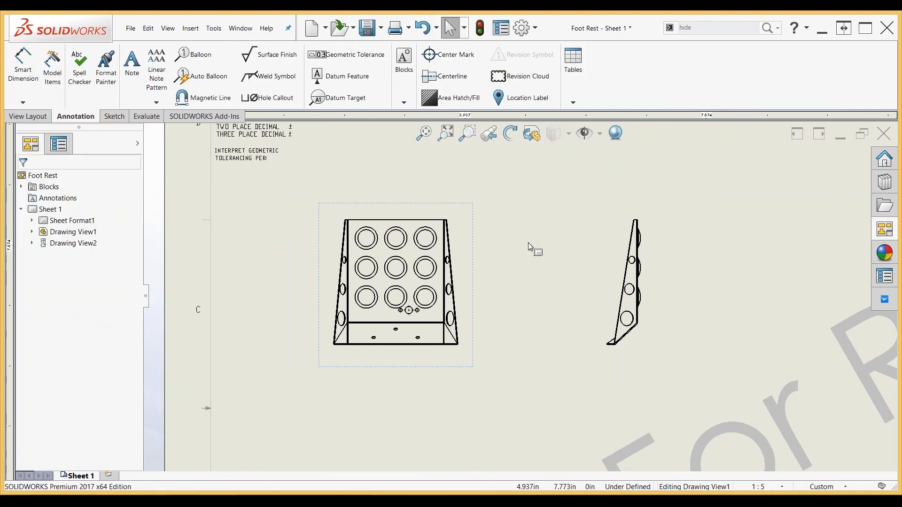
pyautogui.press('f')
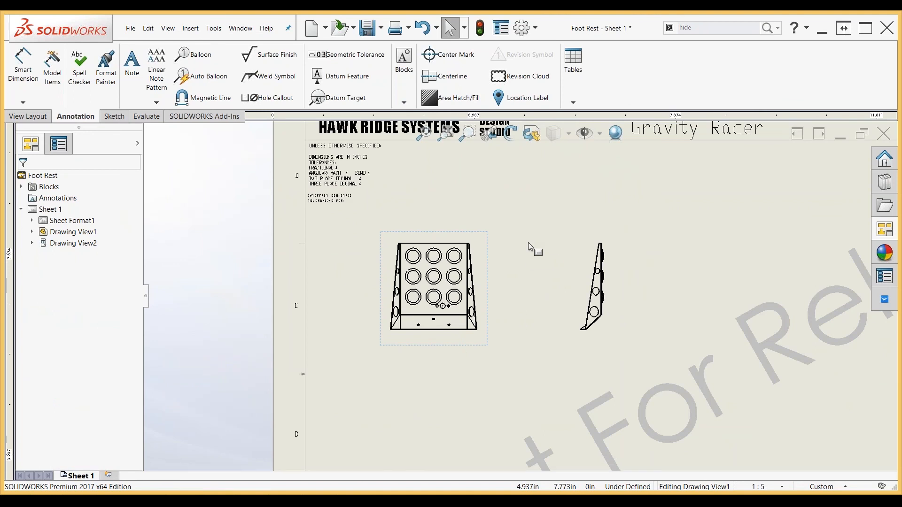
# - In the foot rest part, reset all standard views to their default settings and display the Front view
pyautogui.hotkey('ctrl', 'Tab')
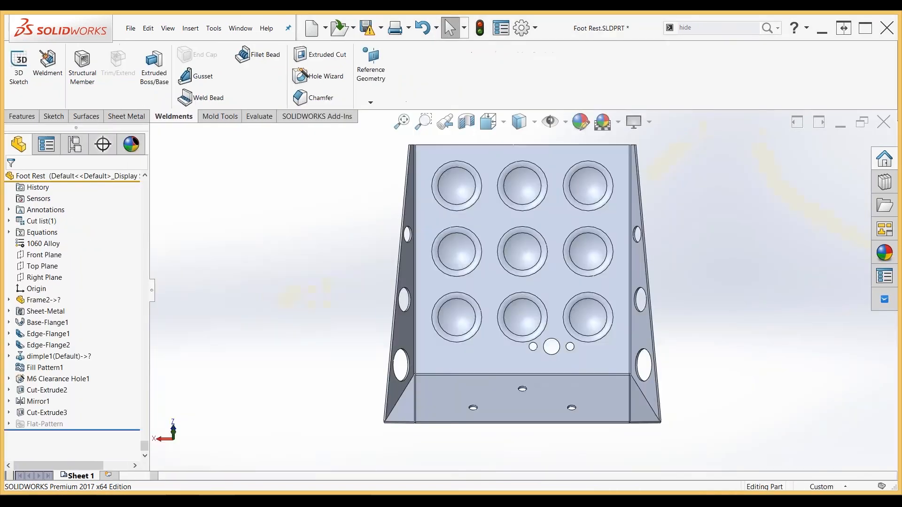
pyautogui.press('space')
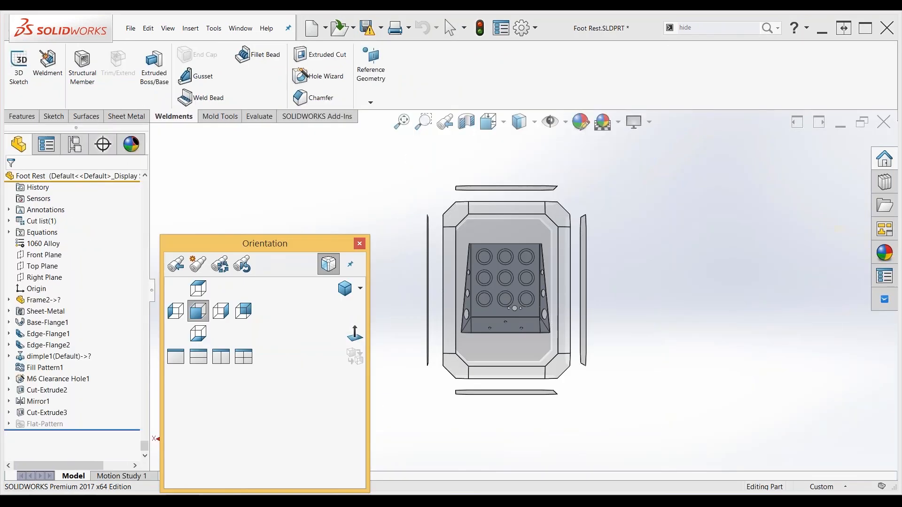
pyautogui.moveTo(290, 249); pyautogui.dragTo(304, 179)
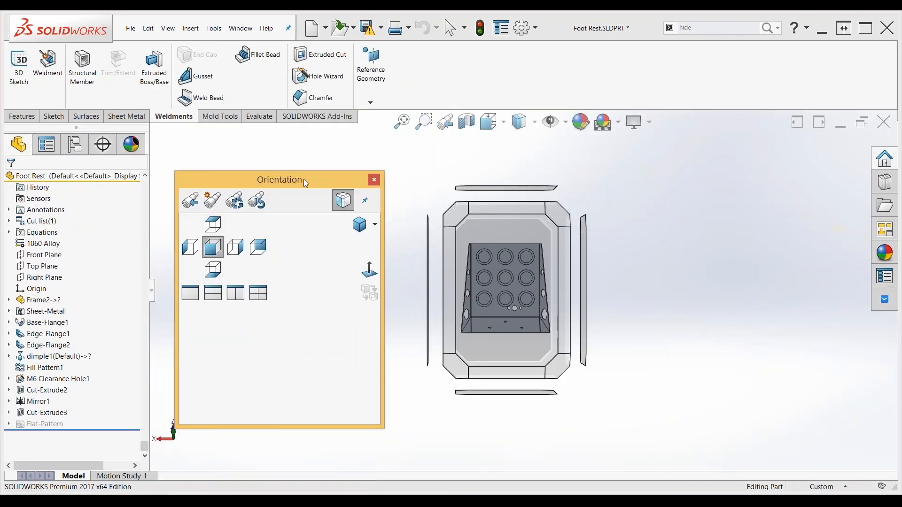
pyautogui.click(261, 212)
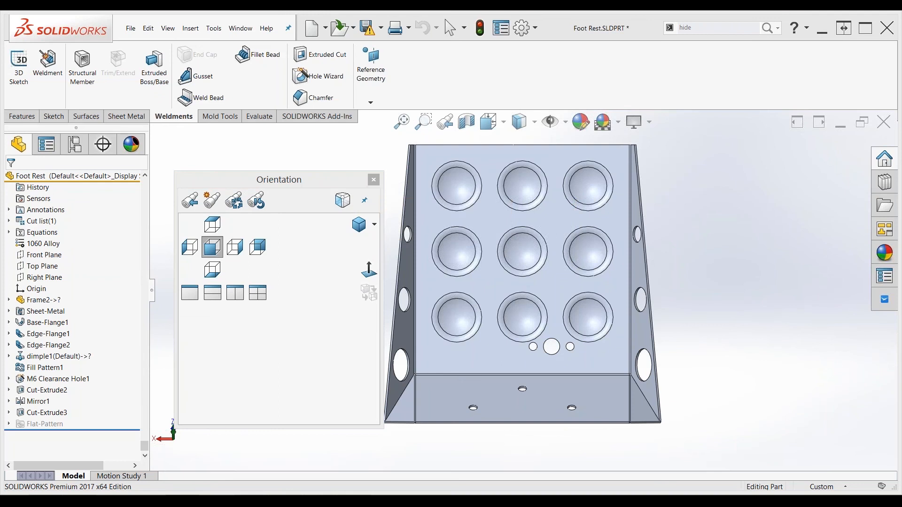
pyautogui.click(512, 256)
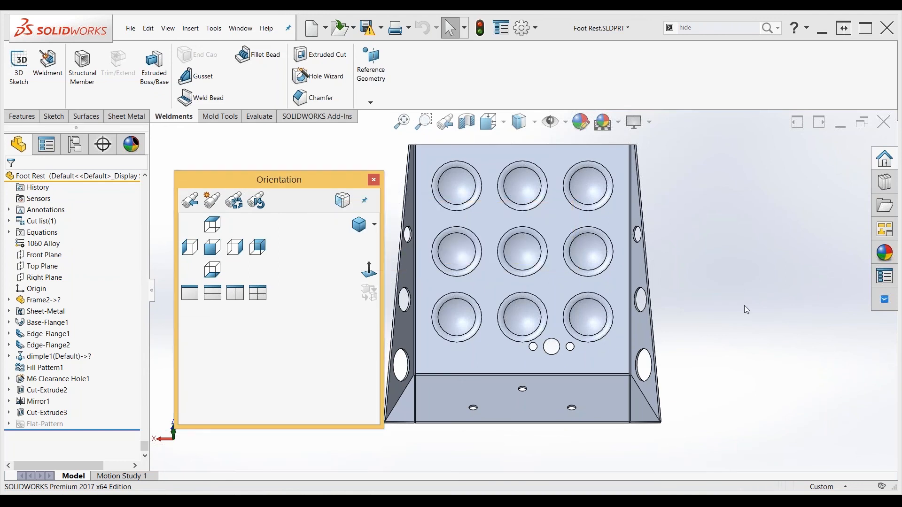
pyautogui.scroll(3, 744, 306)
pyautogui.moveTo(726, 362); pyautogui.dragTo(629, 289, button='right')
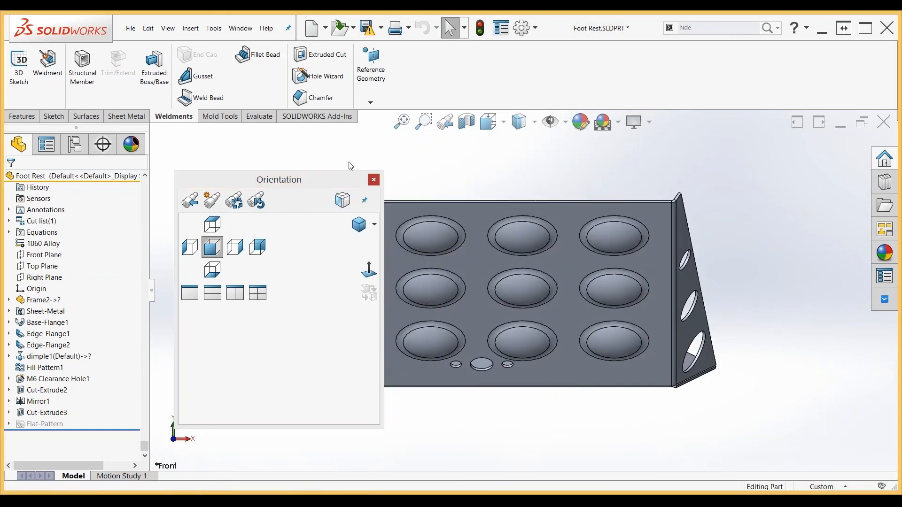
pyautogui.click(373, 180)
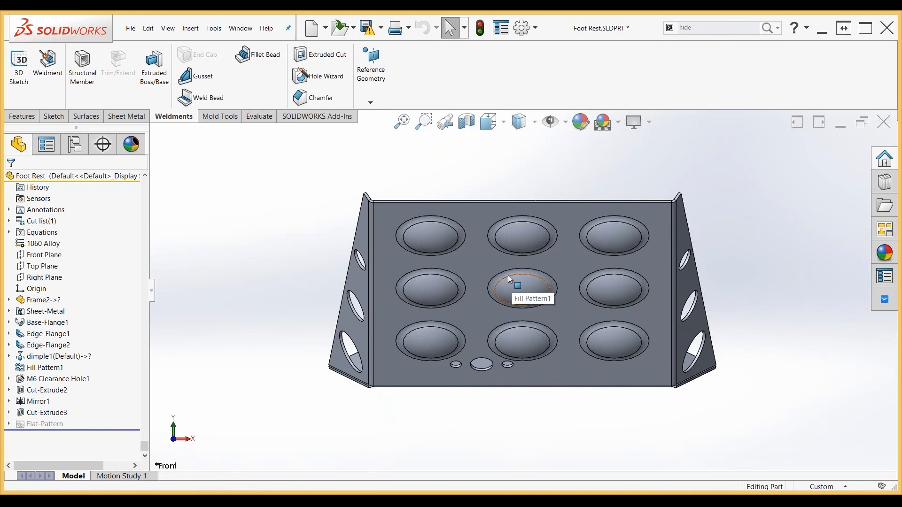
pyautogui.scroll(2, 479, 261)
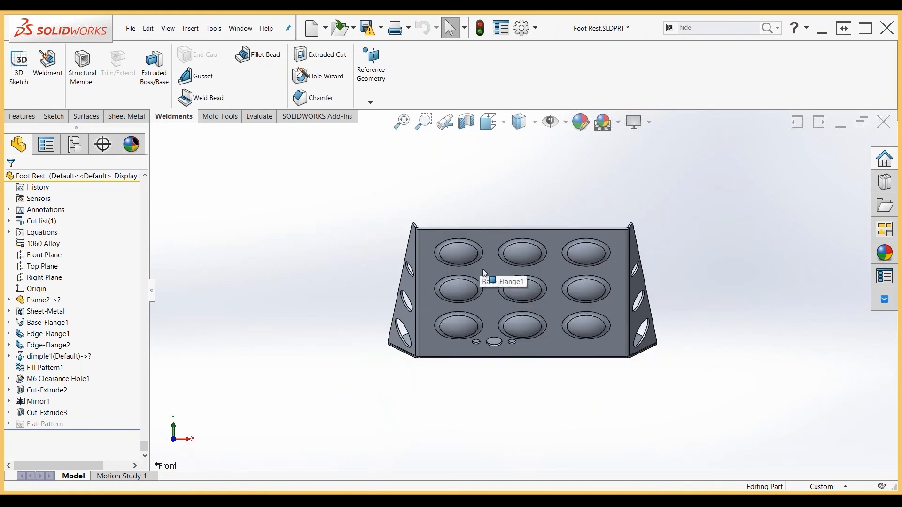
pyautogui.scroll(-2, 630, 283)
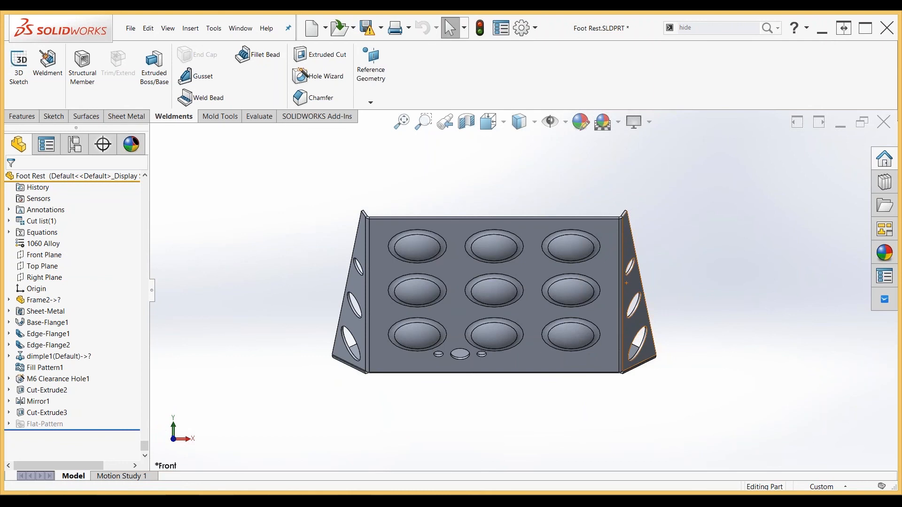
# - Return to the foot rest drawing and delete both the front view and its projected side view
pyautogui.hotkey('ctrl', 'Tab')
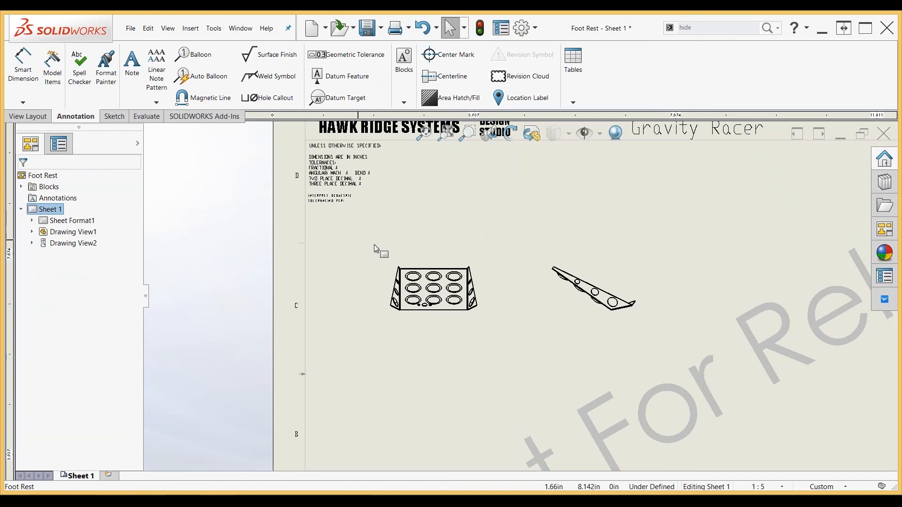
pyautogui.moveTo(356, 240); pyautogui.dragTo(645, 323)
pyautogui.press('Escape')
pyautogui.moveTo(359, 233); pyautogui.dragTo(658, 311)
pyautogui.press('Delete')
pyautogui.click(524, 232)
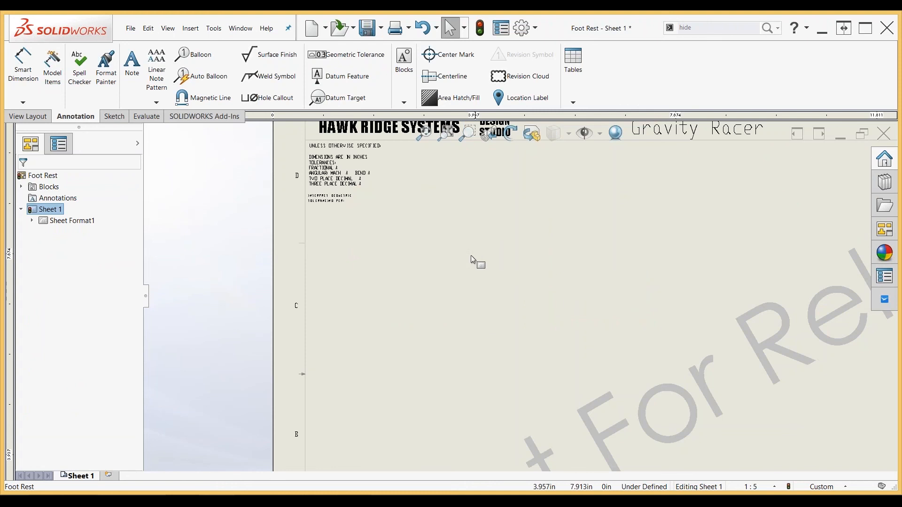
# - Start a drawing view relative to the model and assign the foot rest's main dimpled face as the Front orientation
pyautogui.click(192, 32)
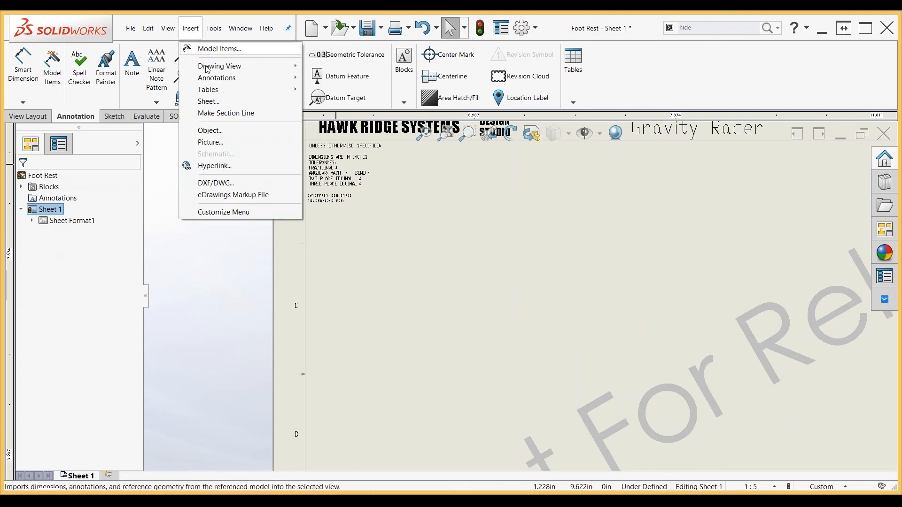
pyautogui.moveTo(235, 66)
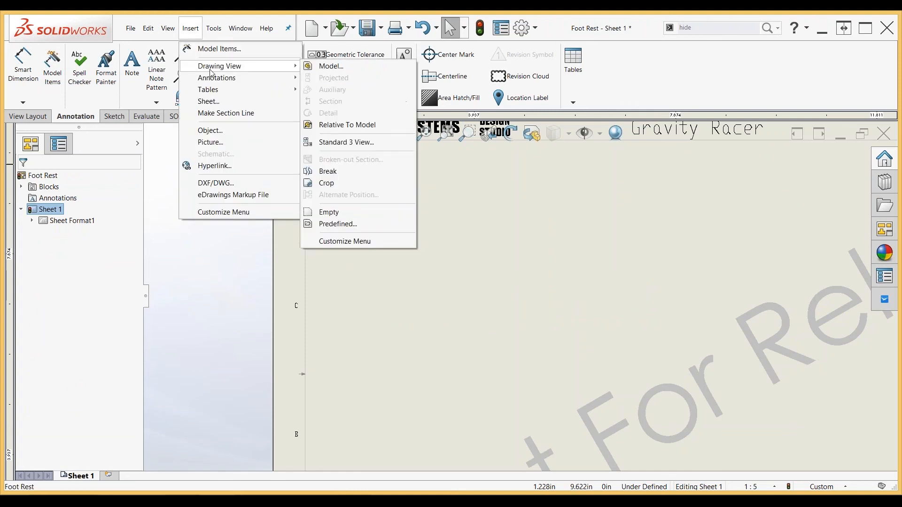
pyautogui.click(378, 126)
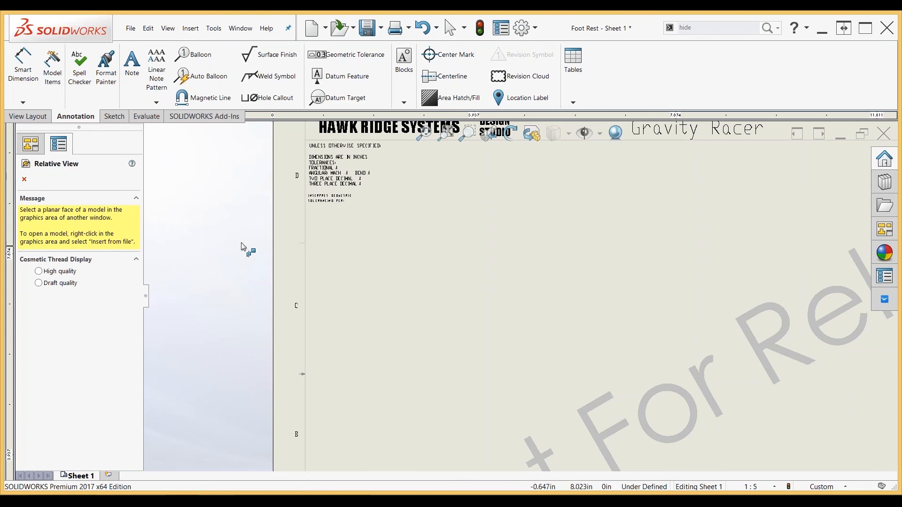
pyautogui.hotkey('ctrl', 'Tab')
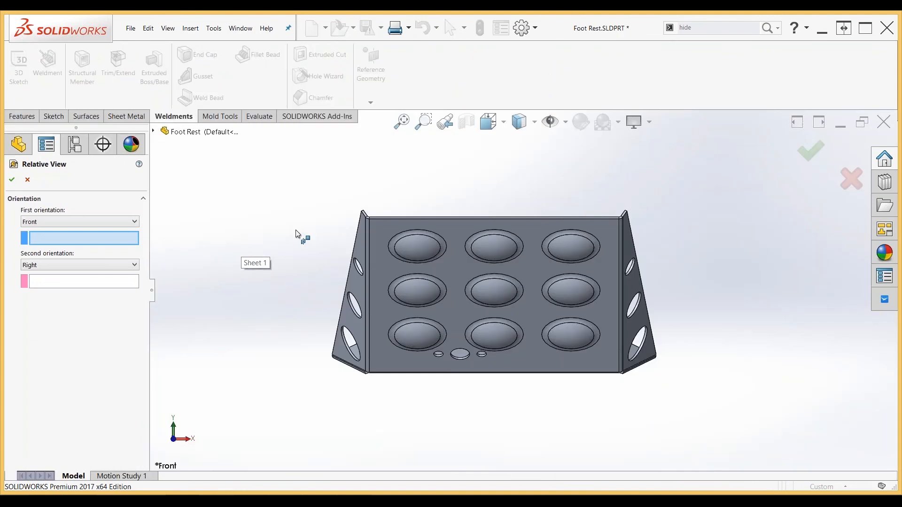
pyautogui.moveTo(598, 272); pyautogui.dragTo(454, 215, button='middle')
pyautogui.click(452, 213)
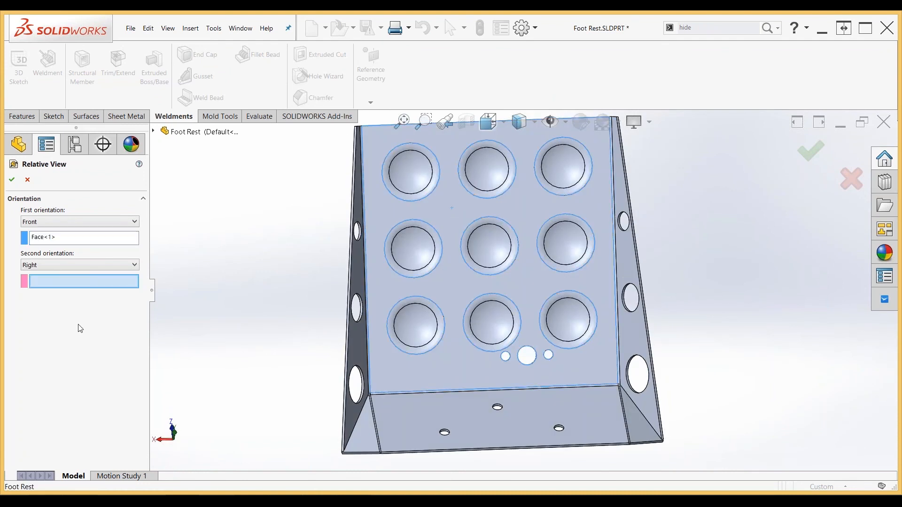
# - Set the second orientation to Top and assign it the thin upper edge face of the dimpled plate
pyautogui.click(73, 265)
pyautogui.click(69, 283)
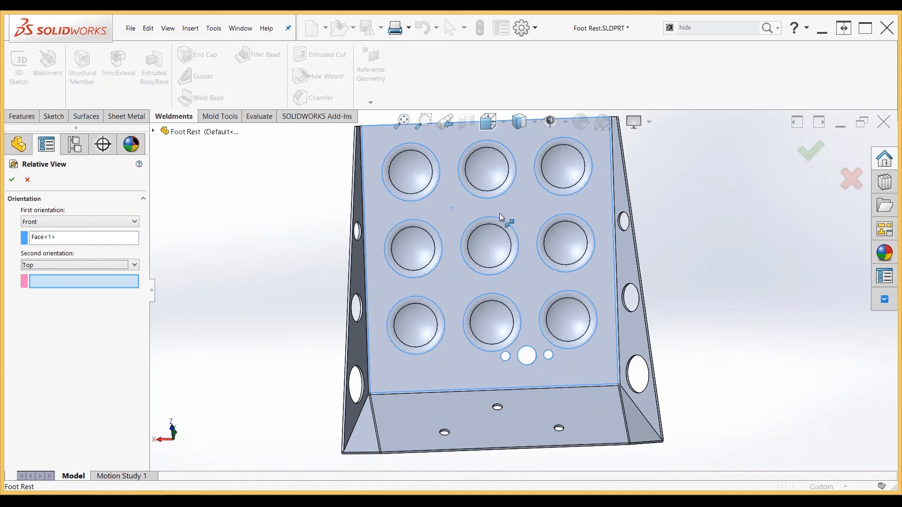
pyautogui.scroll(5, 500, 212)
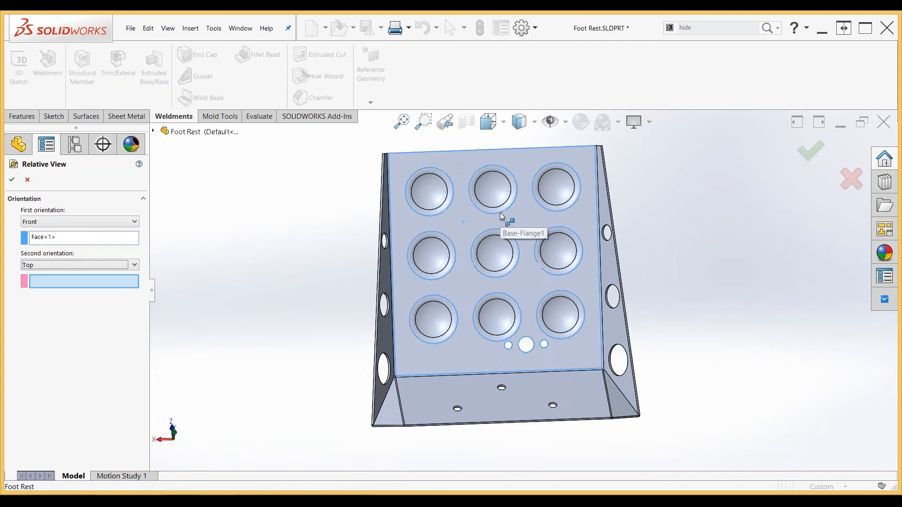
pyautogui.scroll(-7, 489, 191)
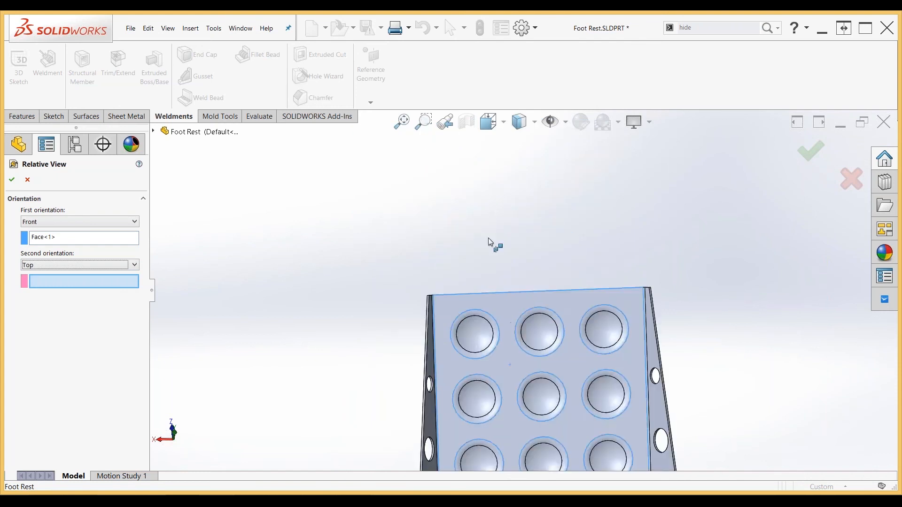
pyautogui.moveTo(533, 390); pyautogui.dragTo(547, 399, button='middle')
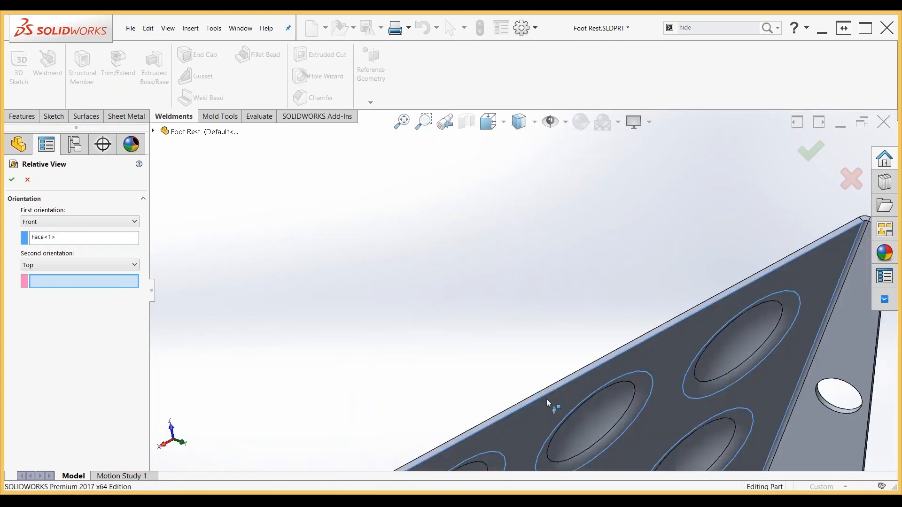
pyautogui.scroll(-3, 513, 350)
pyautogui.click(514, 350)
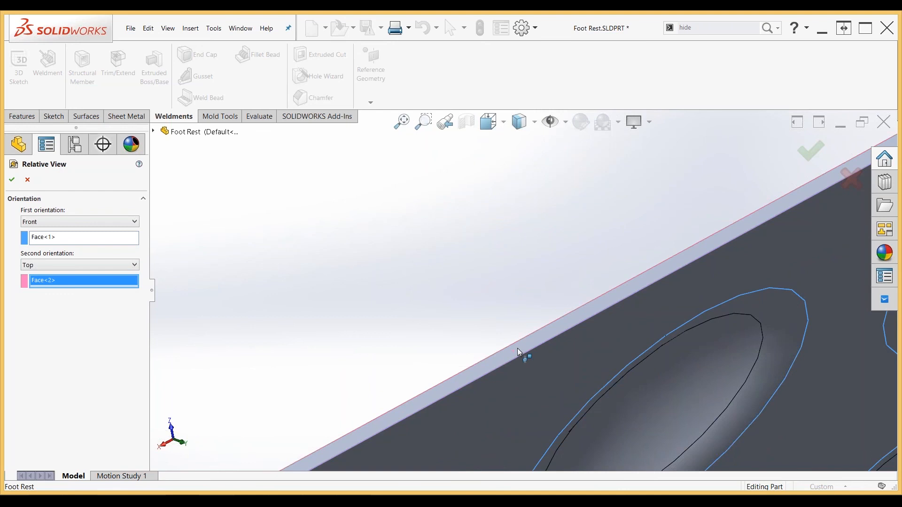
pyautogui.scroll(2, 515, 347)
pyautogui.scroll(2, 515, 346)
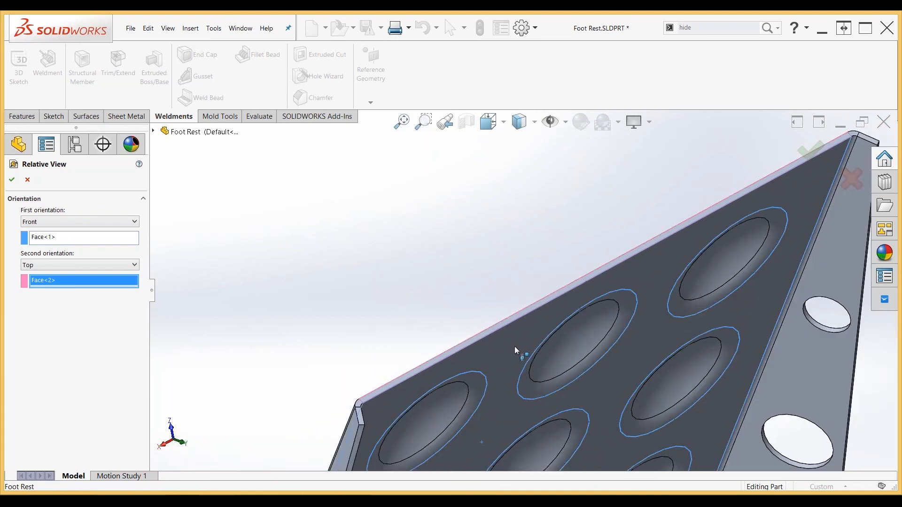
# - Place the relative view in the upper part of the sheet and project a side view to its right
pyautogui.click(12, 179)
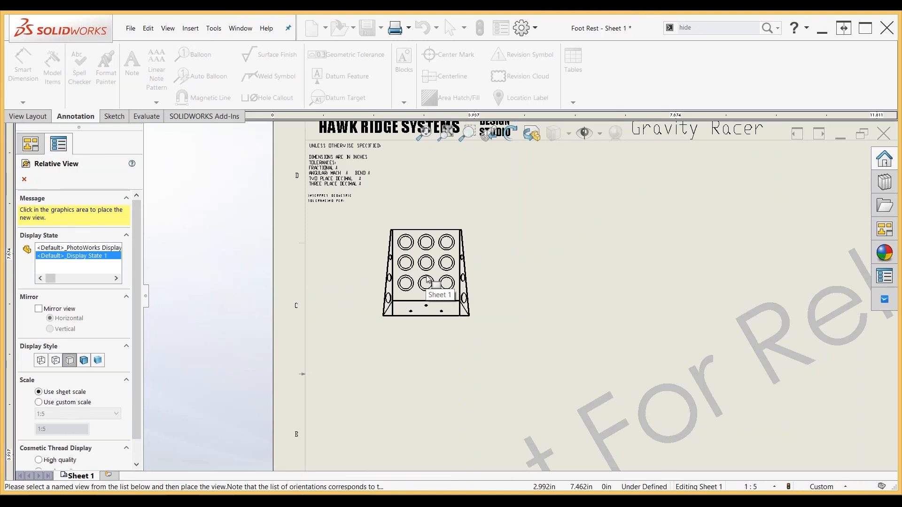
pyautogui.click(427, 280)
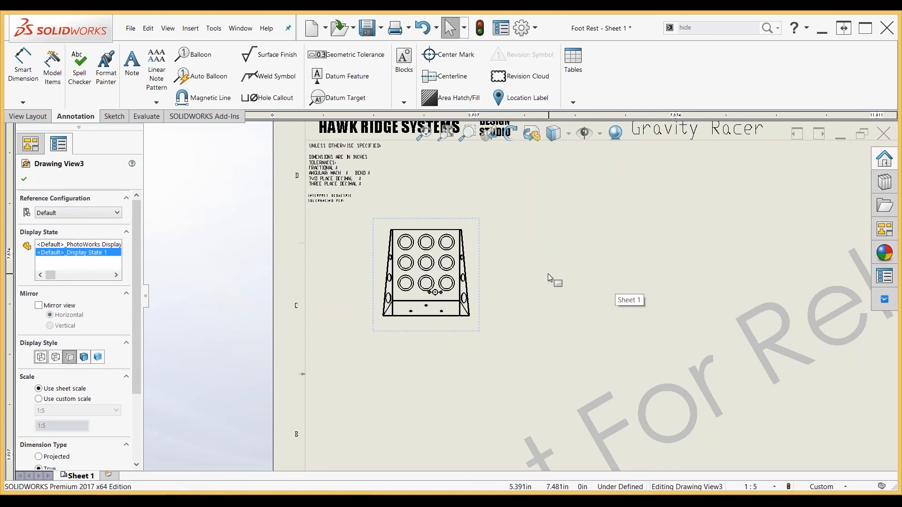
pyautogui.click(539, 238)
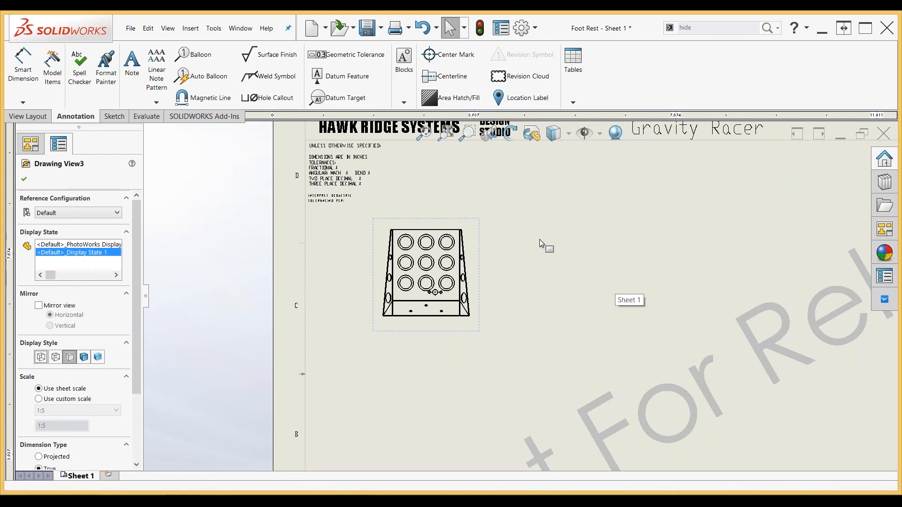
pyautogui.click(482, 243)
pyautogui.click(533, 210)
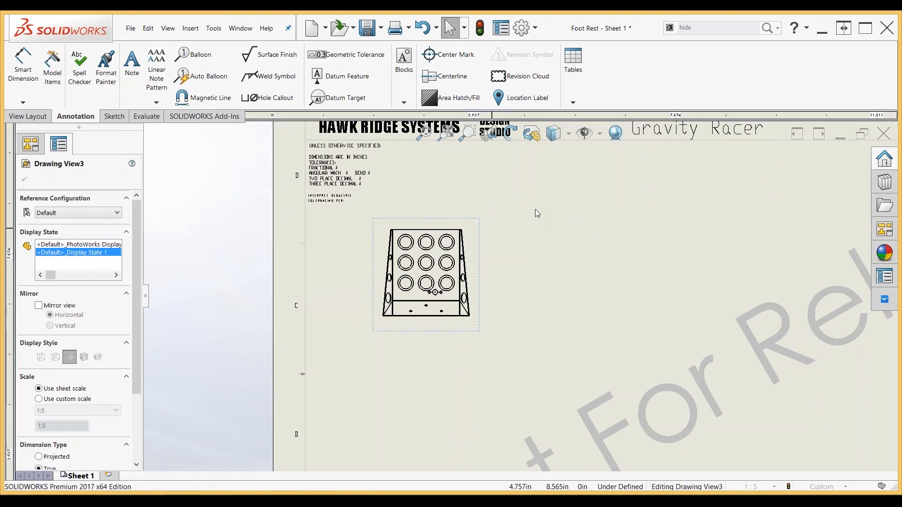
pyautogui.click(566, 274)
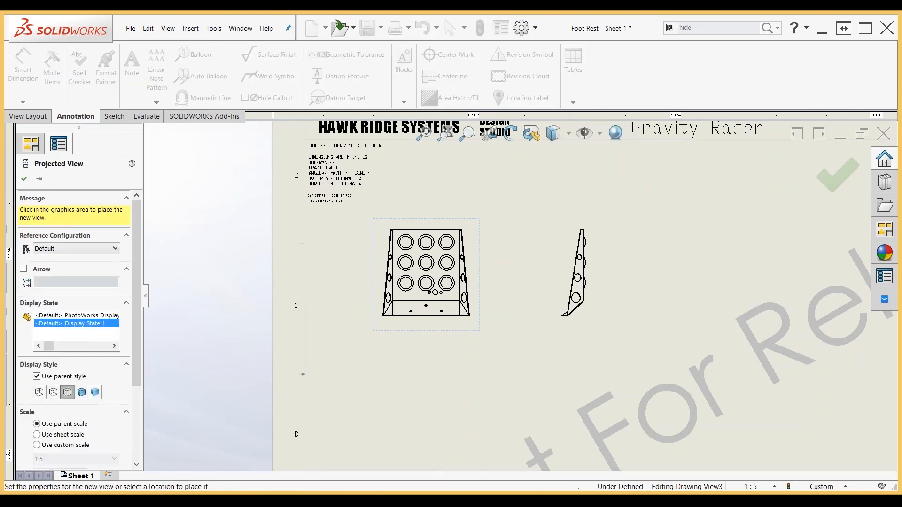
pyautogui.press('Escape')
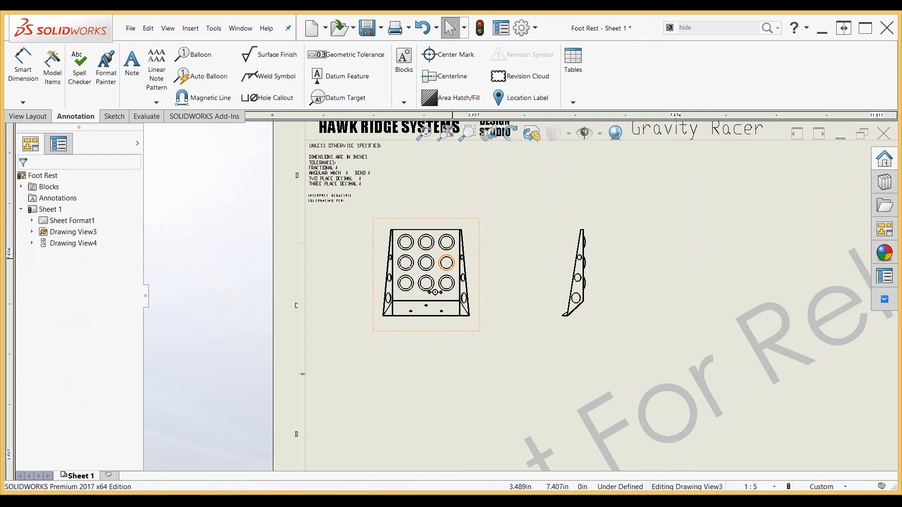
# - Try to dimension the middle small hole in the lower flange of the relative front view
pyautogui.scroll(-2, 439, 308)
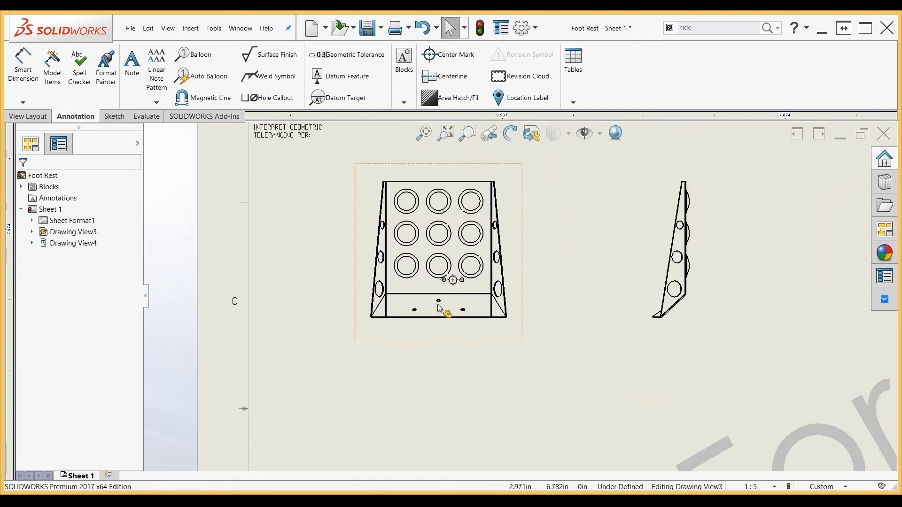
pyautogui.scroll(-5, 440, 308)
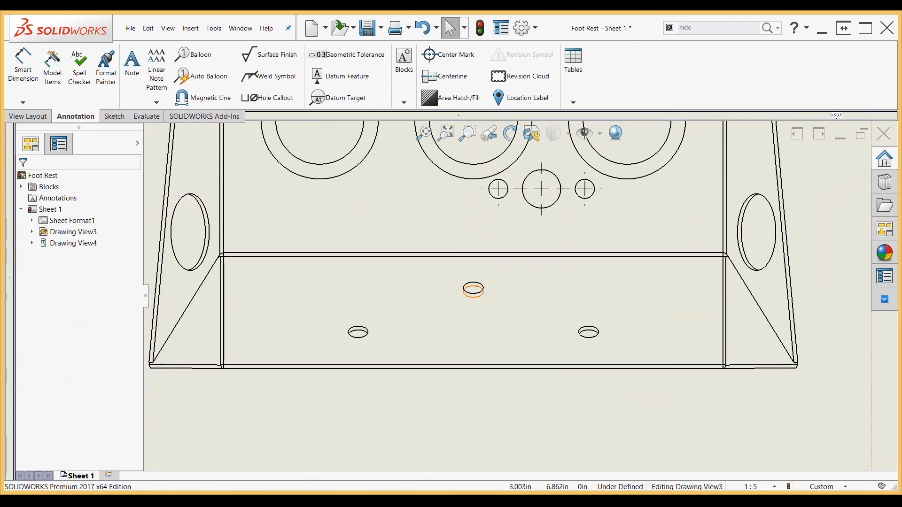
pyautogui.click(454, 369)
pyautogui.moveTo(454, 368); pyautogui.dragTo(348, 424, button='right')
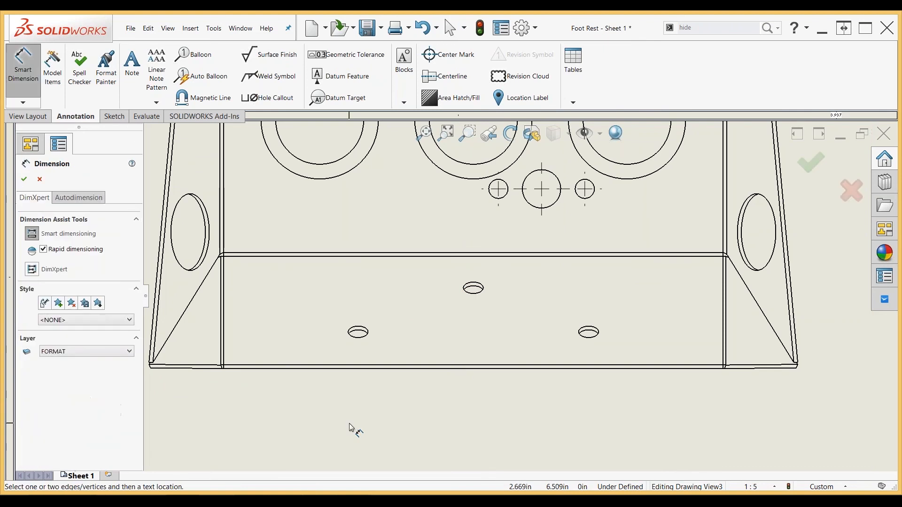
pyautogui.click(473, 284)
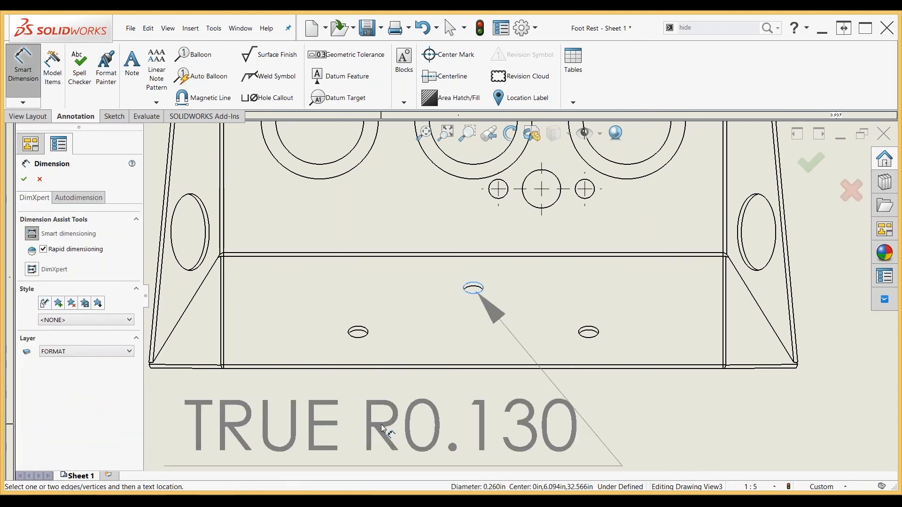
pyautogui.press('Escape')
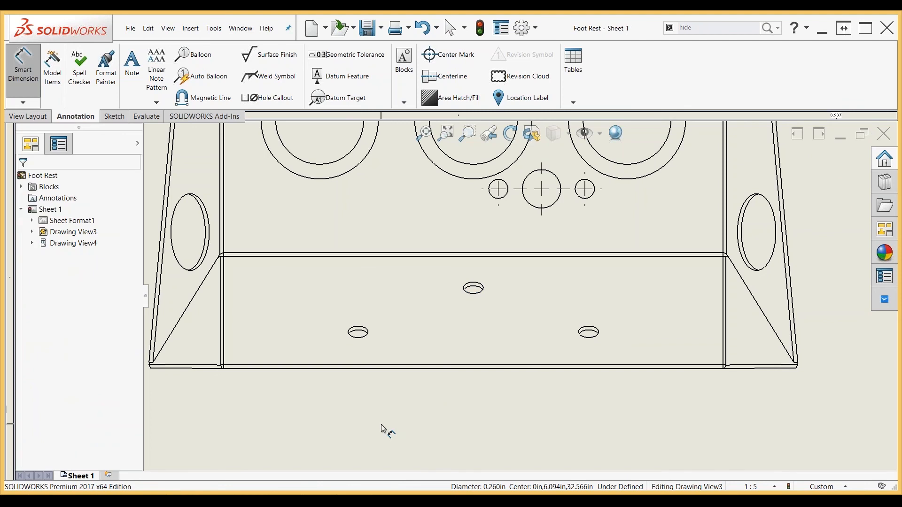
# - Create an auxiliary view from the slanted lower edge of the side view and place it in the sheet's lower right area
pyautogui.scroll(2, 466, 376)
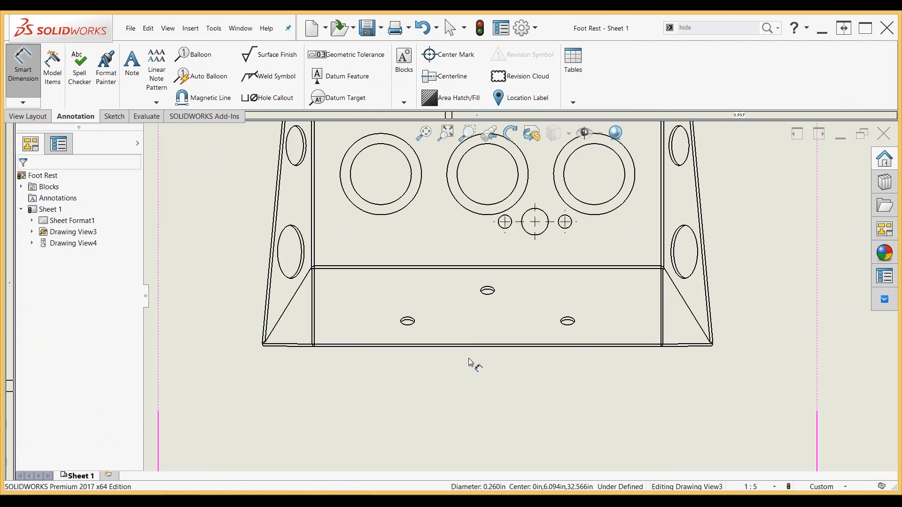
pyautogui.scroll(3, 475, 348)
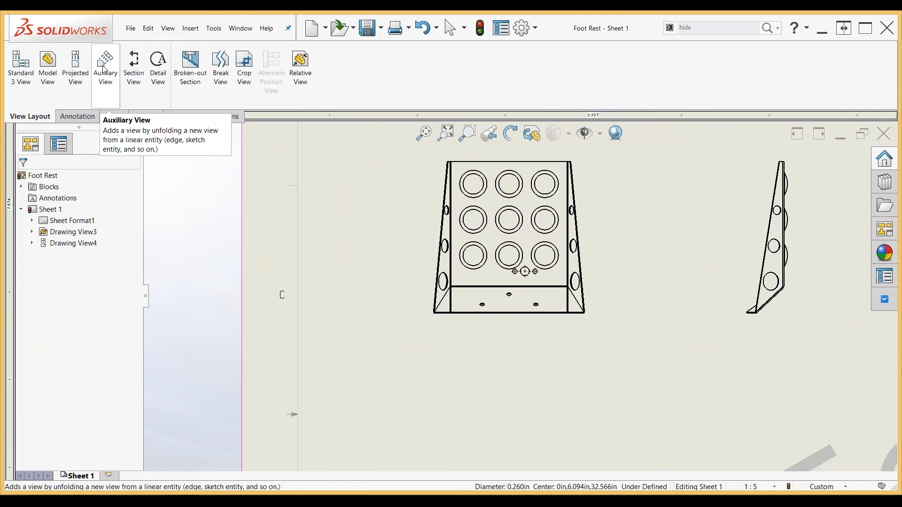
pyautogui.click(104, 68)
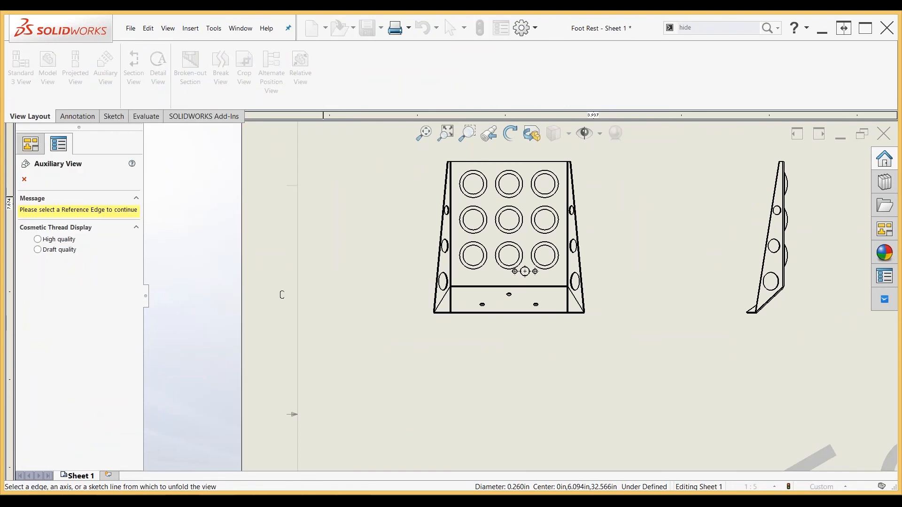
pyautogui.scroll(-2, 771, 308)
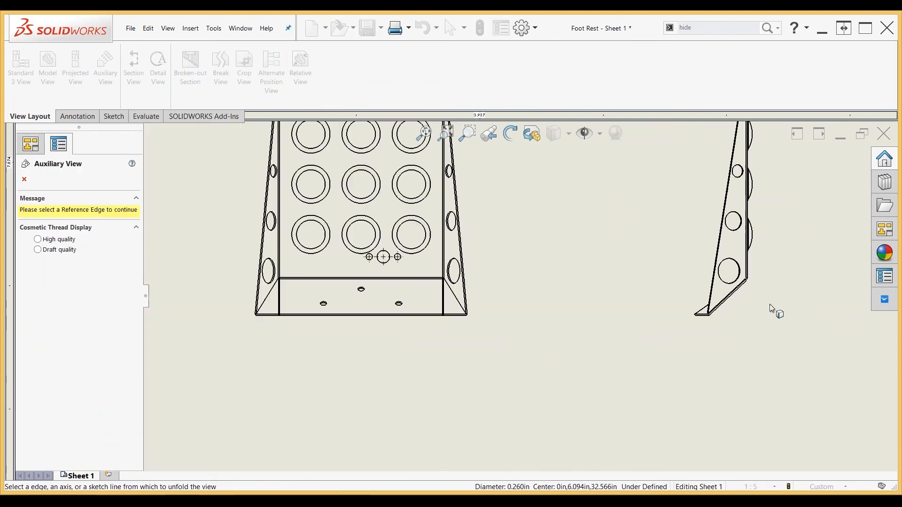
pyautogui.scroll(-2, 770, 304)
pyautogui.click(654, 293)
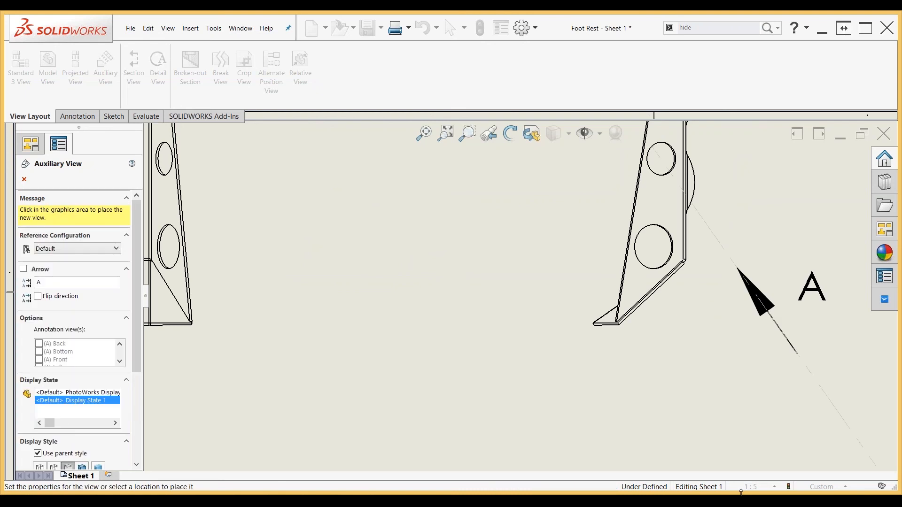
pyautogui.scroll(1, 517, 295)
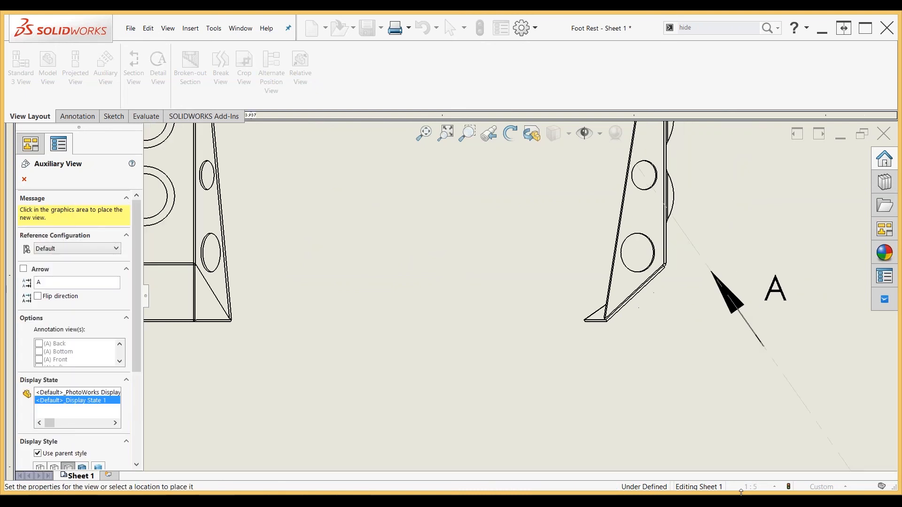
pyautogui.scroll(5, 516, 295)
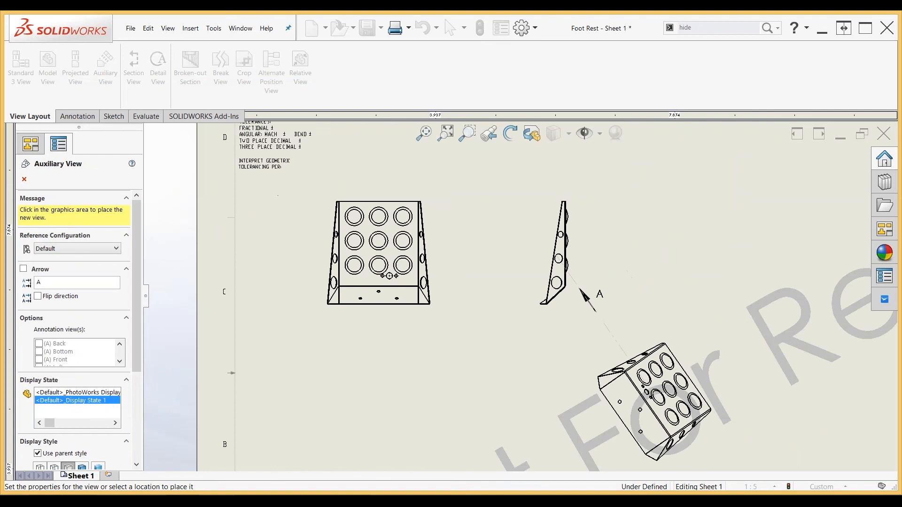
pyautogui.scroll(3, 521, 296)
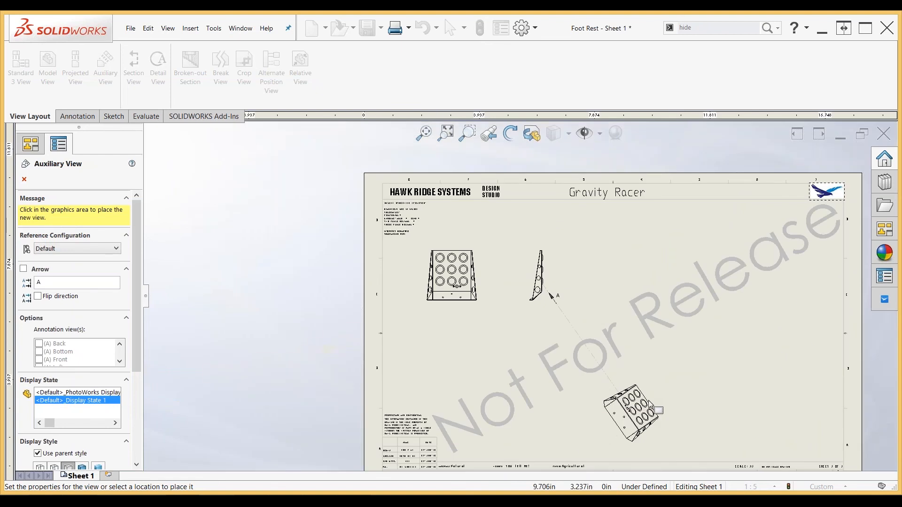
pyautogui.click(656, 409)
pyautogui.press('Escape')
# - Rotate auxiliary View A freehand by about 57.12° to bring its lower flange edge near horizontal
pyautogui.scroll(-1, 625, 414)
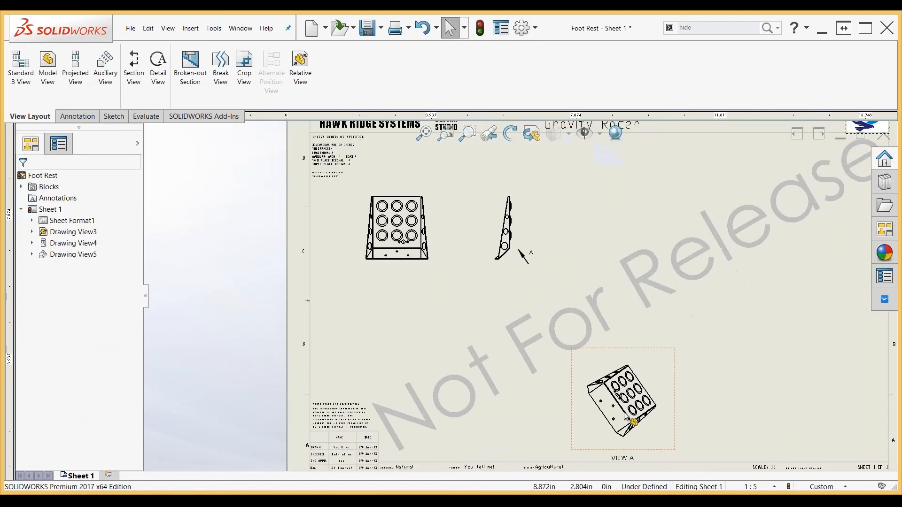
pyautogui.scroll(-1, 625, 414)
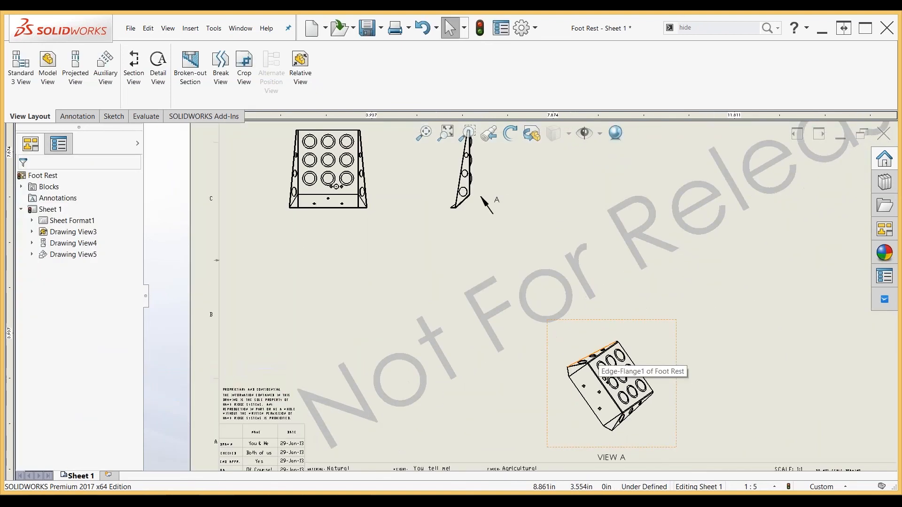
pyautogui.scroll(-1, 605, 358)
pyautogui.moveTo(599, 354); pyautogui.dragTo(586, 249, button='middle')
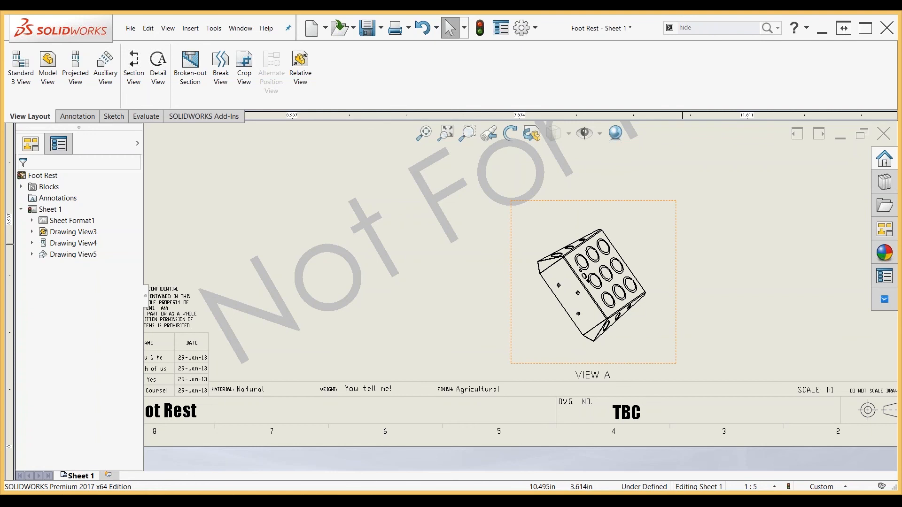
pyautogui.click(670, 239)
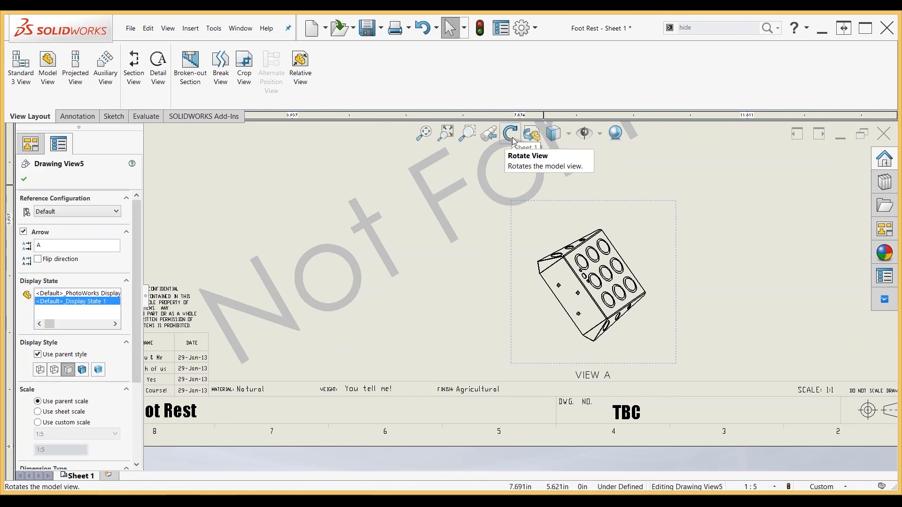
pyautogui.click(511, 134)
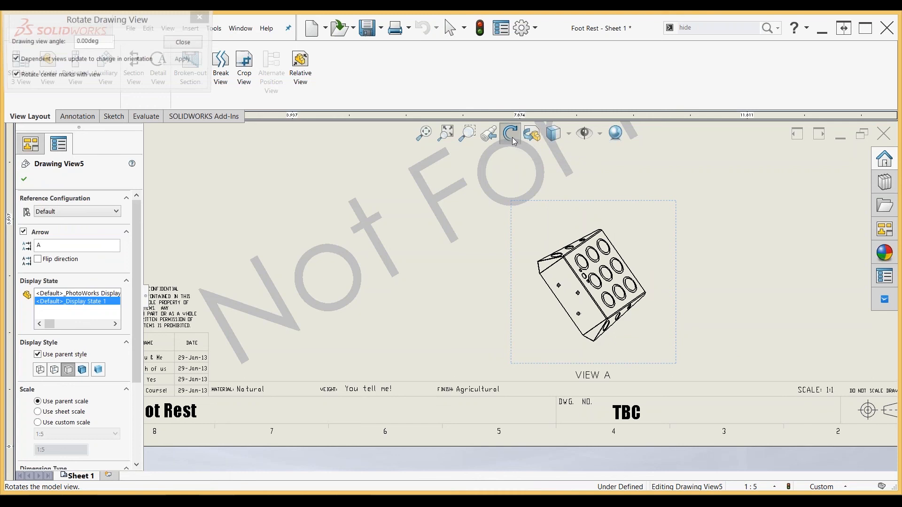
pyautogui.moveTo(622, 271); pyautogui.dragTo(593, 224)
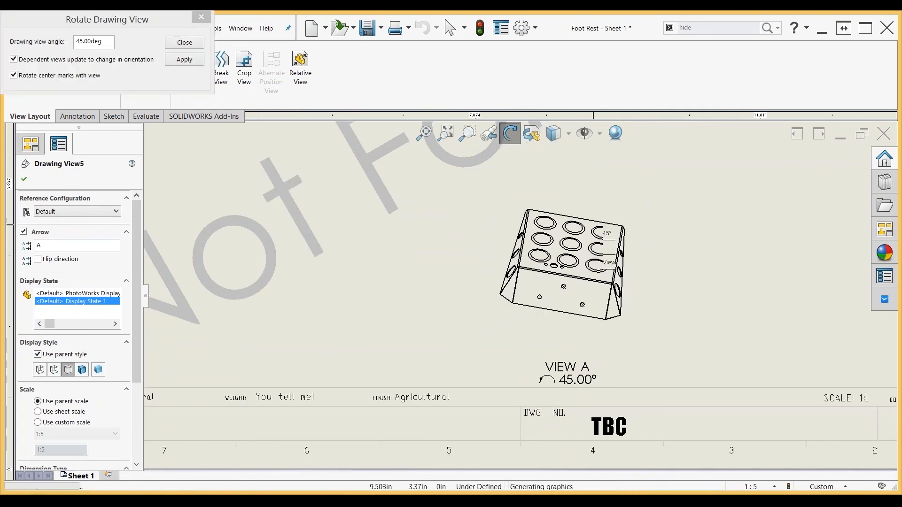
# - Check how level the rotated view's lower edge is and undo the freehand rotation
pyautogui.scroll(-1, 578, 322)
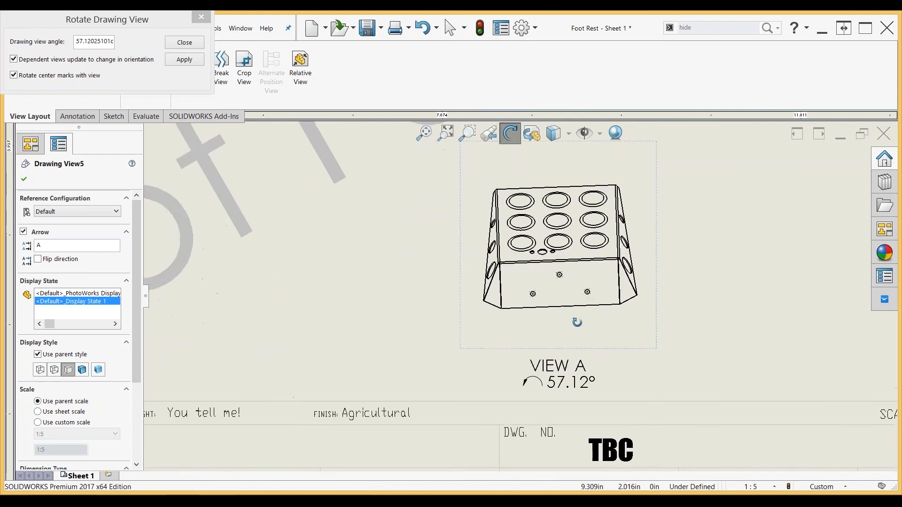
pyautogui.scroll(-6, 577, 322)
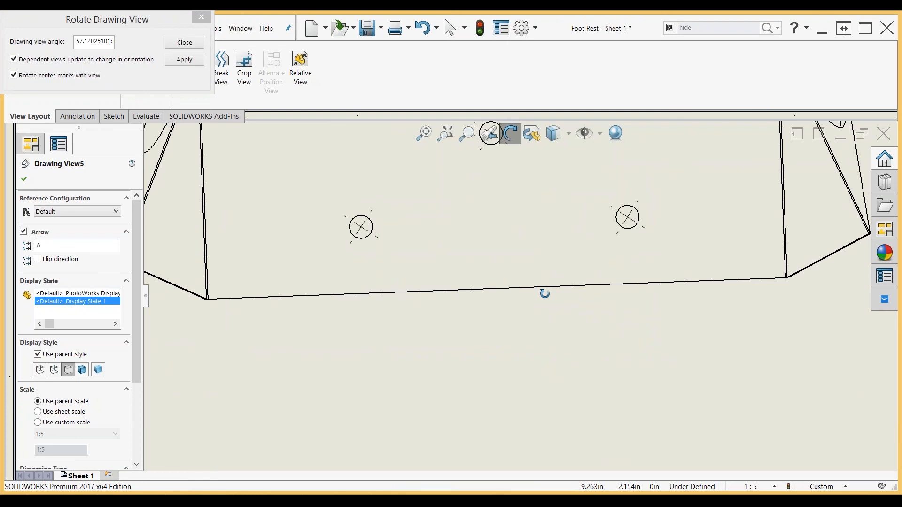
pyautogui.click(544, 293)
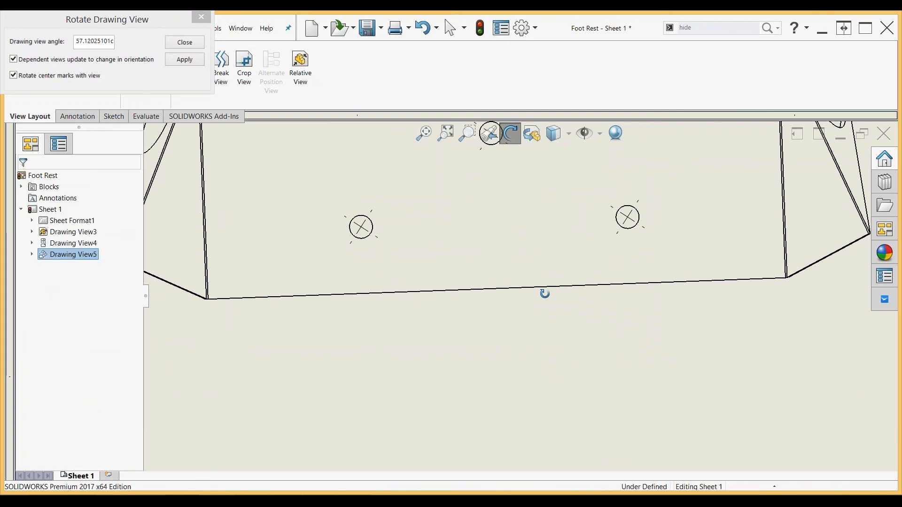
pyautogui.press('Escape')
pyautogui.scroll(6, 544, 294)
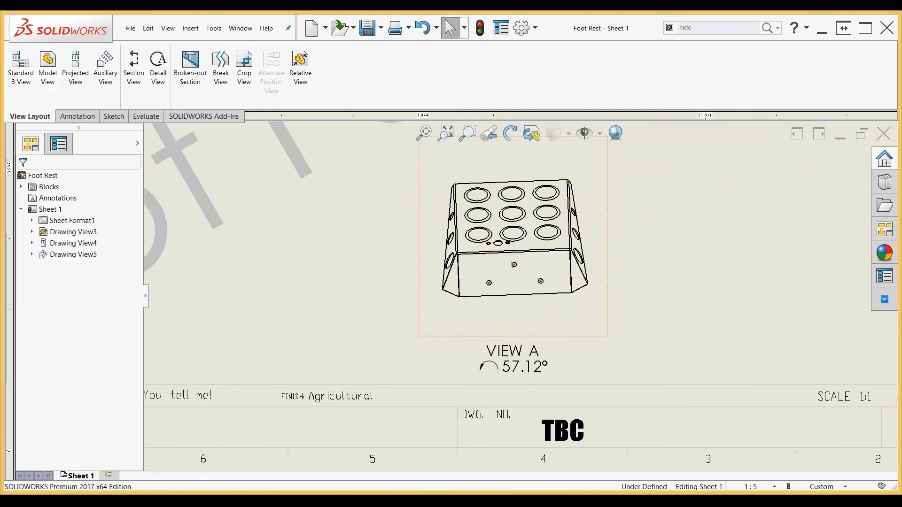
pyautogui.hotkey('ctrl', 'z')
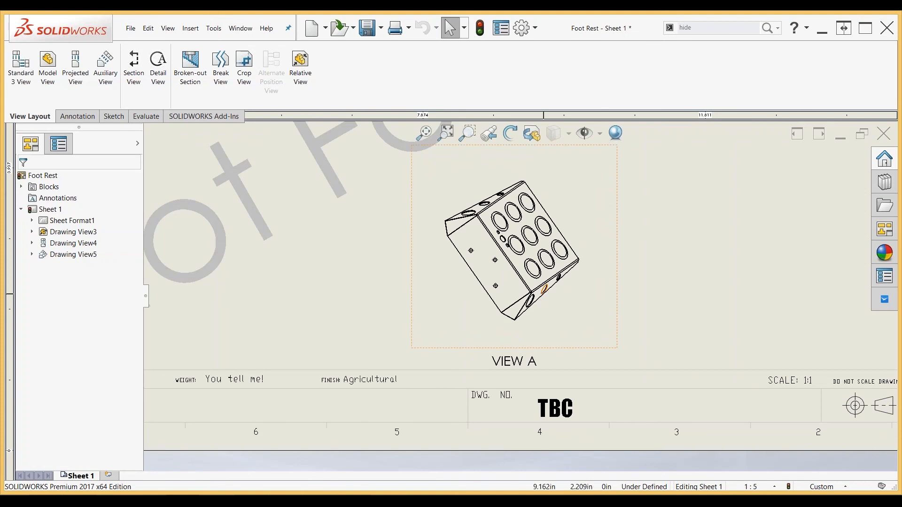
# - Align auxiliary View A by its lower flange edge, horizontal to the sheet counterclockwise
pyautogui.click(485, 291)
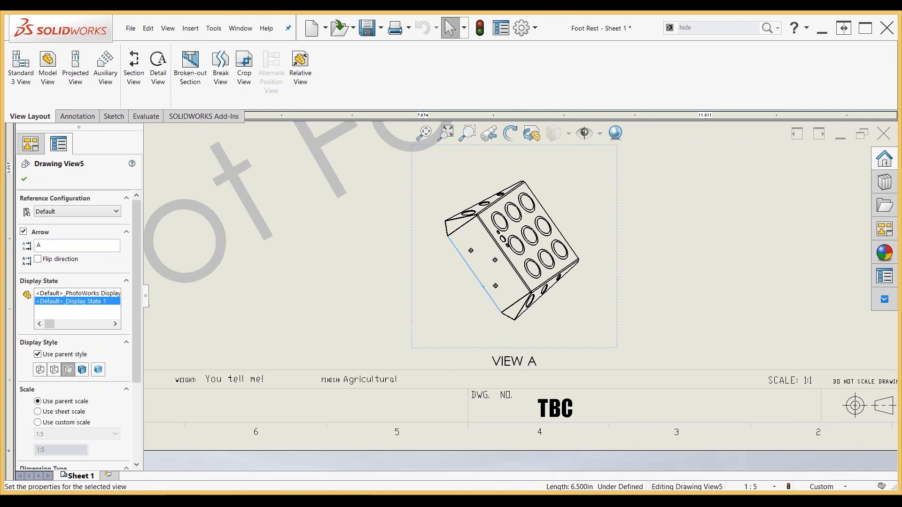
pyautogui.rightClick(484, 285)
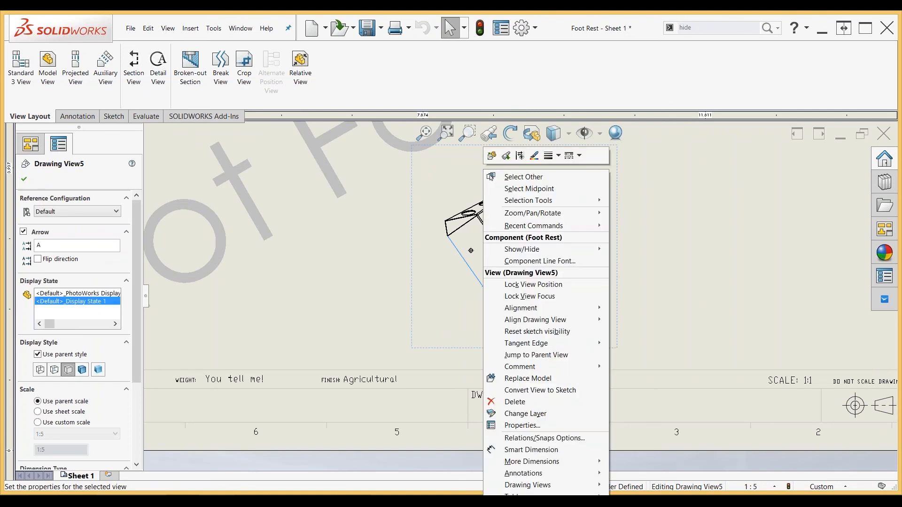
pyautogui.moveTo(526, 321)
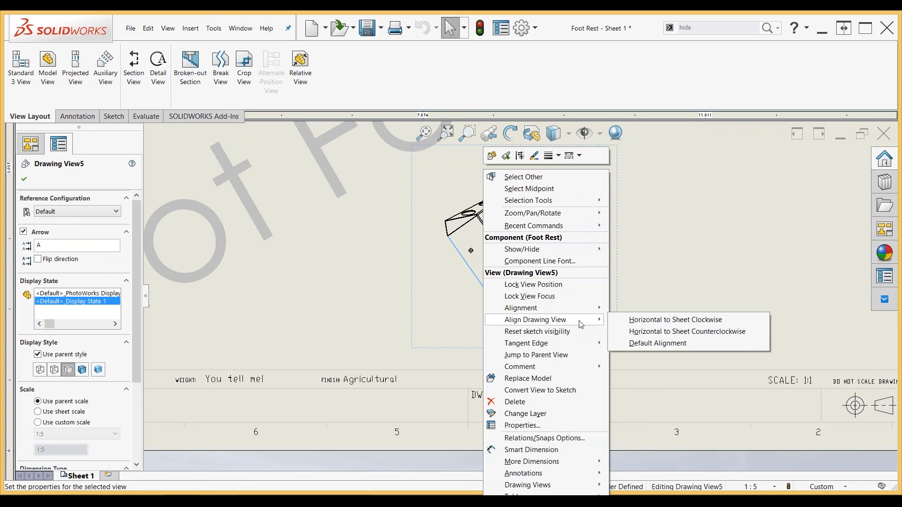
pyautogui.click(679, 332)
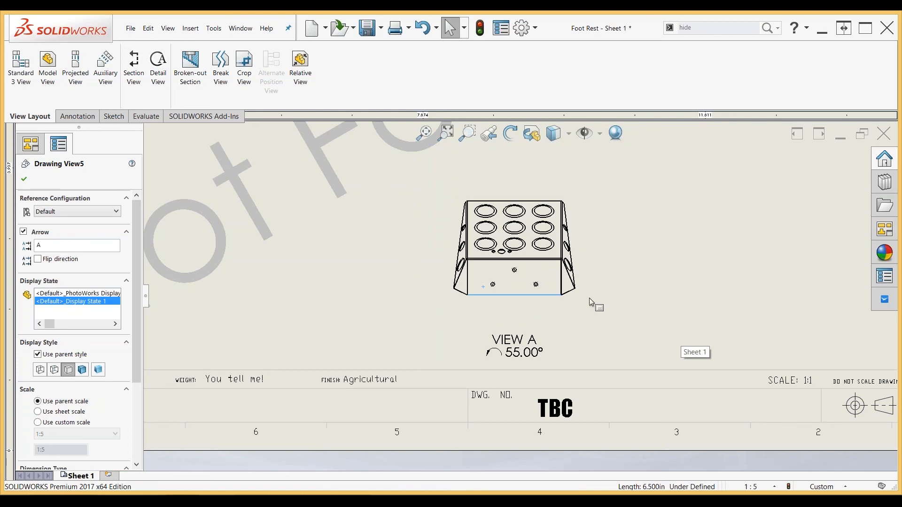
# - Examine the lower edge, the flange and its three small holes in the aligned auxiliary view
pyautogui.scroll(-1, 531, 322)
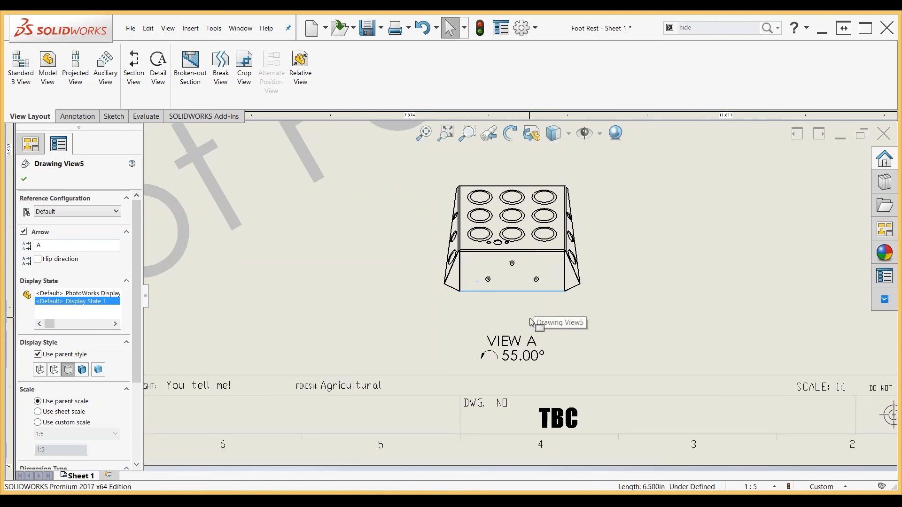
pyautogui.scroll(-1, 530, 293)
pyautogui.scroll(-2, 530, 293)
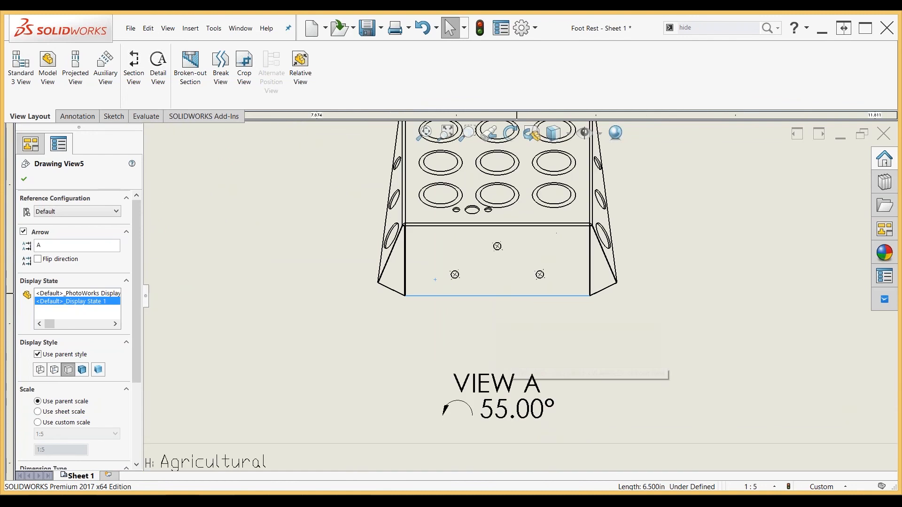
pyautogui.scroll(-1, 503, 298)
pyautogui.scroll(4, 504, 298)
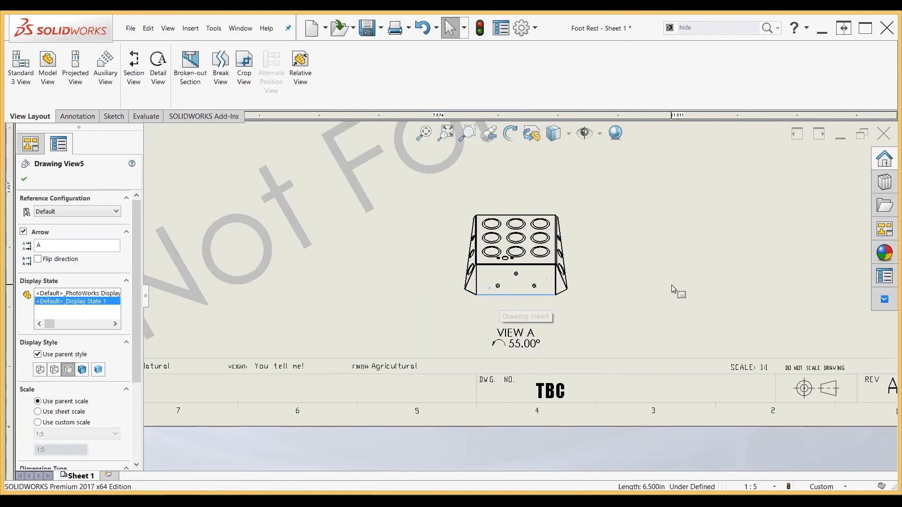
pyautogui.click(671, 288)
pyautogui.scroll(-2, 504, 292)
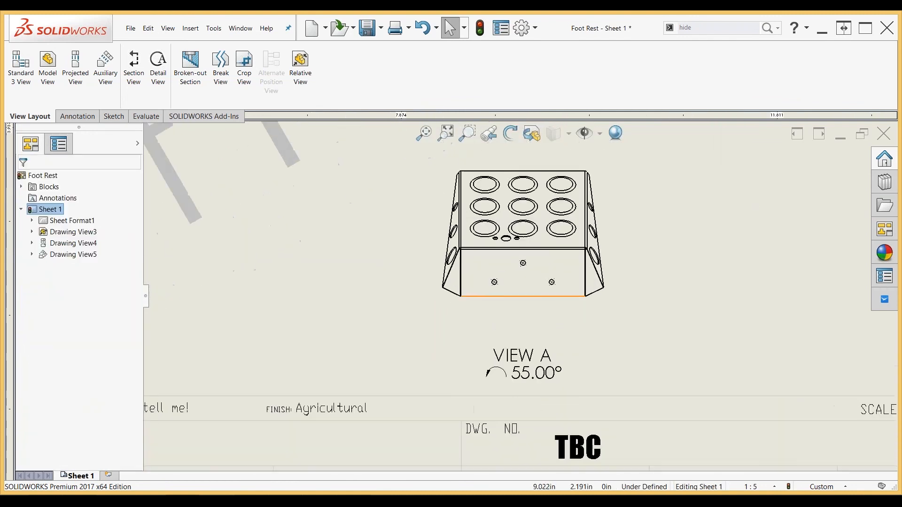
pyautogui.scroll(-3, 543, 286)
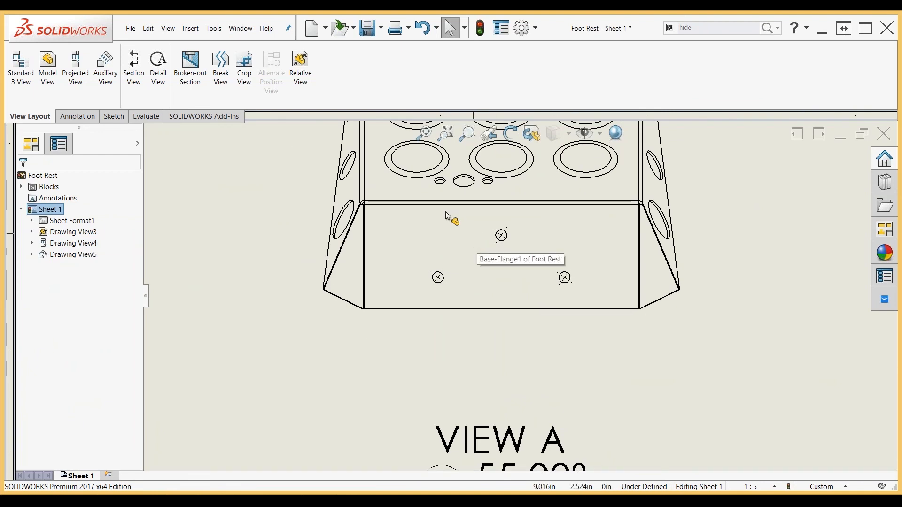
pyautogui.scroll(3, 445, 212)
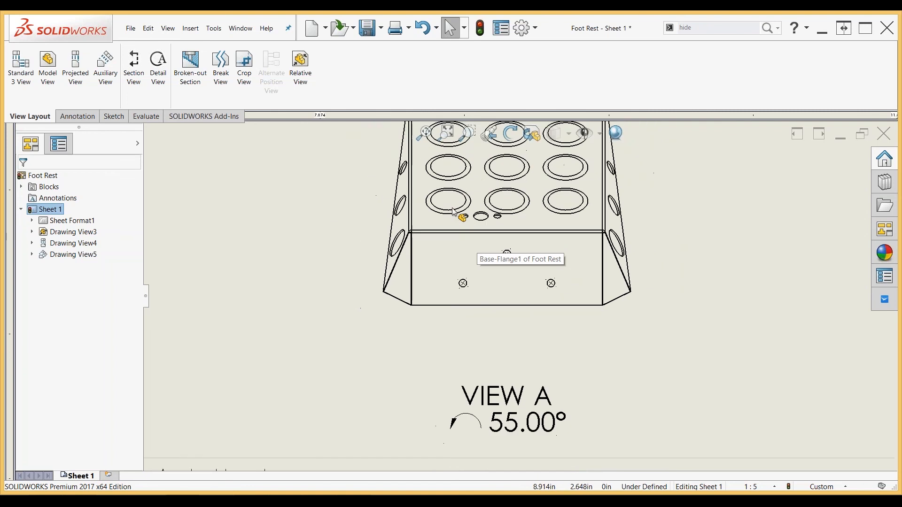
# - Try to dimension the lowest, largest hole on the tapered flange in the projected side view
pyautogui.scroll(5, 454, 211)
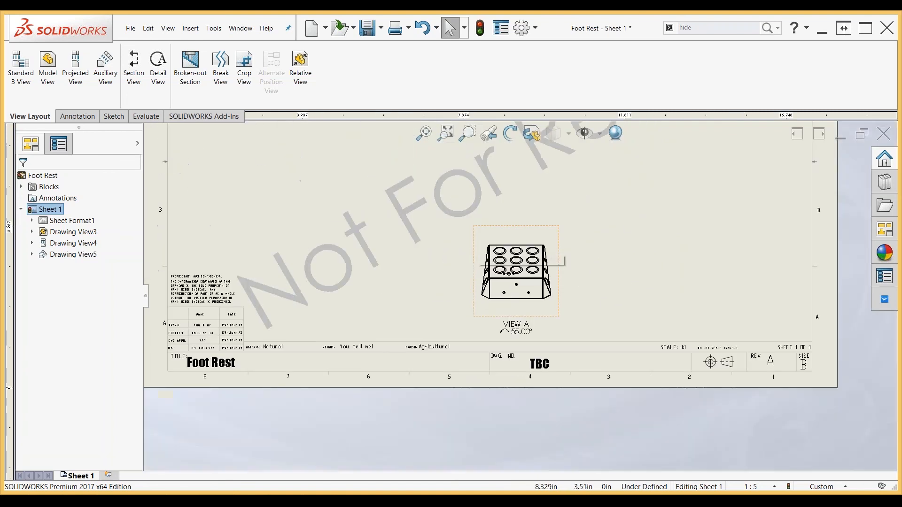
pyautogui.scroll(4, 461, 210)
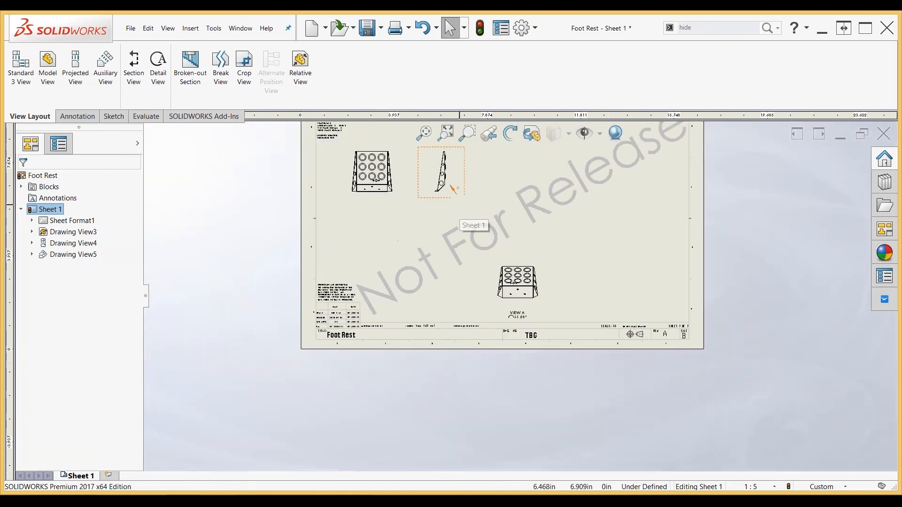
pyautogui.scroll(-3, 449, 197)
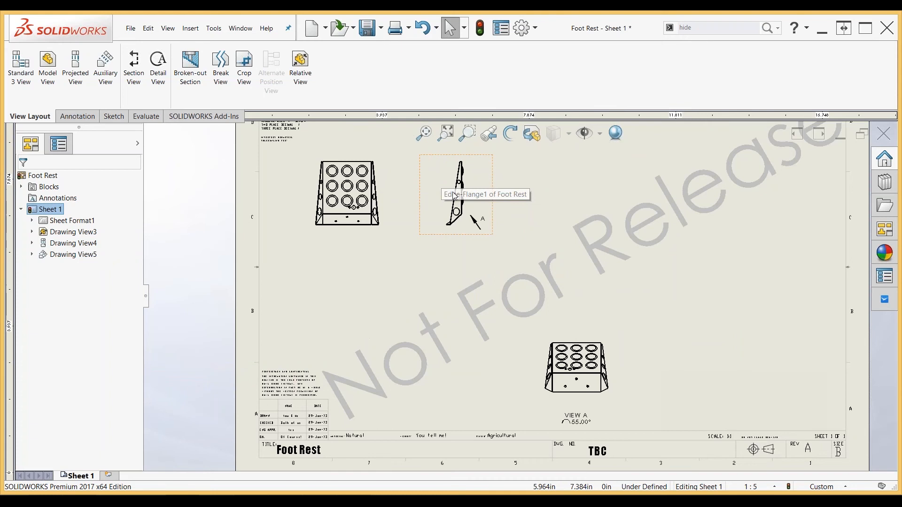
pyautogui.scroll(-1, 453, 196)
pyautogui.moveTo(373, 300); pyautogui.dragTo(375, 268, button='right')
pyautogui.scroll(-6, 449, 224)
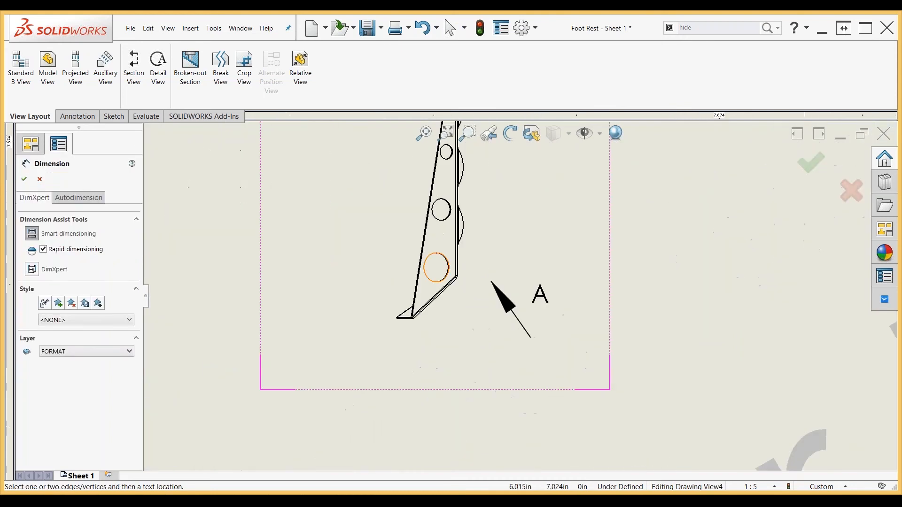
pyautogui.click(443, 255)
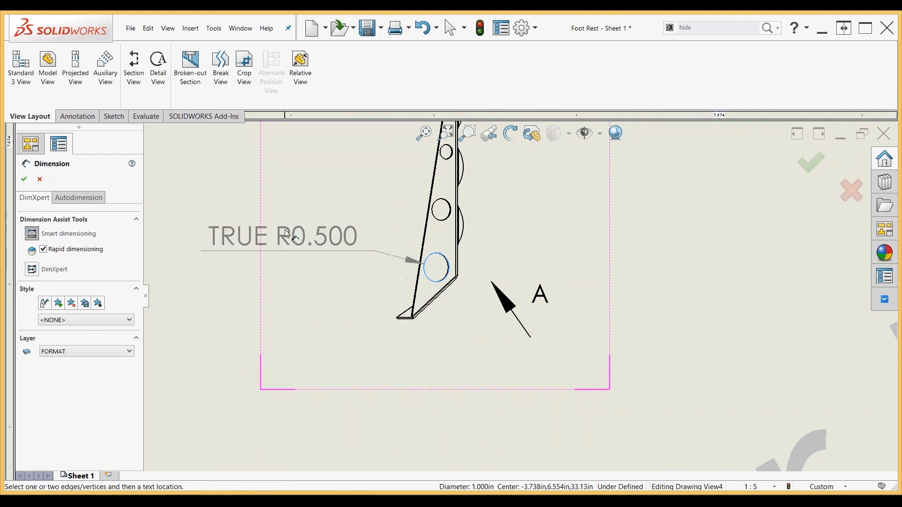
pyautogui.press('Escape')
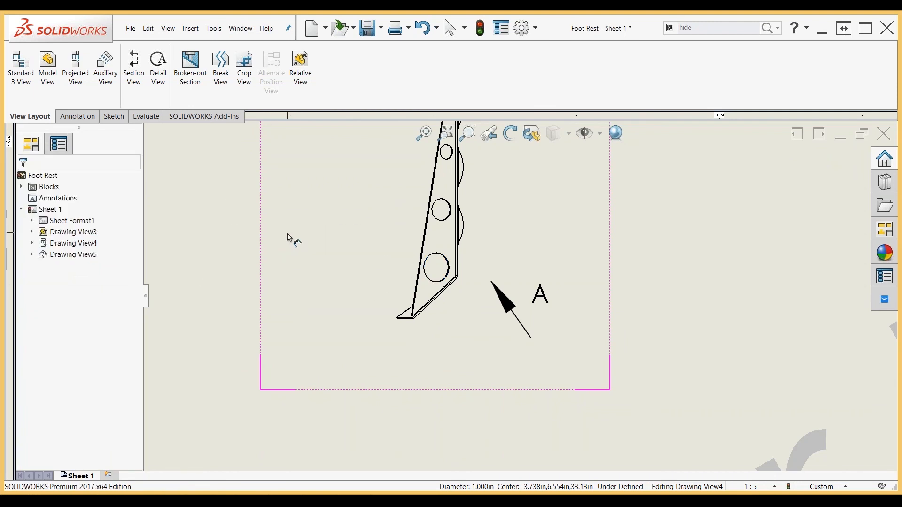
pyautogui.scroll(3, 380, 219)
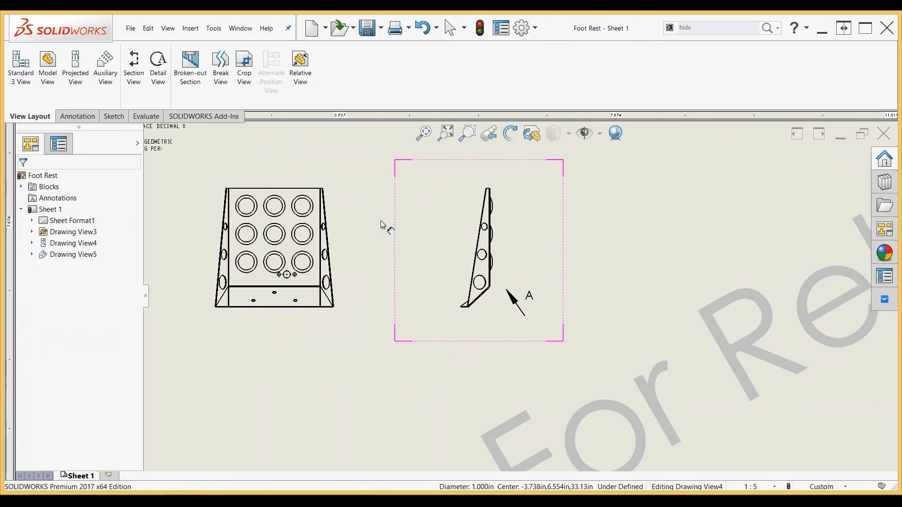
pyautogui.click(381, 222)
pyautogui.scroll(3, 588, 240)
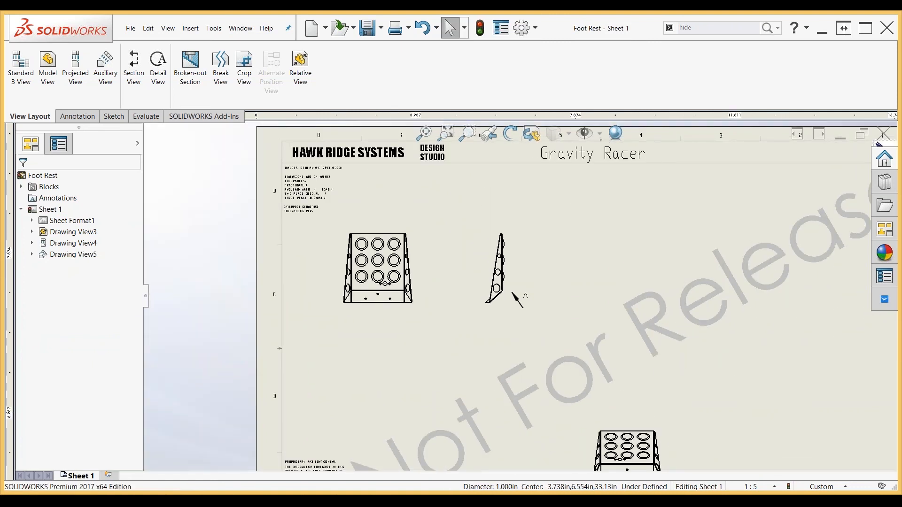
# - Switch to the Foot Rest part and orient the model normal to the outer face of the side flange with three large holes
pyautogui.hotkey('ctrl', 'Tab')
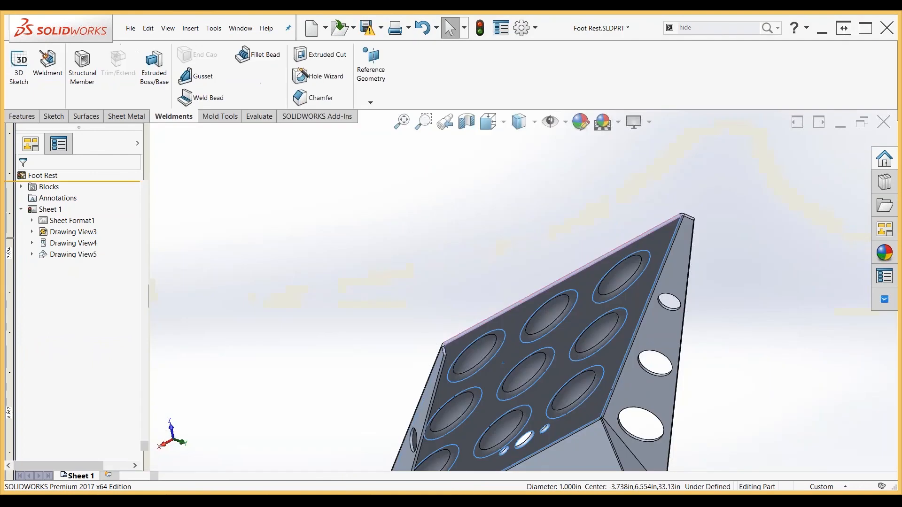
pyautogui.scroll(6, 559, 282)
pyautogui.click(625, 383)
pyautogui.moveTo(624, 382); pyautogui.dragTo(397, 282, button='middle')
pyautogui.scroll(-5, 514, 359)
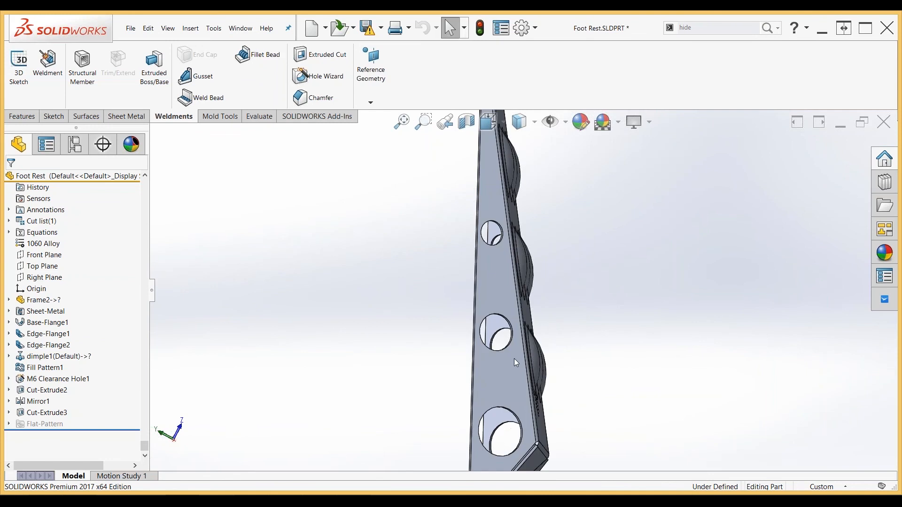
pyautogui.click(514, 359)
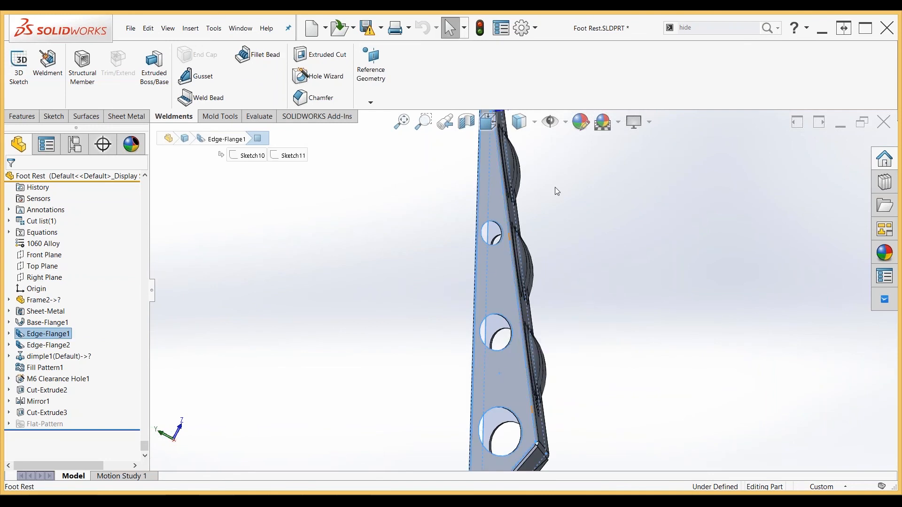
pyautogui.scroll(3, 554, 186)
pyautogui.scroll(-1, 526, 174)
pyautogui.scroll(-2, 502, 208)
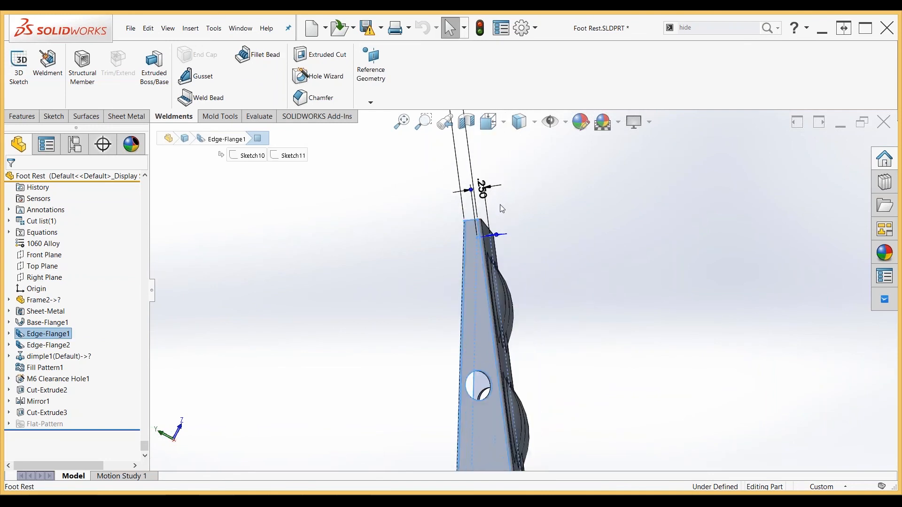
pyautogui.moveTo(500, 205); pyautogui.dragTo(497, 217, button='middle')
pyautogui.scroll(-3, 498, 217)
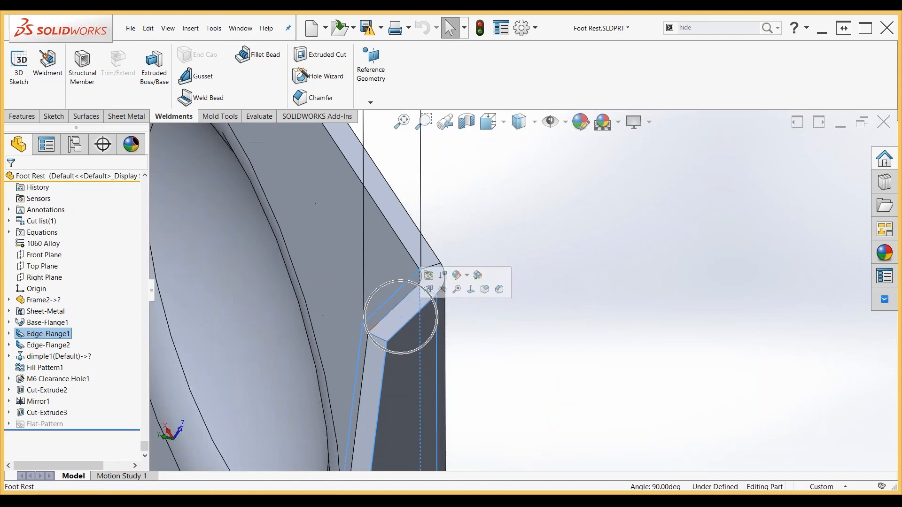
pyautogui.click(475, 292)
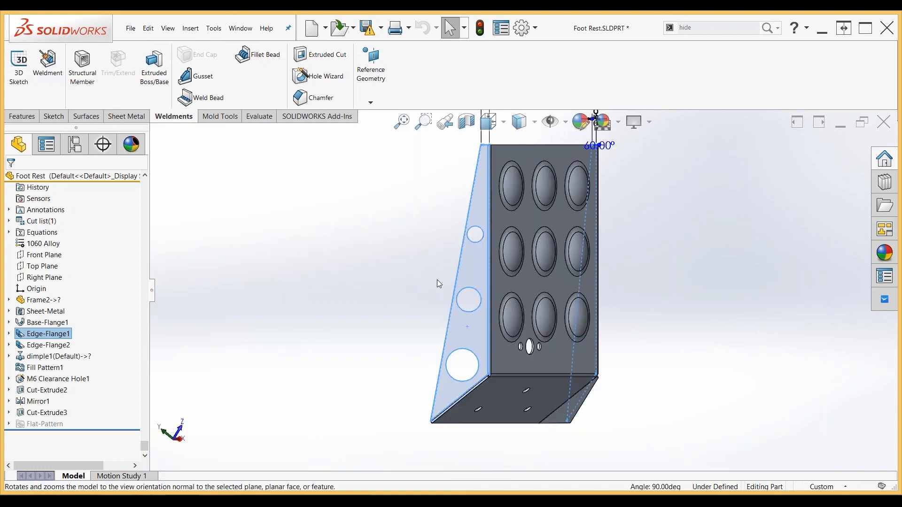
# - Store the current orientation of the Foot Rest part as a named view called "Side Hole" and save the part
pyautogui.click(375, 266)
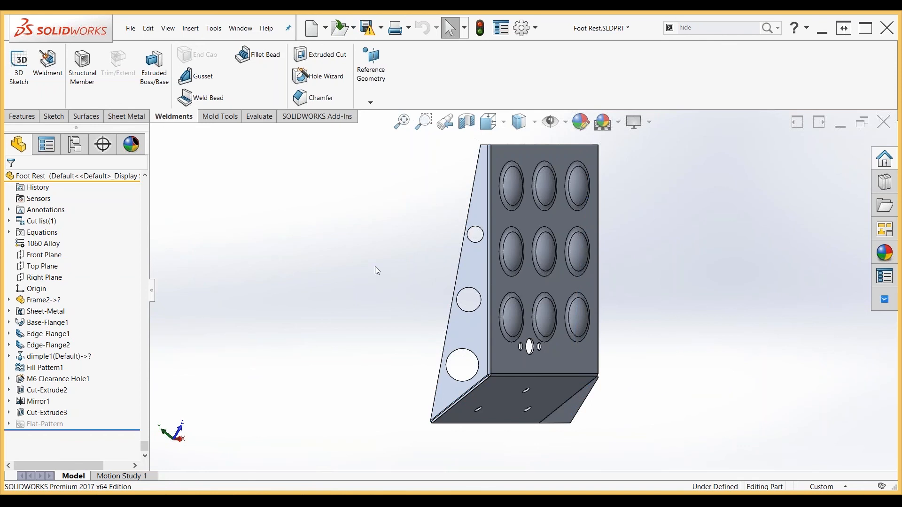
pyautogui.press('space')
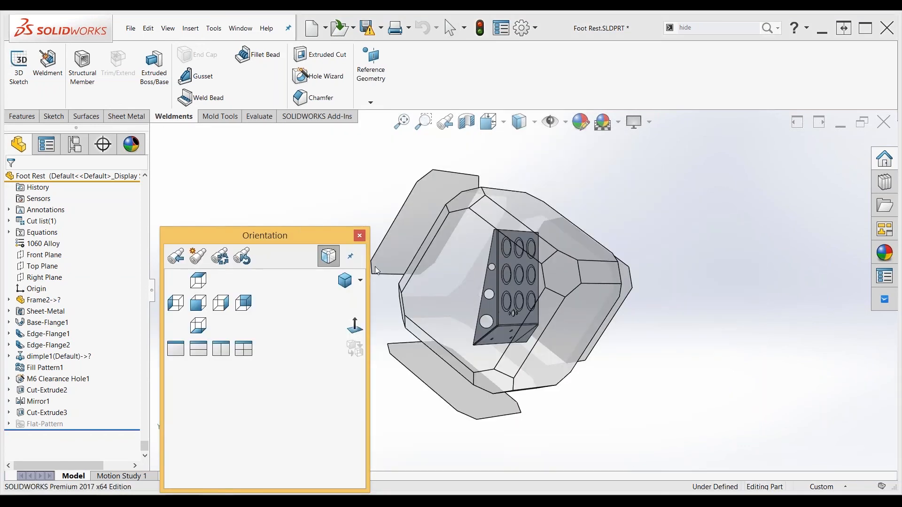
pyautogui.moveTo(254, 234); pyautogui.dragTo(316, 152)
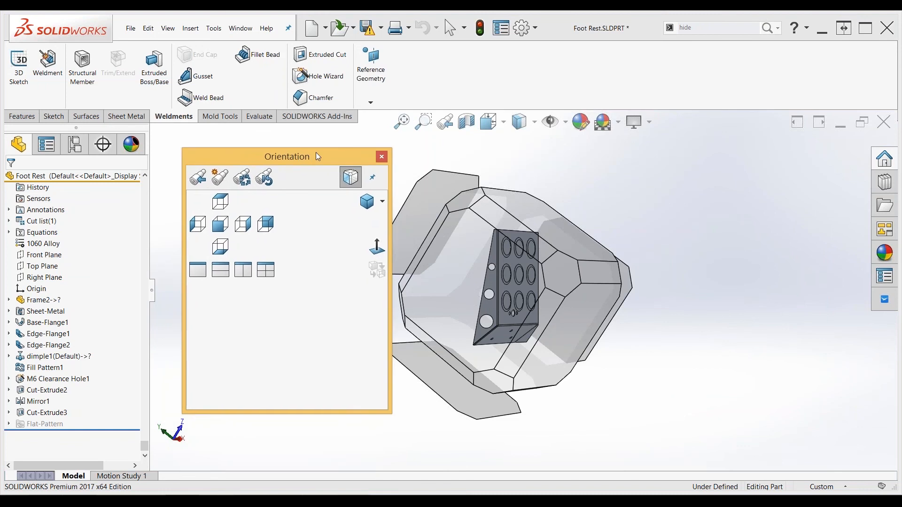
pyautogui.click(220, 177)
pyautogui.write('Side Hole')
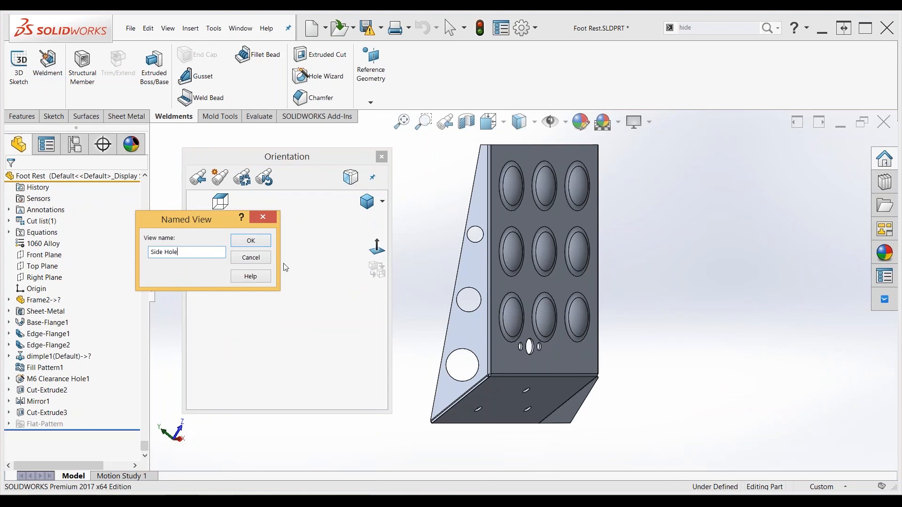
pyautogui.click(260, 243)
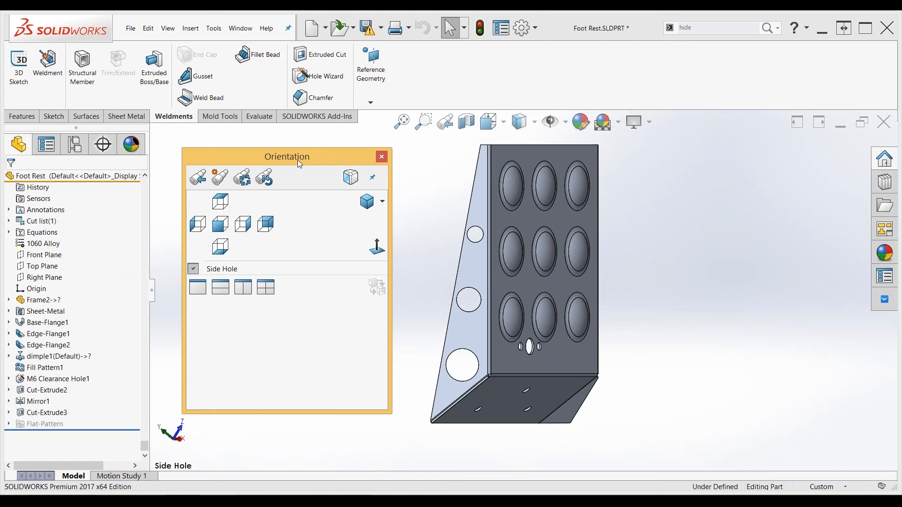
pyautogui.click(382, 157)
pyautogui.hotkey('ctrl', 's')
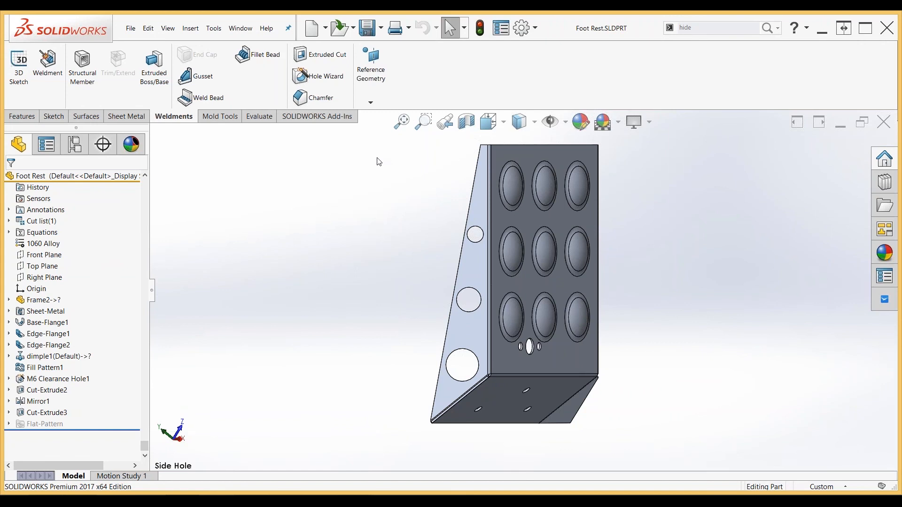
# - Return to the Foot Rest drawing, refresh the View Palette and place the Side Hole view beside the projected side view
pyautogui.hotkey('ctrl', 'Tab')
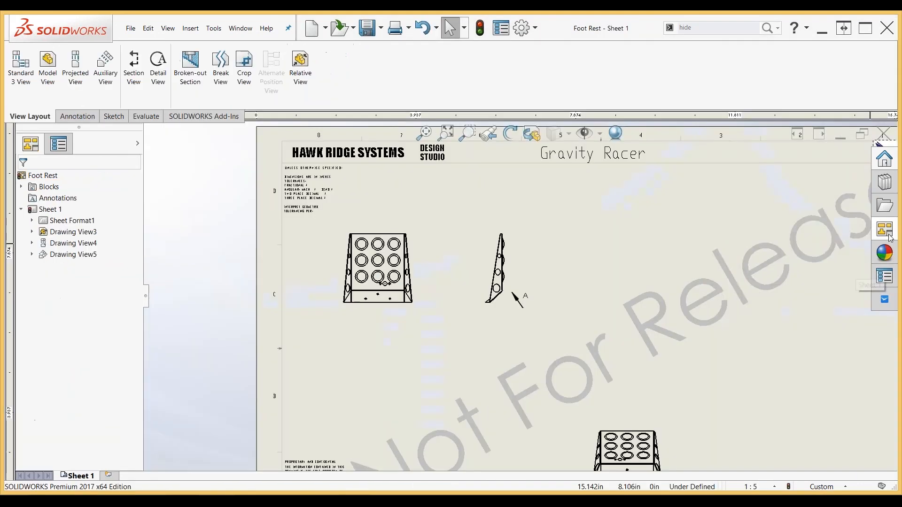
pyautogui.click(889, 233)
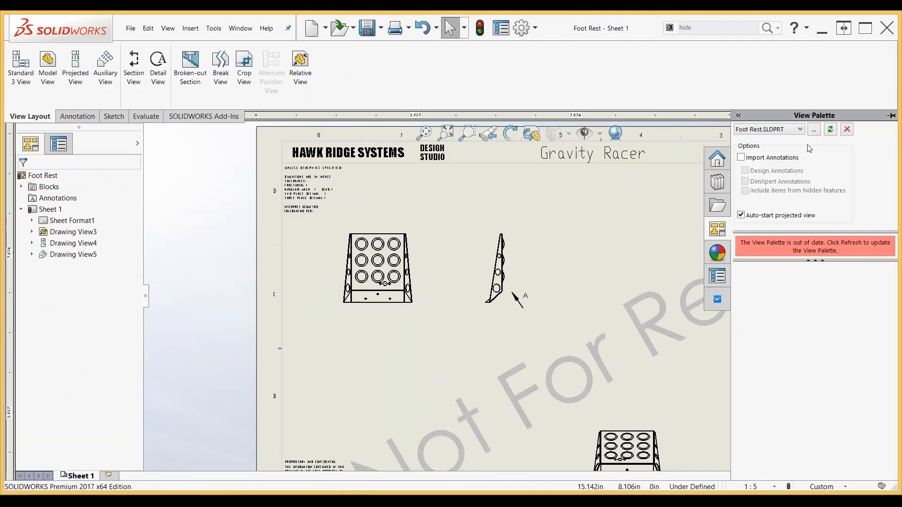
pyautogui.click(831, 130)
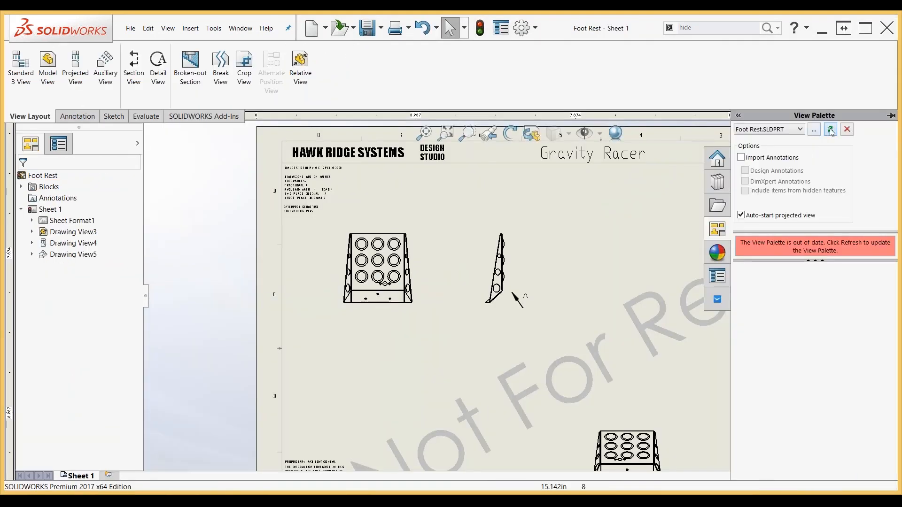
pyautogui.press('f')
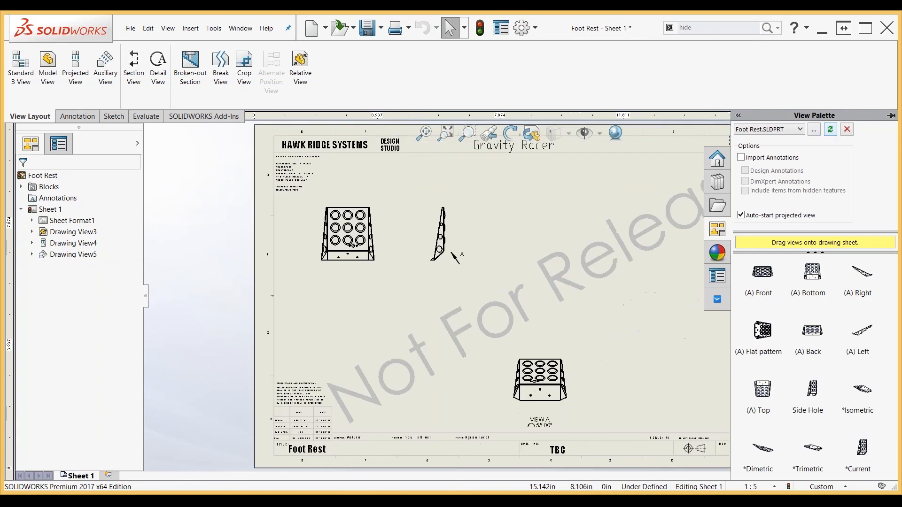
pyautogui.click(813, 391)
pyautogui.click(813, 391)
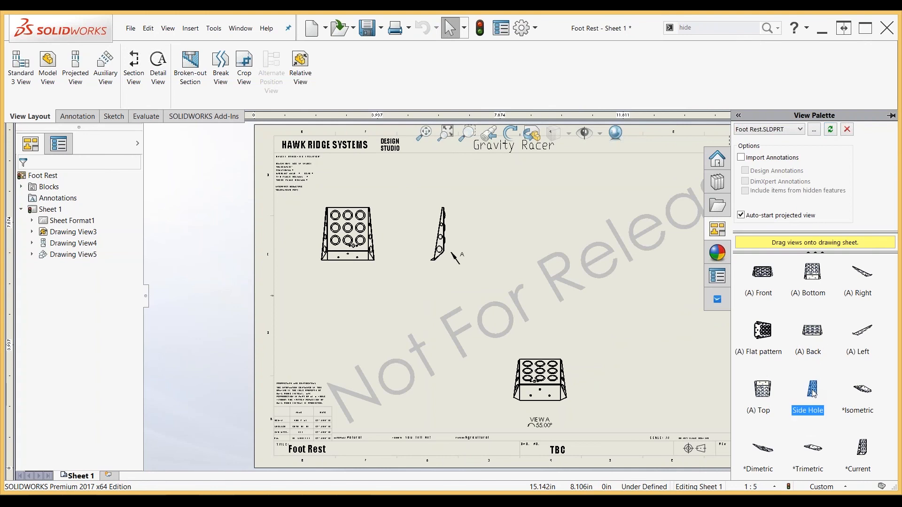
pyautogui.moveTo(813, 391)
pyautogui.mouseDown()
pyautogui.moveTo(755, 359)
pyautogui.moveTo(703, 257)
pyautogui.moveTo(644, 211)
pyautogui.moveTo(584, 262)
pyautogui.moveTo(511, 251)
pyautogui.mouseUp()
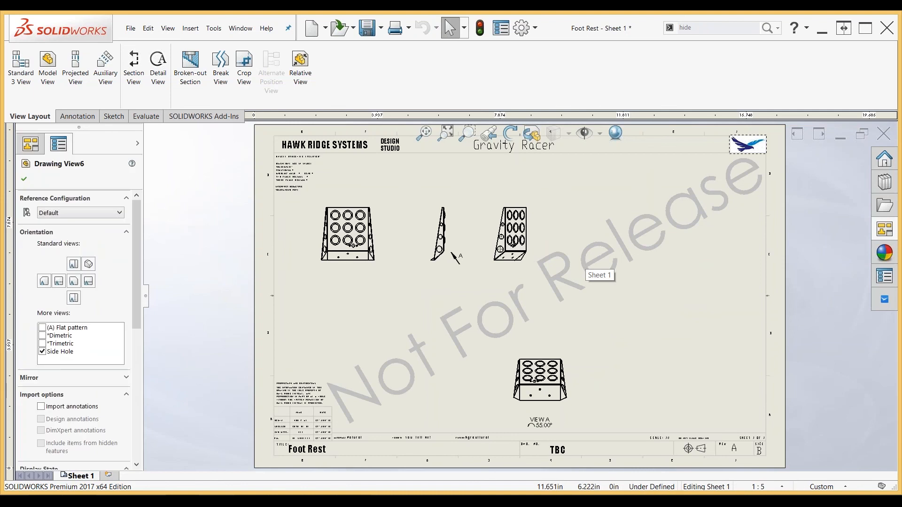
pyautogui.scroll(3, 496, 239)
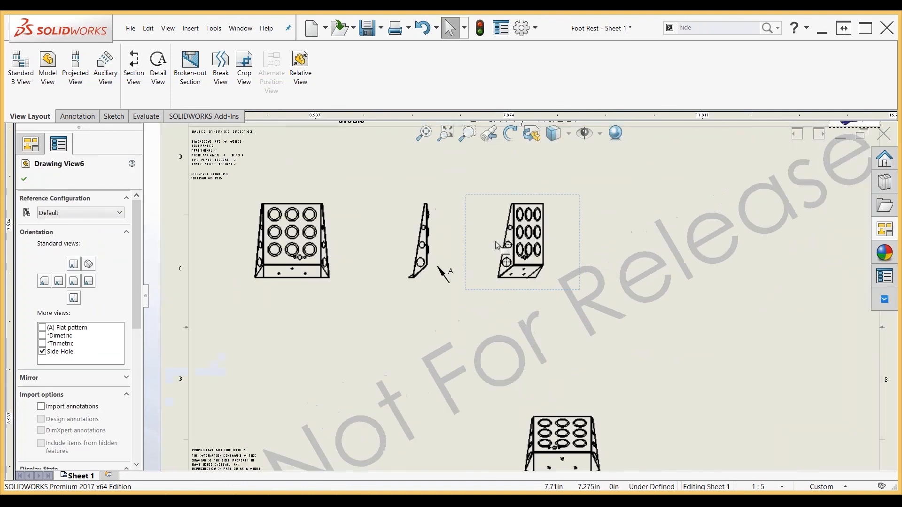
pyautogui.scroll(3, 496, 245)
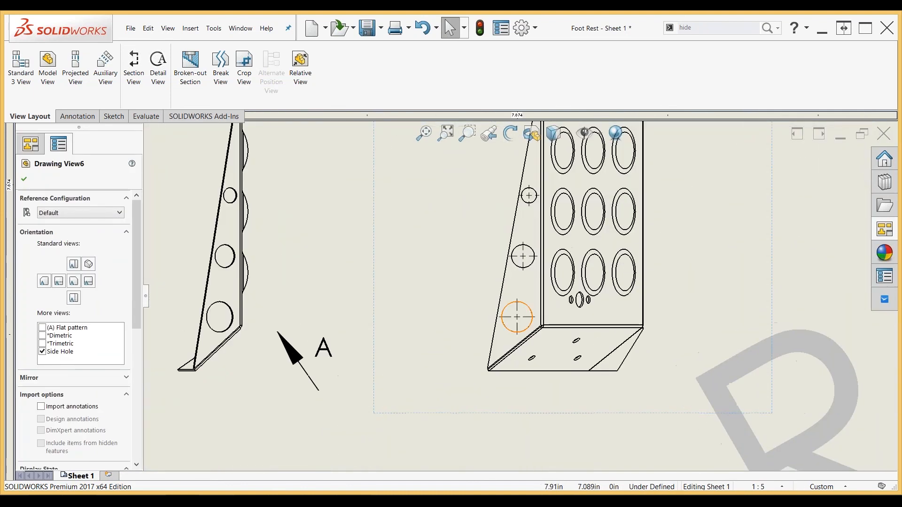
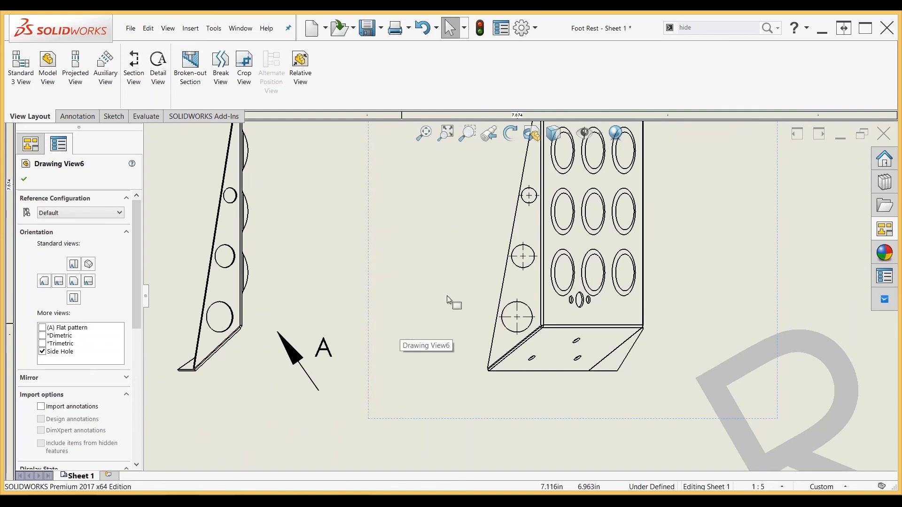
pyautogui.scroll(-3, 521, 295)
pyautogui.scroll(-2, 520, 296)
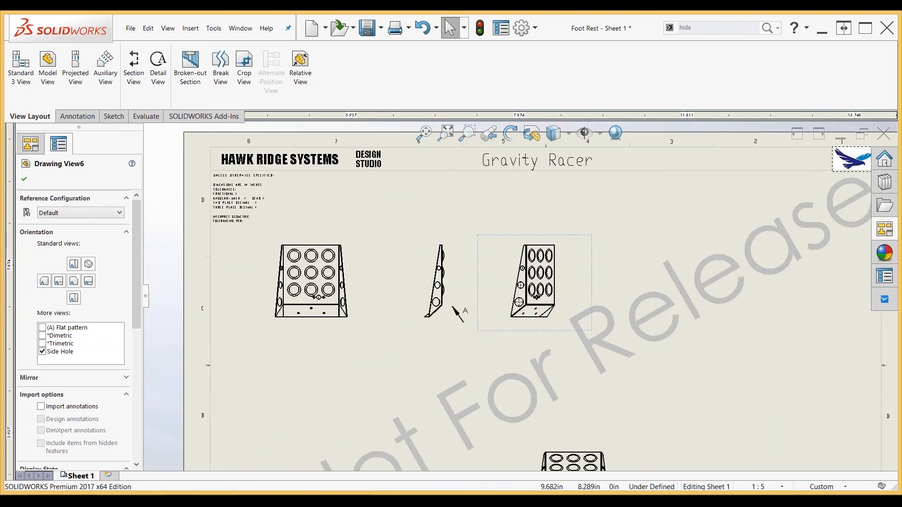
pyautogui.click(534, 282)
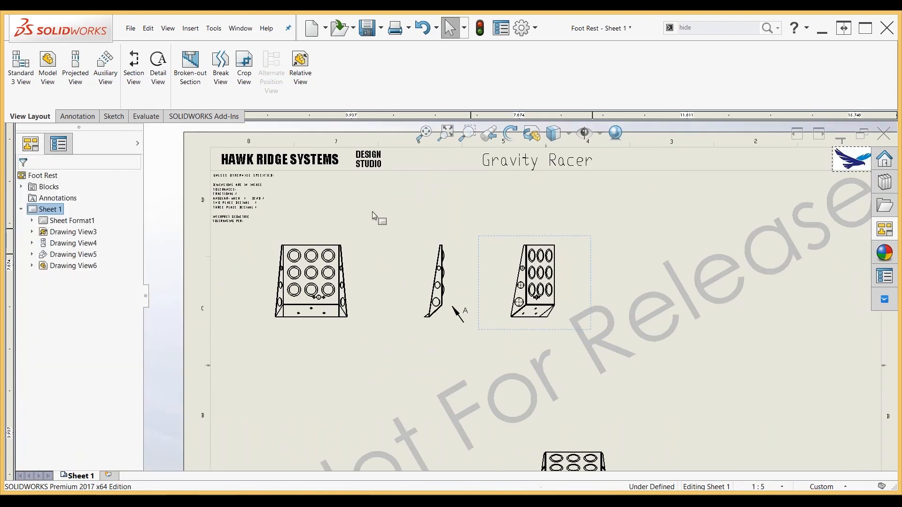
pyautogui.click(160, 67)
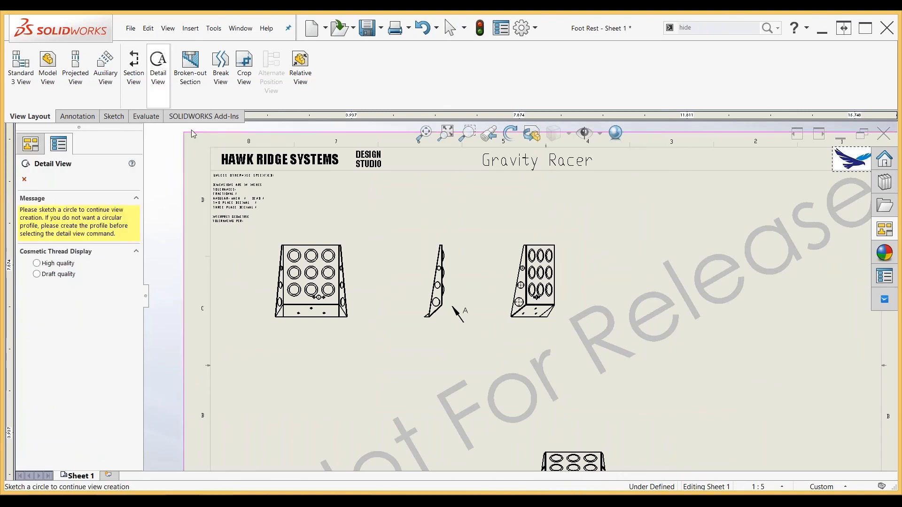
pyautogui.scroll(-3, 340, 226)
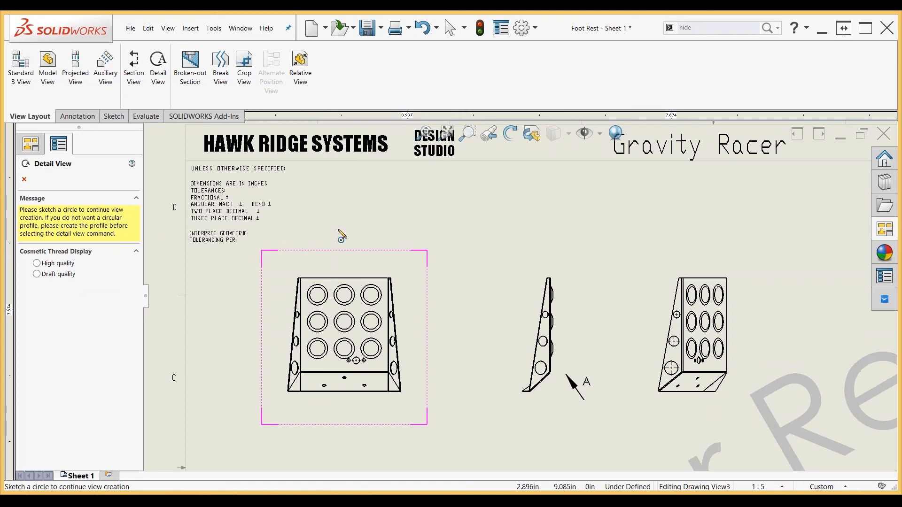
pyautogui.scroll(-3, 340, 232)
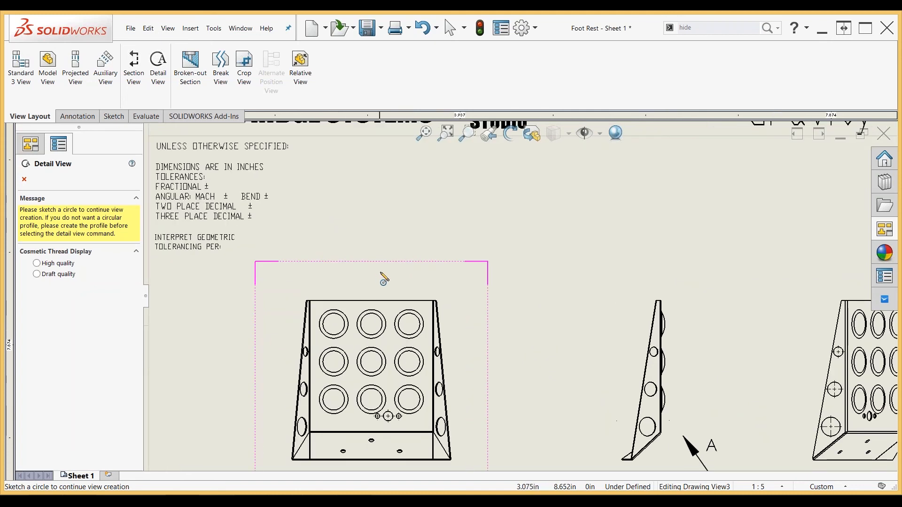
pyautogui.click(378, 331)
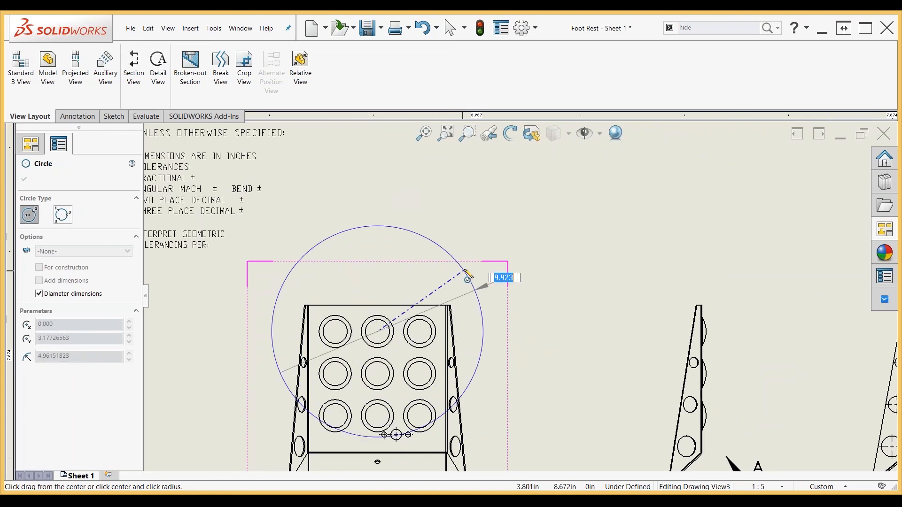
pyautogui.press('Escape')
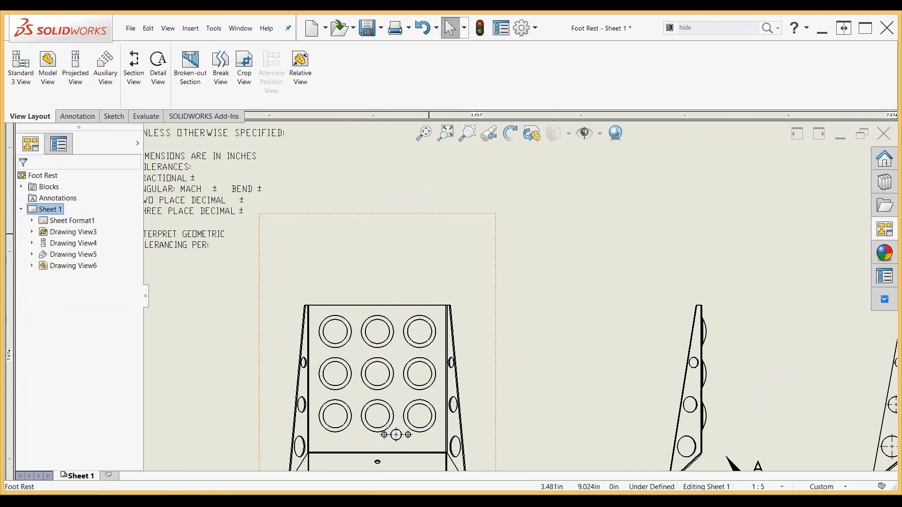
# - Sketch a straight slot, 4 in between its end centres, around the top row of three dimples in the front view
pyautogui.click(109, 118)
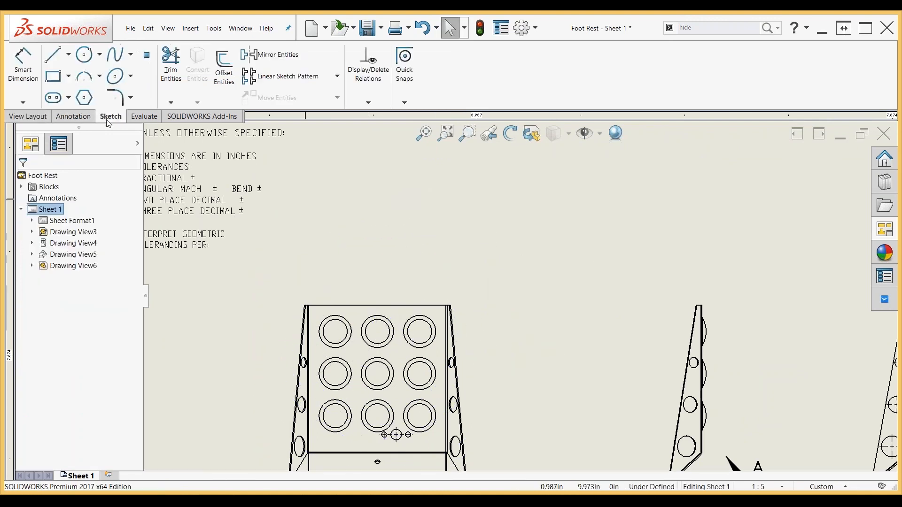
pyautogui.click(53, 99)
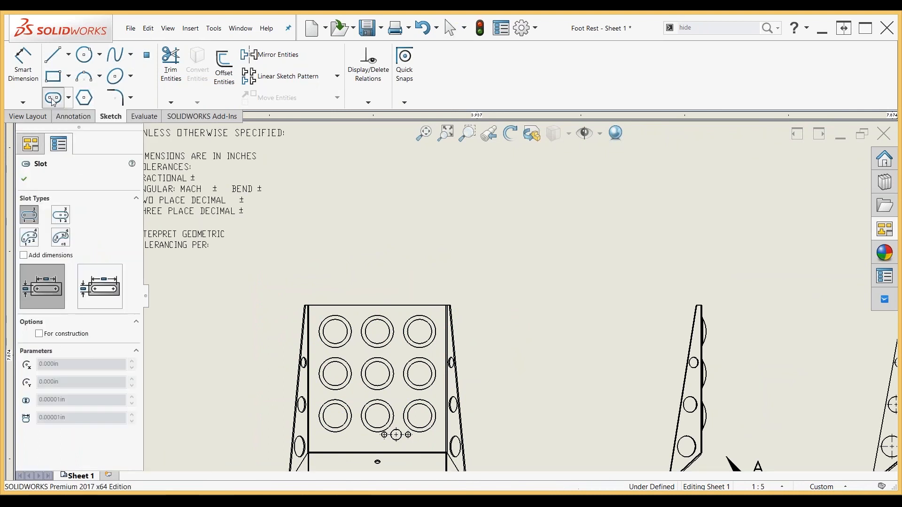
pyautogui.scroll(-3, 367, 348)
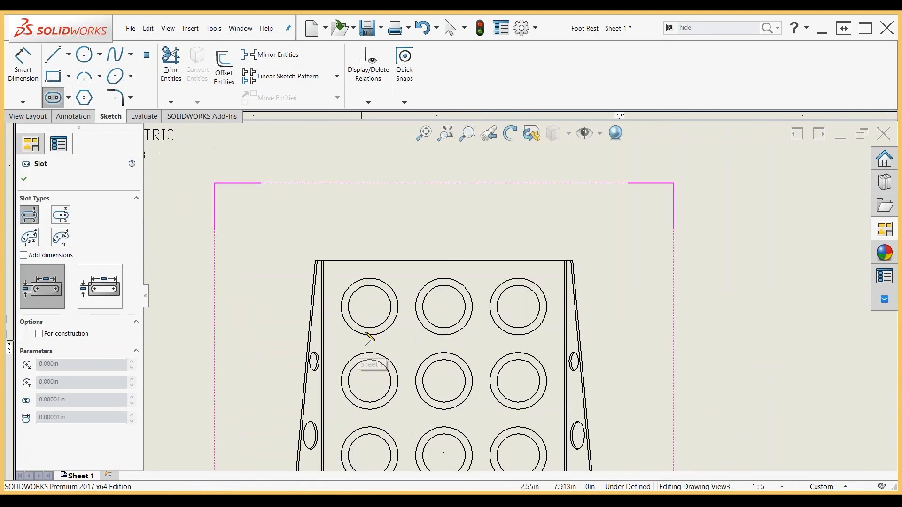
pyautogui.scroll(-1, 370, 337)
pyautogui.click(378, 300)
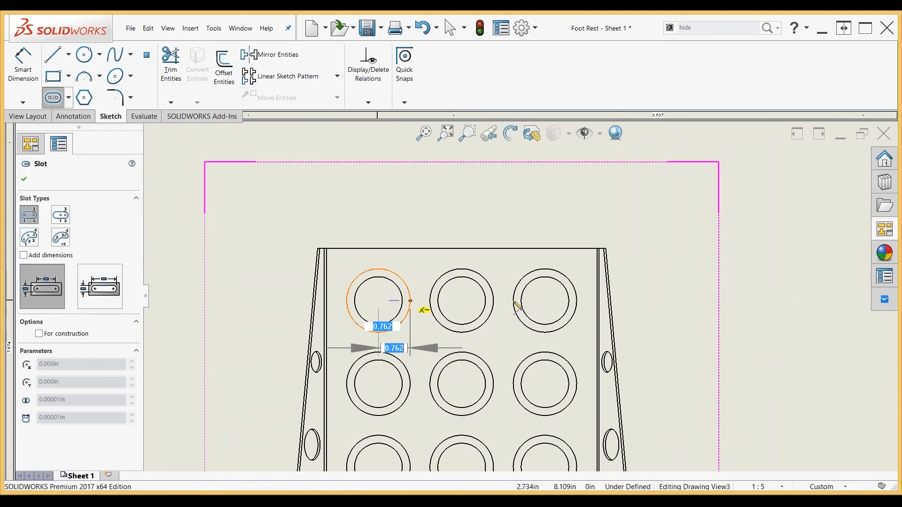
pyautogui.click(545, 300)
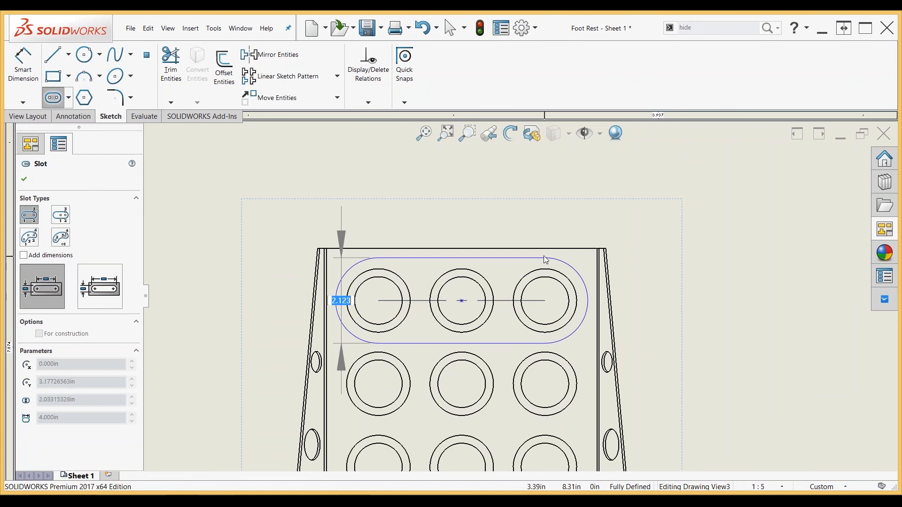
pyautogui.click(544, 259)
pyautogui.press('Escape')
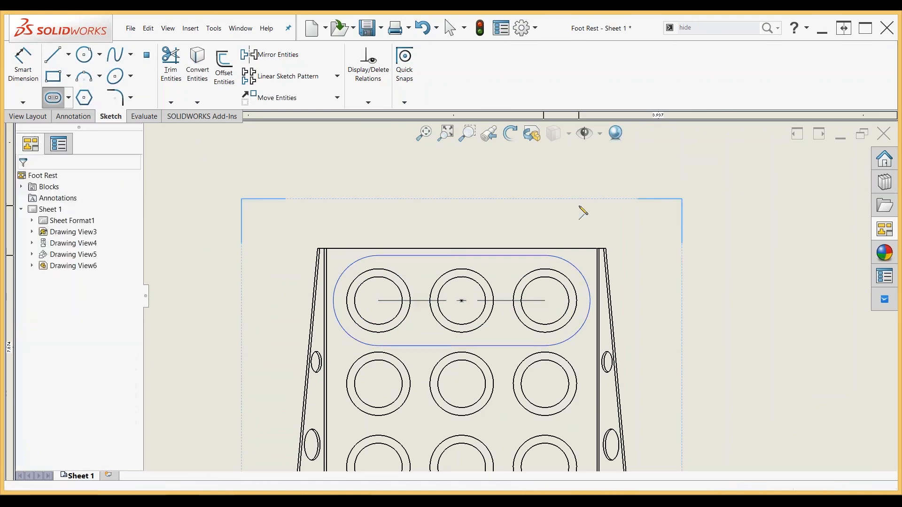
pyautogui.press('Escape')
# - Create a detail view from the slot profile, placed above the front view, and move the front view down to make room
pyautogui.scroll(3, 619, 226)
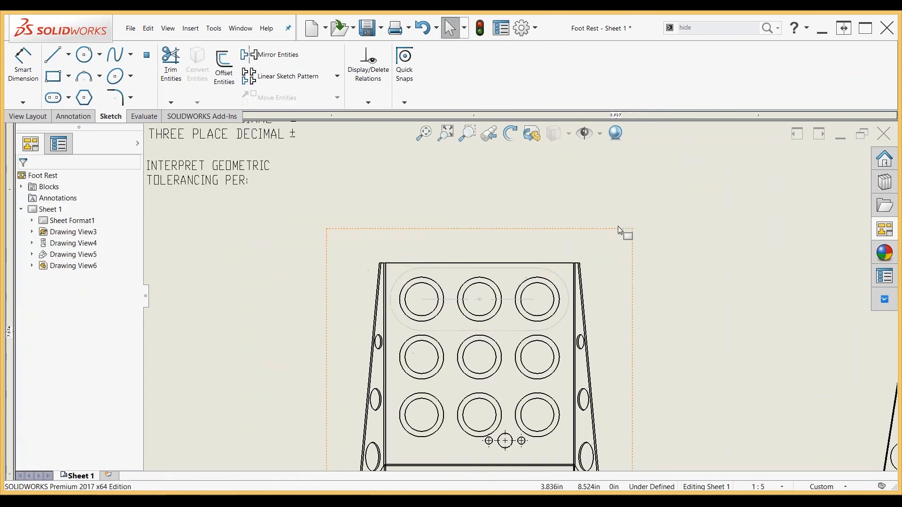
pyautogui.click(503, 269)
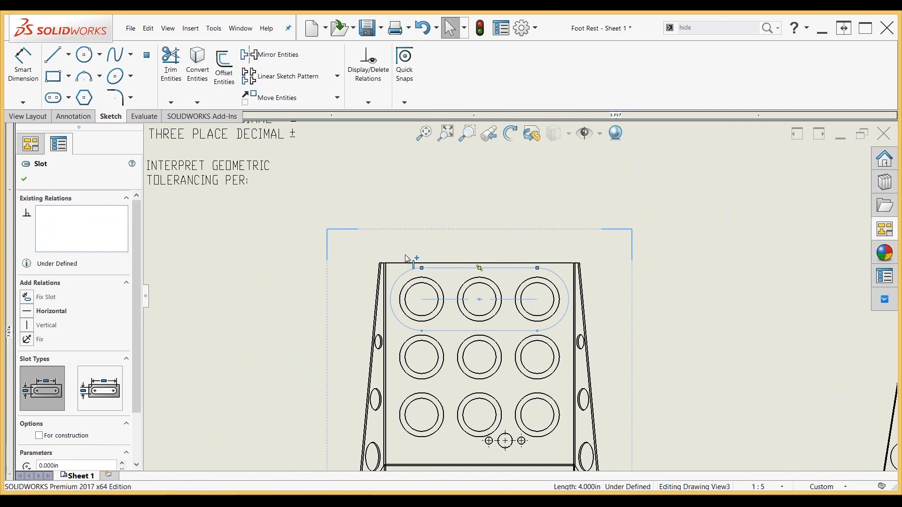
pyautogui.click(35, 119)
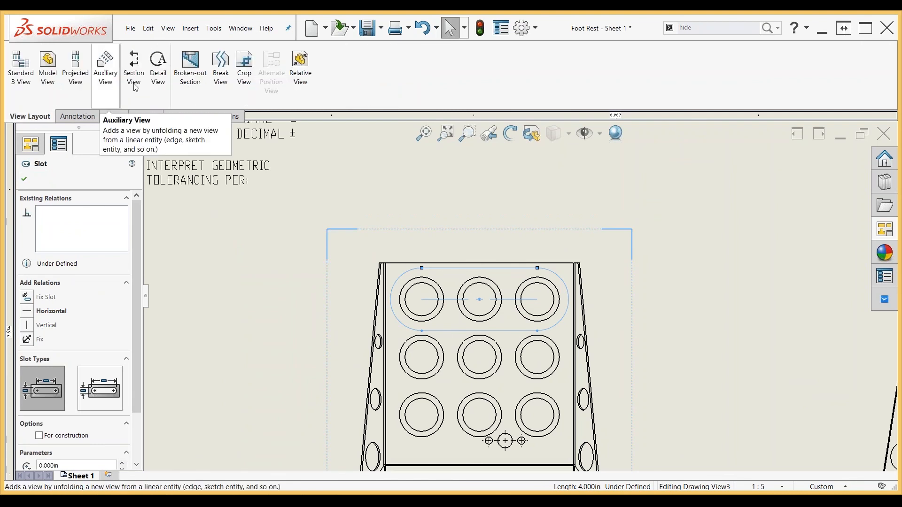
pyautogui.click(158, 66)
pyautogui.scroll(4, 621, 206)
pyautogui.moveTo(621, 206); pyautogui.dragTo(584, 242, button='middle')
pyautogui.scroll(-2, 570, 245)
pyautogui.click(570, 245)
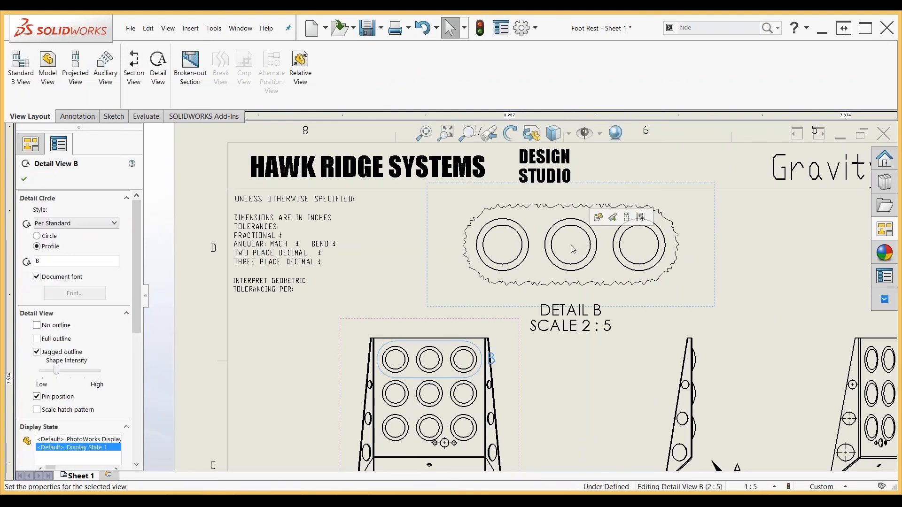
pyautogui.press('Escape')
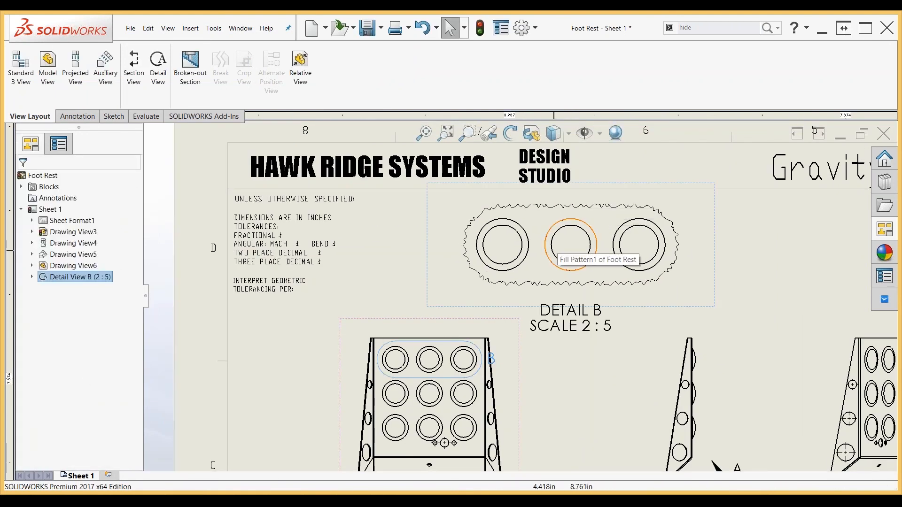
pyautogui.moveTo(483, 328); pyautogui.dragTo(476, 380)
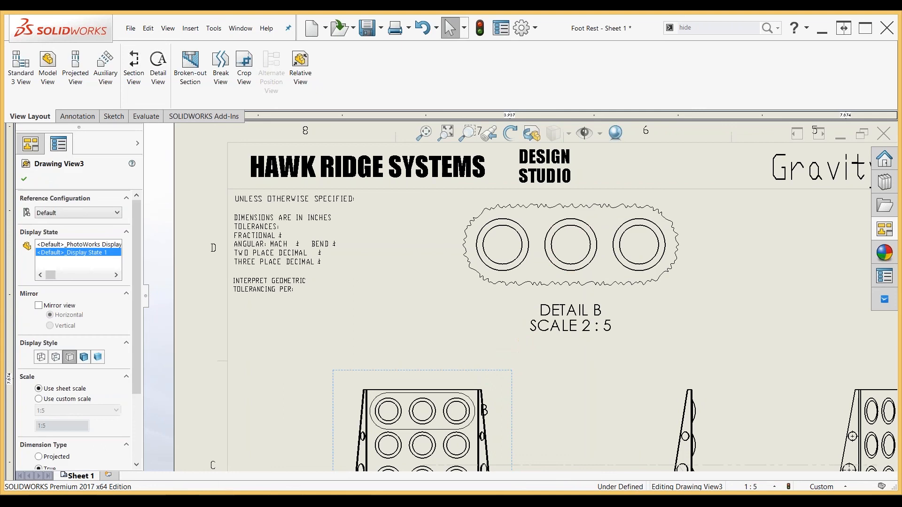
pyautogui.click(431, 223)
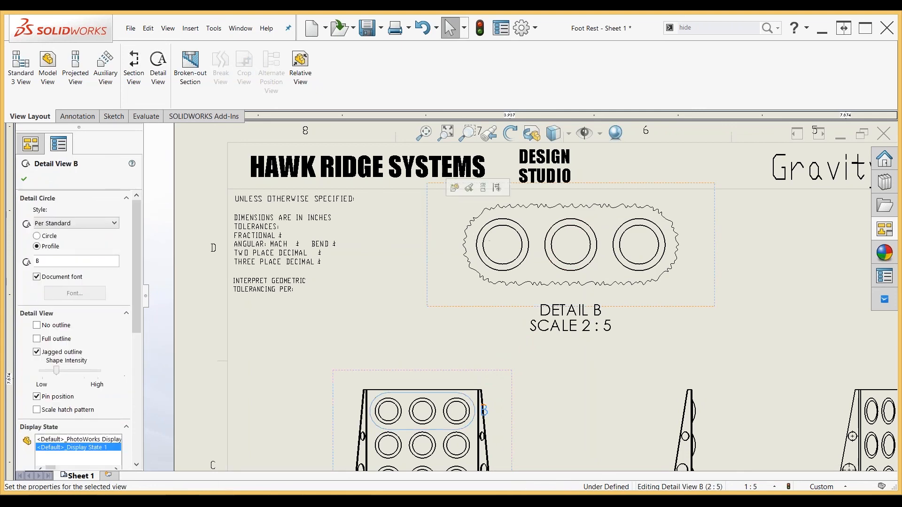
# - Toggle the jagged outline of Detail View B off and on, then try high shape intensity and settle on a medium one
pyautogui.click(37, 352)
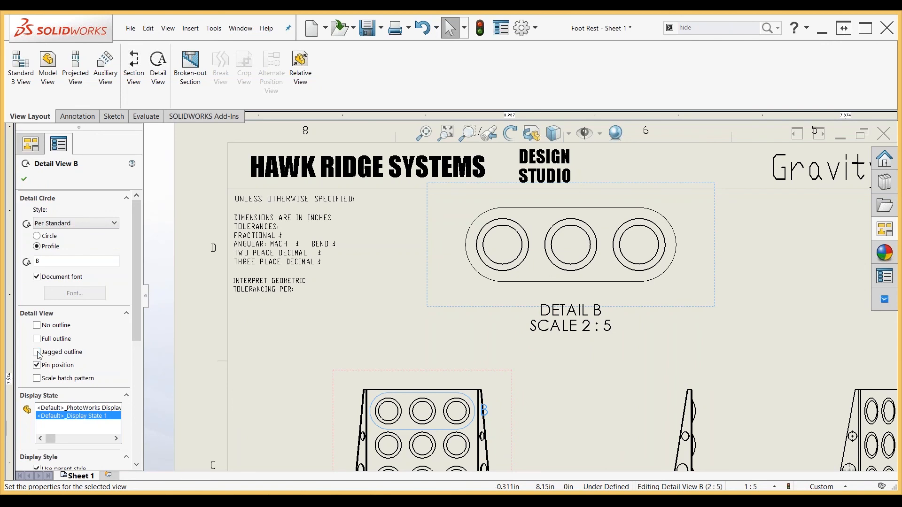
pyautogui.click(37, 353)
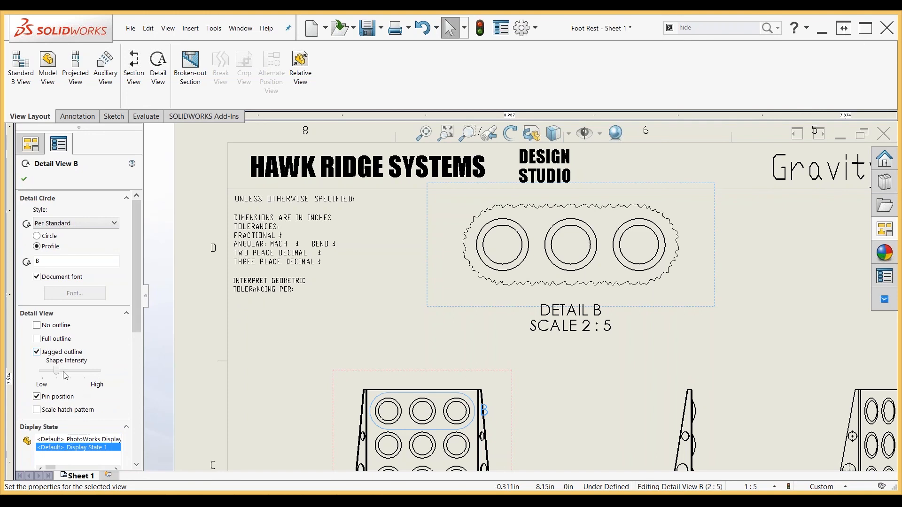
pyautogui.moveTo(59, 377); pyautogui.dragTo(98, 378)
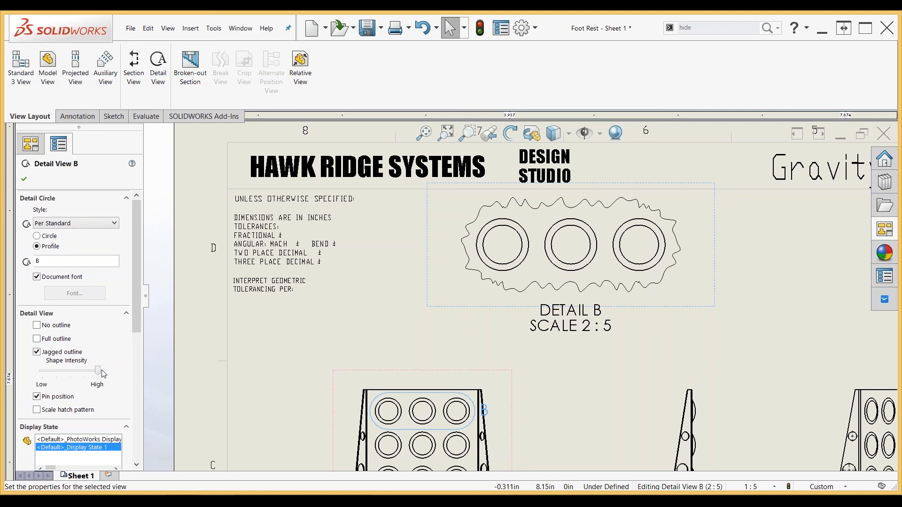
pyautogui.moveTo(97, 372); pyautogui.dragTo(70, 372)
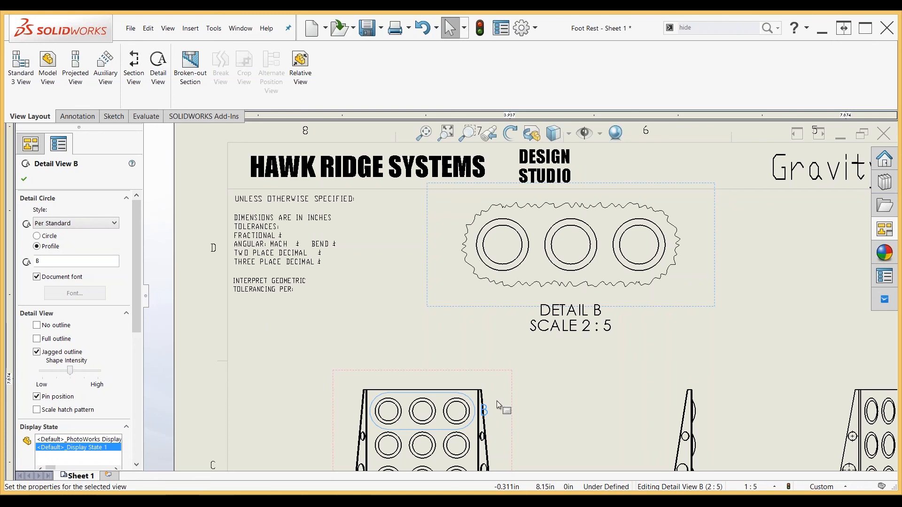
# - Set the detail circle style to With Leader and place the B label above the front view
pyautogui.click(111, 226)
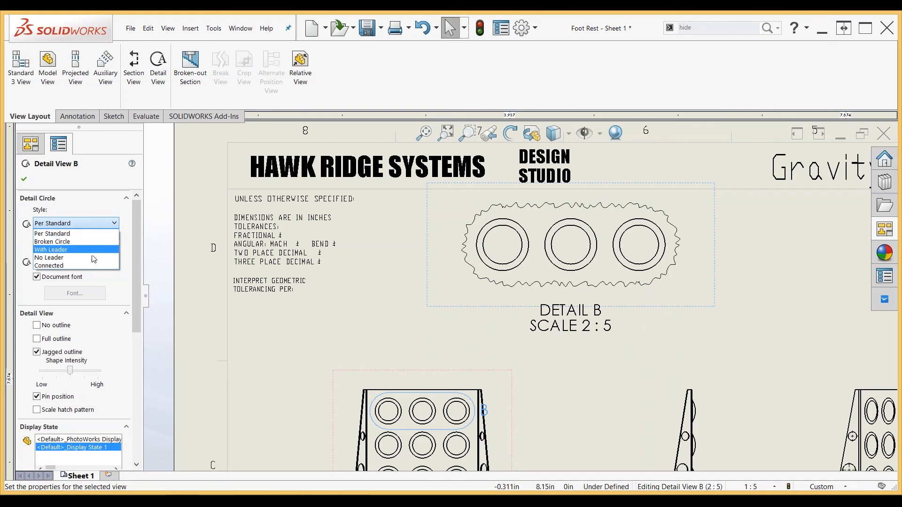
pyautogui.click(89, 249)
pyautogui.moveTo(484, 411)
pyautogui.mouseDown()
pyautogui.moveTo(461, 358)
pyautogui.moveTo(470, 368)
pyautogui.mouseUp()
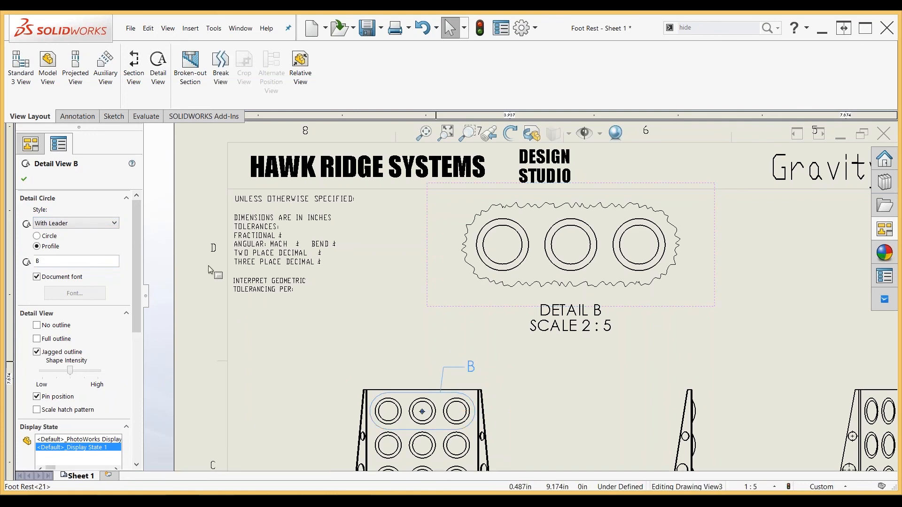
# - Try the Connected style for the detail circle, restore With Leader, and nudge the B label slightly
pyautogui.click(112, 224)
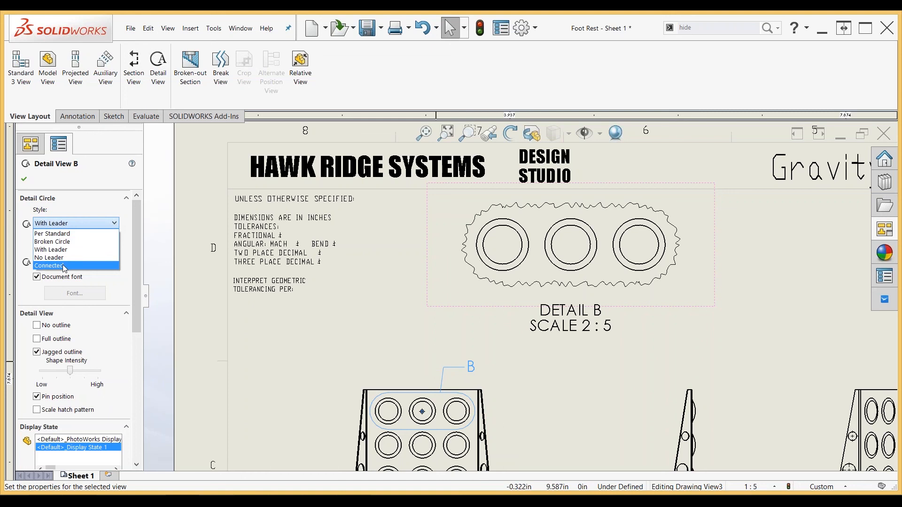
pyautogui.click(52, 259)
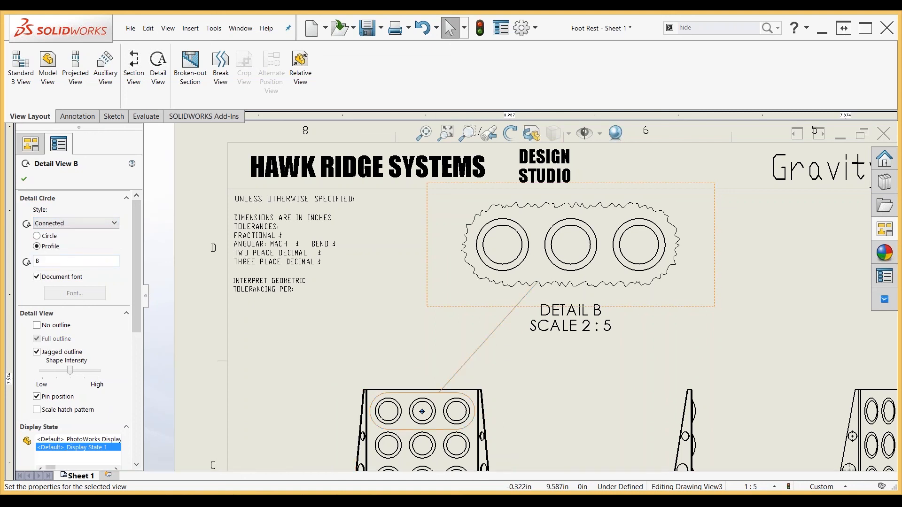
pyautogui.click(114, 224)
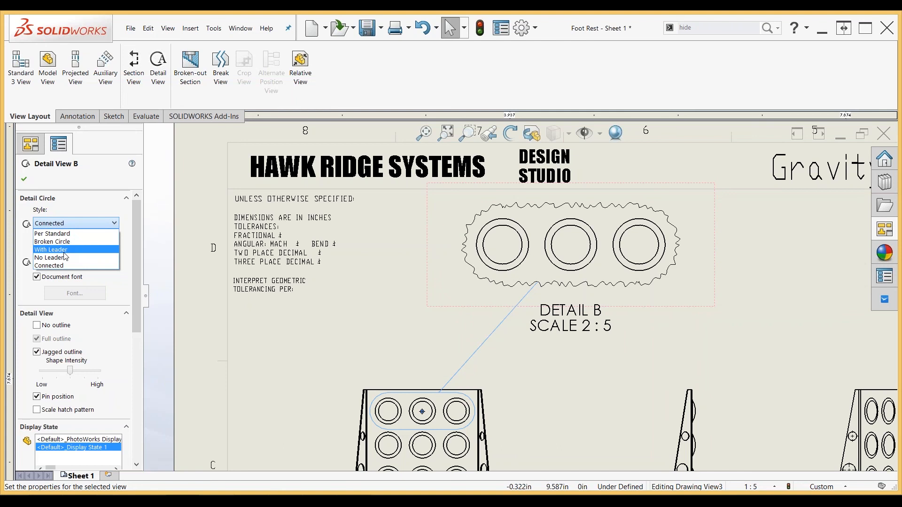
pyautogui.click(64, 249)
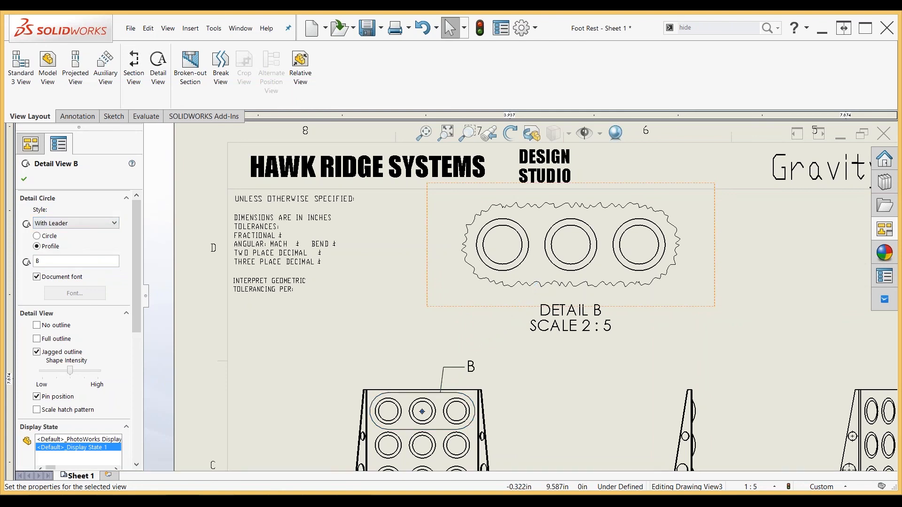
pyautogui.moveTo(472, 369)
pyautogui.mouseDown()
pyautogui.moveTo(488, 372)
pyautogui.moveTo(473, 373)
pyautogui.mouseUp()
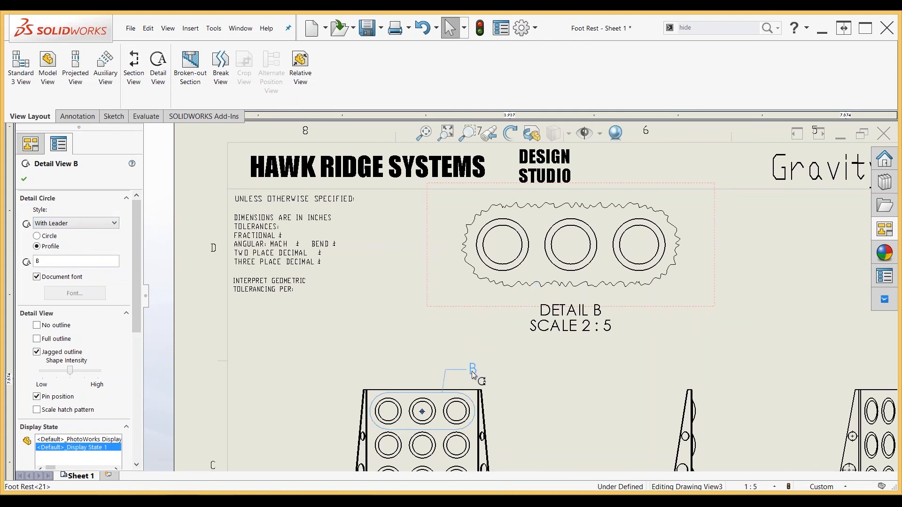
pyautogui.click(769, 345)
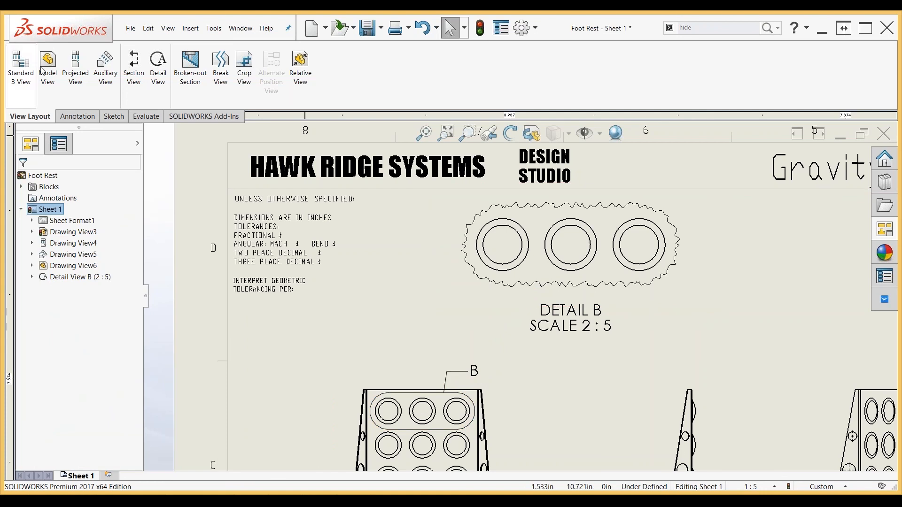
# - Add circular split-line location labels, with sheet over zone, to the detail circle's B callout and to Detail View B
pyautogui.click(77, 116)
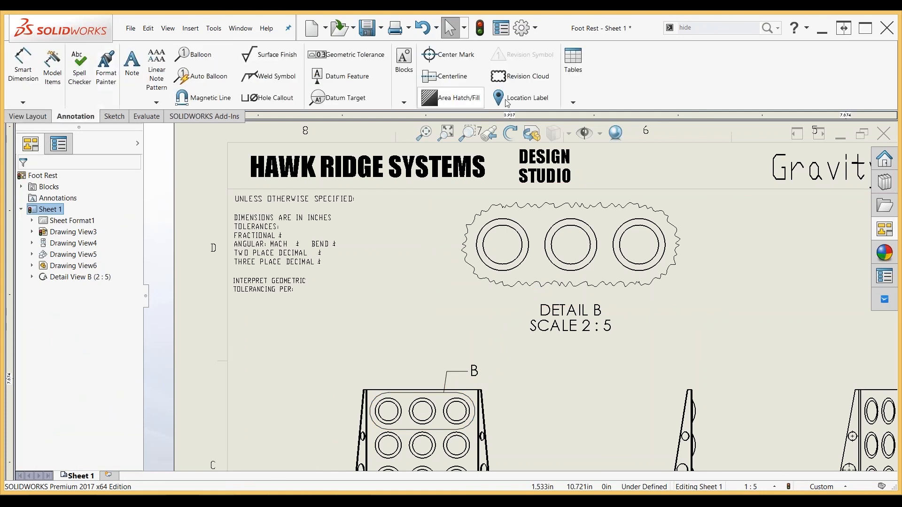
pyautogui.click(539, 98)
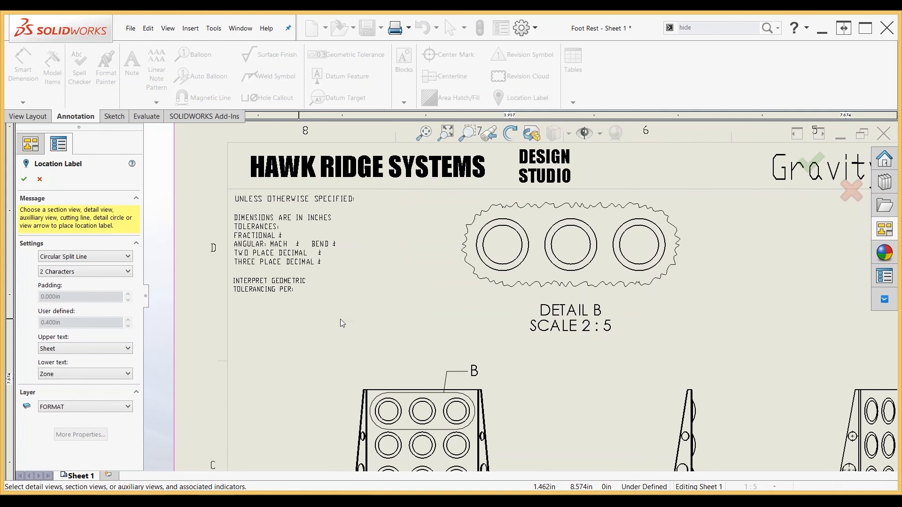
pyautogui.click(474, 372)
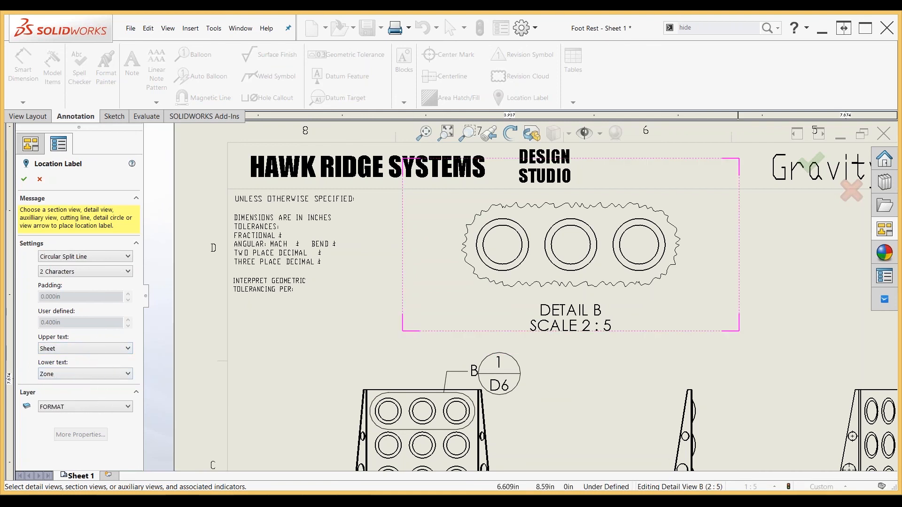
pyautogui.click(588, 312)
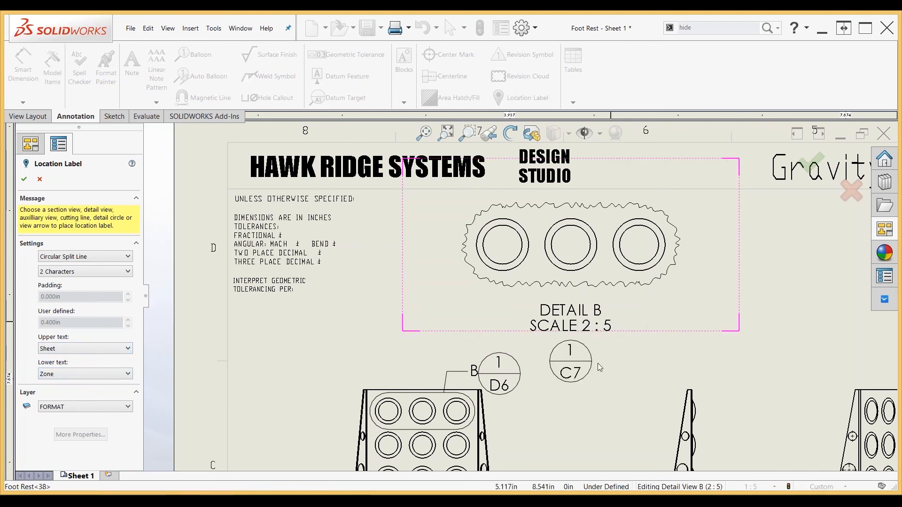
pyautogui.click(39, 180)
# - Shift Detail View B slightly right and down on the sheet, clear of the tolerance notes
pyautogui.scroll(2, 596, 233)
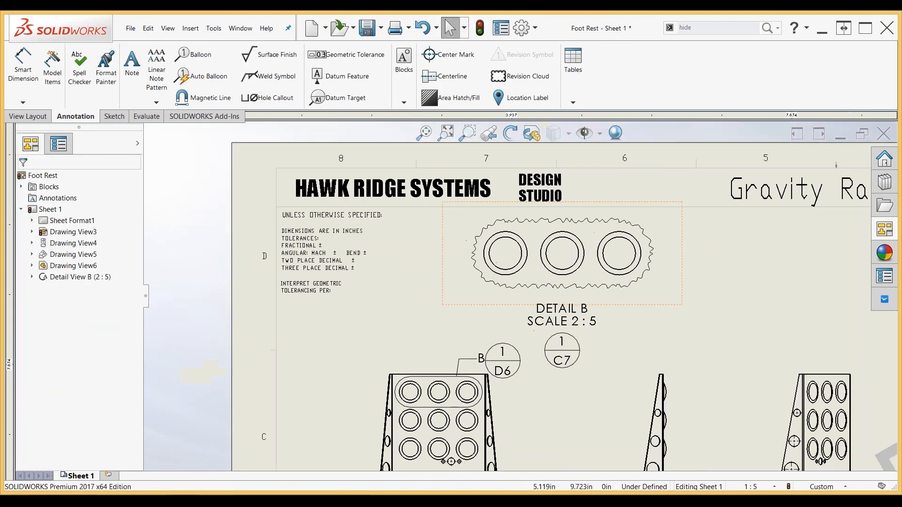
pyautogui.scroll(1, 596, 241)
pyautogui.scroll(1, 596, 240)
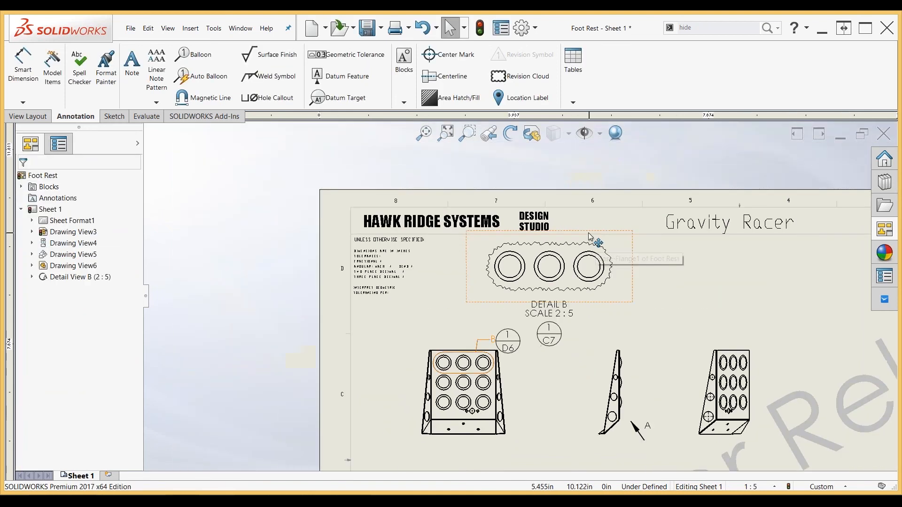
pyautogui.click(596, 241)
pyautogui.moveTo(596, 241)
pyautogui.mouseDown()
pyautogui.moveTo(714, 289)
pyautogui.moveTo(742, 350)
pyautogui.moveTo(836, 404)
pyautogui.moveTo(892, 413)
pyautogui.moveTo(629, 423)
pyautogui.moveTo(681, 425)
pyautogui.moveTo(797, 404)
pyautogui.moveTo(853, 313)
pyautogui.moveTo(761, 247)
pyautogui.moveTo(714, 254)
pyautogui.moveTo(651, 284)
pyautogui.moveTo(655, 233)
pyautogui.moveTo(617, 239)
pyautogui.mouseUp()
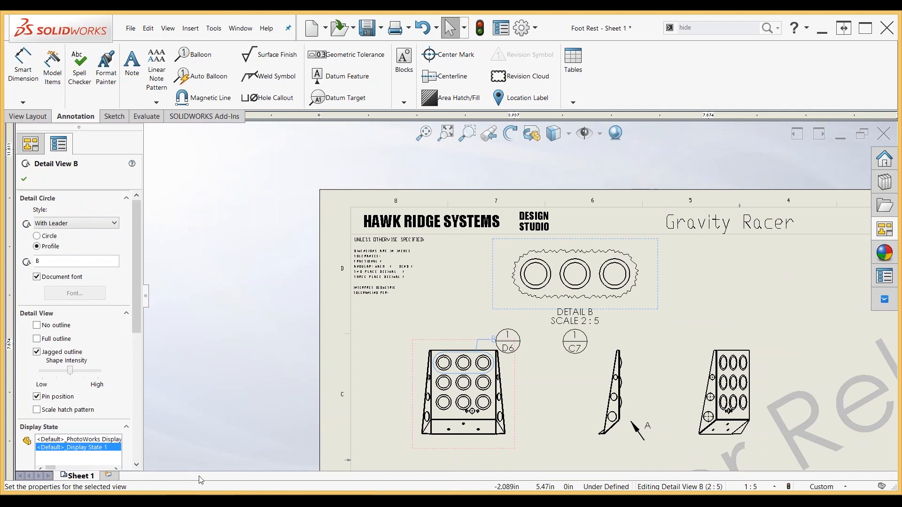
pyautogui.click(151, 446)
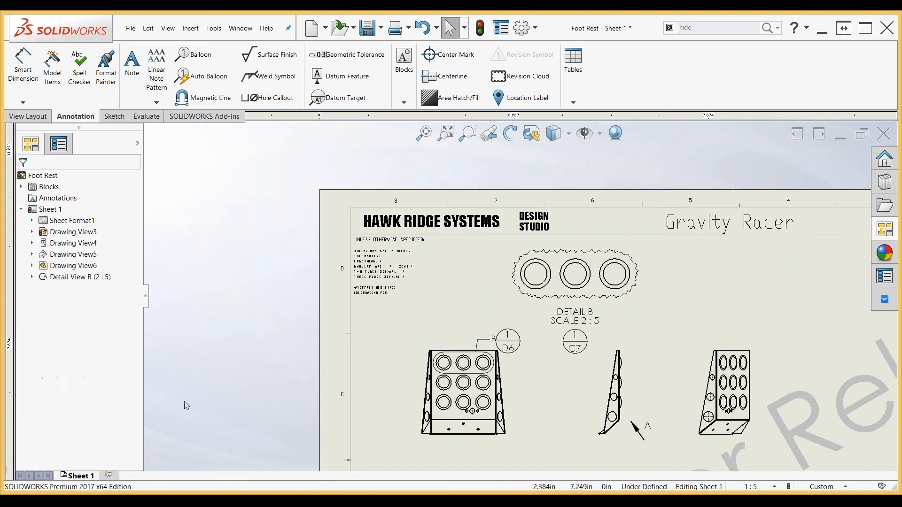
# - Add a second drawing sheet reusing the existing blocks, and move Detail View B from Sheet 1 onto it
pyautogui.click(109, 473)
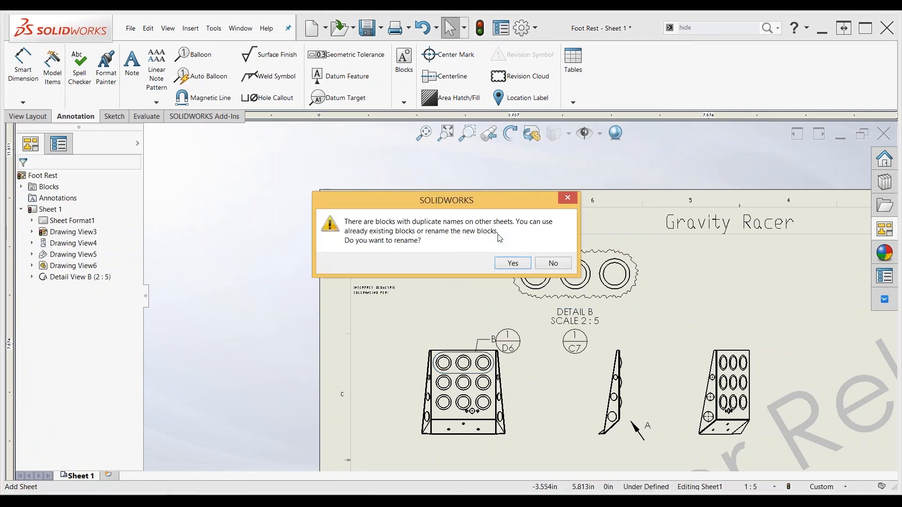
pyautogui.click(544, 264)
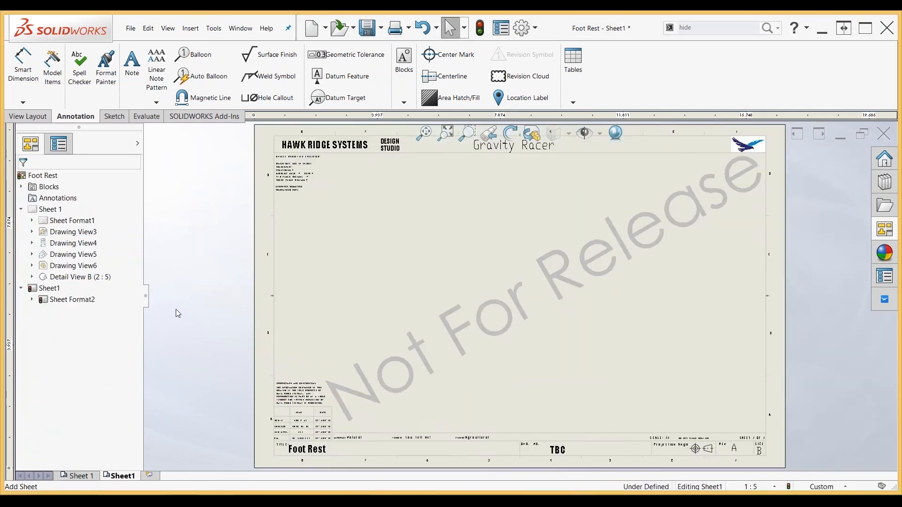
pyautogui.click(77, 476)
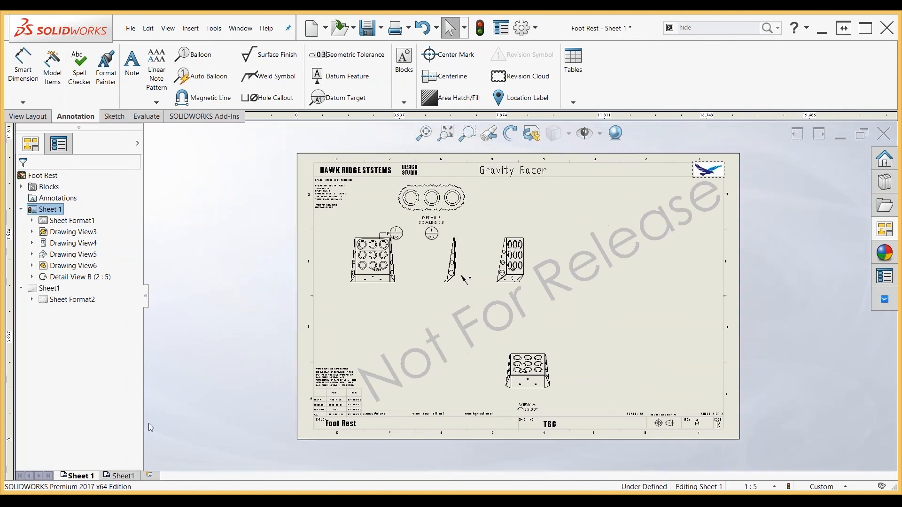
pyautogui.moveTo(80, 277); pyautogui.dragTo(53, 289)
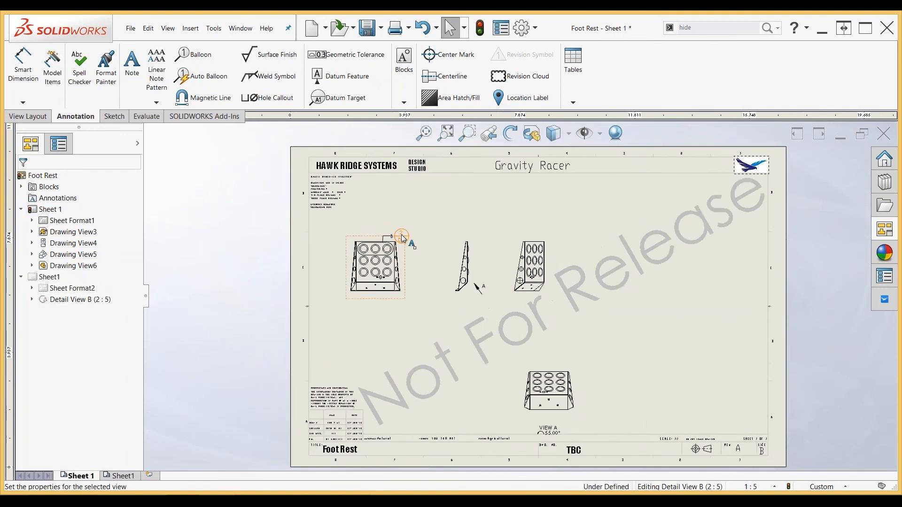
# - Compare the location labels on the B callout in Sheet 1 and under Detail View B on the second sheet
pyautogui.scroll(-5, 395, 238)
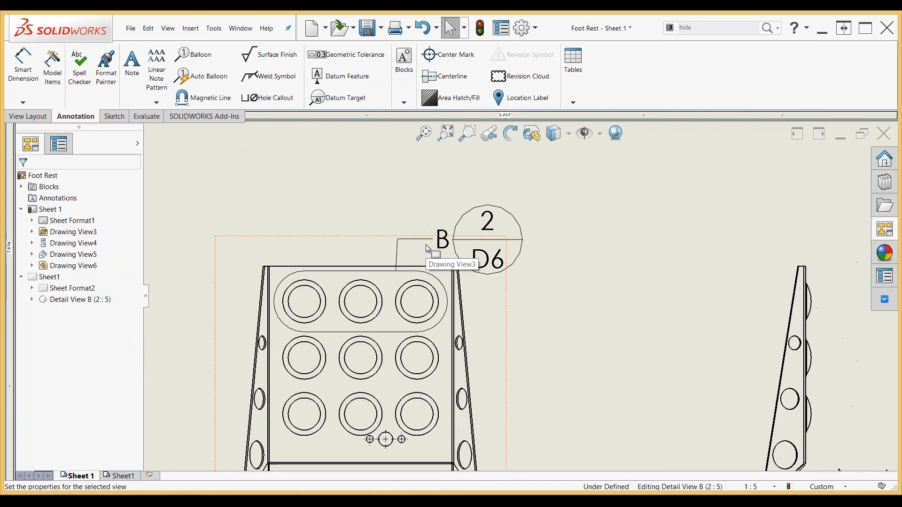
pyautogui.scroll(3, 426, 244)
pyautogui.scroll(1, 511, 288)
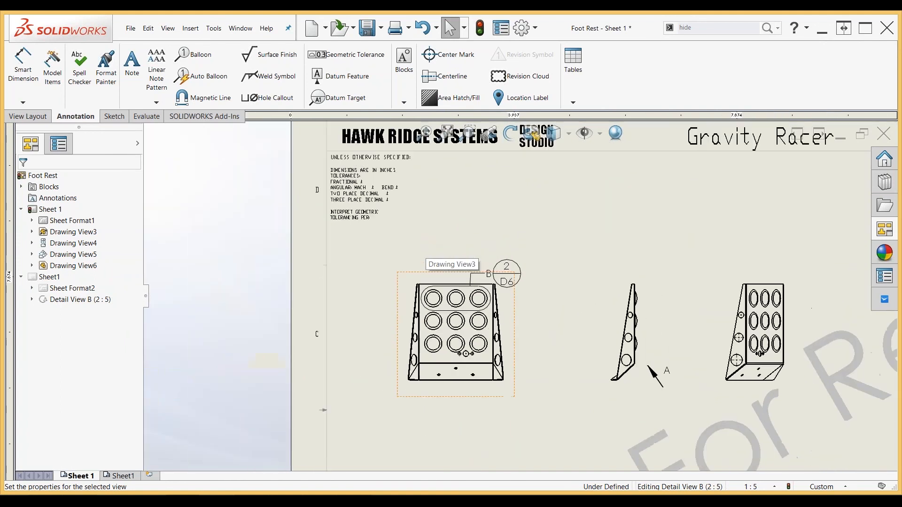
pyautogui.scroll(-1, 504, 263)
pyautogui.click(123, 475)
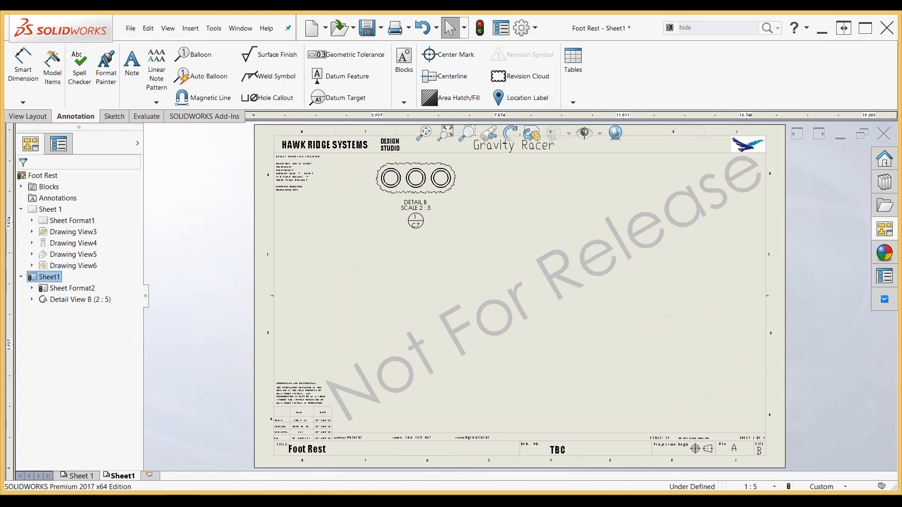
pyautogui.scroll(2, 458, 214)
pyautogui.scroll(-1, 455, 228)
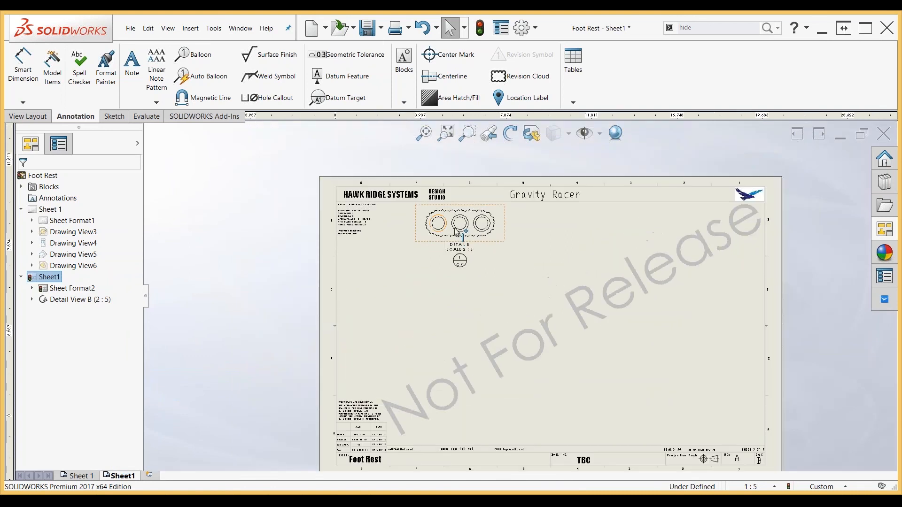
pyautogui.scroll(-3, 457, 233)
pyautogui.scroll(-1, 520, 262)
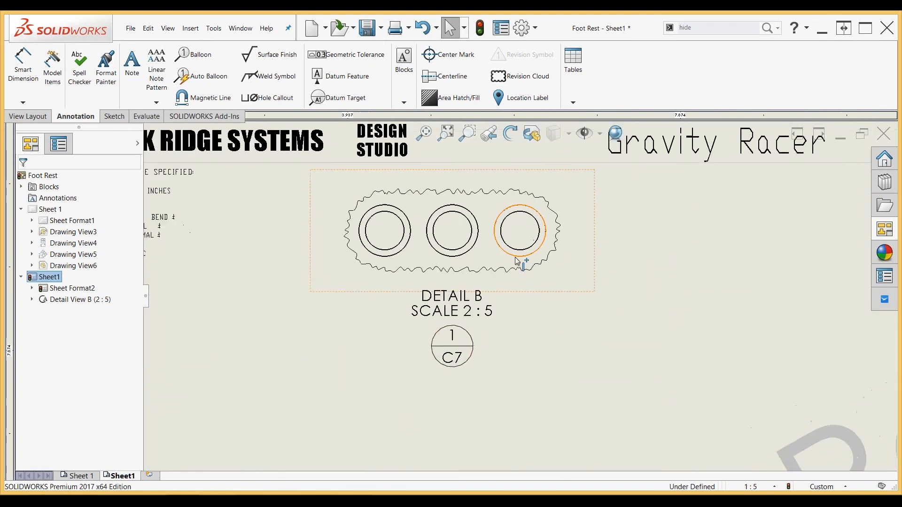
pyautogui.scroll(-1, 522, 244)
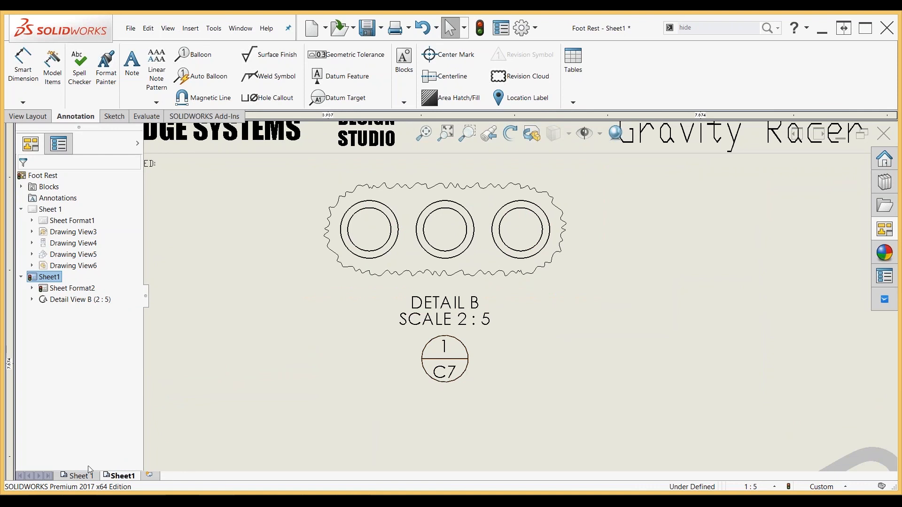
pyautogui.click(81, 476)
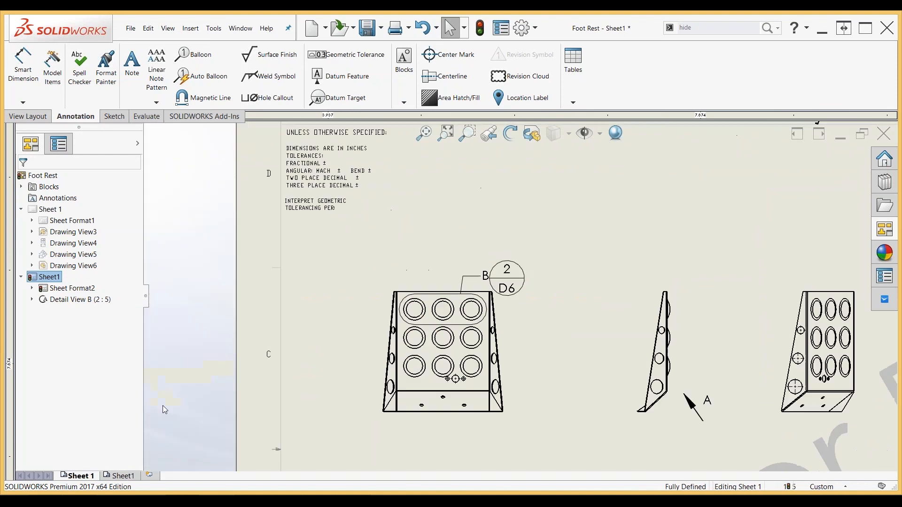
pyautogui.scroll(-2, 533, 280)
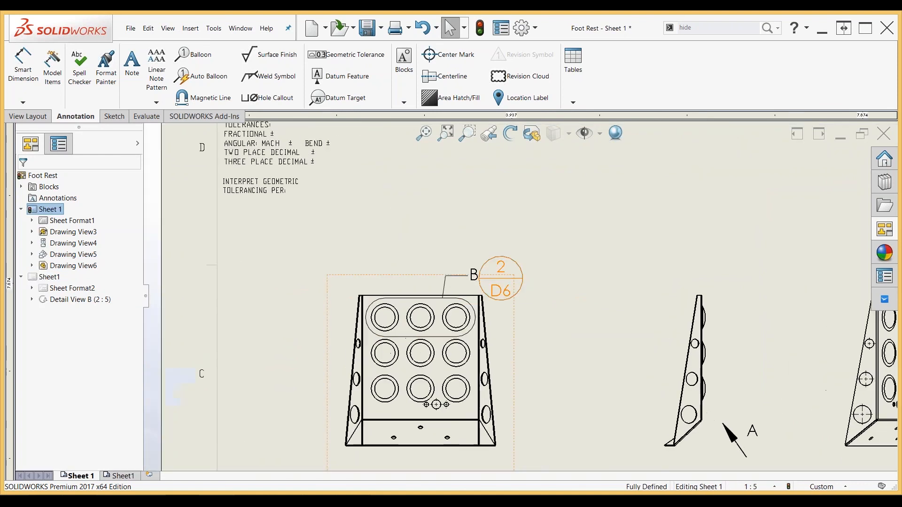
pyautogui.scroll(-2, 432, 299)
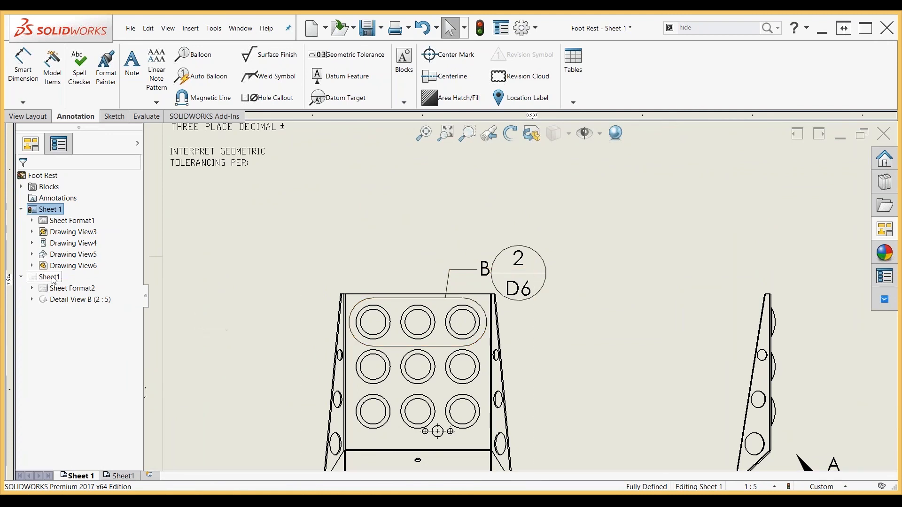
# - Move Detail View B from the second sheet back to Sheet 1 and nudge its position above the front view
pyautogui.click(120, 476)
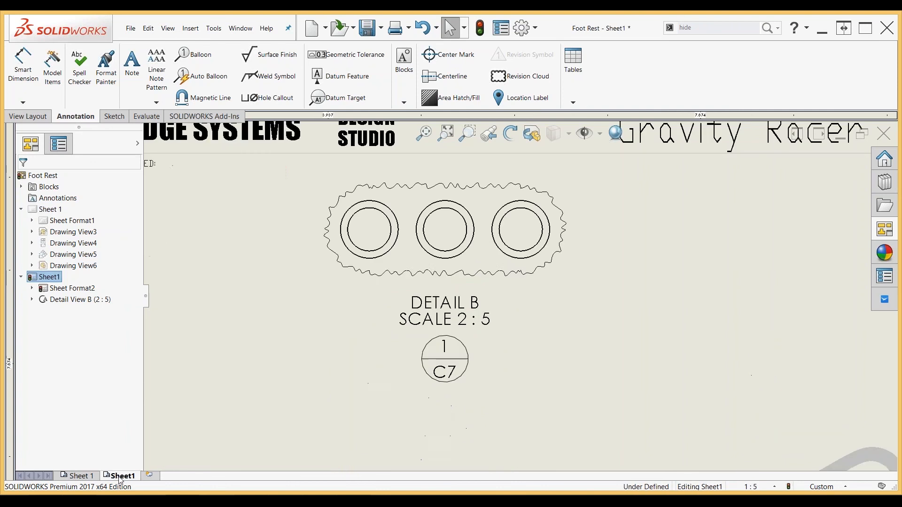
pyautogui.moveTo(55, 303); pyautogui.dragTo(51, 212)
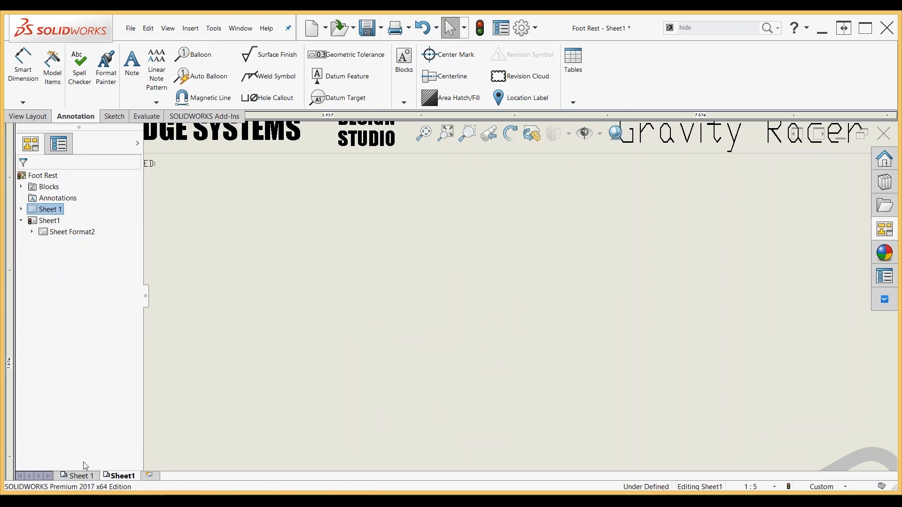
pyautogui.click(78, 475)
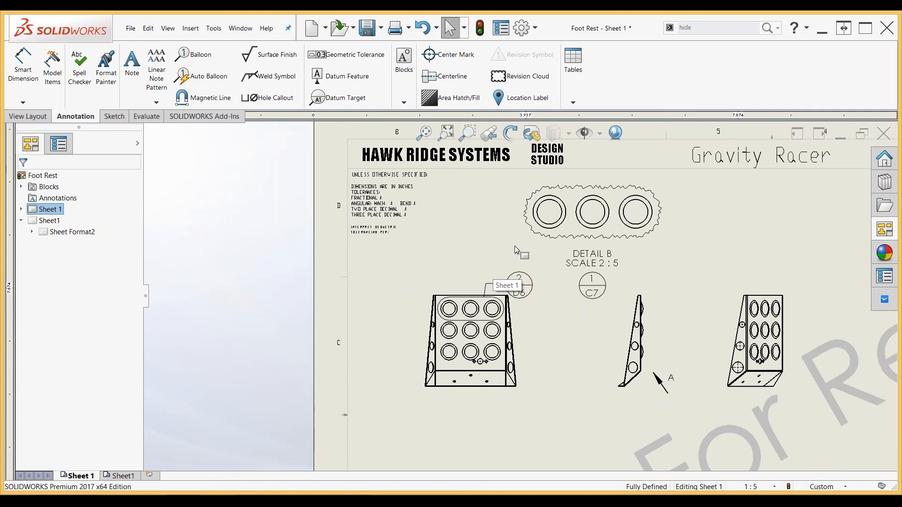
pyautogui.scroll(-4, 603, 299)
pyautogui.scroll(5, 564, 298)
pyautogui.moveTo(594, 191)
pyautogui.mouseDown()
pyautogui.moveTo(646, 189)
pyautogui.moveTo(582, 202)
pyautogui.moveTo(594, 219)
pyautogui.moveTo(589, 193)
pyautogui.mouseUp()
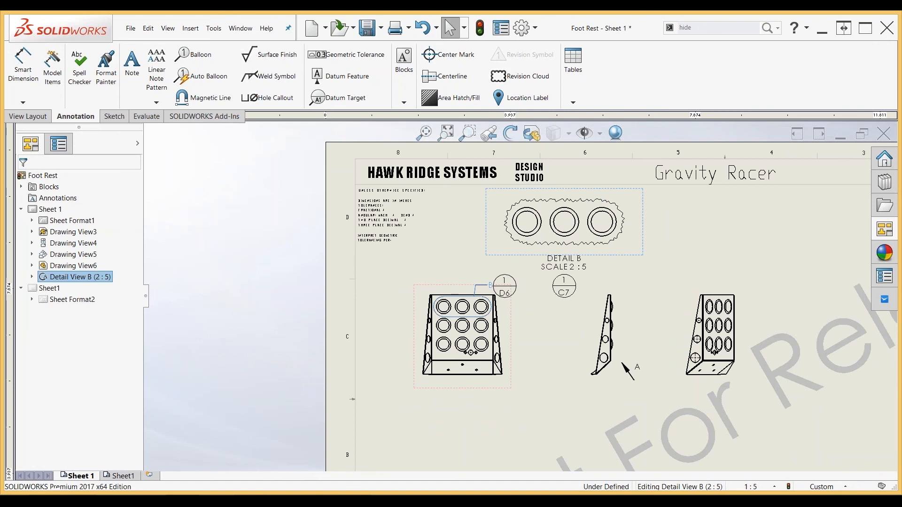
pyautogui.click(189, 196)
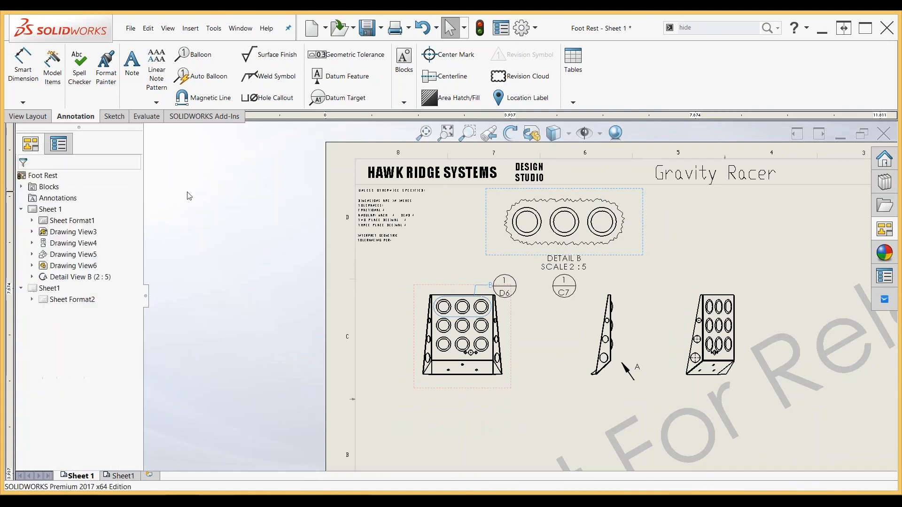
# - Lock the view focus on Detail View B
pyautogui.click(132, 66)
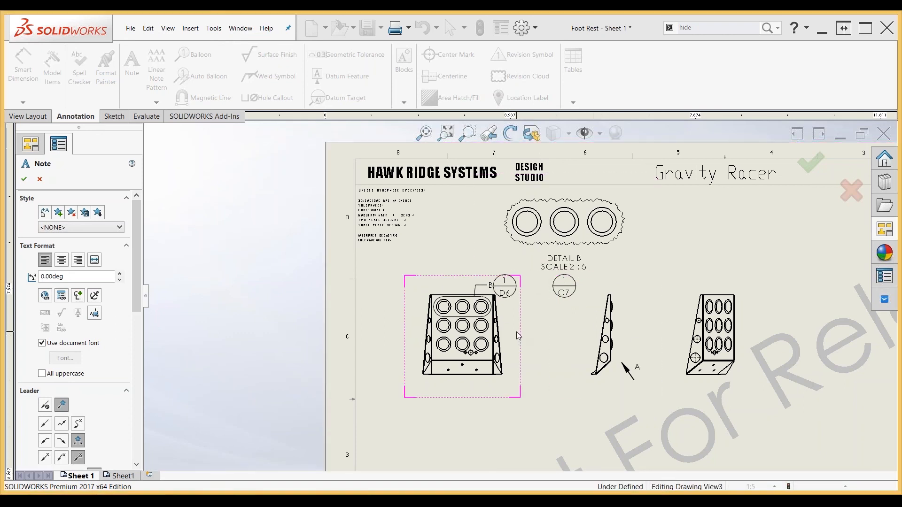
pyautogui.press('Escape')
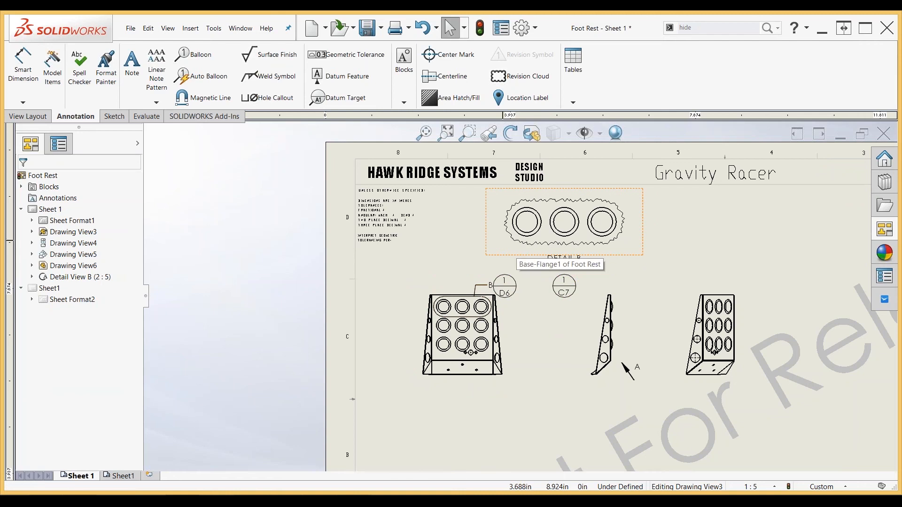
pyautogui.click(516, 257)
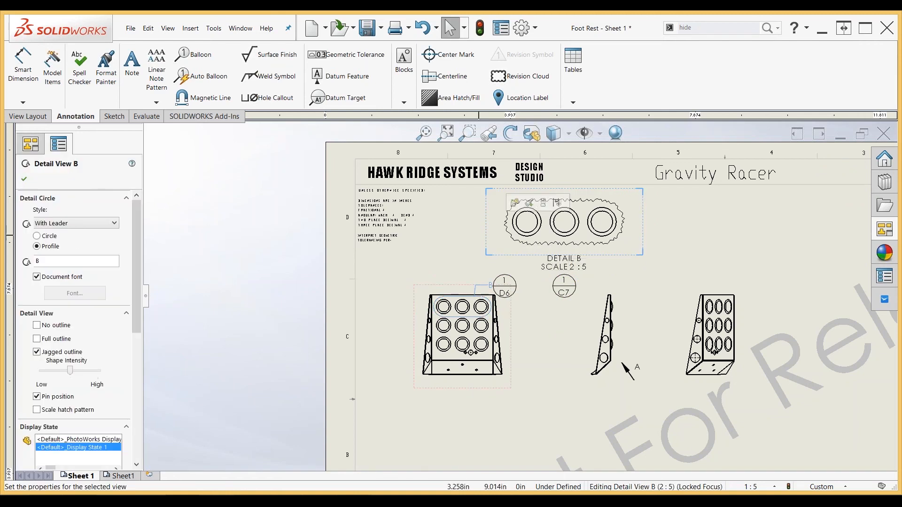
pyautogui.click(413, 263)
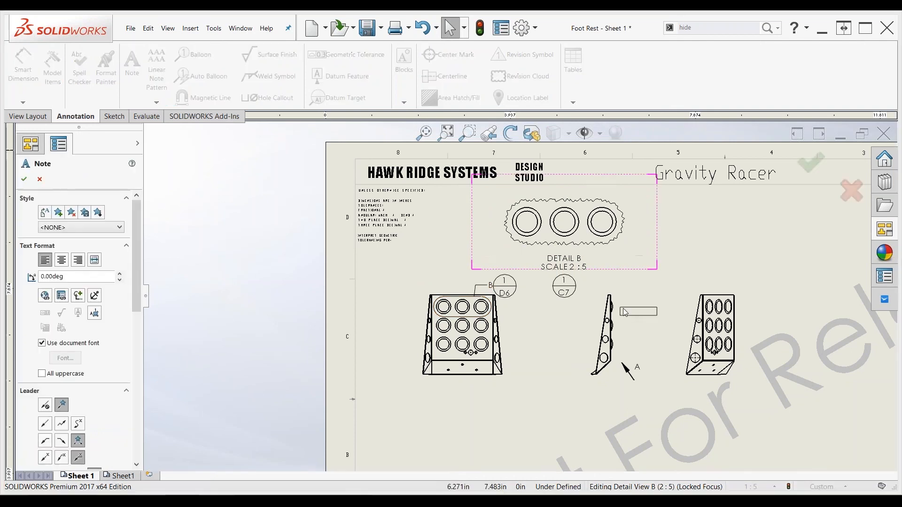
# - Add a note reading "NOTE" beside View A while Detail View B holds the focus
pyautogui.scroll(1, 648, 335)
pyautogui.scroll(1, 678, 389)
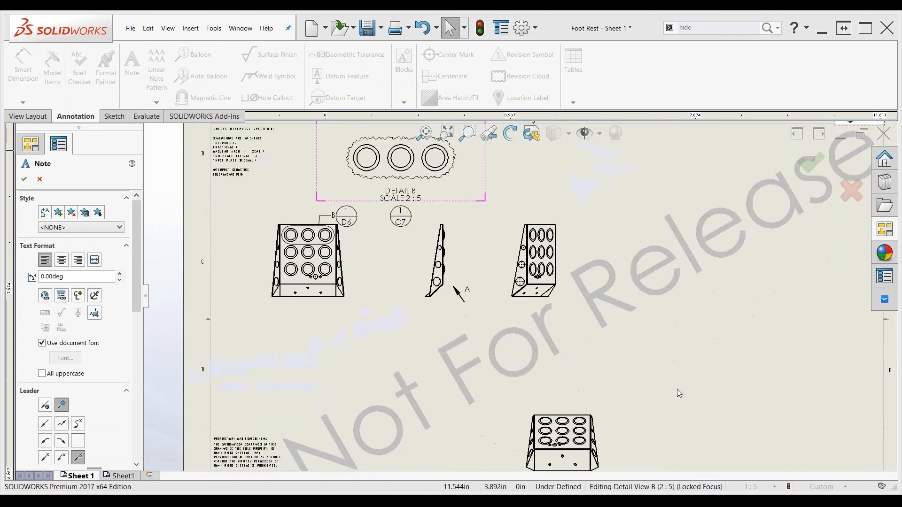
pyautogui.scroll(1, 563, 367)
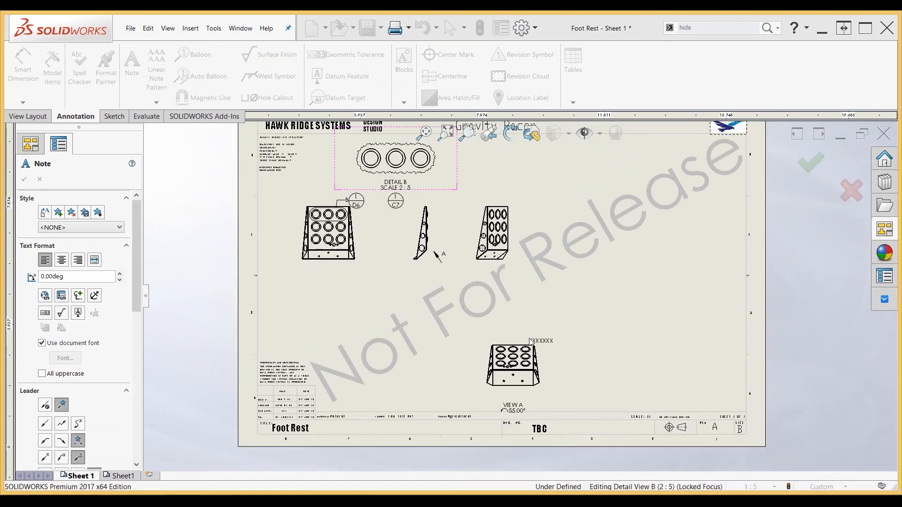
pyautogui.click(532, 341)
pyautogui.write('NOTE')
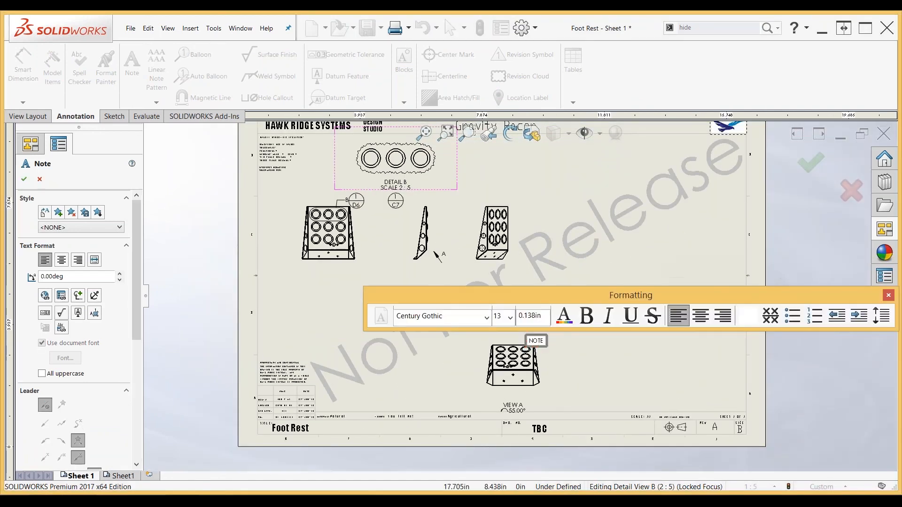
pyautogui.click(808, 170)
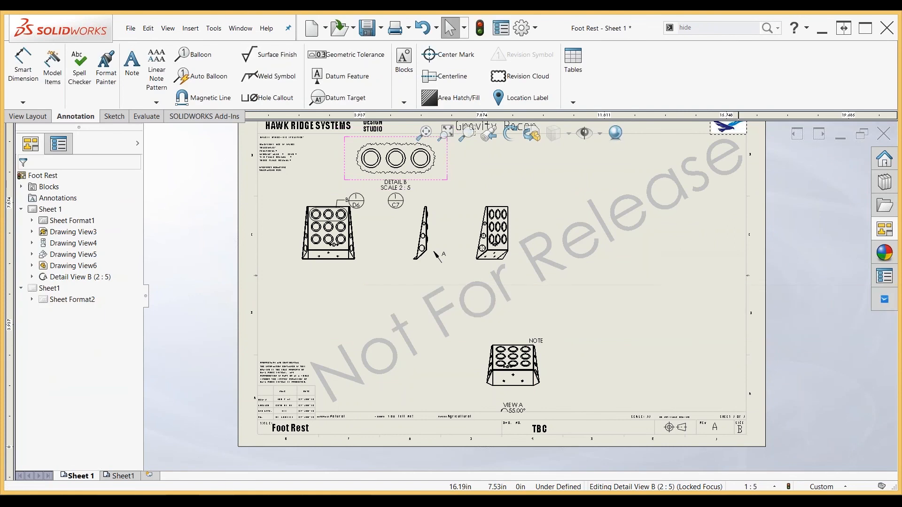
# - Move Detail View B across the sheet to above the angled projected view and return it to its place near the front view
pyautogui.scroll(1, 625, 223)
pyautogui.scroll(1, 625, 223)
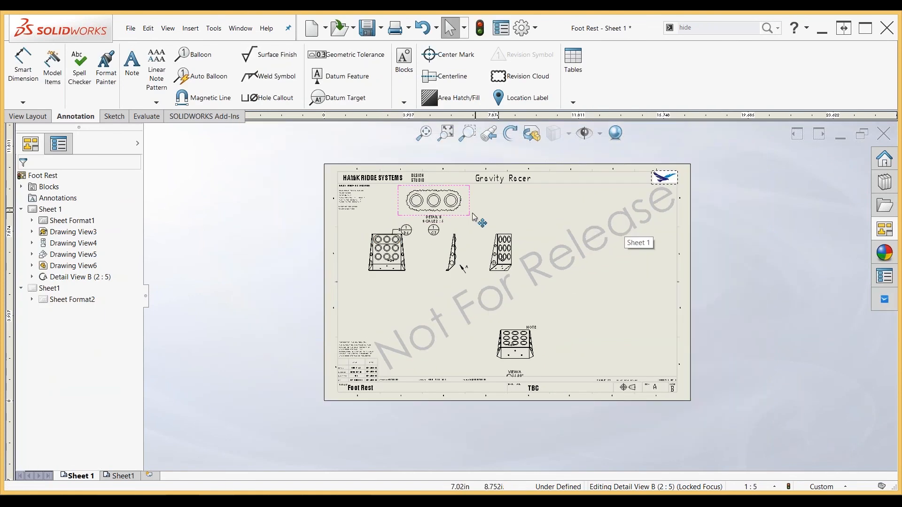
pyautogui.moveTo(478, 219); pyautogui.dragTo(551, 217)
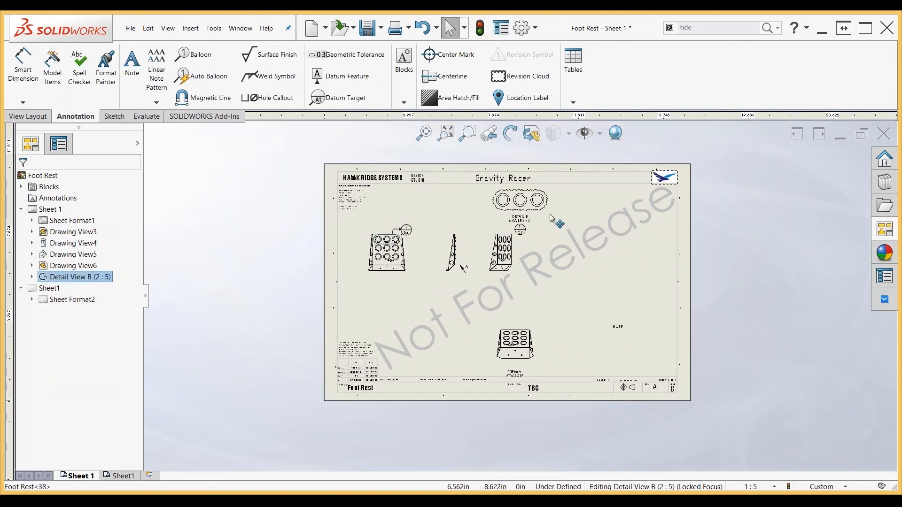
pyautogui.moveTo(552, 218)
pyautogui.mouseDown()
pyautogui.moveTo(482, 221)
pyautogui.moveTo(560, 223)
pyautogui.moveTo(509, 223)
pyautogui.moveTo(562, 238)
pyautogui.moveTo(487, 251)
pyautogui.moveTo(501, 251)
pyautogui.moveTo(562, 223)
pyautogui.moveTo(474, 220)
pyautogui.moveTo(533, 237)
pyautogui.moveTo(468, 223)
pyautogui.mouseUp()
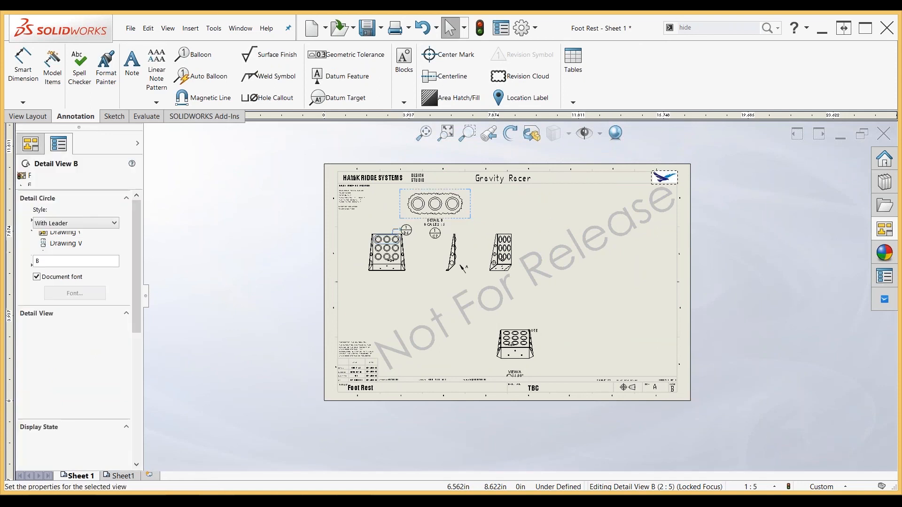
# - Delete the "NOTE" annotation beside View A
pyautogui.scroll(3, 555, 340)
pyautogui.click(506, 314)
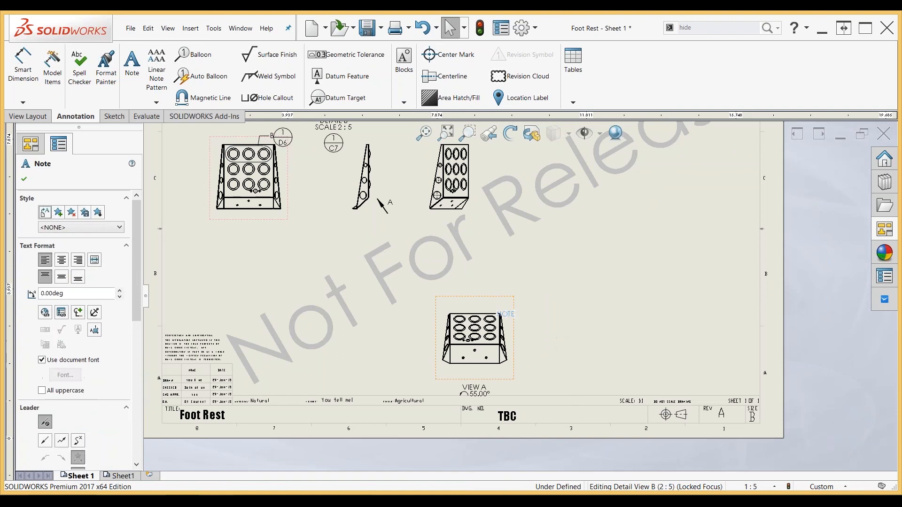
pyautogui.press('Delete')
pyautogui.click(501, 242)
# - Unlock the view focus of Detail View B and clear the selection
pyautogui.scroll(-3, 467, 224)
pyautogui.scroll(-2, 521, 295)
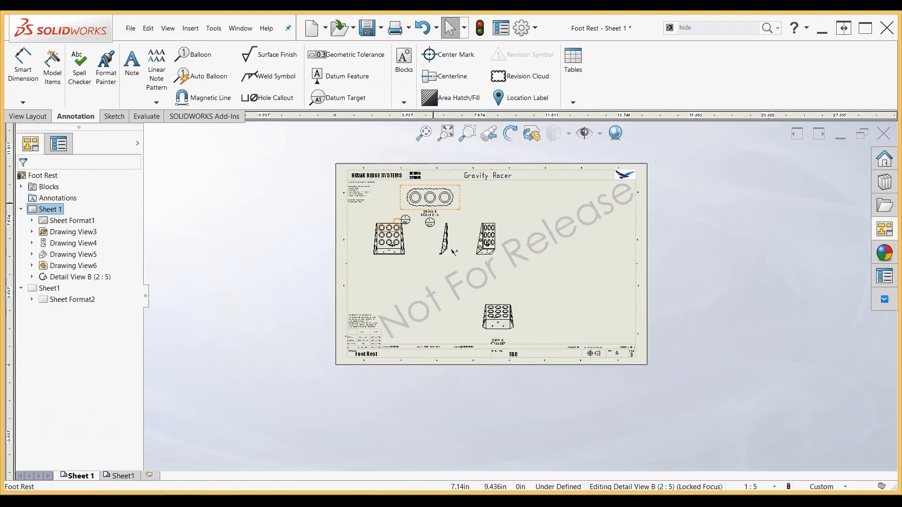
pyautogui.scroll(2, 465, 149)
pyautogui.click(458, 233)
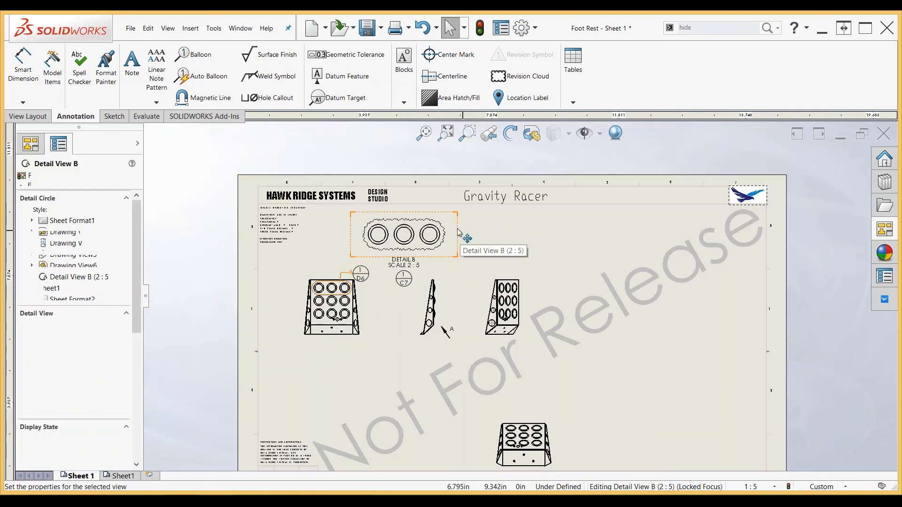
pyautogui.rightClick(459, 232)
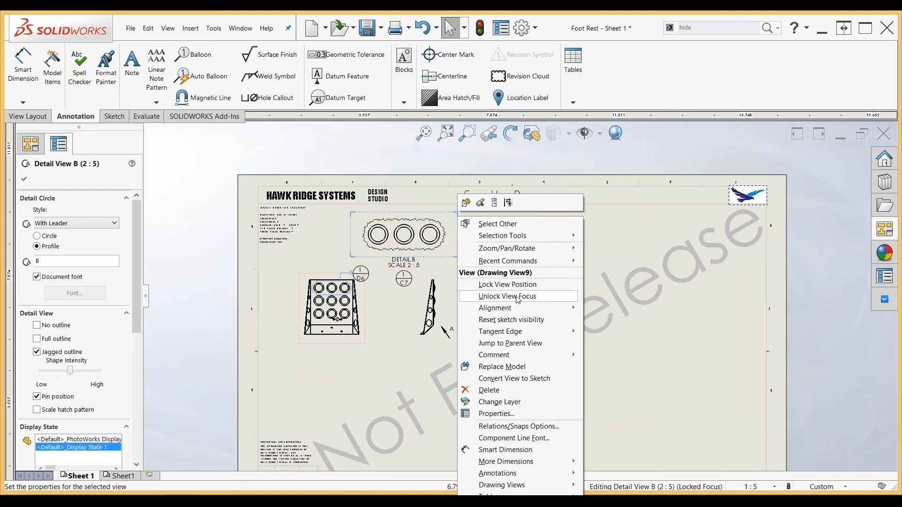
pyautogui.click(508, 296)
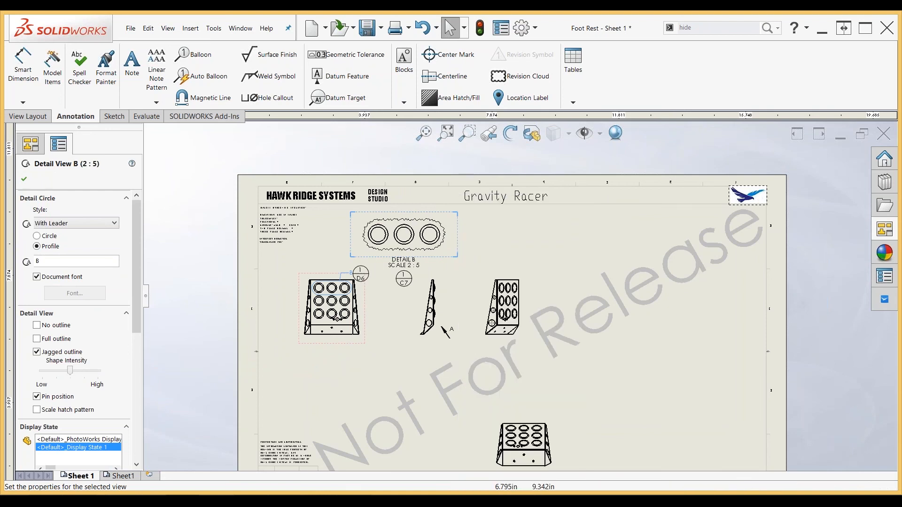
pyautogui.click(698, 341)
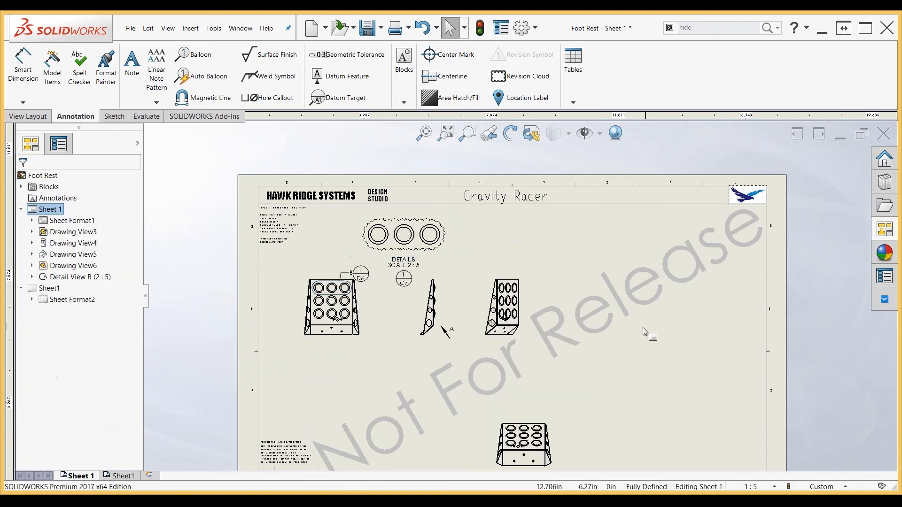
# - Lock the sheet focus and add a note reading "NOTE" between the front and side views
pyautogui.doubleClick(651, 357)
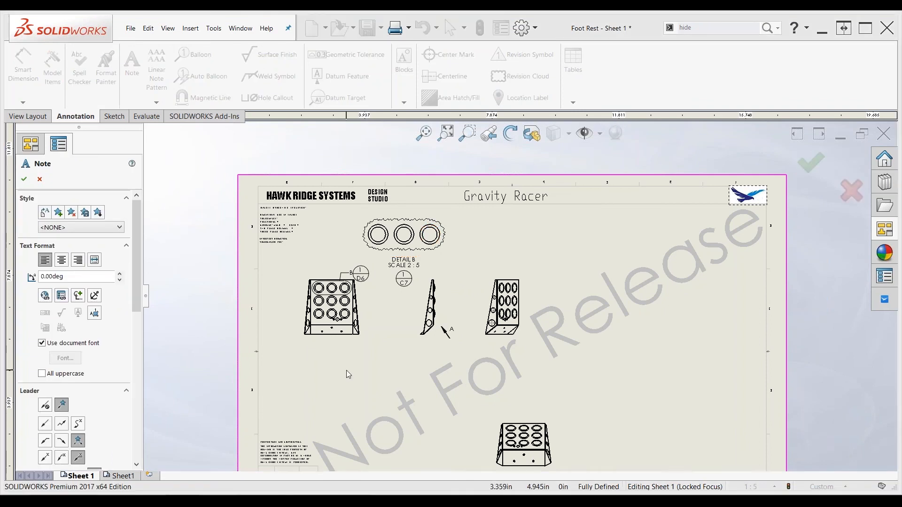
pyautogui.click(375, 322)
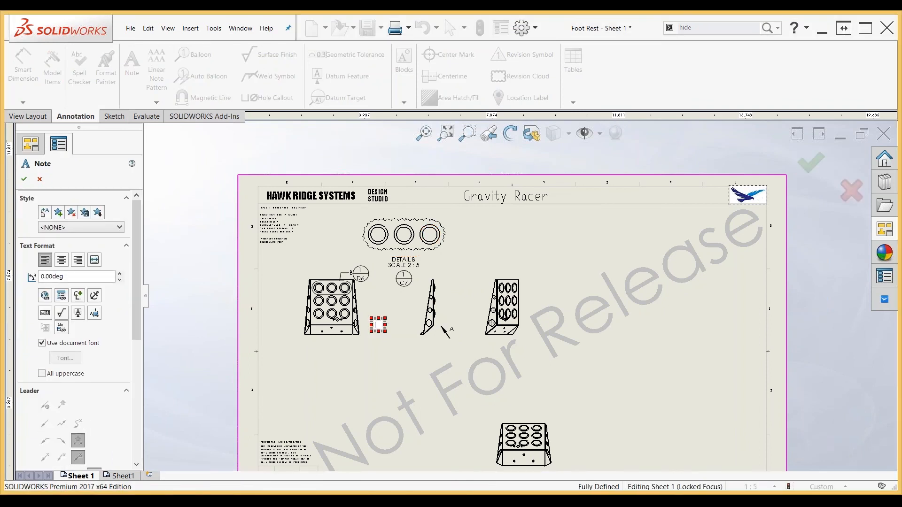
pyautogui.write('NOTE')
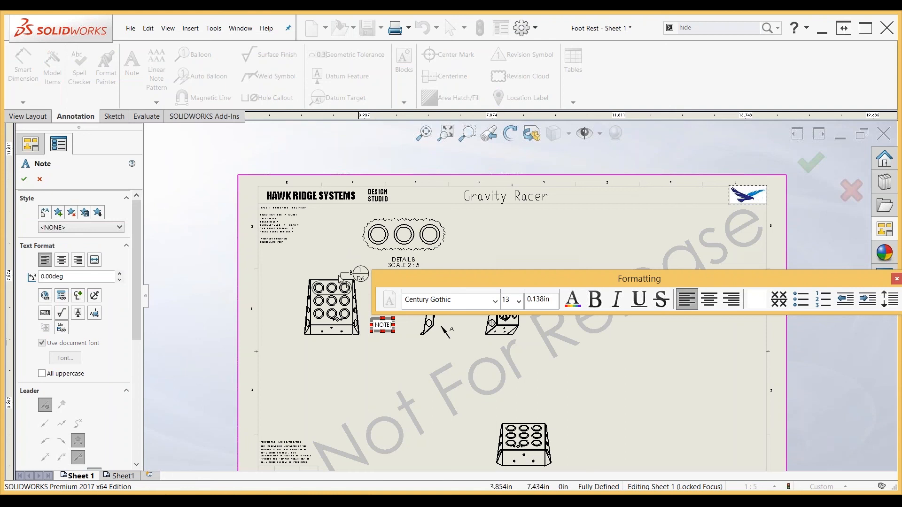
pyautogui.click(808, 163)
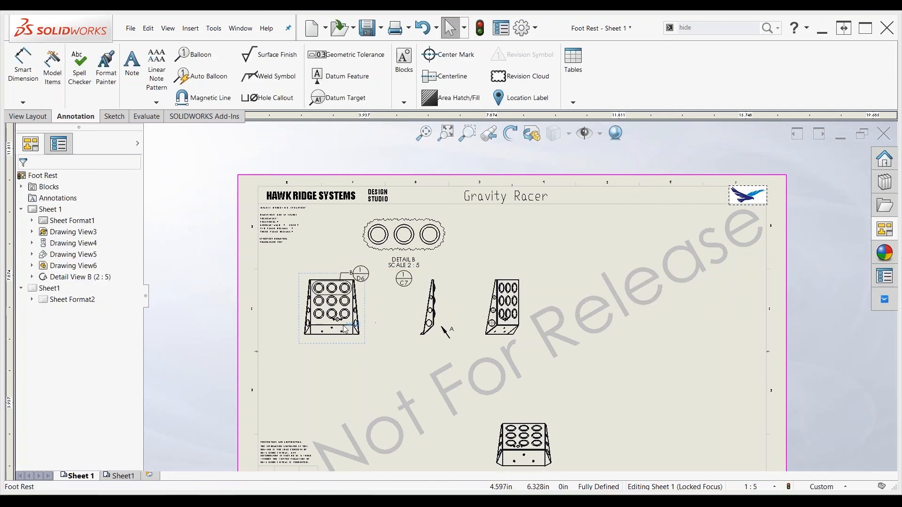
# - Move the "NOTE" annotation onto the front view, and shift the front view away diagonally toward the side view
pyautogui.moveTo(344, 326); pyautogui.dragTo(343, 326)
pyautogui.click(399, 394)
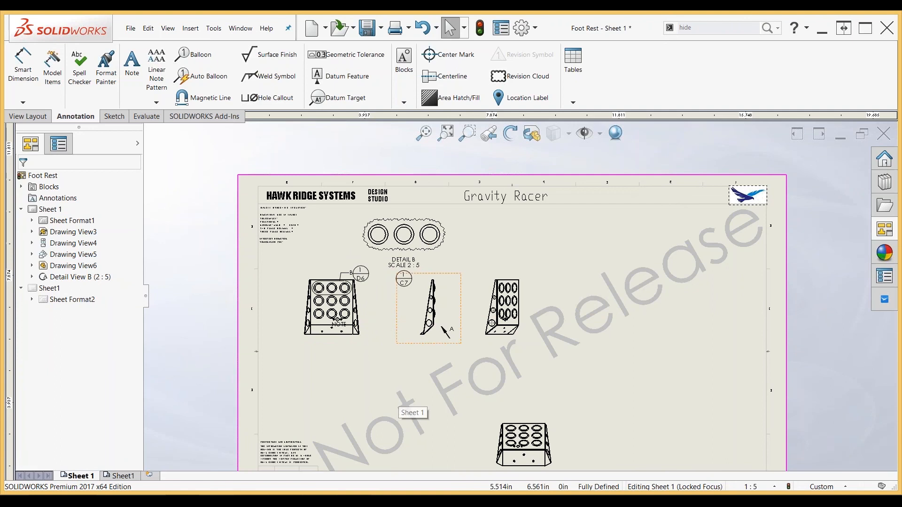
pyautogui.moveTo(330, 284)
pyautogui.mouseDown()
pyautogui.moveTo(401, 278)
pyautogui.moveTo(348, 286)
pyautogui.moveTo(348, 298)
pyautogui.moveTo(373, 286)
pyautogui.moveTo(370, 304)
pyautogui.moveTo(316, 294)
pyautogui.moveTo(342, 301)
pyautogui.moveTo(341, 314)
pyautogui.moveTo(365, 312)
pyautogui.moveTo(329, 297)
pyautogui.moveTo(339, 288)
pyautogui.moveTo(345, 303)
pyautogui.moveTo(335, 291)
pyautogui.moveTo(371, 313)
pyautogui.mouseUp()
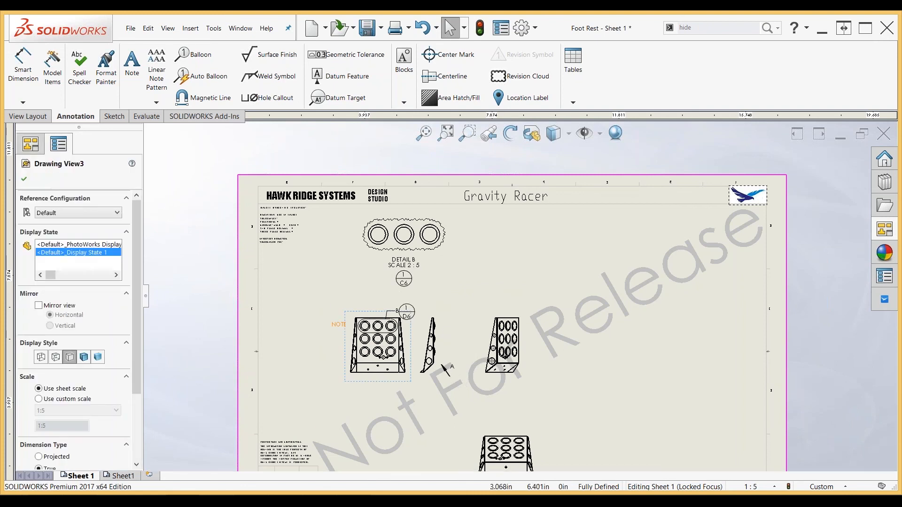
# - Delete the "NOTE" annotation and move the front view back toward its earlier place
pyautogui.click(337, 325)
pyautogui.press('Delete')
pyautogui.moveTo(352, 313); pyautogui.dragTo(324, 295)
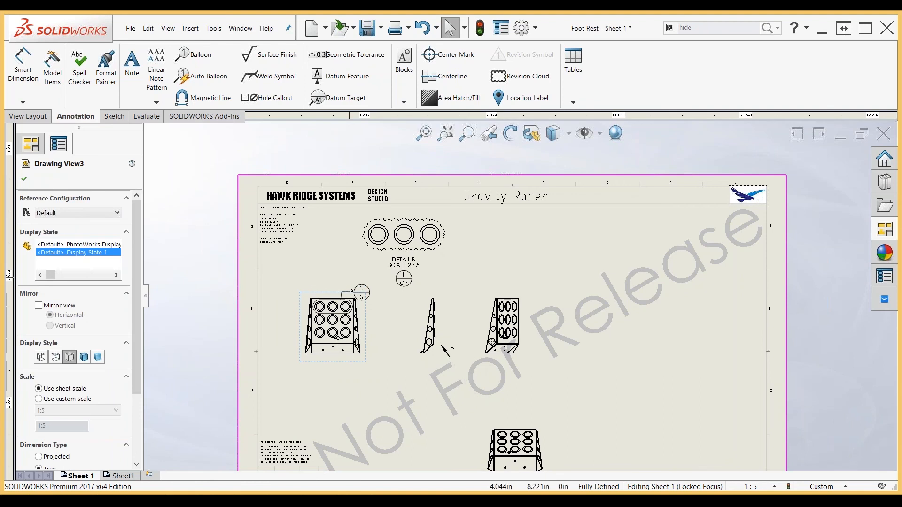
# - Unlock the sheet focus of Sheet 1
pyautogui.click(576, 253)
pyautogui.rightClick(577, 253)
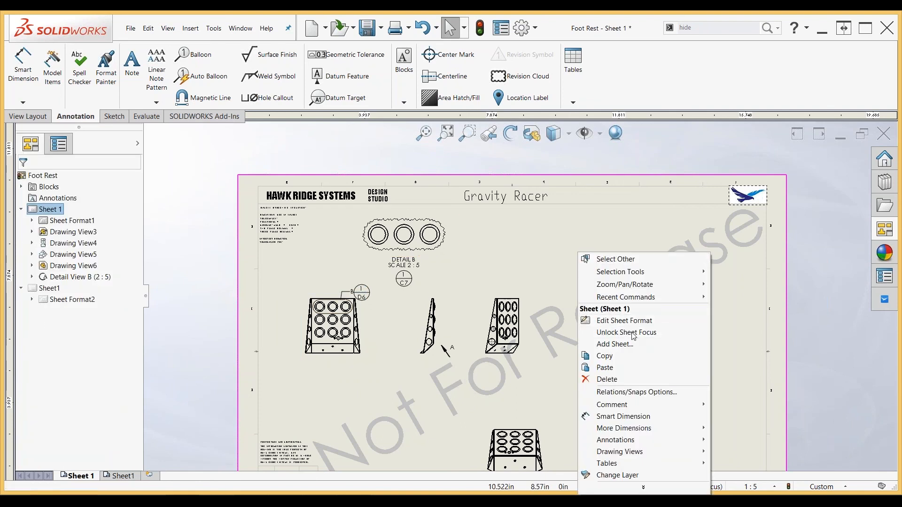
pyautogui.click(632, 332)
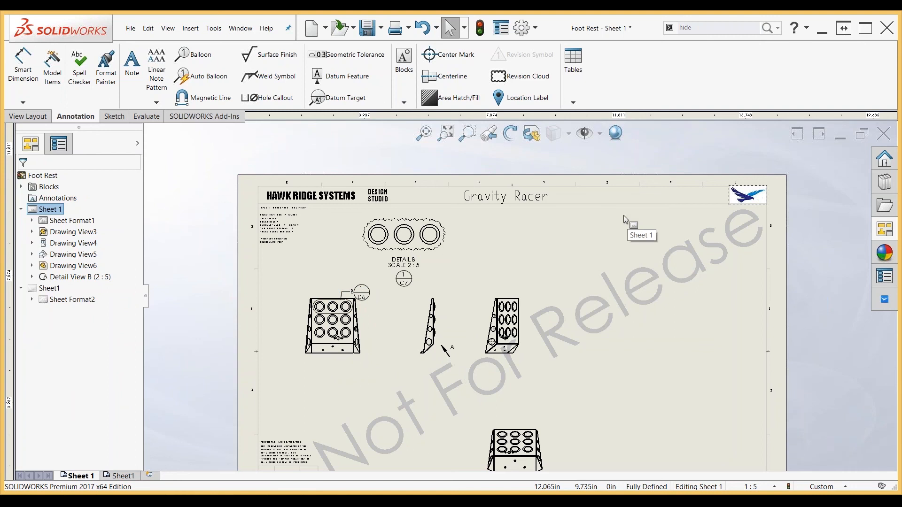
# - Lock the view position of the side view, Drawing View4
pyautogui.click(437, 296)
pyautogui.rightClick(438, 296)
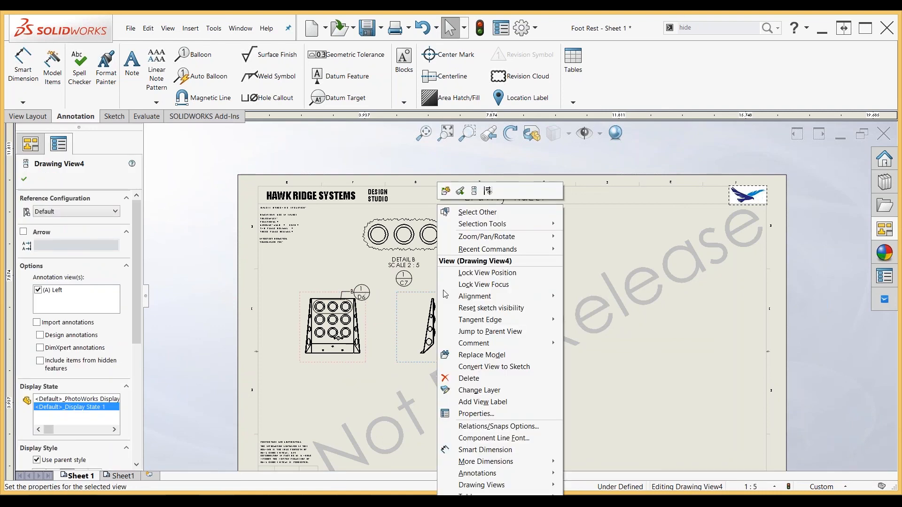
pyautogui.click(498, 272)
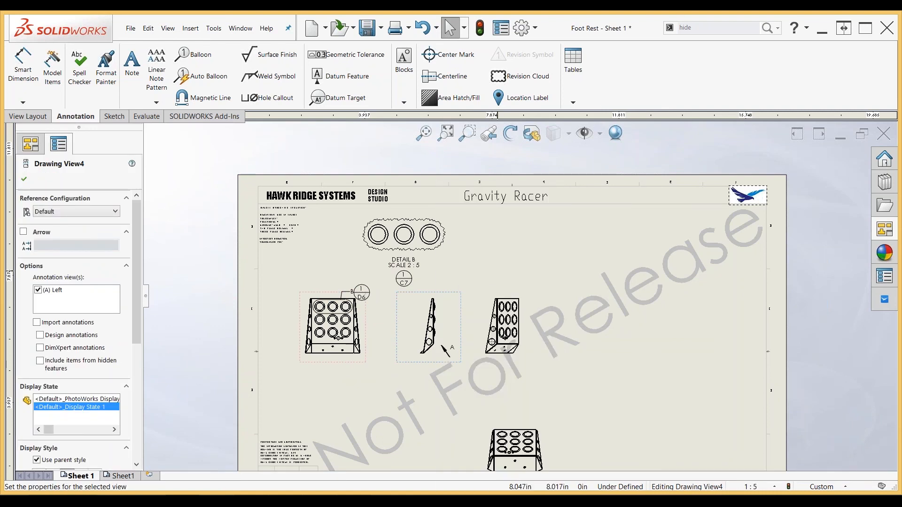
# - Try to move the position-locked side view, and shift its parent front view slightly down the sheet
pyautogui.click(472, 281)
pyautogui.click(460, 295)
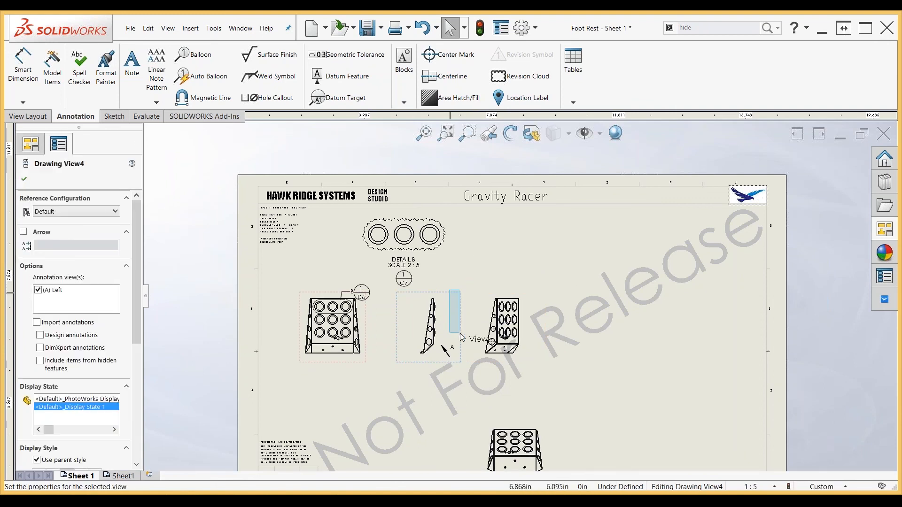
pyautogui.click(471, 306)
pyautogui.click(451, 299)
pyautogui.click(473, 281)
pyautogui.click(450, 295)
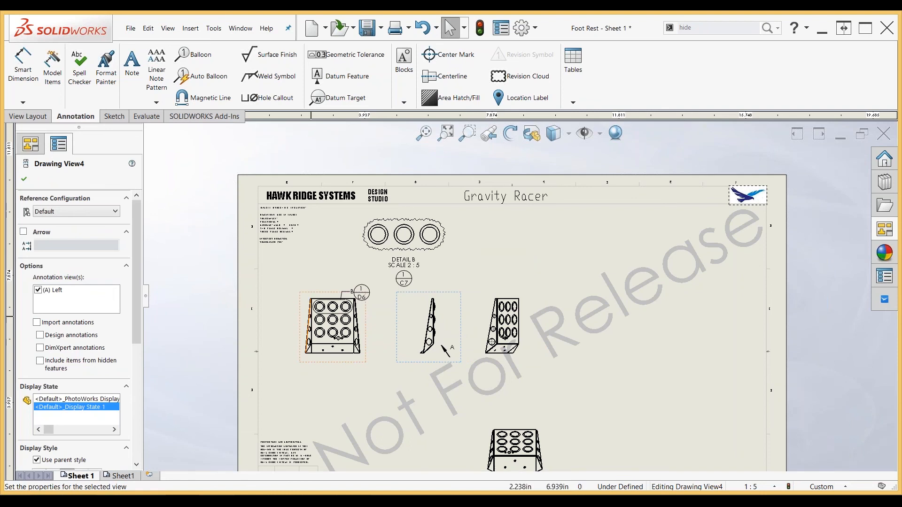
pyautogui.moveTo(312, 291)
pyautogui.mouseDown()
pyautogui.moveTo(313, 300)
pyautogui.moveTo(295, 303)
pyautogui.moveTo(322, 290)
pyautogui.moveTo(320, 310)
pyautogui.moveTo(304, 301)
pyautogui.moveTo(313, 288)
pyautogui.moveTo(311, 300)
pyautogui.mouseUp()
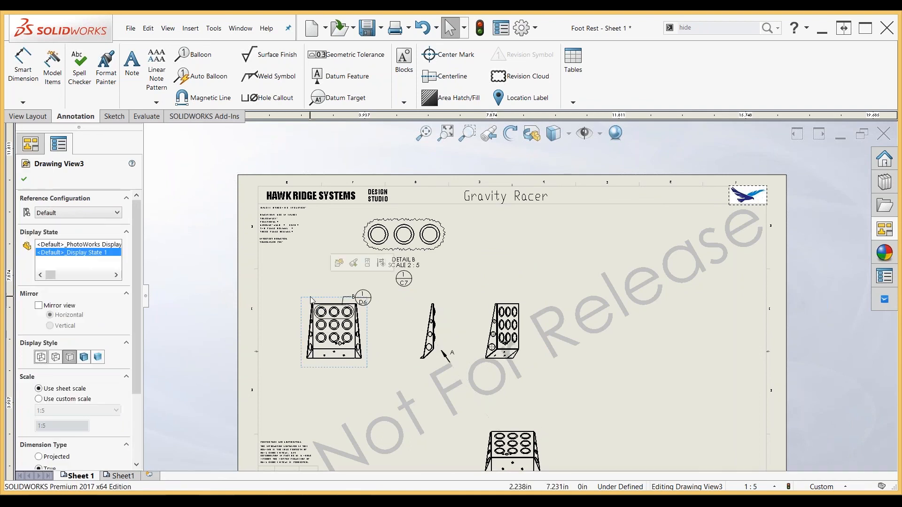
pyautogui.click(460, 332)
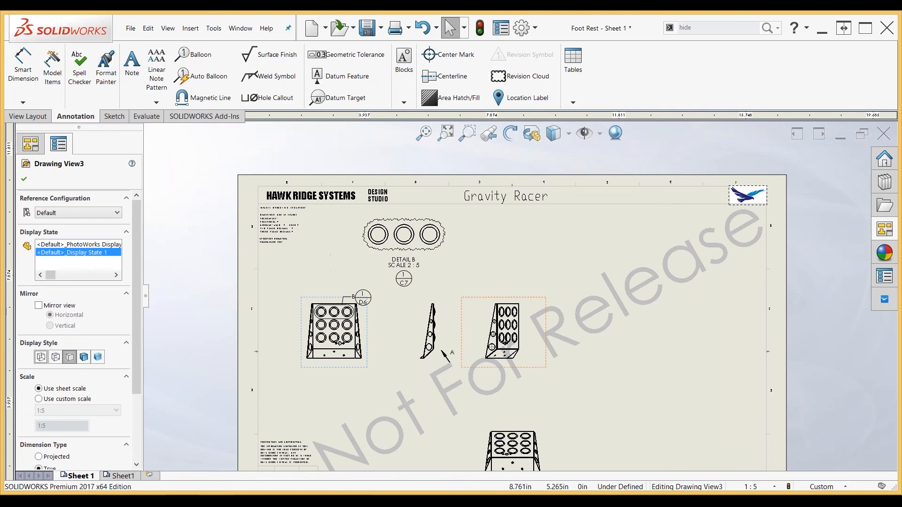
# - Switch to the empty second sheet and place the Flat pattern view from the View Palette near its middle
pyautogui.click(123, 476)
pyautogui.scroll(3, 491, 322)
pyautogui.scroll(2, 520, 316)
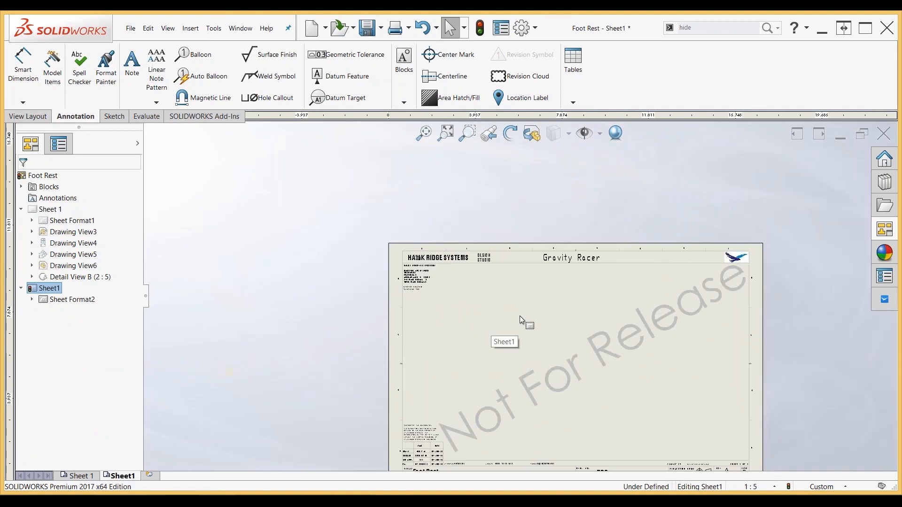
pyautogui.scroll(3, 519, 316)
pyautogui.press('f')
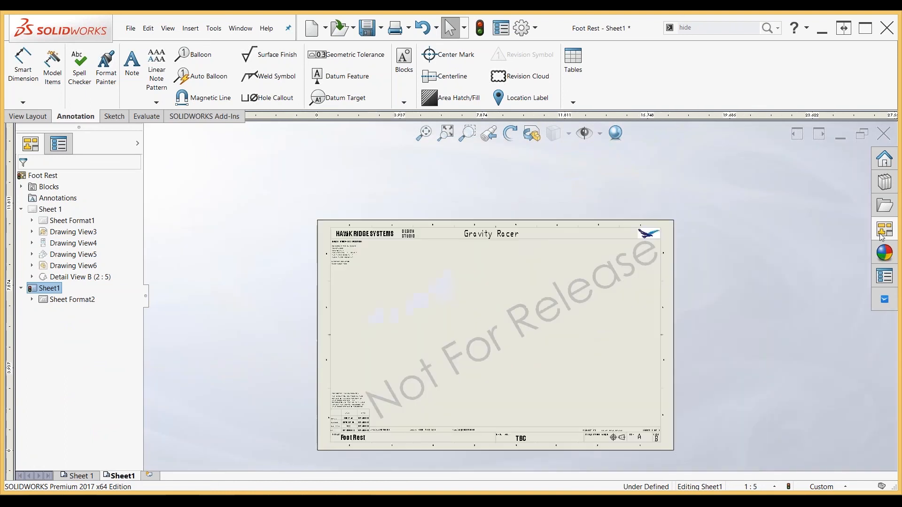
pyautogui.click(882, 235)
pyautogui.moveTo(761, 333); pyautogui.dragTo(444, 335)
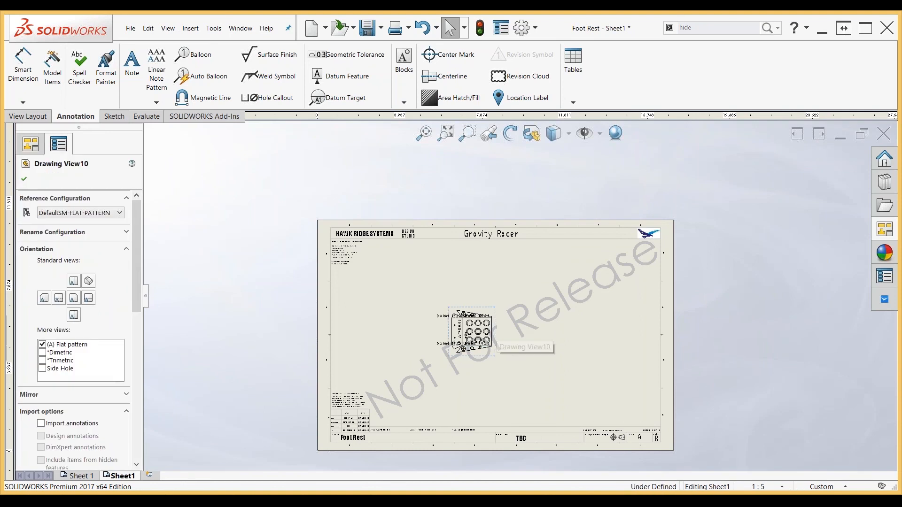
# - Turn off the bend notes for the flat pattern view and accept its properties
pyautogui.moveTo(137, 270); pyautogui.dragTo(142, 390)
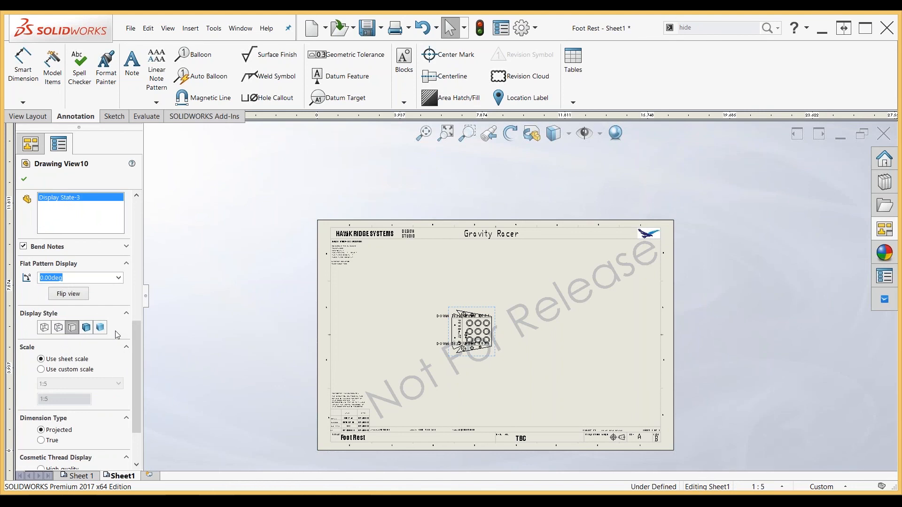
pyautogui.moveTo(137, 347)
pyautogui.mouseDown()
pyautogui.moveTo(137, 360)
pyautogui.moveTo(139, 340)
pyautogui.mouseUp()
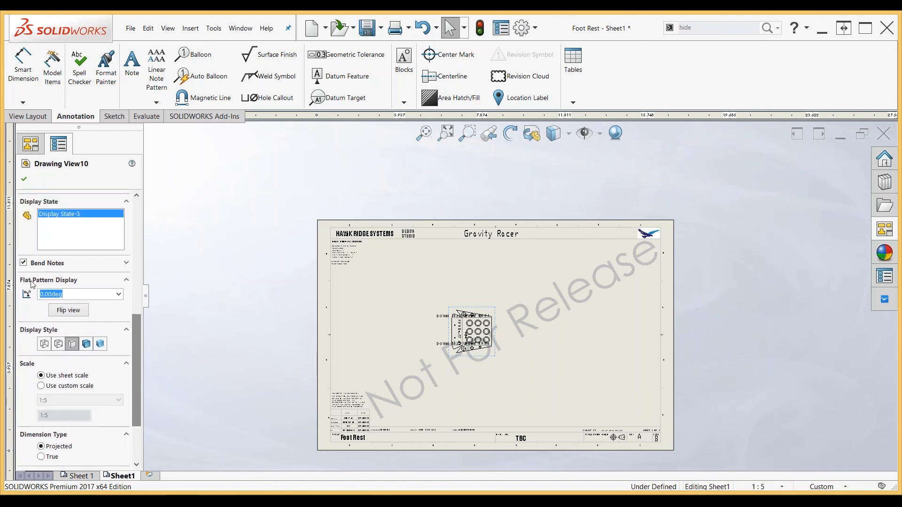
pyautogui.click(23, 264)
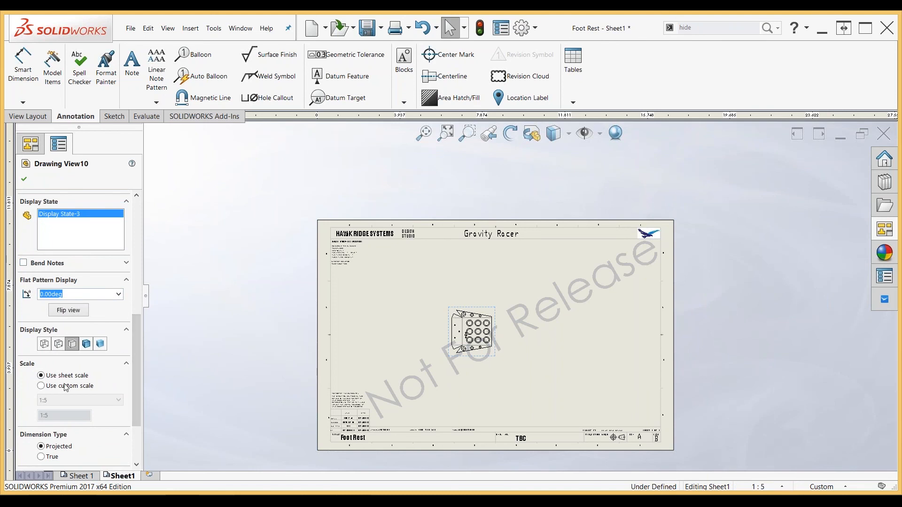
pyautogui.click(24, 180)
# - Set the scale of the second sheet to 1:1 and shift the flat pattern view slightly right and up on it
pyautogui.click(784, 487)
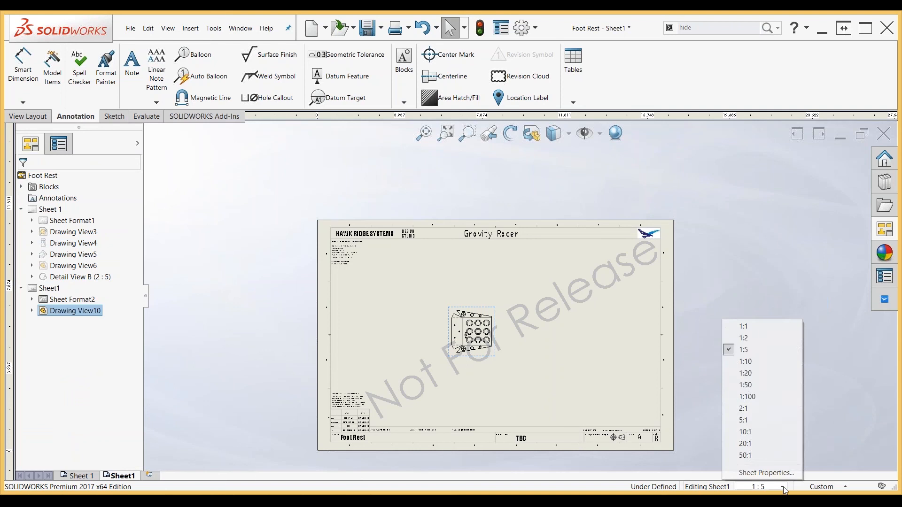
pyautogui.click(752, 327)
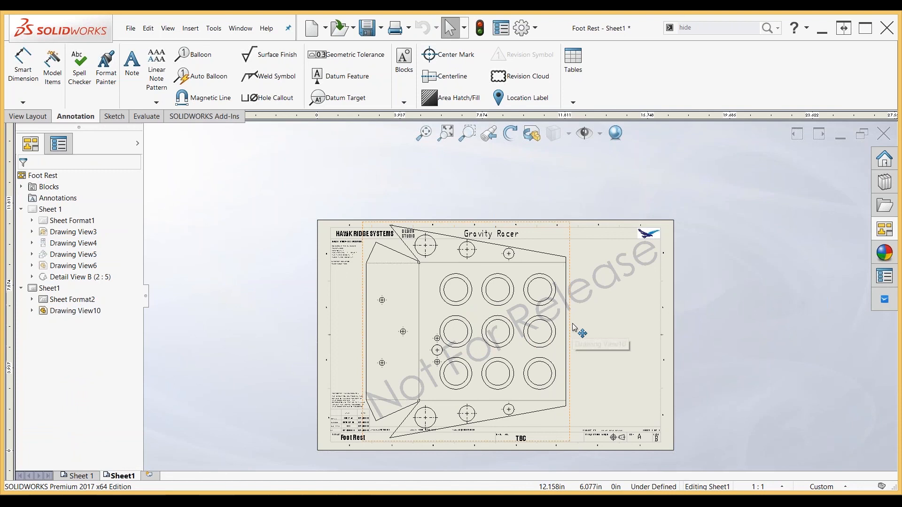
pyautogui.moveTo(577, 328); pyautogui.dragTo(594, 322)
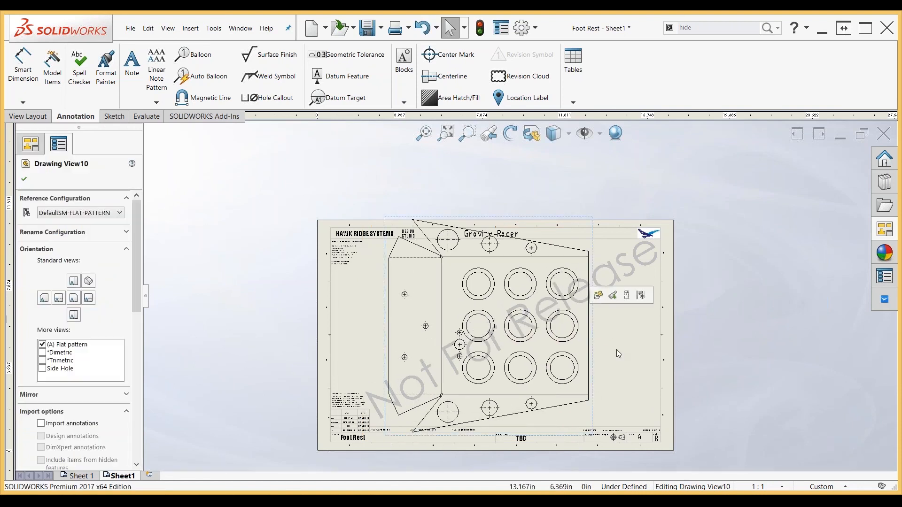
pyautogui.click(771, 322)
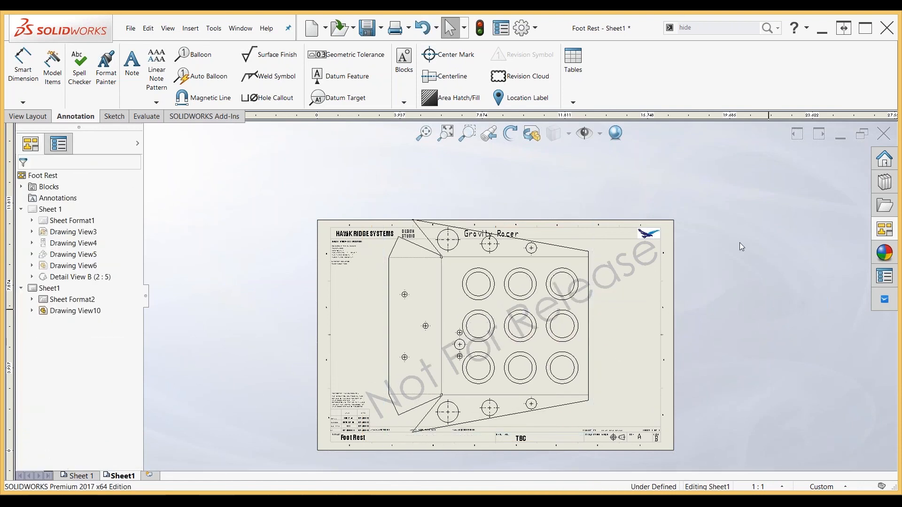
# - Open the sheet properties of Sheet1 and choose the G_RACER_C Size sheet format
pyautogui.rightClick(632, 353)
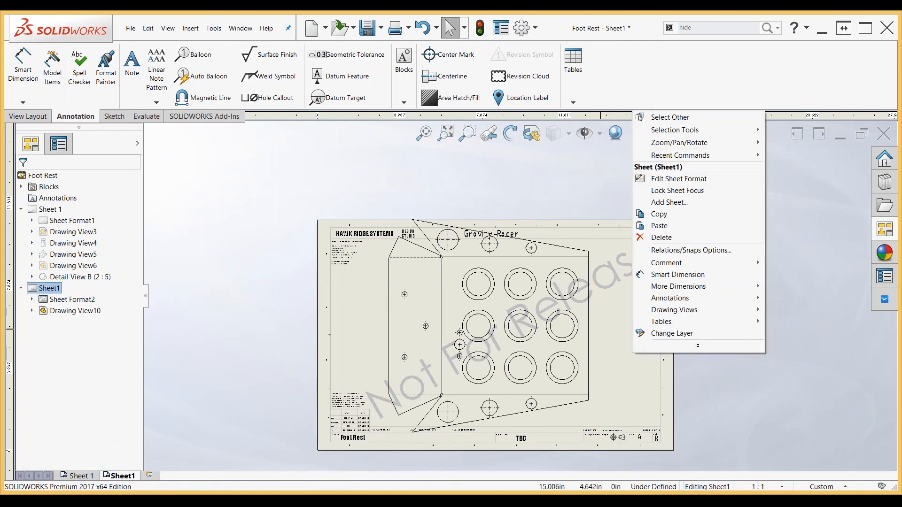
pyautogui.click(664, 348)
pyautogui.click(677, 238)
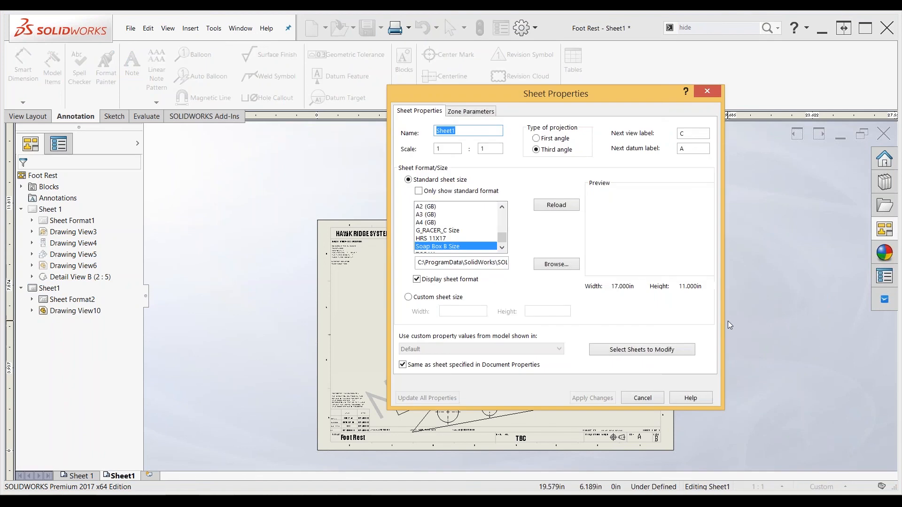
pyautogui.click(452, 235)
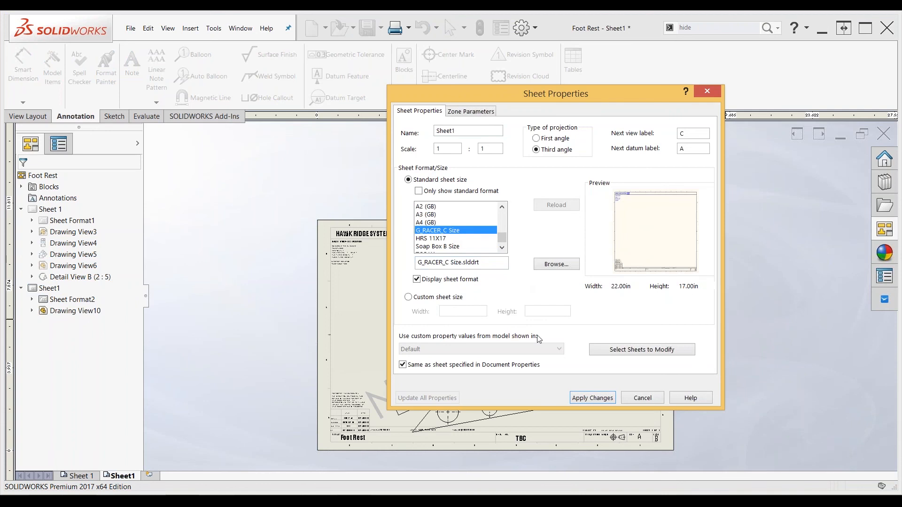
# - Restrict the sheet changes to Sheet1 only and apply them, using the existing blocks instead of renaming and accepting the title block deletion
pyautogui.click(631, 350)
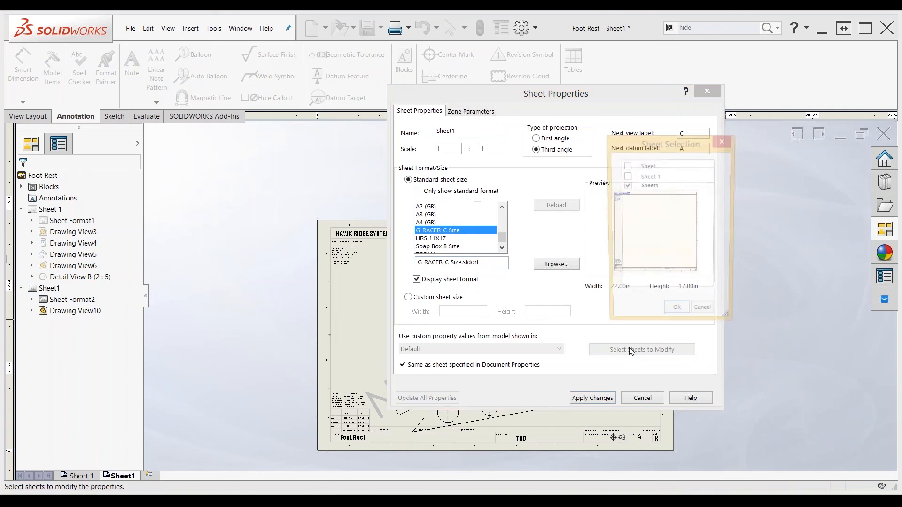
pyautogui.moveTo(790, 158); pyautogui.dragTo(717, 133)
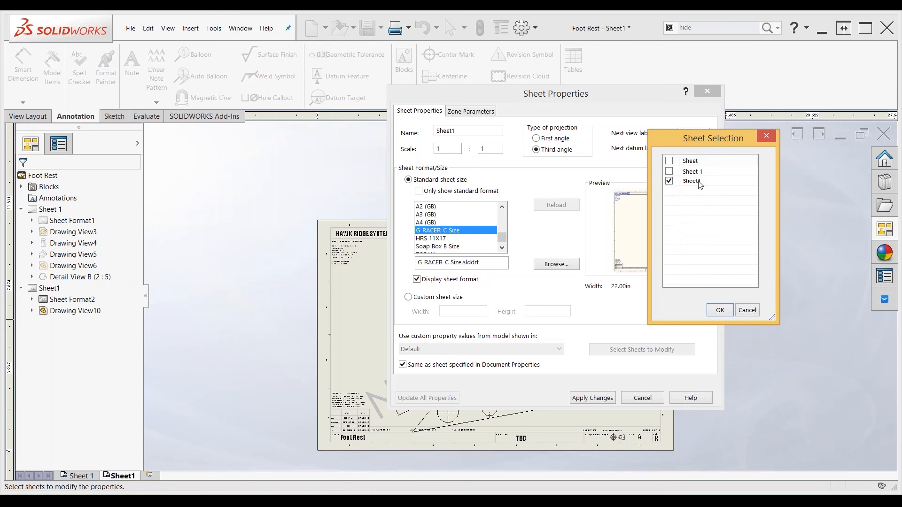
pyautogui.click(669, 172)
pyautogui.click(670, 160)
pyautogui.click(671, 172)
pyautogui.click(719, 311)
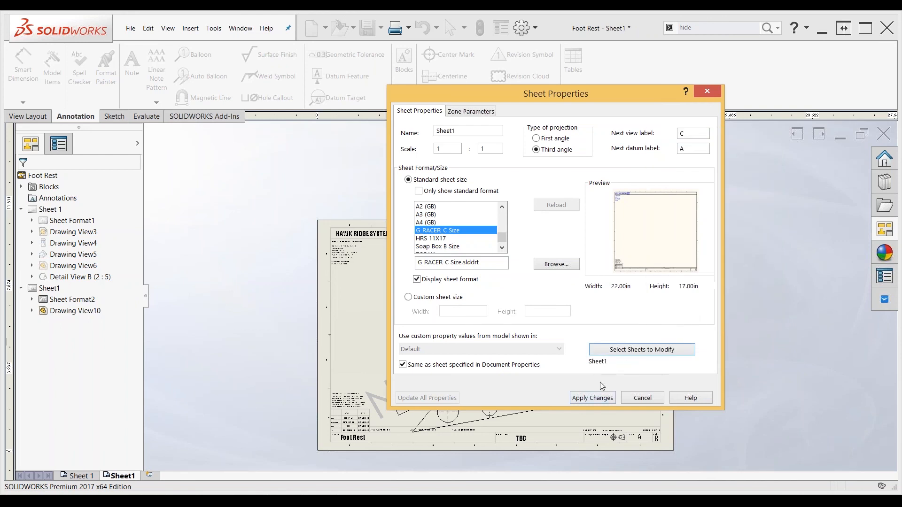
pyautogui.click(594, 399)
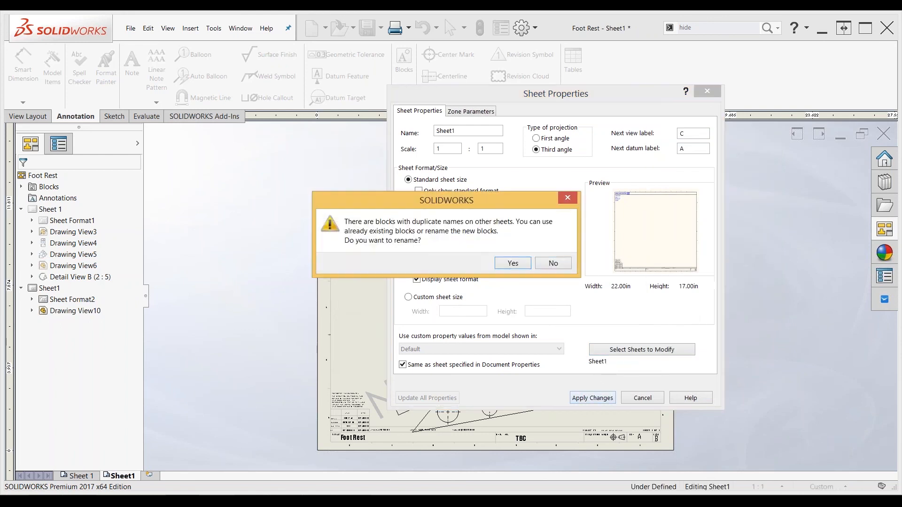
pyautogui.click(554, 264)
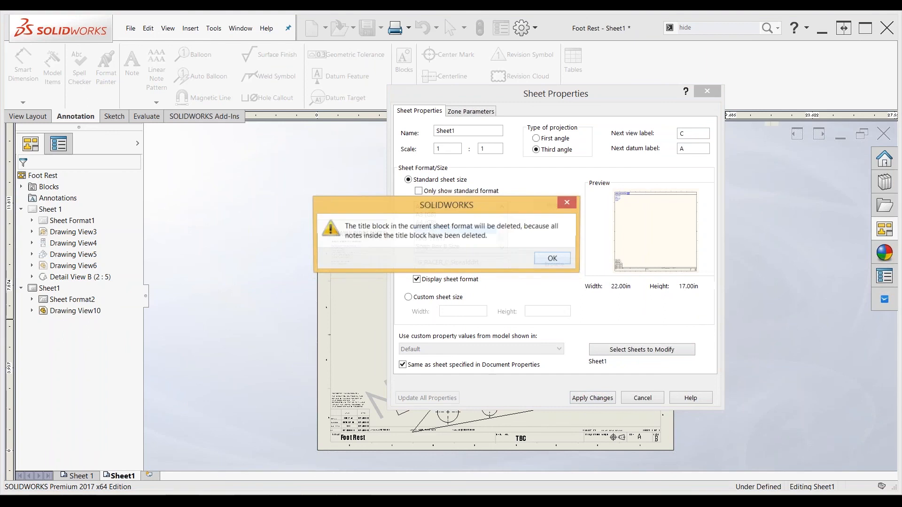
pyautogui.click(548, 258)
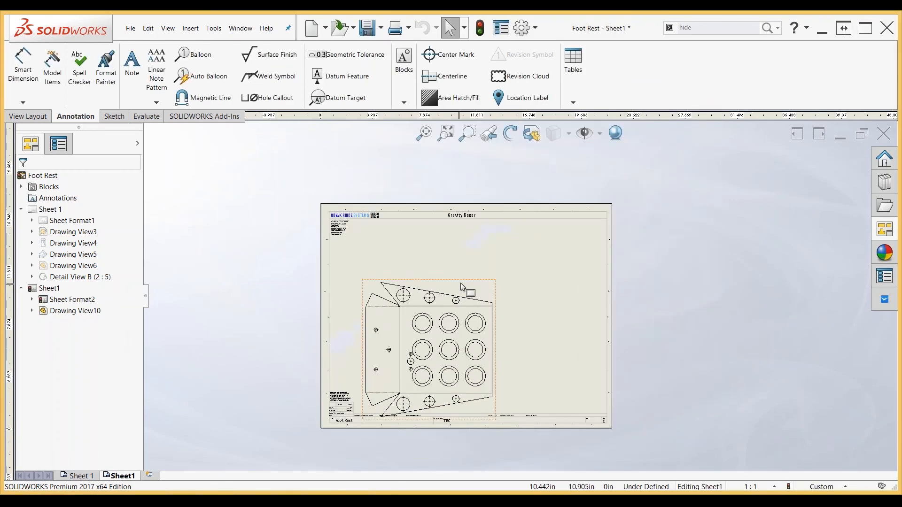
# - Move the flat pattern view up and right to the middle of the larger sheet
pyautogui.moveTo(463, 287); pyautogui.dragTo(503, 246)
pyautogui.click(695, 309)
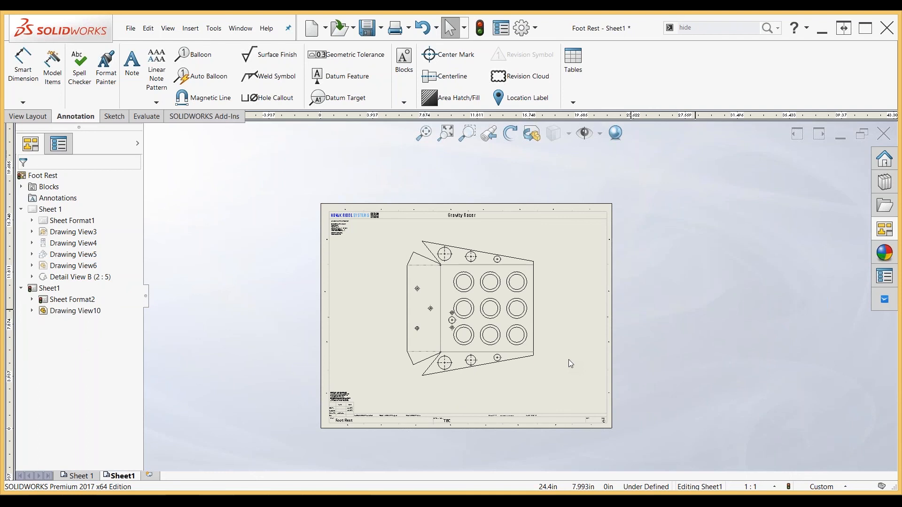
pyautogui.scroll(-1, 532, 241)
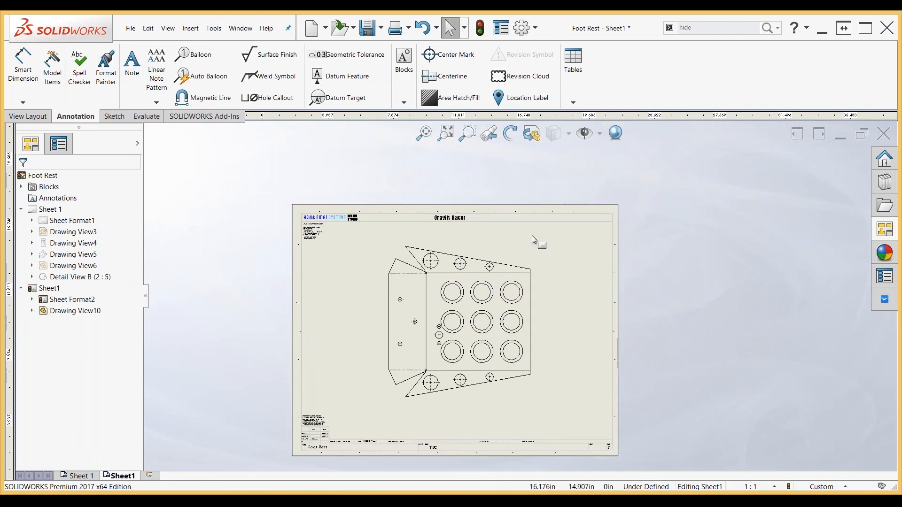
pyautogui.scroll(-5, 532, 236)
pyautogui.scroll(5, 519, 299)
pyautogui.moveTo(568, 320)
pyautogui.mouseDown(button='middle')
pyautogui.moveTo(567, 271)
pyautogui.moveTo(578, 253)
pyautogui.mouseUp(button='middle')
# - Check the reference configurations available for the flat pattern view, keeping DefaultSM-FLAT-PATTERN selected
pyautogui.click(494, 221)
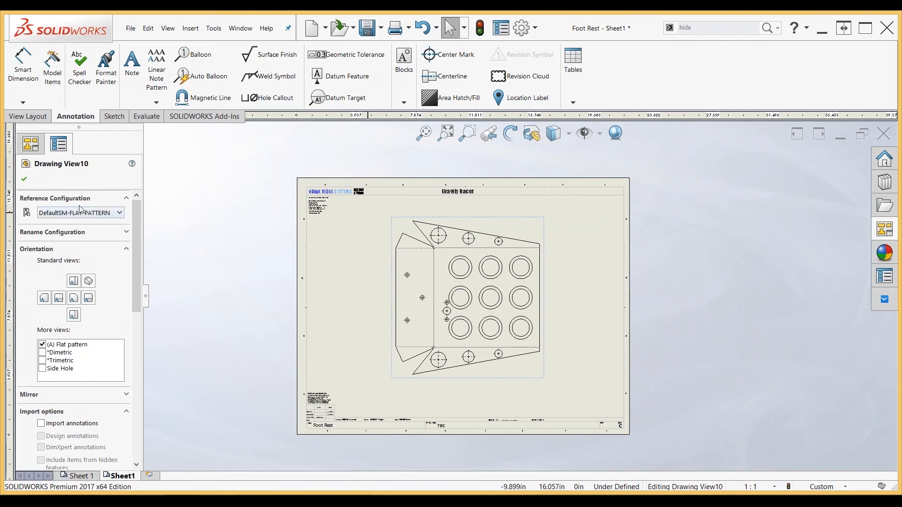
pyautogui.click(104, 216)
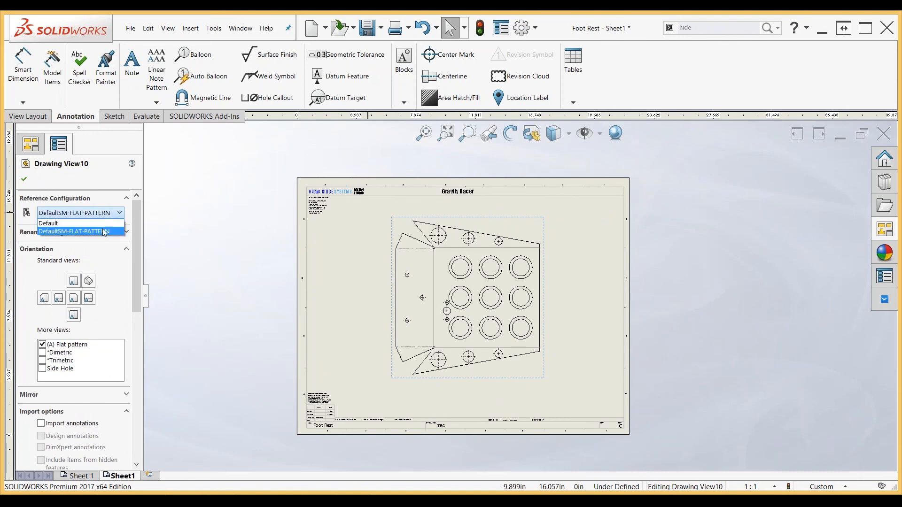
pyautogui.click(104, 231)
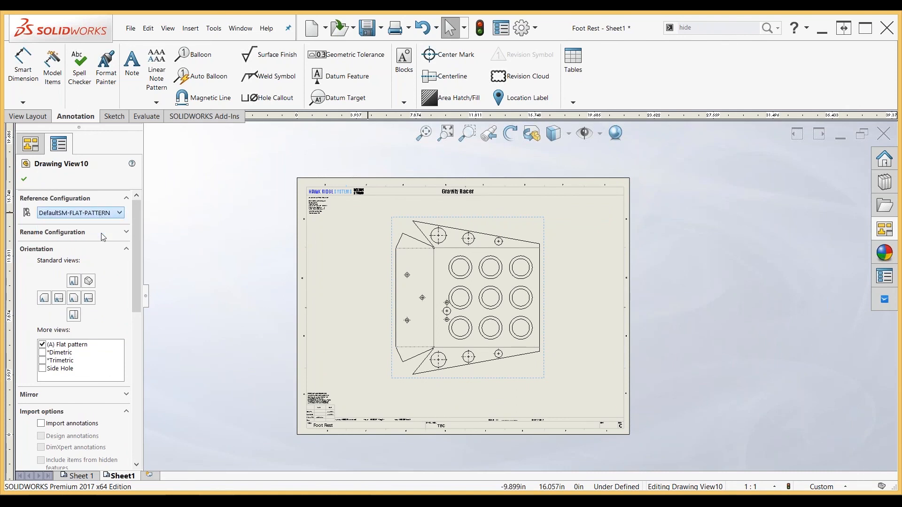
pyautogui.click(197, 286)
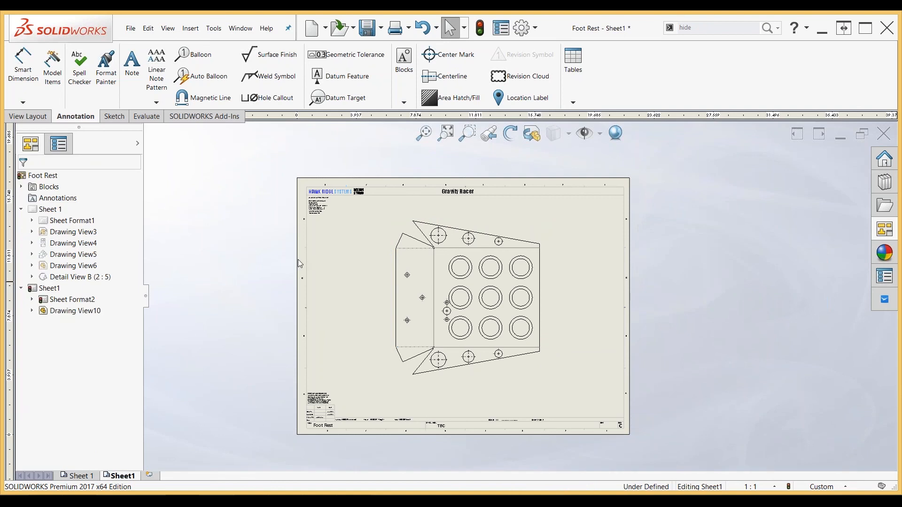
# - Open the Foot Rest part from the flat pattern view and expand the Default configuration to list its derived configuration
pyautogui.scroll(-2, 464, 336)
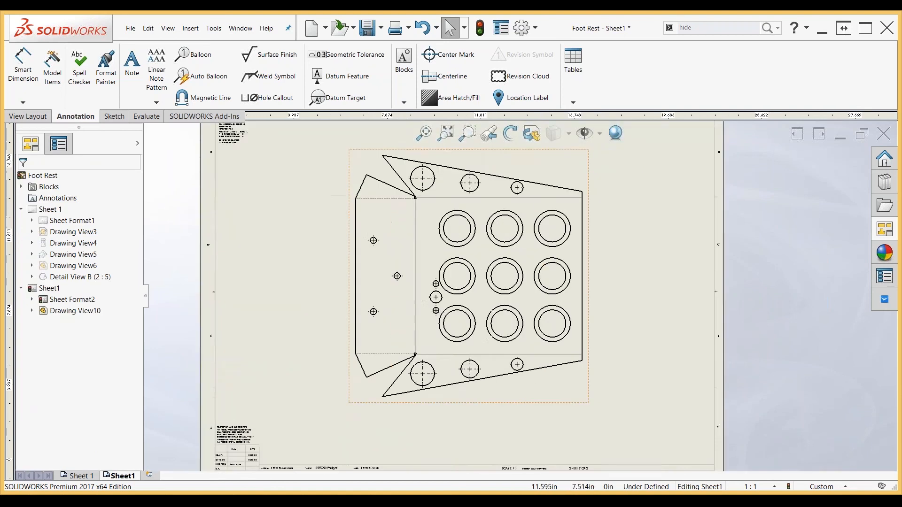
pyautogui.press('f')
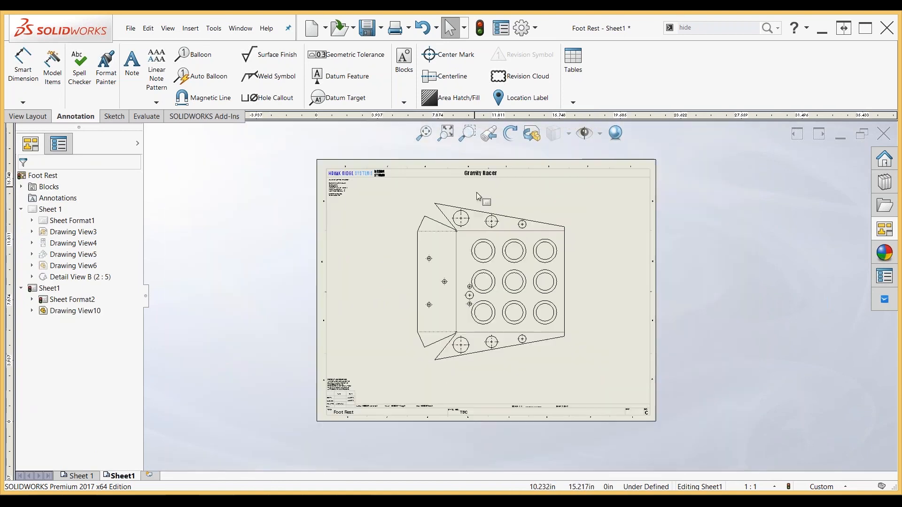
pyautogui.click(487, 203)
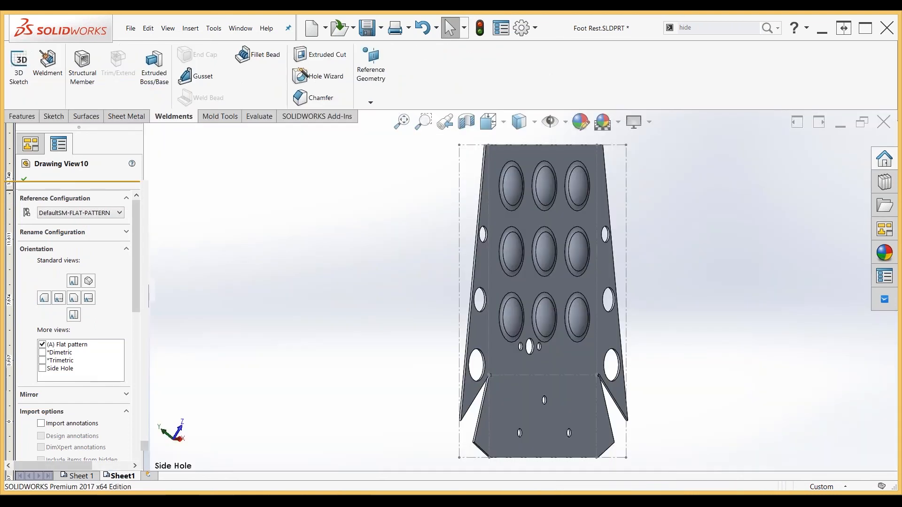
pyautogui.press('f')
pyautogui.click(75, 144)
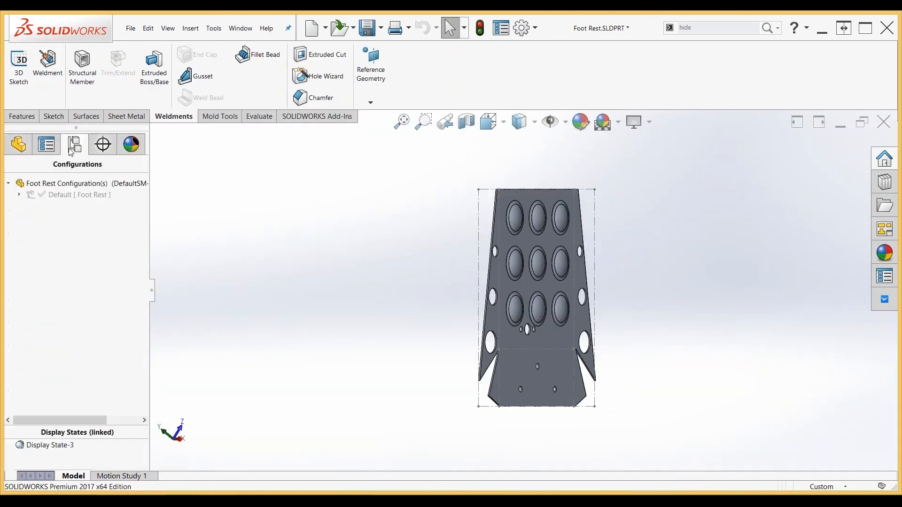
pyautogui.click(19, 195)
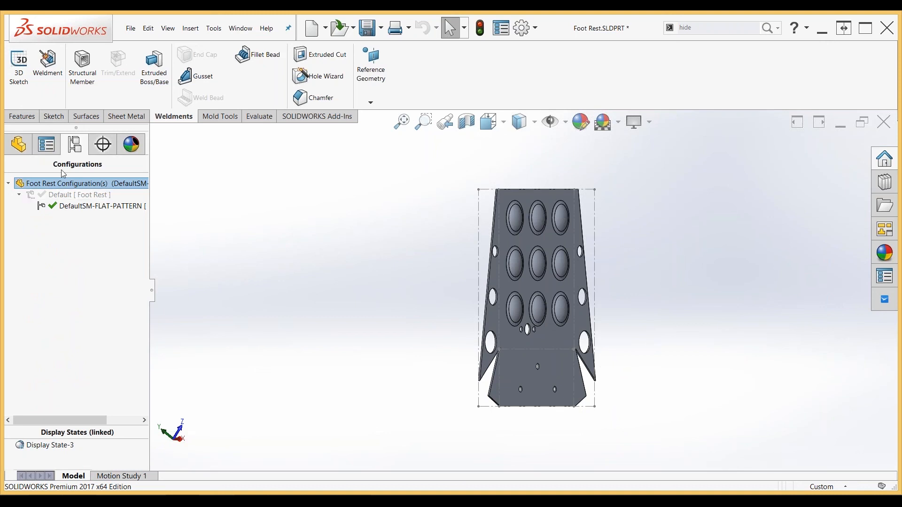
# - Fold the part by turning off Flatten while the DefaultSM-FLAT-PATTERN configuration is active
pyautogui.moveTo(477, 384); pyautogui.dragTo(454, 376, button='middle')
pyautogui.scroll(-4, 505, 289)
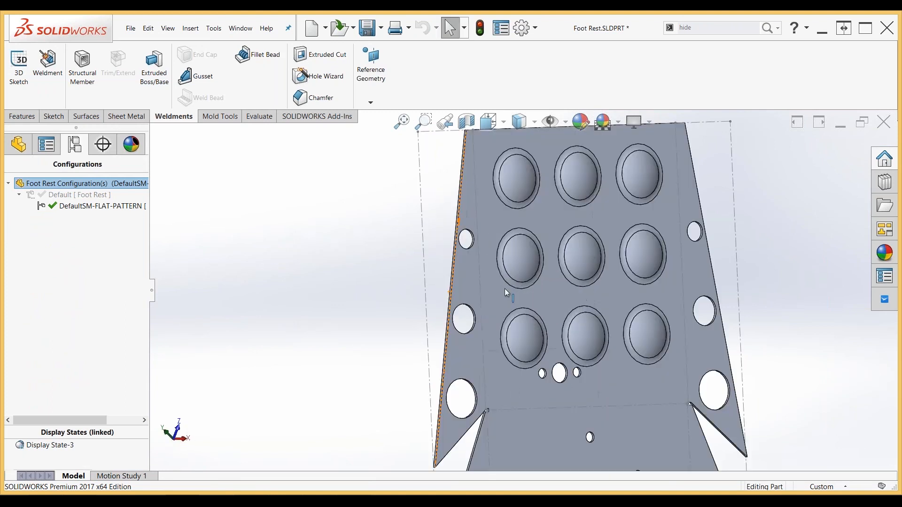
pyautogui.moveTo(504, 289); pyautogui.dragTo(445, 247, button='middle')
pyautogui.scroll(4, 432, 225)
pyautogui.click(126, 116)
pyautogui.click(426, 101)
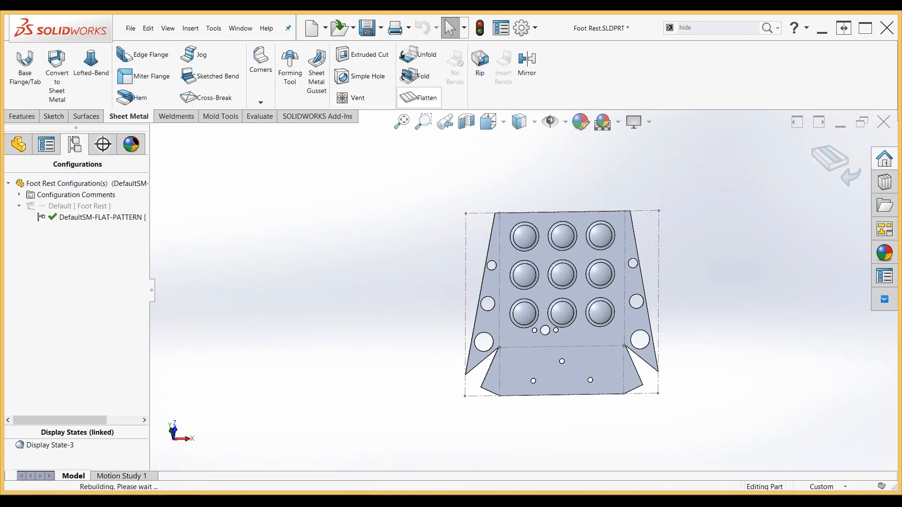
# - Switch to the Foot Rest drawing to examine how its flat pattern view reflects the folded part, and return to the part
pyautogui.moveTo(622, 293); pyautogui.dragTo(512, 296, button='middle')
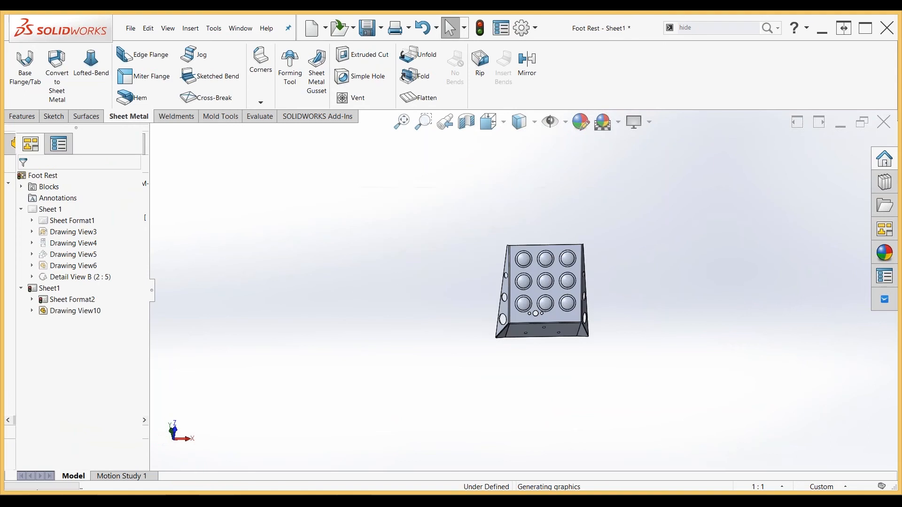
pyautogui.scroll(3, 498, 284)
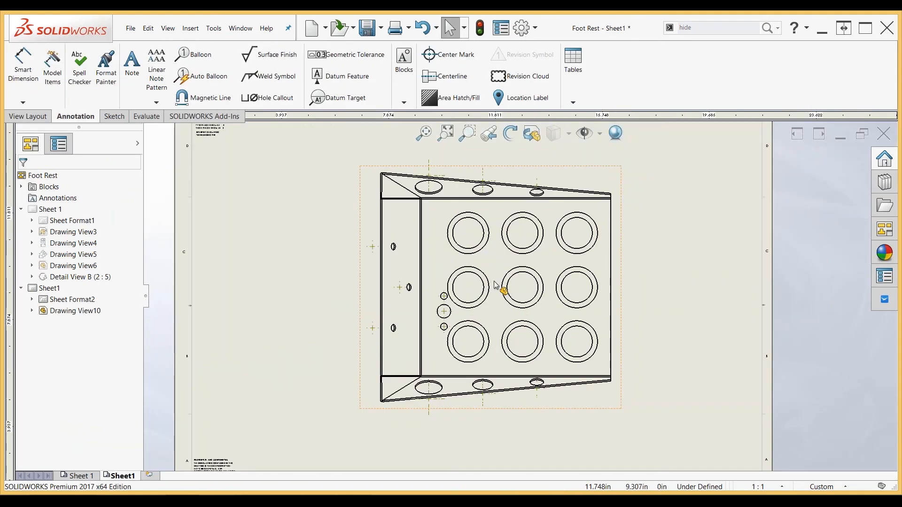
pyautogui.hotkey('ctrl', 'Tab')
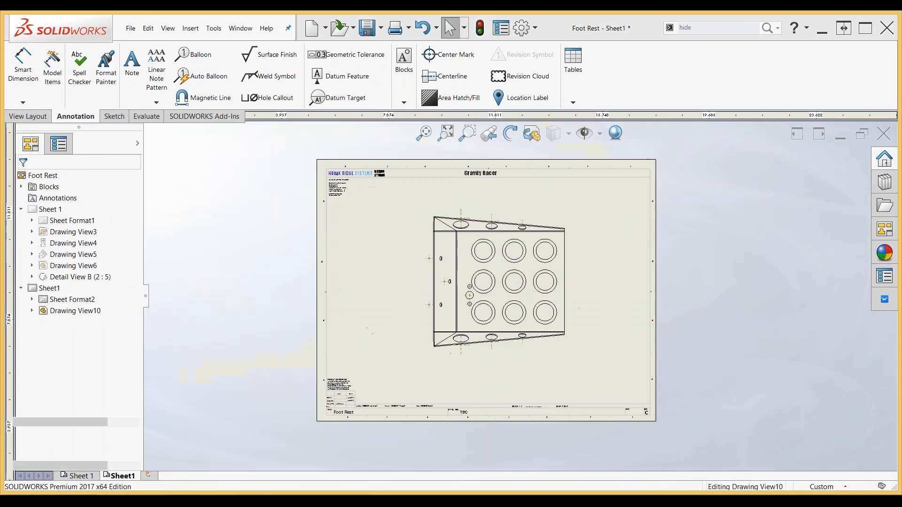
pyautogui.hotkey('ctrl', 'Tab')
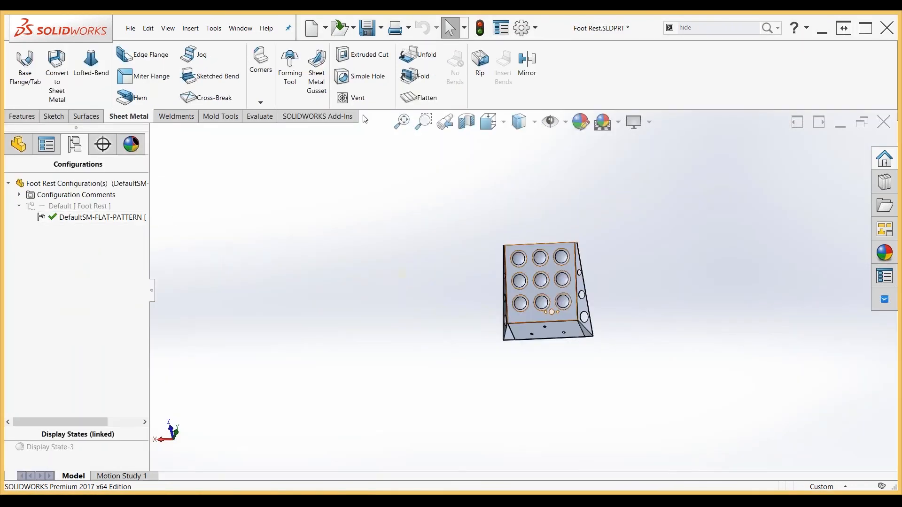
# - Flatten the part again in the DefaultSM-FLAT-PATTERN configuration and activate the Default configuration
pyautogui.click(419, 97)
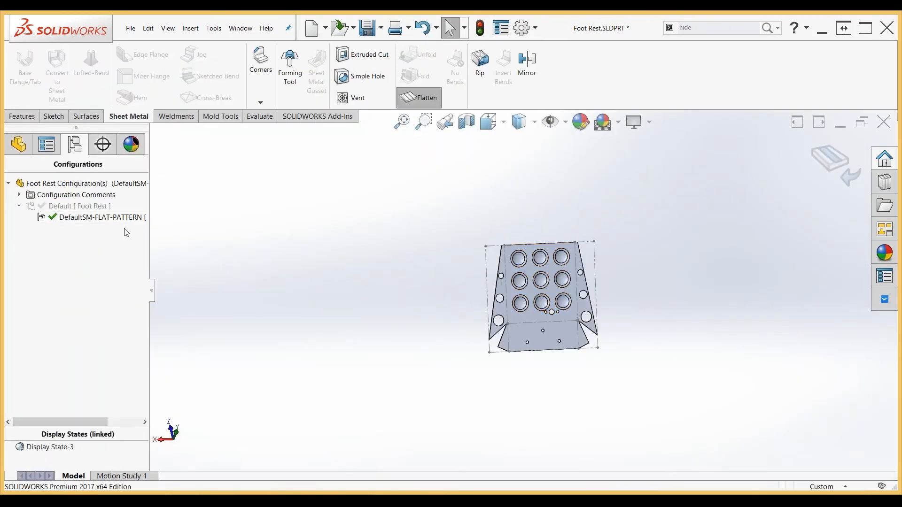
pyautogui.doubleClick(73, 205)
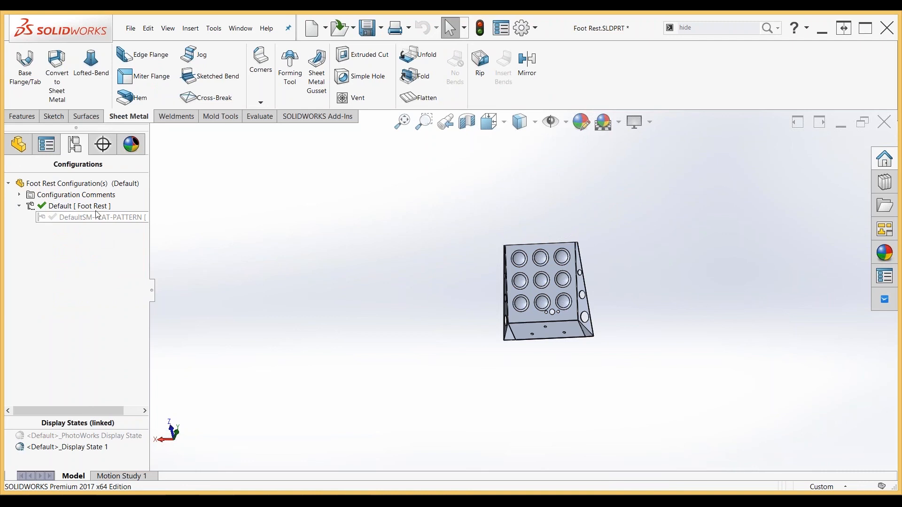
# - Switch to the Foot Rest drawing and examine the flat pattern's outline and corner relief up close
pyautogui.hotkey('ctrl', 'Tab')
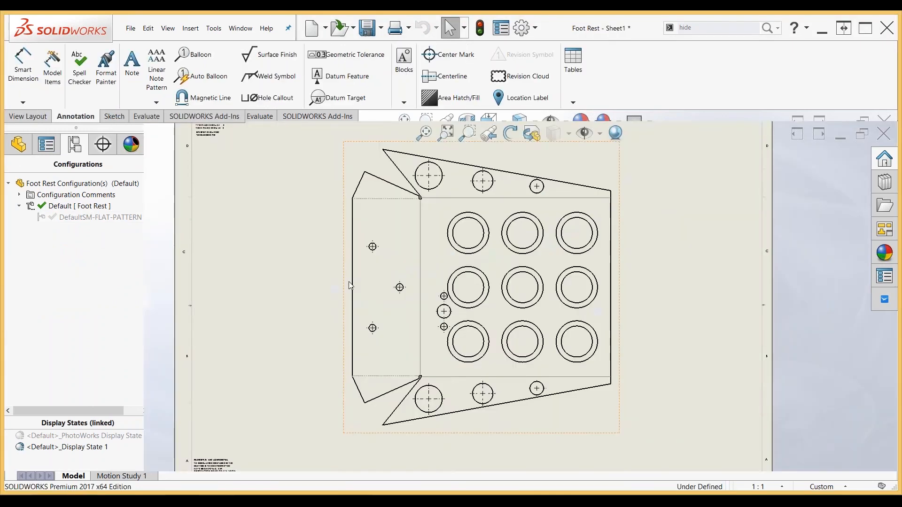
pyautogui.scroll(2, 452, 287)
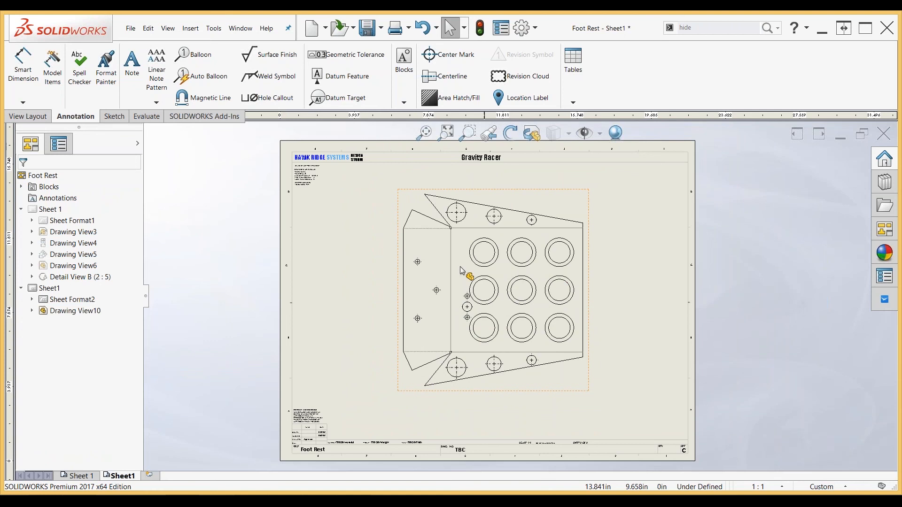
pyautogui.scroll(-3, 419, 170)
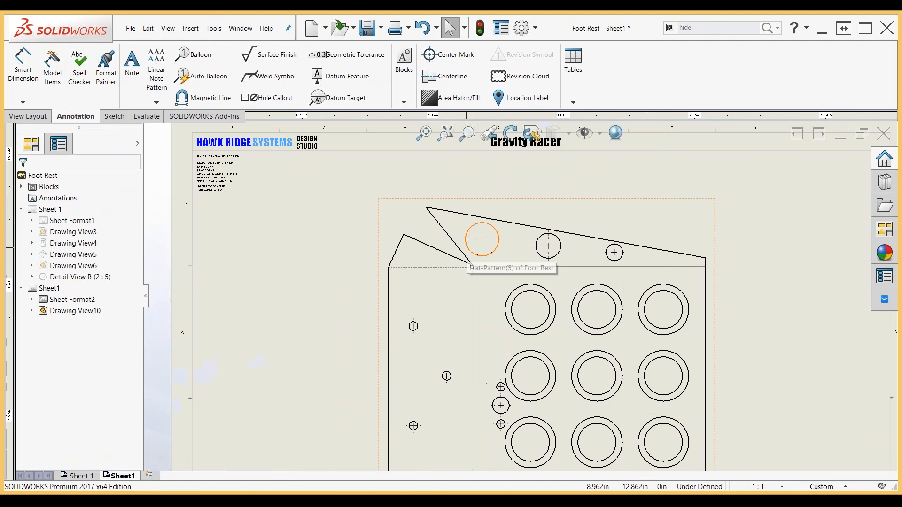
pyautogui.scroll(-2, 462, 259)
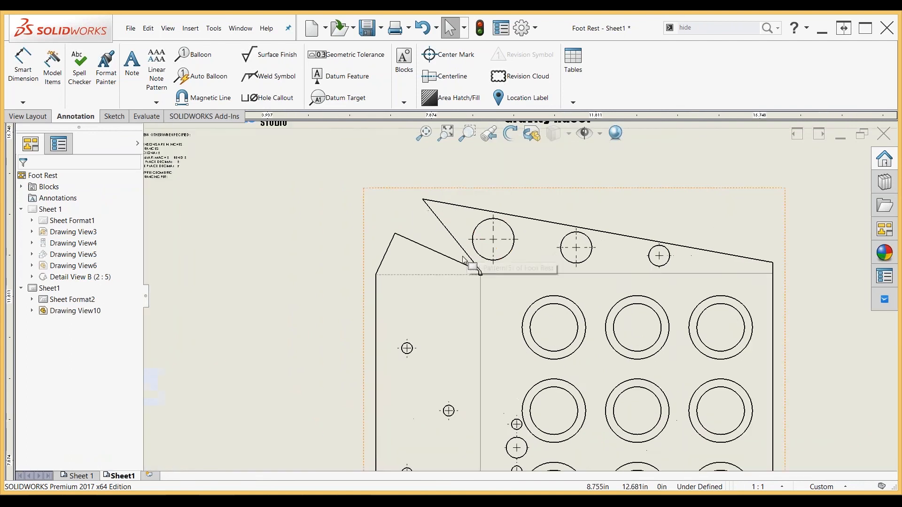
pyautogui.scroll(-2, 464, 262)
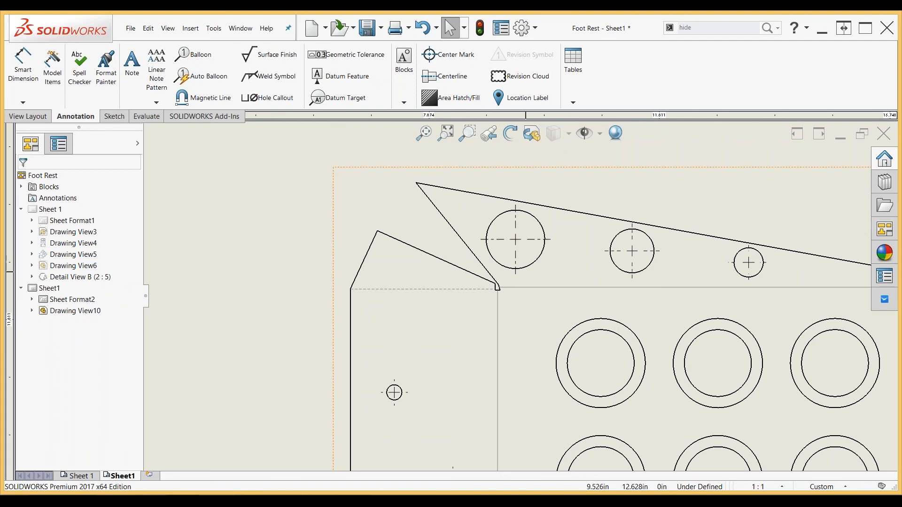
pyautogui.scroll(-2, 491, 274)
pyautogui.scroll(-3, 496, 289)
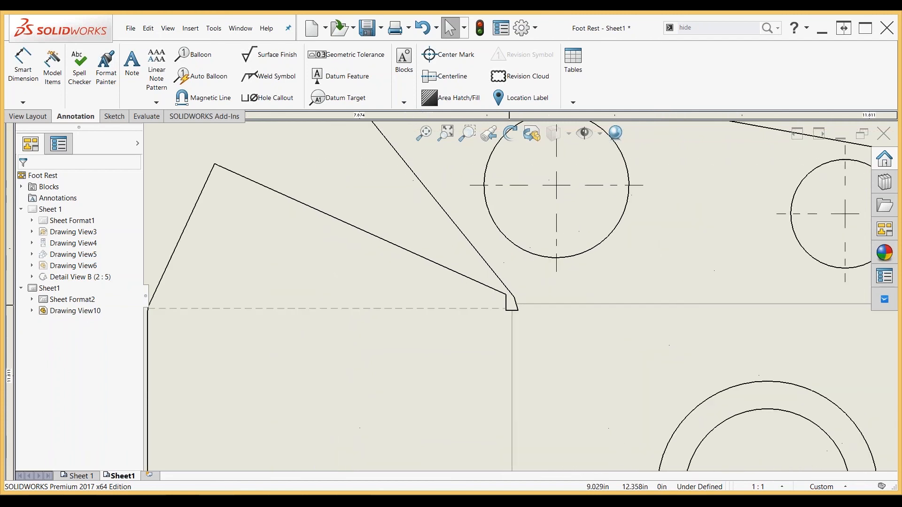
pyautogui.scroll(2, 511, 302)
pyautogui.scroll(4, 517, 301)
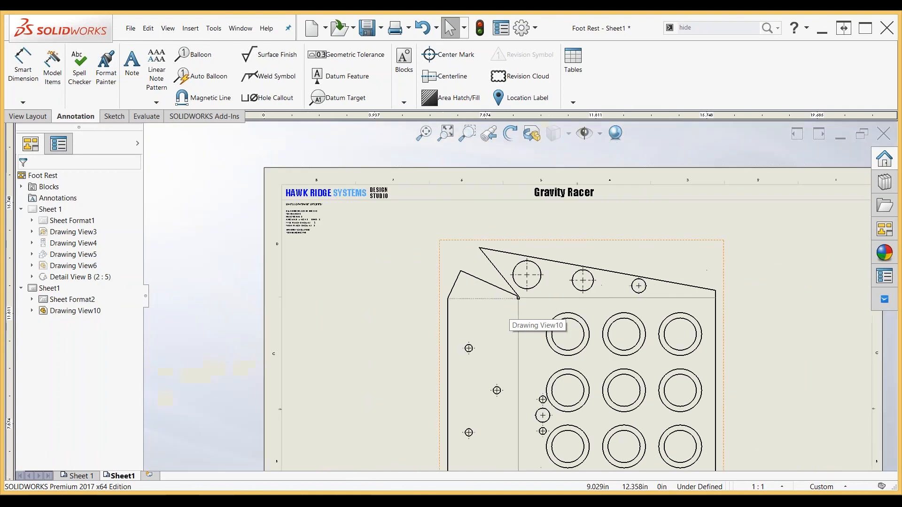
pyautogui.scroll(1, 518, 298)
# - Offset the flat pattern's outer profile outward by 0.15 mm as a selected chain with dimensions added
pyautogui.click(114, 116)
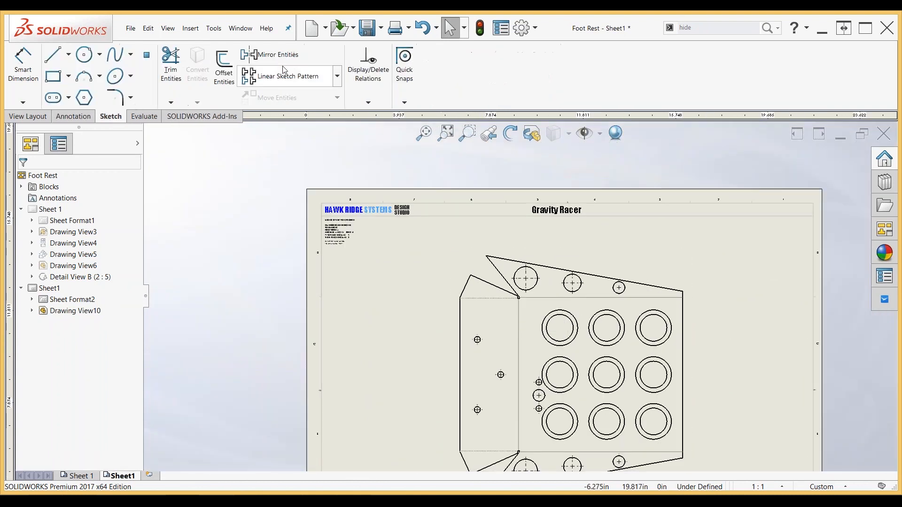
pyautogui.click(225, 66)
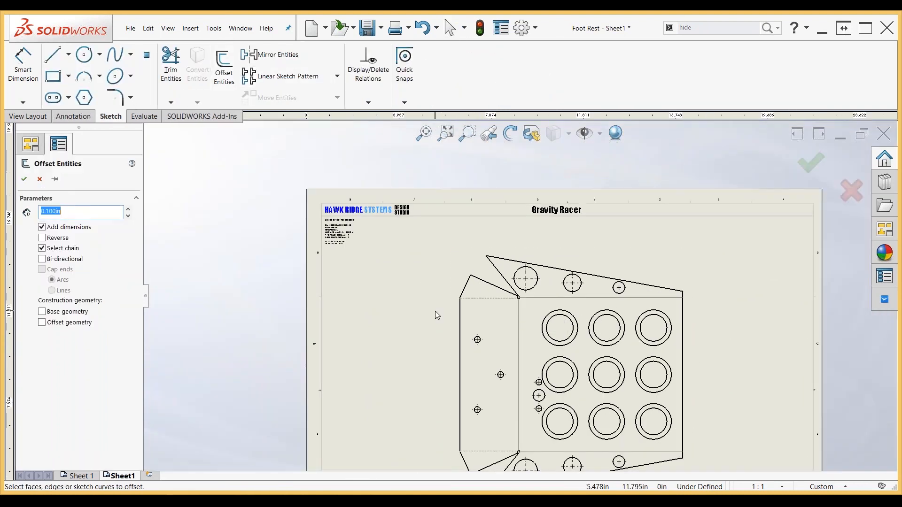
pyautogui.click(524, 313)
pyautogui.scroll(-2, 519, 298)
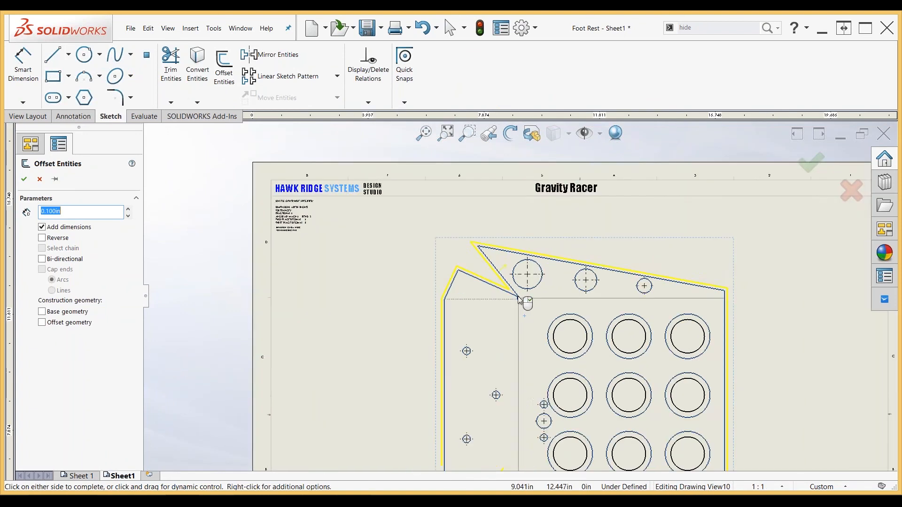
pyautogui.scroll(-3, 519, 299)
pyautogui.scroll(-2, 519, 299)
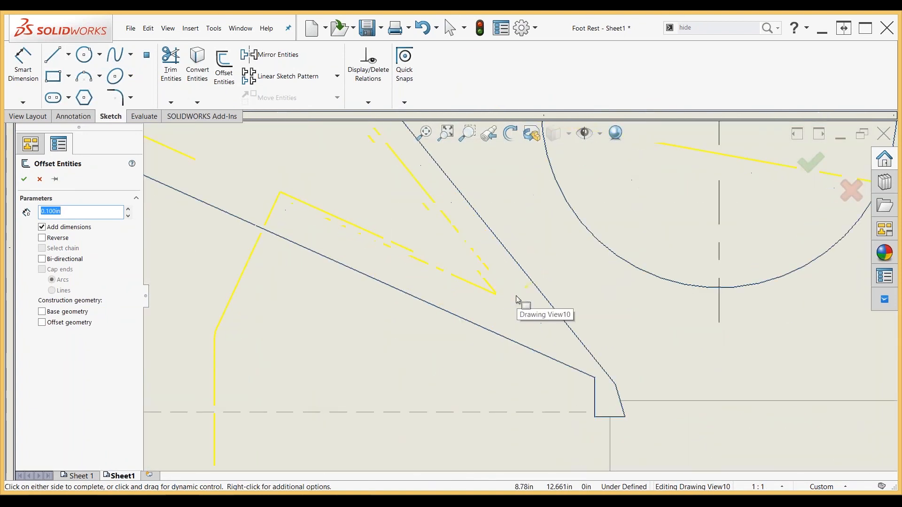
pyautogui.write('0.15mm')
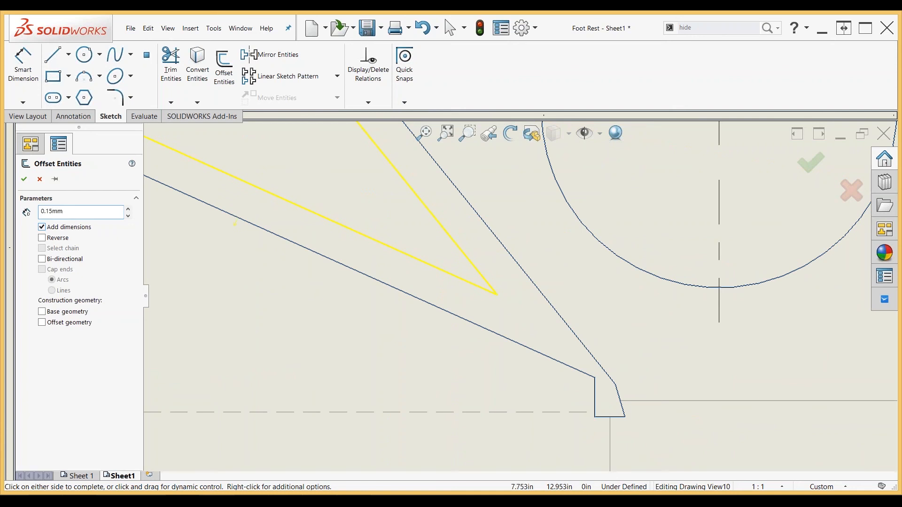
pyautogui.click(24, 180)
pyautogui.scroll(-1, 606, 376)
pyautogui.scroll(-4, 605, 376)
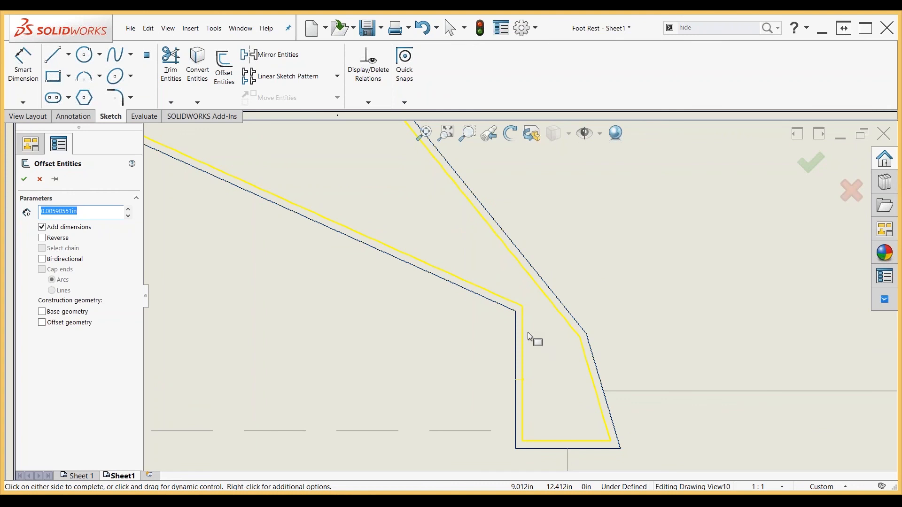
pyautogui.click(23, 180)
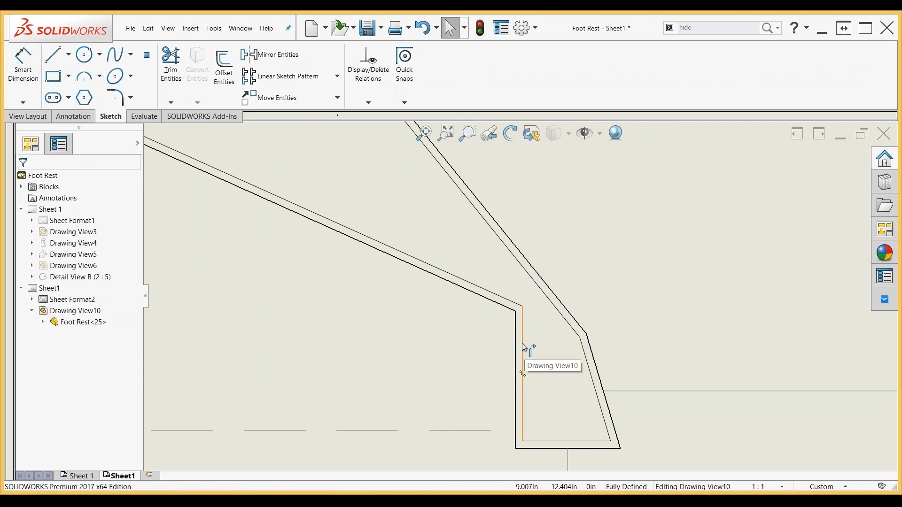
# - Hide the offset dimension on the flat pattern's outer edge
pyautogui.scroll(1, 523, 345)
pyautogui.scroll(2, 522, 346)
pyautogui.scroll(3, 523, 347)
pyautogui.scroll(4, 552, 342)
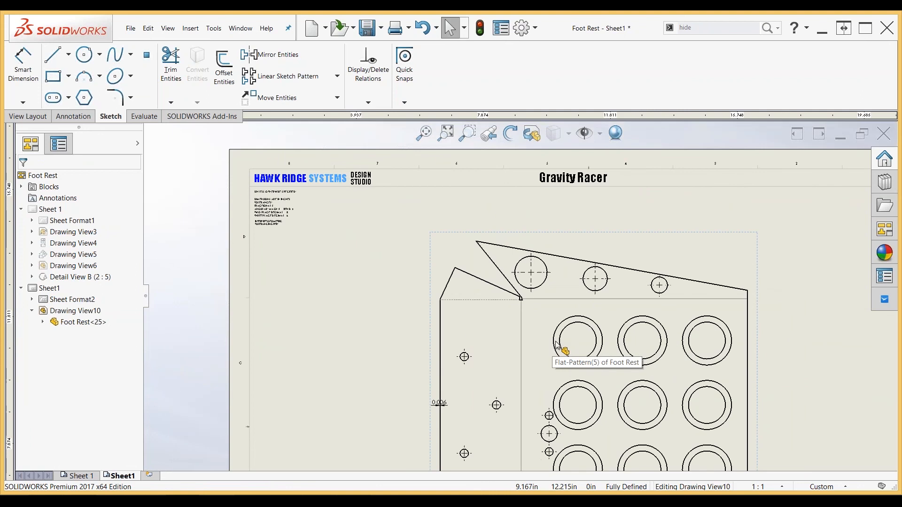
pyautogui.click(439, 402)
pyautogui.rightClick(439, 405)
pyautogui.press('Escape')
pyautogui.press('Escape')
pyautogui.scroll(-4, 441, 407)
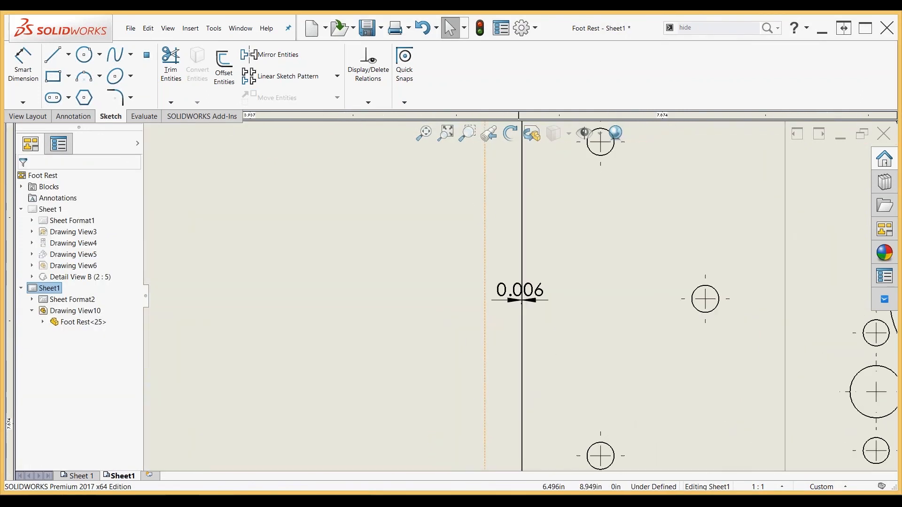
pyautogui.rightClick(502, 291)
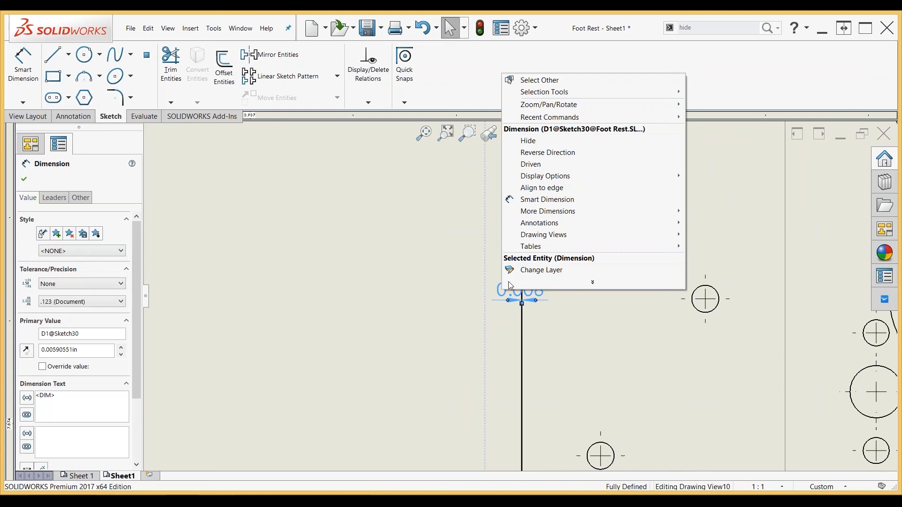
pyautogui.click(537, 141)
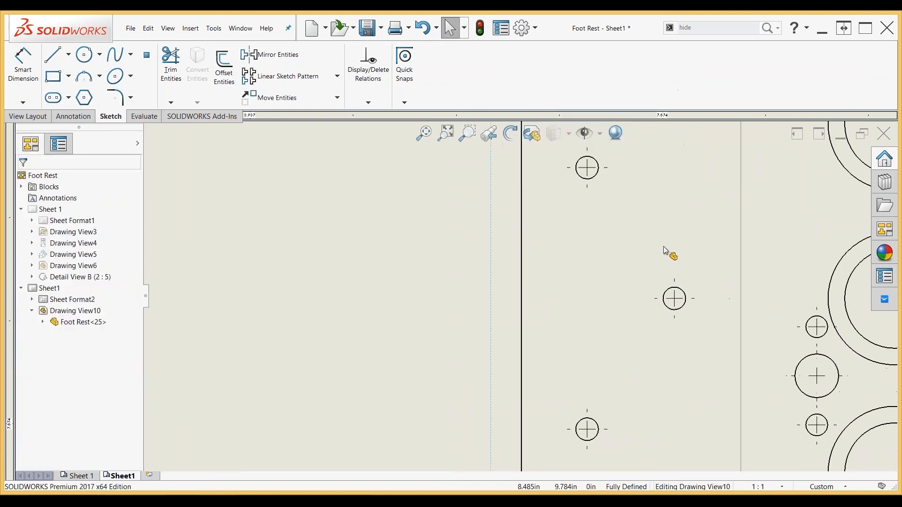
pyautogui.scroll(5, 667, 254)
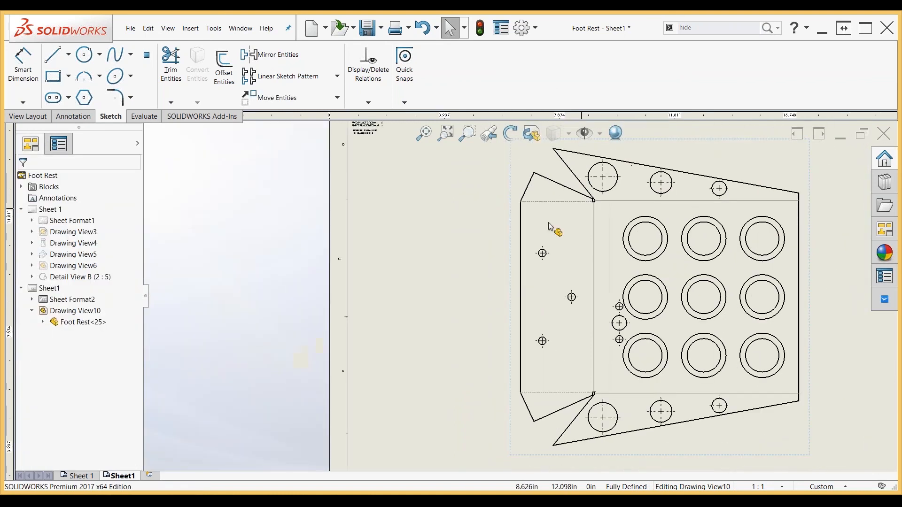
# - Hide the Base-Flange1 body in the flat pattern view and examine the remaining offset outline at the corner relief
pyautogui.click(42, 322)
pyautogui.rightClick(73, 324)
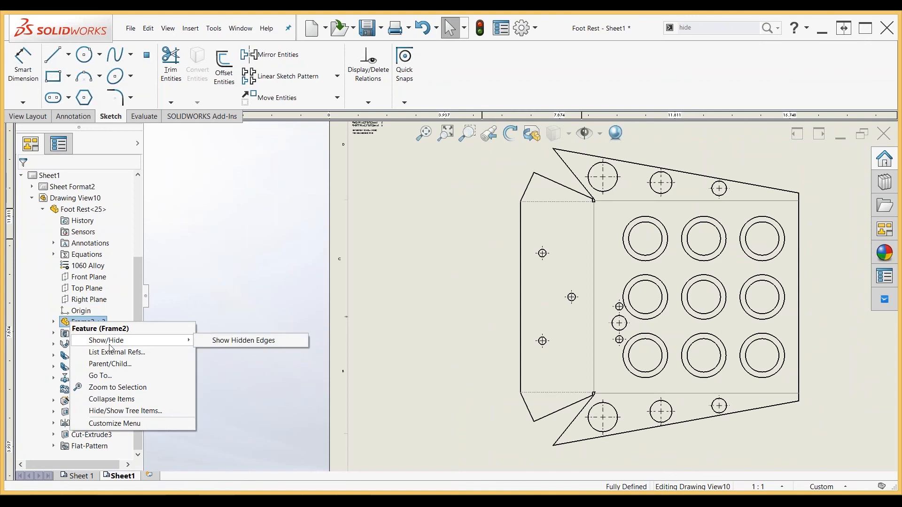
pyautogui.click(33, 342)
pyautogui.rightClick(99, 347)
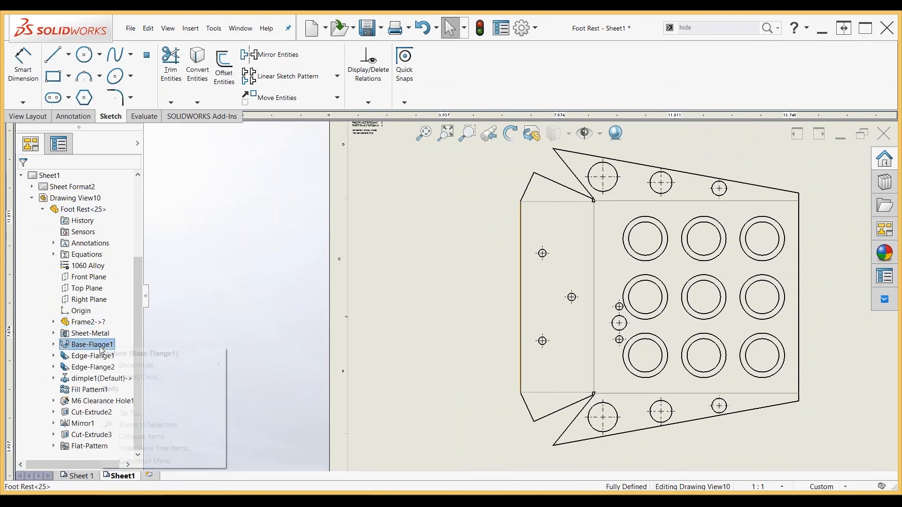
pyautogui.moveTo(147, 369)
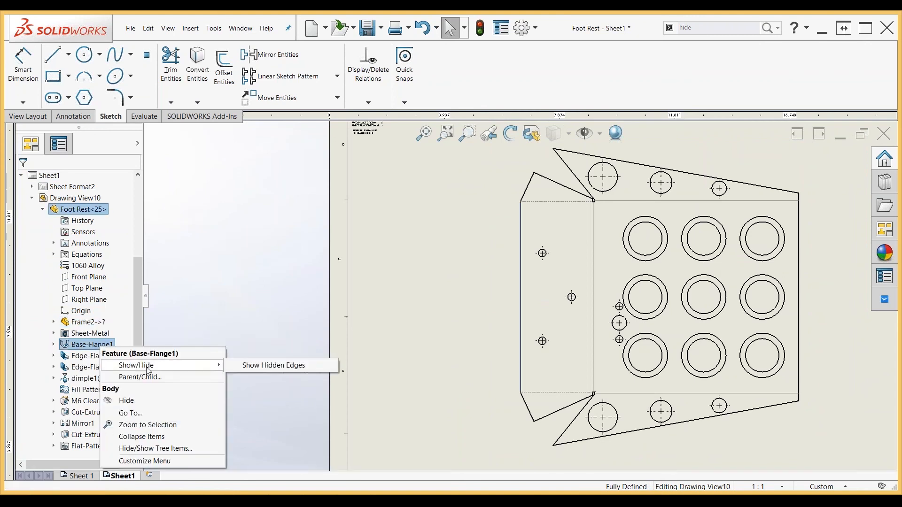
pyautogui.click(130, 403)
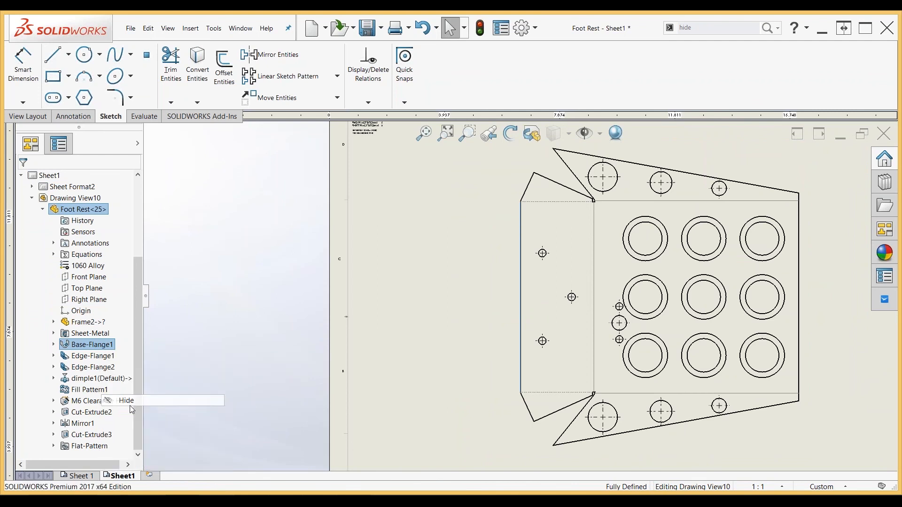
pyautogui.scroll(-2, 657, 300)
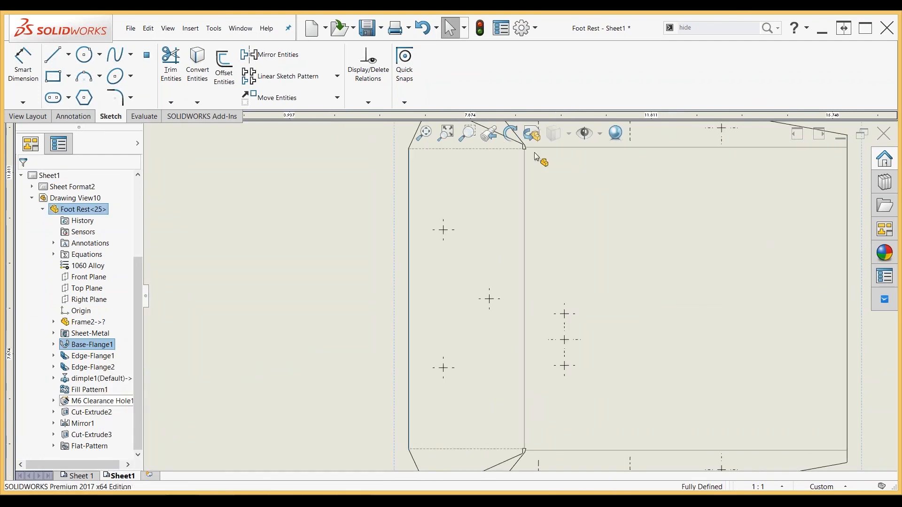
pyautogui.scroll(-1, 646, 299)
pyautogui.scroll(-1, 538, 141)
pyautogui.scroll(-3, 517, 141)
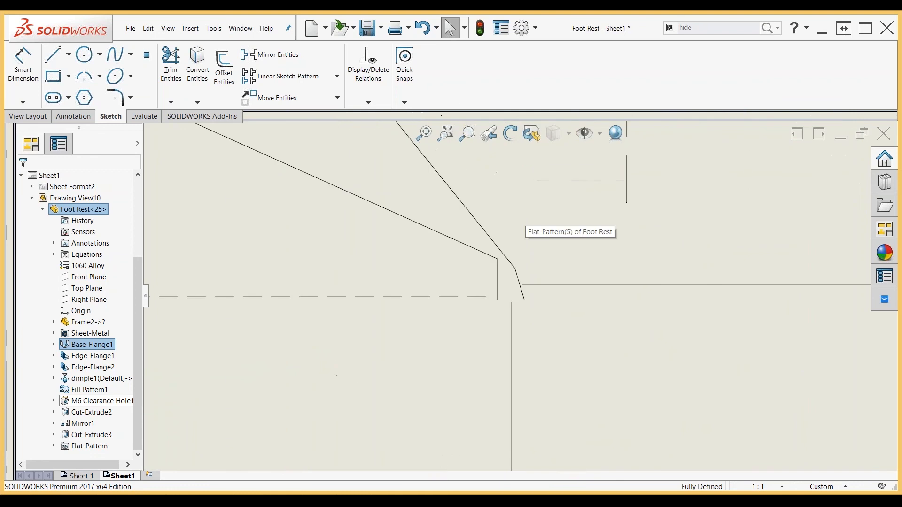
pyautogui.scroll(2, 529, 331)
pyautogui.scroll(3, 519, 294)
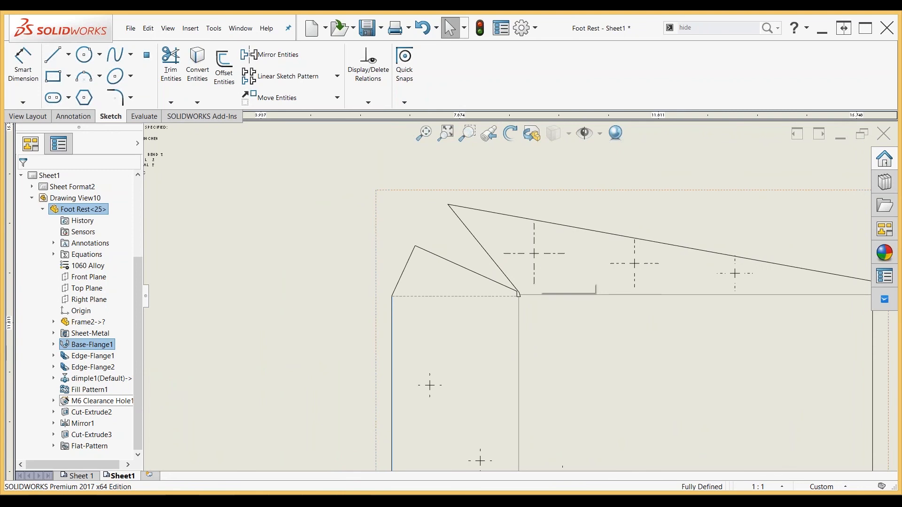
# - Remove the center mark of the large hole next to the upper corner relief
pyautogui.rightClick(533, 263)
pyautogui.click(547, 334)
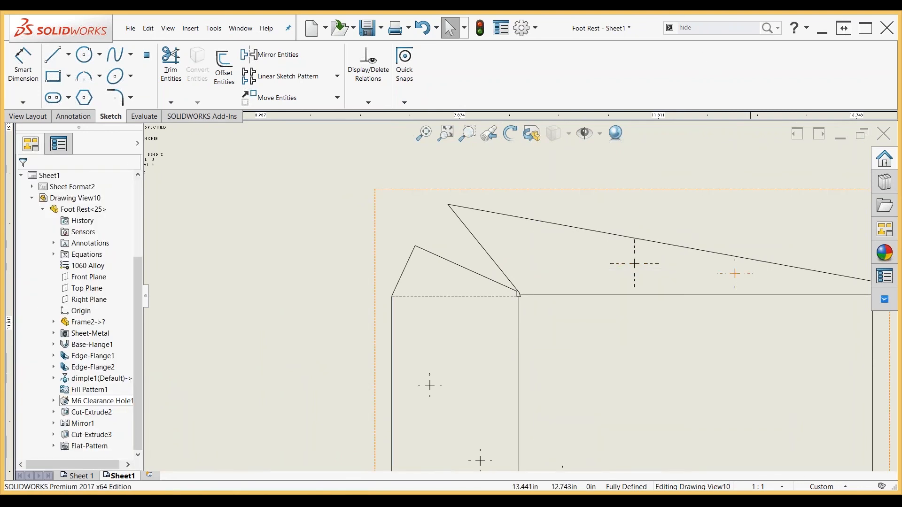
pyautogui.scroll(2, 519, 294)
pyautogui.scroll(2, 665, 390)
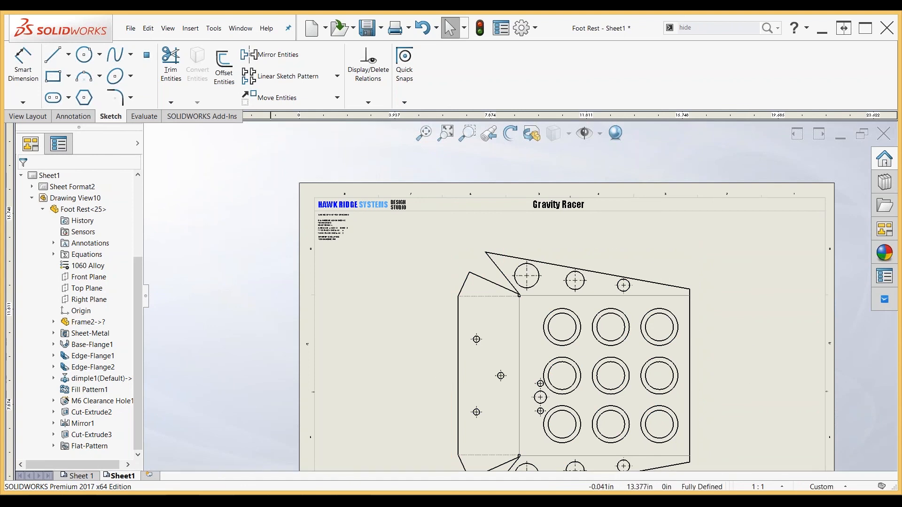
# - Convert the flat pattern view to a sketch, using the option that replaces the view with the sketch
pyautogui.rightClick(61, 200)
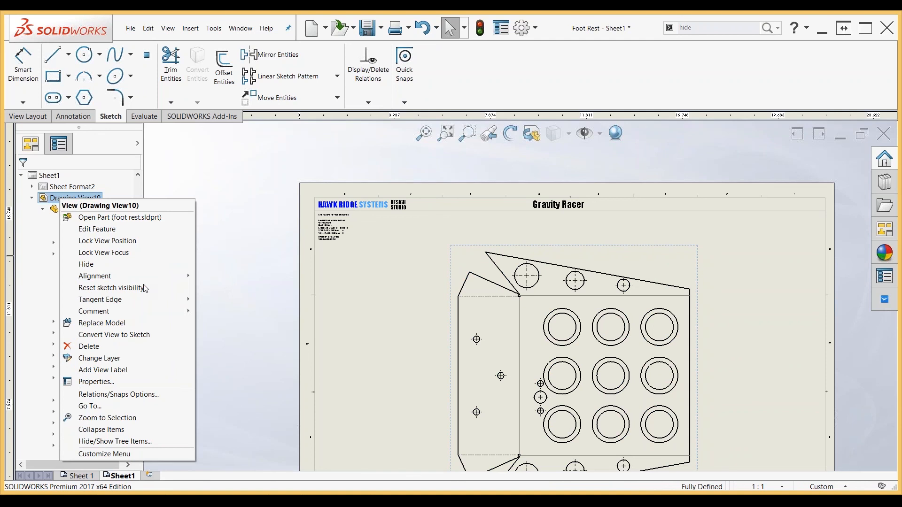
pyautogui.click(173, 338)
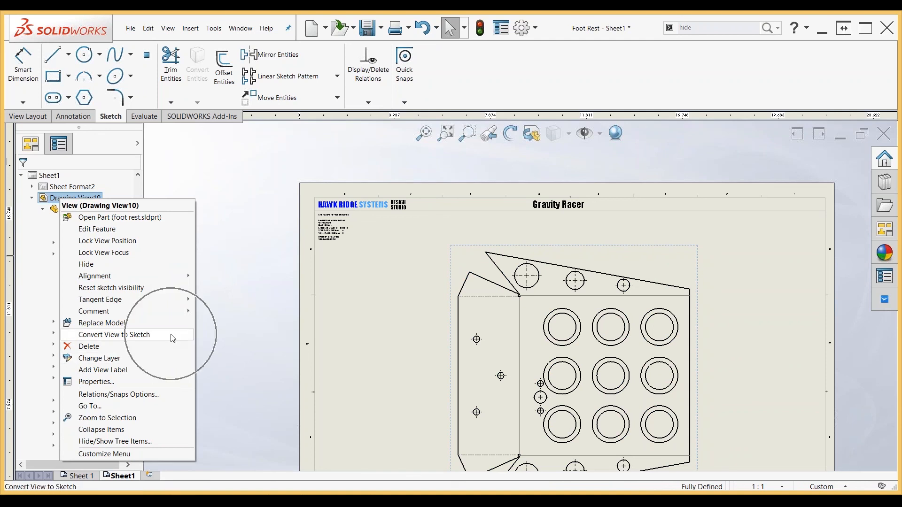
pyautogui.click(173, 336)
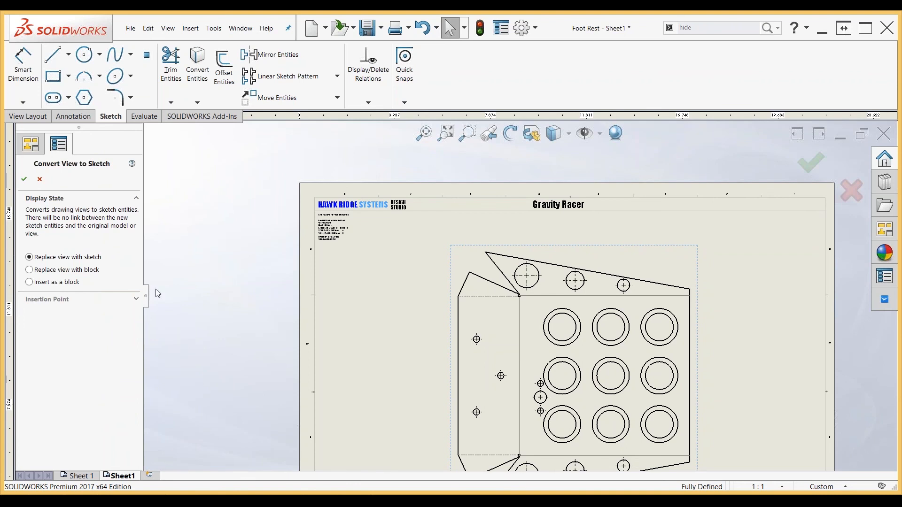
pyautogui.click(24, 180)
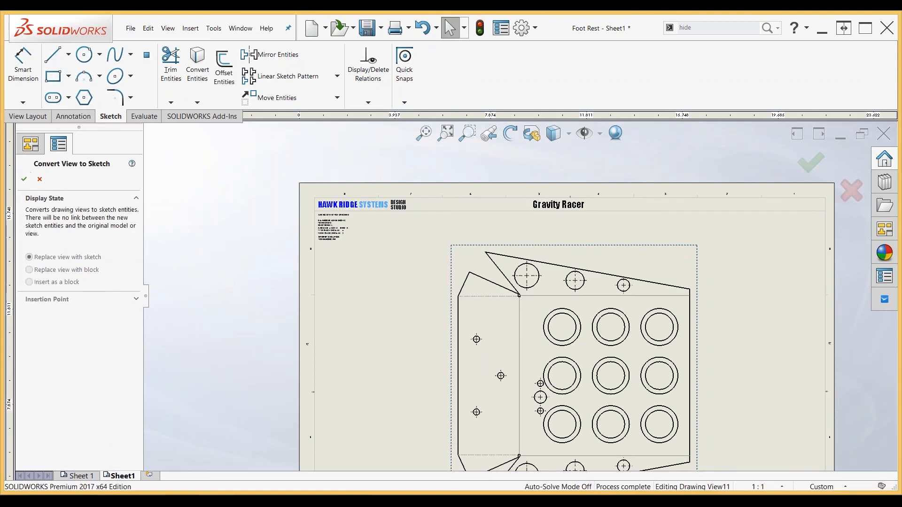
# - Delete the dimple circles and the upper horizontal bend line above them from the converted sketch
pyautogui.scroll(-2, 573, 320)
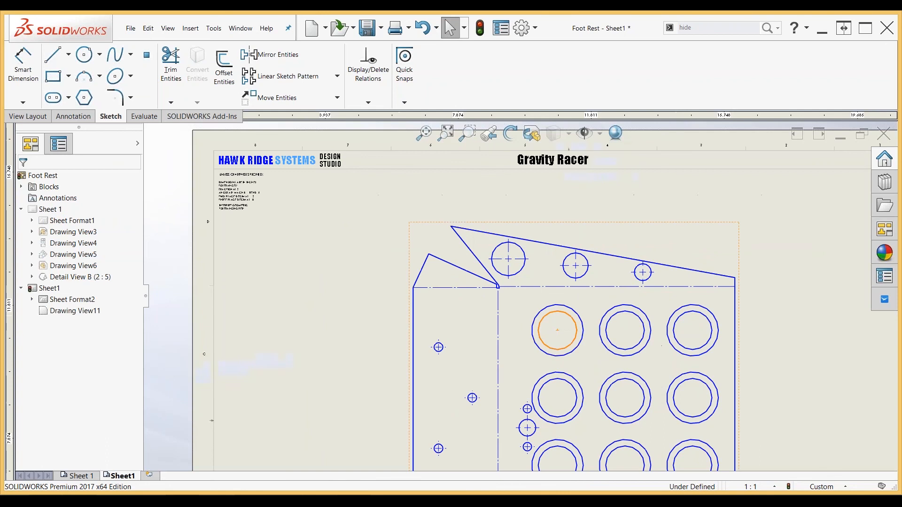
pyautogui.scroll(-1, 563, 321)
pyautogui.moveTo(522, 296); pyautogui.dragTo(759, 467)
pyautogui.press('Delete')
pyautogui.click(536, 278)
pyautogui.press('Delete')
# - Delete the chain of original outline lines from the flat pattern sketch, keeping only the inner offset outline, and rebuild the drawing
pyautogui.scroll(-3, 498, 277)
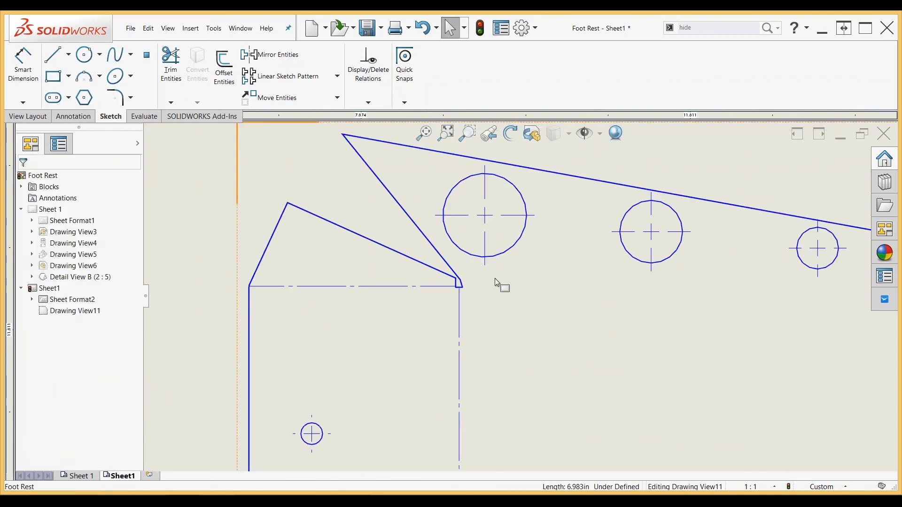
pyautogui.scroll(-5, 495, 278)
pyautogui.scroll(-3, 469, 318)
pyautogui.rightClick(430, 317)
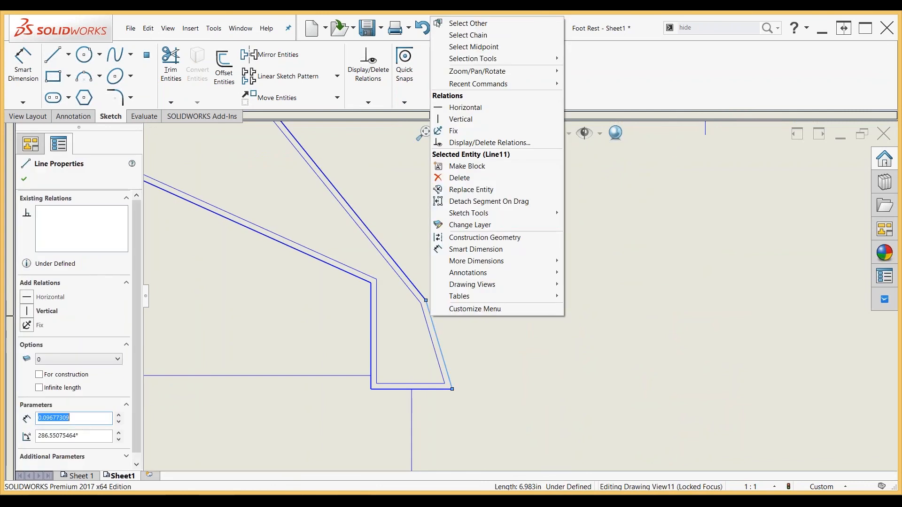
pyautogui.click(473, 35)
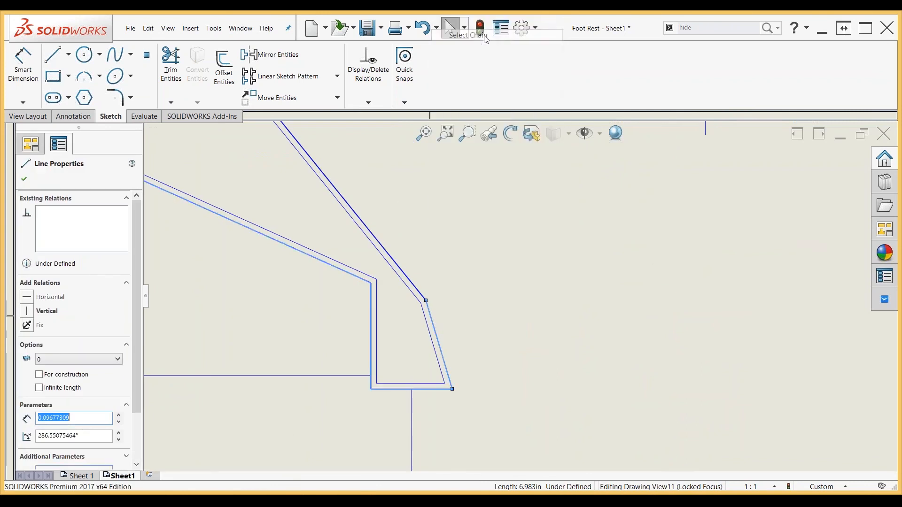
pyautogui.press('Delete')
pyautogui.click(477, 29)
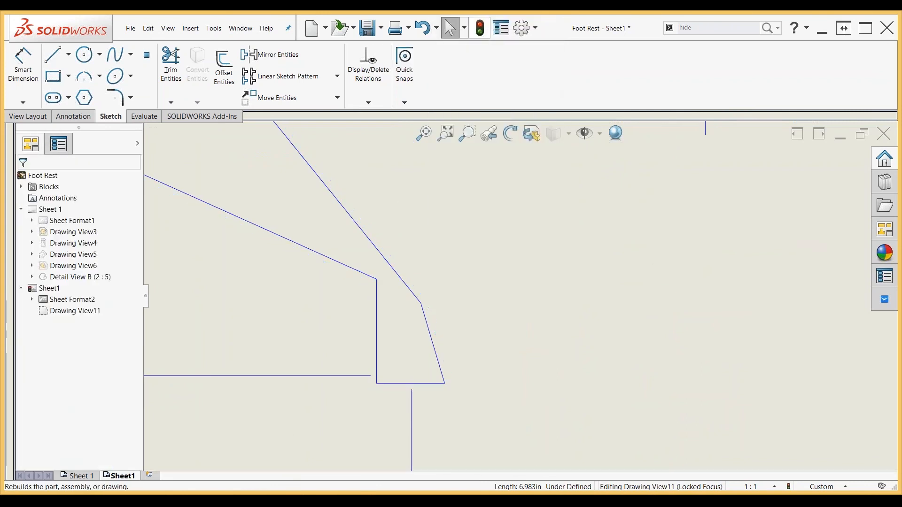
# - Delete the vertical bend line and the short horizontal bend line that meet at the upper corner relief
pyautogui.scroll(8, 656, 329)
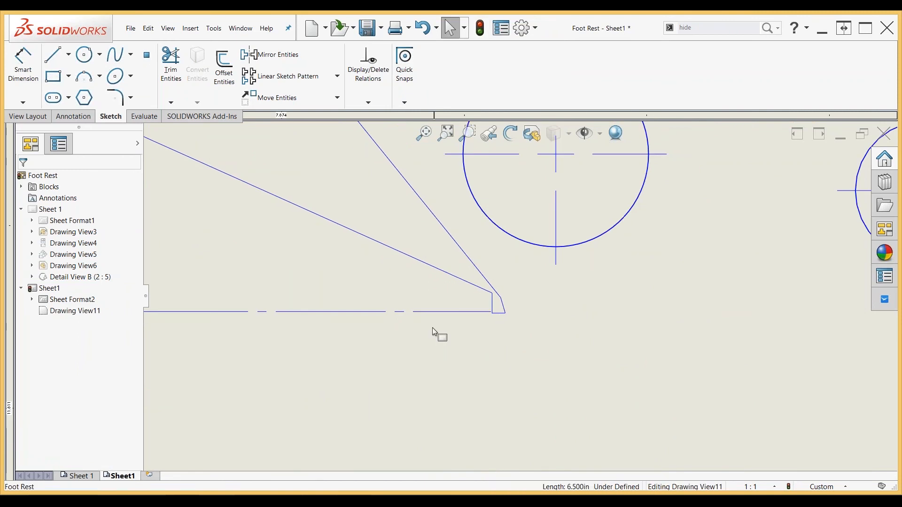
pyautogui.click(430, 311)
pyautogui.press('Delete')
pyautogui.scroll(3, 641, 327)
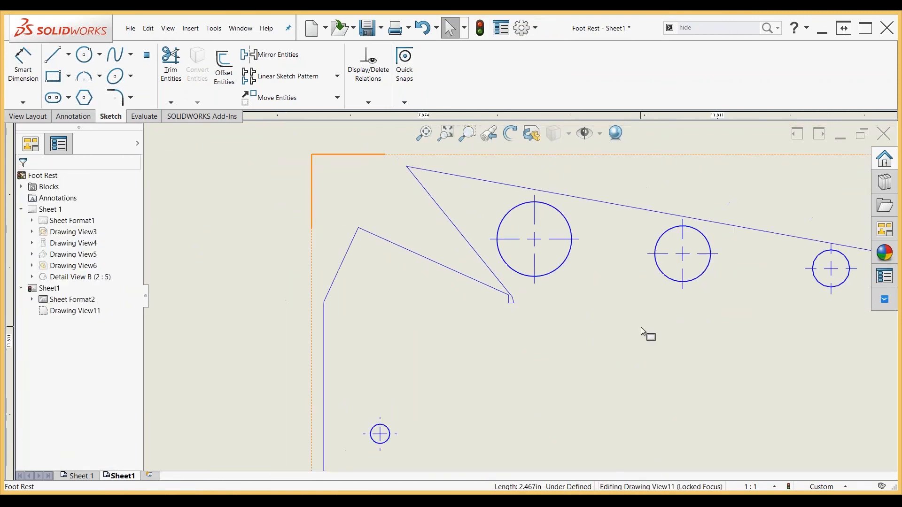
# - Delete the three upper flange holes and the uppermost small left-side hole, together with their center marks
pyautogui.click(639, 326)
pyautogui.moveTo(632, 240); pyautogui.dragTo(541, 225)
pyautogui.press('Delete')
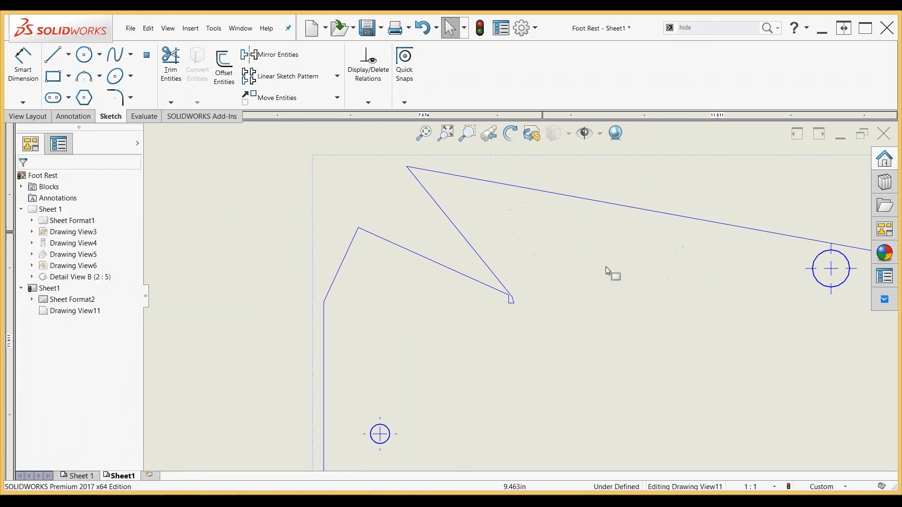
pyautogui.click(841, 317)
pyautogui.moveTo(842, 319); pyautogui.dragTo(806, 245)
pyautogui.press('Delete')
pyautogui.moveTo(414, 387); pyautogui.dragTo(362, 453)
pyautogui.press('Delete')
# - Delete the remaining dimple circles and small holes with their center marks from the middle of the flat pattern
pyautogui.scroll(1, 636, 383)
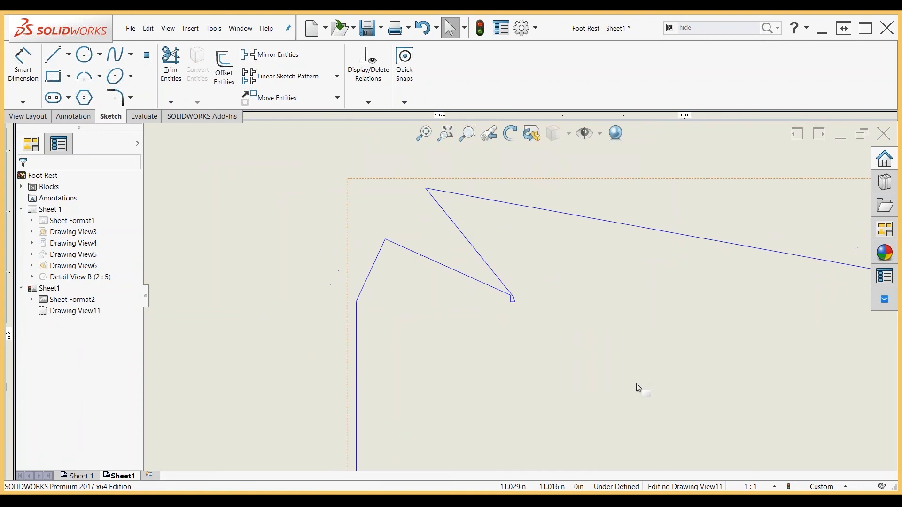
pyautogui.scroll(1, 636, 384)
pyautogui.scroll(1, 609, 422)
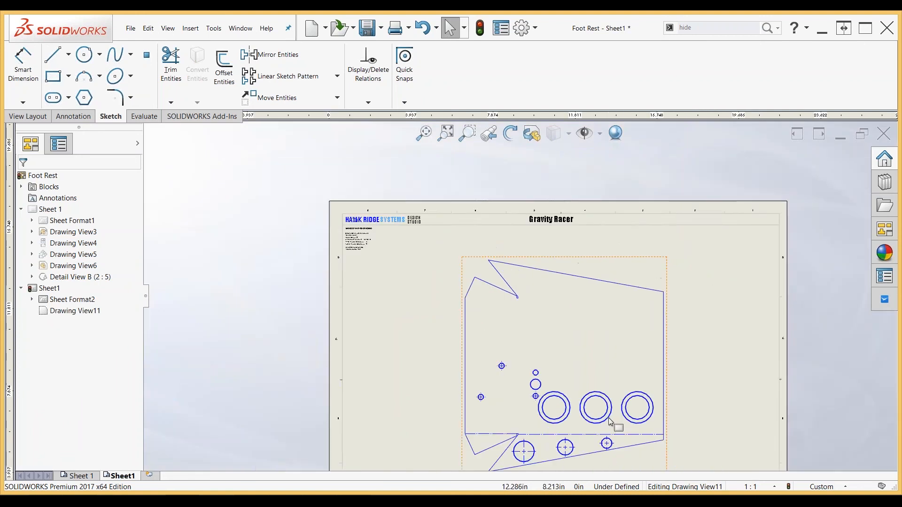
pyautogui.scroll(-1, 611, 420)
pyautogui.moveTo(650, 340); pyautogui.dragTo(516, 423)
pyautogui.press('Delete')
pyautogui.moveTo(514, 339); pyautogui.dragTo(459, 413)
pyautogui.press('Delete')
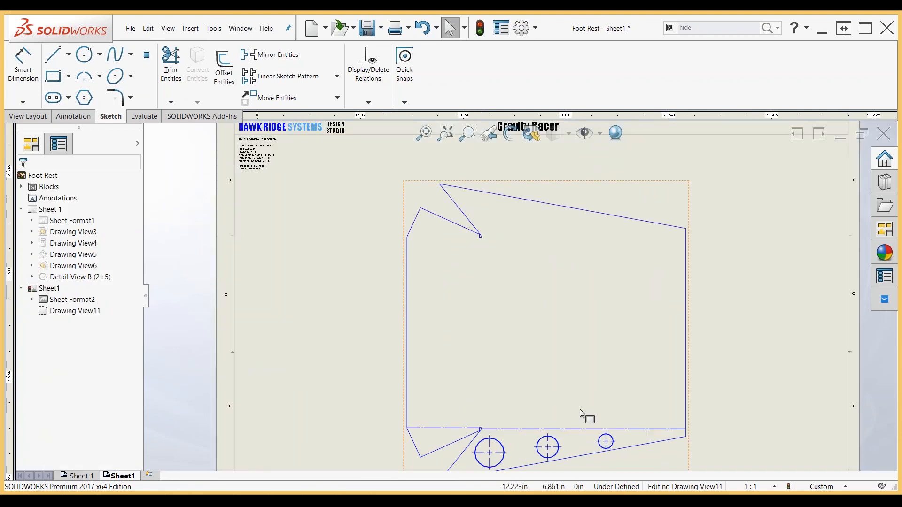
# - Delete the lower flange holes, their center marks and both lower bend lines so only the cutting outline is left
pyautogui.scroll(-3, 621, 396)
pyautogui.click(534, 434)
pyautogui.moveTo(534, 433); pyautogui.dragTo(443, 440)
pyautogui.press('Delete')
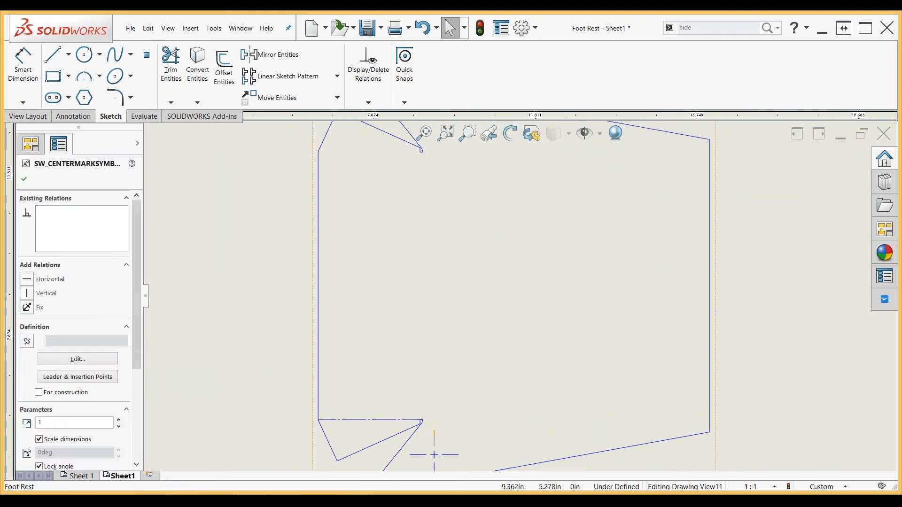
pyautogui.click(411, 419)
pyautogui.press('Delete')
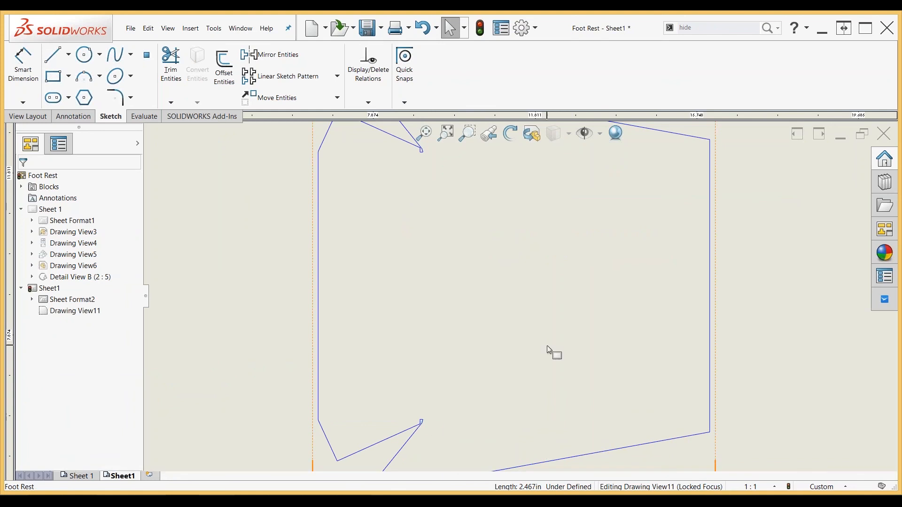
pyautogui.click(547, 345)
# - Close all open Foot Rest documents without saving the changes
pyautogui.scroll(1, 547, 345)
pyautogui.scroll(1, 551, 306)
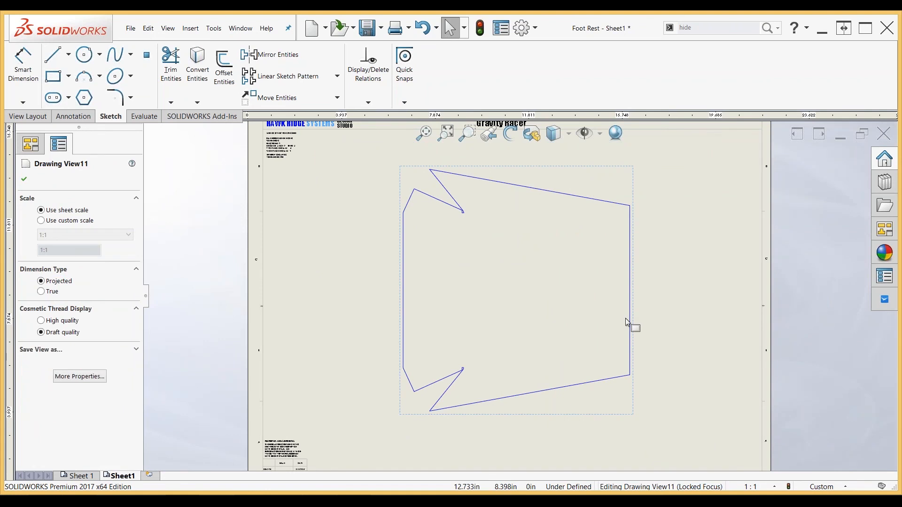
pyautogui.press('f')
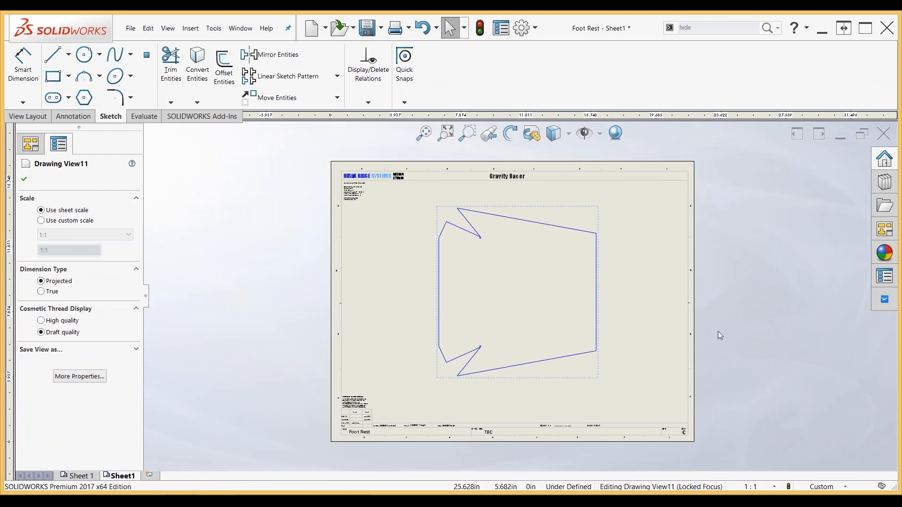
pyautogui.click(241, 34)
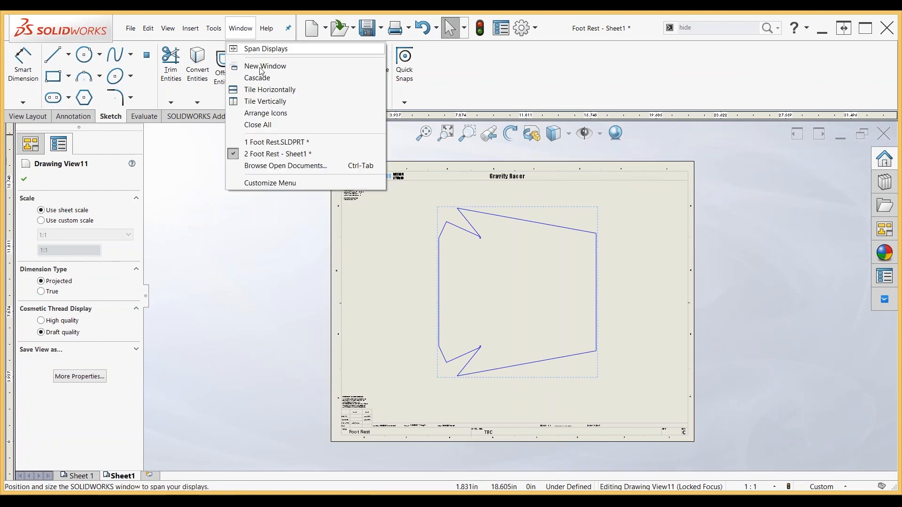
pyautogui.click(258, 125)
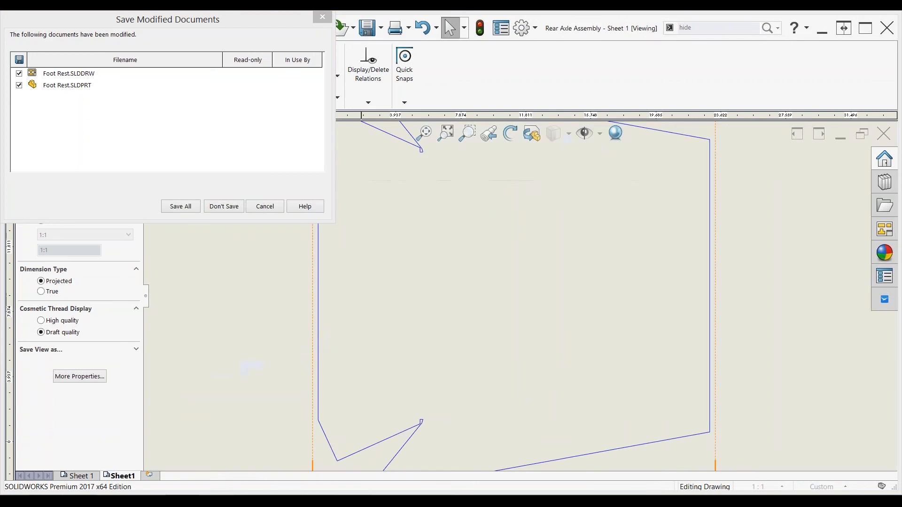
pyautogui.click(224, 206)
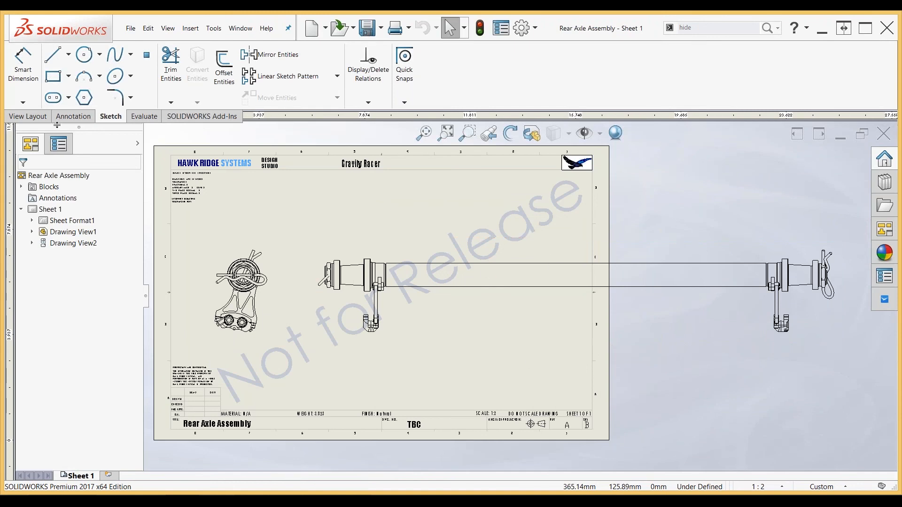
# - Break the long Rear Axle Assembly view across the axle tube with a 0.5 in gap and move the view onto the sheet
pyautogui.click(27, 117)
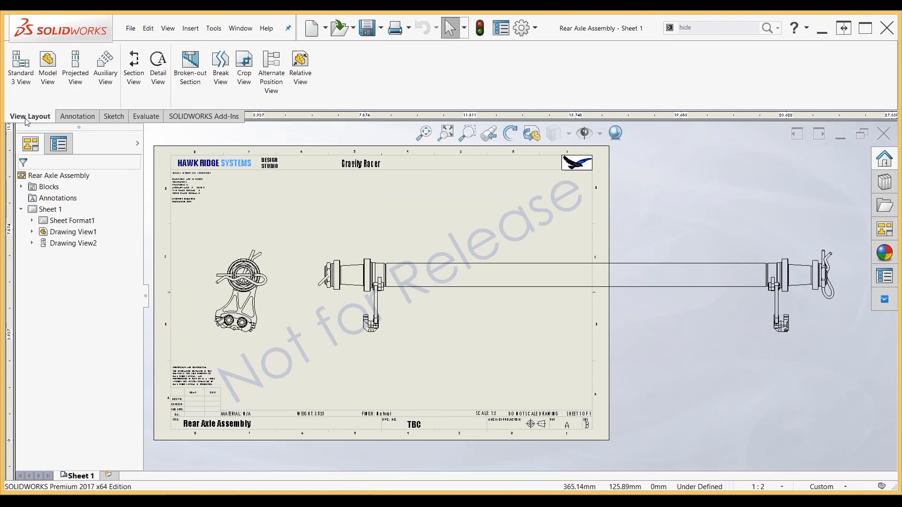
pyautogui.click(219, 83)
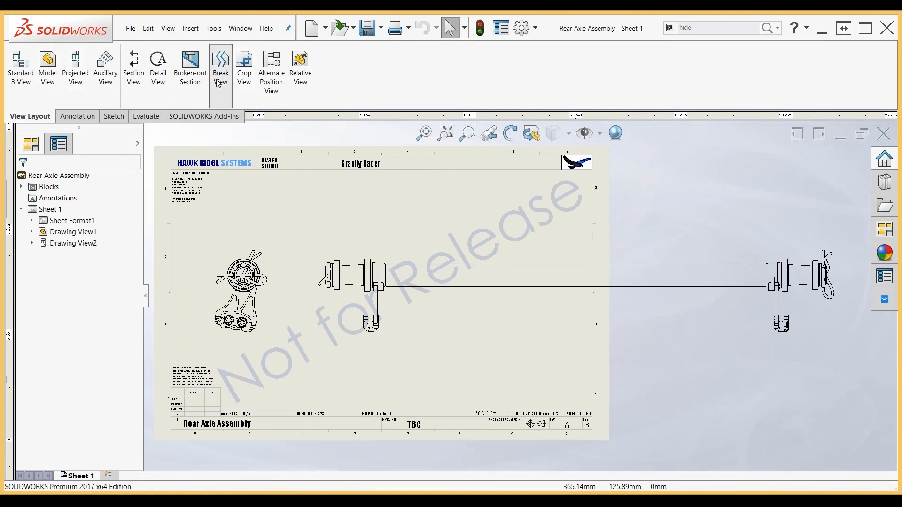
pyautogui.click(427, 287)
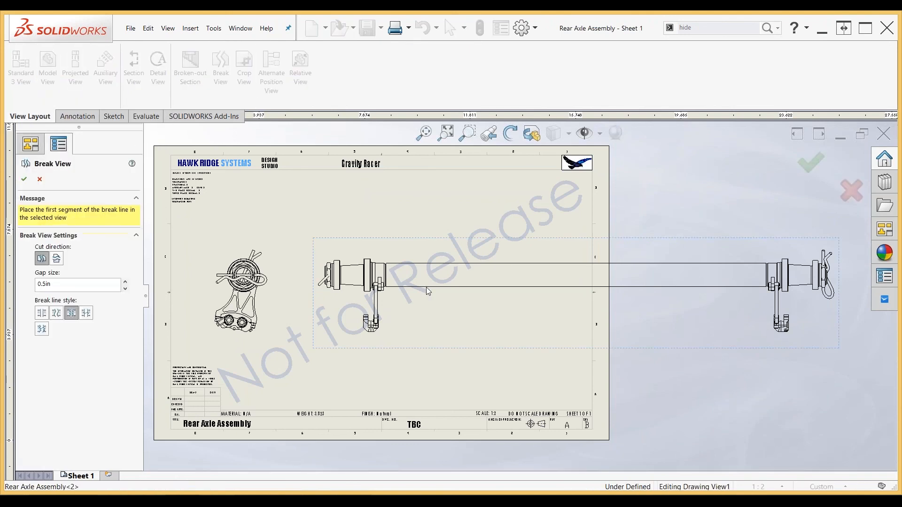
pyautogui.click(422, 285)
pyautogui.click(732, 288)
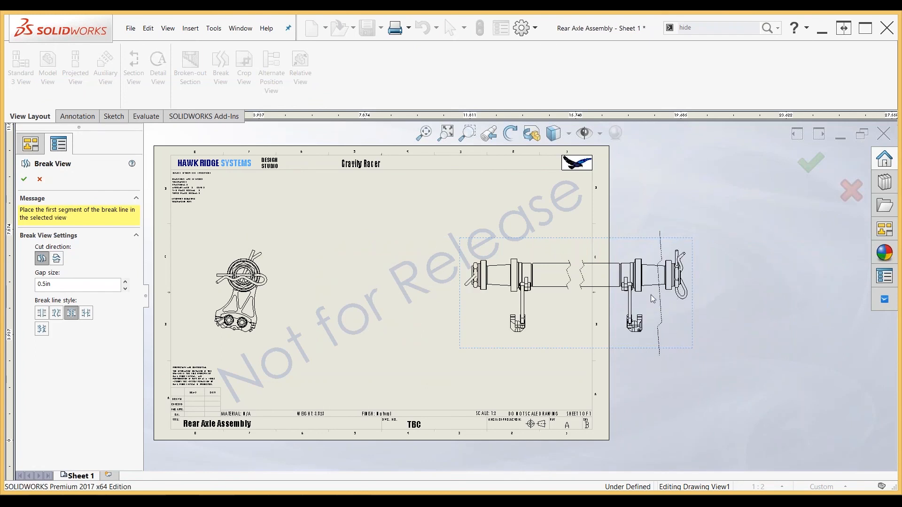
pyautogui.press('Escape')
pyautogui.moveTo(606, 242)
pyautogui.mouseDown()
pyautogui.moveTo(463, 238)
pyautogui.moveTo(485, 238)
pyautogui.mouseUp()
# - Shift a break line along the axle tube to shorten the broken view further
pyautogui.scroll(-1, 411, 274)
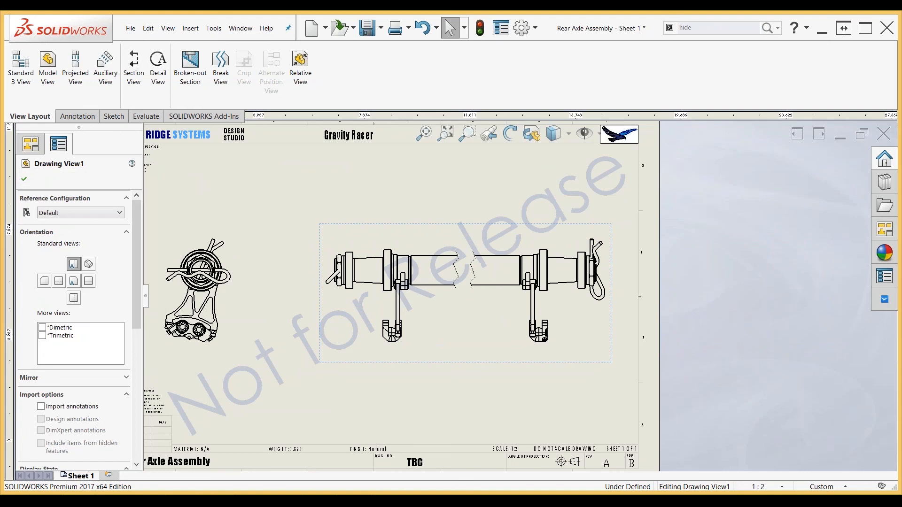
pyautogui.scroll(-2, 419, 270)
pyautogui.moveTo(474, 278)
pyautogui.mouseDown()
pyautogui.moveTo(436, 279)
pyautogui.moveTo(489, 278)
pyautogui.mouseUp()
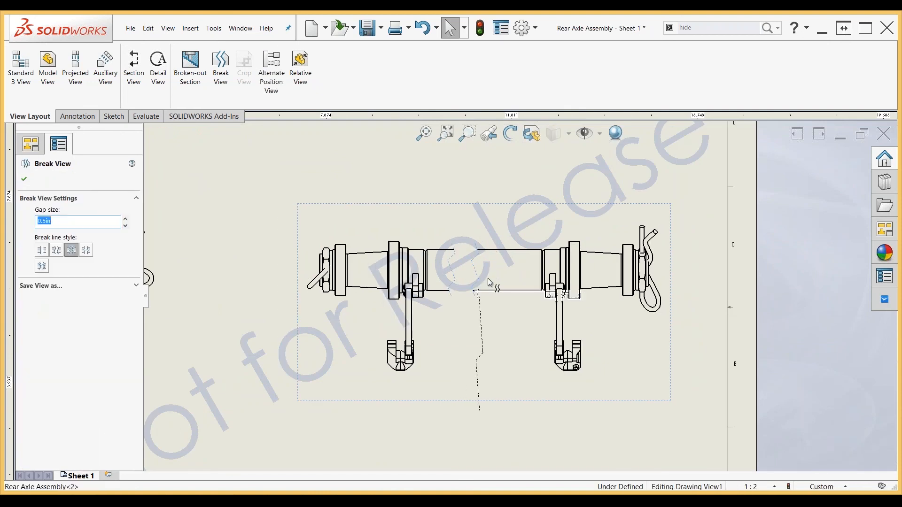
pyautogui.click(519, 292)
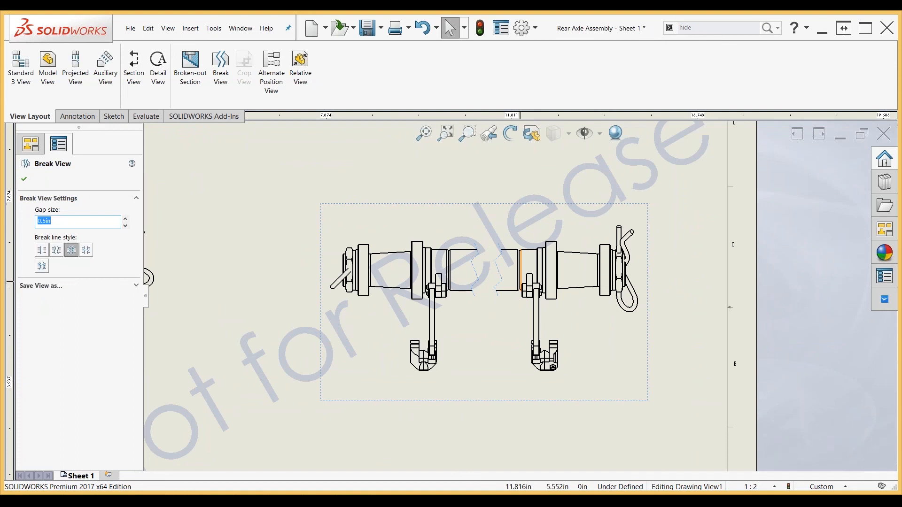
pyautogui.scroll(-1, 467, 273)
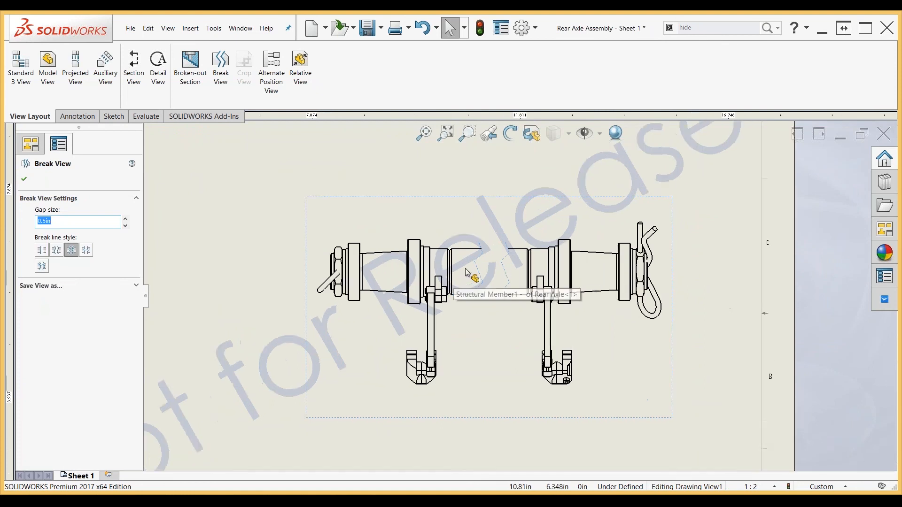
pyautogui.scroll(-3, 467, 277)
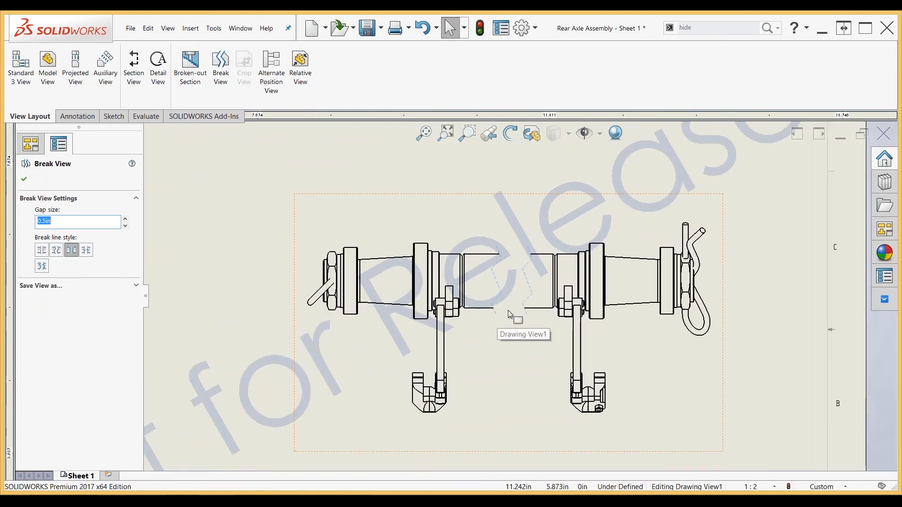
# - Dimension the left break line from the left inner bearing's inner face and set the distance to 2 in
pyautogui.scroll(5, 509, 312)
pyautogui.scroll(3, 518, 310)
pyautogui.moveTo(730, 352); pyautogui.dragTo(730, 320, button='right')
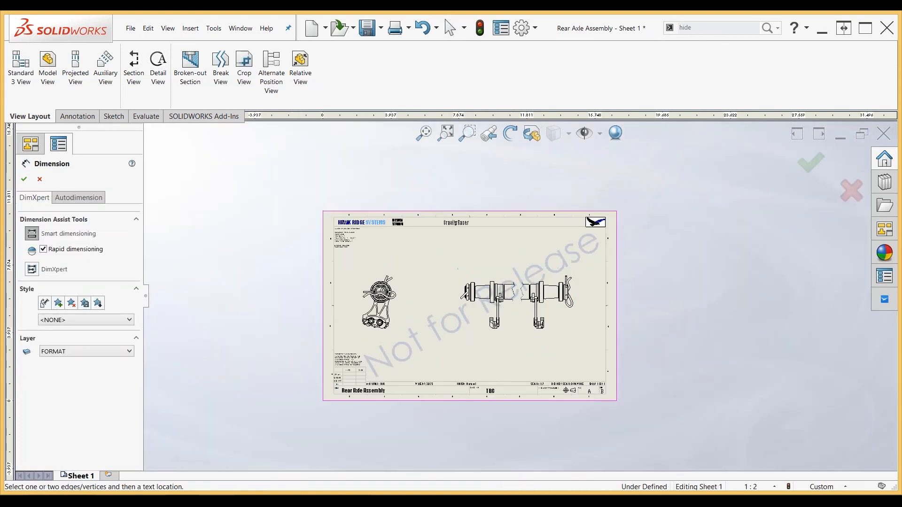
pyautogui.scroll(-10, 511, 309)
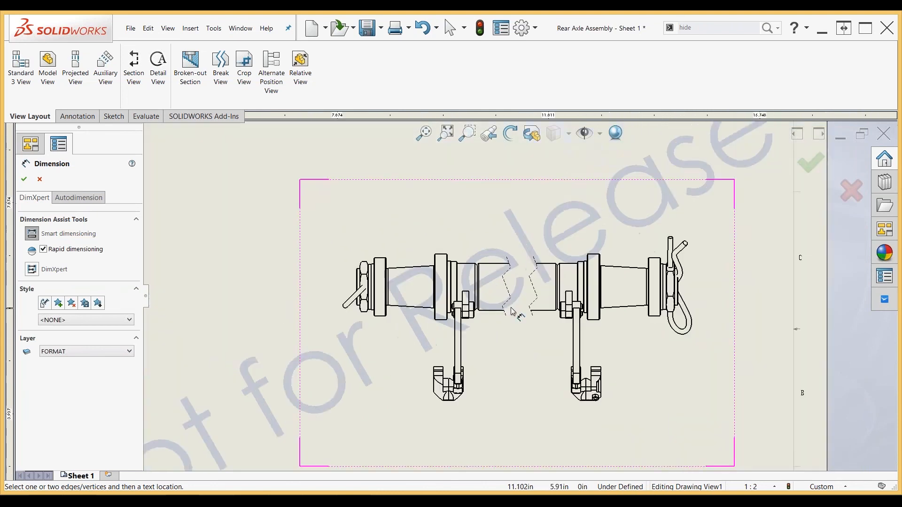
pyautogui.scroll(-5, 507, 310)
pyautogui.click(499, 253)
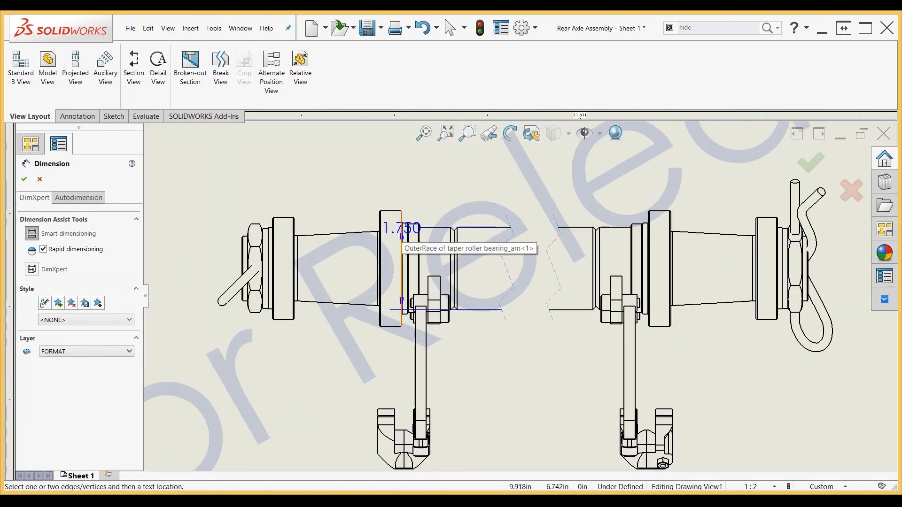
pyautogui.click(402, 237)
pyautogui.scroll(3, 405, 226)
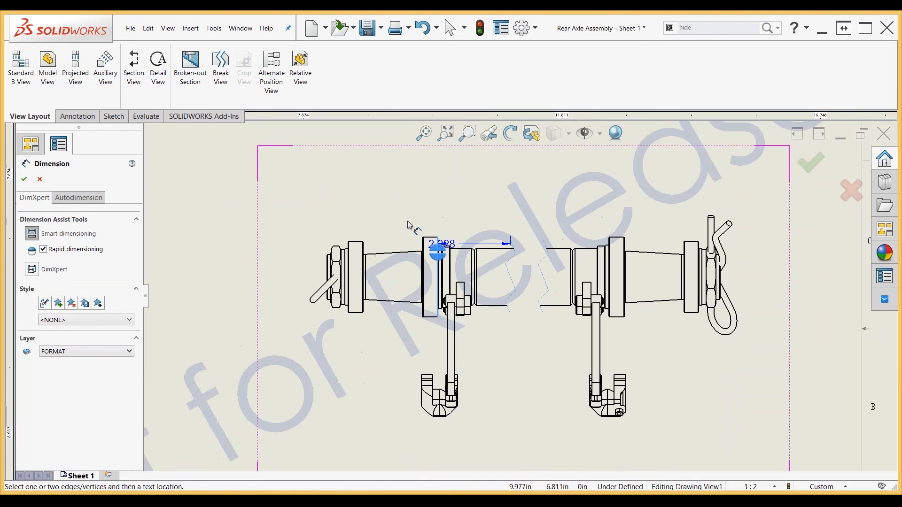
pyautogui.click(463, 192)
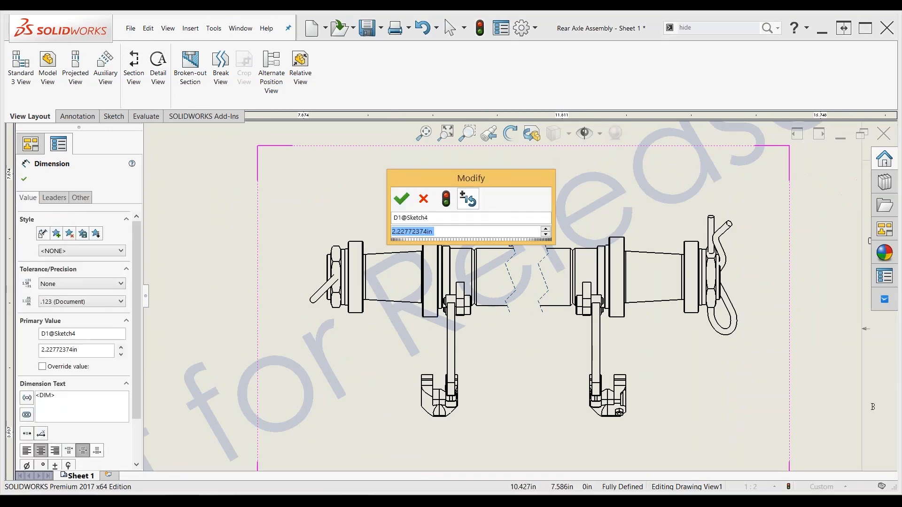
pyautogui.write('2')
pyautogui.press('Return')
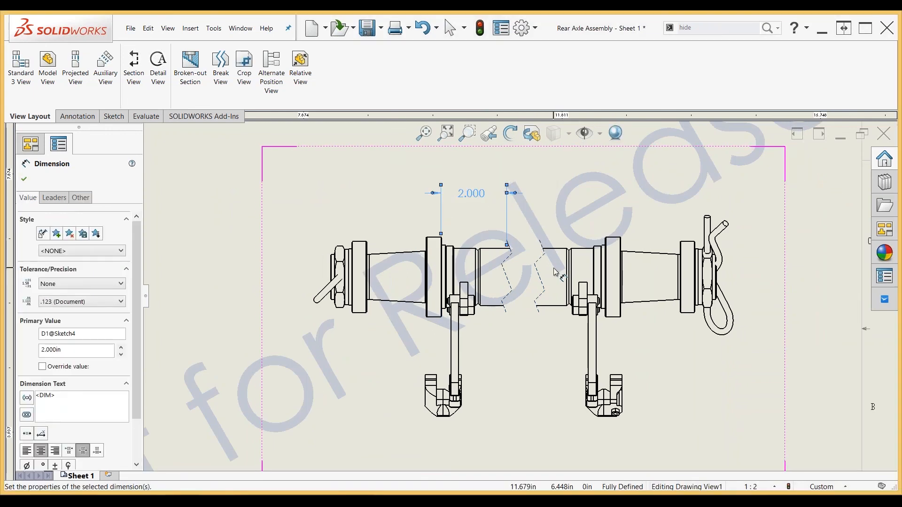
# - Dimension the right break line from the right inner bearing's inner face and set the distance to 2 in
pyautogui.click(540, 291)
pyautogui.click(605, 278)
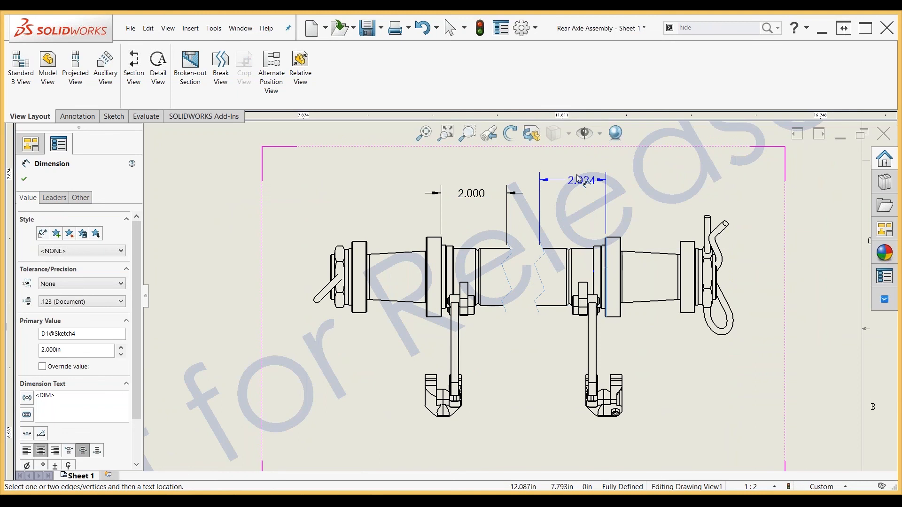
pyautogui.click(581, 193)
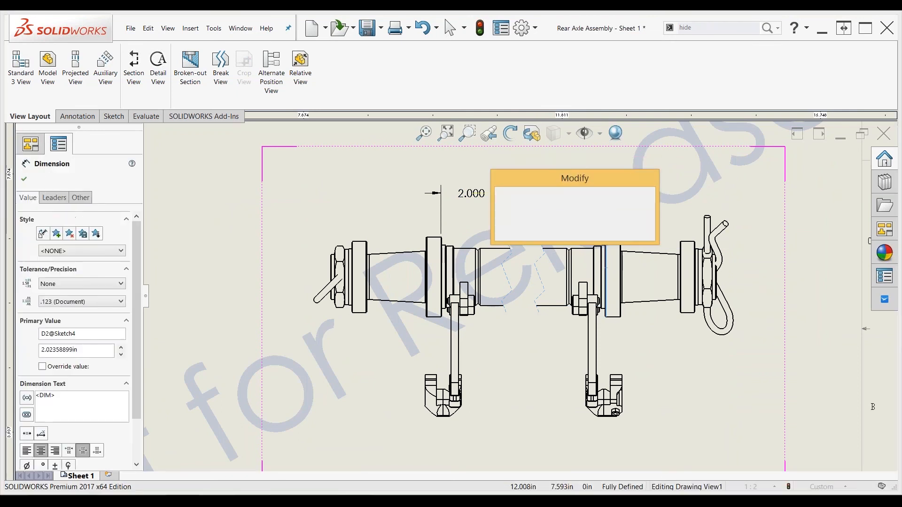
pyautogui.write('2')
pyautogui.press('Return')
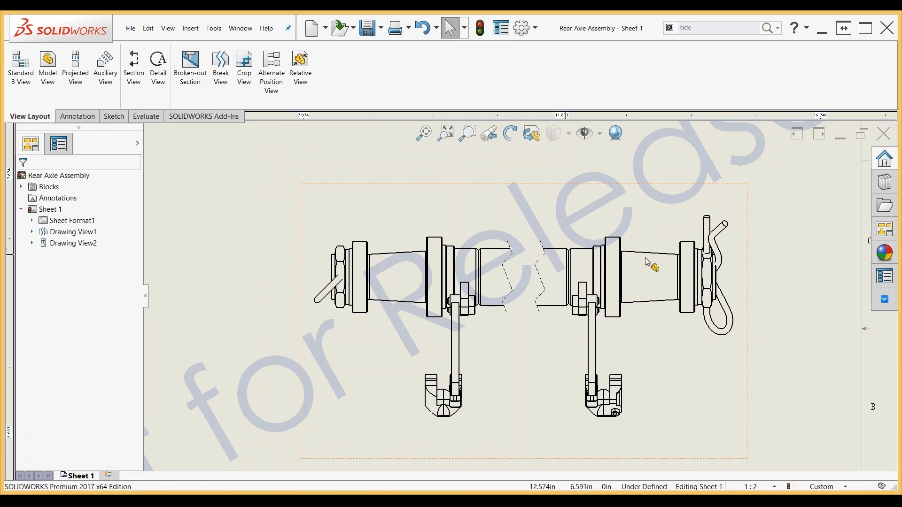
# - Close the Rear Axle Assembly drawing and go back to the Wheel and Axle SubAssy assembly
pyautogui.scroll(1, 621, 257)
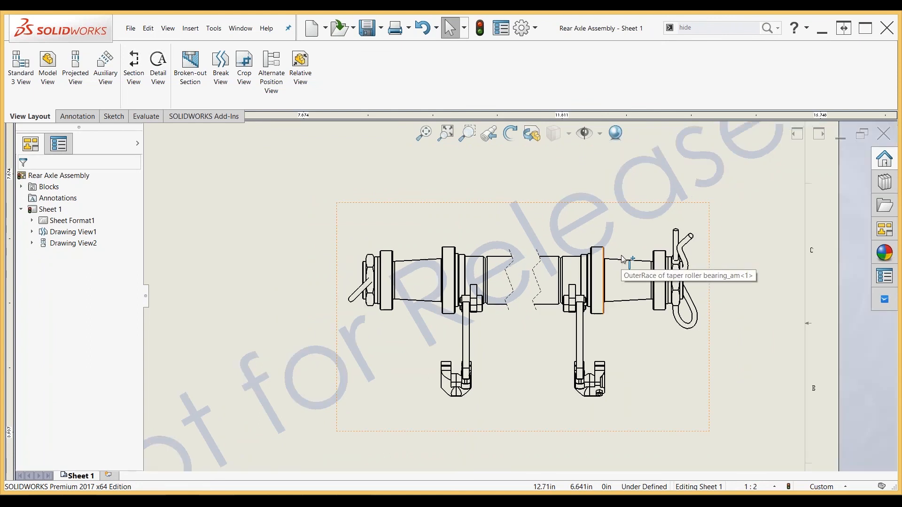
pyautogui.scroll(4, 621, 255)
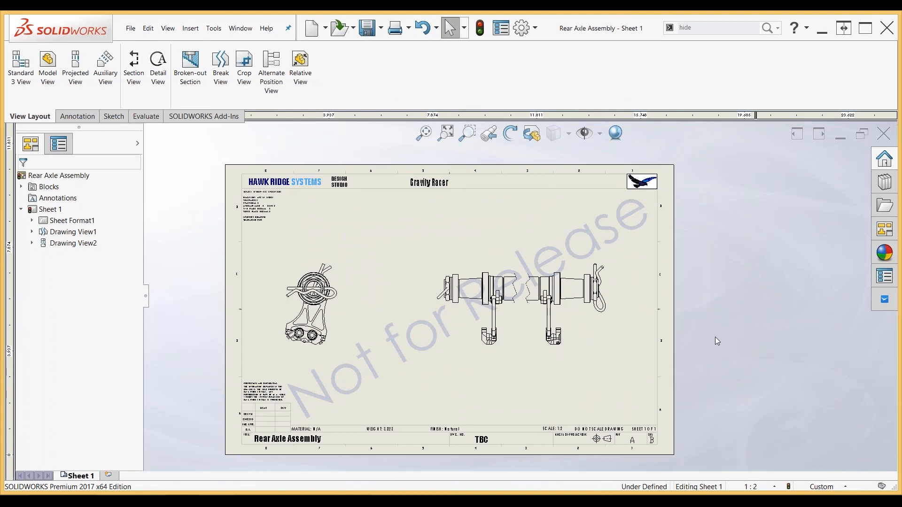
pyautogui.scroll(1, 519, 297)
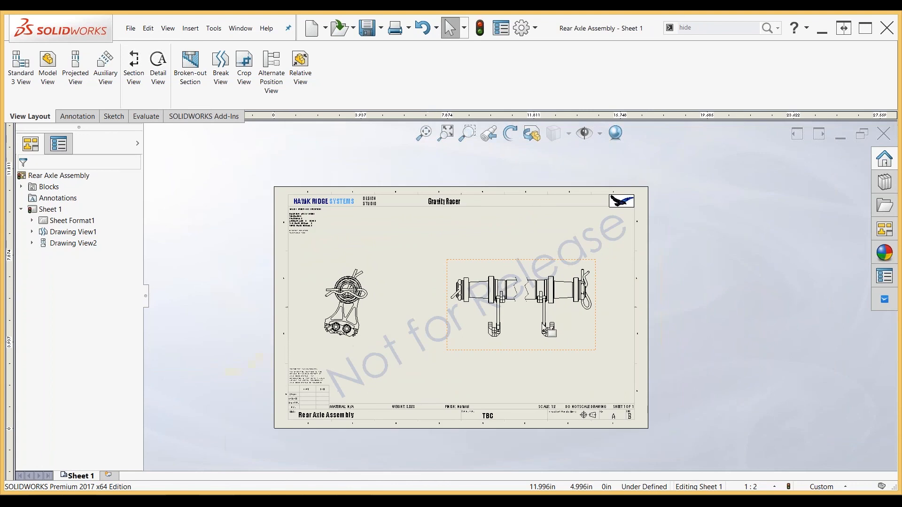
pyautogui.scroll(1, 520, 297)
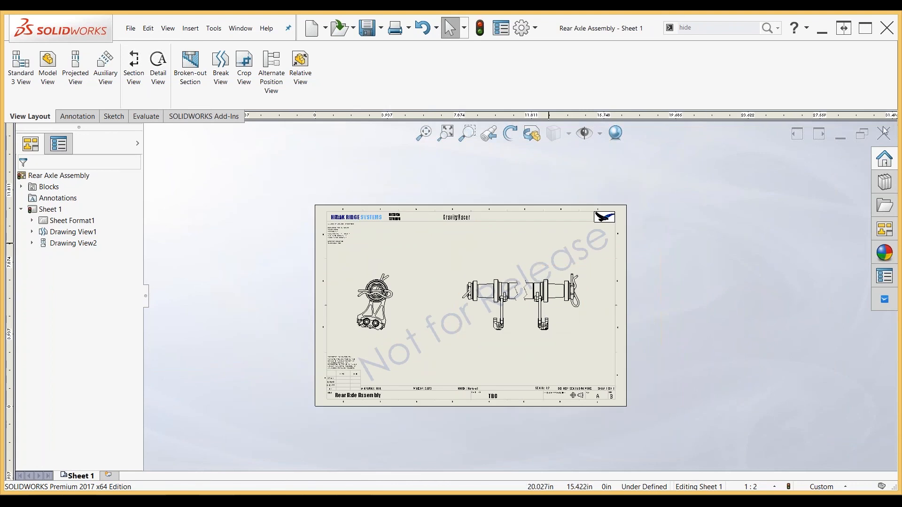
pyautogui.hotkey('ctrl', 'w')
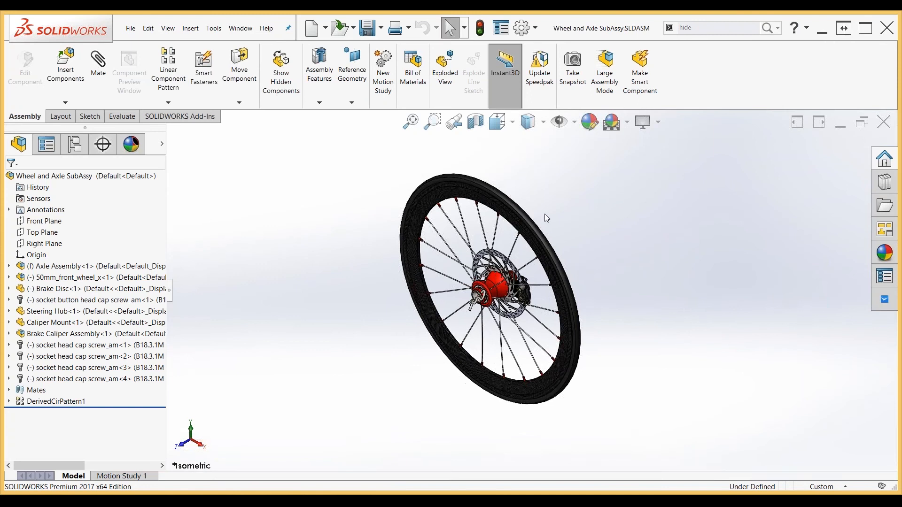
# - Show the assembly's Stage 1 exploded view and activate the Stage 1 display state to examine the brake disc and hub parts
pyautogui.moveTo(545, 216); pyautogui.dragTo(520, 381, button='middle')
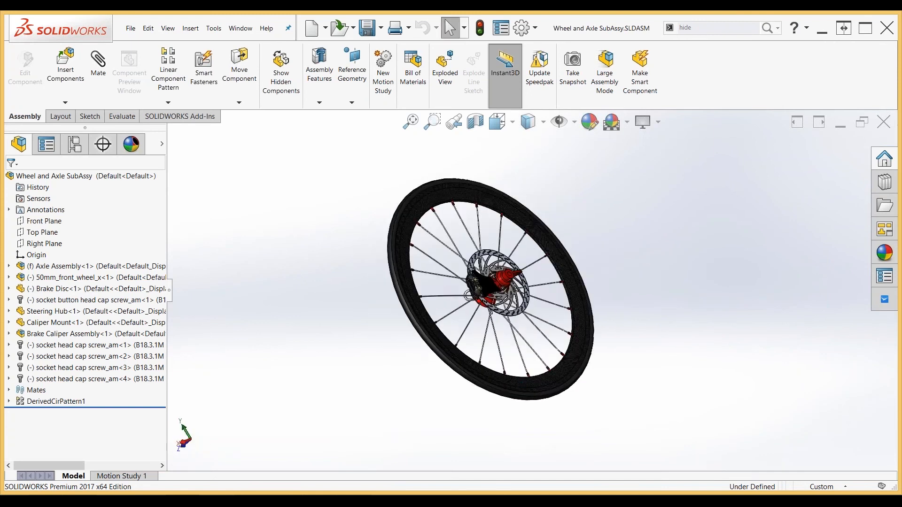
pyautogui.click(74, 143)
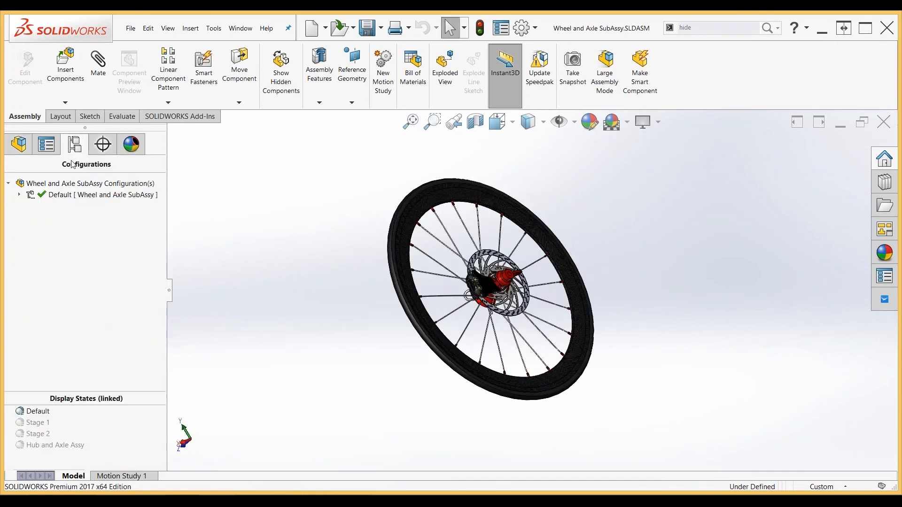
pyautogui.click(19, 195)
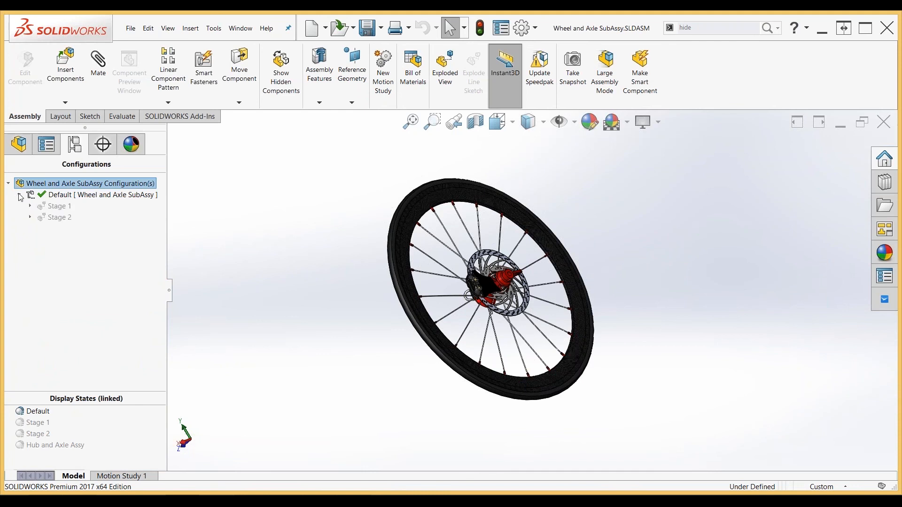
pyautogui.click(62, 208)
pyautogui.doubleClick(62, 208)
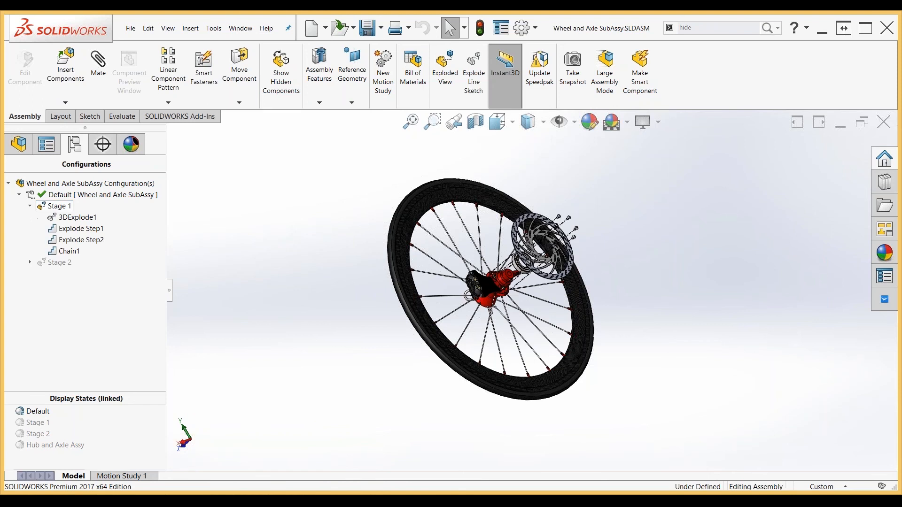
pyautogui.moveTo(613, 358); pyautogui.dragTo(599, 300, button='middle')
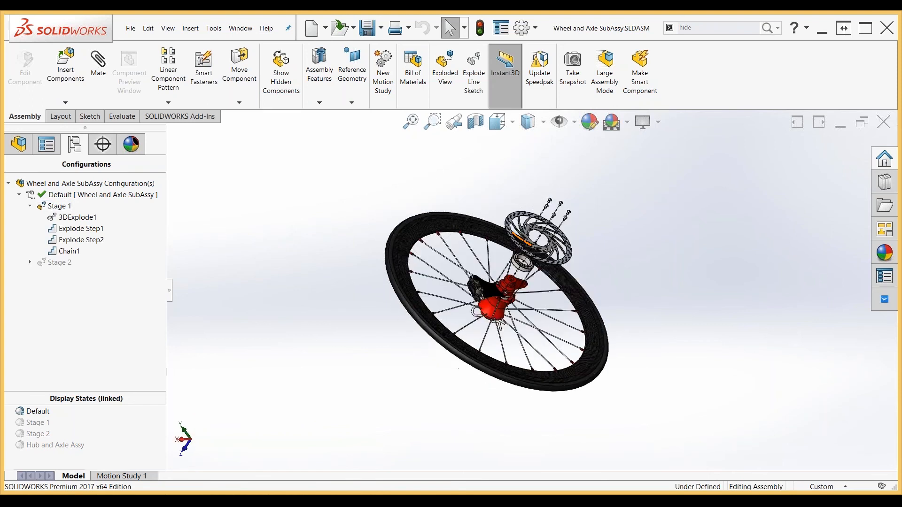
pyautogui.scroll(-5, 570, 261)
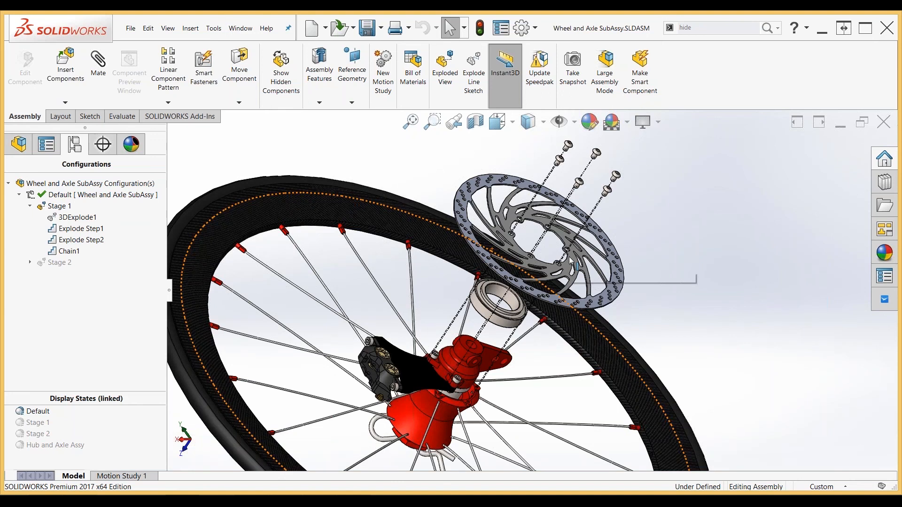
pyautogui.scroll(-2, 464, 368)
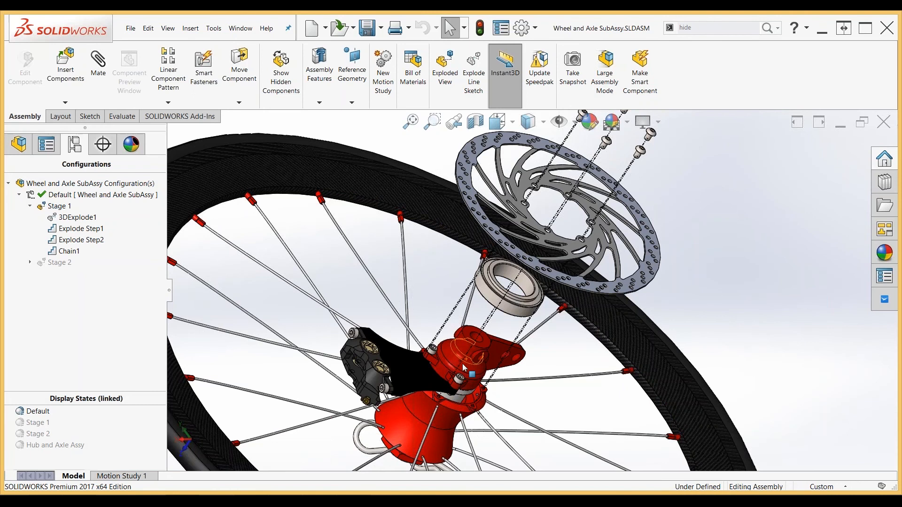
pyautogui.scroll(4, 463, 368)
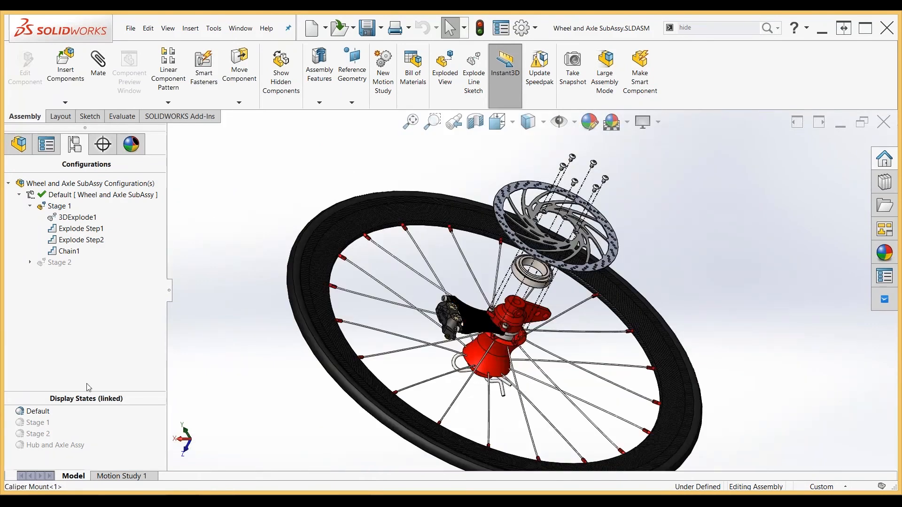
pyautogui.click(31, 425)
pyautogui.doubleClick(32, 425)
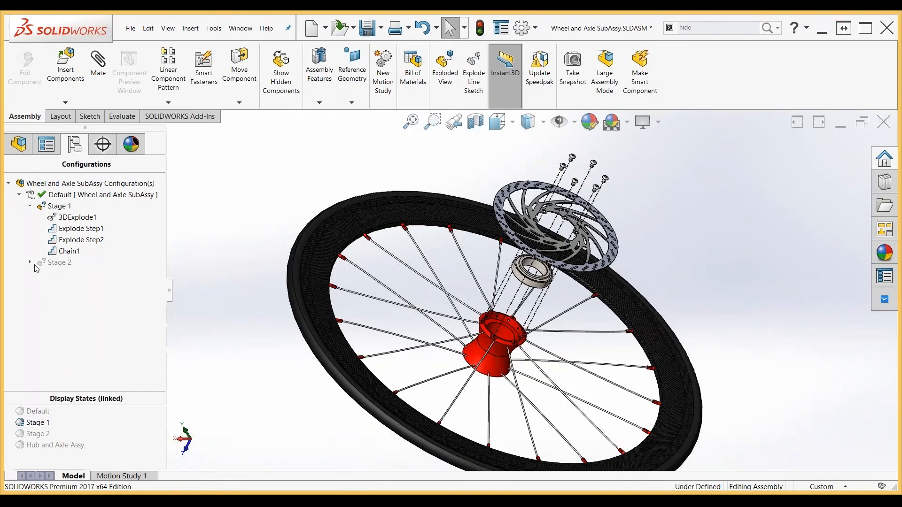
# - Show the Stage 2 exploded view around the wheel hub and activate the Stage 2 display state
pyautogui.doubleClick(60, 263)
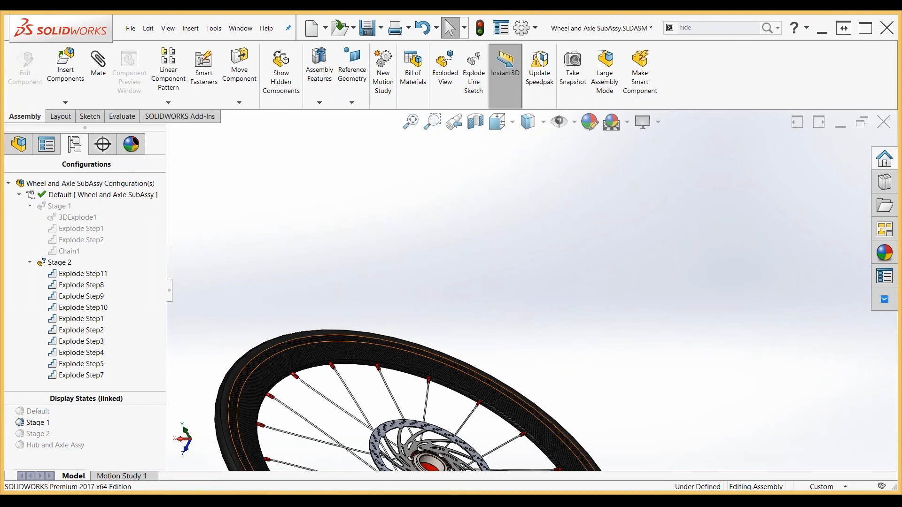
pyautogui.scroll(5, 488, 401)
pyautogui.scroll(-5, 497, 371)
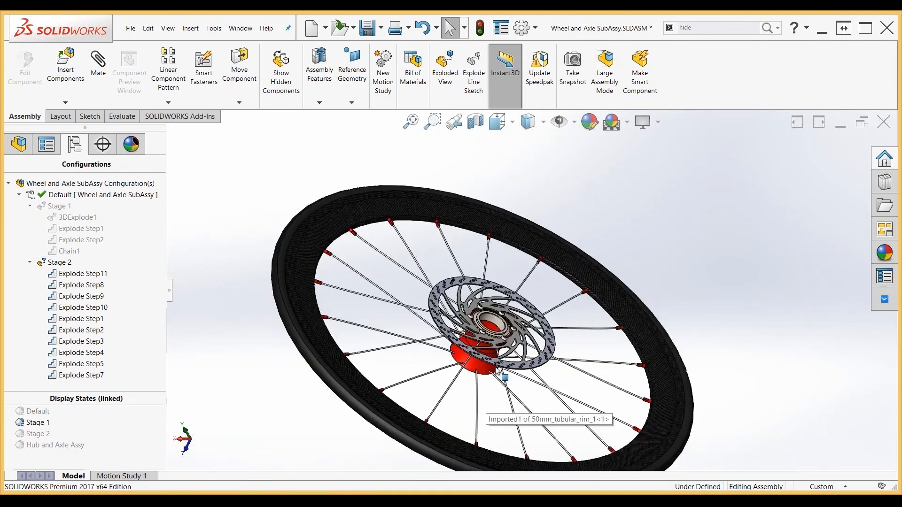
pyautogui.scroll(-4, 498, 370)
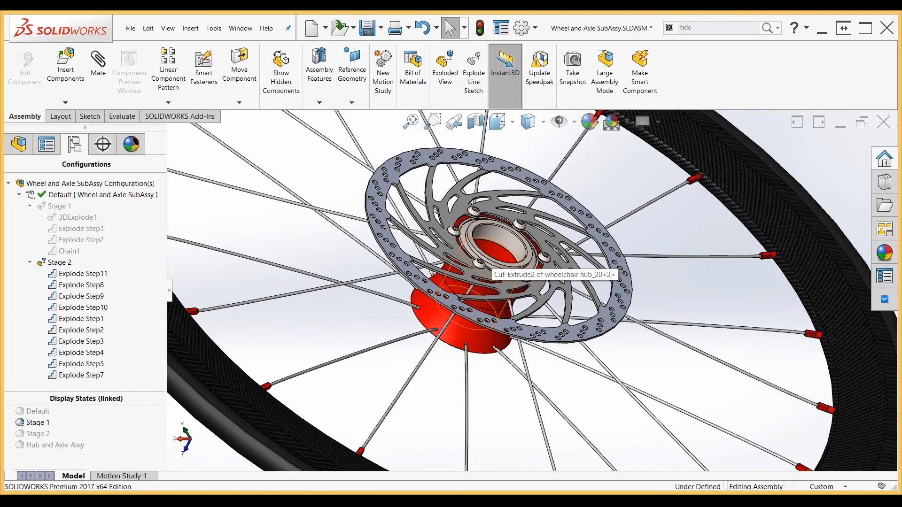
pyautogui.doubleClick(47, 437)
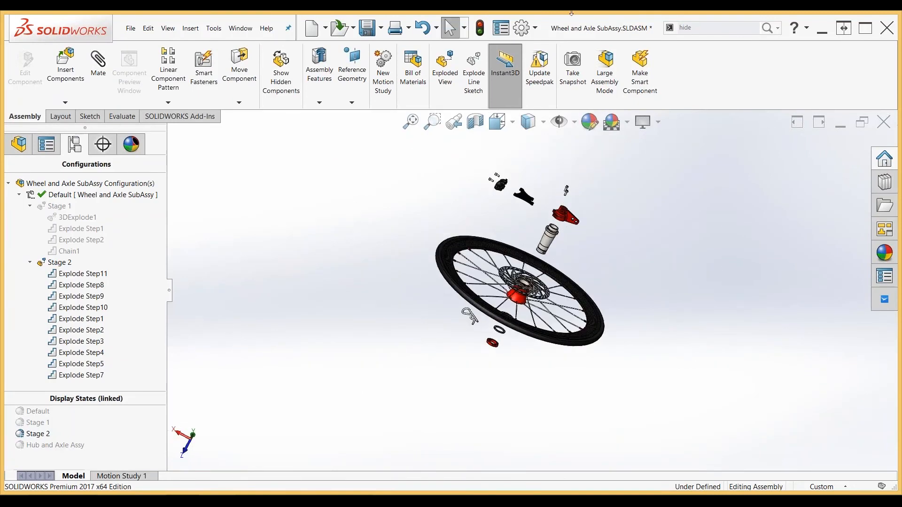
# - Collapse the Stage 2 explosion with the Default display state and create a drawing of the assembly from the G Racer_B Size template
pyautogui.doubleClick(53, 263)
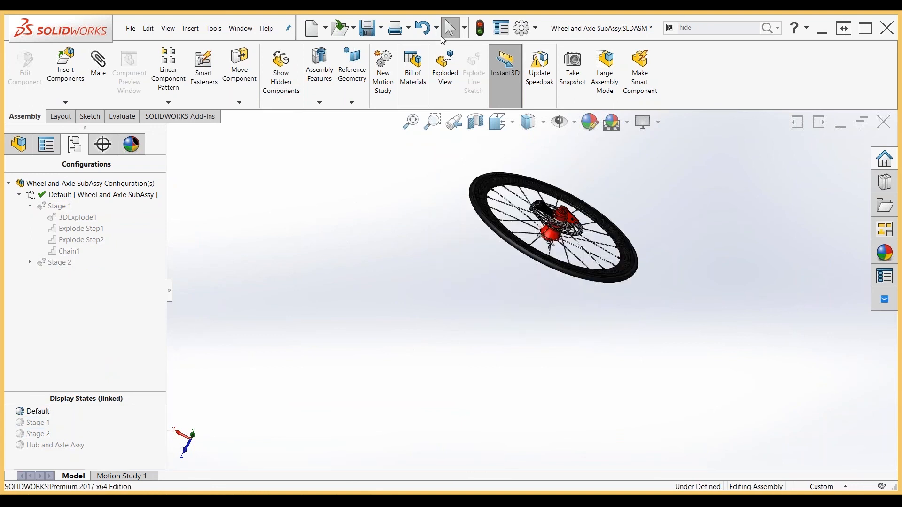
pyautogui.click(326, 30)
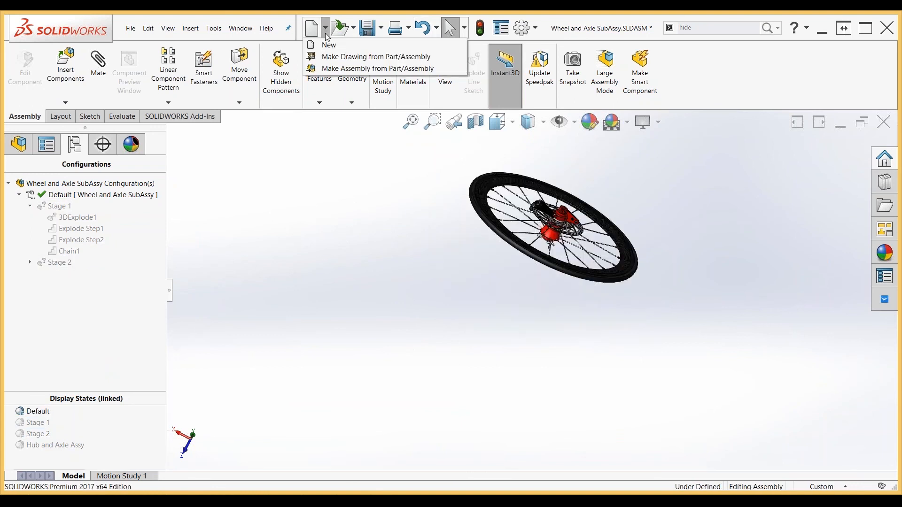
pyautogui.click(332, 58)
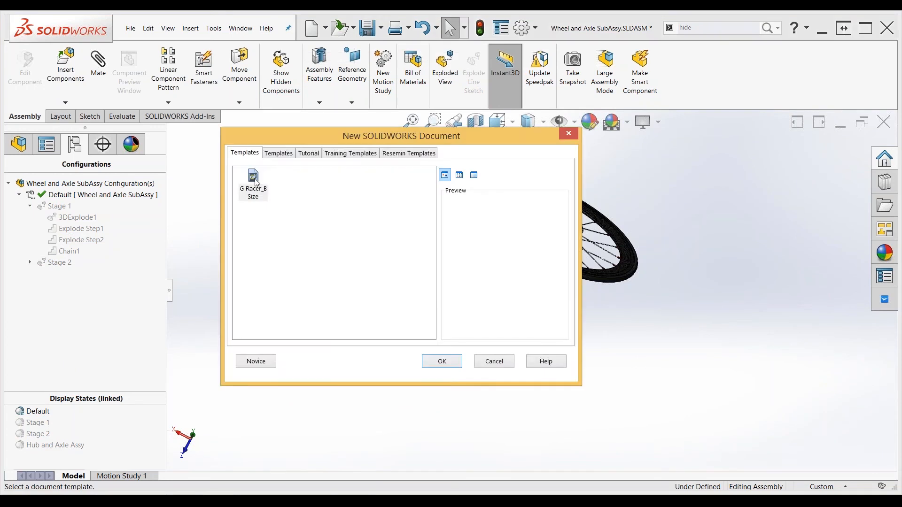
pyautogui.doubleClick(254, 181)
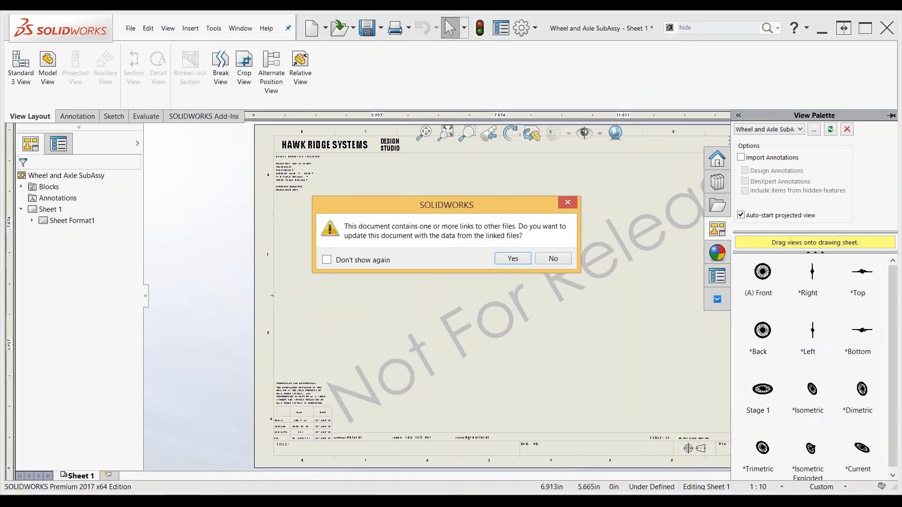
pyautogui.press('Return')
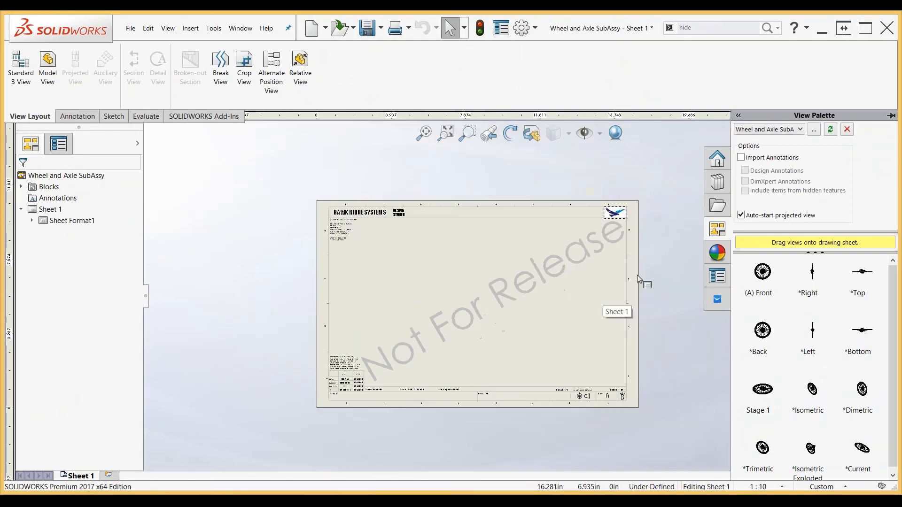
# - Set up a model view of Wheel and Axle SubAssy in the Stage 1 exploded state with the Stage 1 orientation
pyautogui.click(48, 64)
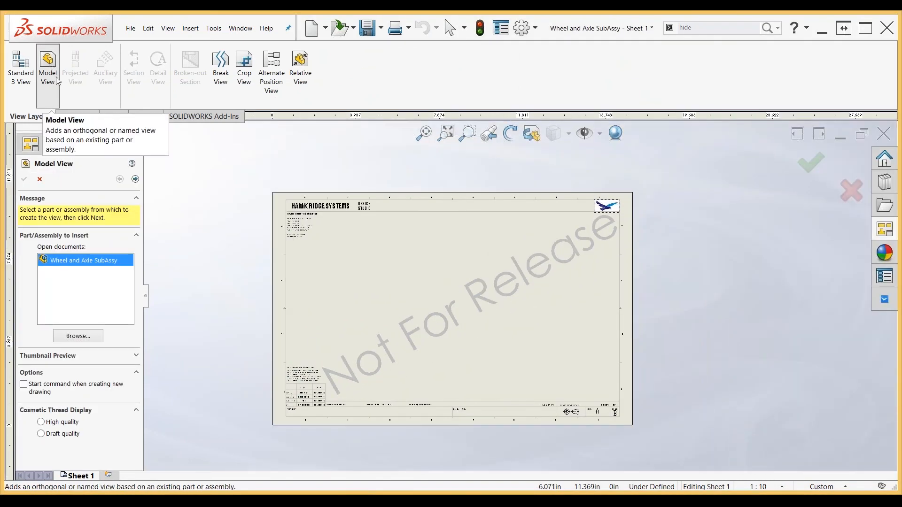
pyautogui.click(136, 179)
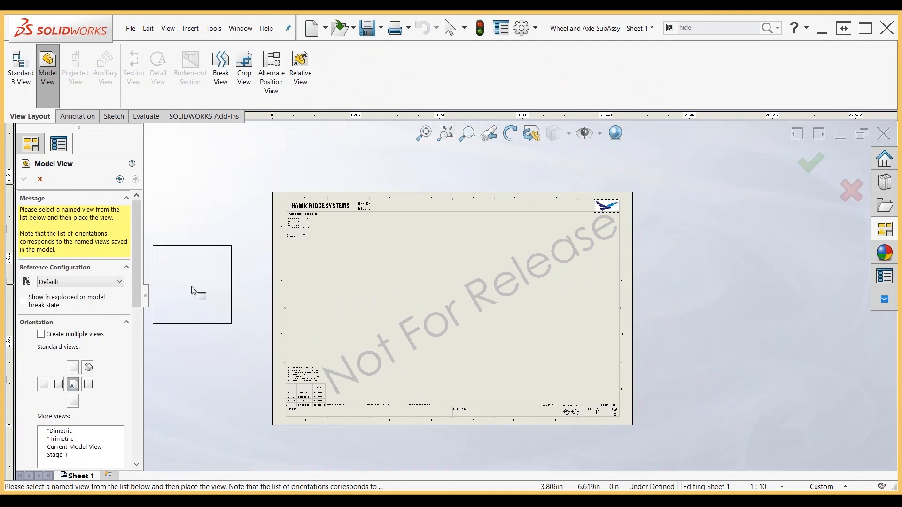
pyautogui.click(23, 300)
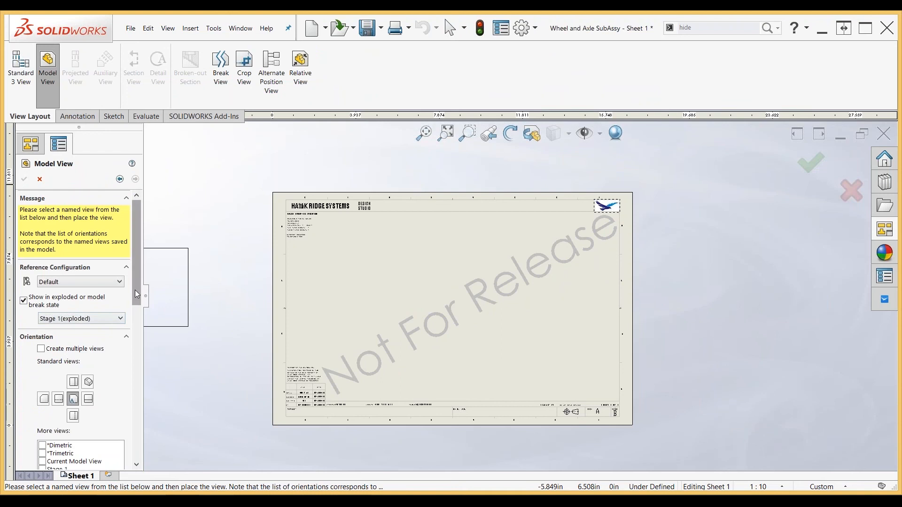
pyautogui.moveTo(134, 289); pyautogui.dragTo(138, 317)
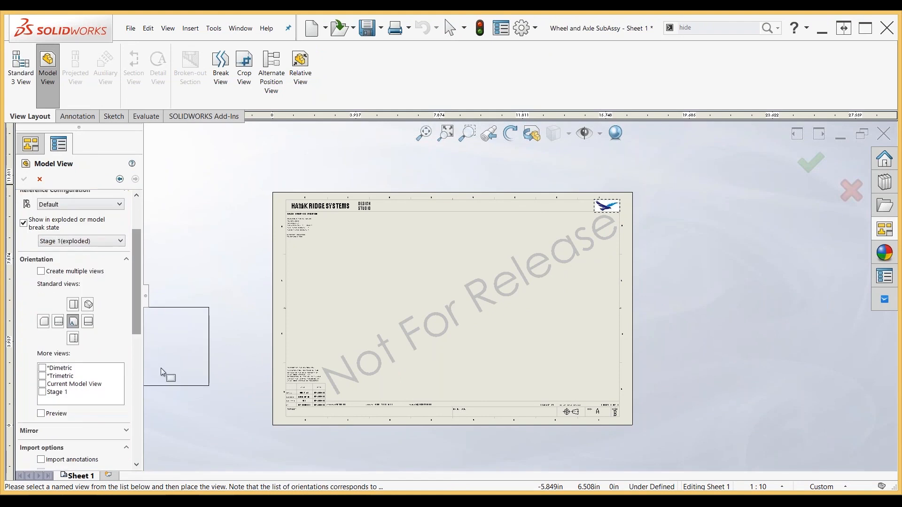
pyautogui.click(71, 393)
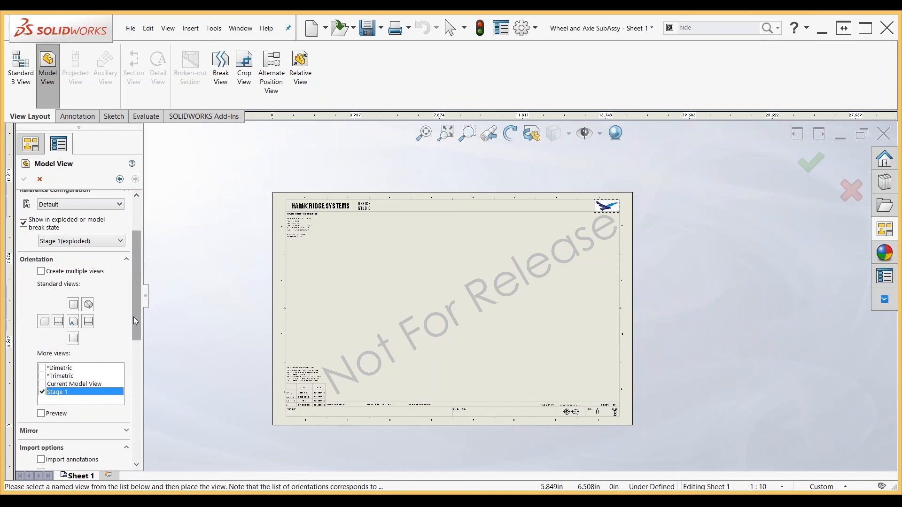
# - Give the model view the Stage 1 display state and the Shaded With Edges display style
pyautogui.moveTo(133, 319); pyautogui.dragTo(140, 397)
pyautogui.click(47, 358)
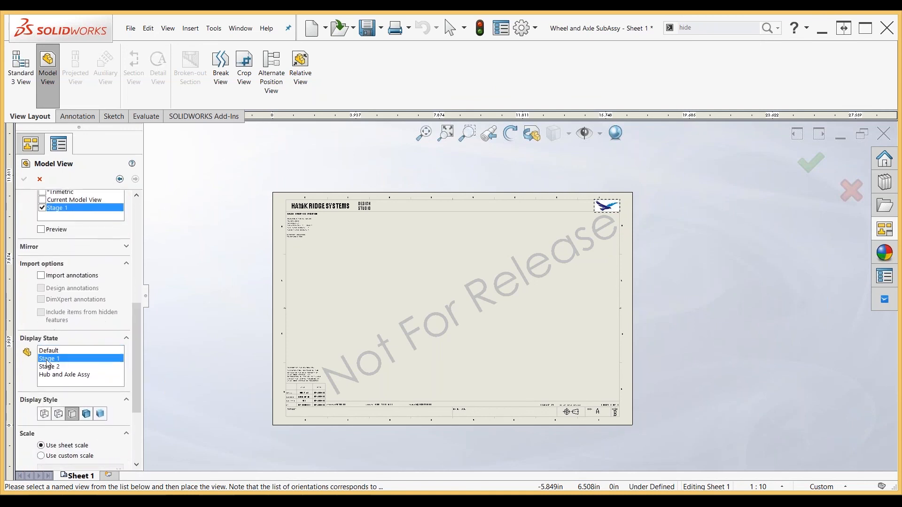
pyautogui.click(86, 414)
# - Set a user-defined custom scale of 1:4 and place the exploded view on the left half of the sheet
pyautogui.moveTo(139, 379); pyautogui.dragTo(139, 415)
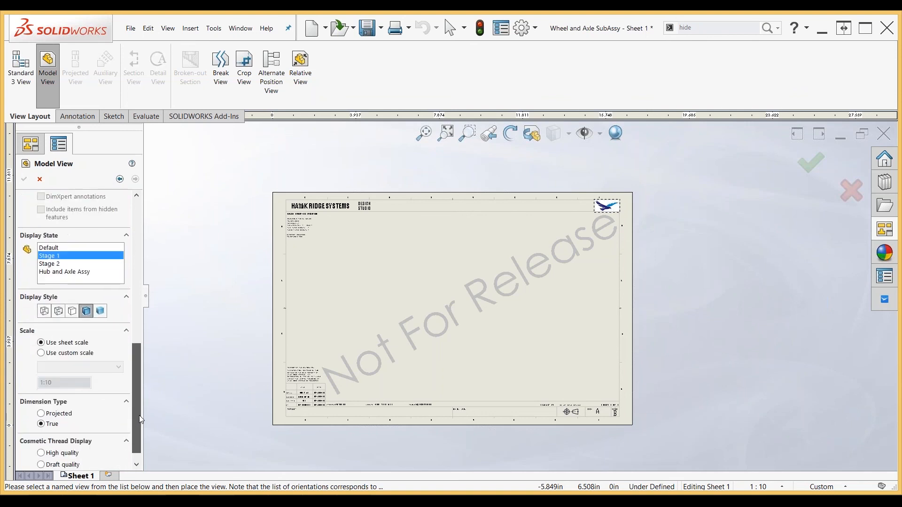
pyautogui.click(67, 356)
pyautogui.click(99, 371)
pyautogui.click(65, 377)
pyautogui.click(61, 382)
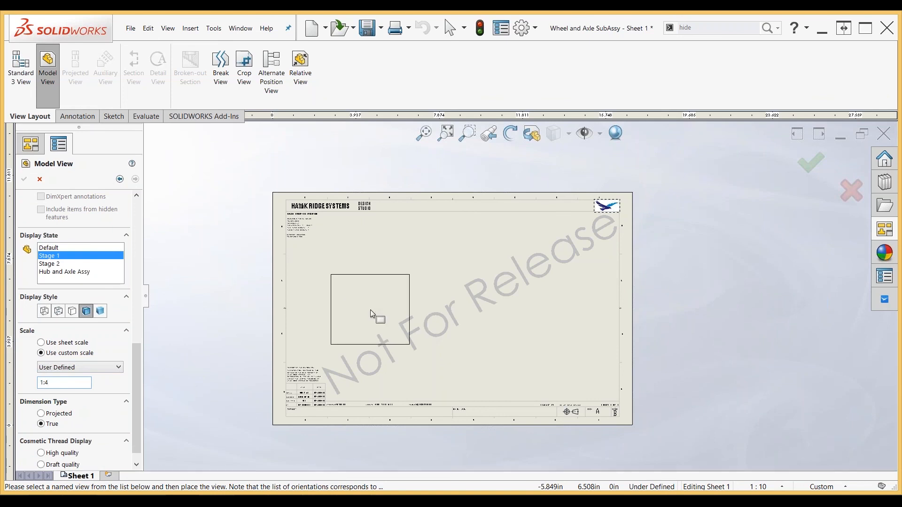
pyautogui.click(371, 310)
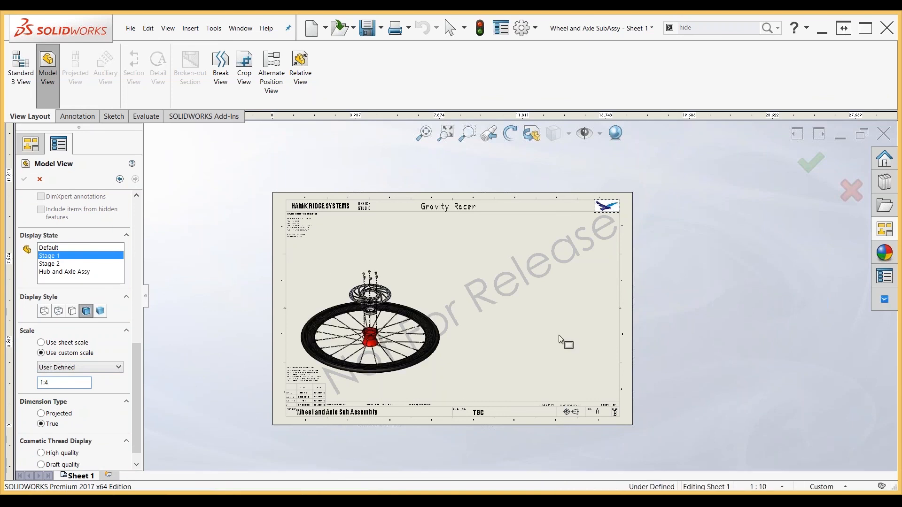
pyautogui.press('Escape')
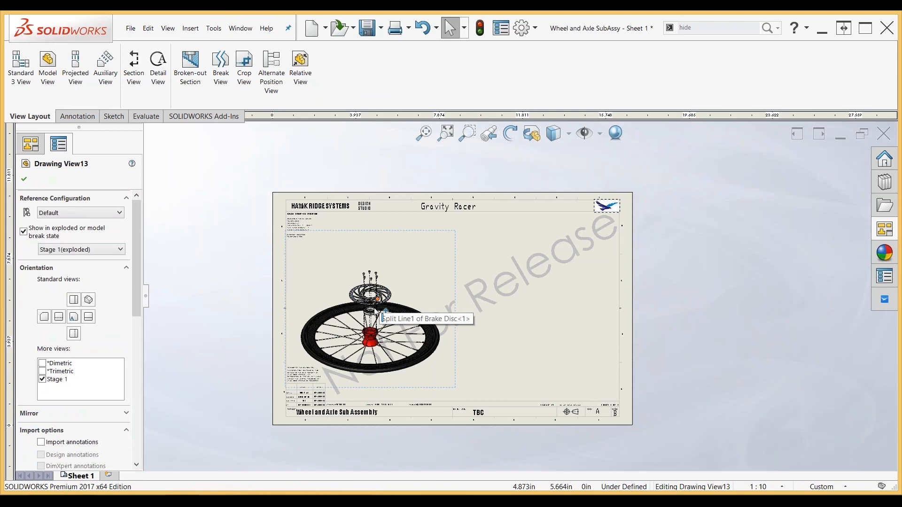
# - Add a second sheet reusing the existing blocks and set up a model view of Wheel and Axle SubAssy in the Stage 2 exploded state
pyautogui.click(108, 479)
pyautogui.click(553, 263)
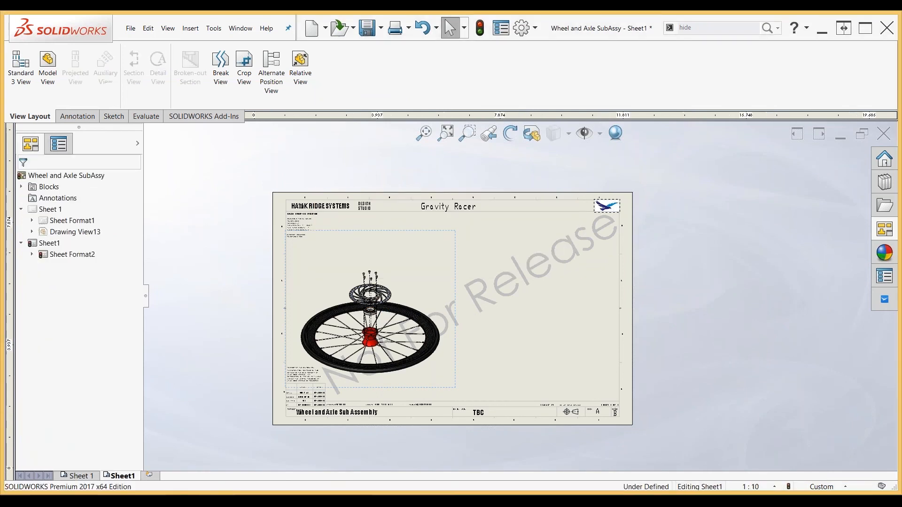
pyautogui.click(49, 66)
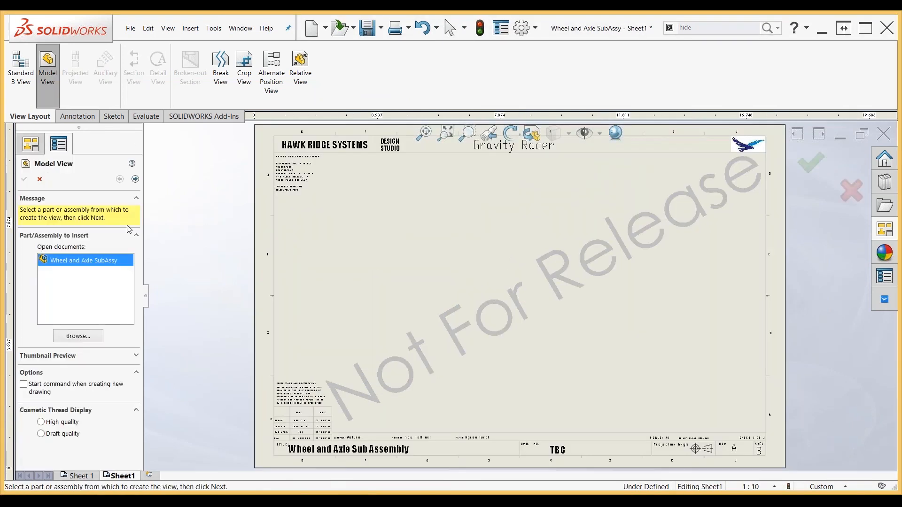
pyautogui.click(135, 180)
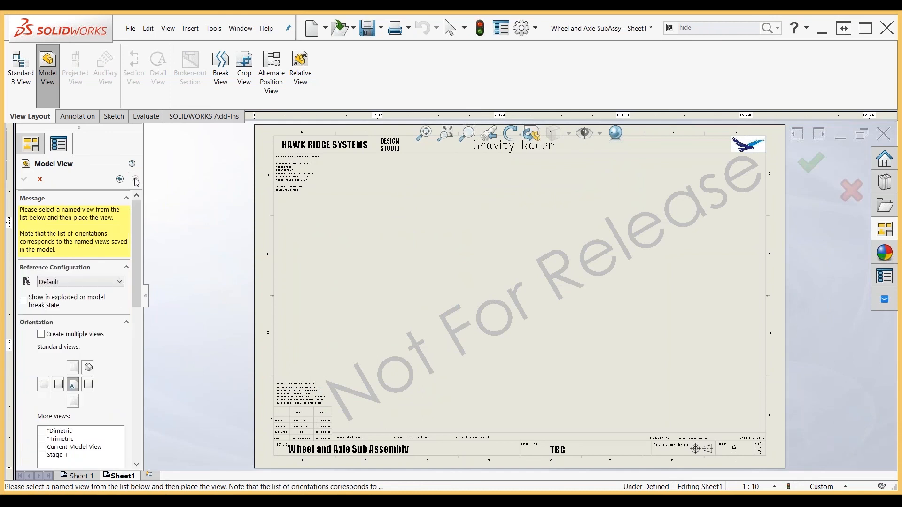
pyautogui.click(27, 303)
pyautogui.click(83, 319)
pyautogui.click(78, 337)
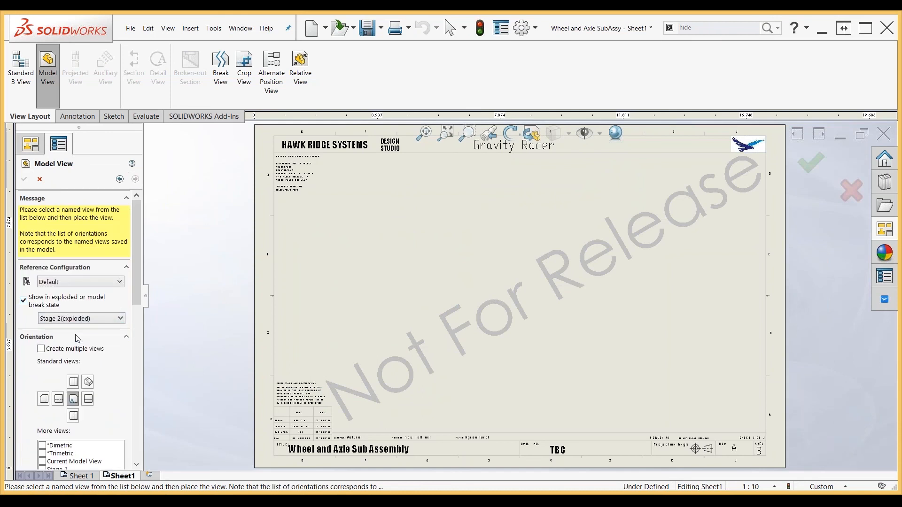
# - Give the model view an isometric orientation, the Stage 2 display state and the Shaded With Edges display style
pyautogui.moveTo(136, 291); pyautogui.dragTo(141, 334)
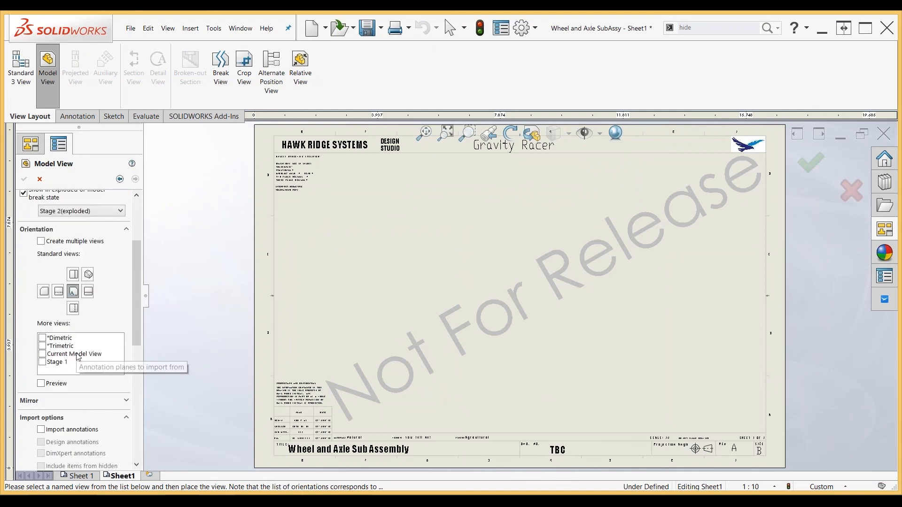
pyautogui.click(88, 274)
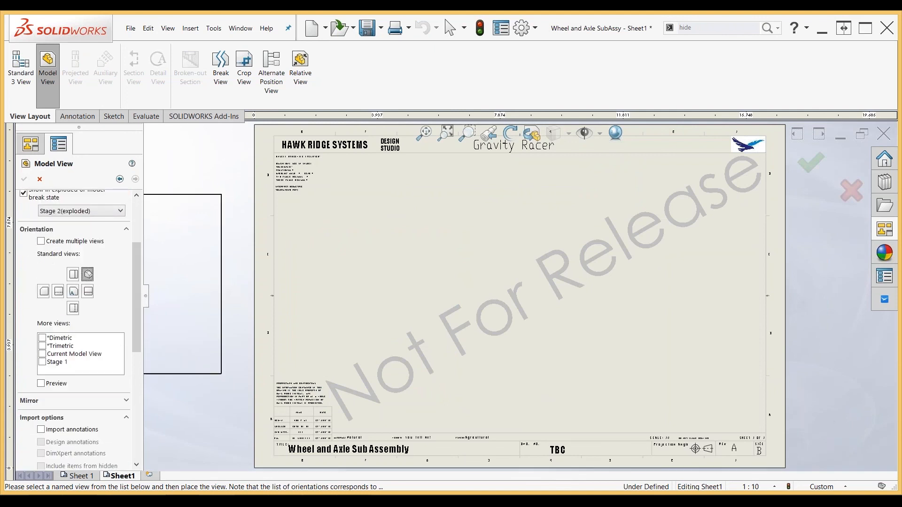
pyautogui.moveTo(138, 292); pyautogui.dragTo(140, 346)
pyautogui.click(51, 380)
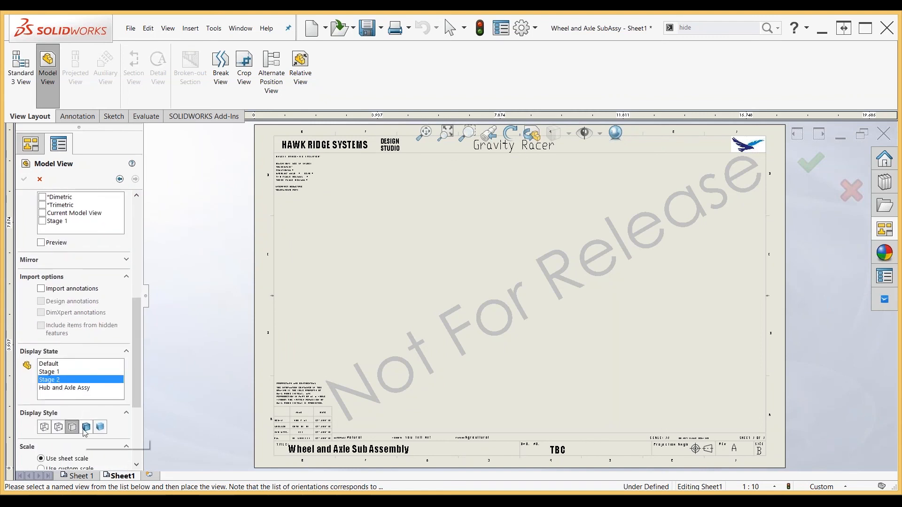
pyautogui.click(85, 433)
# - Set a user-defined custom scale of 1:4 and place the Stage 2 exploded view on the left half of the second sheet
pyautogui.moveTo(136, 366); pyautogui.dragTo(131, 403)
pyautogui.click(79, 373)
pyautogui.click(97, 385)
pyautogui.click(91, 393)
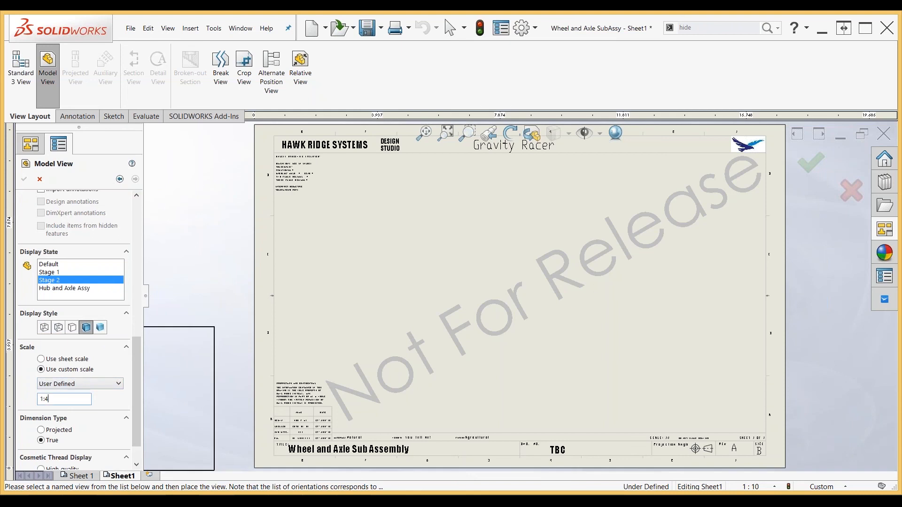
pyautogui.click(421, 289)
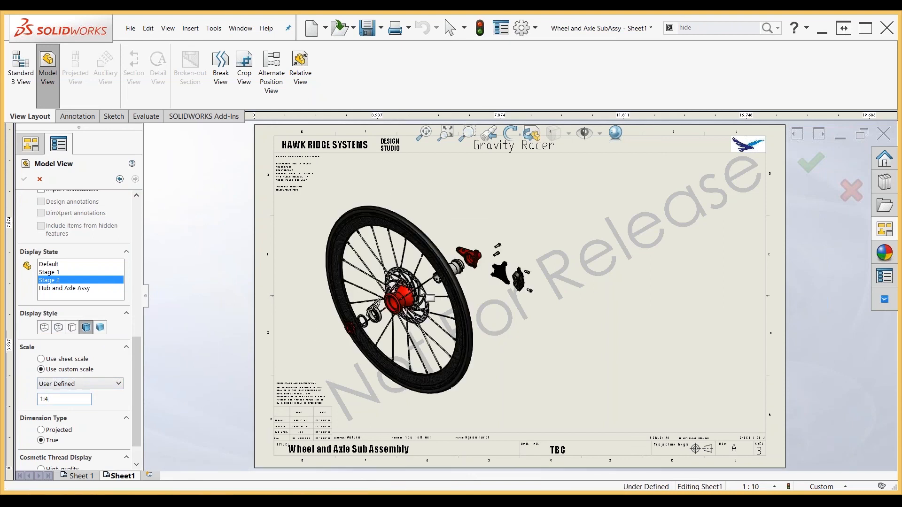
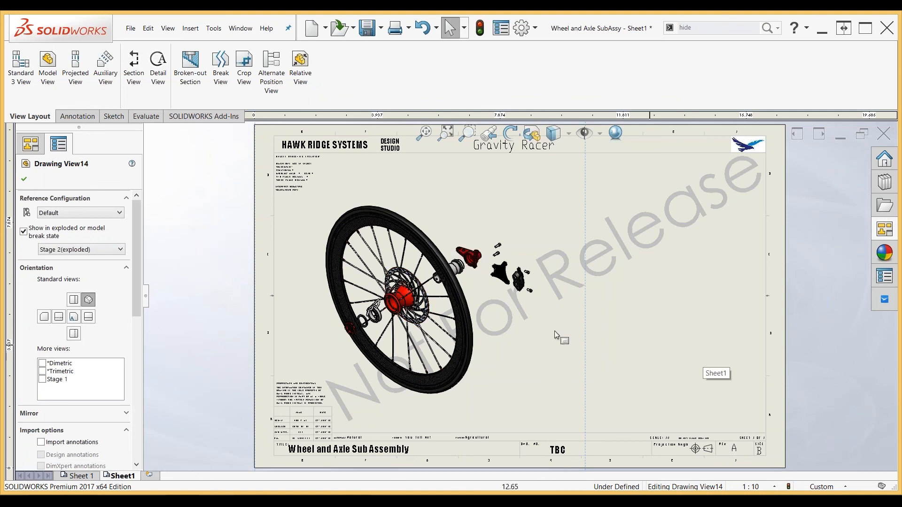
pyautogui.click(24, 179)
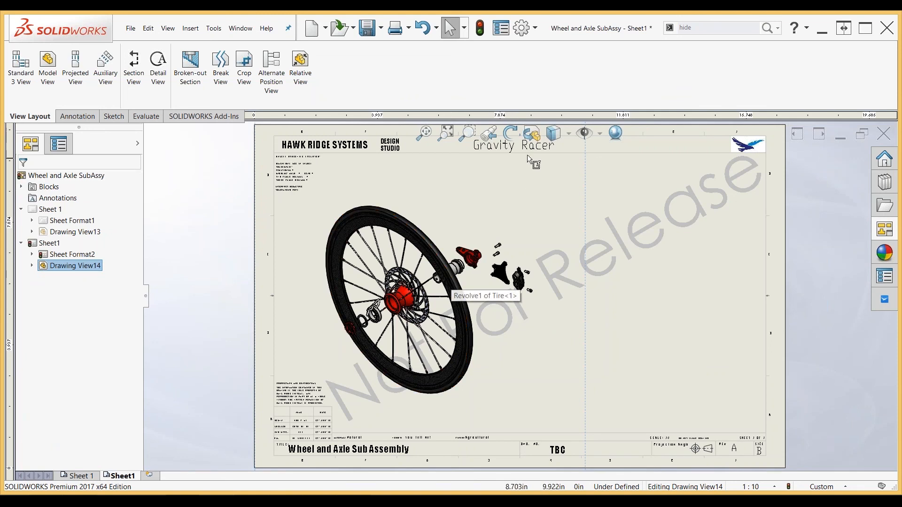
# - Rotate the Stage 2 exploded view with 3D Drawing View until the wheel is nearly edge-on and its parts spread out sideways
pyautogui.click(530, 136)
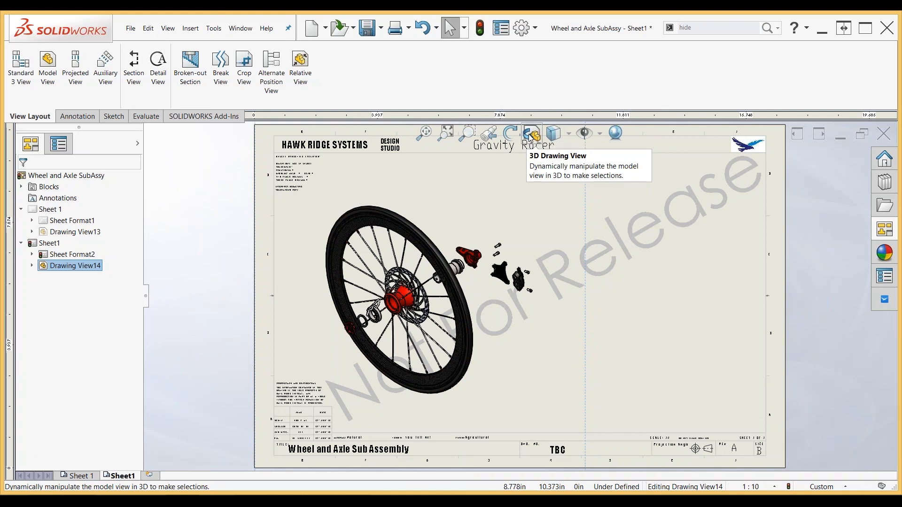
pyautogui.click(531, 136)
pyautogui.moveTo(505, 360)
pyautogui.mouseDown()
pyautogui.moveTo(517, 305)
pyautogui.moveTo(498, 341)
pyautogui.moveTo(462, 192)
pyautogui.moveTo(466, 159)
pyautogui.mouseUp()
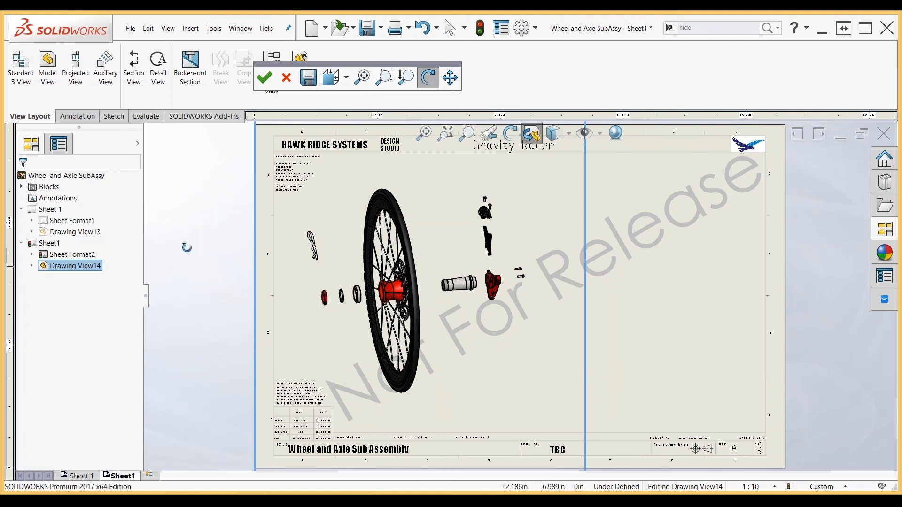
pyautogui.click(265, 79)
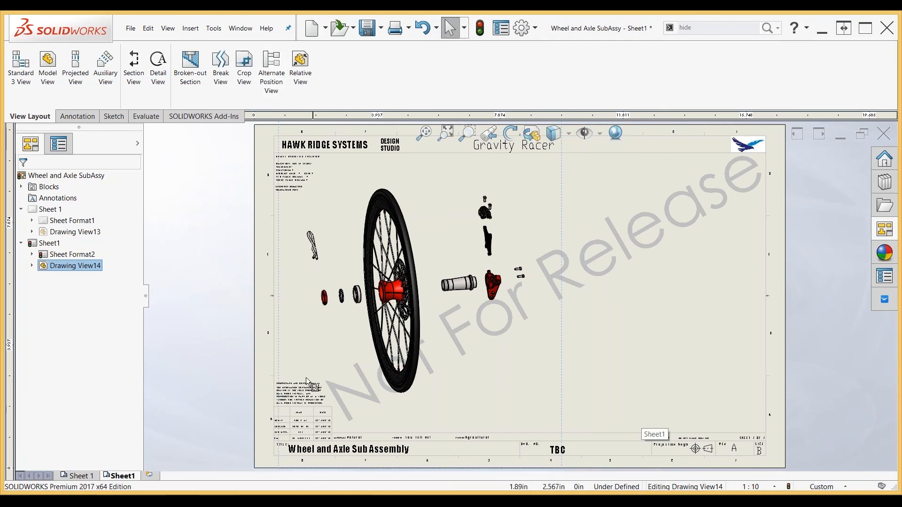
pyautogui.click(193, 337)
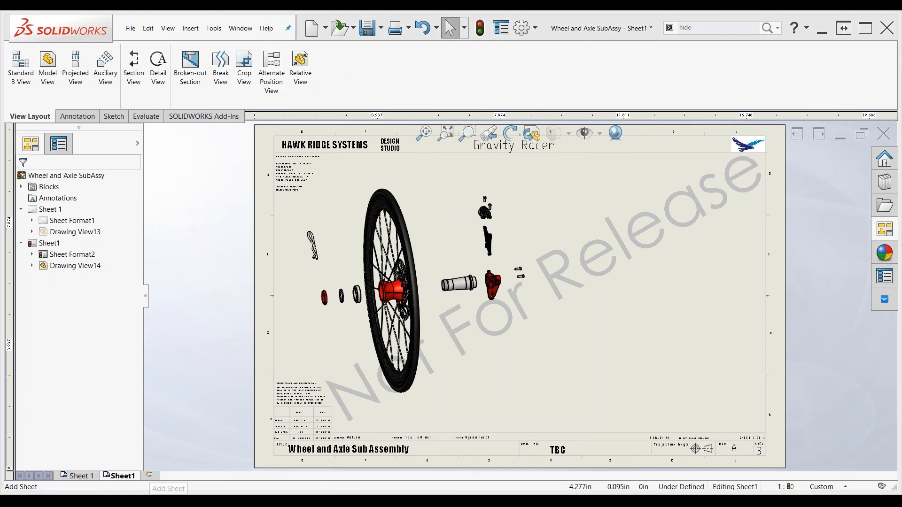
# - Add a third sheet with the duplicate blocks renamed and start a model view of Wheel and Axle SubAssy on it
pyautogui.click(150, 475)
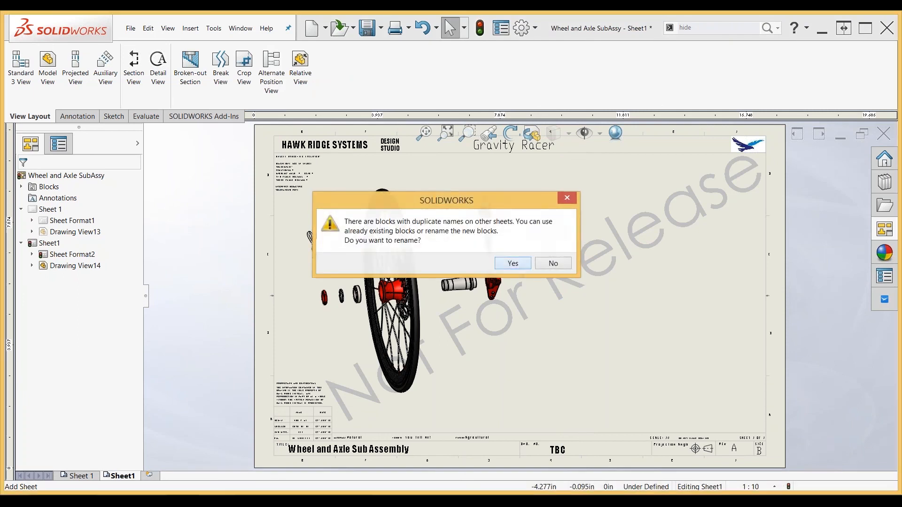
pyautogui.click(513, 264)
pyautogui.click(48, 66)
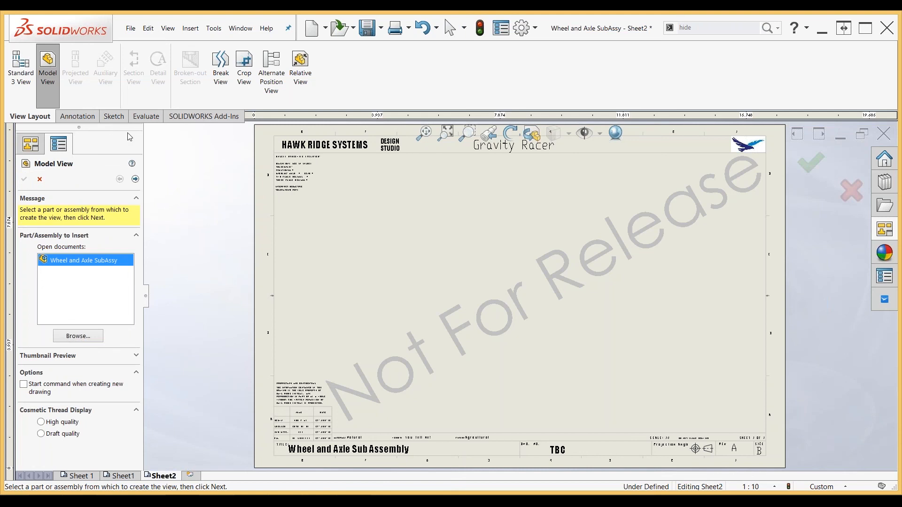
pyautogui.click(135, 179)
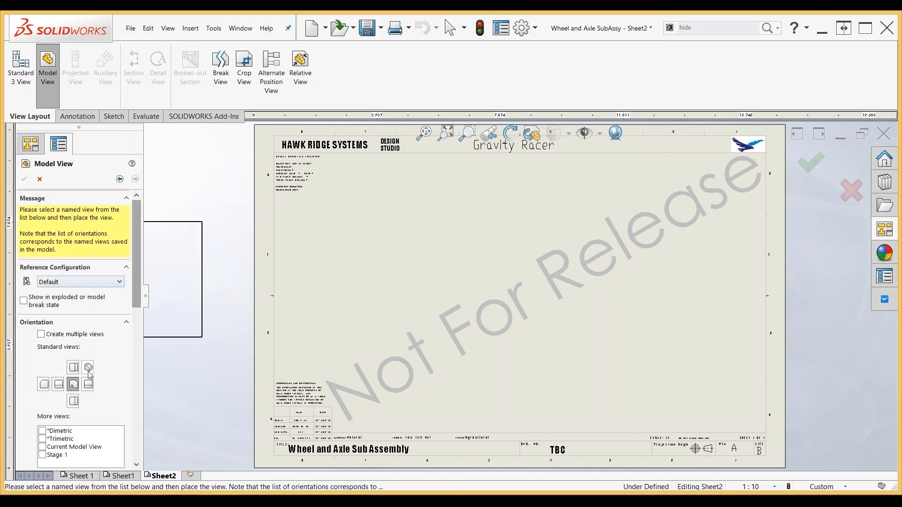
# - Place the view at a 1:2 custom scale on the sheet's left half, using the Hub and Axle Assy display state and Shaded With Edges
pyautogui.moveTo(135, 292); pyautogui.dragTo(147, 394)
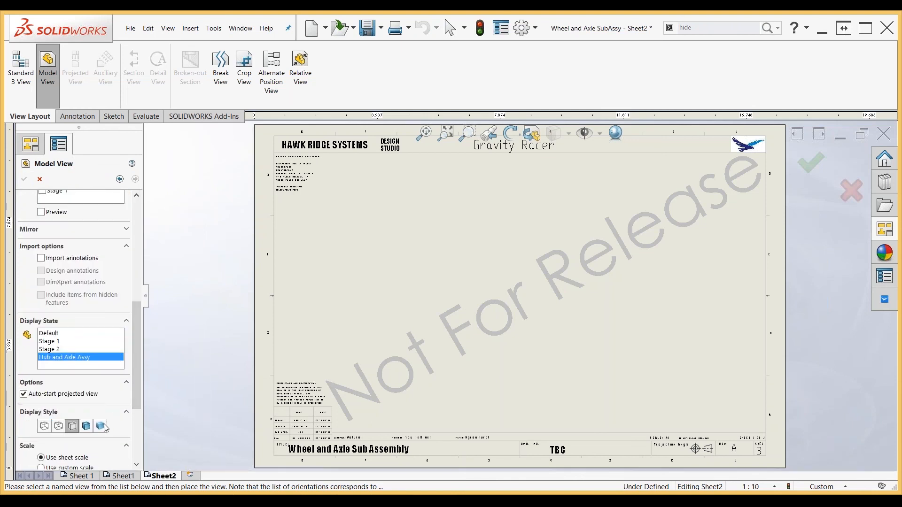
pyautogui.click(86, 427)
pyautogui.moveTo(139, 390); pyautogui.dragTo(137, 418)
pyautogui.click(76, 397)
pyautogui.click(80, 410)
pyautogui.click(57, 323)
pyautogui.click(417, 273)
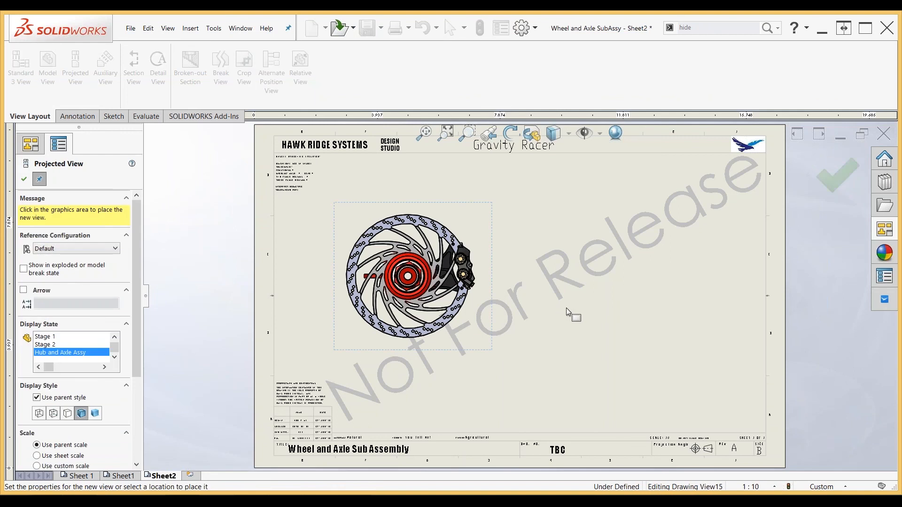
pyautogui.press('Escape')
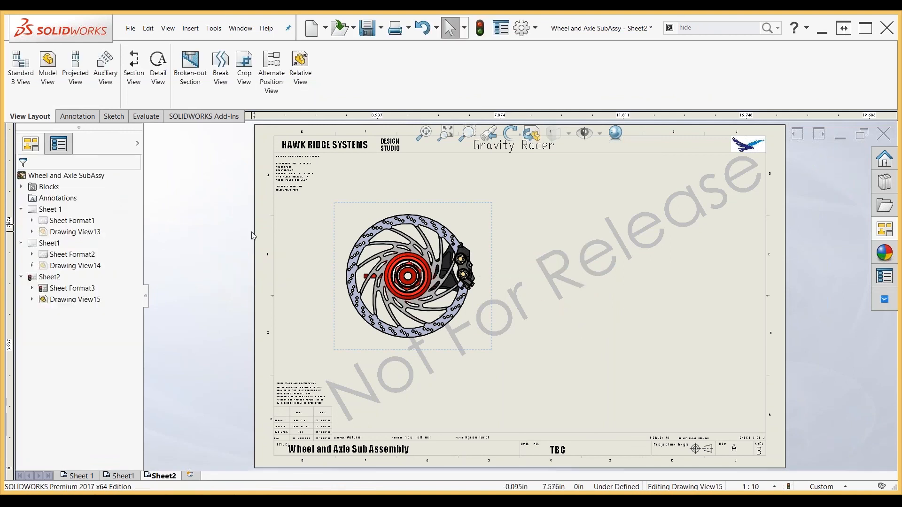
# - Start a section view with a vertical cutting line through the hub centre of the brake disc view
pyautogui.press('f')
pyautogui.scroll(1, 254, 254)
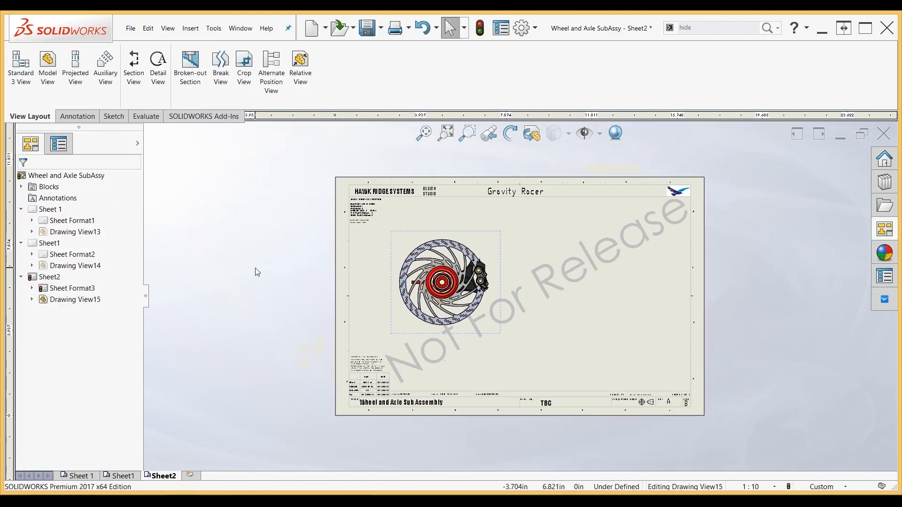
pyautogui.click(134, 66)
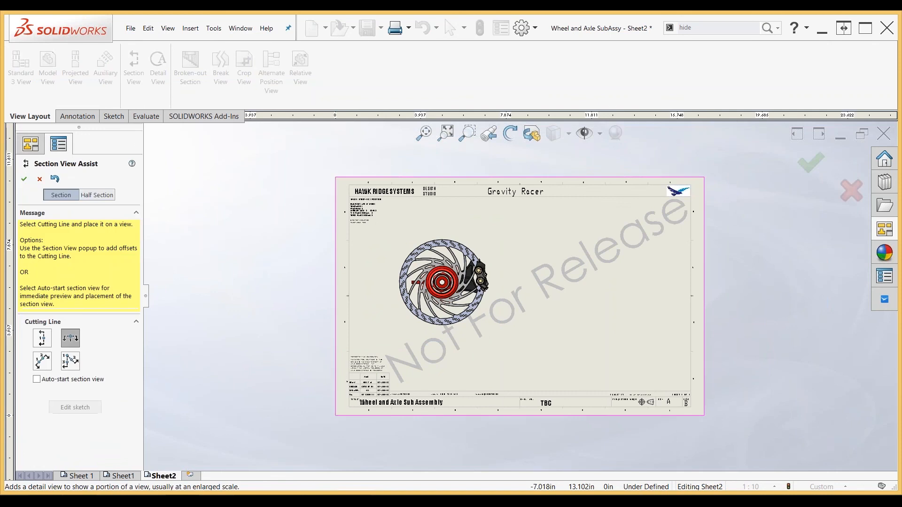
pyautogui.click(42, 339)
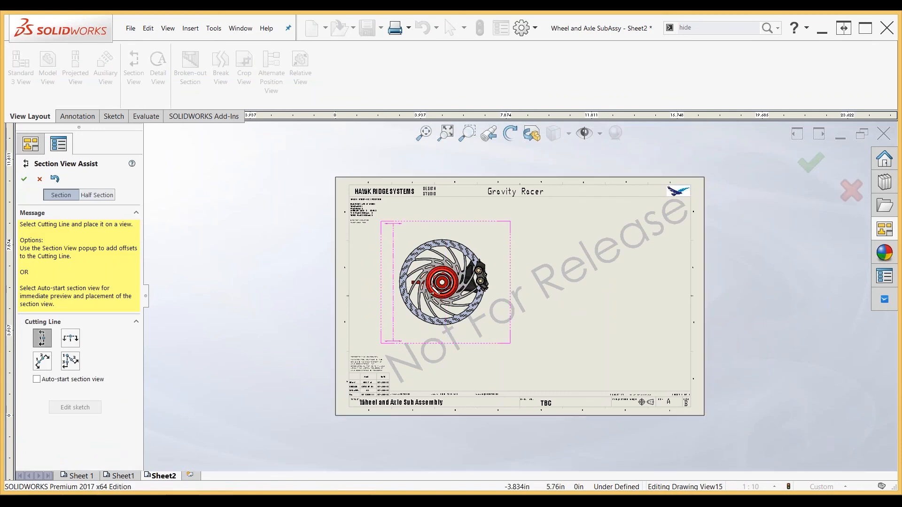
pyautogui.scroll(-2, 442, 288)
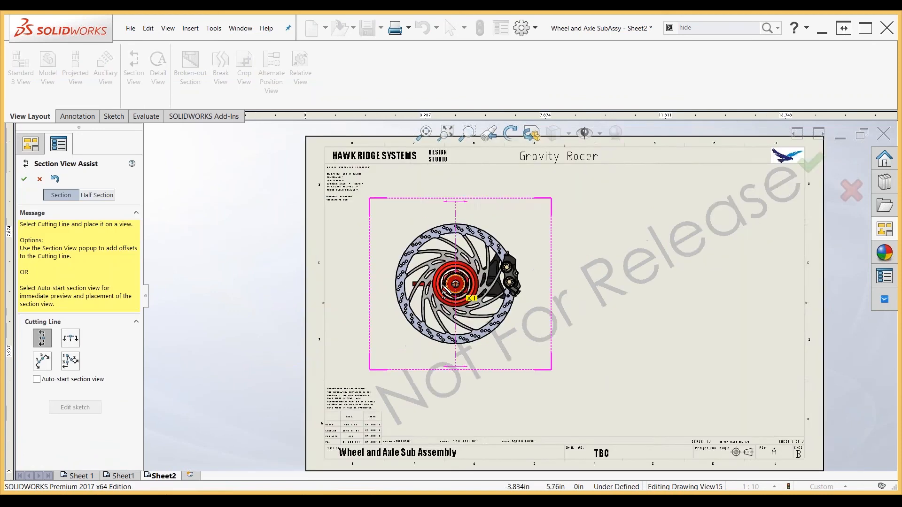
pyautogui.scroll(-4, 444, 289)
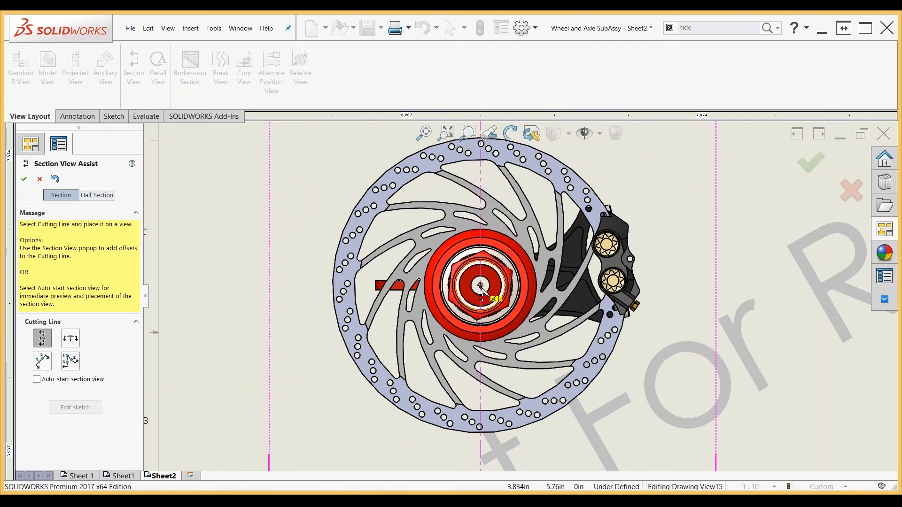
pyautogui.click(480, 286)
# - Accept the section scope without excluding components and place section A-A to the right of the brake disc view
pyautogui.scroll(5, 520, 294)
pyautogui.rightClick(648, 273)
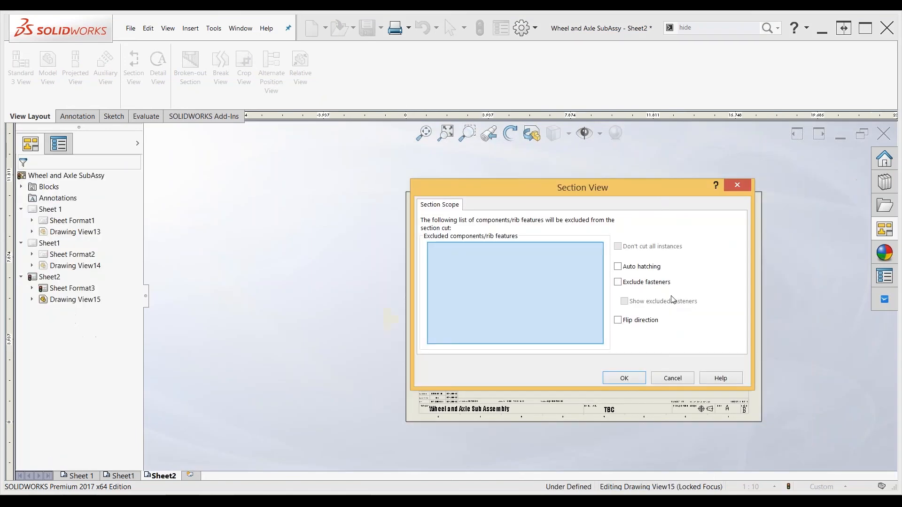
pyautogui.click(624, 378)
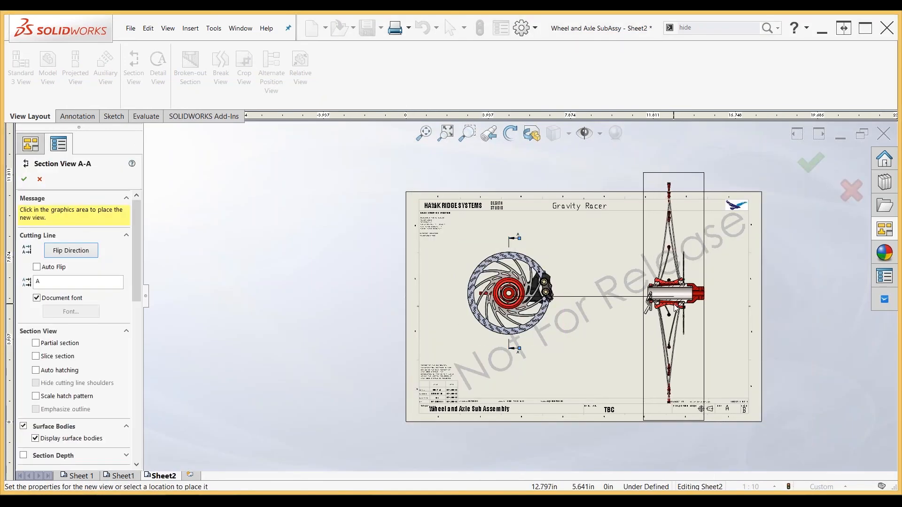
pyautogui.click(636, 310)
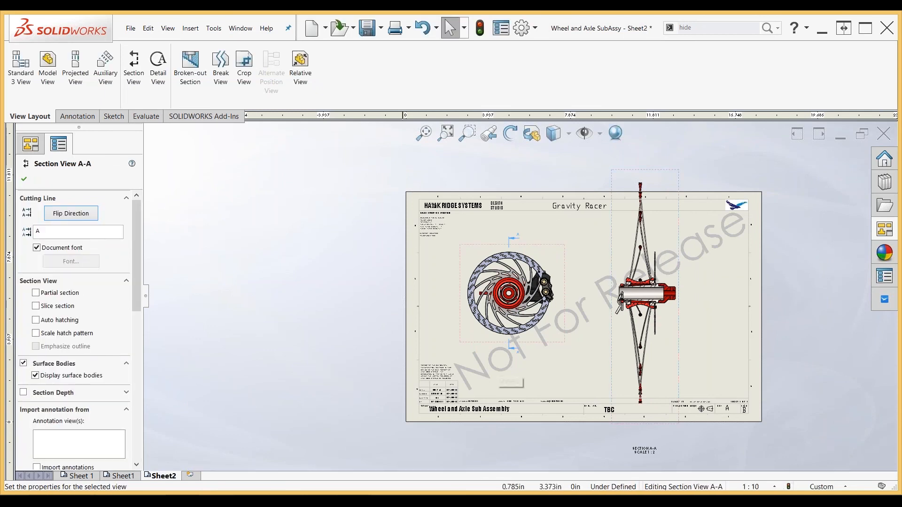
# - Flip the cutting direction of section view A-A and accept its settings
pyautogui.scroll(-2, 750, 294)
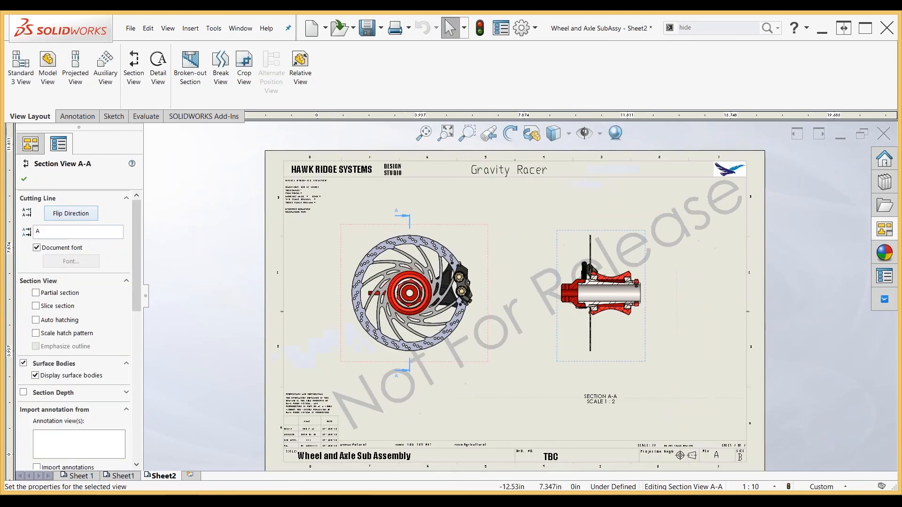
pyautogui.scroll(-1, 755, 294)
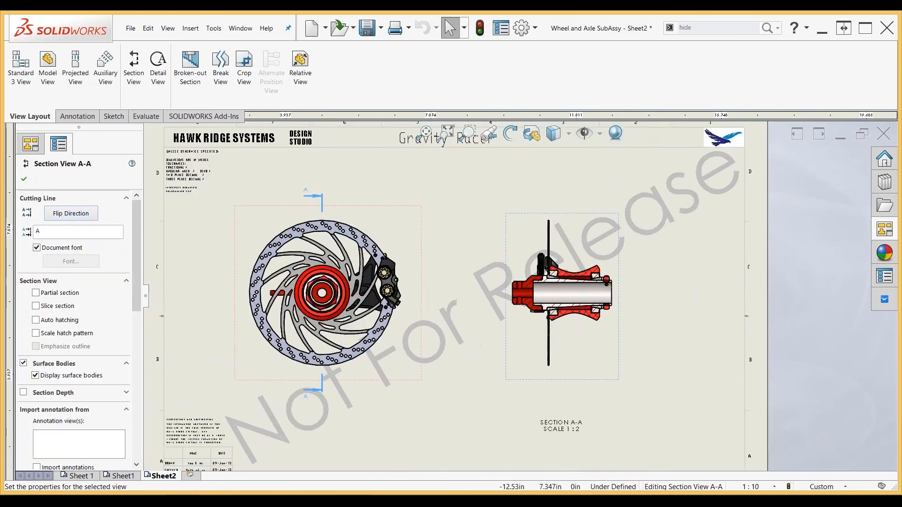
pyautogui.press('f')
pyautogui.click(24, 179)
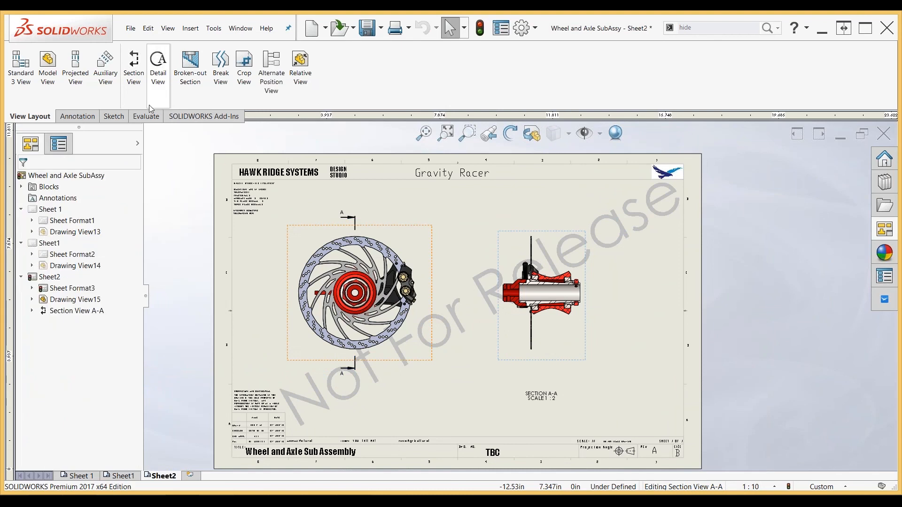
# - Turn section view A-A into an isometric section view
pyautogui.scroll(-3, 574, 318)
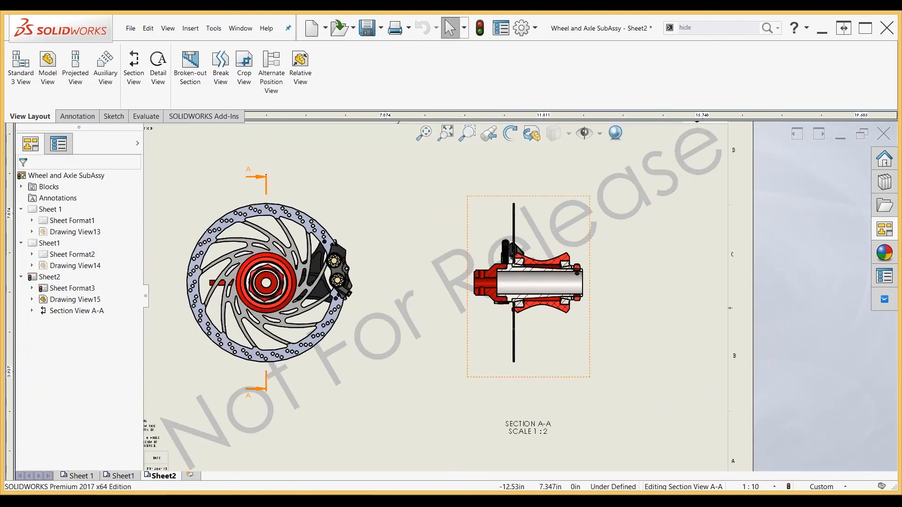
pyautogui.rightClick(587, 281)
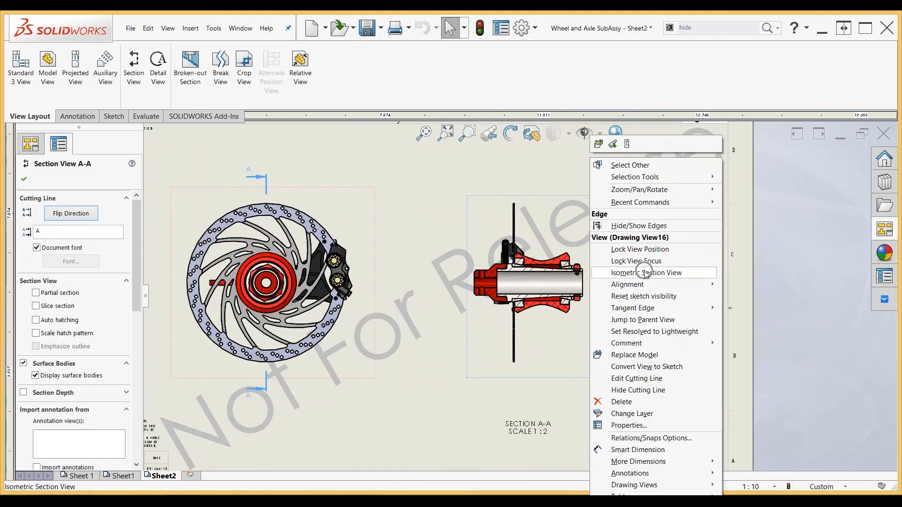
pyautogui.click(646, 273)
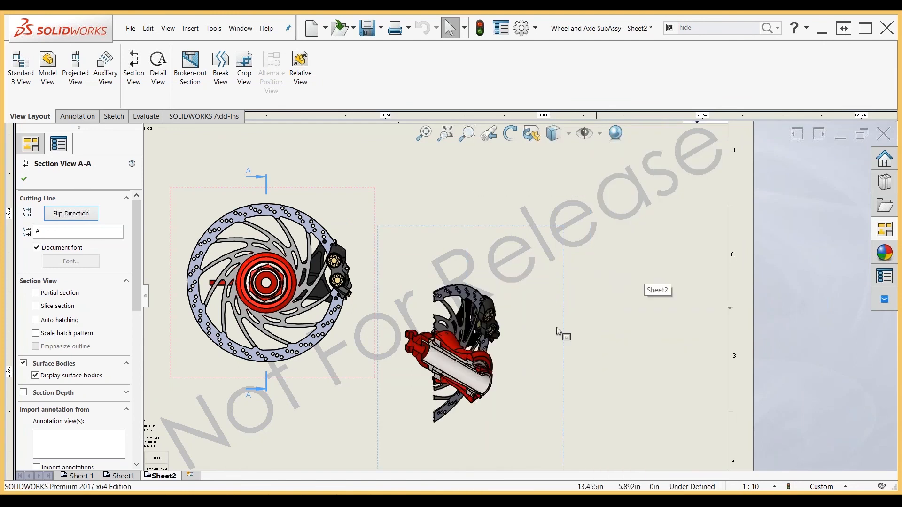
# - Shift section view A-A away from the brake disc view along the sheet and break its alignment with that view
pyautogui.press('f')
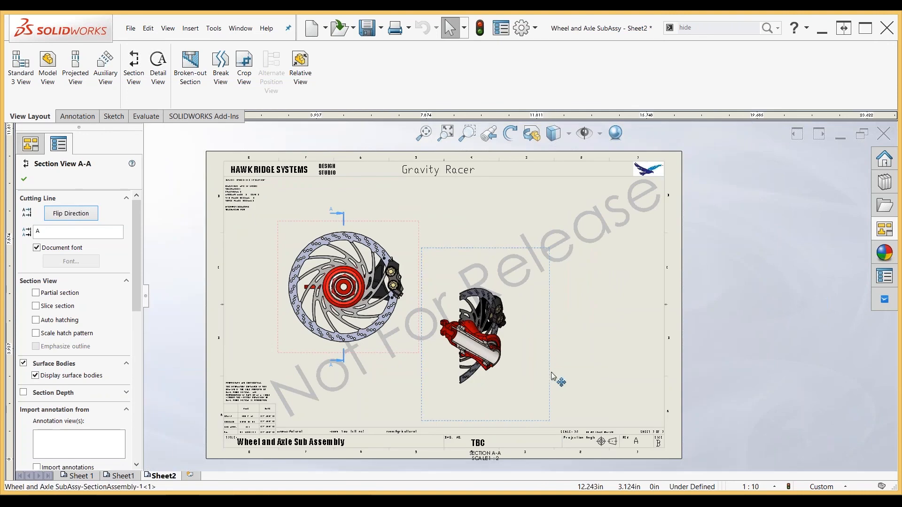
pyautogui.click(600, 377)
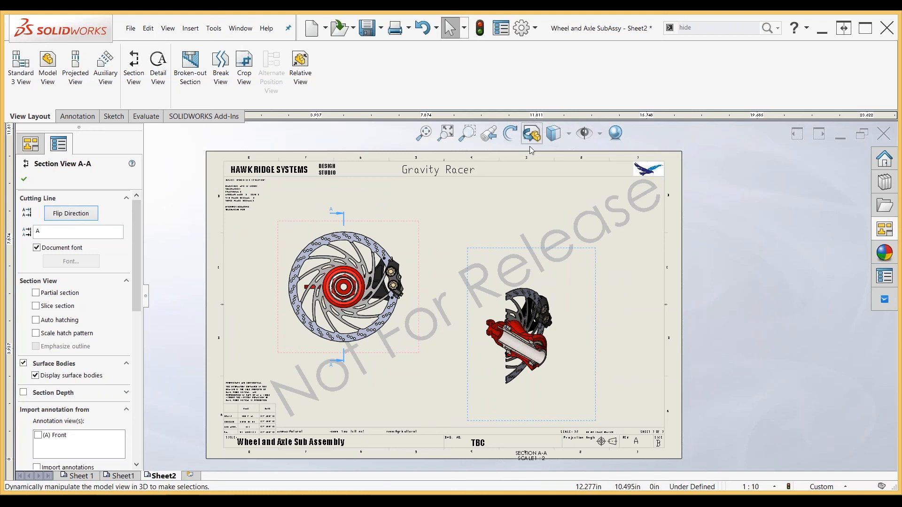
pyautogui.moveTo(517, 252); pyautogui.dragTo(523, 281)
pyautogui.rightClick(613, 257)
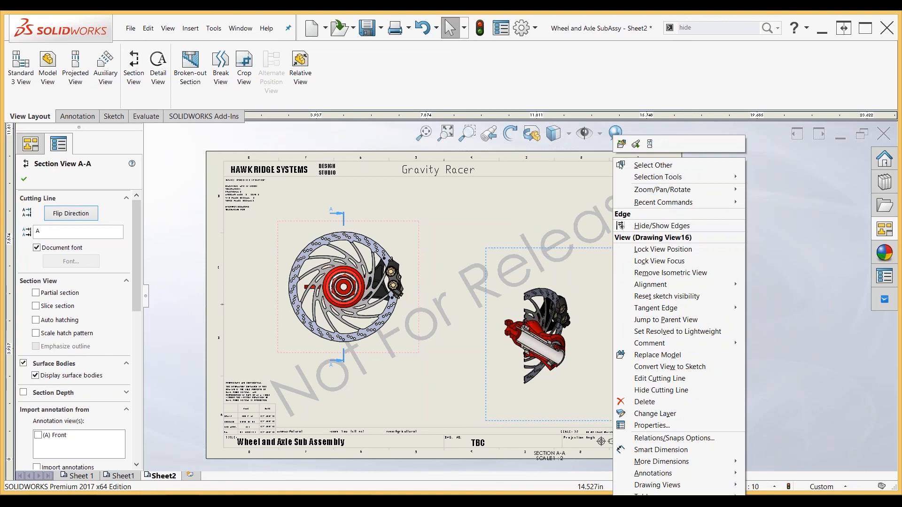
pyautogui.moveTo(735, 285)
pyautogui.click(791, 288)
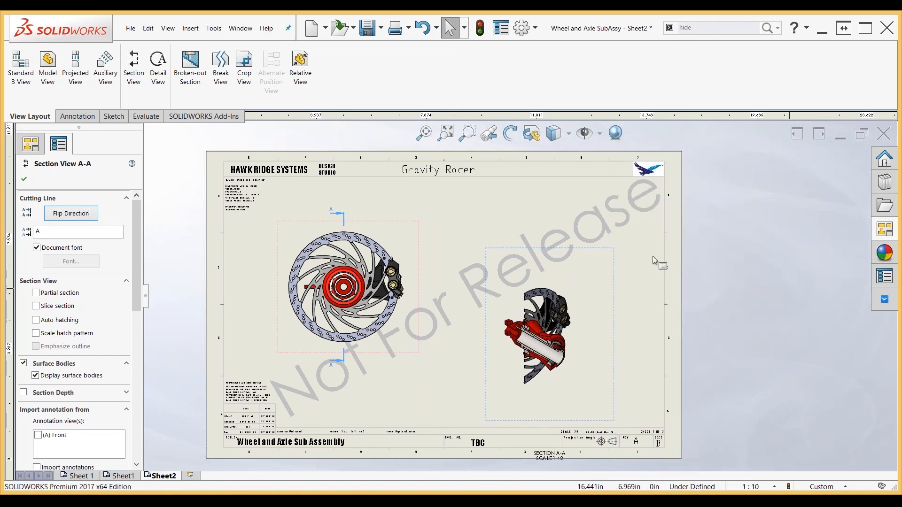
# - Move isometric section view A-A up to the sheet's upper right area and place its label just below the geometry
pyautogui.moveTo(605, 231); pyautogui.dragTo(593, 156)
pyautogui.moveTo(544, 380); pyautogui.dragTo(543, 329)
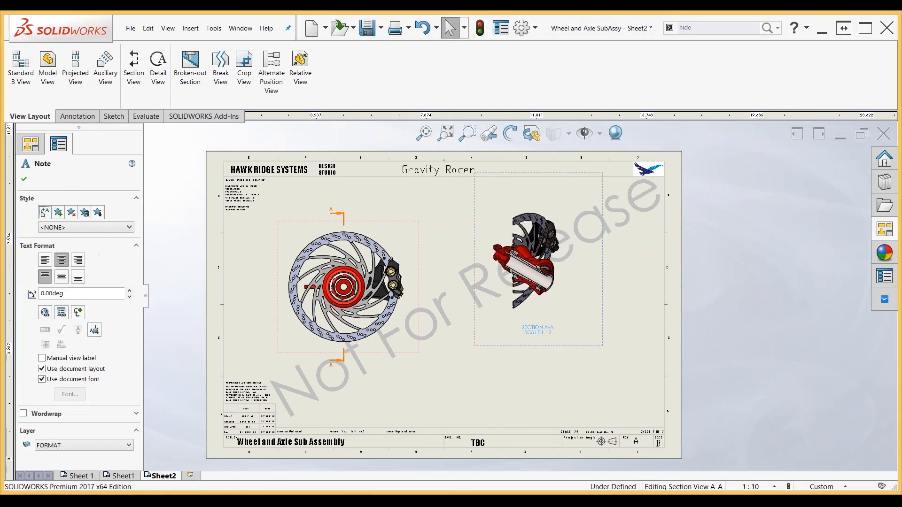
pyautogui.moveTo(582, 179); pyautogui.dragTo(588, 195)
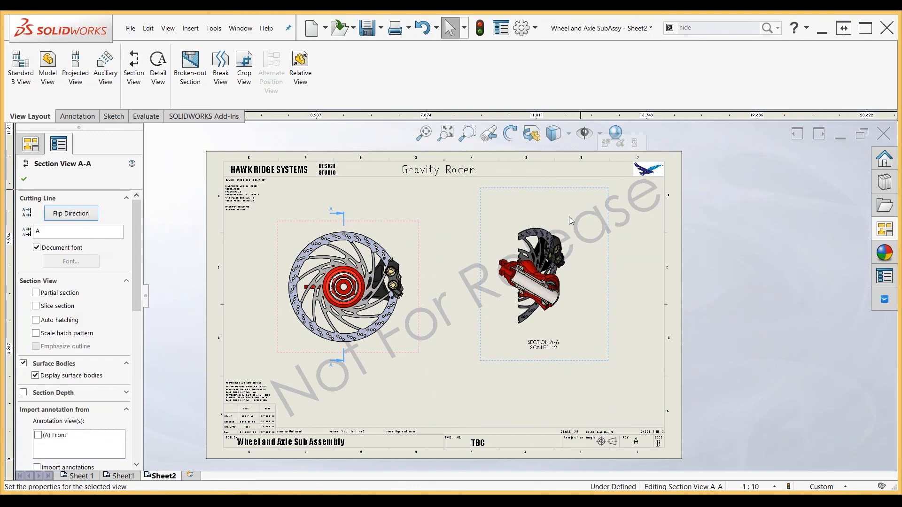
# - Rotate section view A-A with 3D Drawing View until the cut disc faces more towards the front, and accept the orientation
pyautogui.scroll(-2, 571, 221)
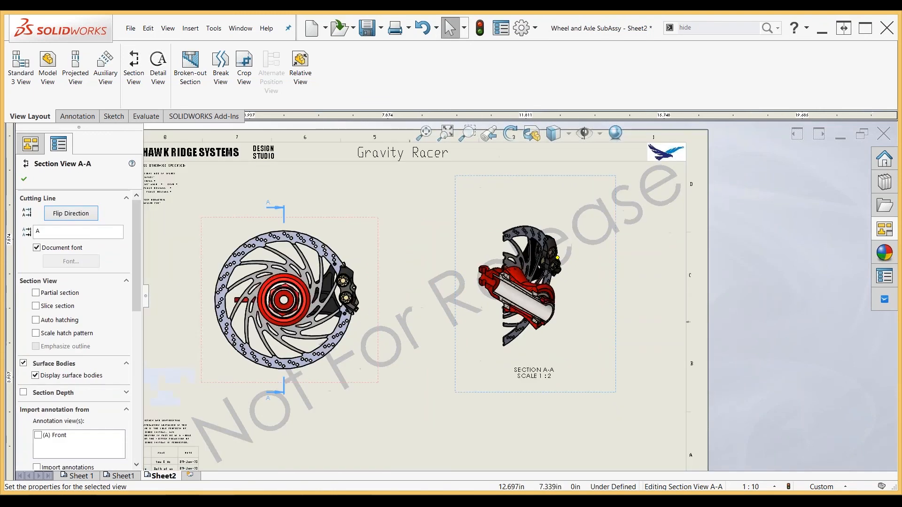
pyautogui.scroll(-1, 558, 257)
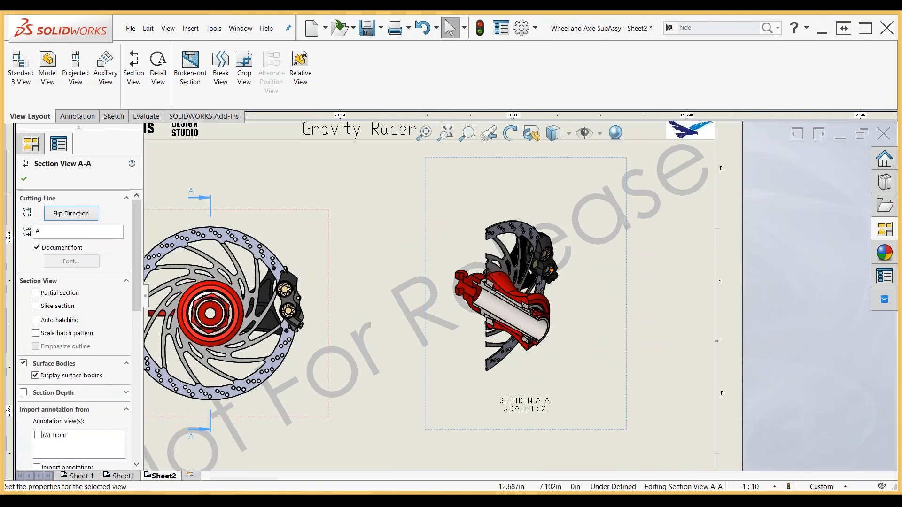
pyautogui.scroll(1, 551, 270)
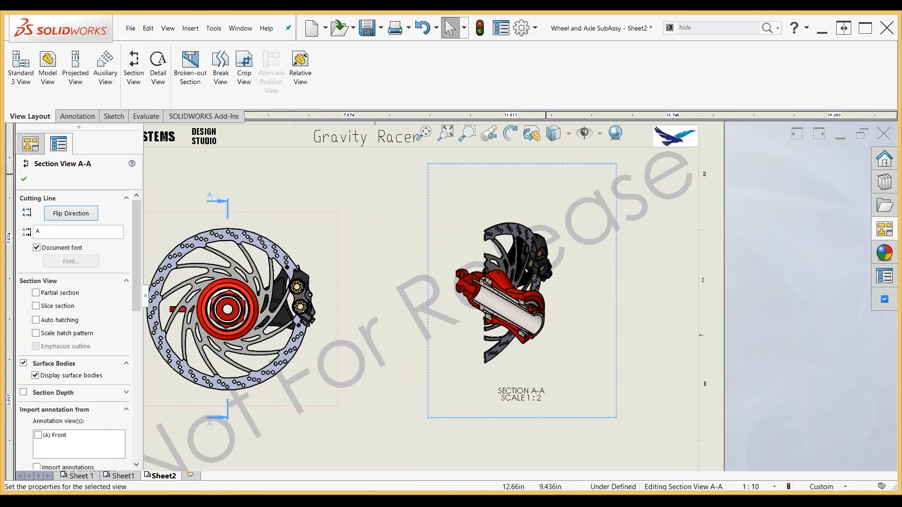
pyautogui.click(532, 133)
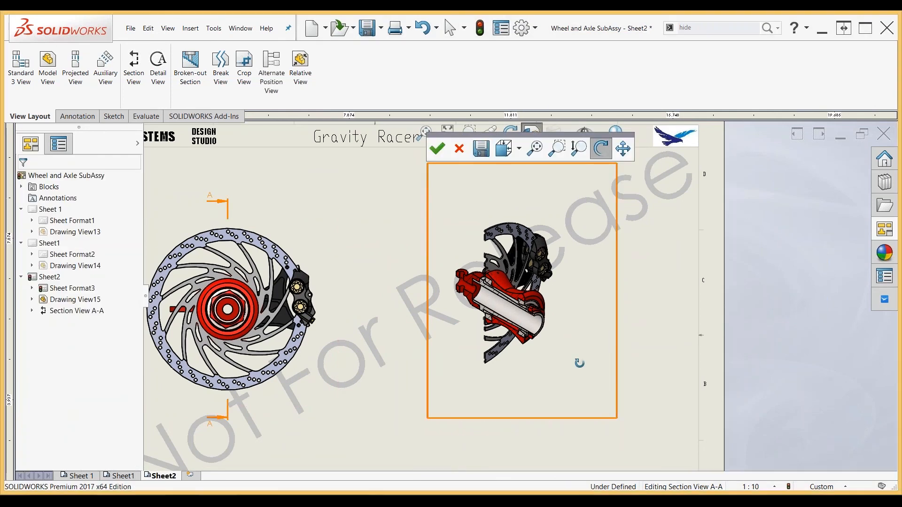
pyautogui.moveTo(580, 362)
pyautogui.mouseDown()
pyautogui.moveTo(577, 286)
pyautogui.moveTo(566, 288)
pyautogui.mouseUp()
pyautogui.click(438, 150)
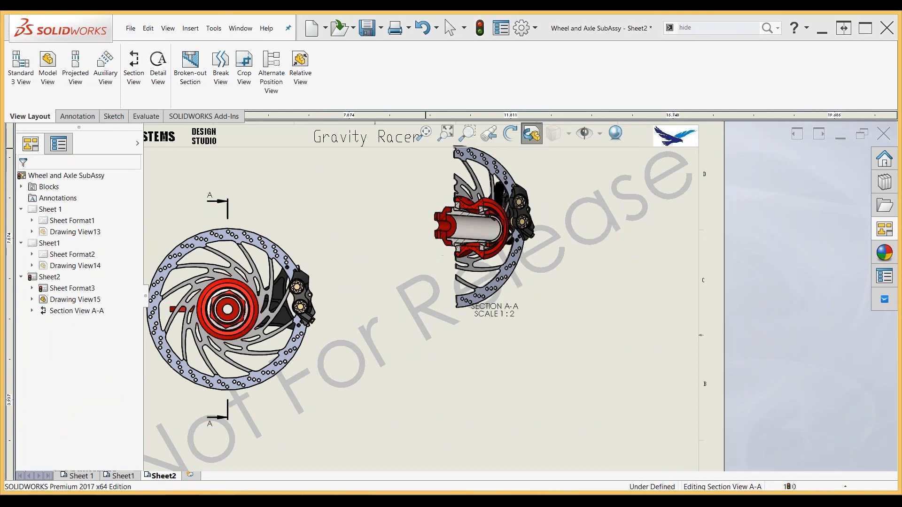
# - Move the rotated section view A-A down level with the brake disc view and place its label below the disc
pyautogui.scroll(2, 613, 290)
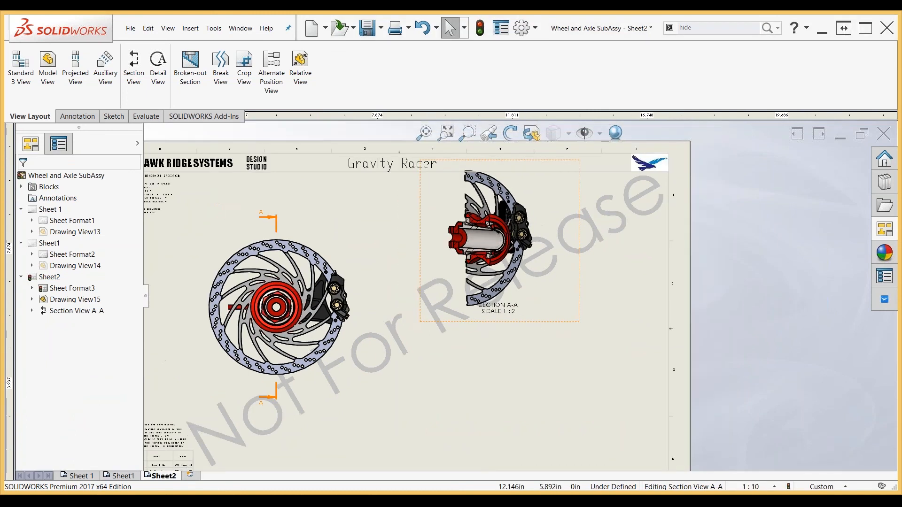
pyautogui.moveTo(543, 326); pyautogui.dragTo(559, 406)
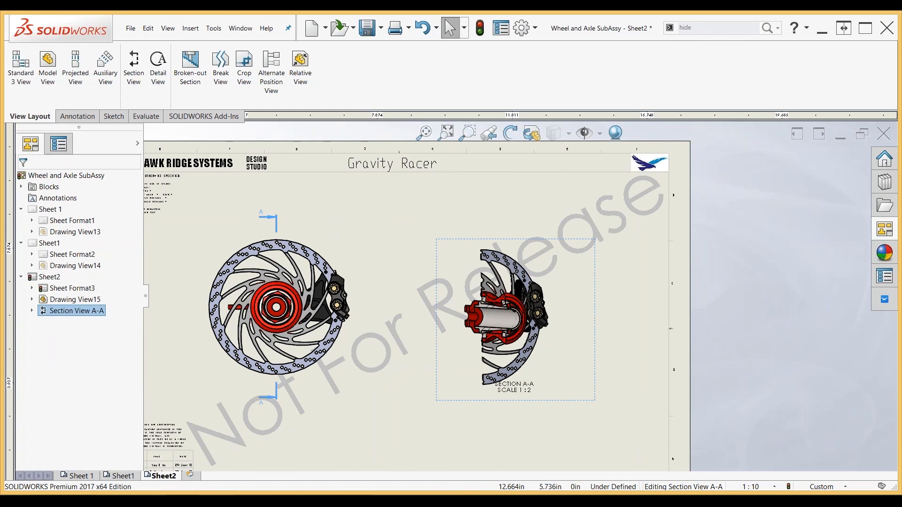
pyautogui.moveTo(514, 387); pyautogui.dragTo(498, 422)
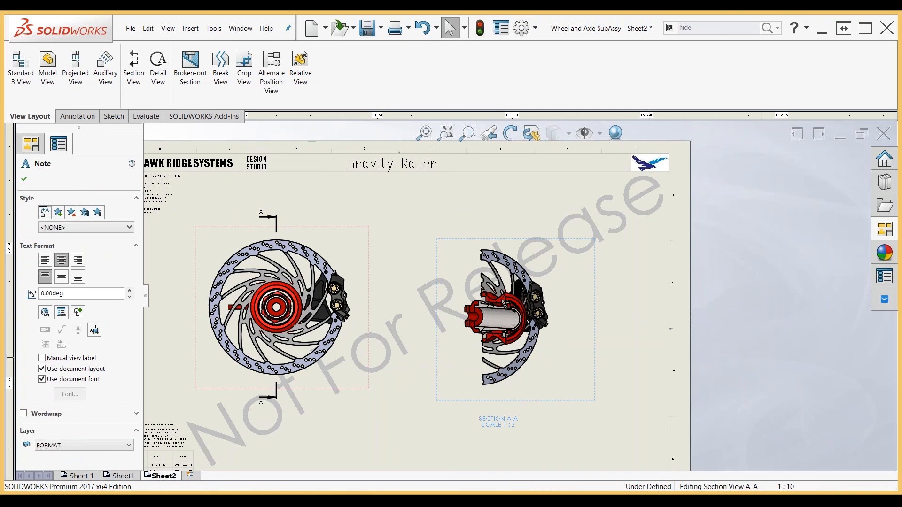
pyautogui.click(657, 321)
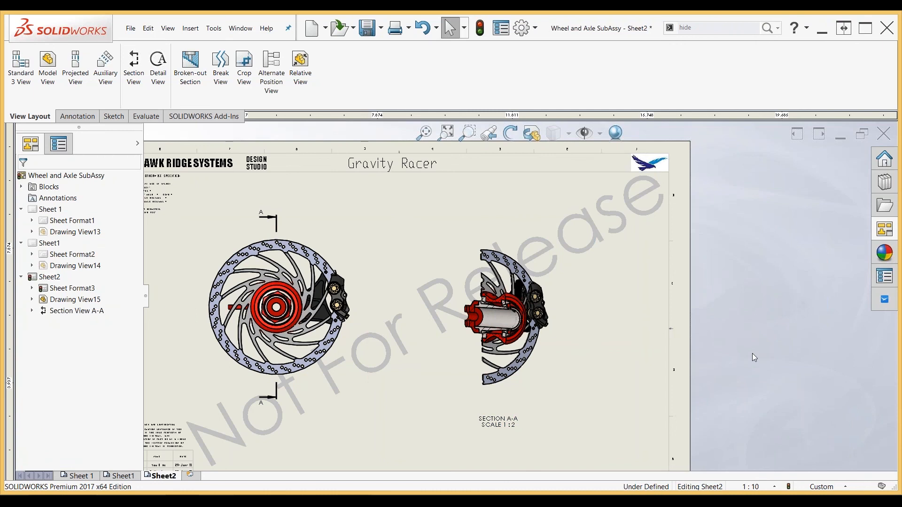
pyautogui.press('f')
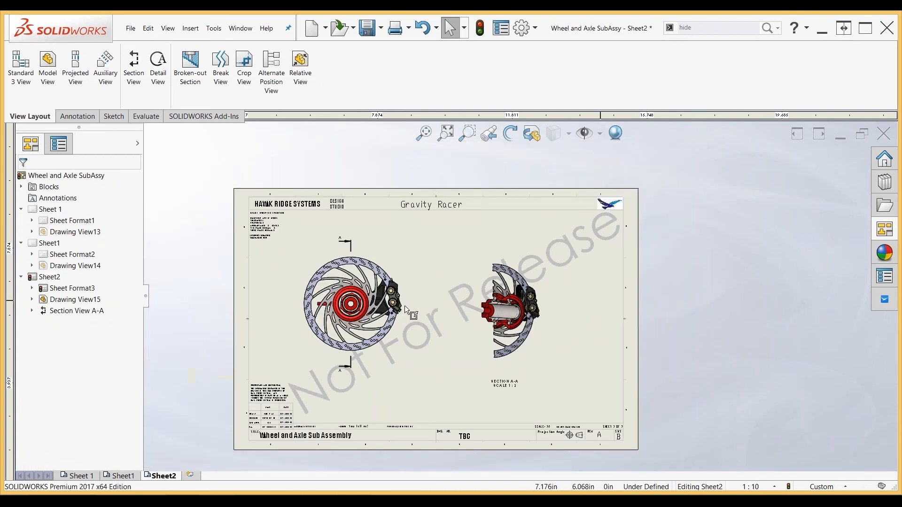
# - Create section view B-B above the sheet with a horizontal cutting line through the brake disc hub centre, and delete it
pyautogui.click(133, 66)
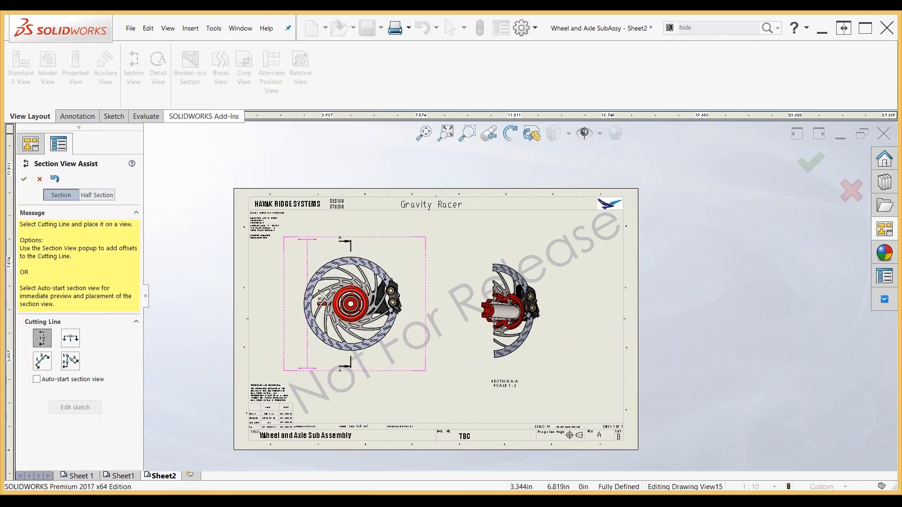
pyautogui.press('h')
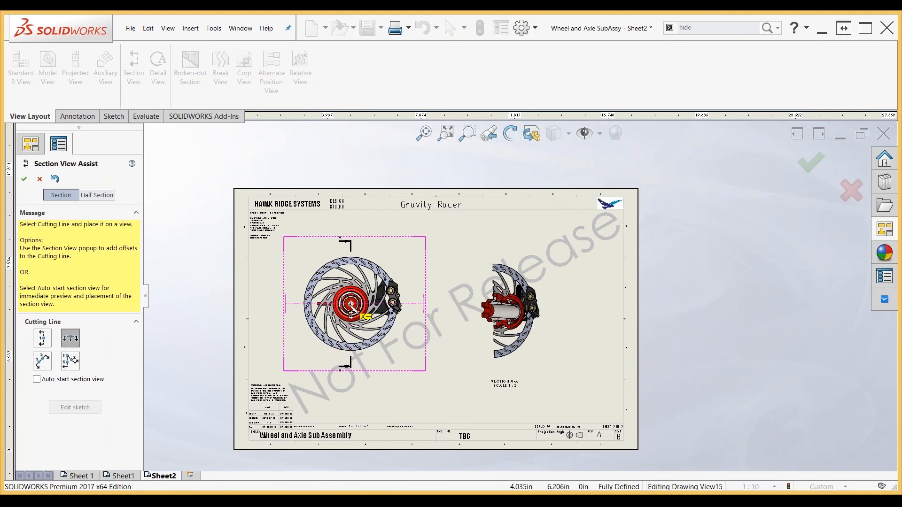
pyautogui.click(351, 306)
pyautogui.click(336, 246)
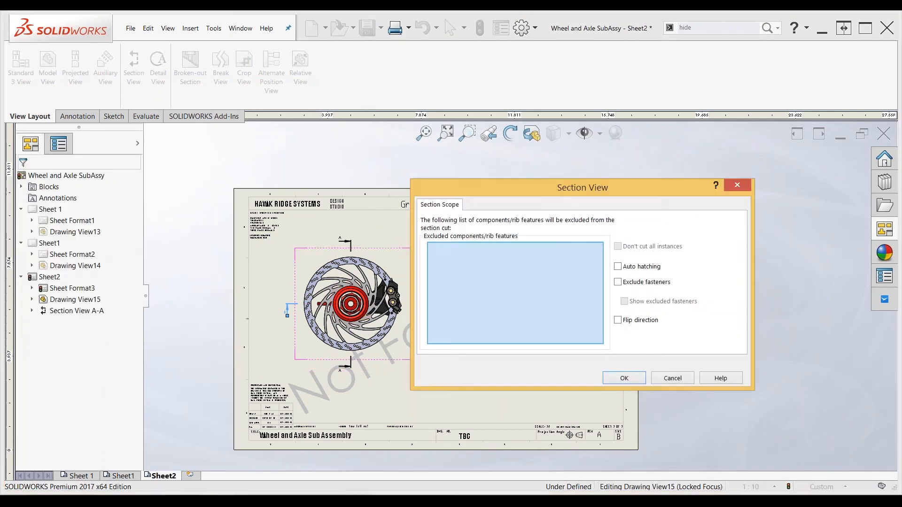
pyautogui.press('Return')
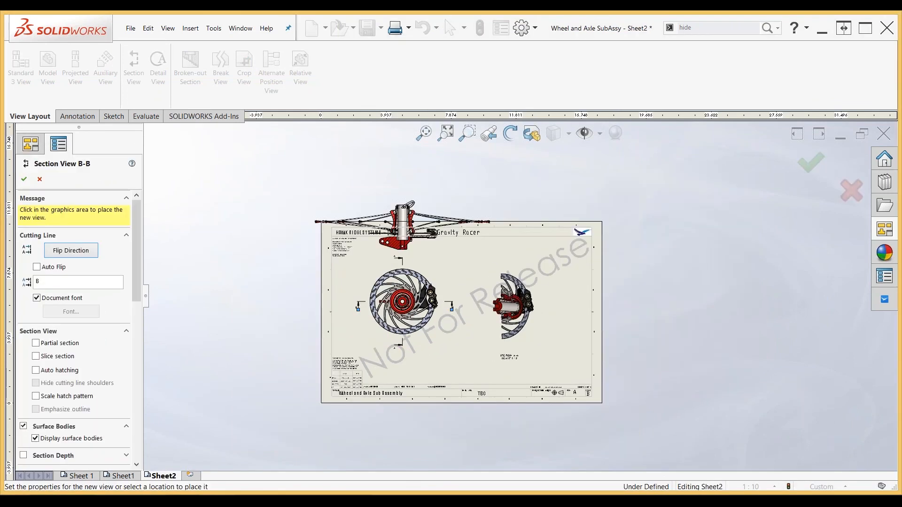
pyautogui.scroll(1, 463, 236)
pyautogui.scroll(-1, 420, 203)
pyautogui.click(420, 203)
pyautogui.scroll(-2, 487, 208)
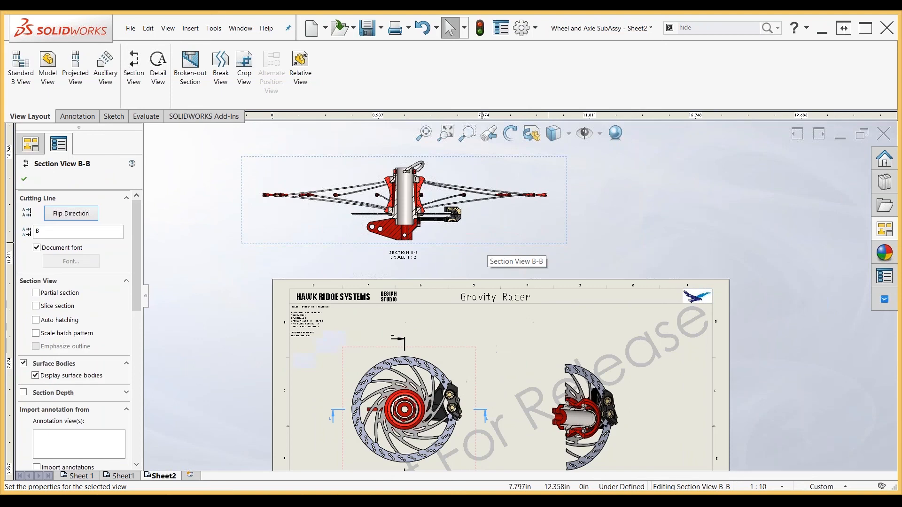
pyautogui.press('Delete')
pyautogui.click(536, 218)
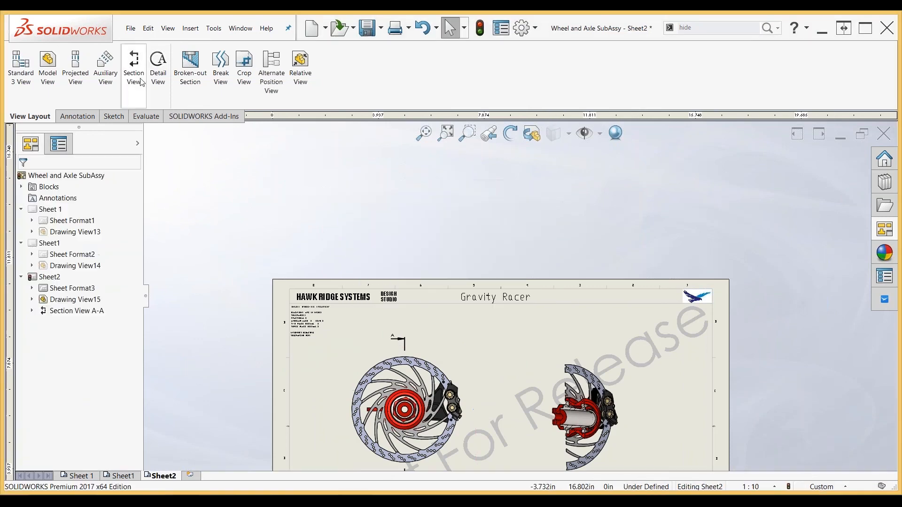
# - Section the brake disc view horizontally through the hub centre again, excluding no components, and place the section above the sheet
pyautogui.click(139, 80)
pyautogui.click(404, 410)
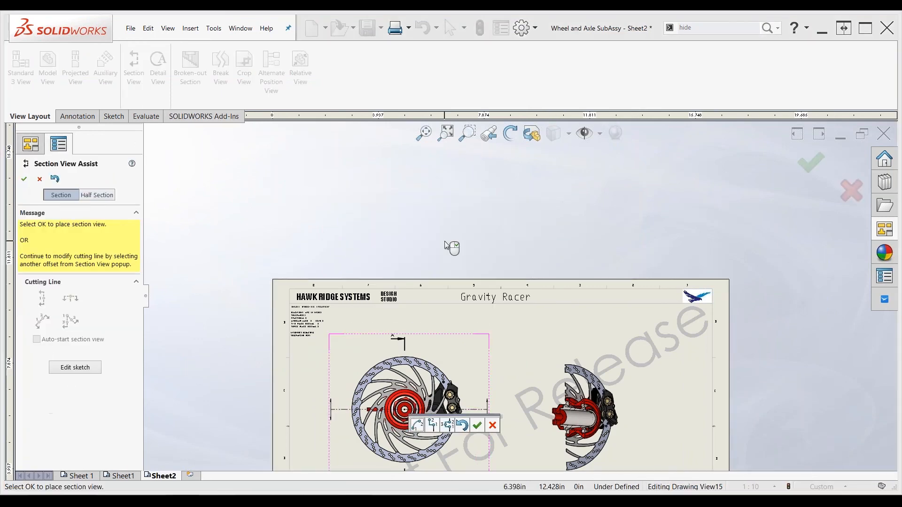
pyautogui.rightClick(452, 248)
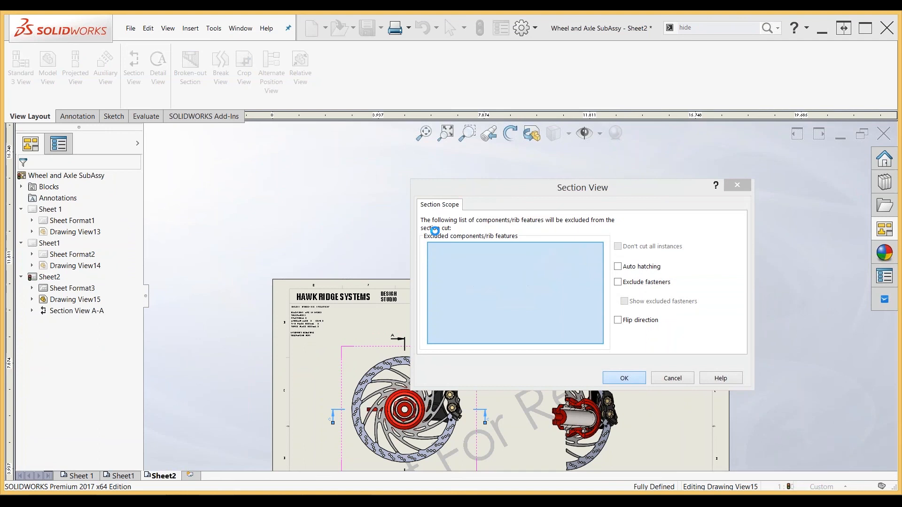
pyautogui.press('Return')
pyautogui.click(416, 205)
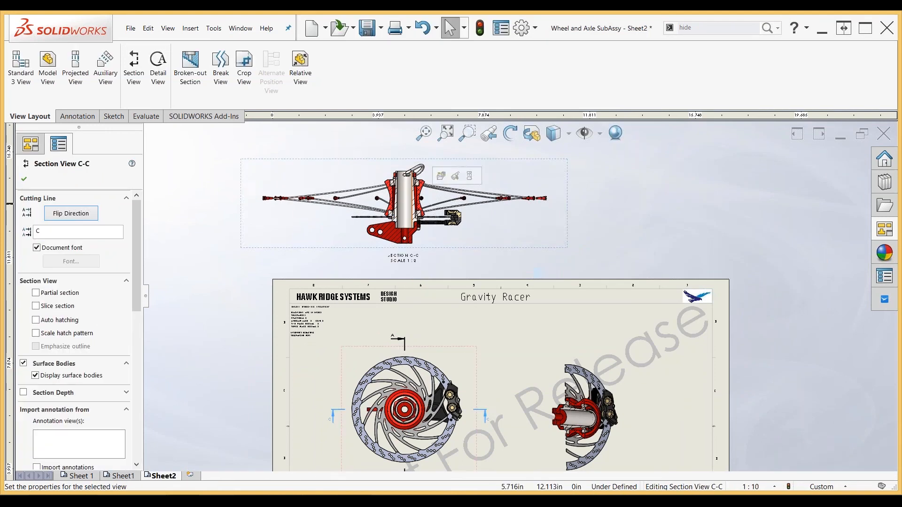
# - Change the new horizontal section view's label letter to B and accept its settings
pyautogui.scroll(-1, 440, 262)
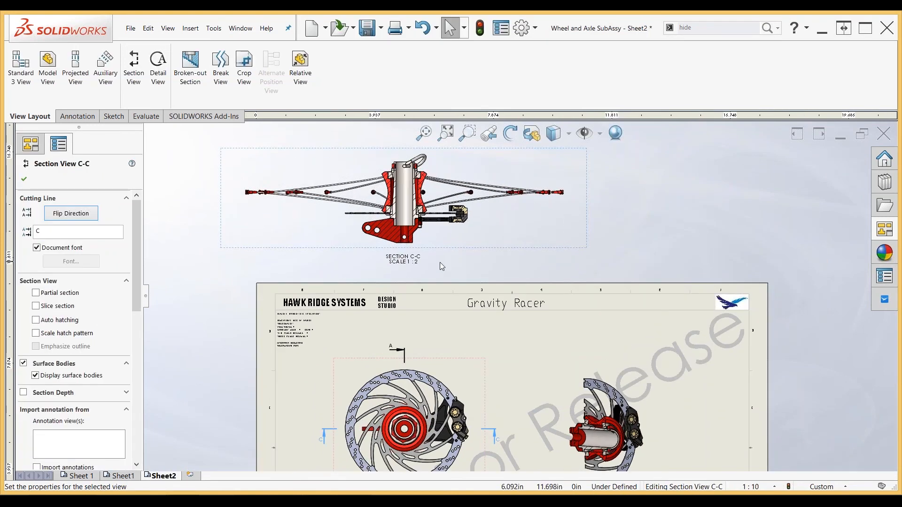
pyautogui.scroll(-3, 398, 249)
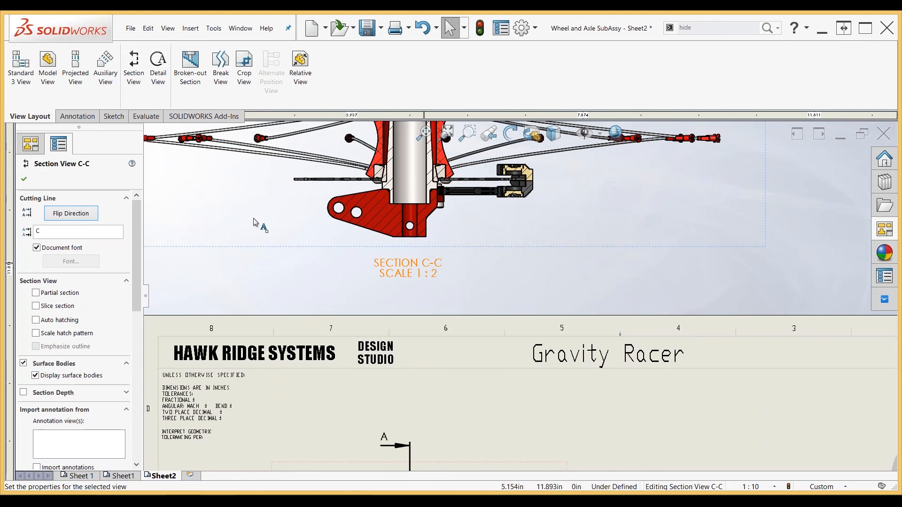
pyautogui.moveTo(57, 235); pyautogui.dragTo(32, 232)
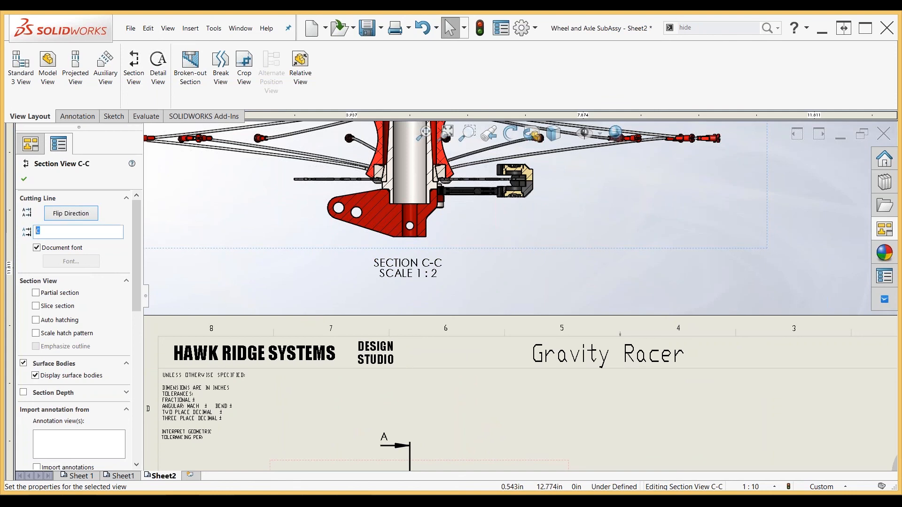
pyautogui.write('B')
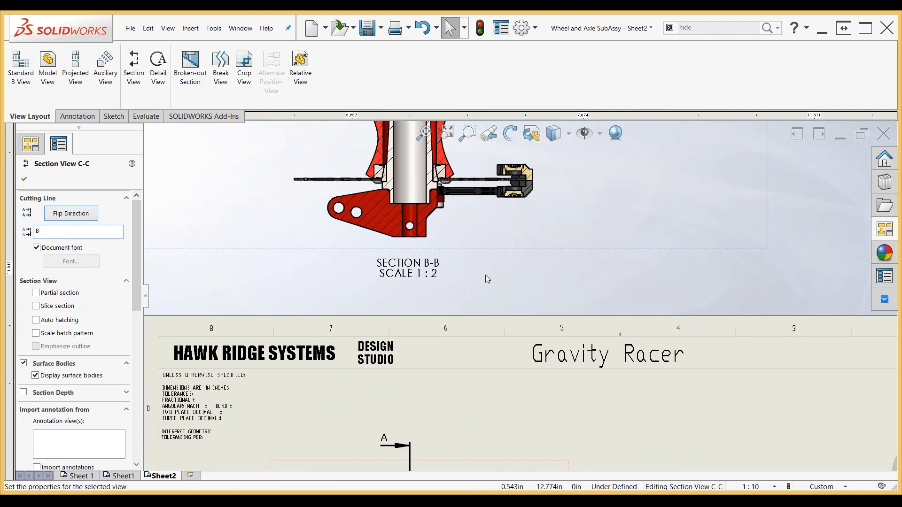
pyautogui.moveTo(478, 298); pyautogui.dragTo(486, 263, button='middle')
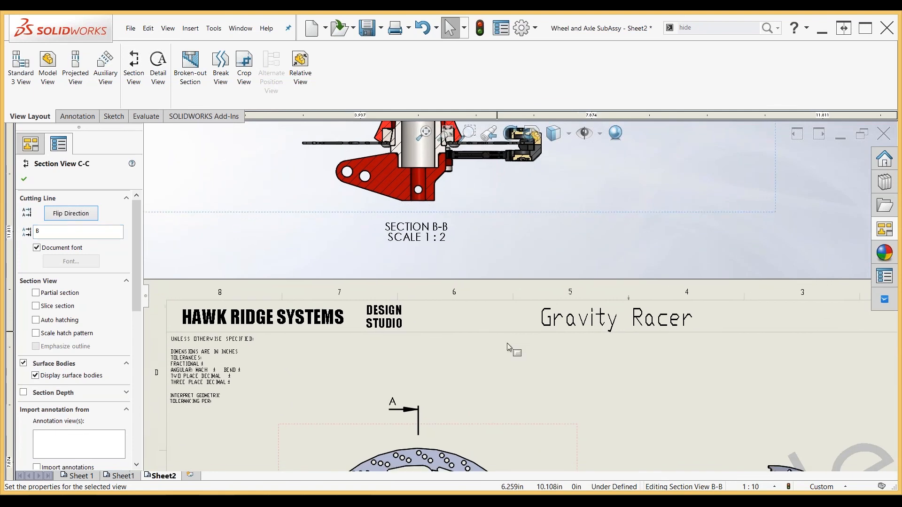
pyautogui.scroll(-3, 507, 343)
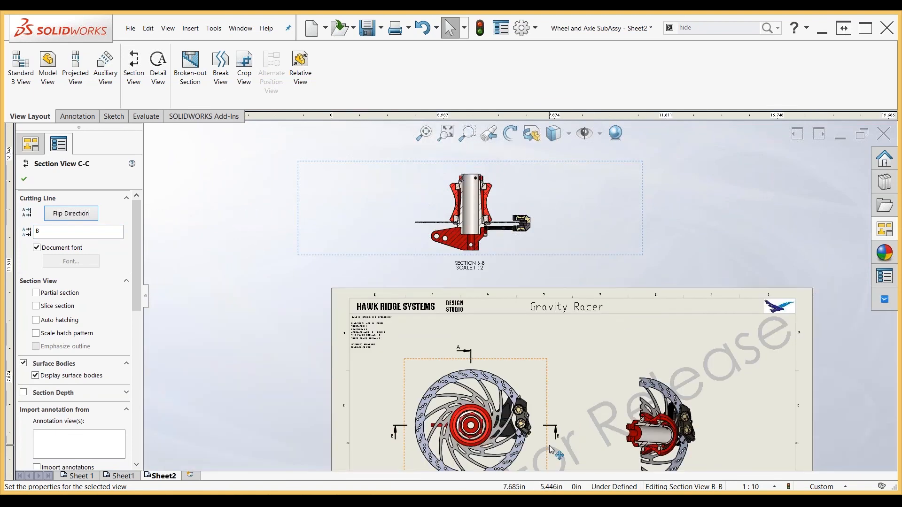
pyautogui.scroll(1, 550, 450)
pyautogui.click(23, 179)
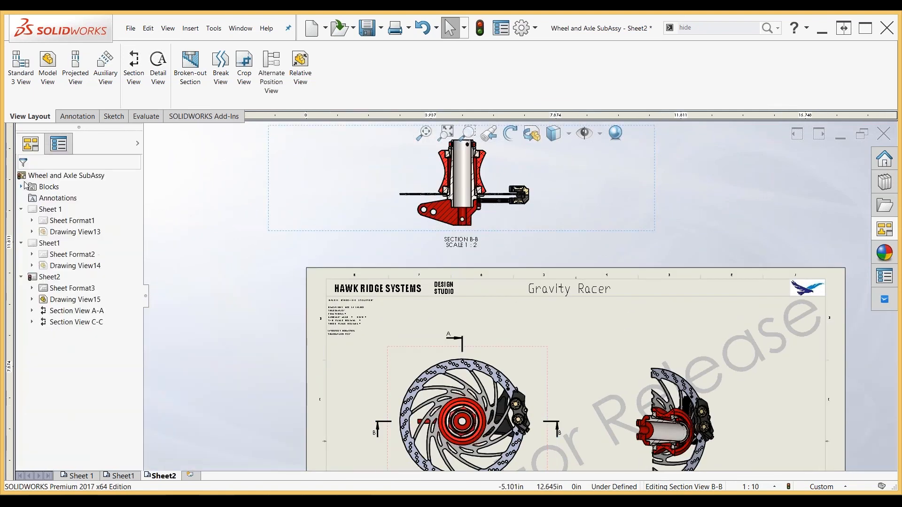
# - Look up the system option for reusing view letters from deleted auxiliary, detail and section views, leaving the settings unchanged
pyautogui.click(521, 27)
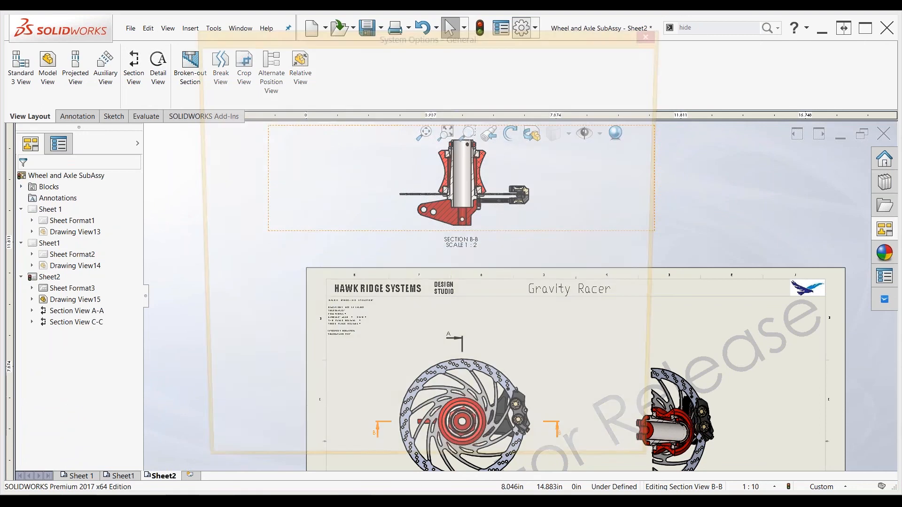
pyautogui.write('r')
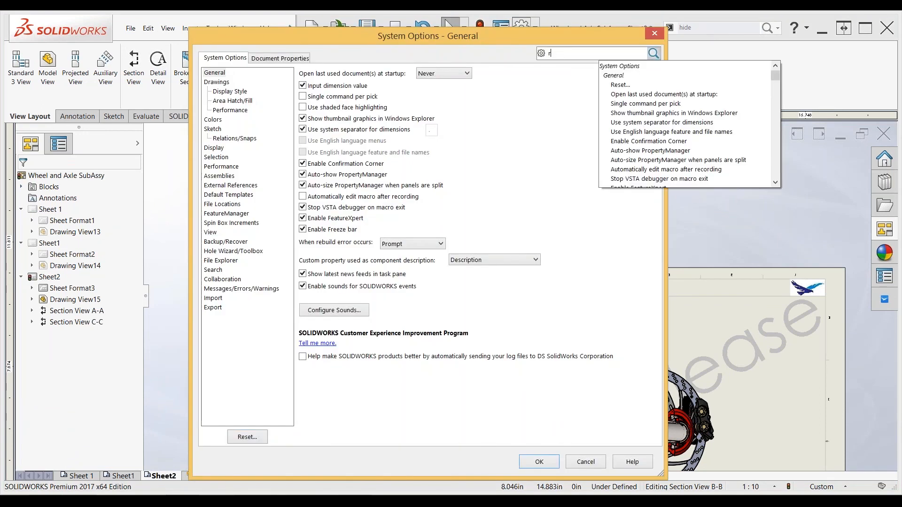
pyautogui.write('eus')
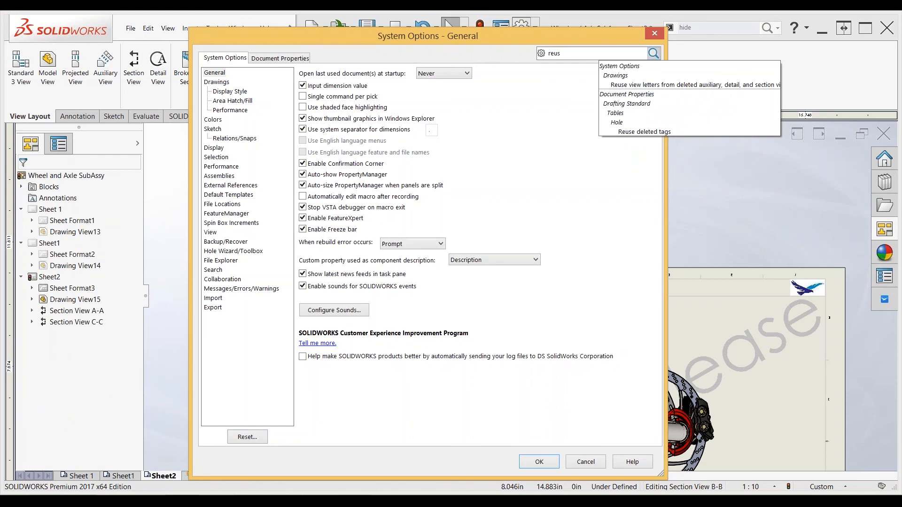
pyautogui.click(619, 85)
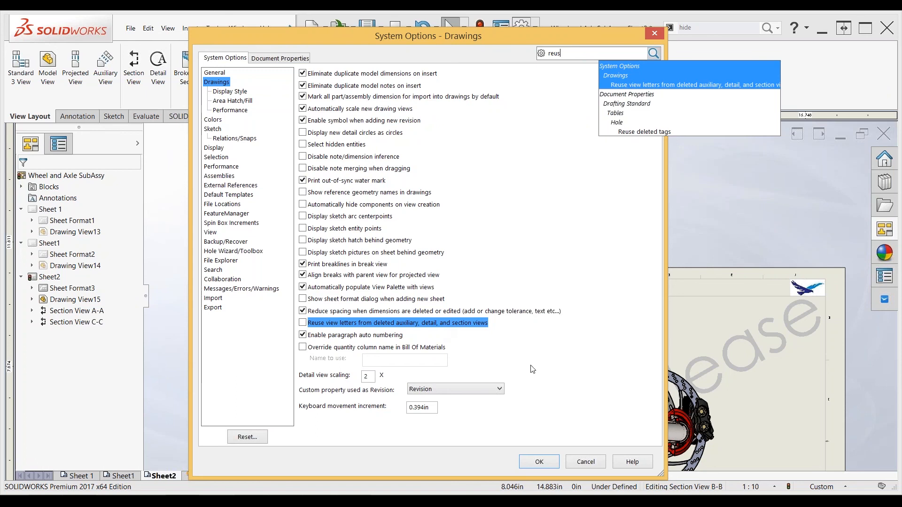
pyautogui.click(584, 463)
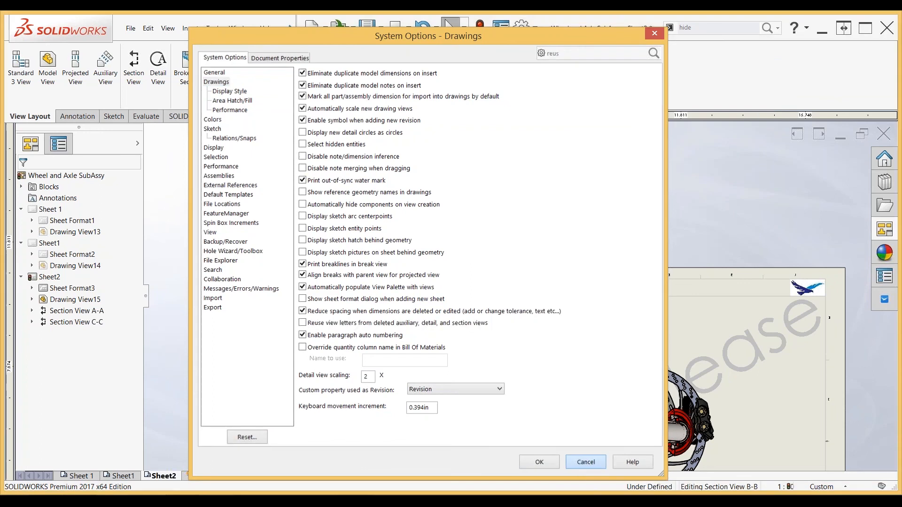
# - Set the next view label of Sheet2 to C in the sheet properties and apply the change
pyautogui.scroll(-3, 622, 279)
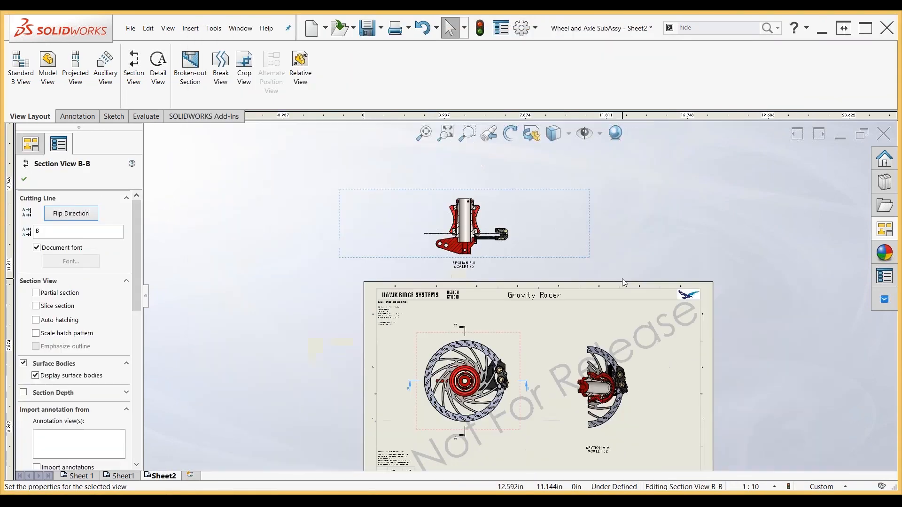
pyautogui.scroll(1, 622, 278)
pyautogui.rightClick(556, 326)
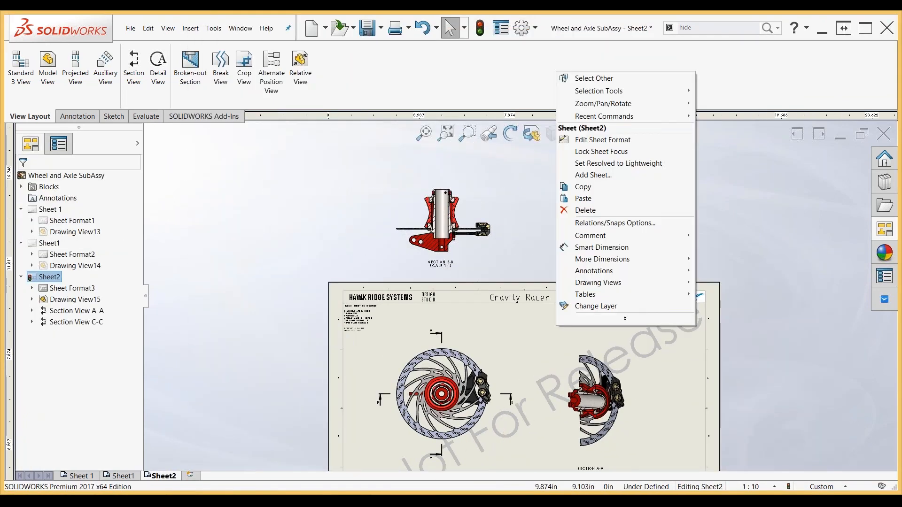
pyautogui.click(588, 215)
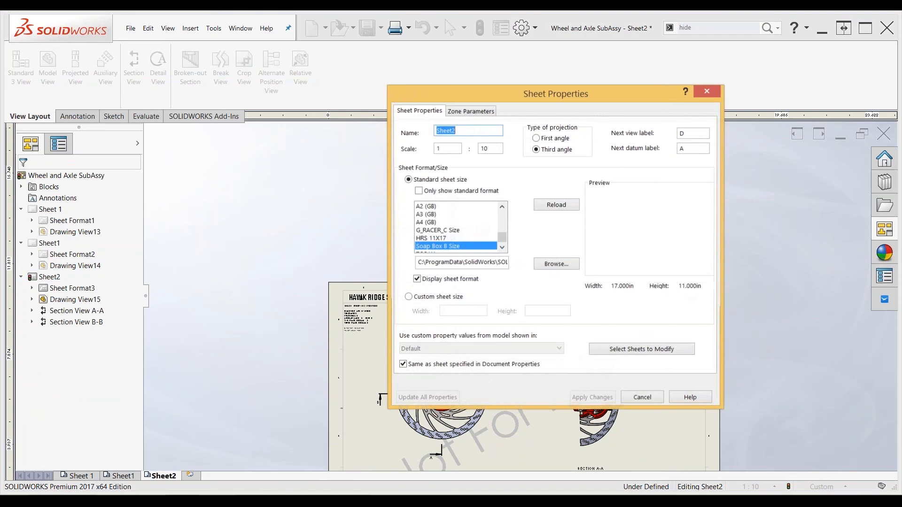
pyautogui.moveTo(610, 94); pyautogui.dragTo(652, 95)
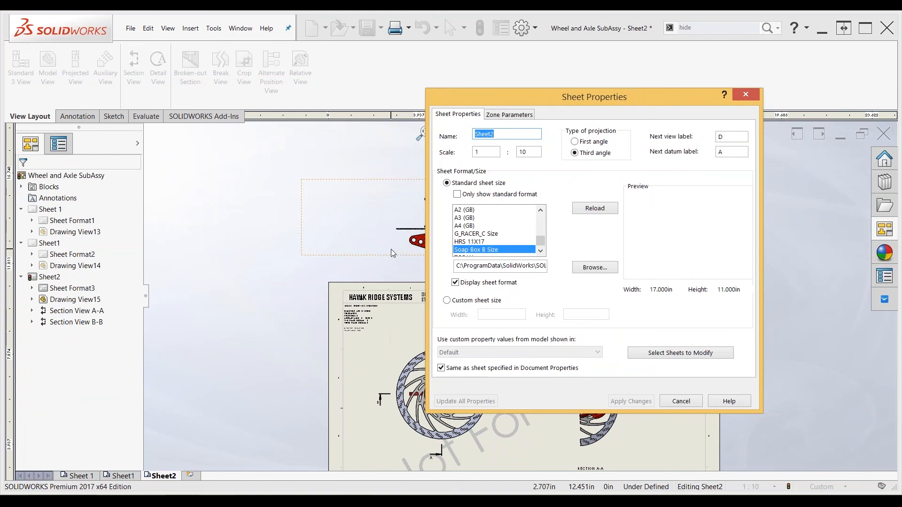
pyautogui.click(732, 136)
pyautogui.doubleClick(732, 135)
pyautogui.write('C')
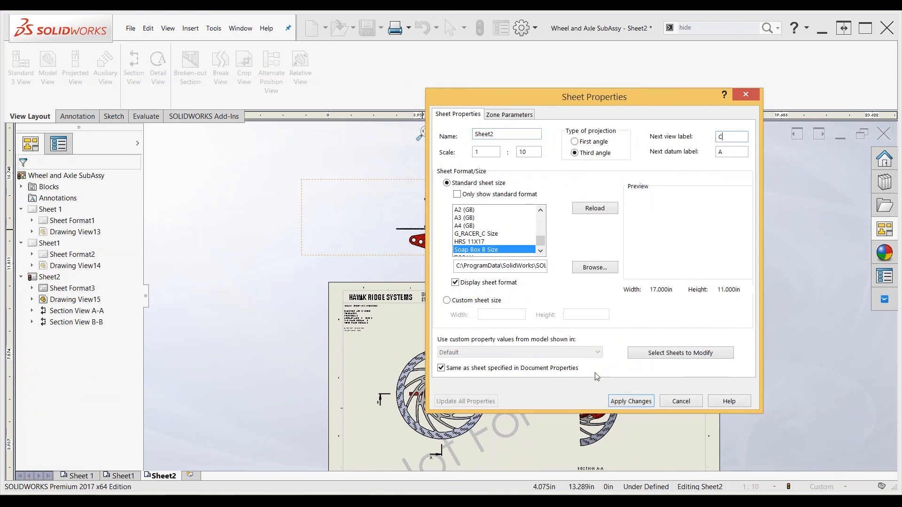
pyautogui.click(621, 402)
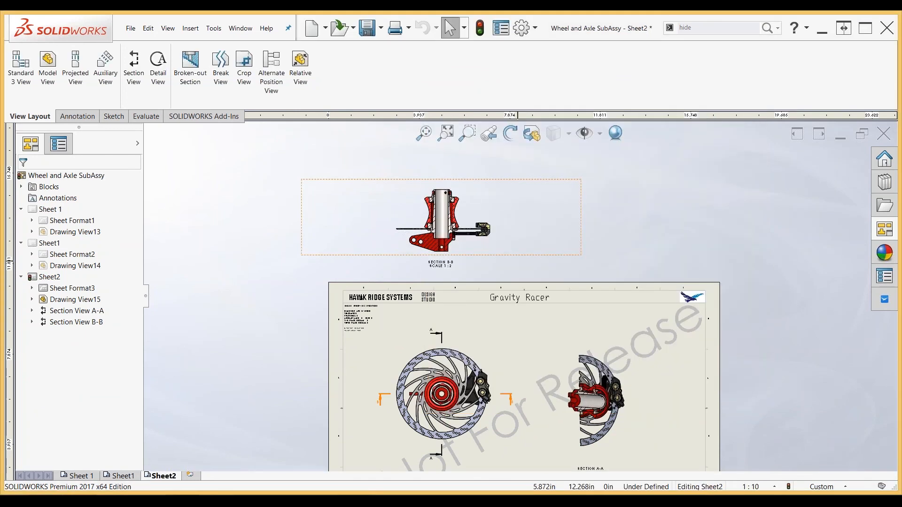
pyautogui.scroll(2, 454, 282)
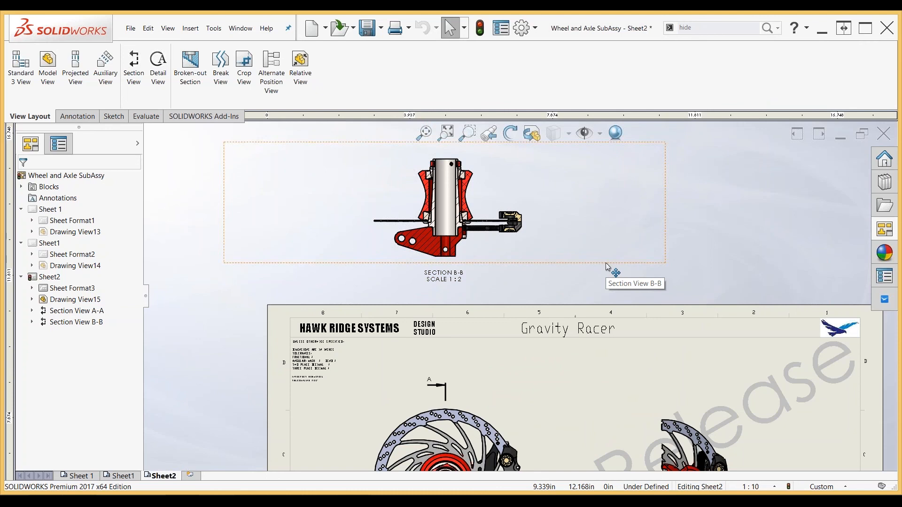
pyautogui.click(611, 263)
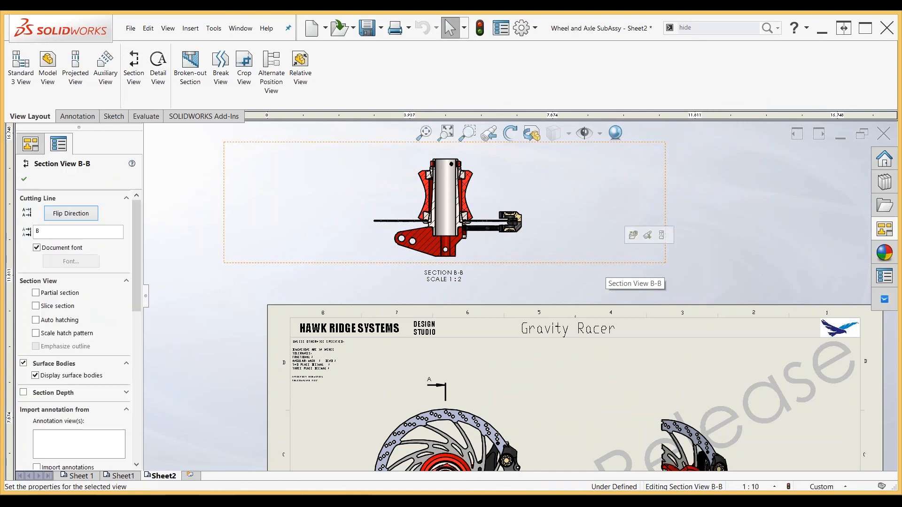
pyautogui.press('Delete')
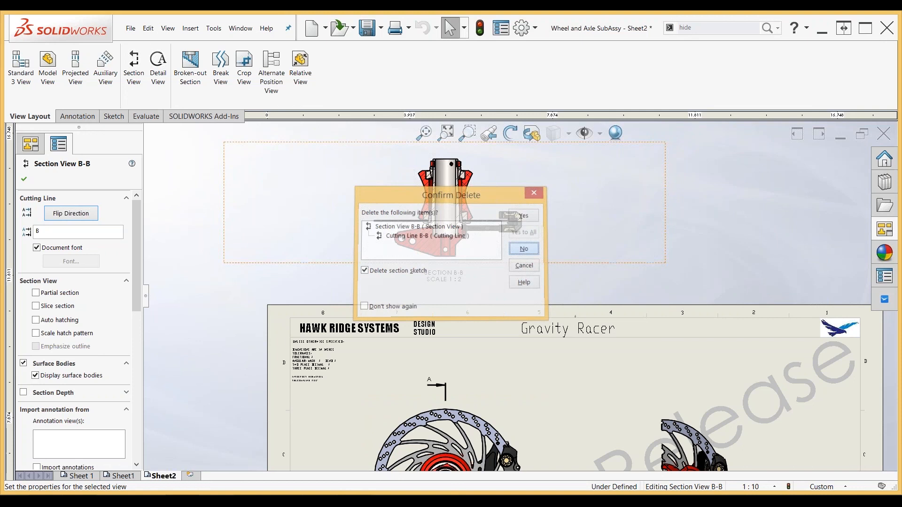
# - Close all open documents and bring up the Axle part
pyautogui.click(242, 29)
pyautogui.click(266, 128)
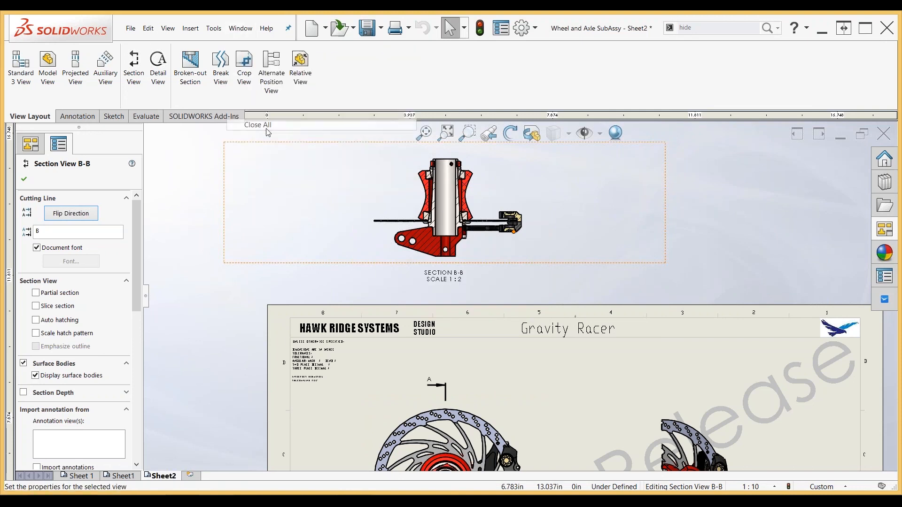
pyautogui.click(218, 206)
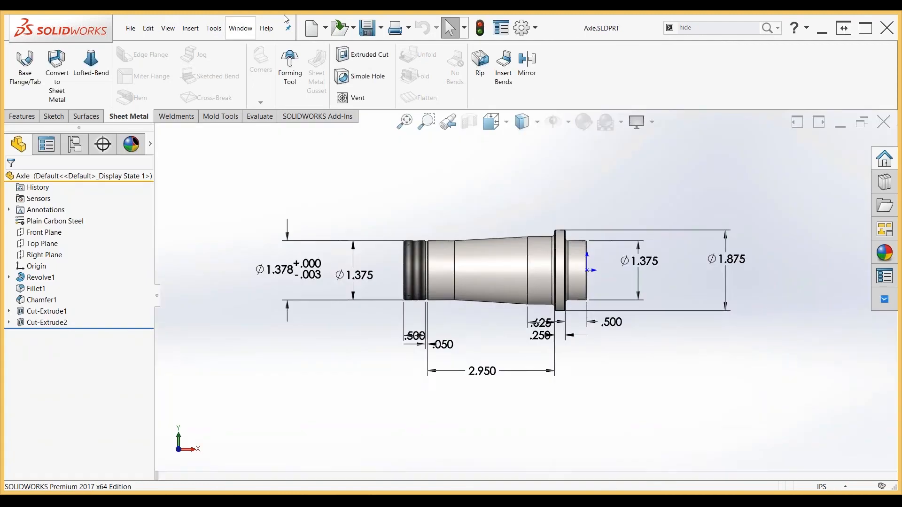
# - Create a new drawing from the Axle part, declining to update data from linked files
pyautogui.click(325, 28)
pyautogui.click(338, 55)
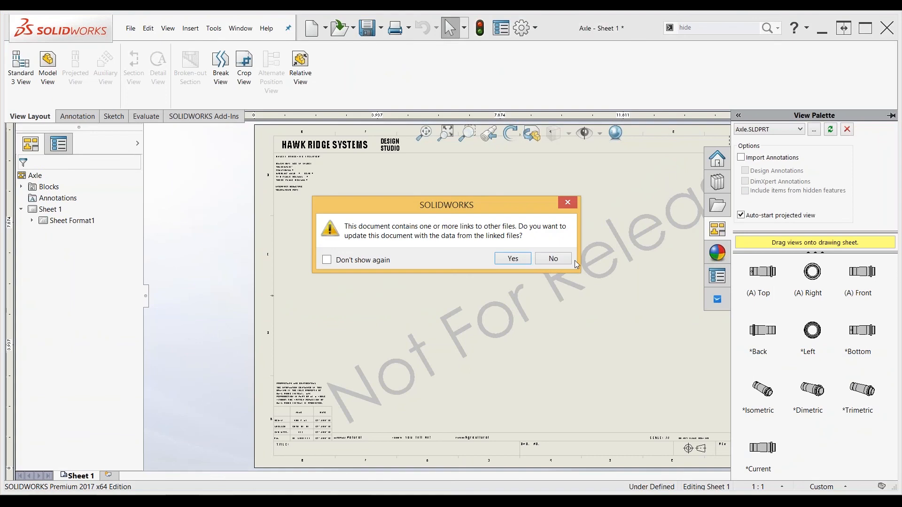
pyautogui.click(550, 259)
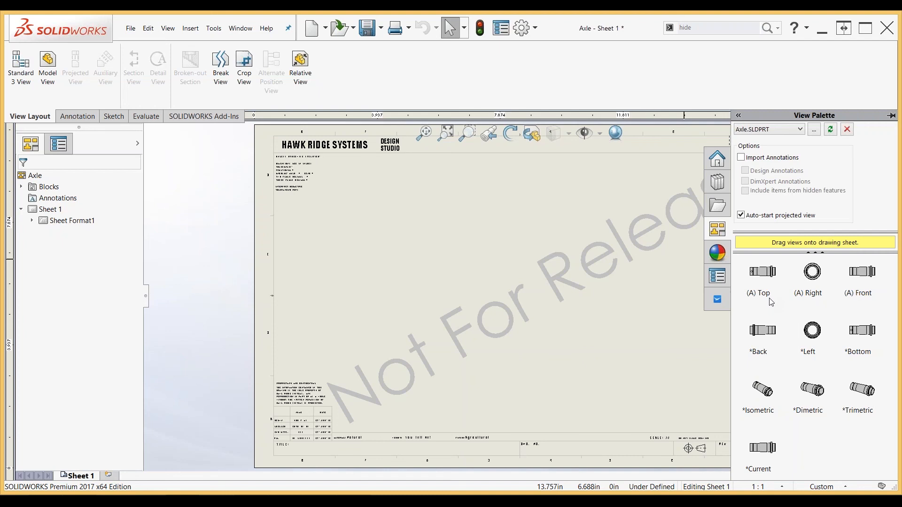
# - Examine the Axle part's dimensions in its Front, Right and Top annotation views, ending with the Front view active
pyautogui.hotkey('ctrl', 'Tab')
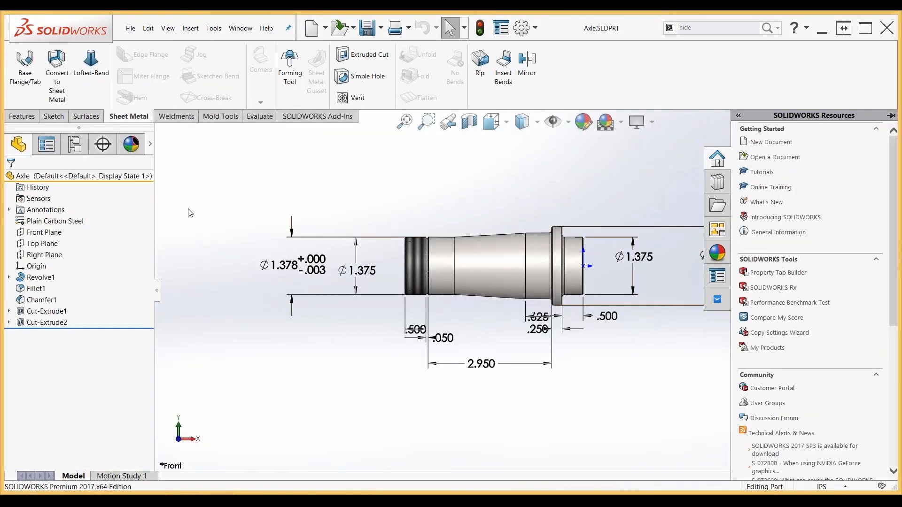
pyautogui.click(10, 211)
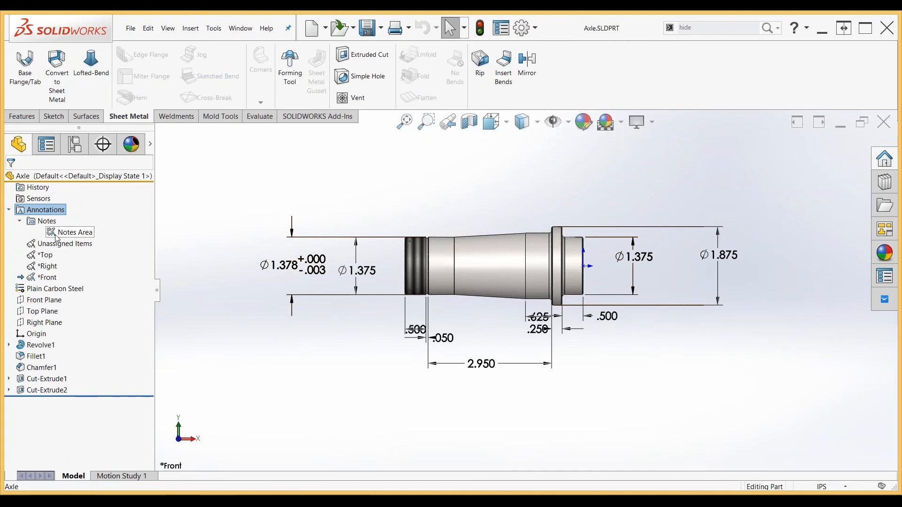
pyautogui.click(47, 278)
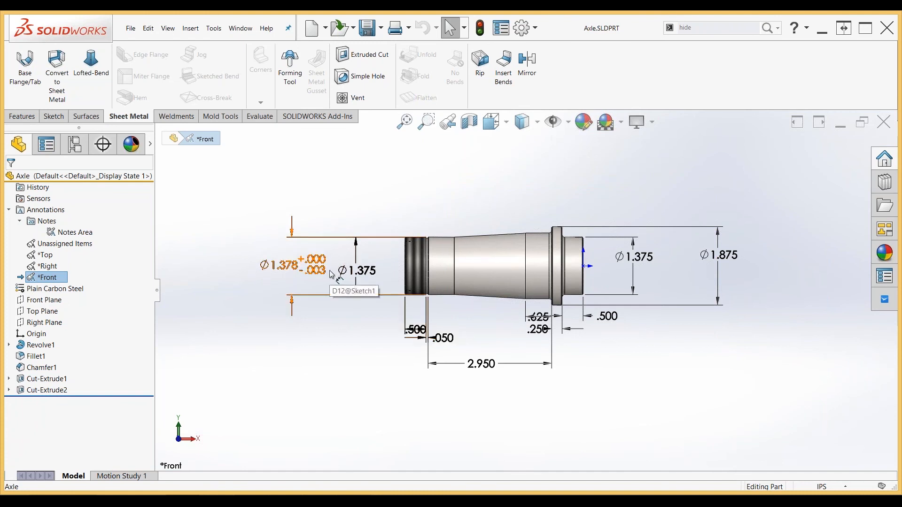
pyautogui.click(48, 267)
pyautogui.doubleClick(48, 268)
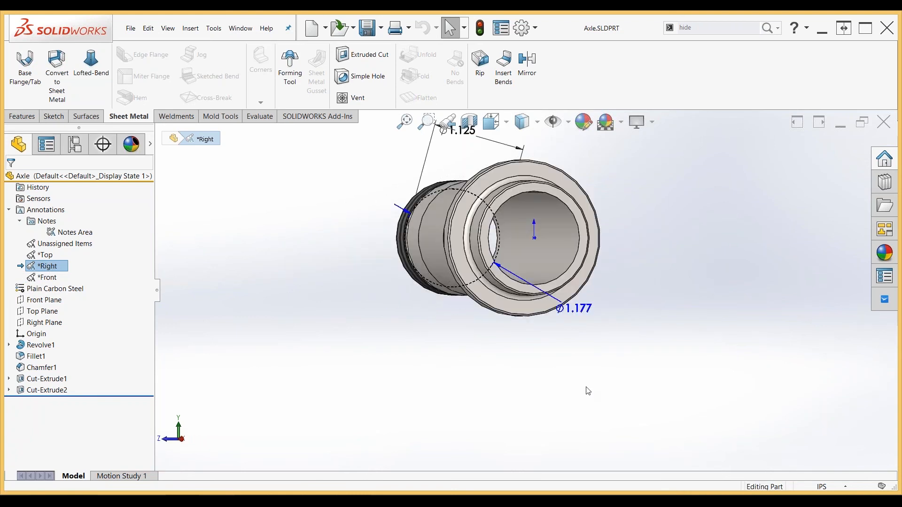
pyautogui.scroll(3, 350, 295)
pyautogui.doubleClick(45, 255)
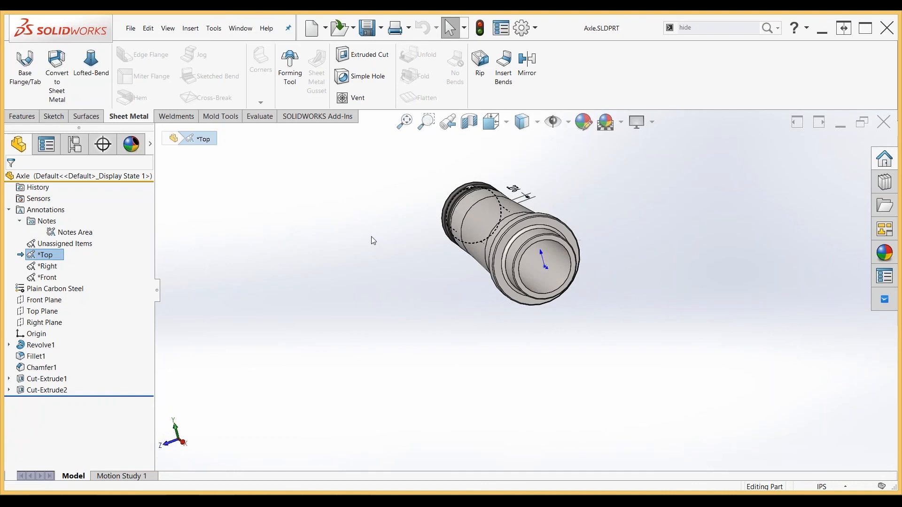
pyautogui.doubleClick(47, 278)
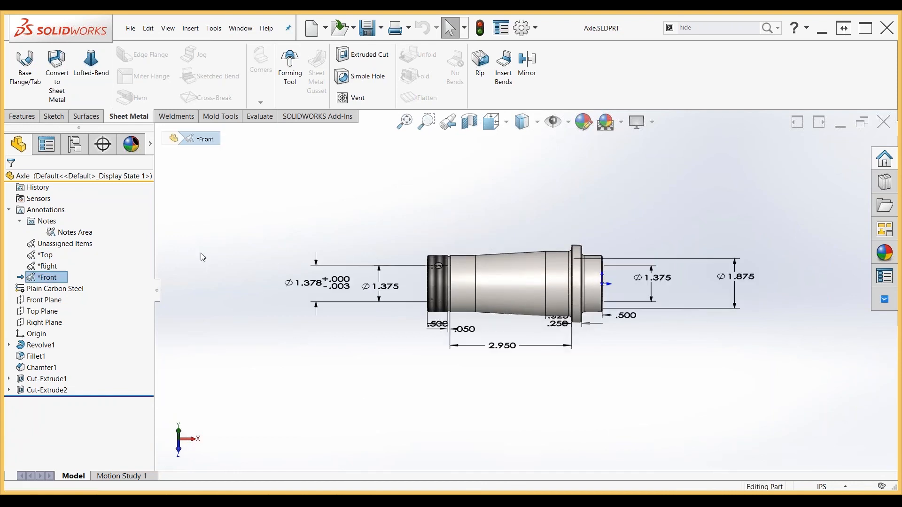
# - In the Axle drawing, enable importing design annotations, place the Top view on the upper sheet, and project a side view beside it
pyautogui.hotkey('ctrl', 'Tab')
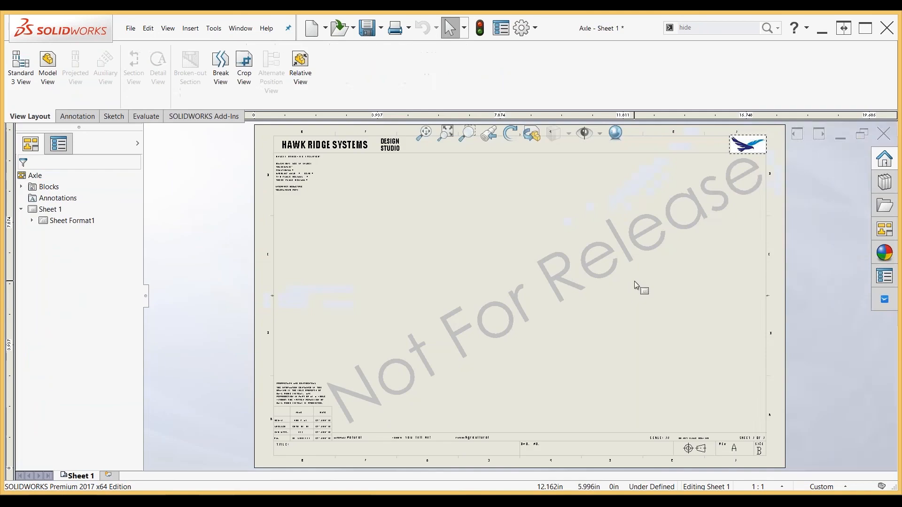
pyautogui.click(885, 230)
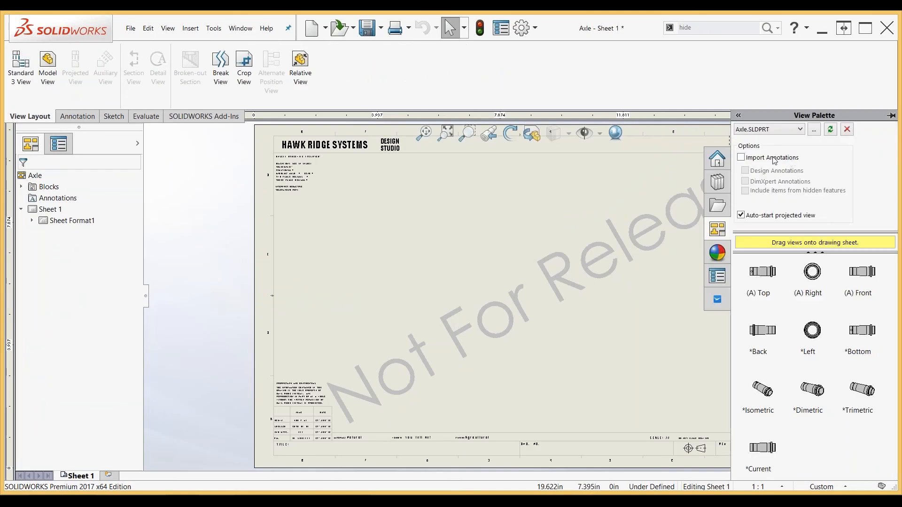
pyautogui.click(742, 157)
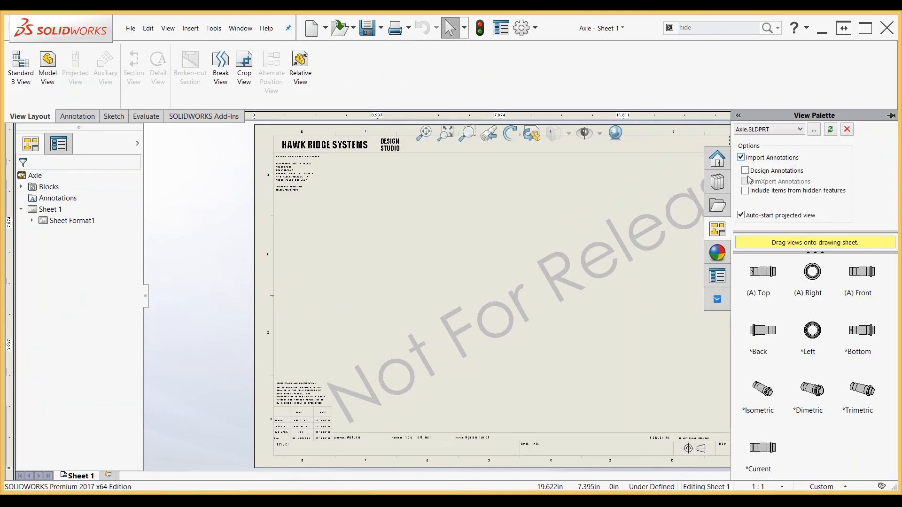
pyautogui.click(746, 171)
pyautogui.moveTo(763, 272); pyautogui.dragTo(392, 218)
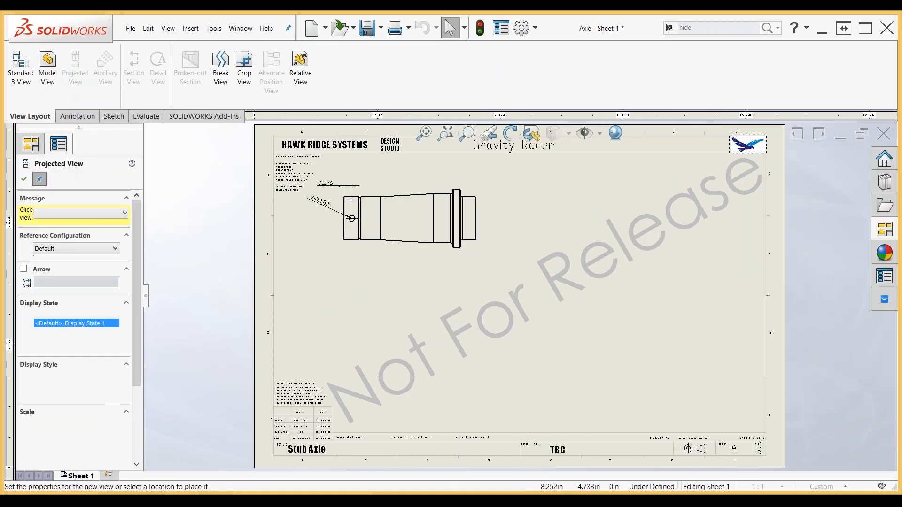
pyautogui.click(566, 245)
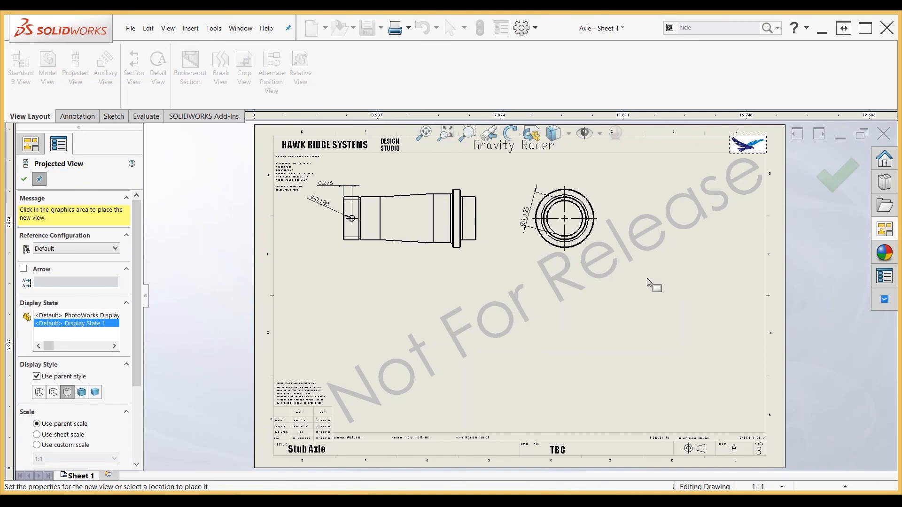
pyautogui.press('Escape')
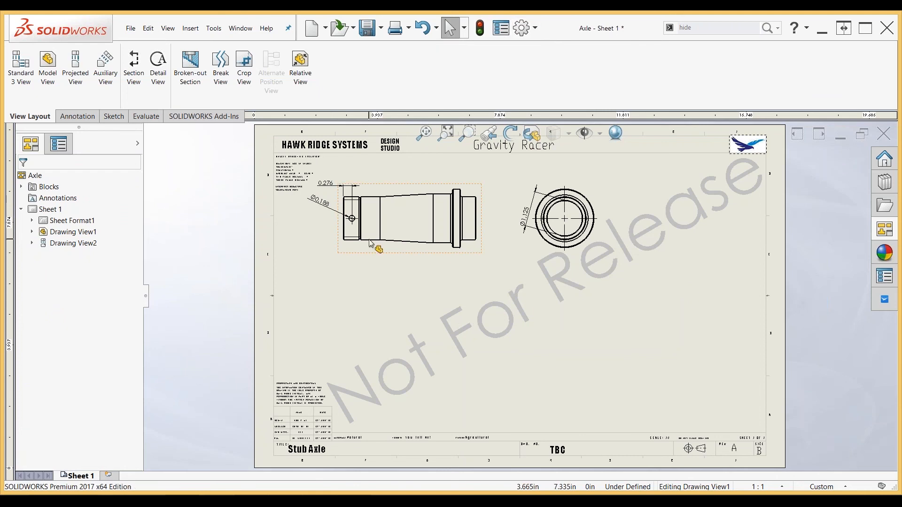
# - Switch to the Axle part and cut a section view labelled A along the Front Plane
pyautogui.hotkey('ctrl', 'Tab')
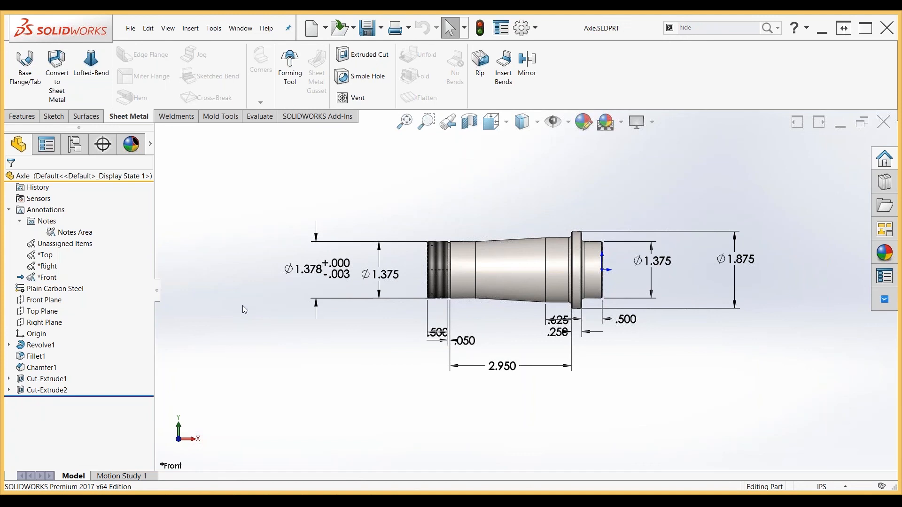
pyautogui.rightClick(43, 211)
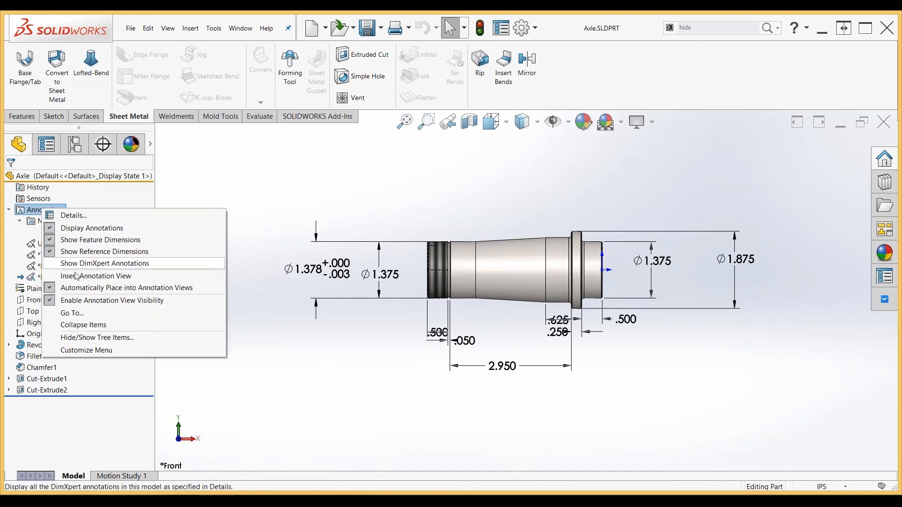
pyautogui.click(87, 281)
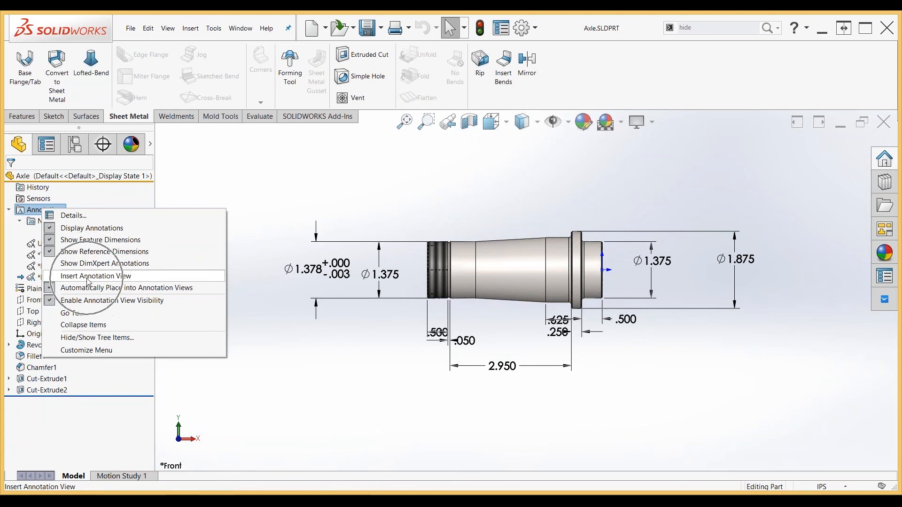
pyautogui.click(305, 196)
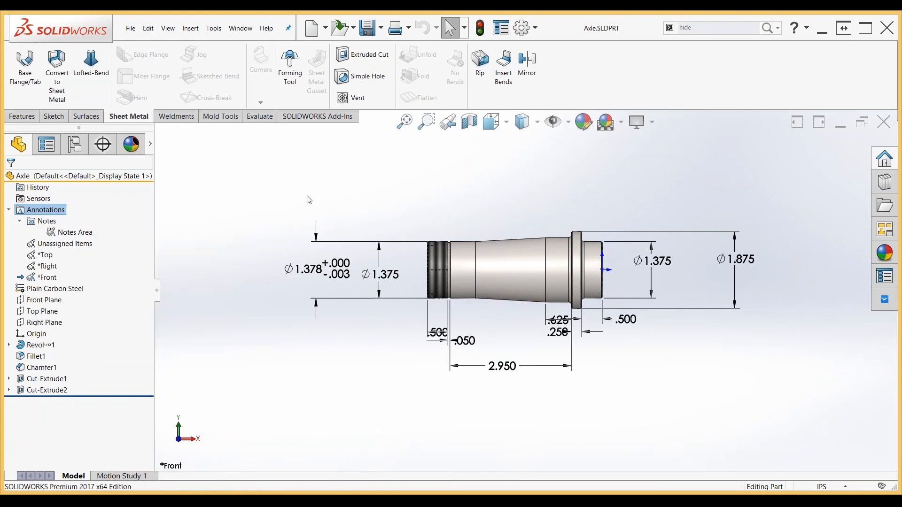
pyautogui.click(474, 123)
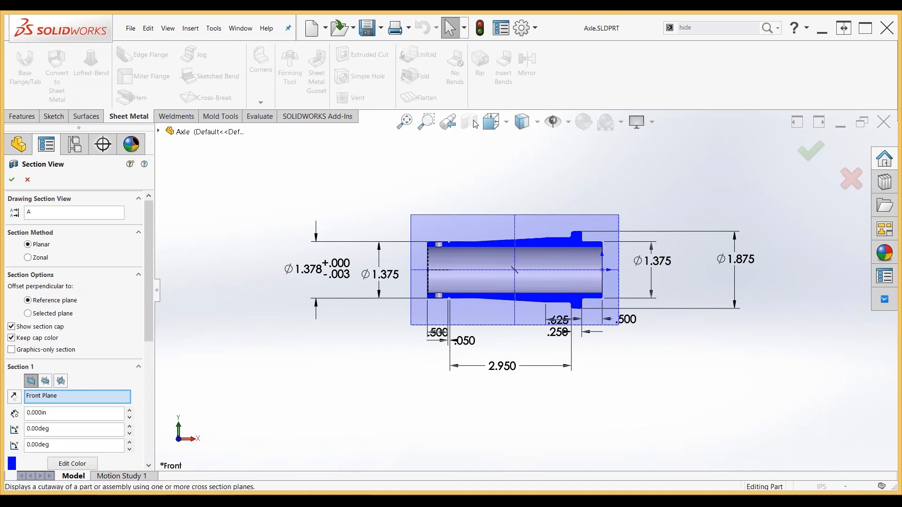
# - Save the section only as a drawing annotation view named Section View A-A, without saving a view orientation
pyautogui.scroll(-10, 152, 437)
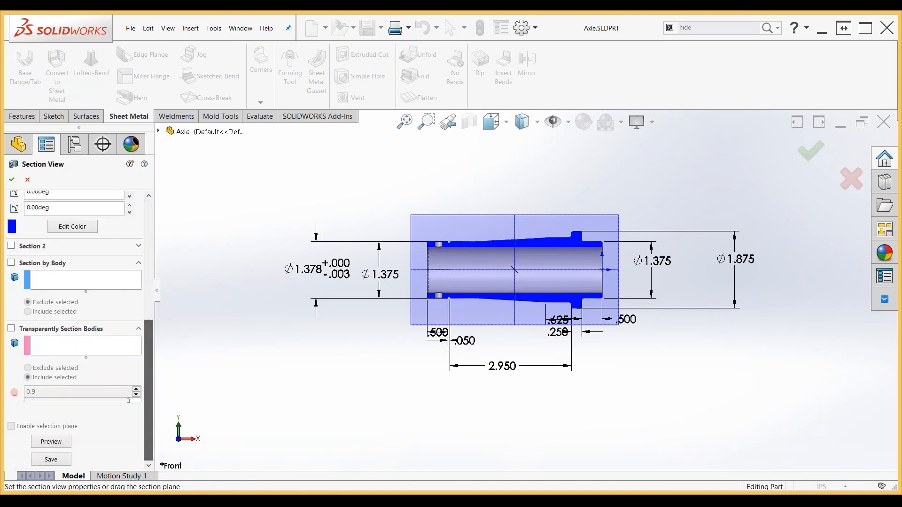
pyautogui.click(51, 459)
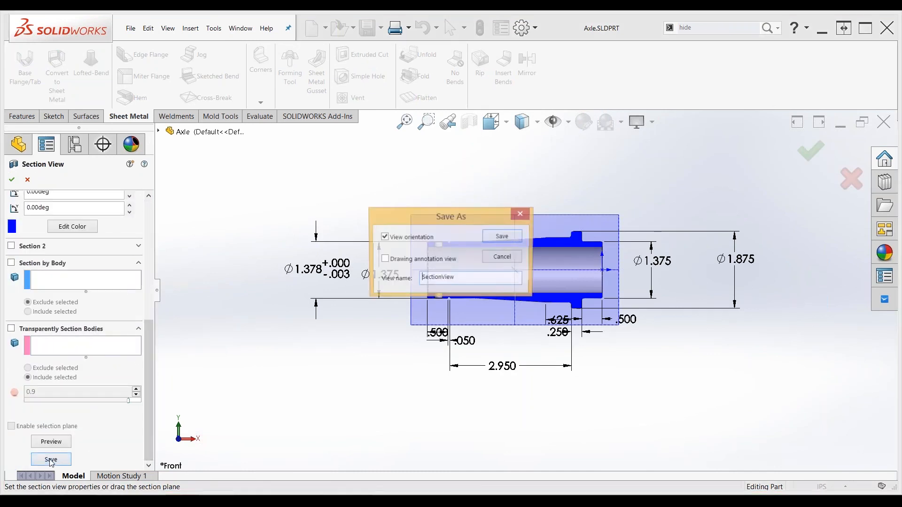
pyautogui.click(385, 238)
pyautogui.click(384, 262)
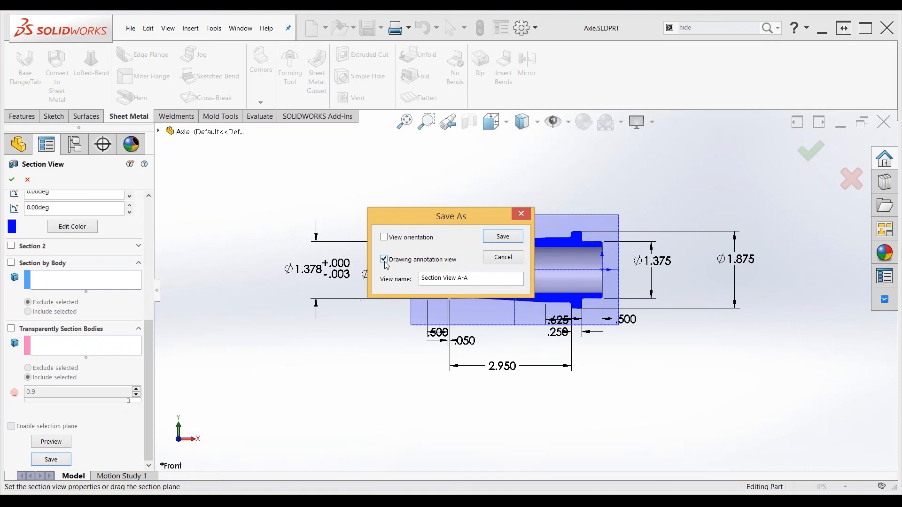
pyautogui.click(513, 242)
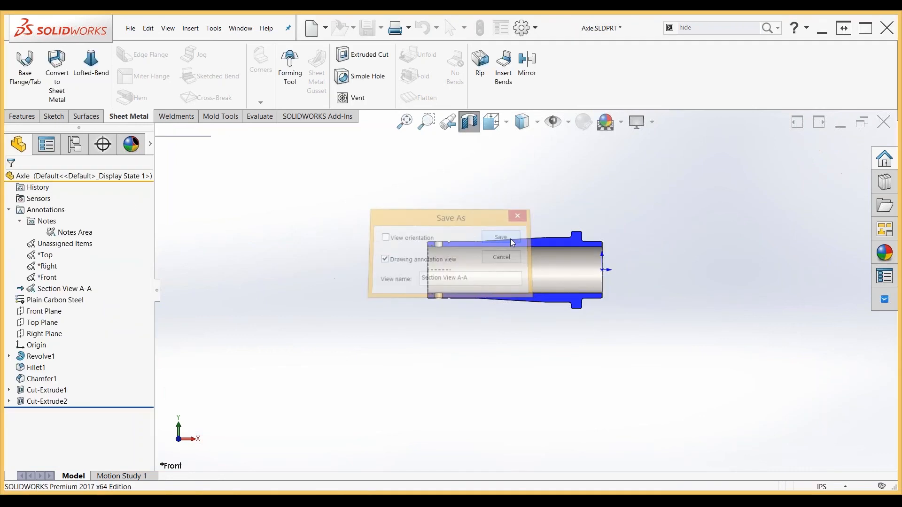
# - Reassign all dimensions of the Front annotation view to Section View A-A, and activate that section's annotation view
pyautogui.scroll(-2, 551, 264)
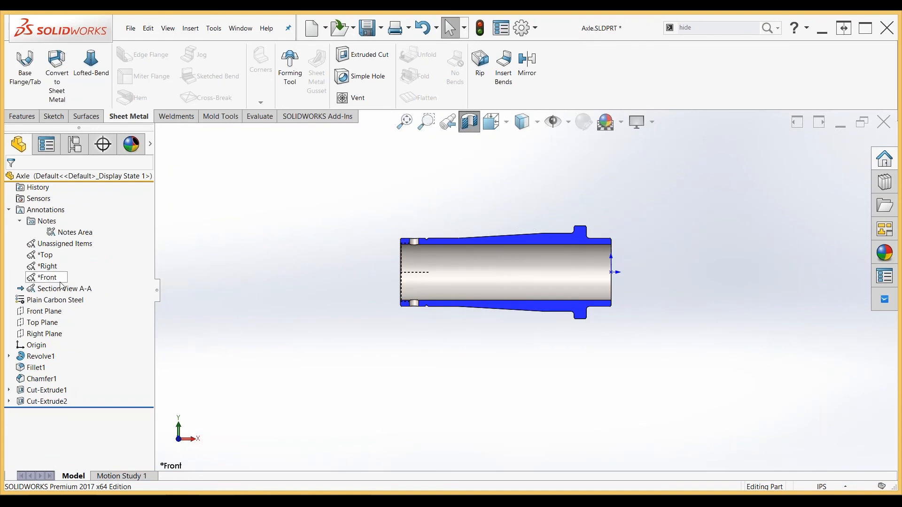
pyautogui.doubleClick(45, 280)
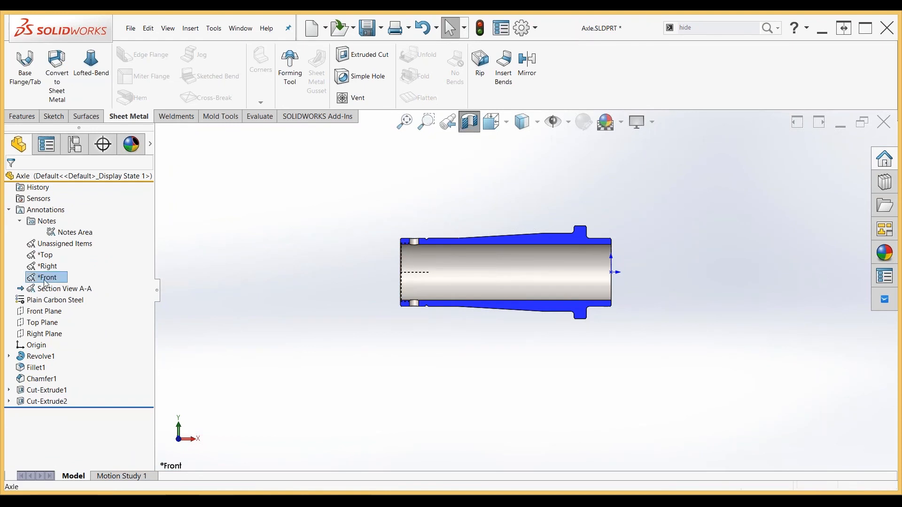
pyautogui.click(281, 273)
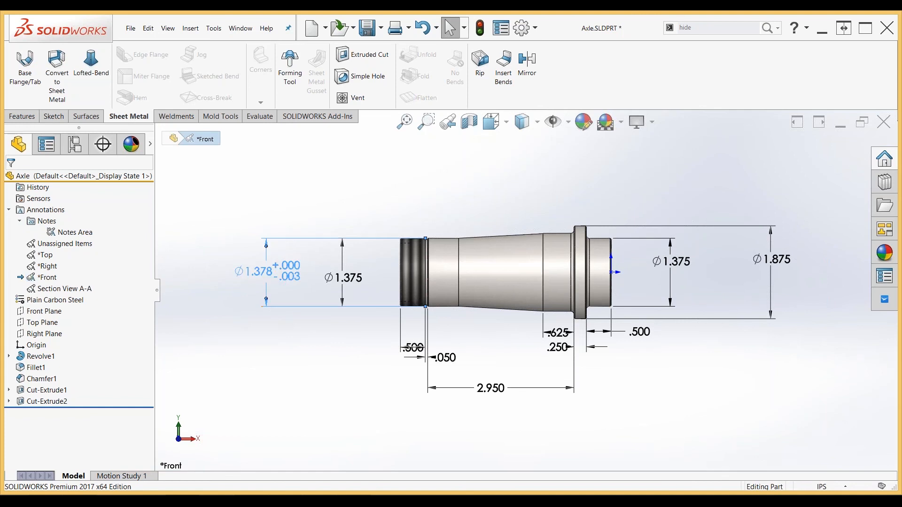
pyautogui.keyDown('ctrl'); pyautogui.click(347, 278); pyautogui.keyUp('ctrl')
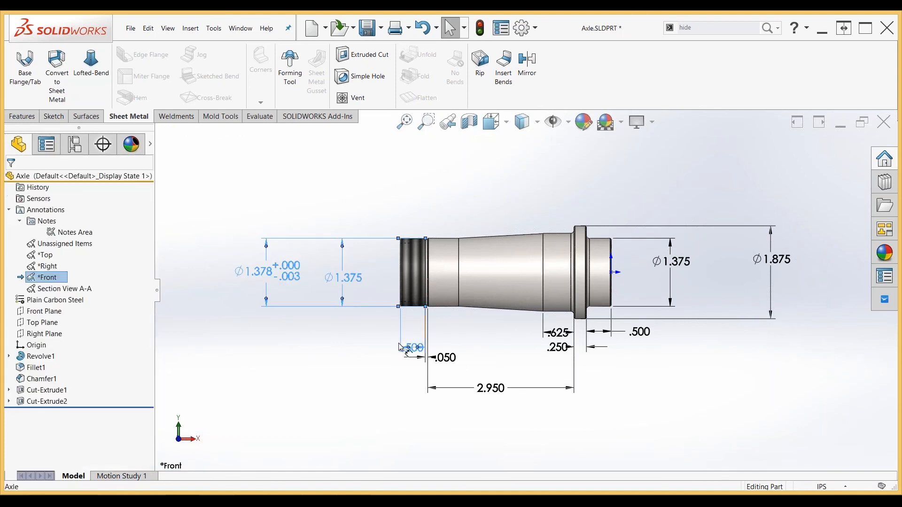
pyautogui.doubleClick(446, 358)
pyautogui.keyDown('ctrl'); pyautogui.click(491, 389); pyautogui.keyUp('ctrl')
pyautogui.keyDown('ctrl'); pyautogui.click(557, 348); pyautogui.keyUp('ctrl')
pyautogui.keyDown('ctrl'); pyautogui.click(558, 333); pyautogui.keyUp('ctrl')
pyautogui.keyDown('ctrl'); pyautogui.click(639, 333); pyautogui.keyUp('ctrl')
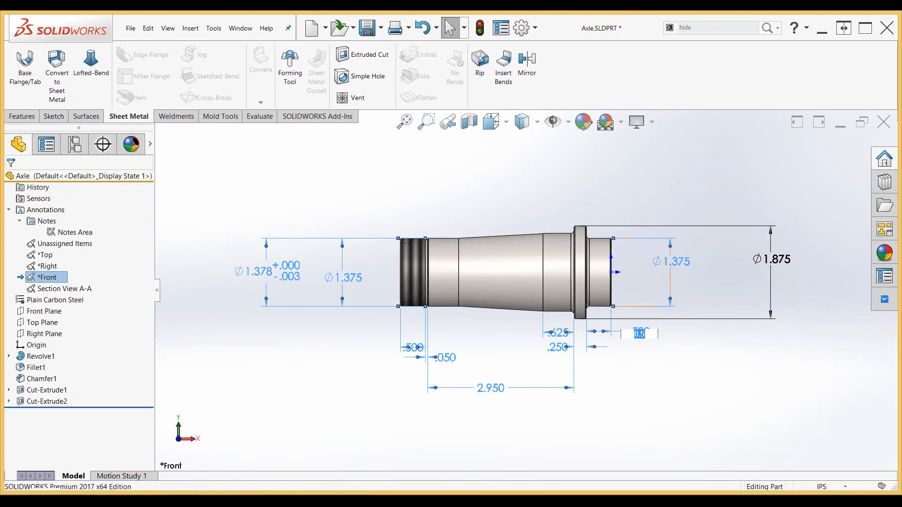
pyautogui.keyDown('ctrl'); pyautogui.click(659, 305); pyautogui.keyUp('ctrl')
pyautogui.keyDown('ctrl'); pyautogui.click(733, 319); pyautogui.keyUp('ctrl')
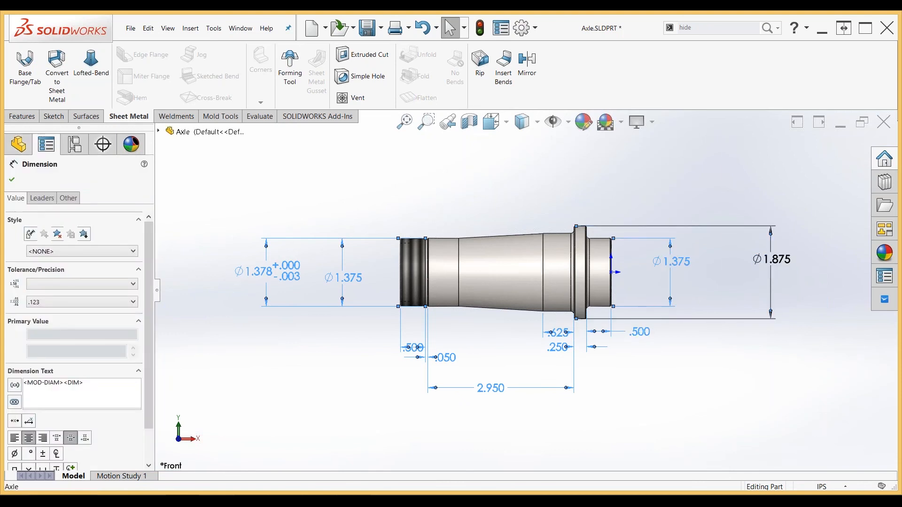
pyautogui.rightClick(762, 308)
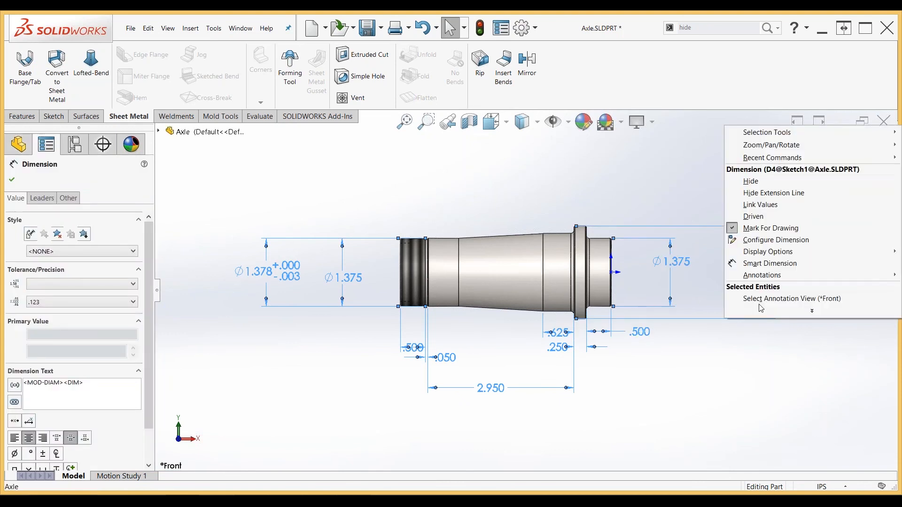
pyautogui.click(813, 301)
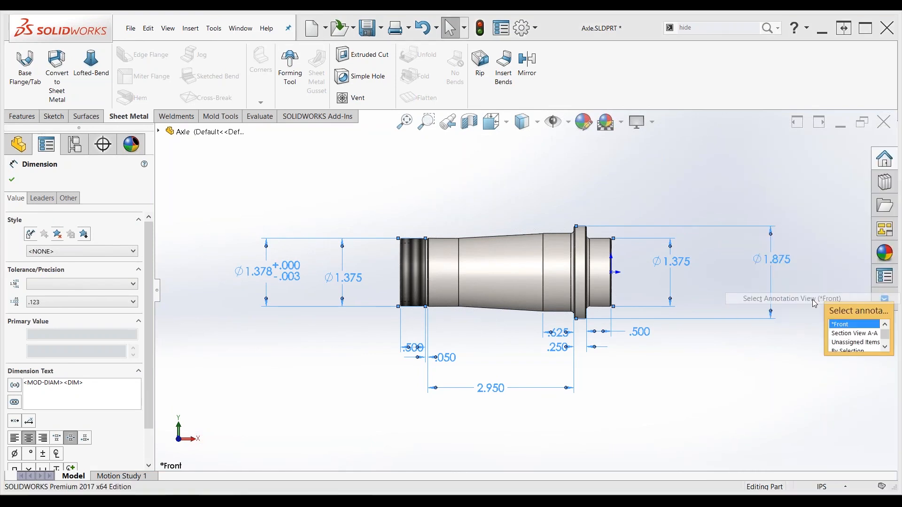
pyautogui.click(733, 262)
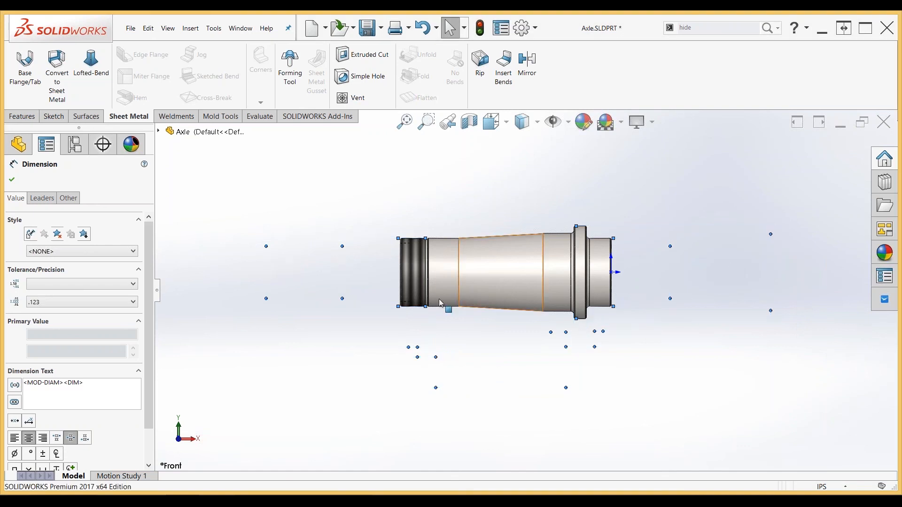
pyautogui.click(323, 326)
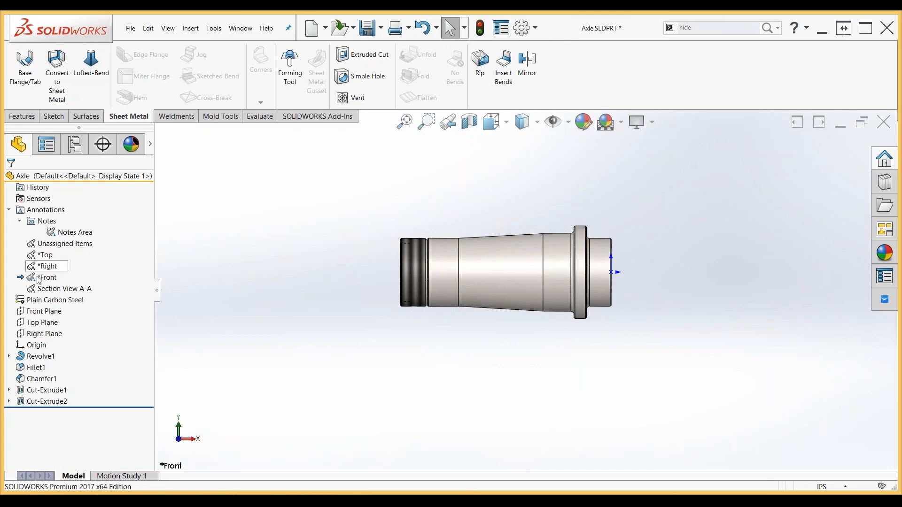
pyautogui.doubleClick(61, 288)
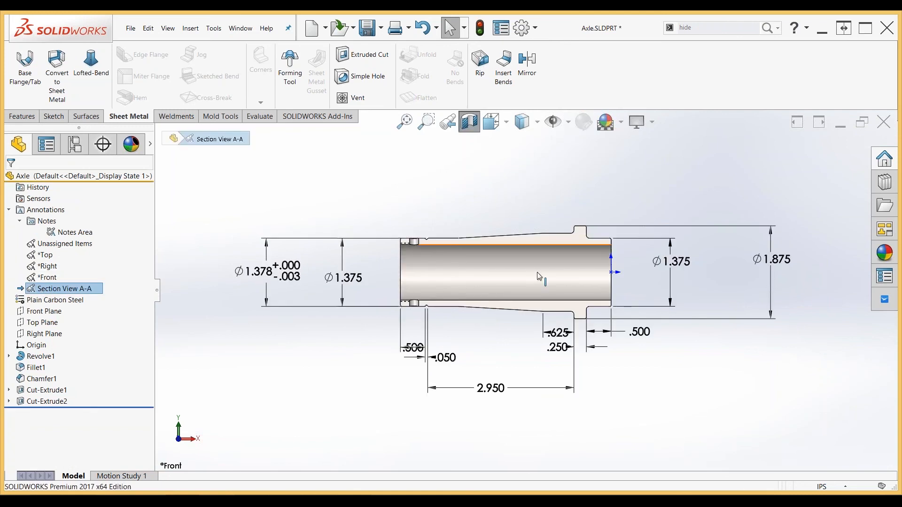
pyautogui.click(675, 424)
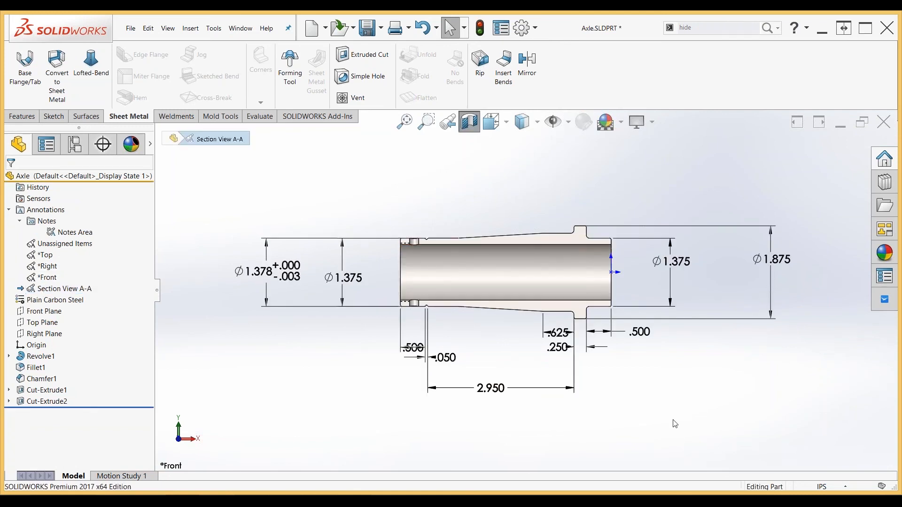
# - Return to the Axle drawing, refresh the available model views, and place Section View A-A directly below the Top view
pyautogui.hotkey('ctrl', 'Tab')
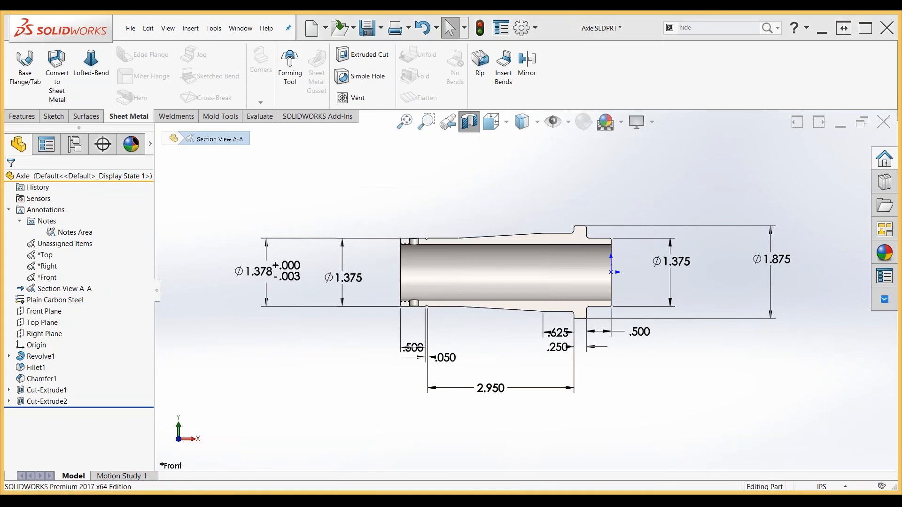
pyautogui.scroll(2, 668, 324)
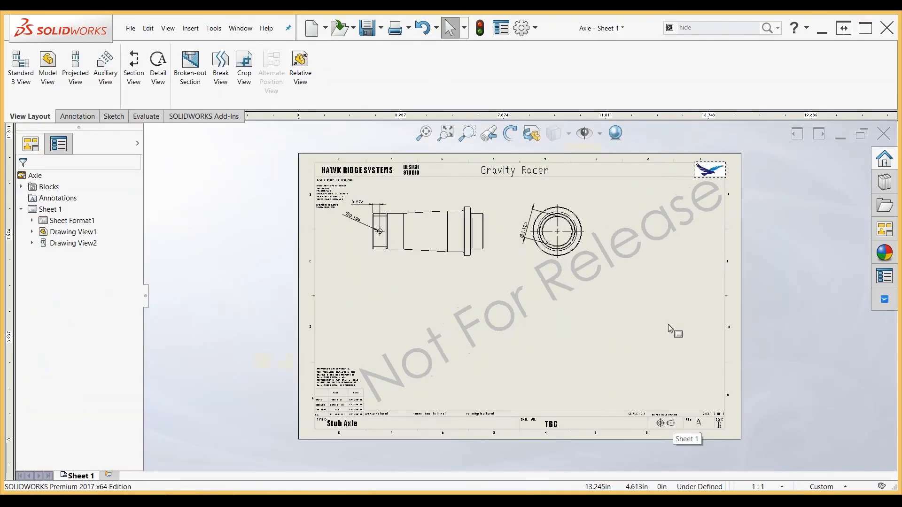
pyautogui.click(894, 229)
pyautogui.click(830, 129)
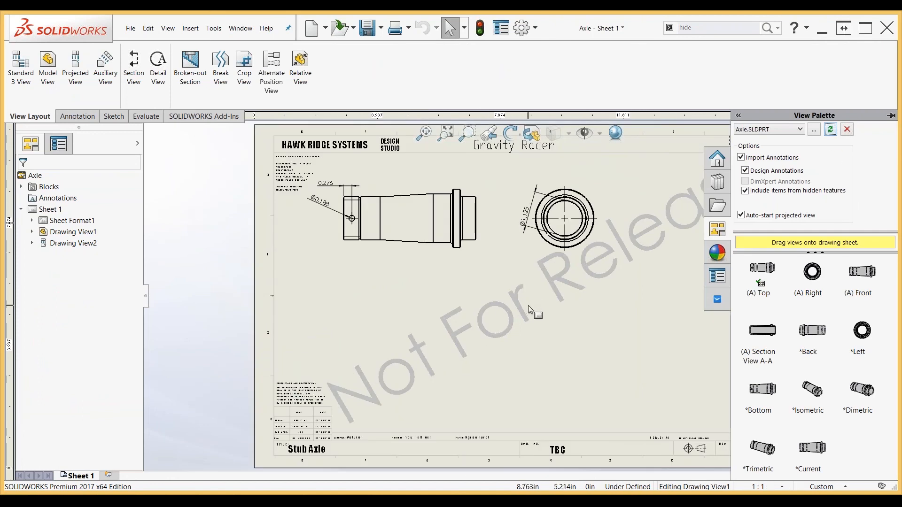
pyautogui.scroll(2, 533, 306)
pyautogui.moveTo(771, 334); pyautogui.dragTo(428, 169)
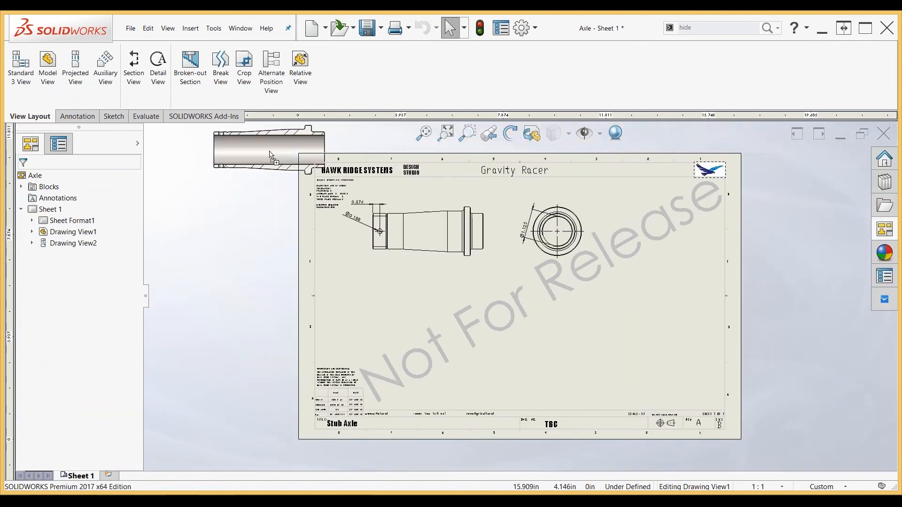
pyautogui.click(428, 315)
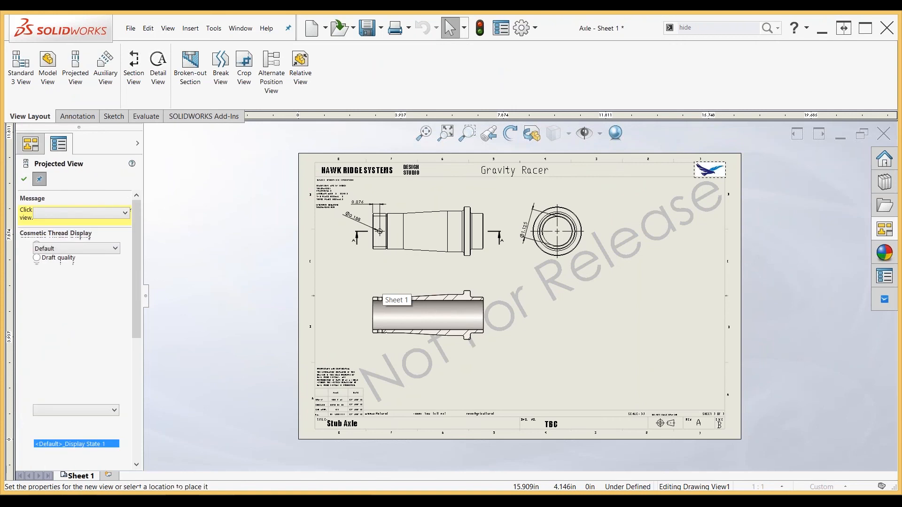
pyautogui.press('Escape')
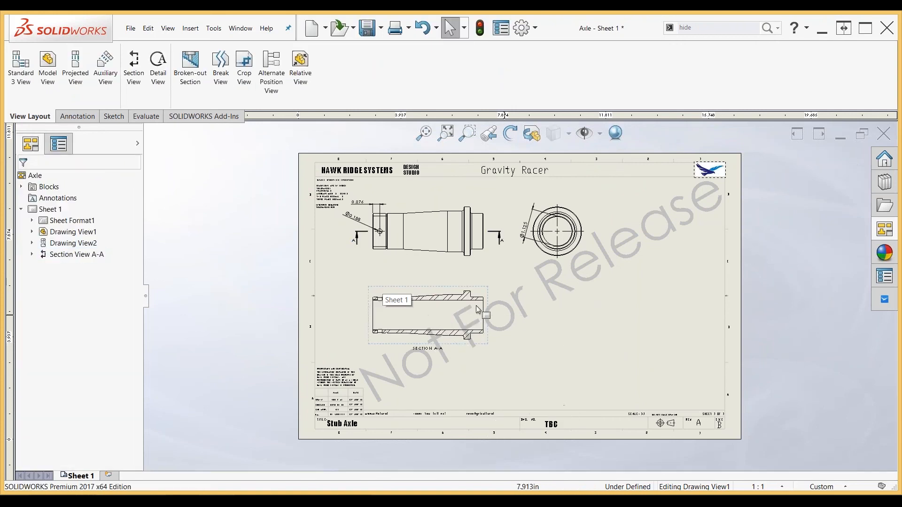
# - Import the design annotations from the model into Section View A-A
pyautogui.click(429, 312)
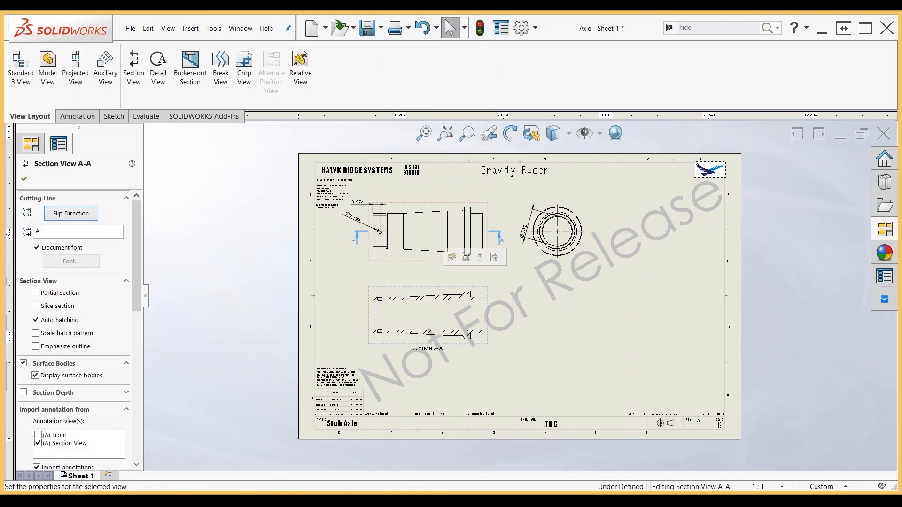
pyautogui.scroll(-2, 137, 324)
pyautogui.scroll(-4, 137, 326)
pyautogui.click(38, 359)
pyautogui.click(37, 359)
pyautogui.click(42, 372)
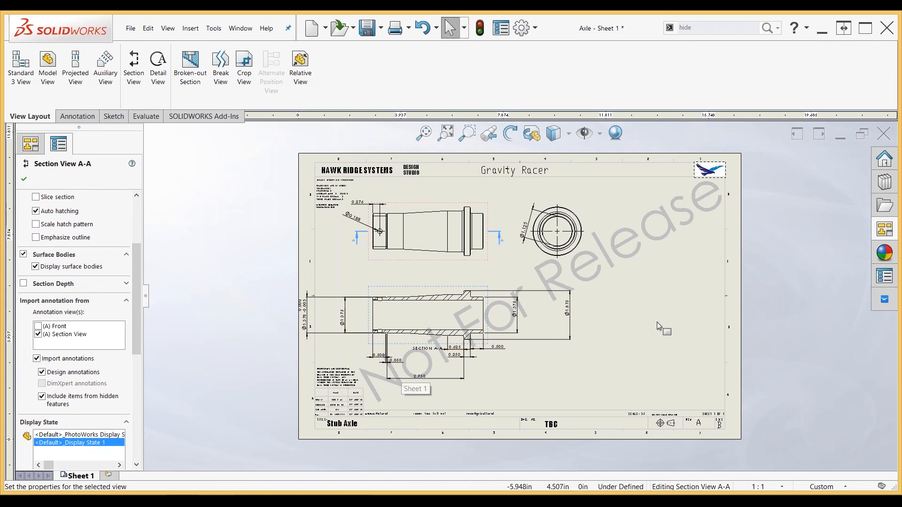
pyautogui.click(23, 180)
# - Move the Ø1.375 and toleranced Ø1.378 dimensions at the cross-hole end closer to the section view
pyautogui.scroll(-1, 386, 302)
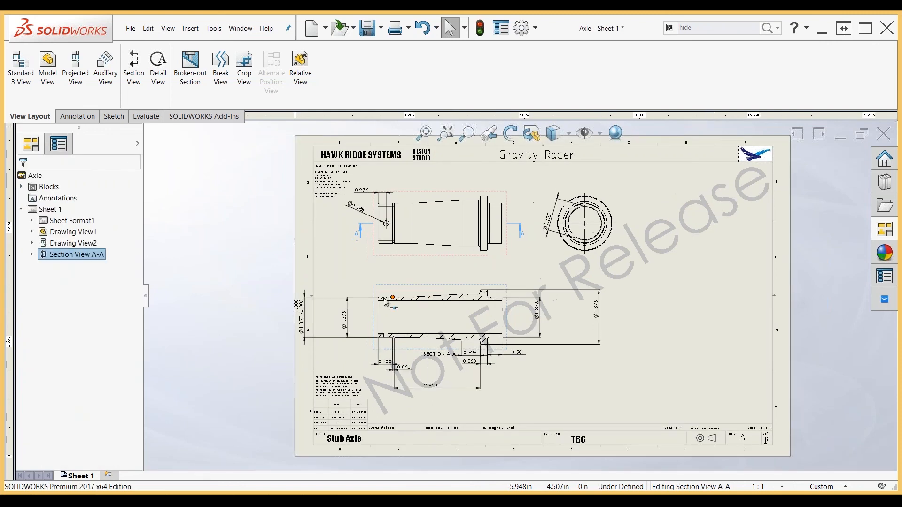
pyautogui.scroll(-2, 386, 302)
pyautogui.click(389, 339)
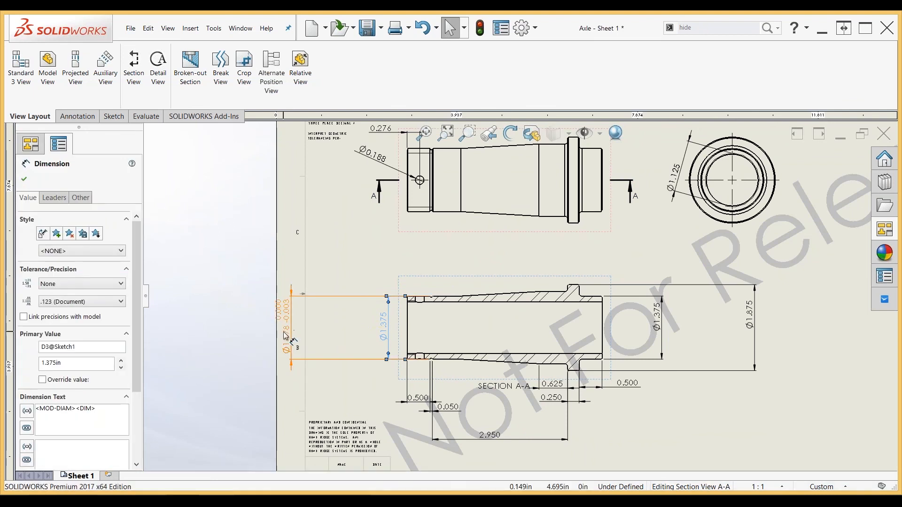
pyautogui.moveTo(295, 335); pyautogui.dragTo(378, 329)
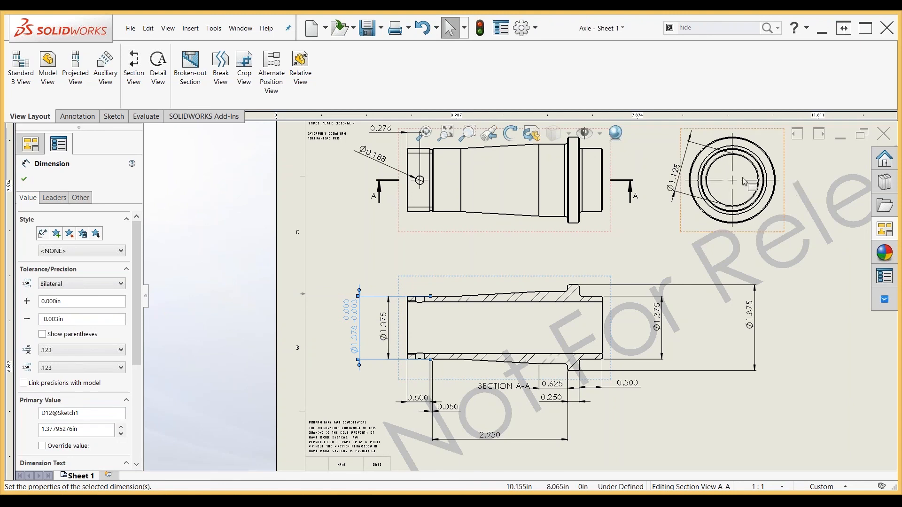
pyautogui.scroll(1, 784, 155)
pyautogui.press('f')
pyautogui.click(334, 348)
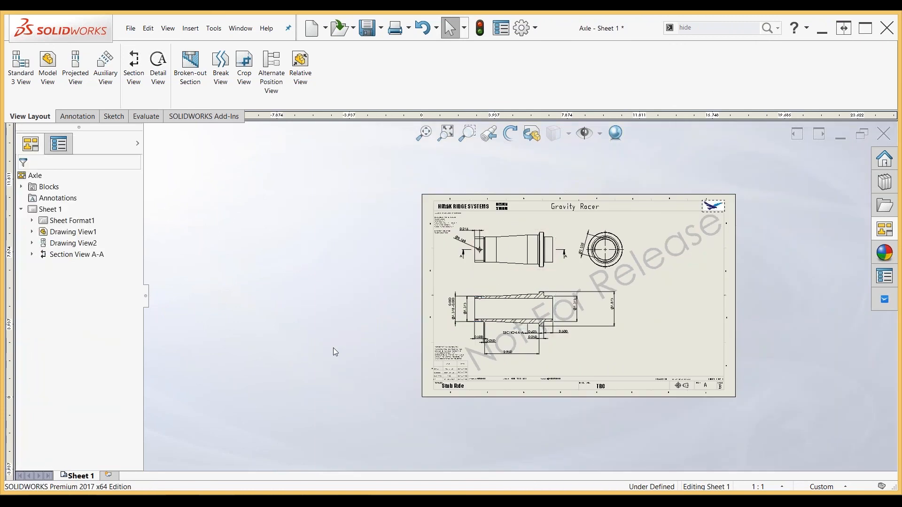